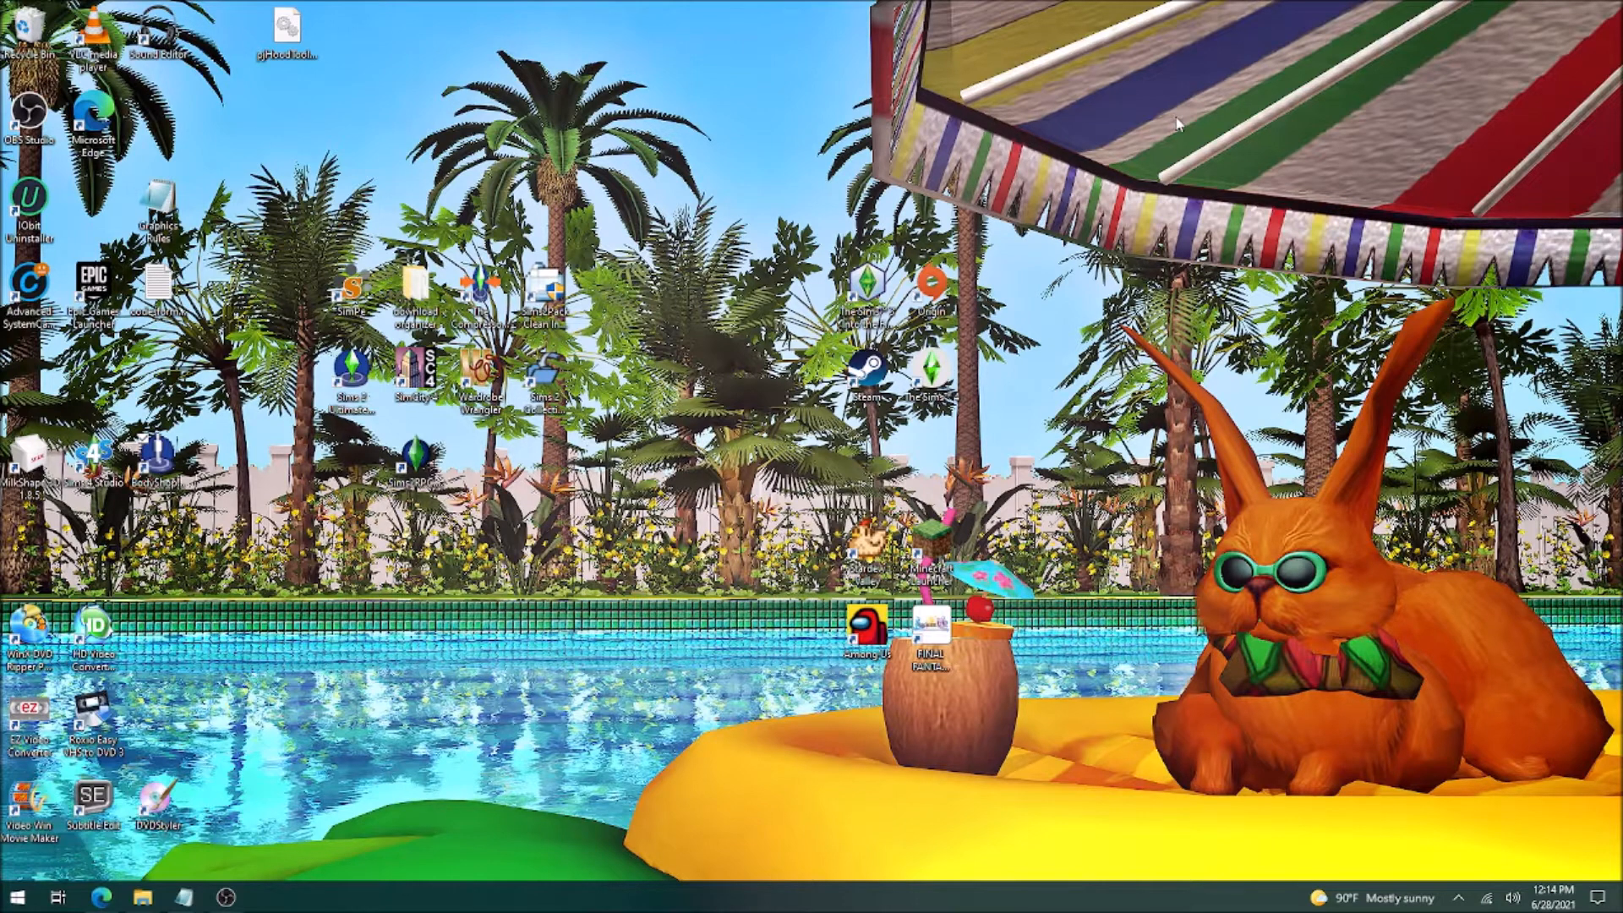
Examine the 5f9d4bc0_hugoTM1 package's file size in the SavedSims folder.
{"action": "left_click", "coordinate": [140, 902]}
{"action": "left_click", "coordinate": [547, 789]}
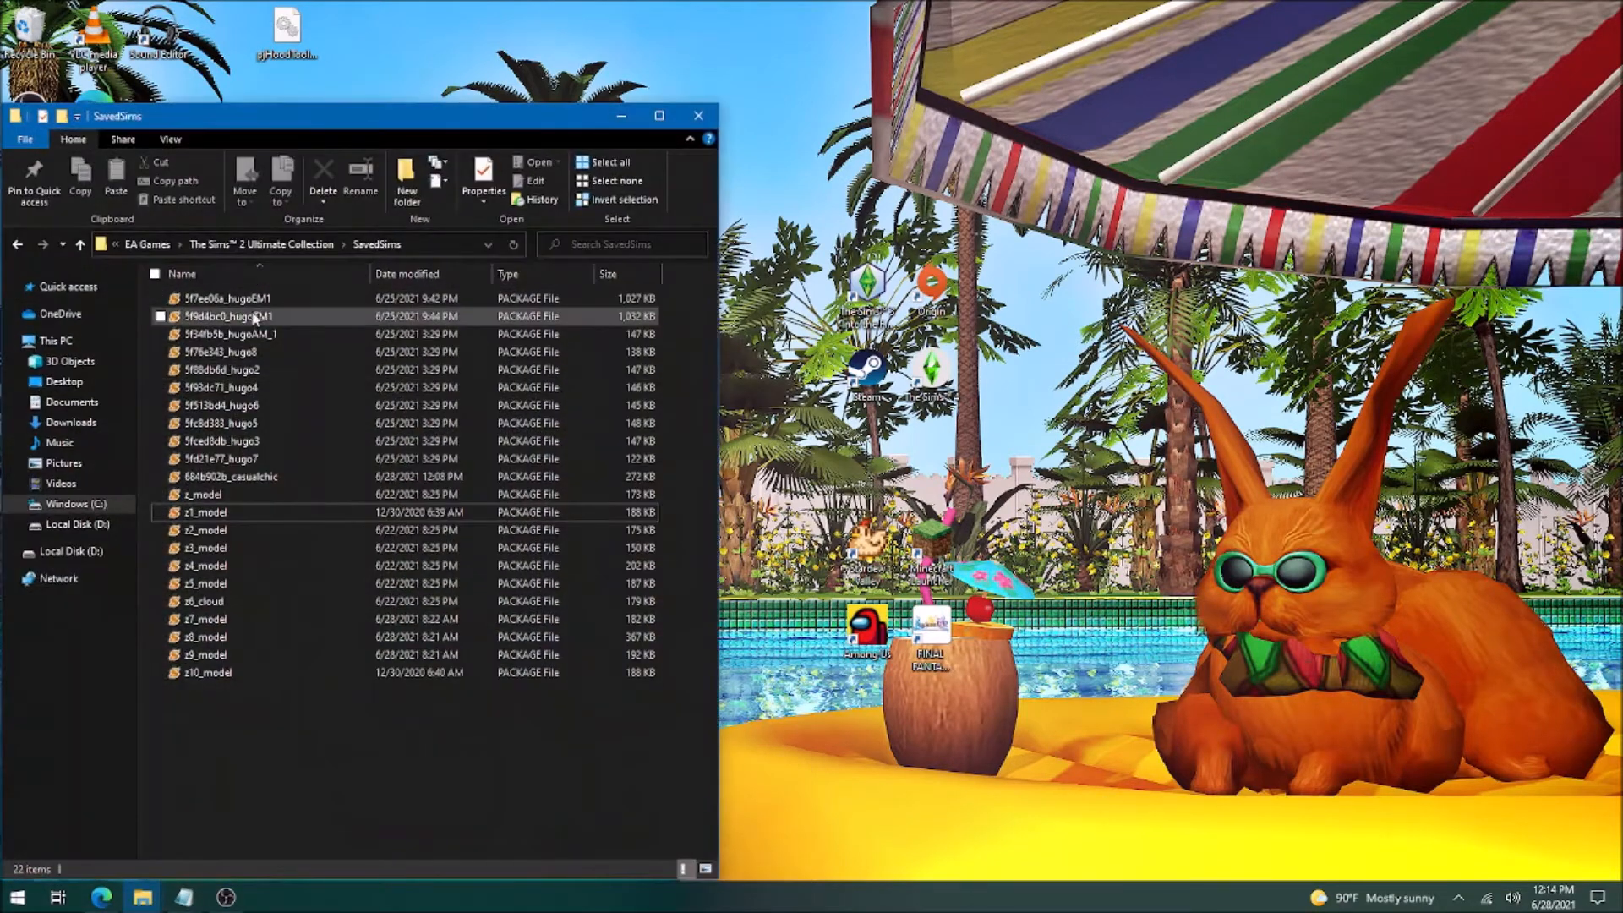
{"action": "left_click", "coordinate": [304, 316]}
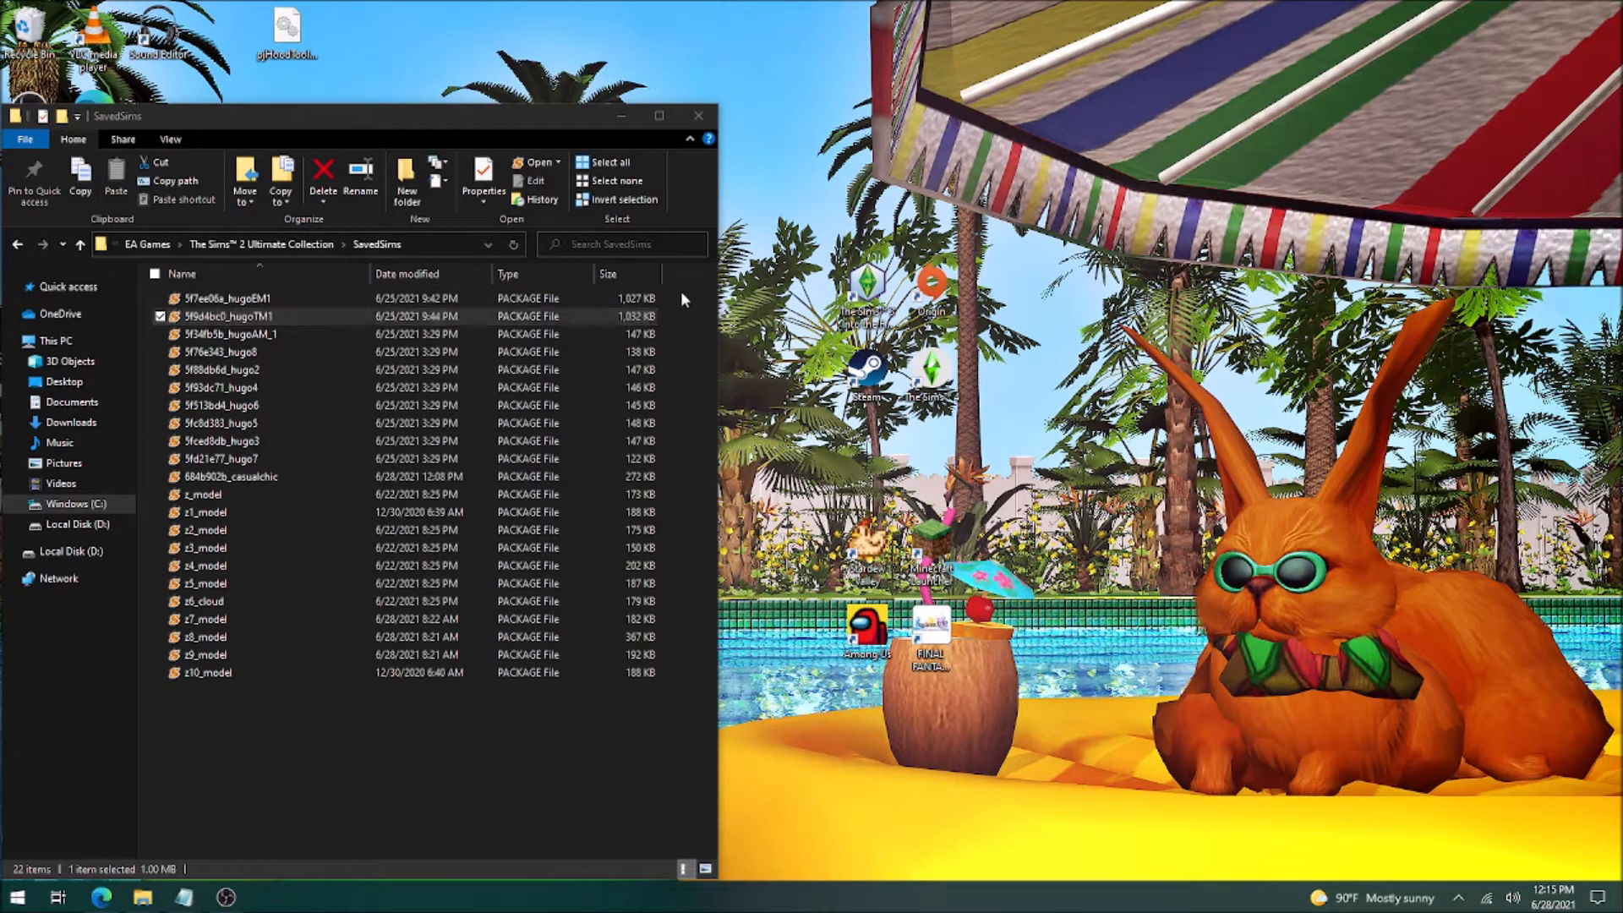
{"action": "left_click", "coordinate": [620, 115]}
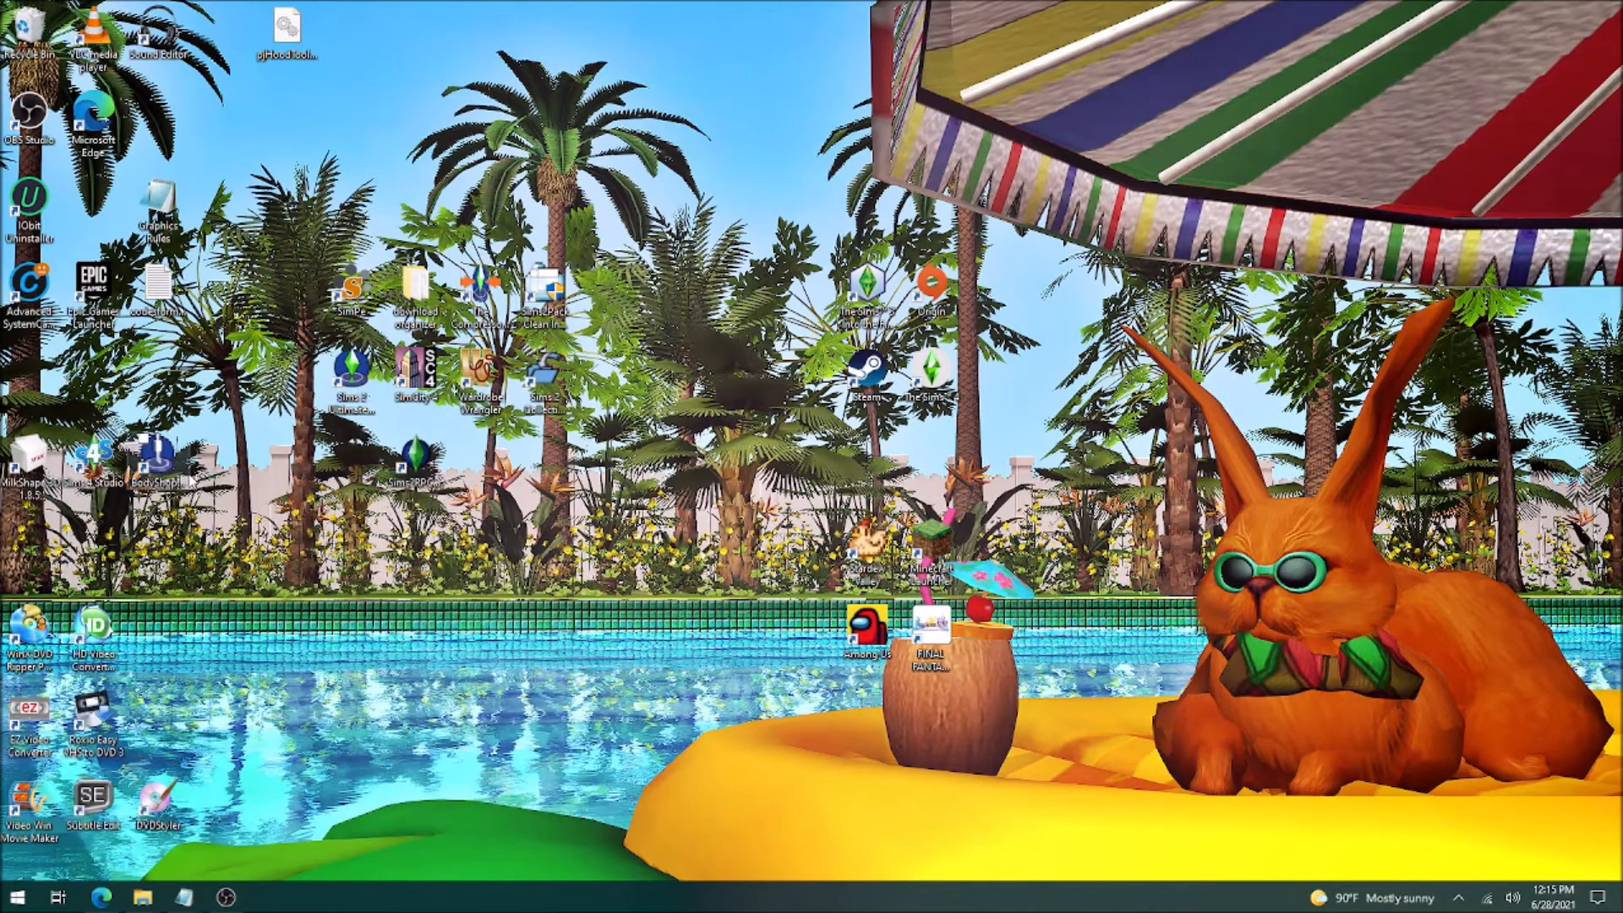
Switch to The Sims 2 Body Shop and start a new clothing project for creating parts.
{"action": "double_click", "coordinate": [161, 478]}
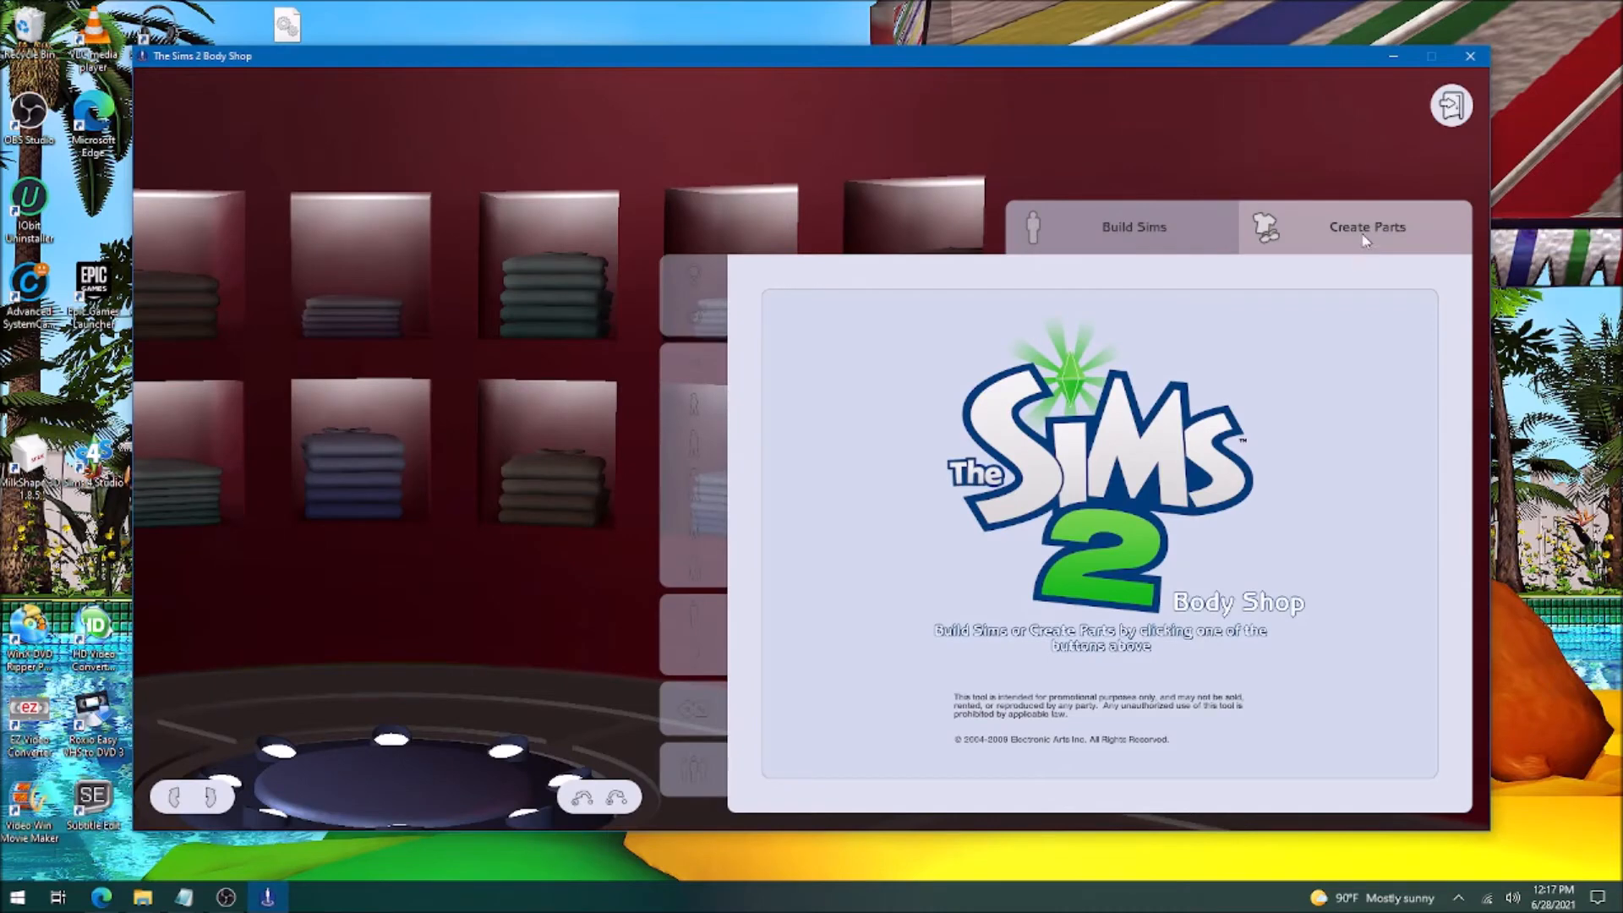
{"action": "left_click", "coordinate": [1367, 236]}
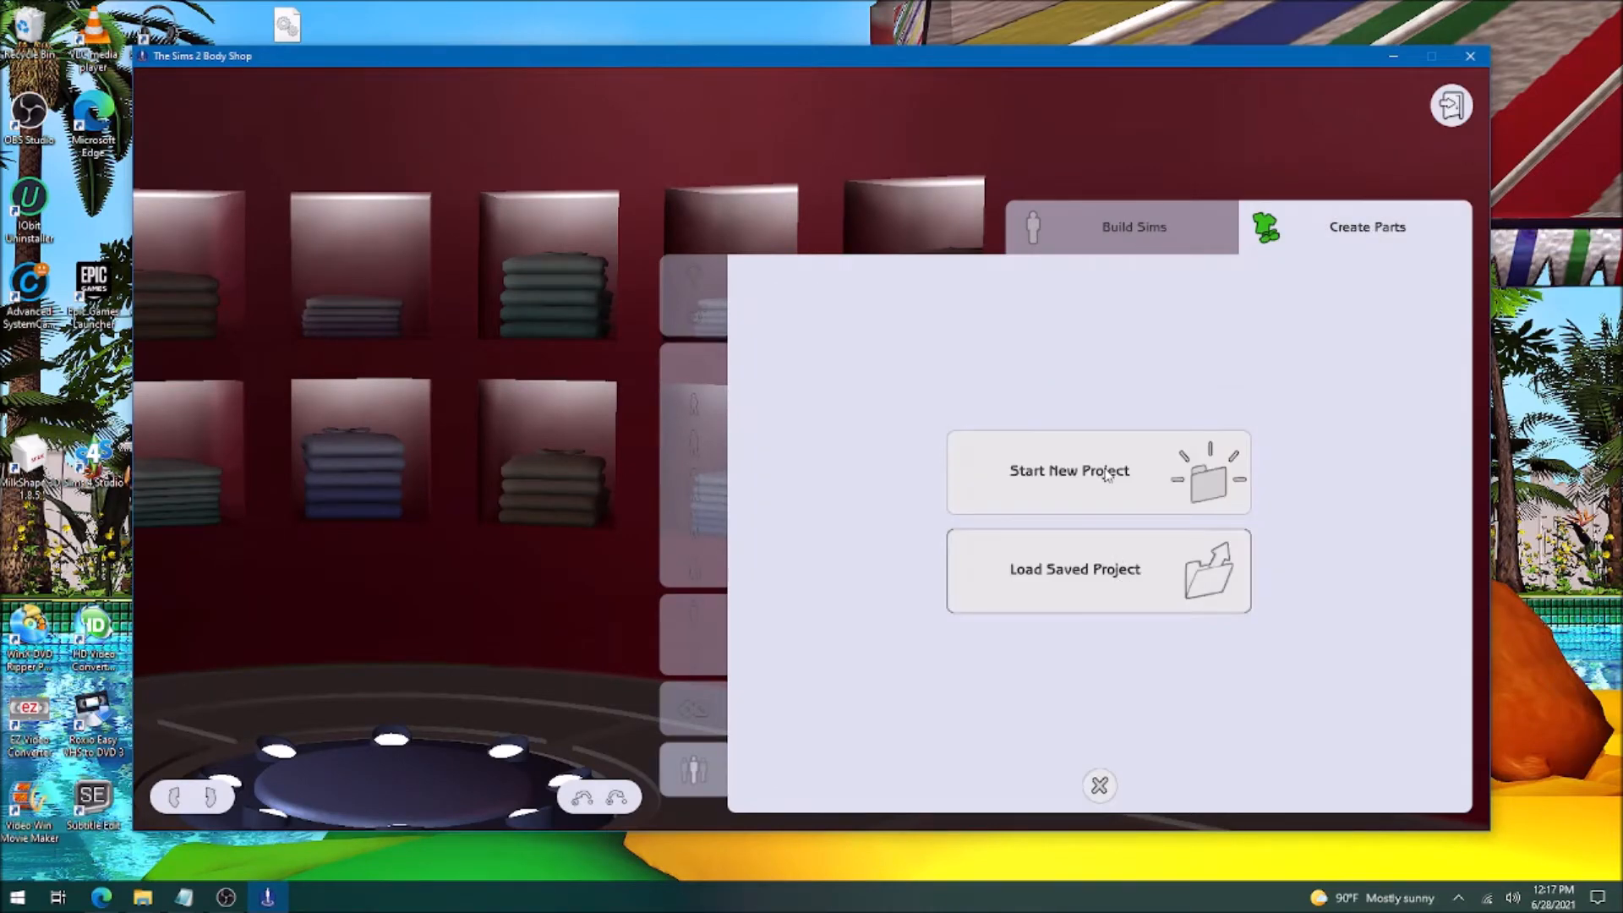
{"action": "left_click", "coordinate": [1105, 470]}
{"action": "left_click", "coordinate": [1082, 624]}
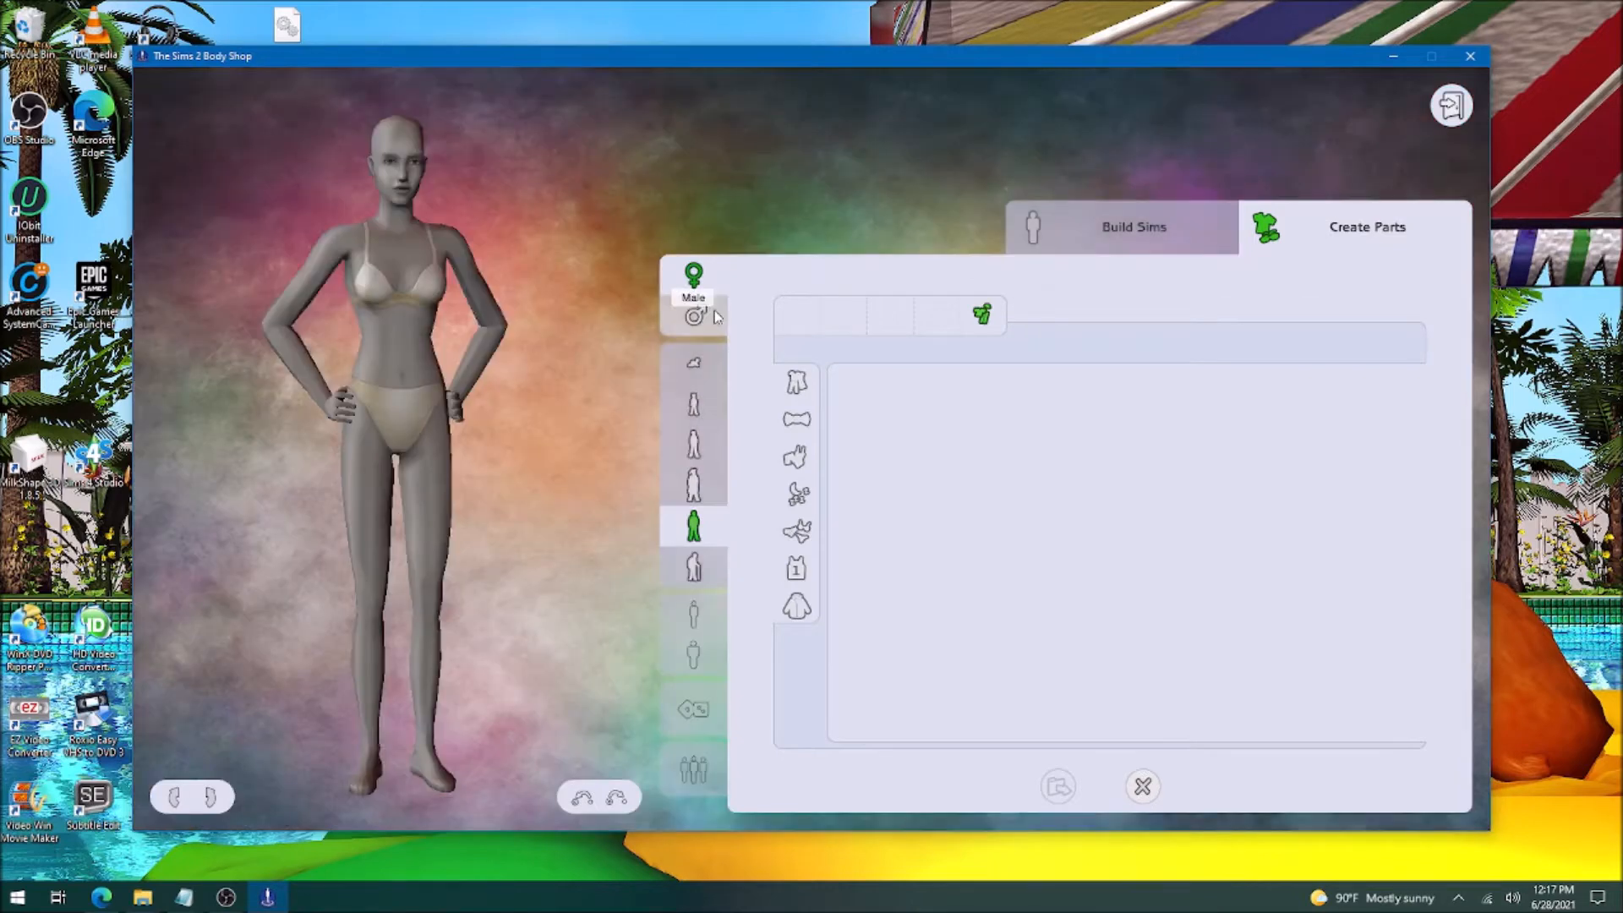
Export the elder male everyday green-and-black turtleneck top as a project named hugorepo_1.
{"action": "left_click", "coordinate": [696, 316]}
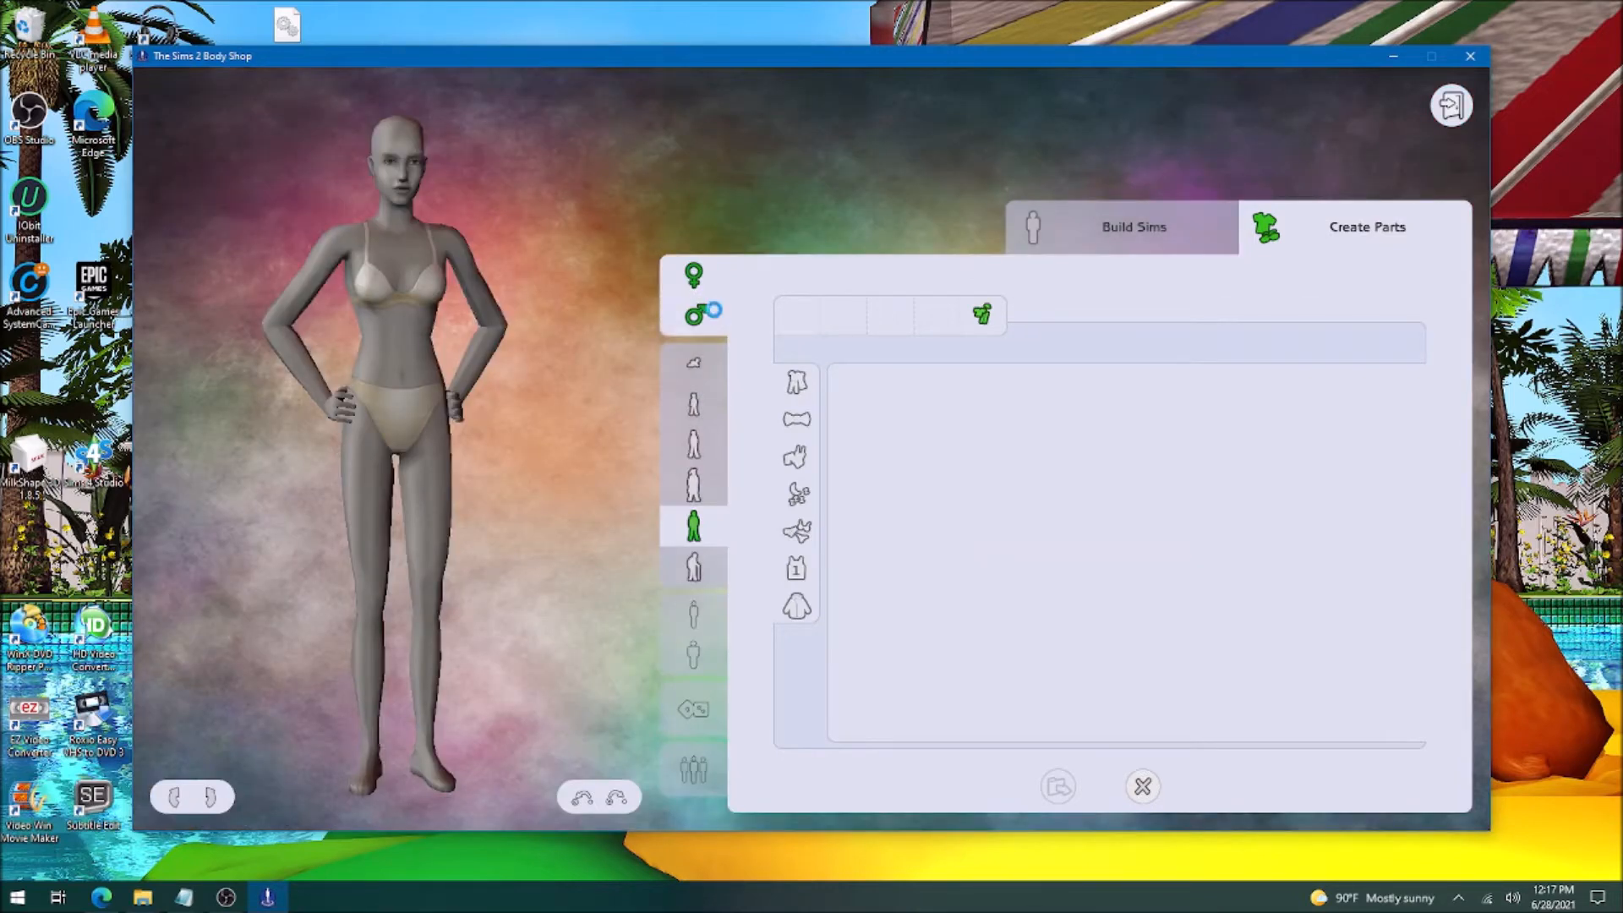
{"action": "left_click", "coordinate": [799, 383]}
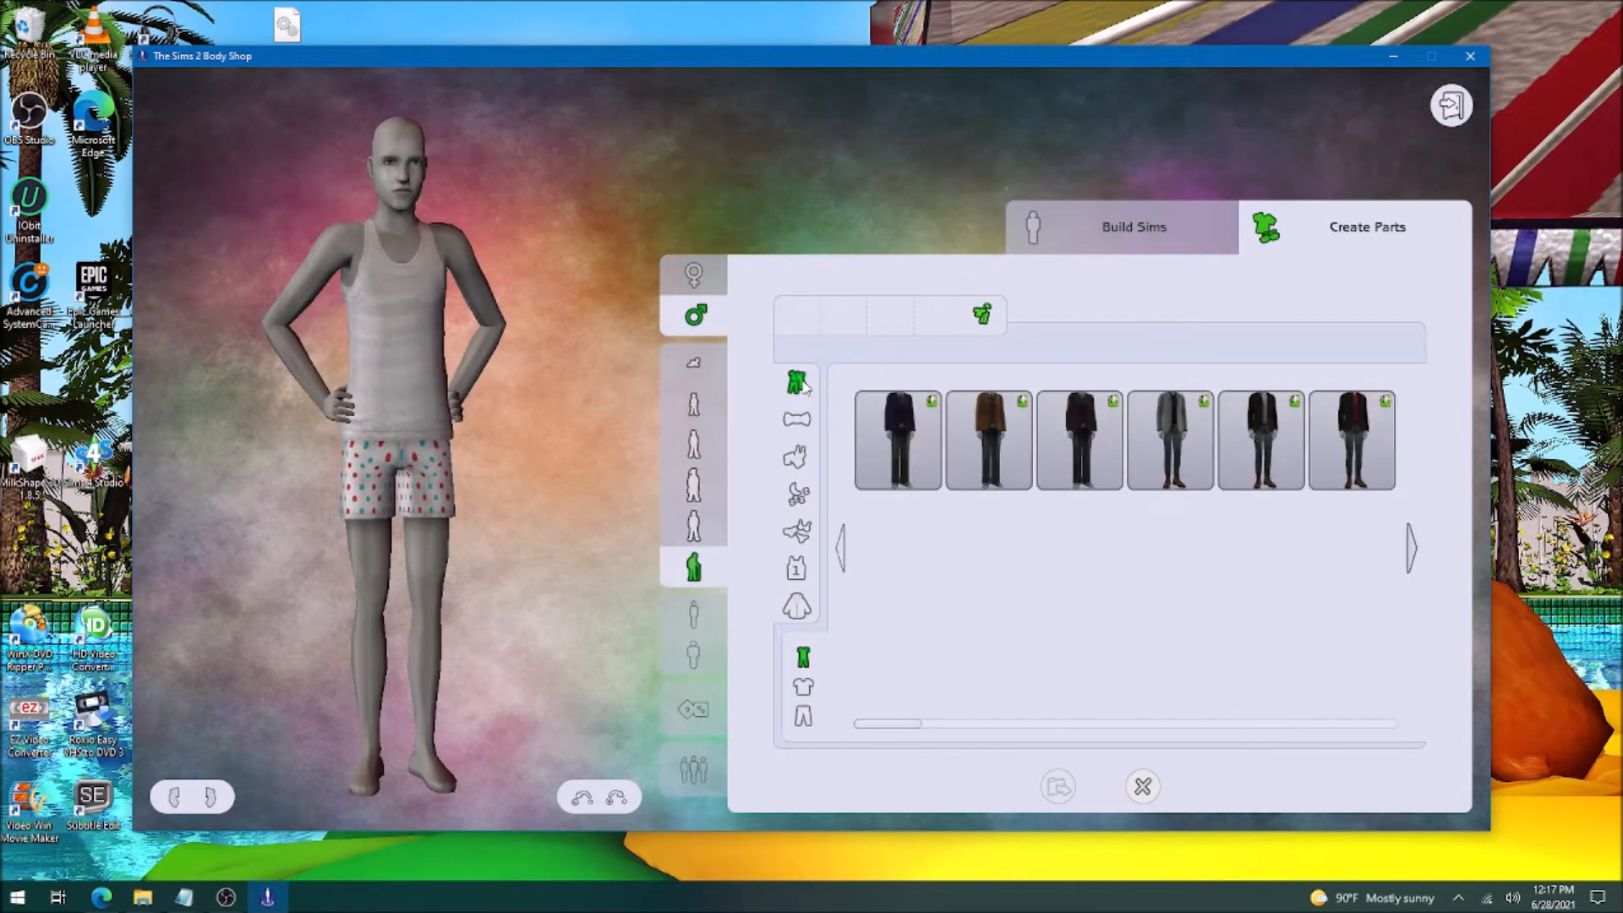
{"action": "left_click", "coordinate": [805, 686]}
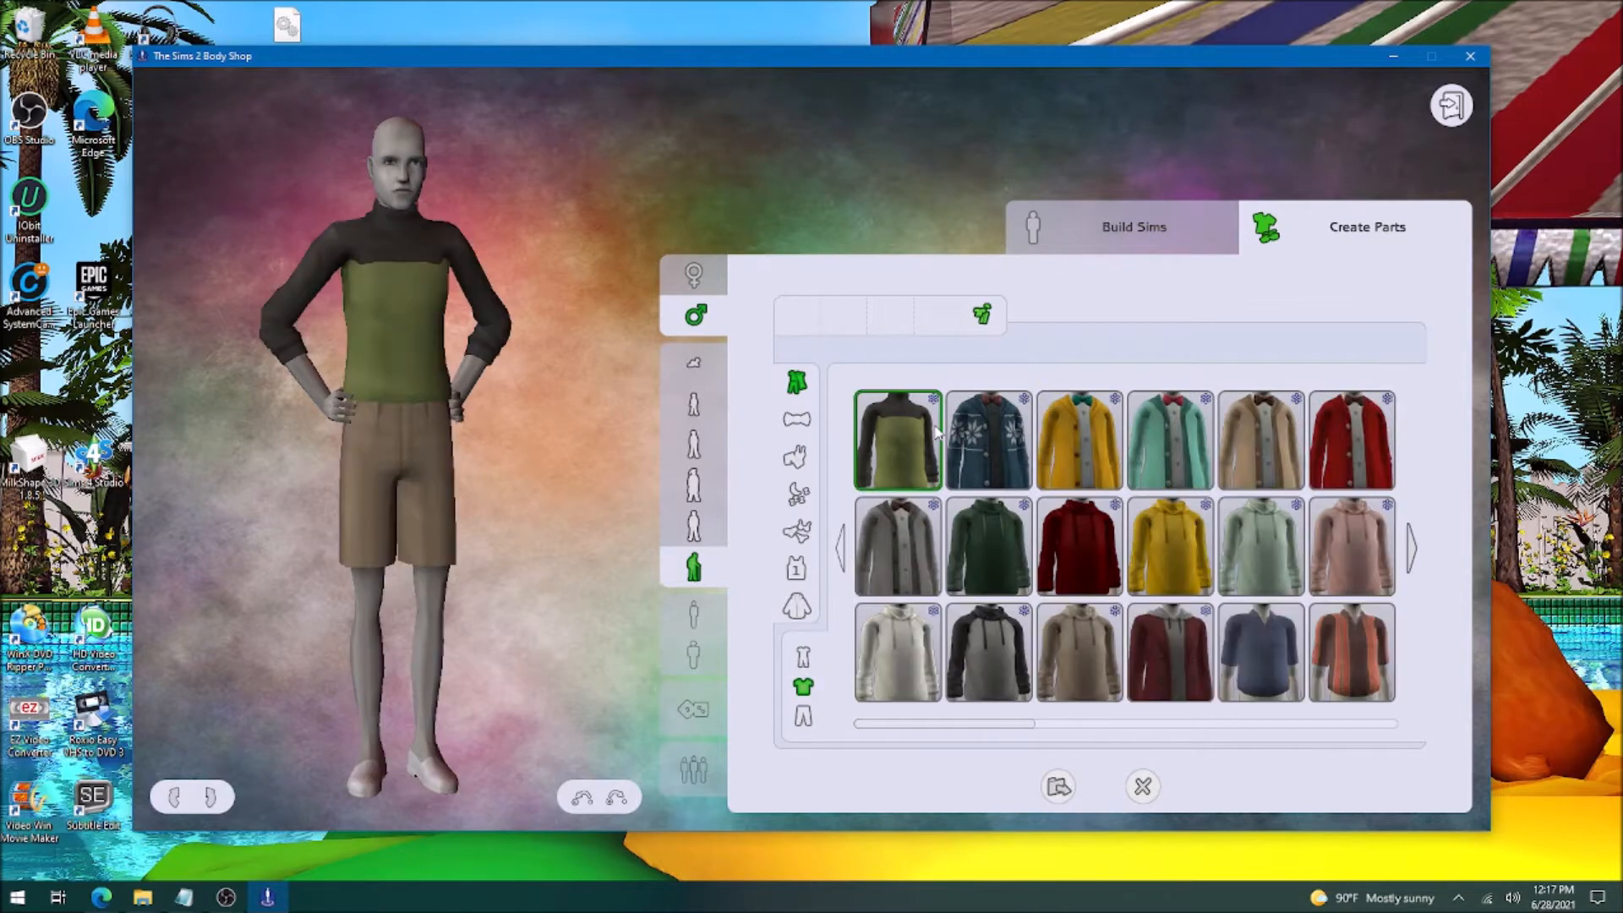
{"action": "left_click", "coordinate": [1057, 788]}
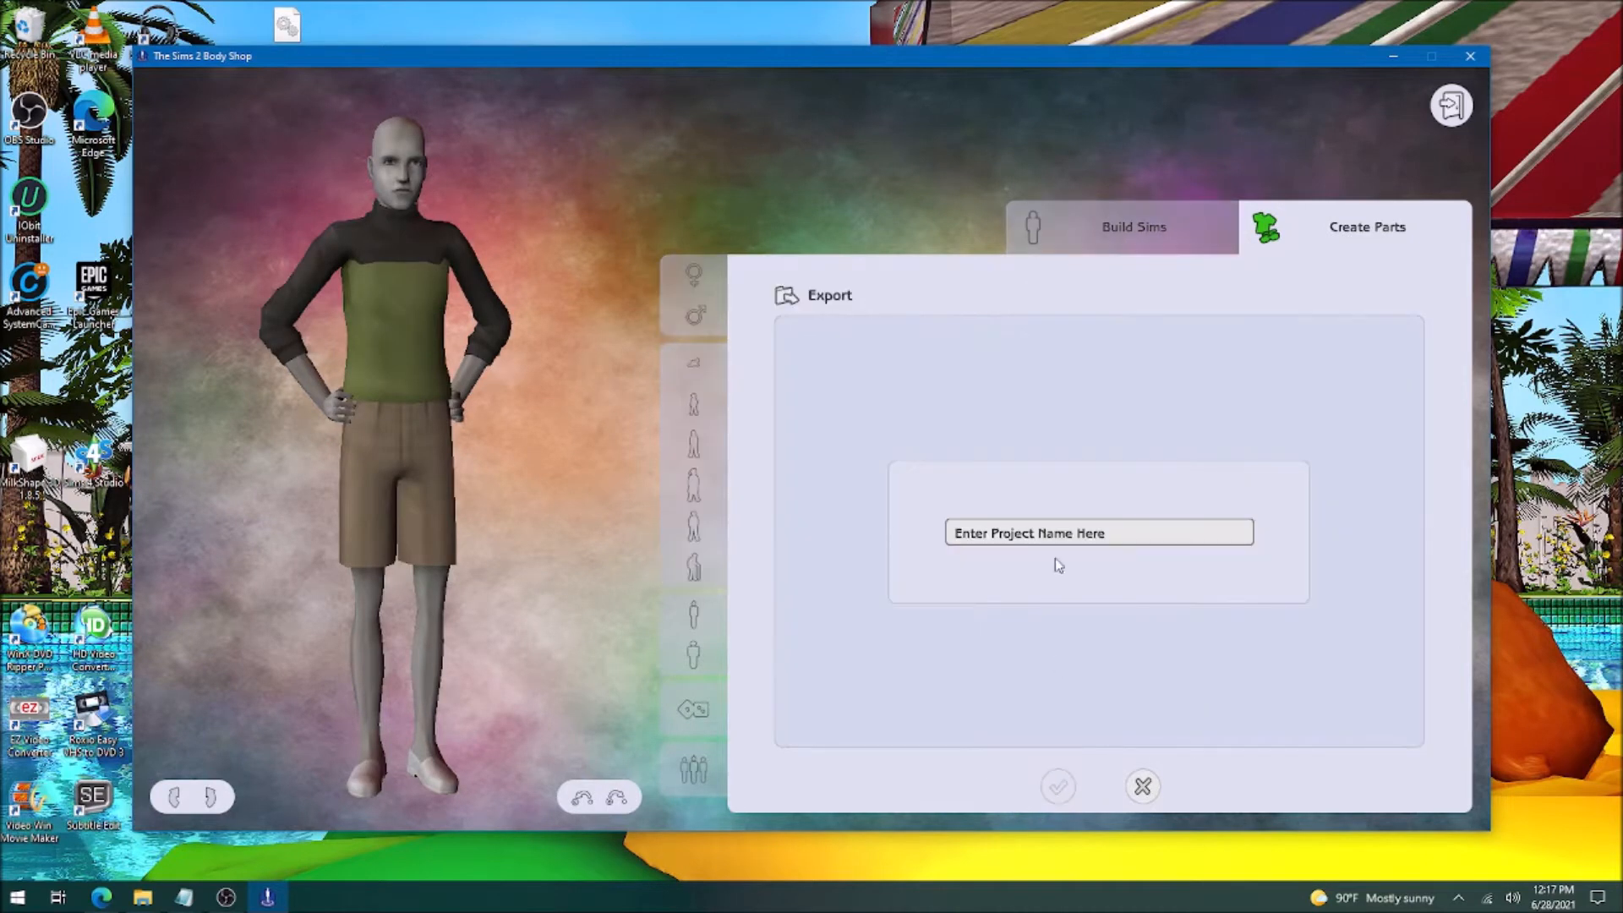
{"action": "left_click", "coordinate": [1047, 534]}
{"action": "type", "text": "h"}
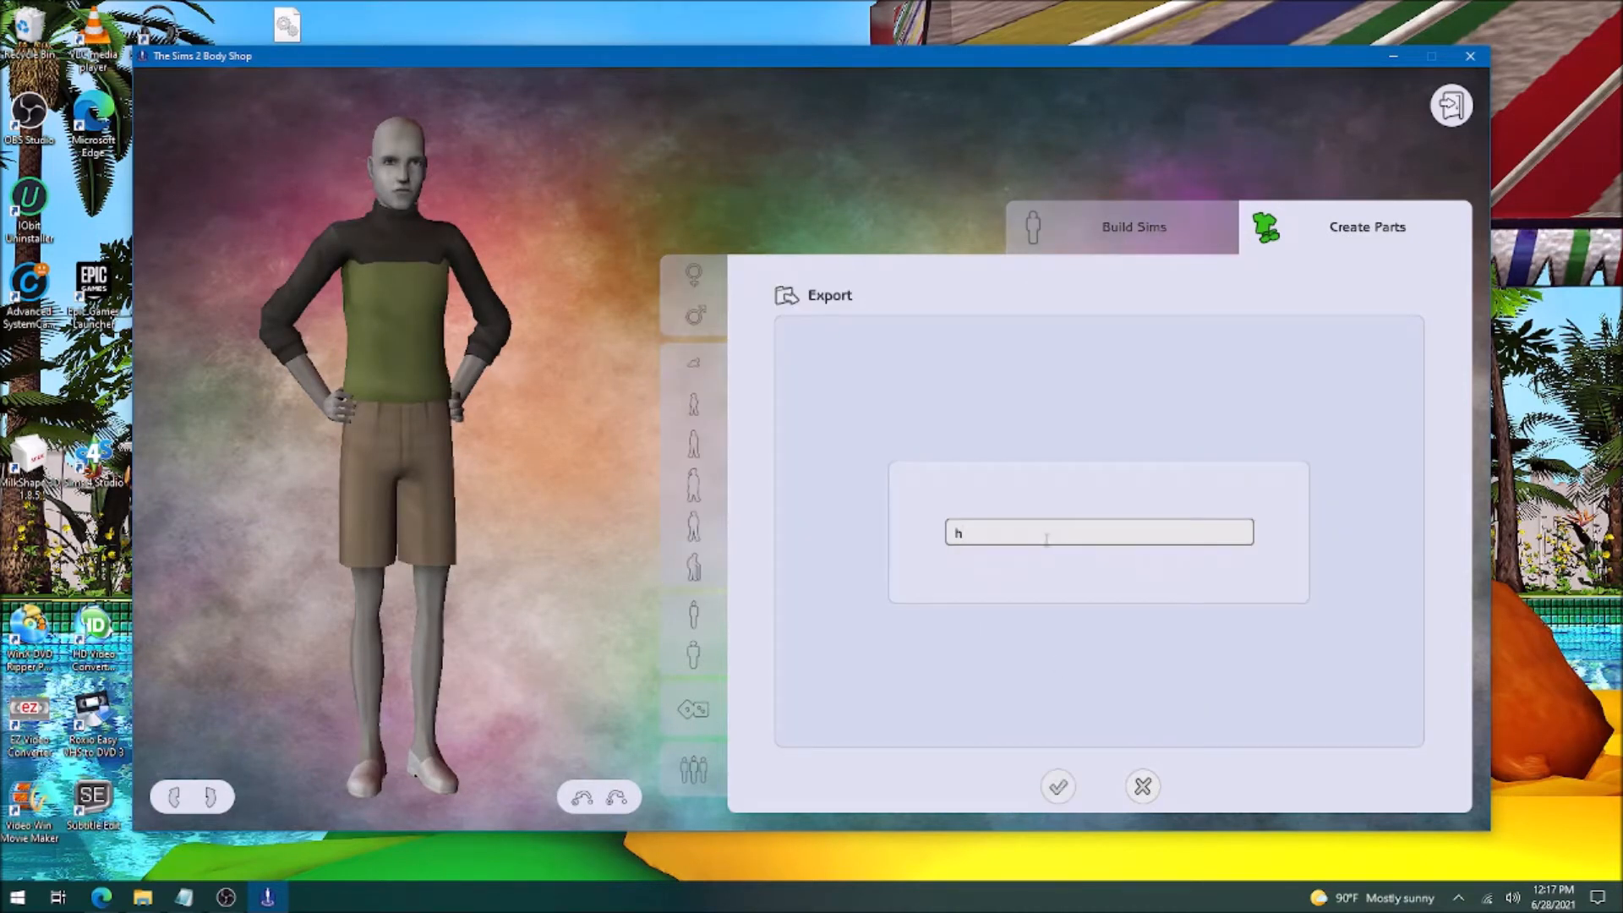
{"action": "type", "text": "ugorepo_1"}
{"action": "left_click", "coordinate": [1057, 787]}
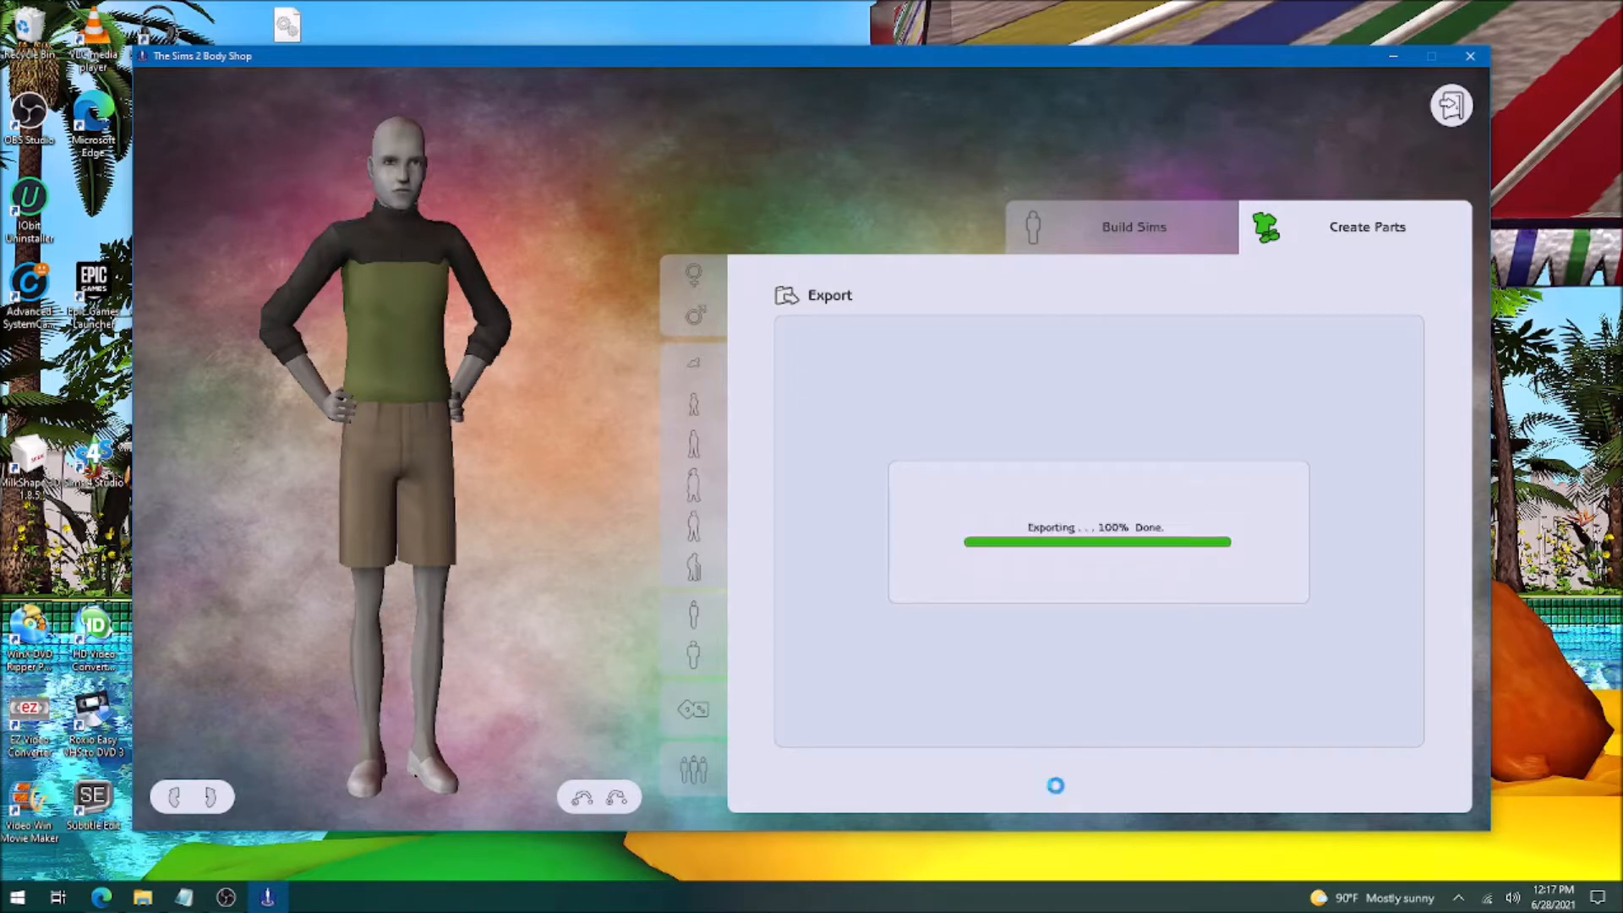
Give the elder top the description repo1 and import it into the game.
{"action": "left_click", "coordinate": [1052, 704]}
{"action": "type", "text": "rep"}
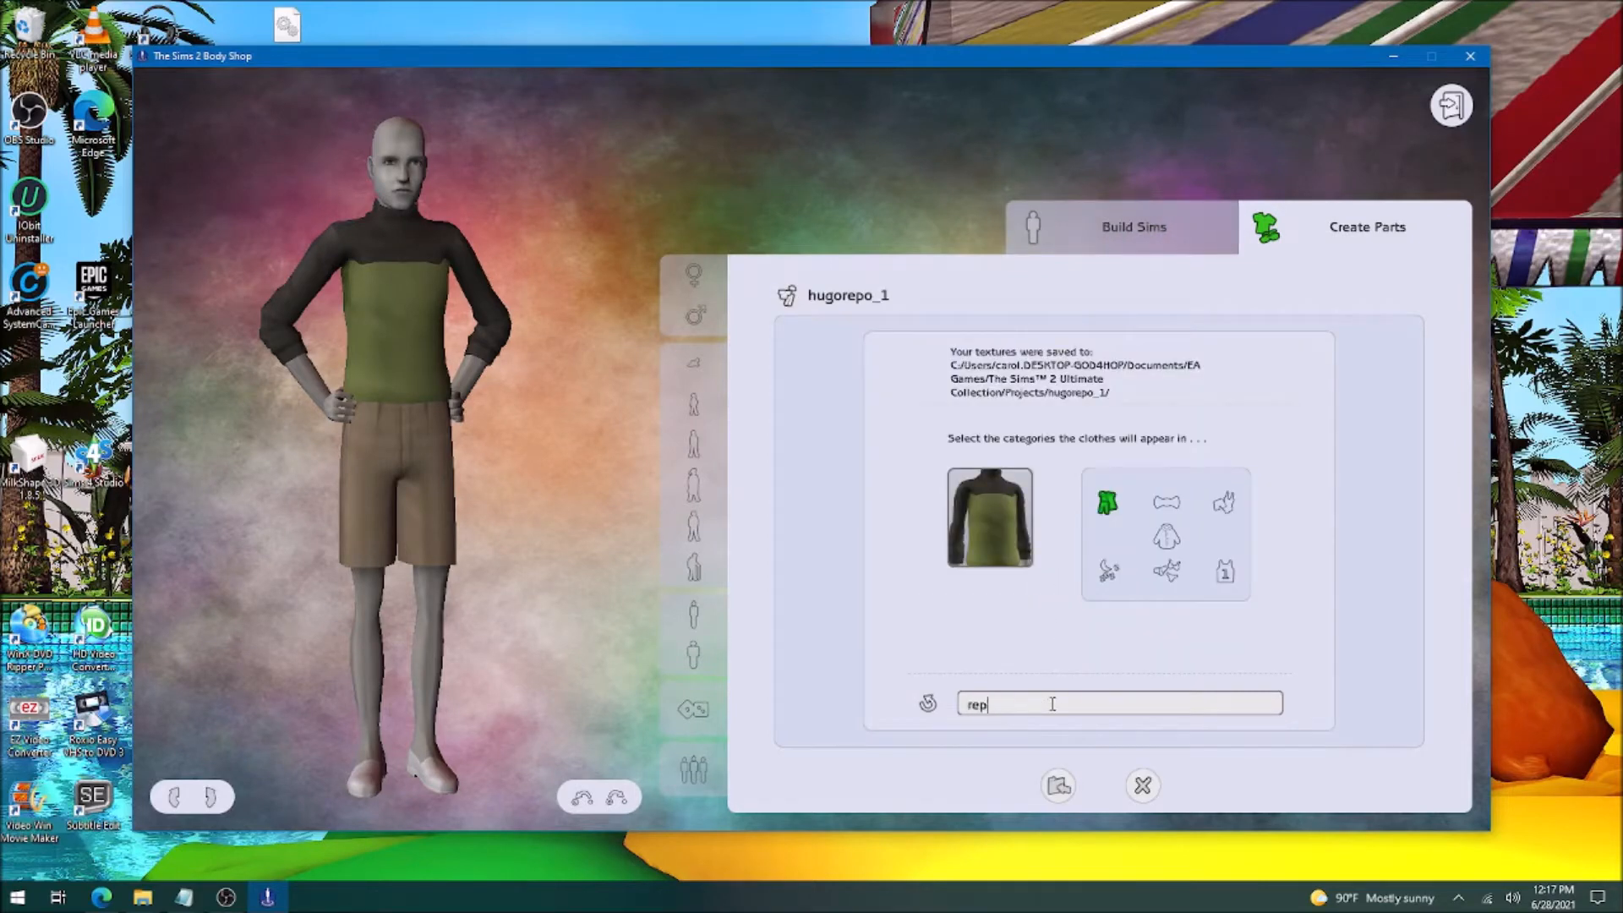
{"action": "type", "text": "o1"}
{"action": "left_click", "coordinate": [1058, 787]}
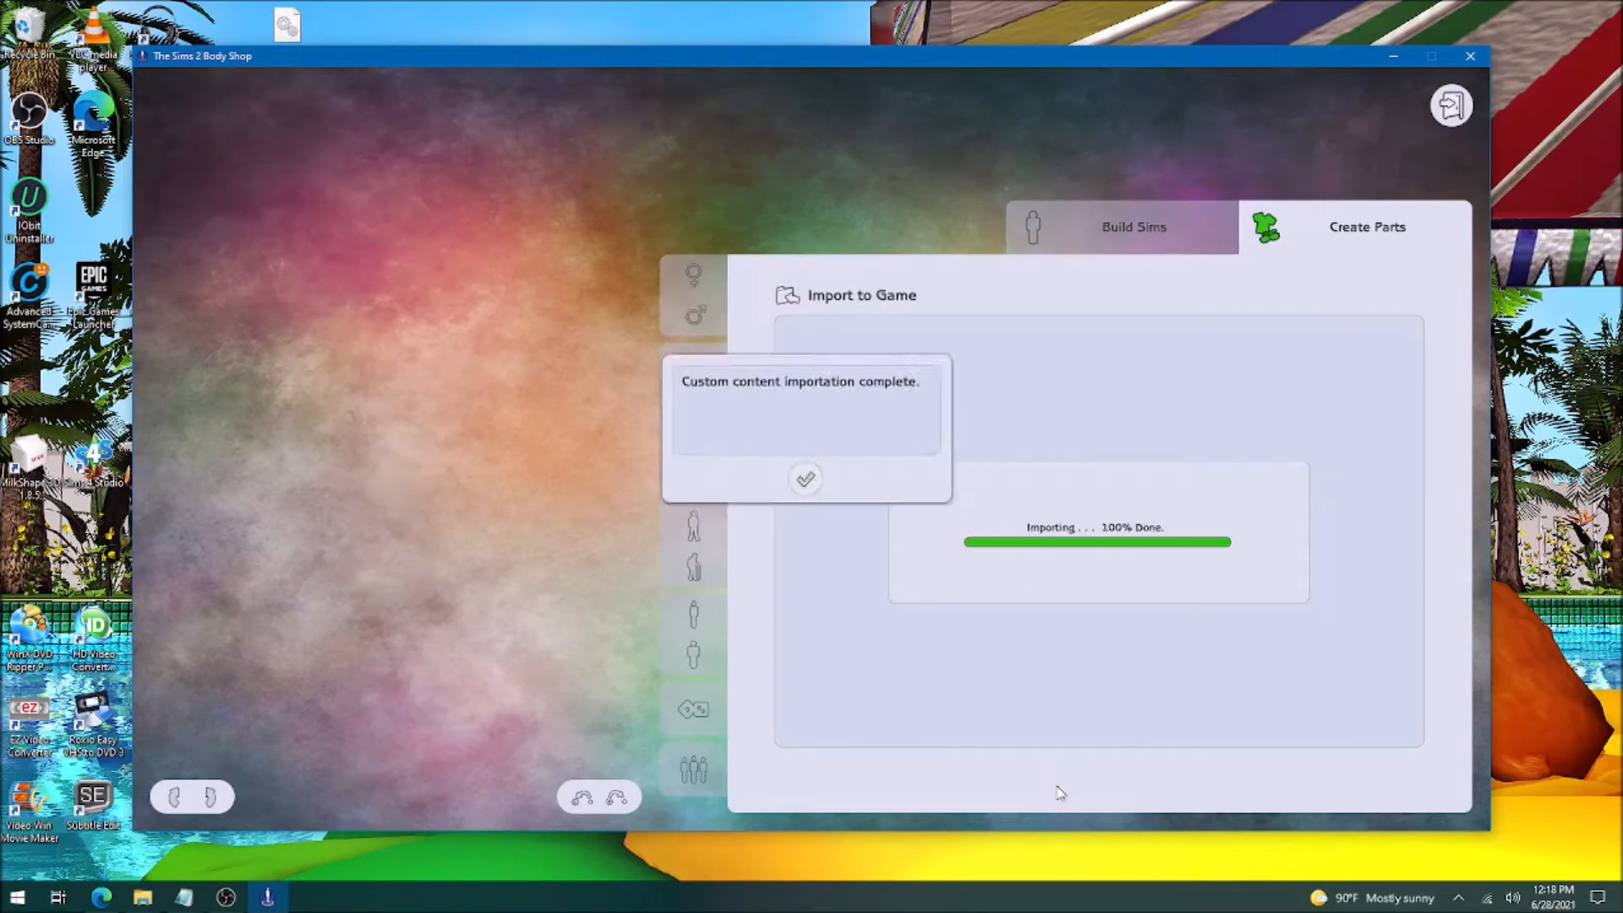
{"action": "left_click", "coordinate": [805, 481]}
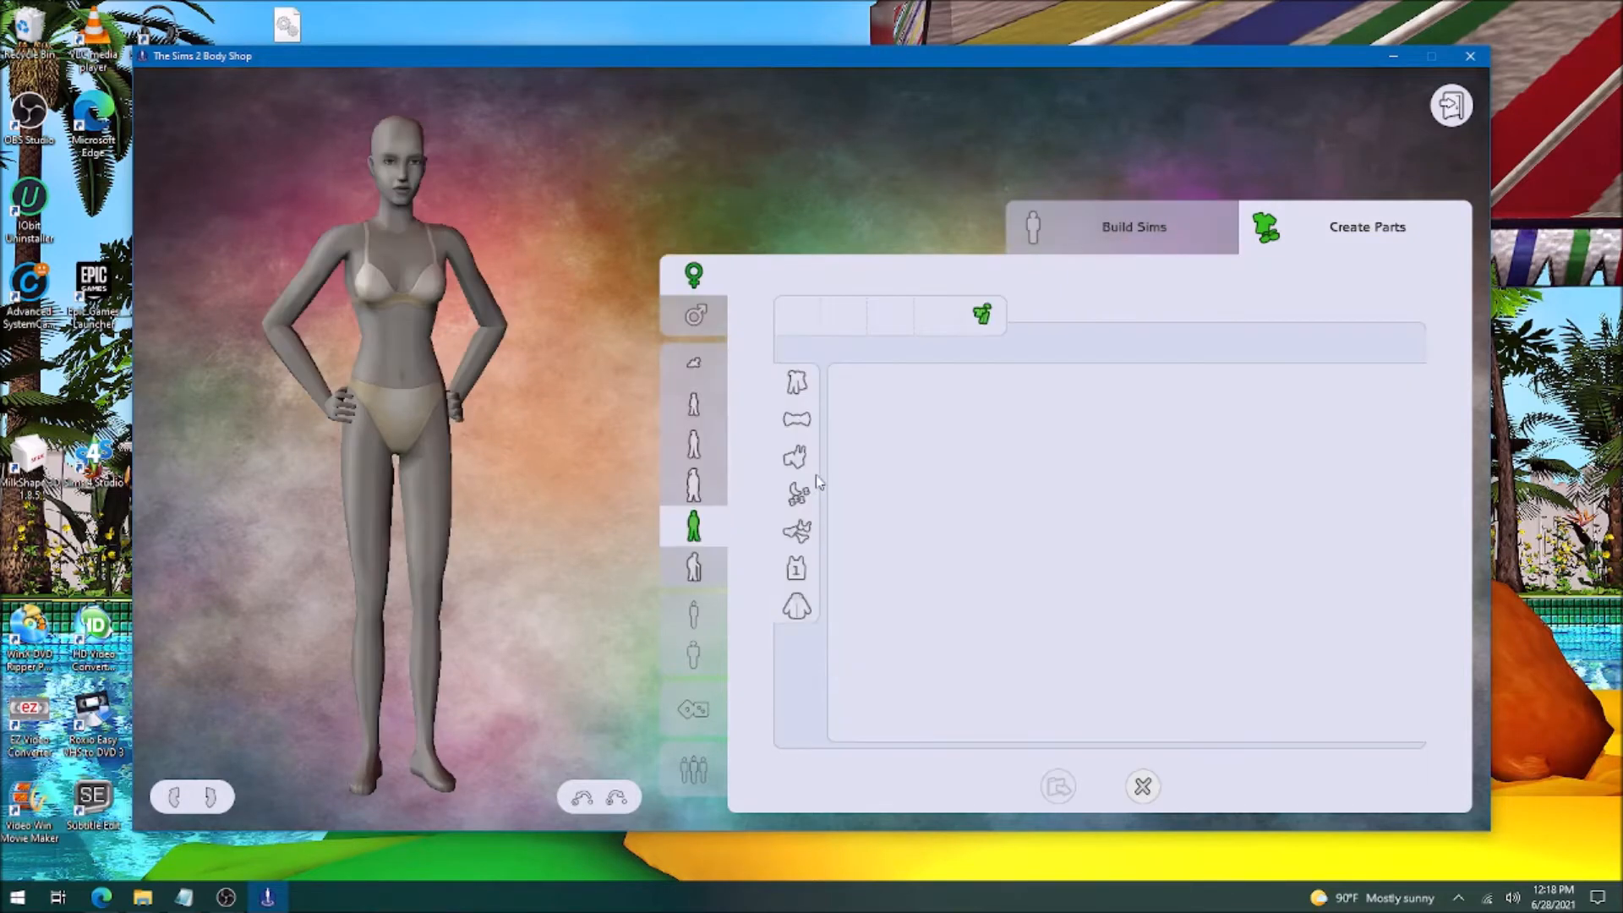
Export the teen male everyday green-and-black turtleneck top as a project named hugoteenrepo_1.
{"action": "left_click", "coordinate": [695, 315]}
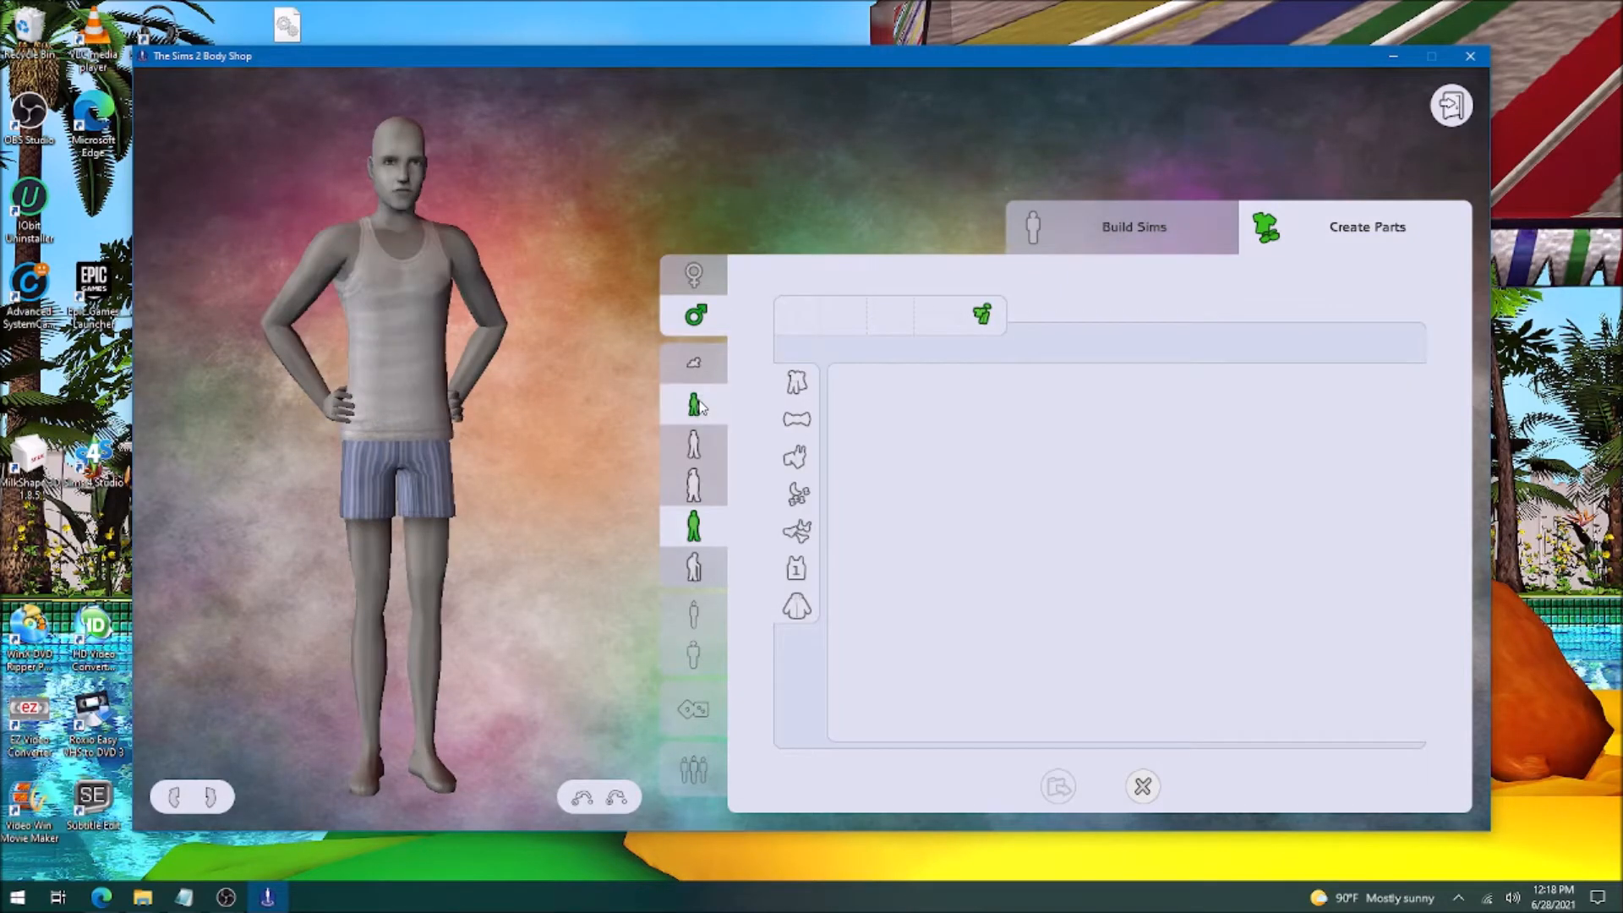
{"action": "left_click", "coordinate": [696, 457]}
{"action": "left_click", "coordinate": [694, 445]}
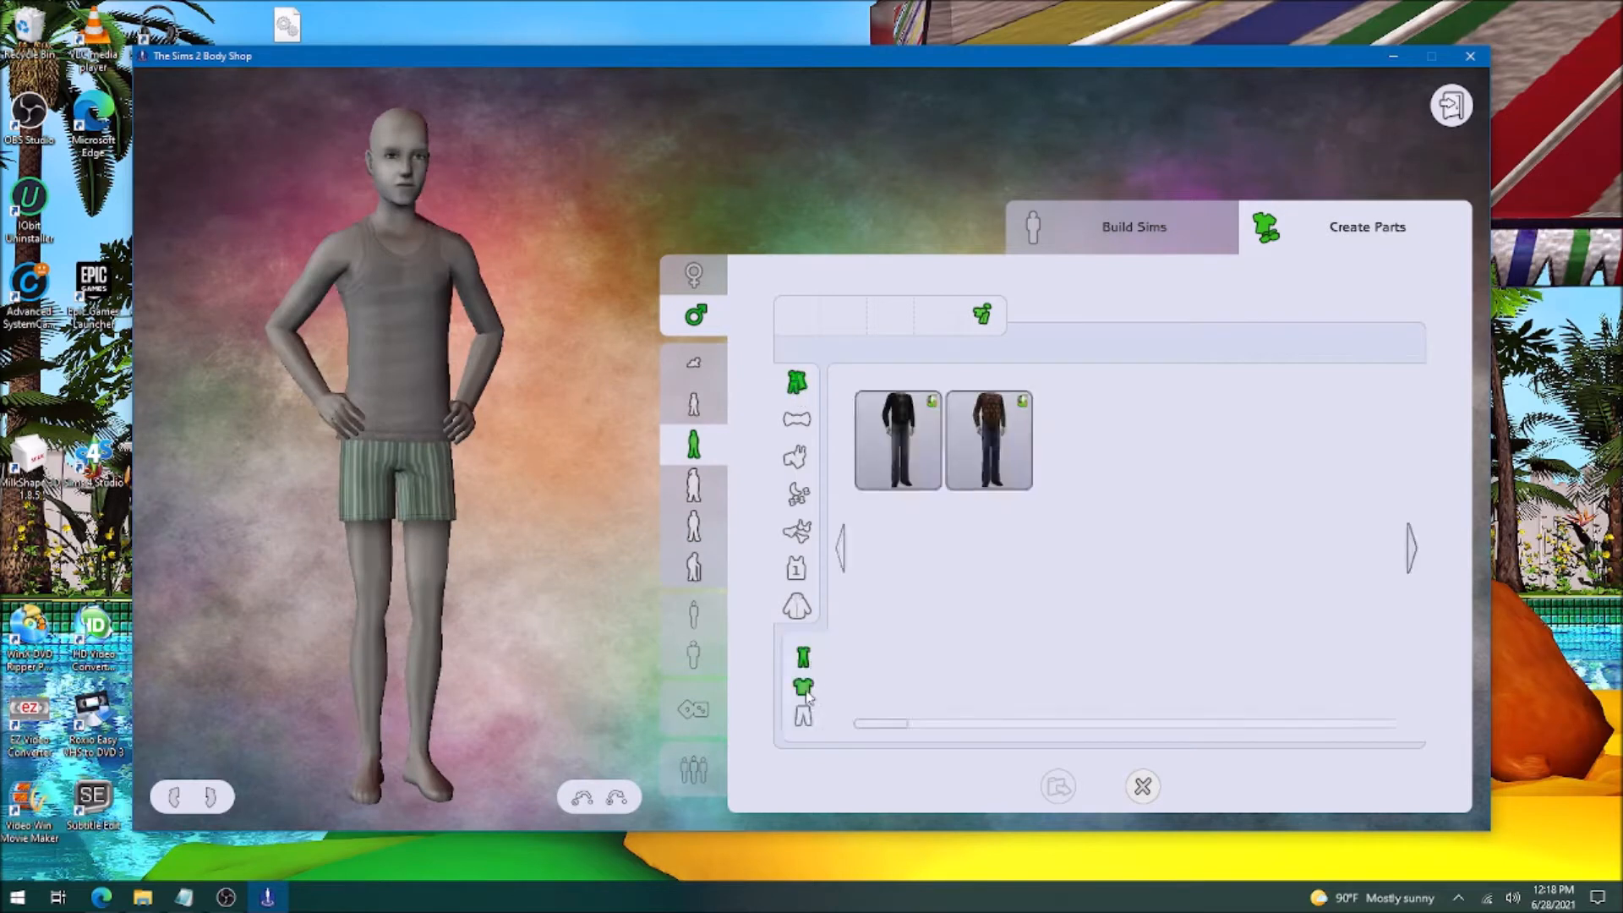
{"action": "left_click", "coordinate": [877, 454]}
{"action": "left_click", "coordinate": [1058, 786]}
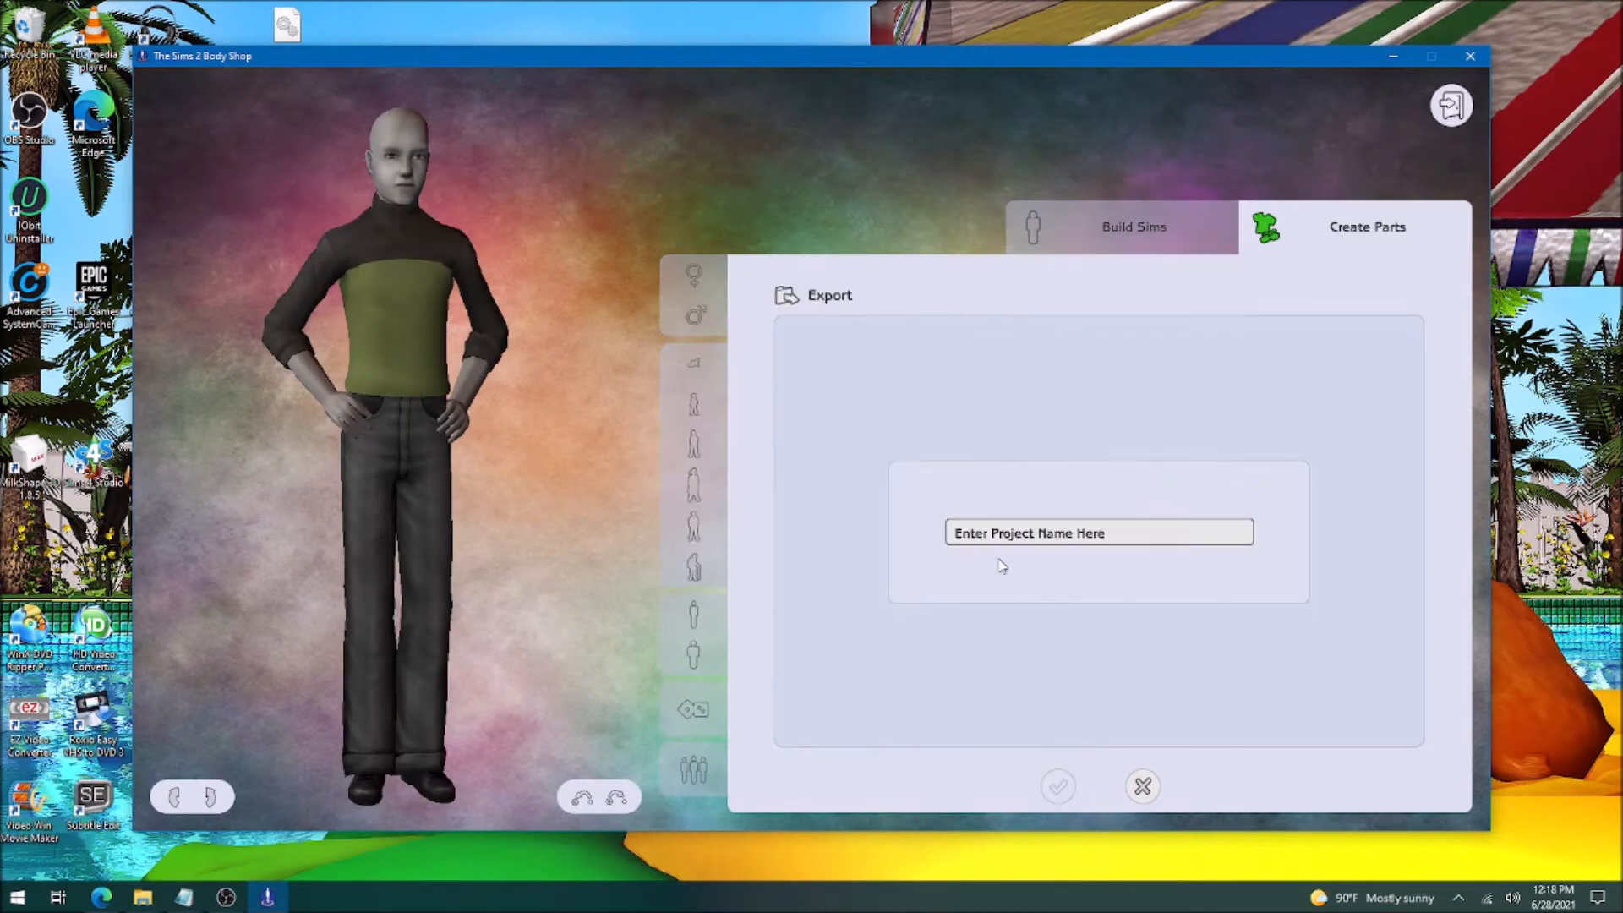
{"action": "left_click", "coordinate": [997, 533]}
{"action": "type", "text": "hugo"}
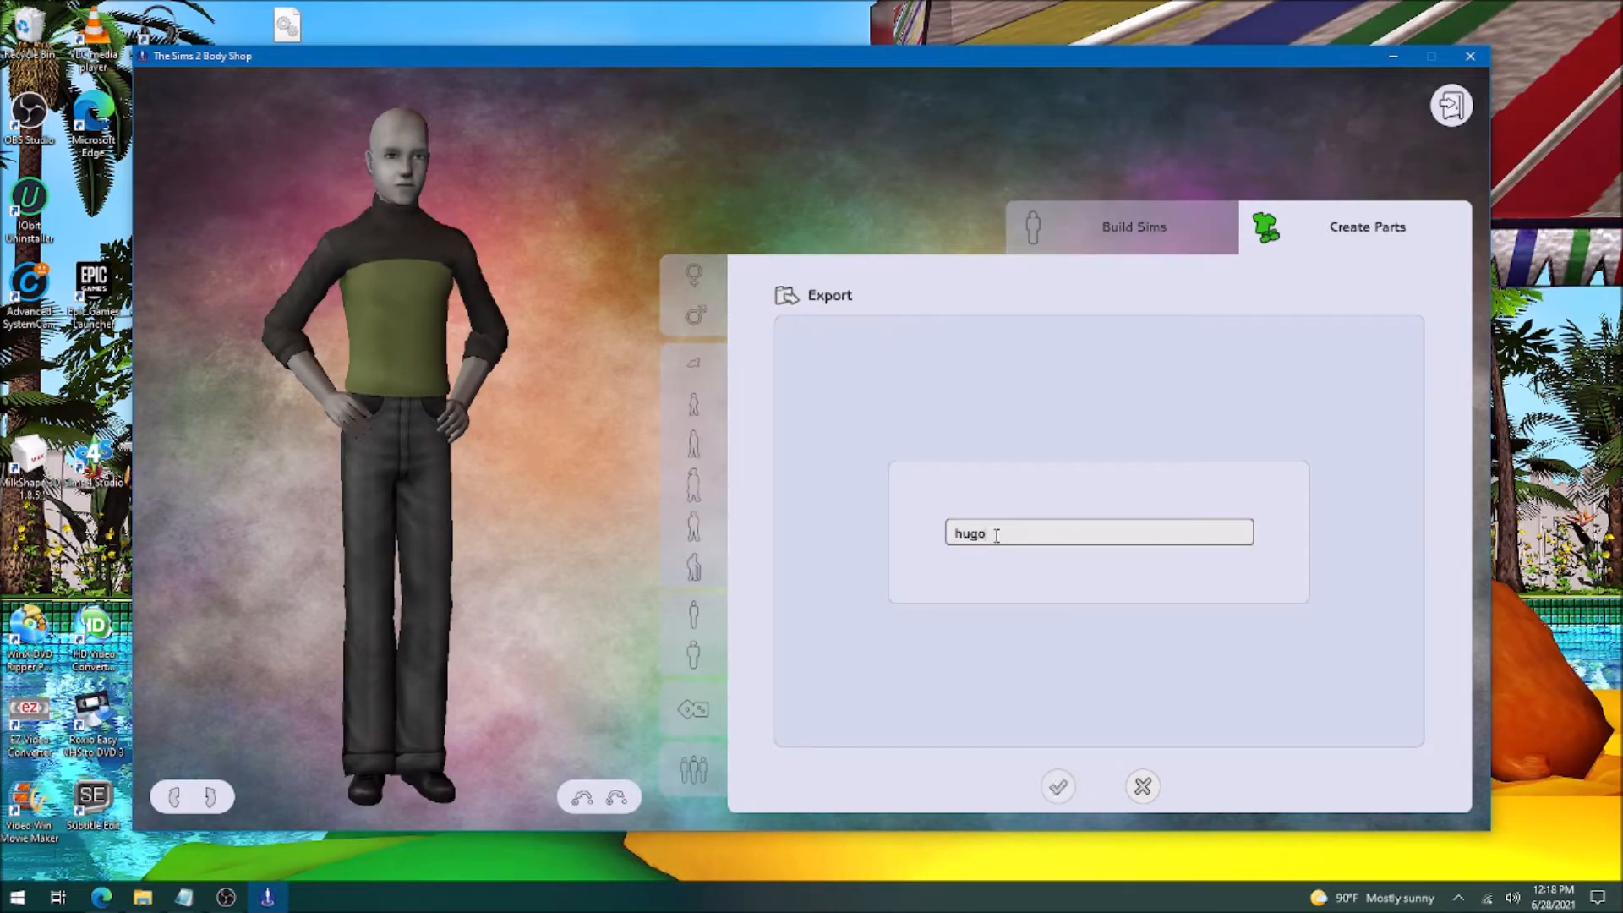
{"action": "type", "text": "teenrepo_1"}
{"action": "left_click", "coordinate": [1057, 787]}
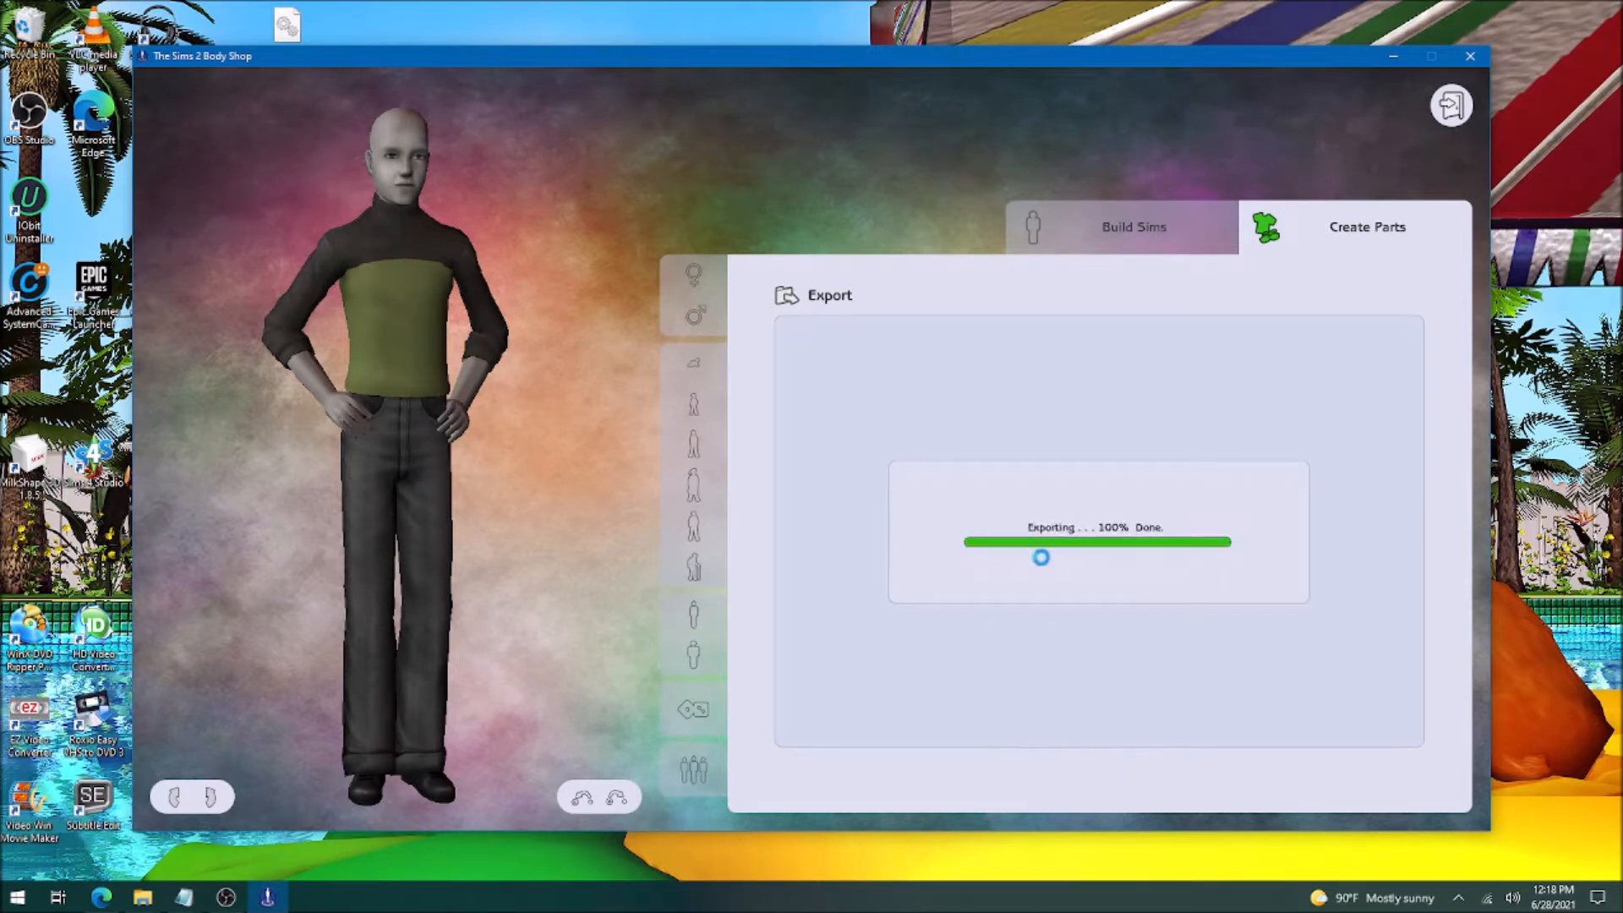
Give the teen top the description teenrepo1 and import it into the game.
{"action": "left_click", "coordinate": [1030, 709]}
{"action": "type", "text": "t"}
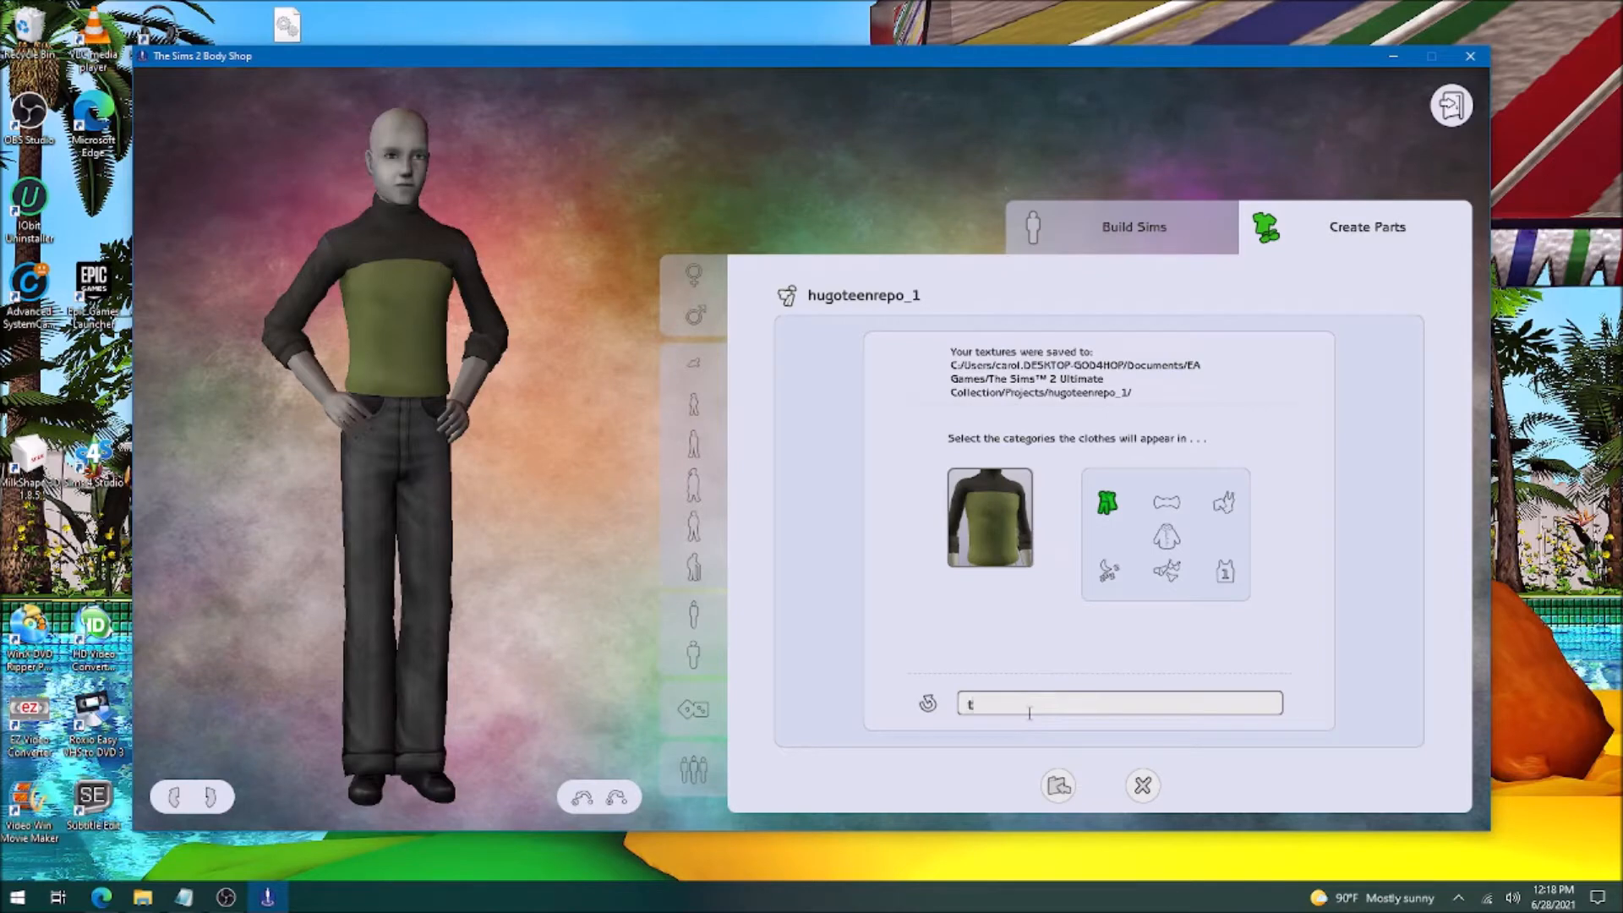
{"action": "type", "text": "eenrepo1"}
{"action": "key", "text": "Return"}
Quit Body Shop and sort the files in the SavedSims folder by date modified, newest first.
{"action": "left_click", "coordinate": [1451, 106]}
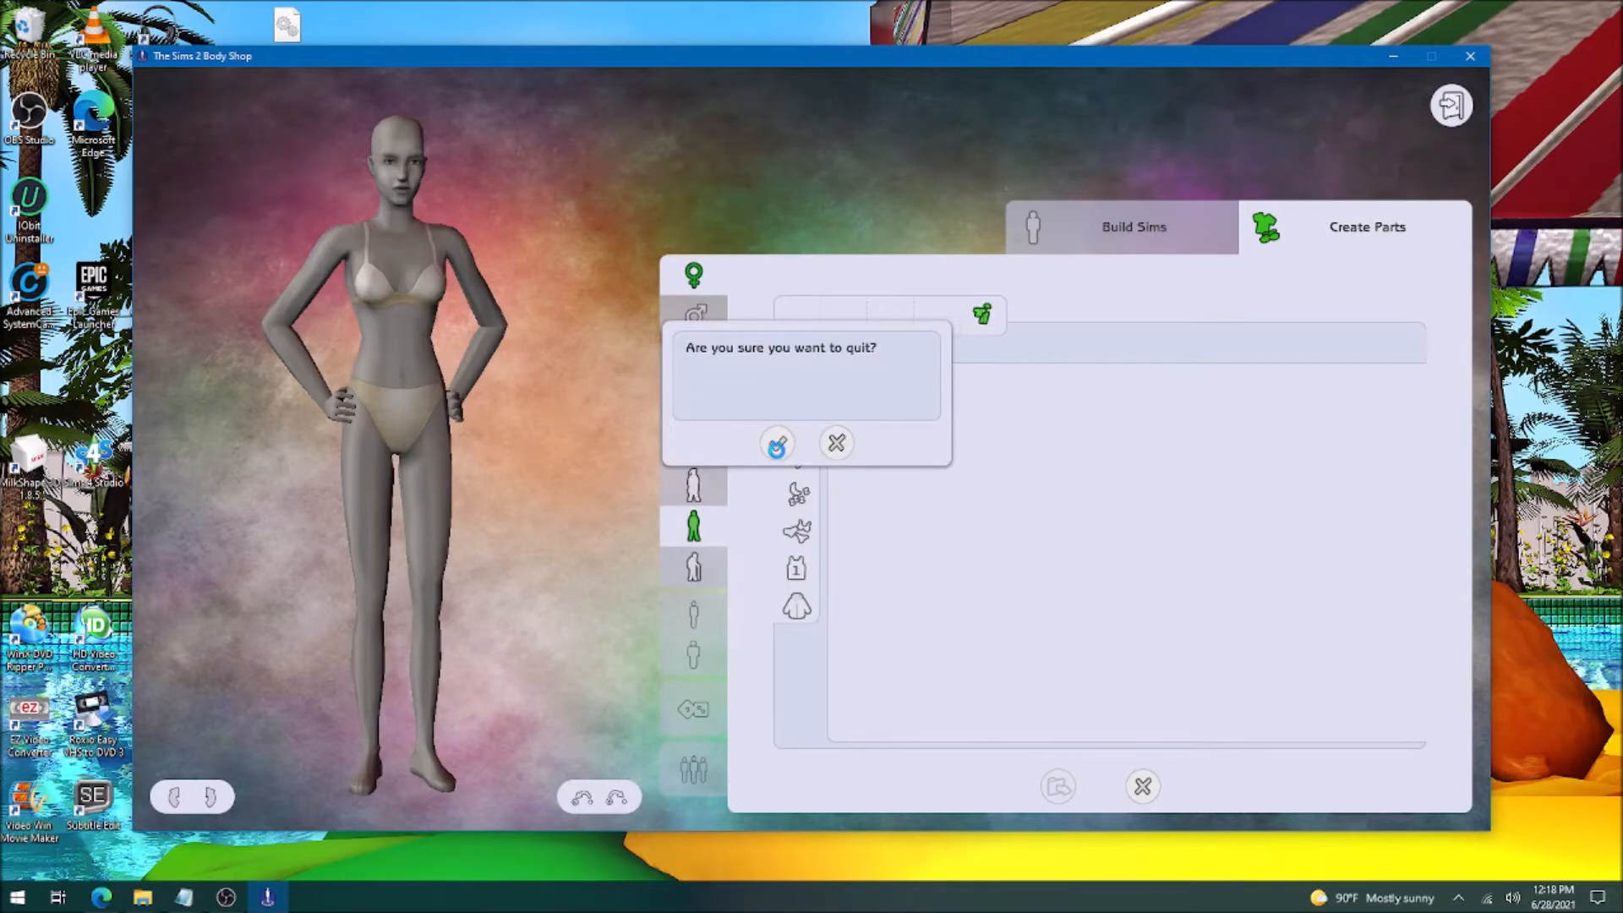
{"action": "left_click", "coordinate": [776, 444]}
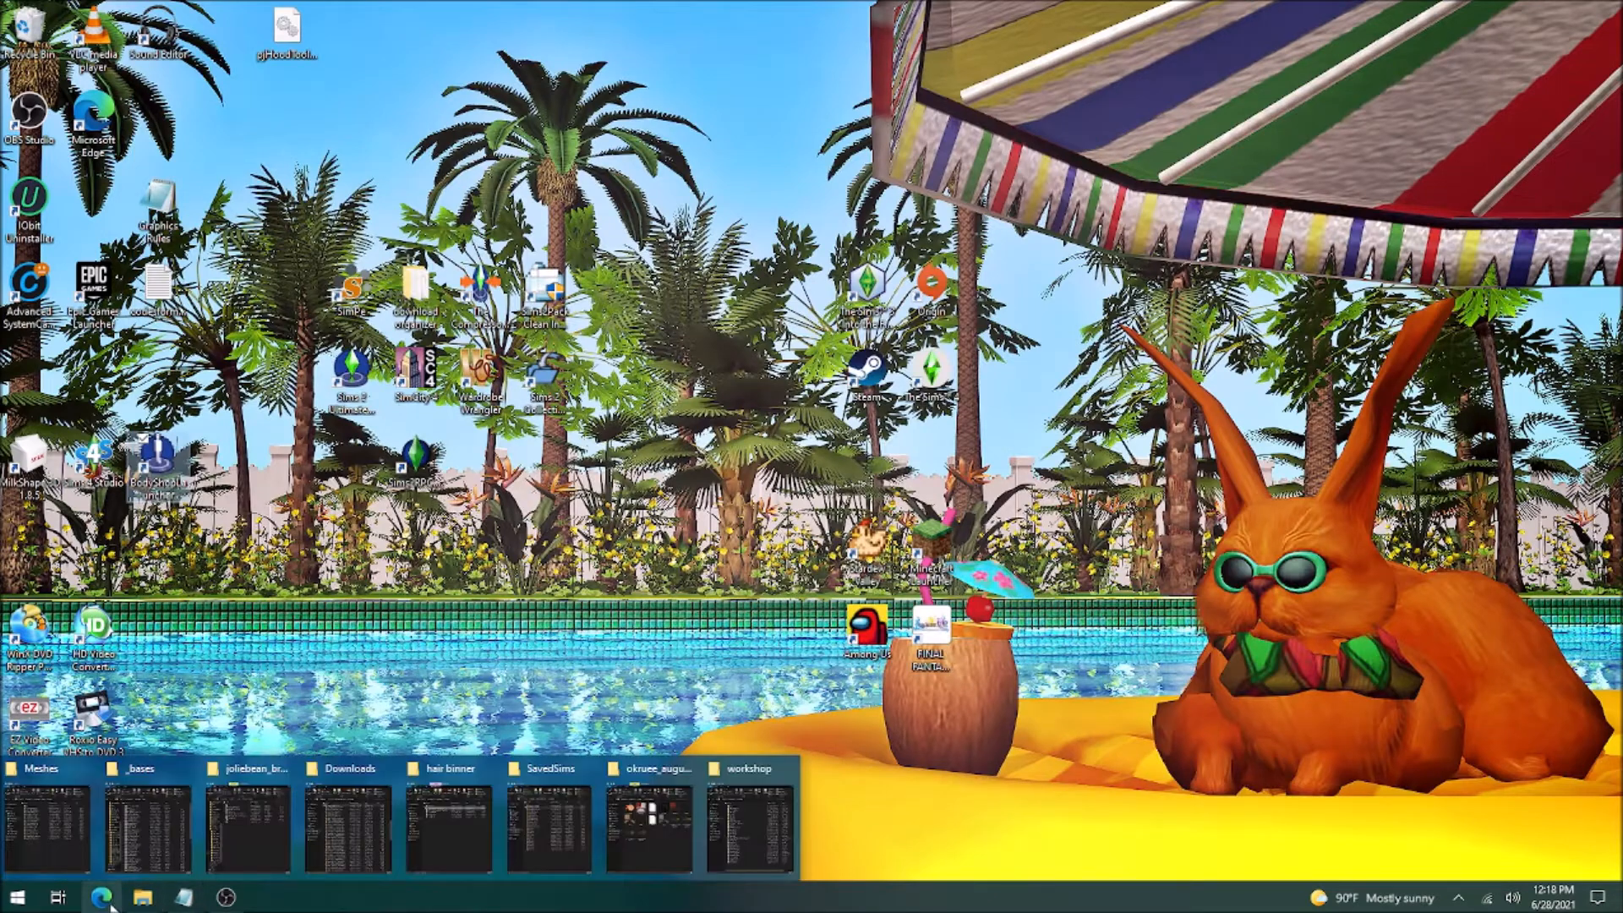
{"action": "left_click", "coordinate": [551, 867]}
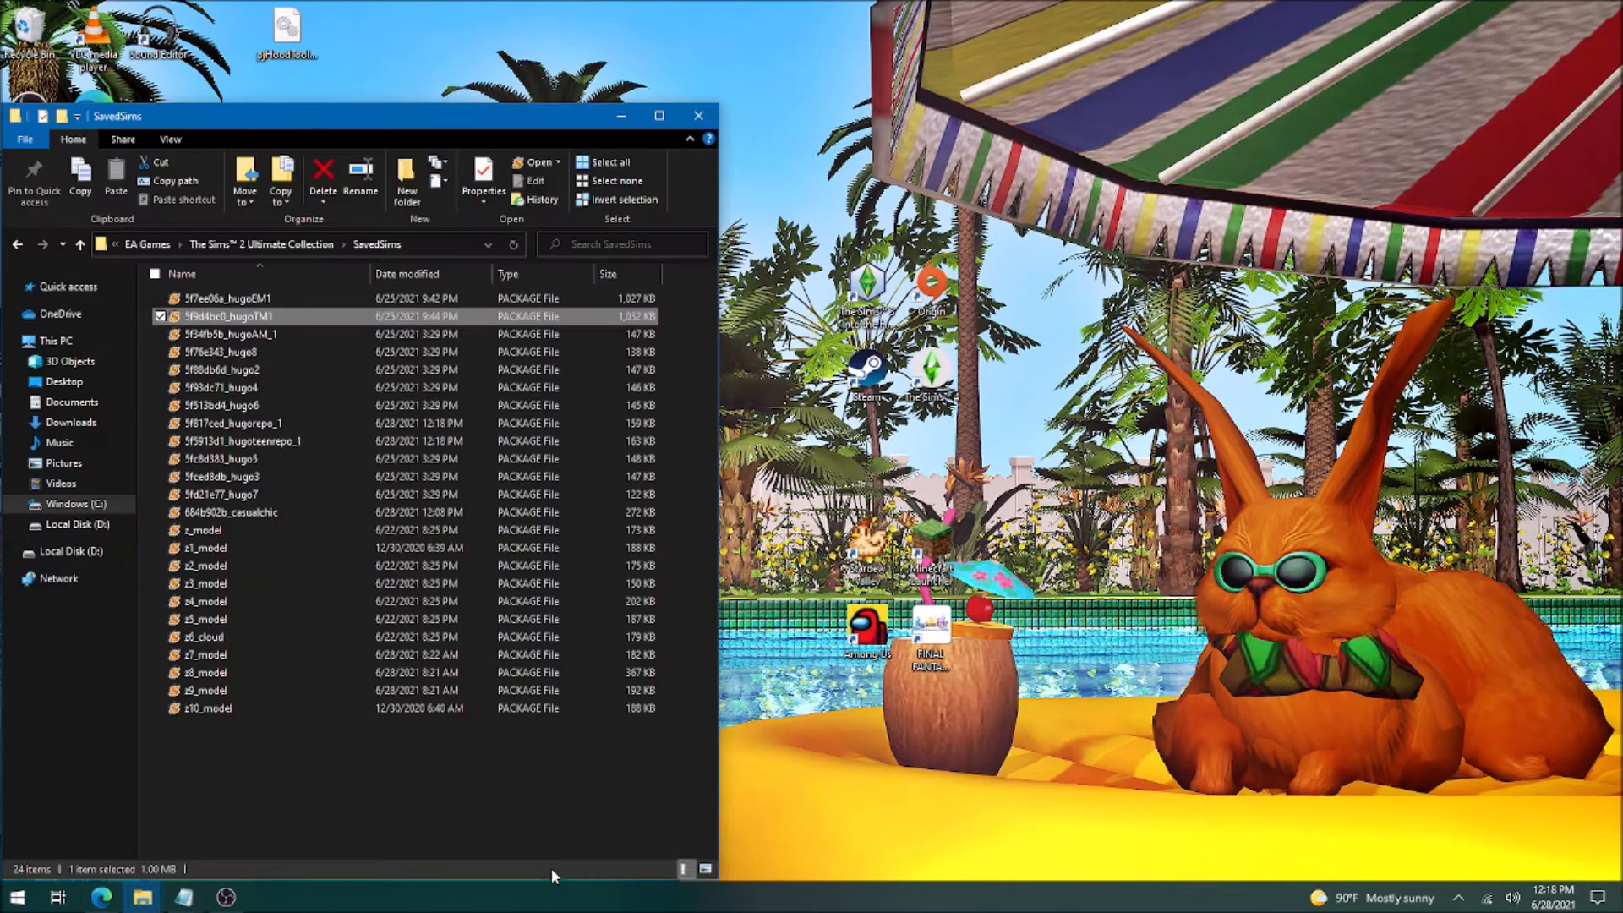
{"action": "left_click", "coordinate": [262, 277]}
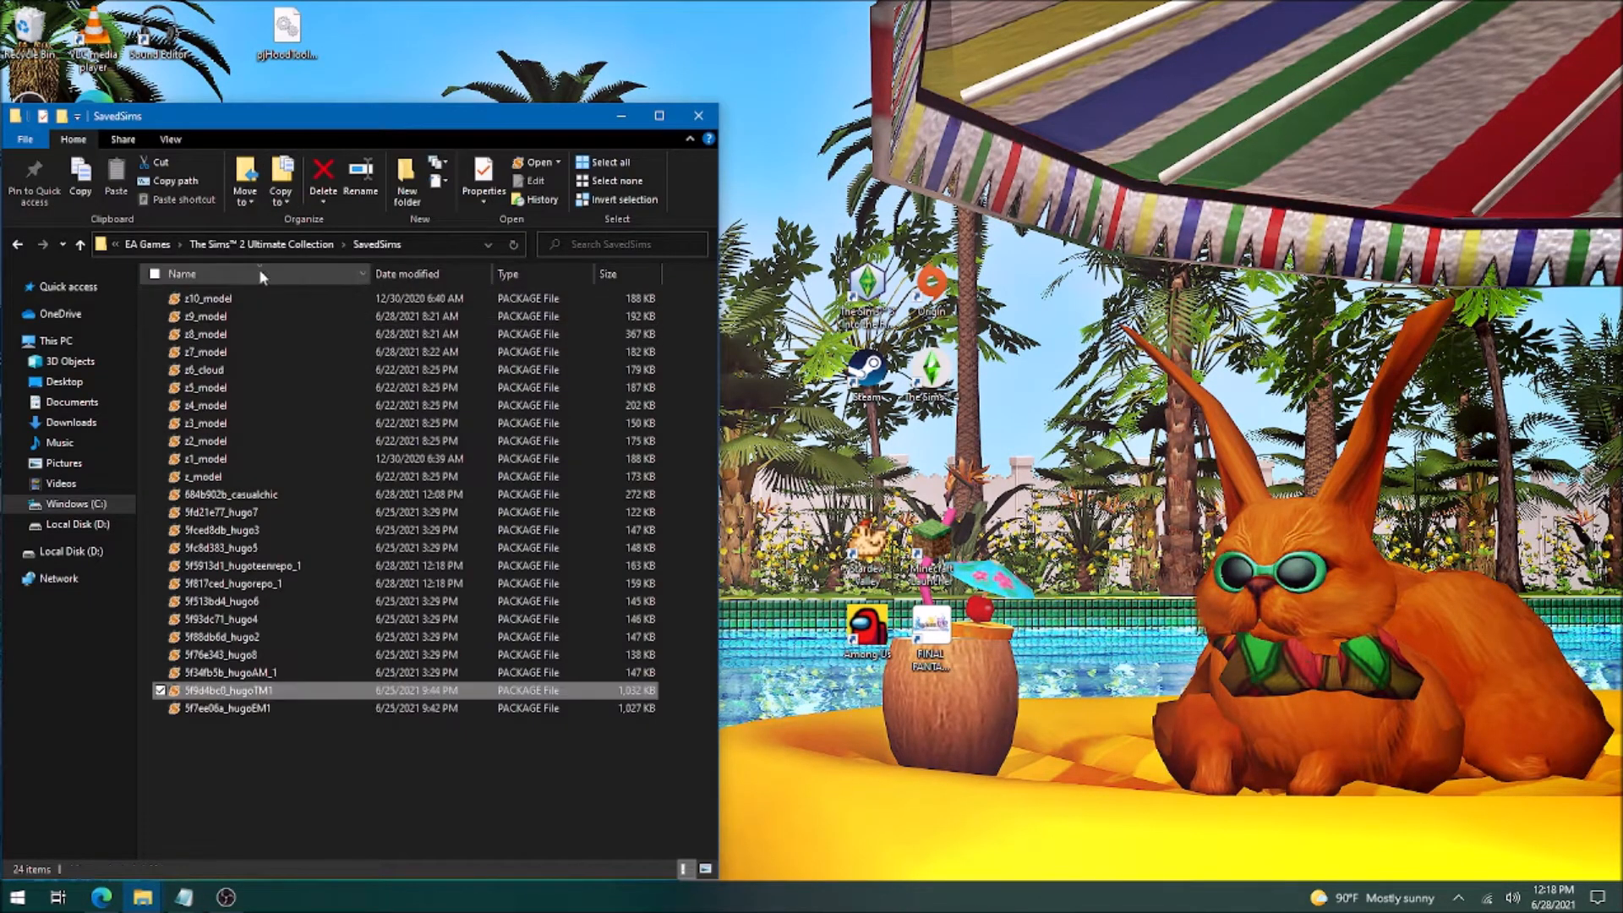
{"action": "left_click", "coordinate": [425, 277]}
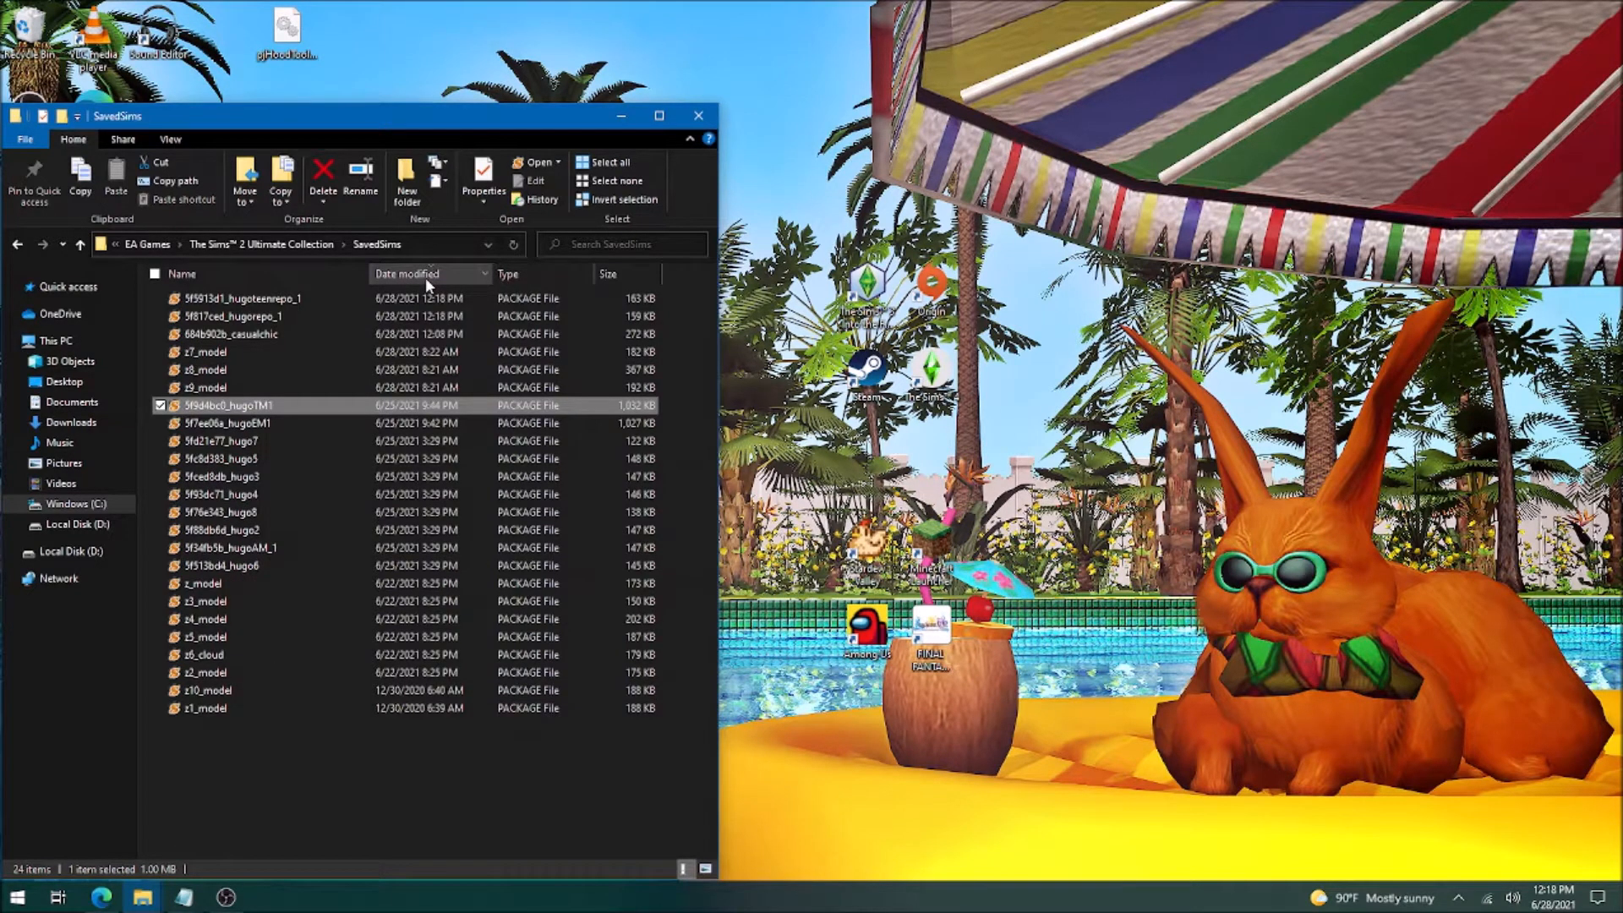
Rename the hugorepo_1 package to 5f817ced_hugoelderrepo_1.
{"action": "left_click", "coordinate": [259, 320]}
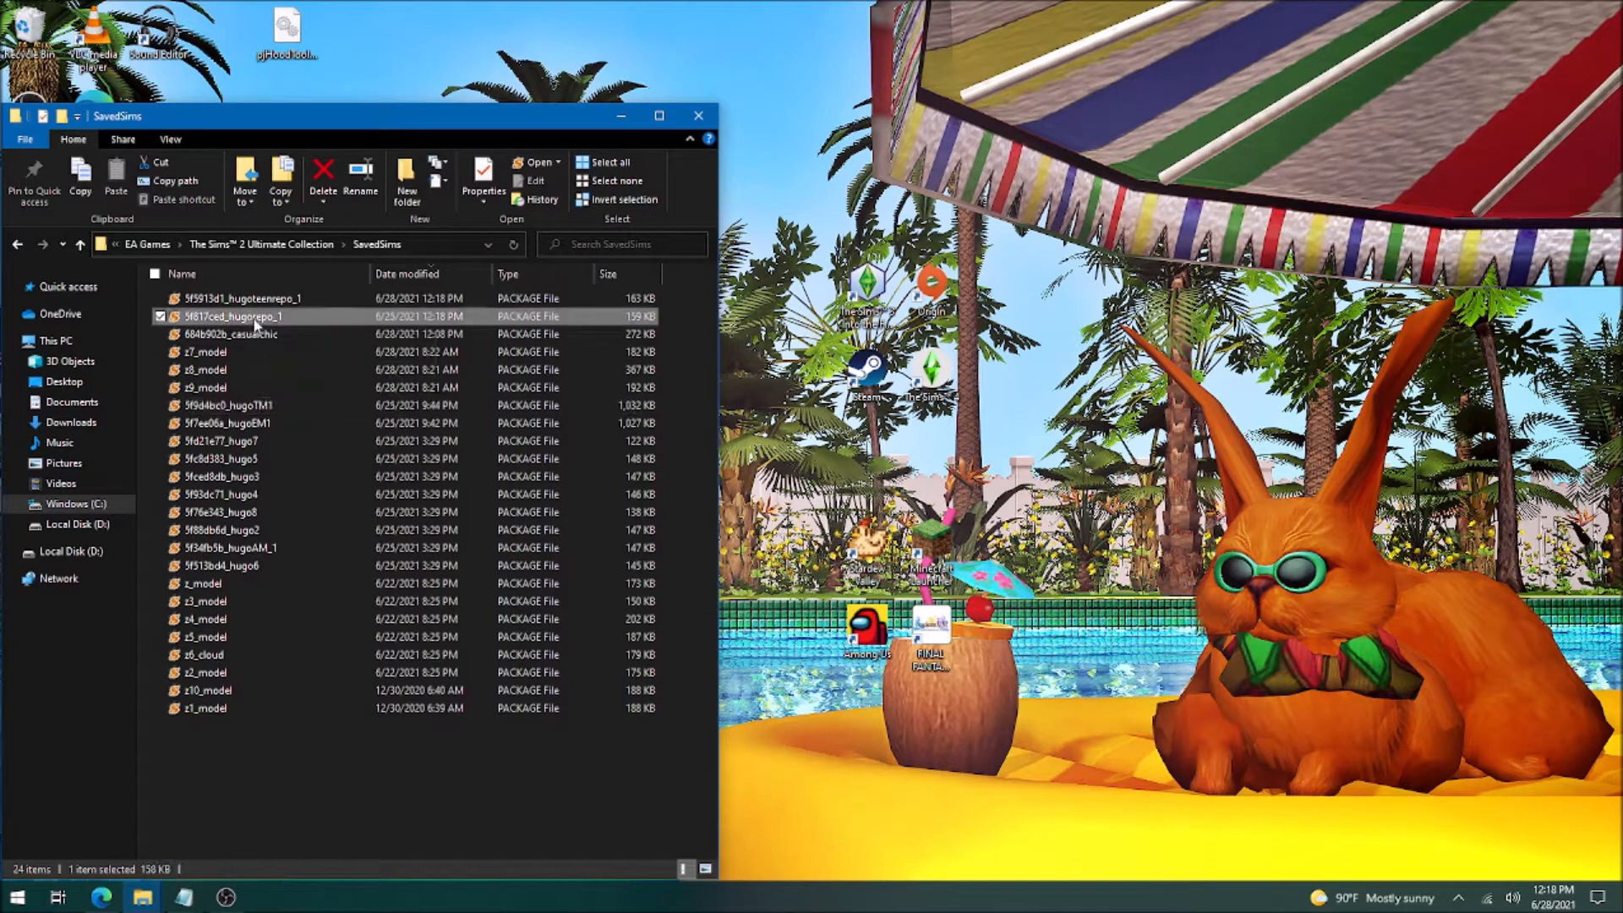
{"action": "left_click", "coordinate": [253, 320]}
{"action": "left_click", "coordinate": [252, 319]}
{"action": "type", "text": "elder"}
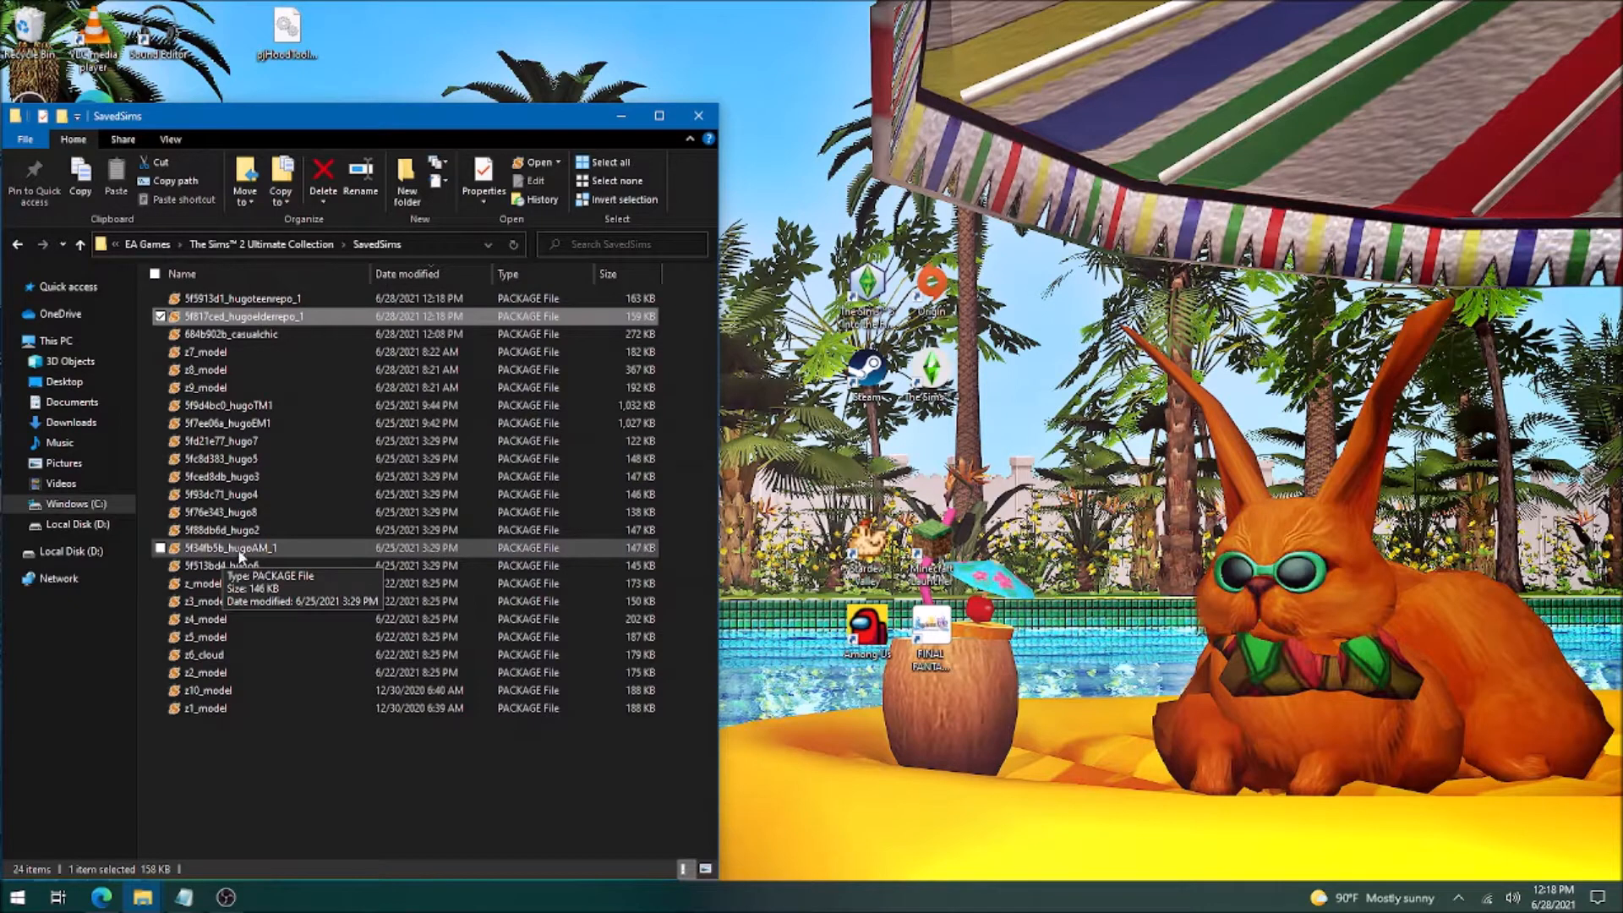
{"action": "left_click", "coordinate": [226, 551]}
{"action": "left_click", "coordinate": [225, 553]}
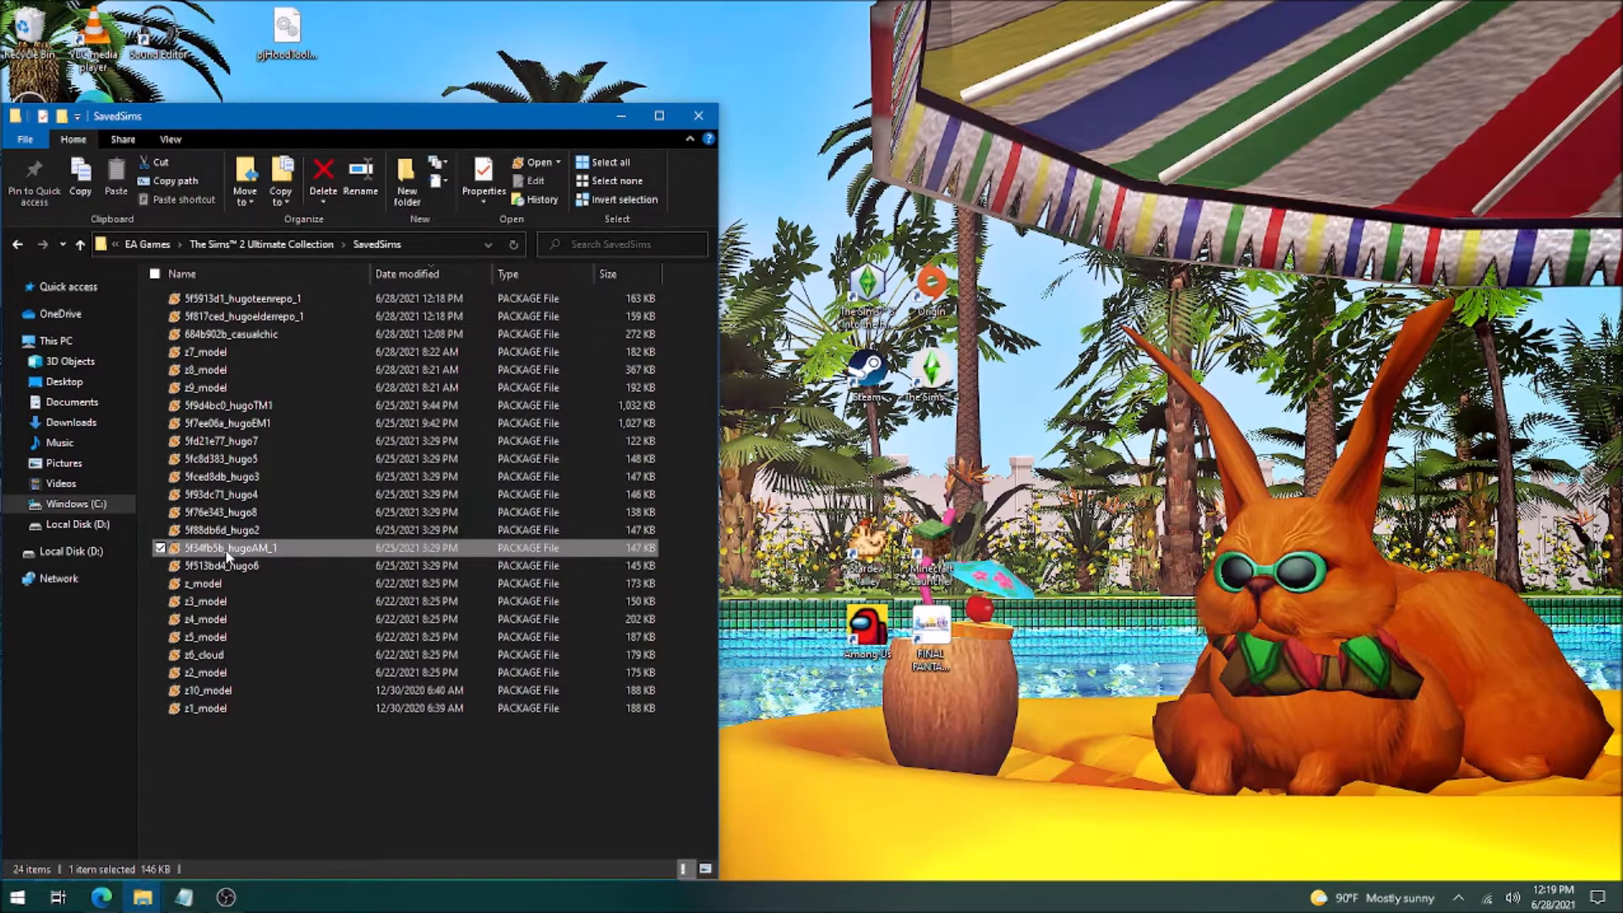
{"action": "double_click", "coordinate": [205, 548]}
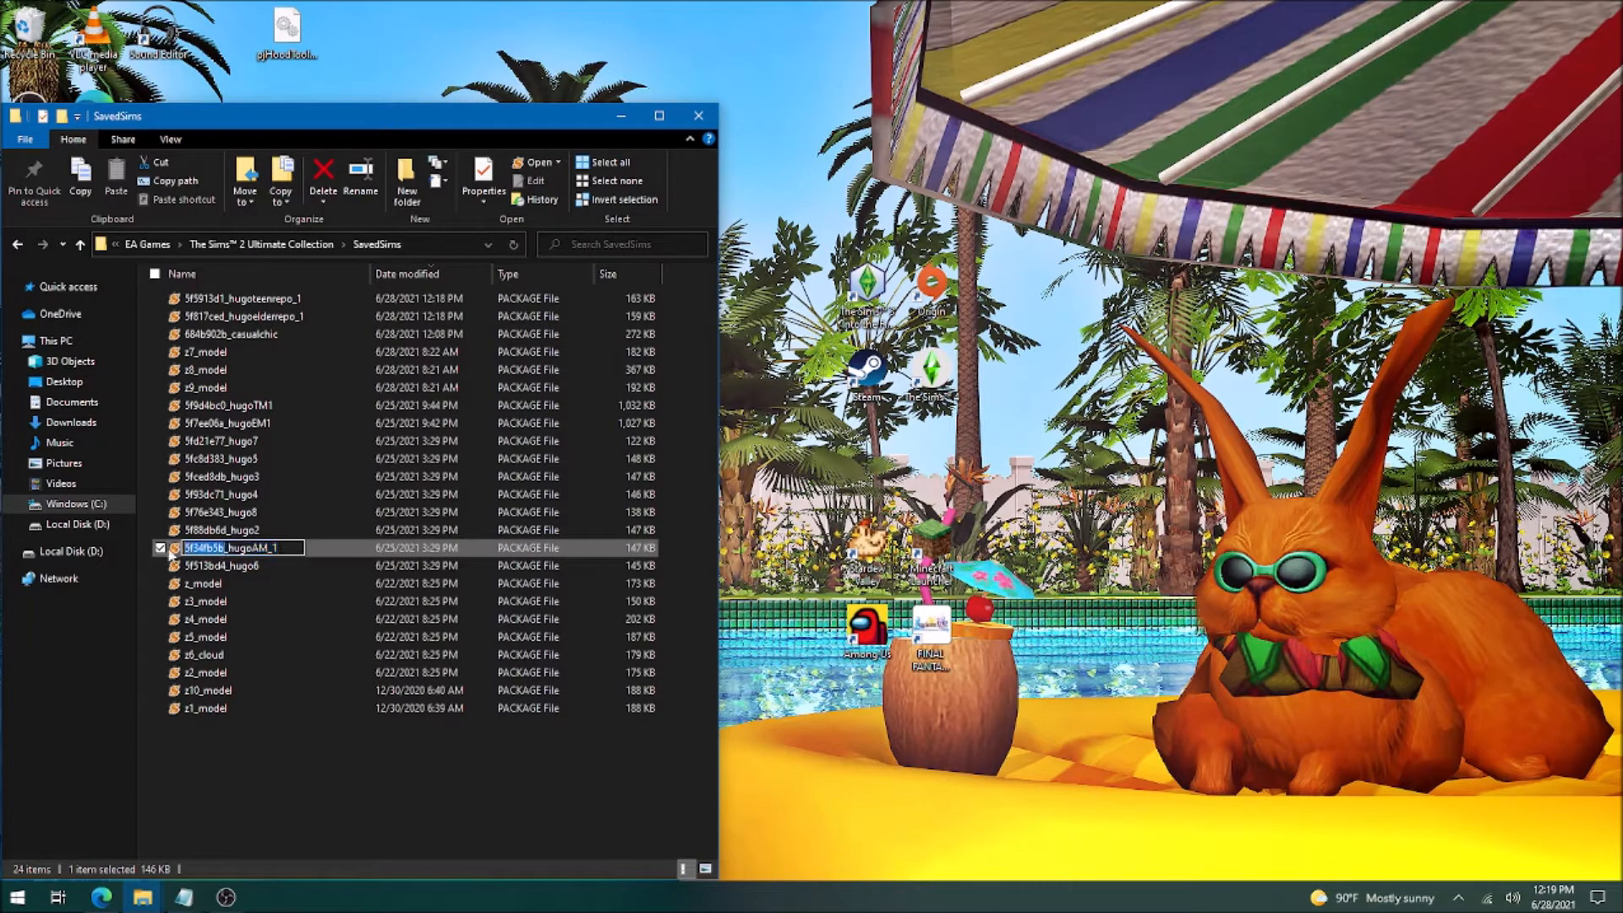
{"action": "left_click", "coordinate": [294, 756]}
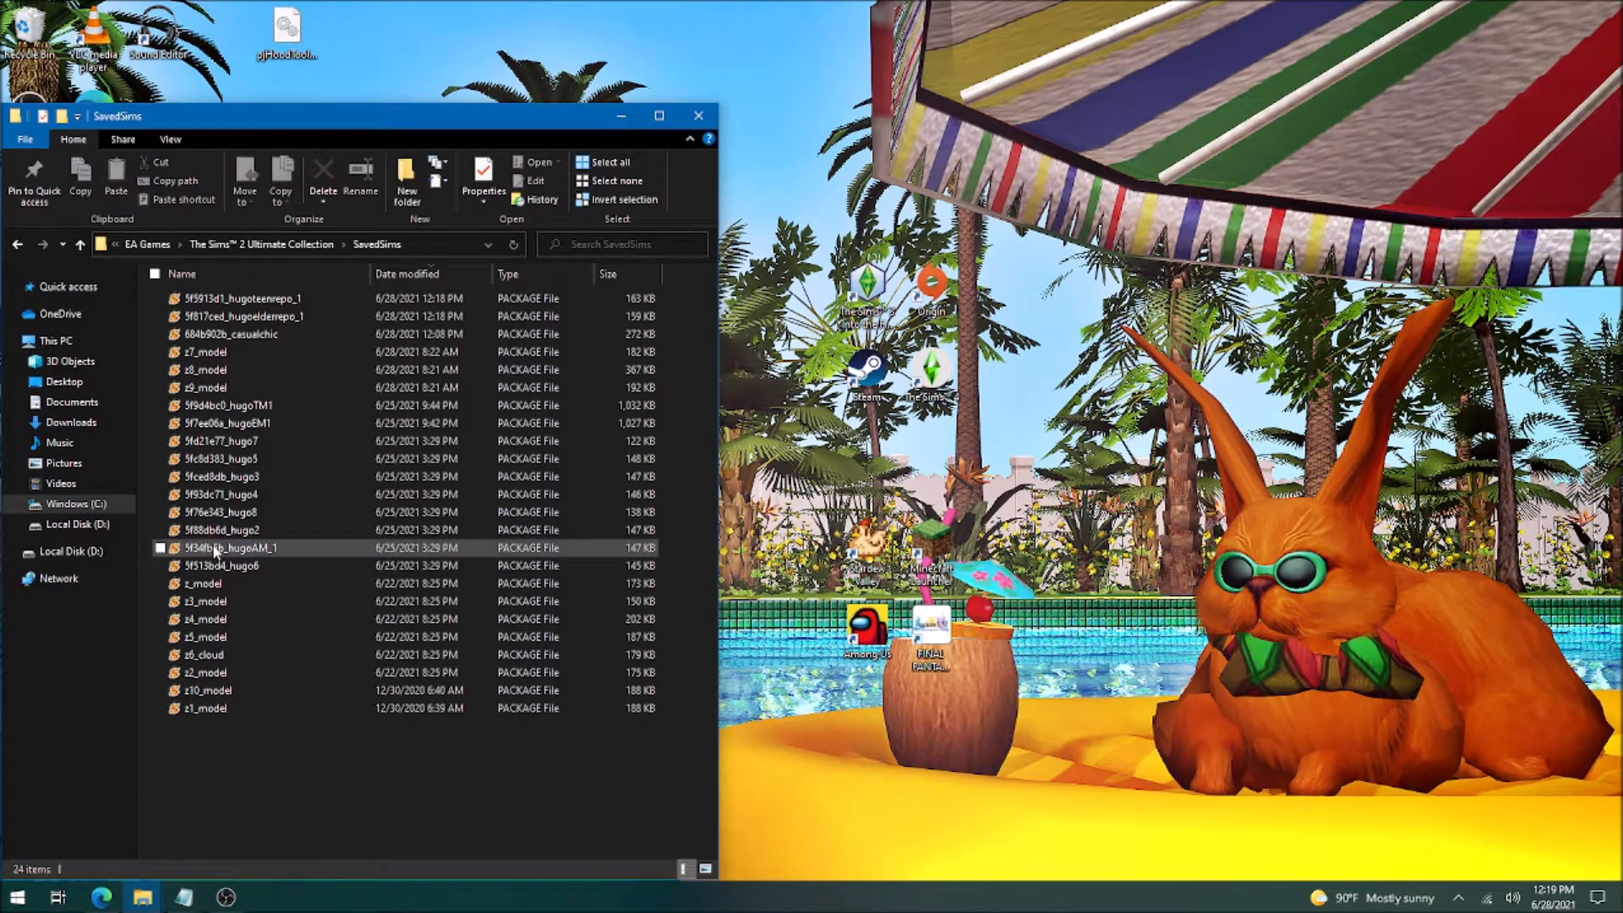
Open the 5f34fb5b_hugoAM_1 package in SimPE and select stdMatBaseTextureName in its noblend material definition.
{"action": "left_click", "coordinate": [249, 547]}
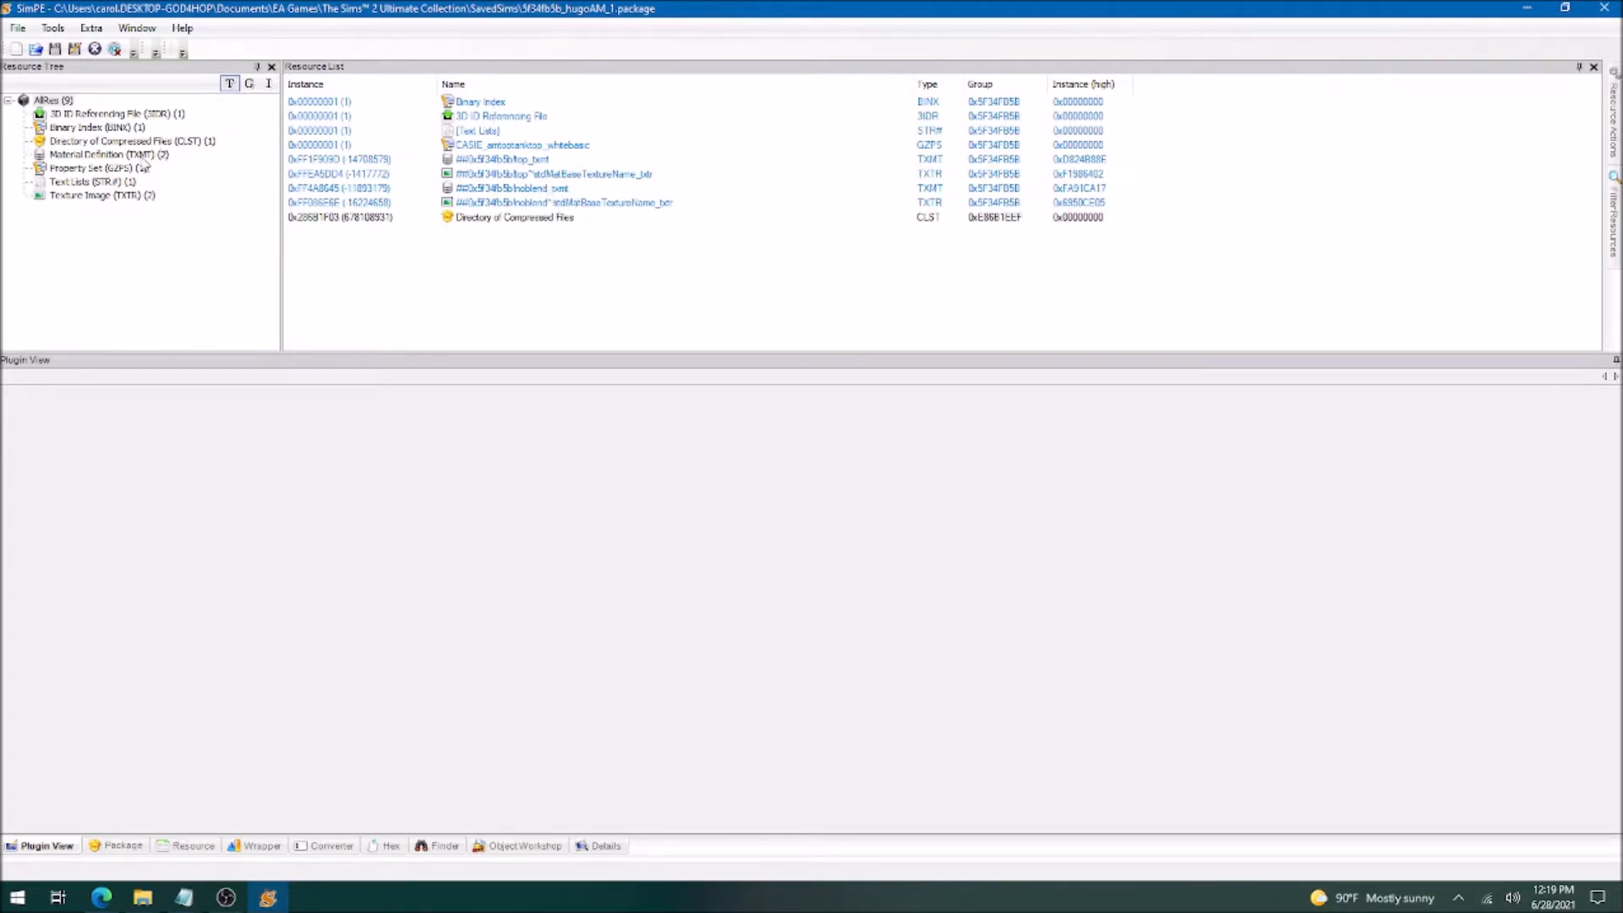
{"action": "left_click", "coordinate": [102, 157]}
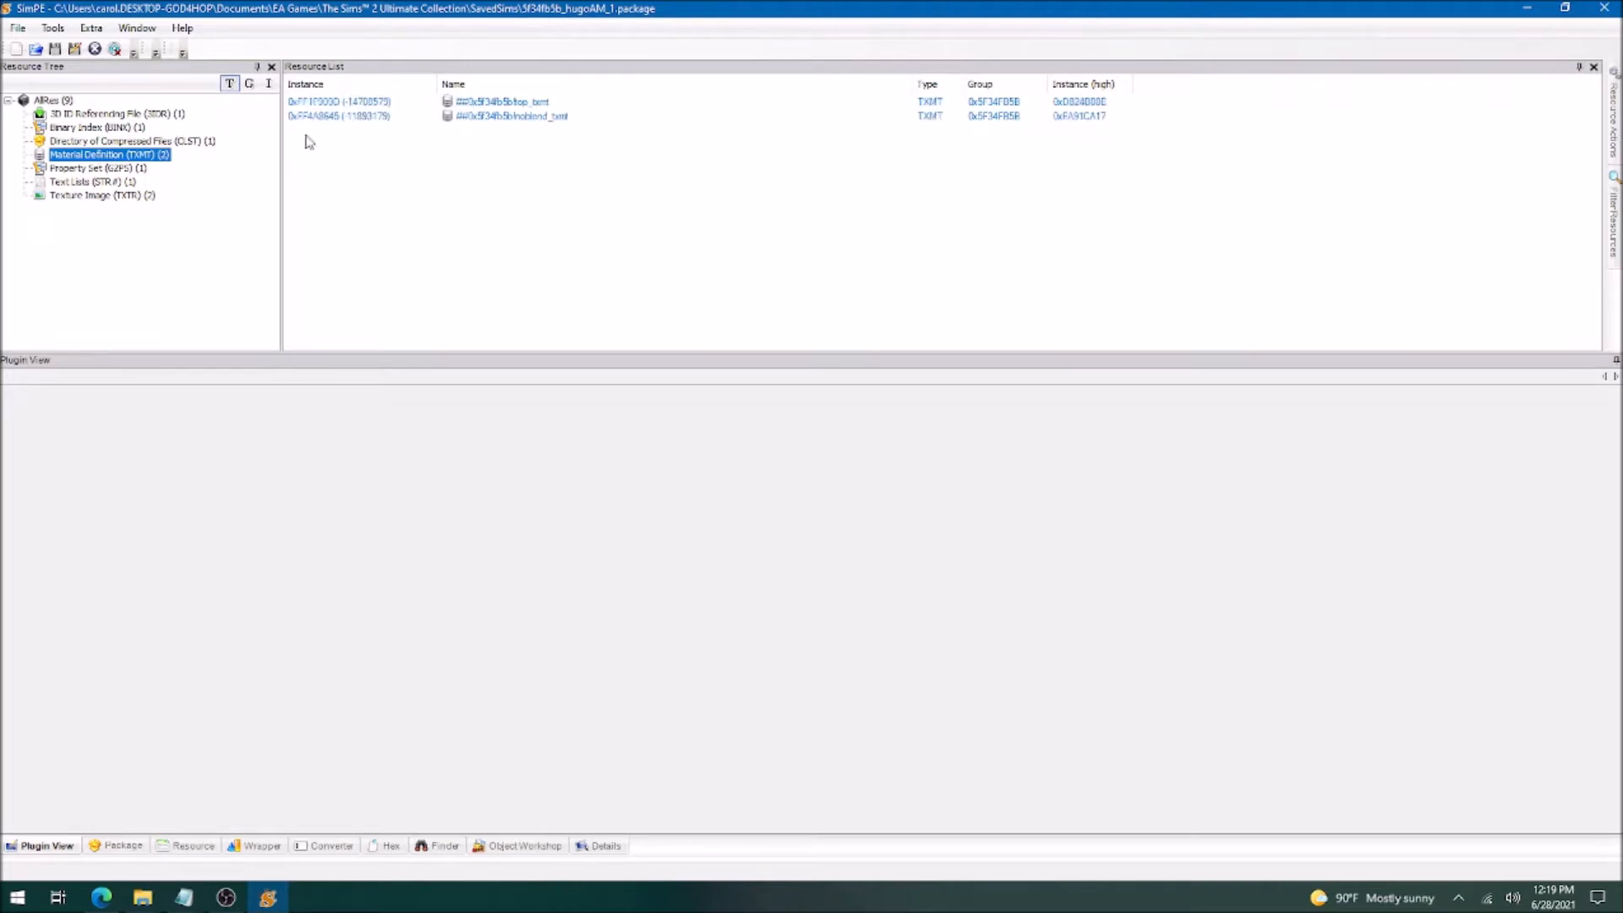
{"action": "left_click", "coordinate": [543, 117]}
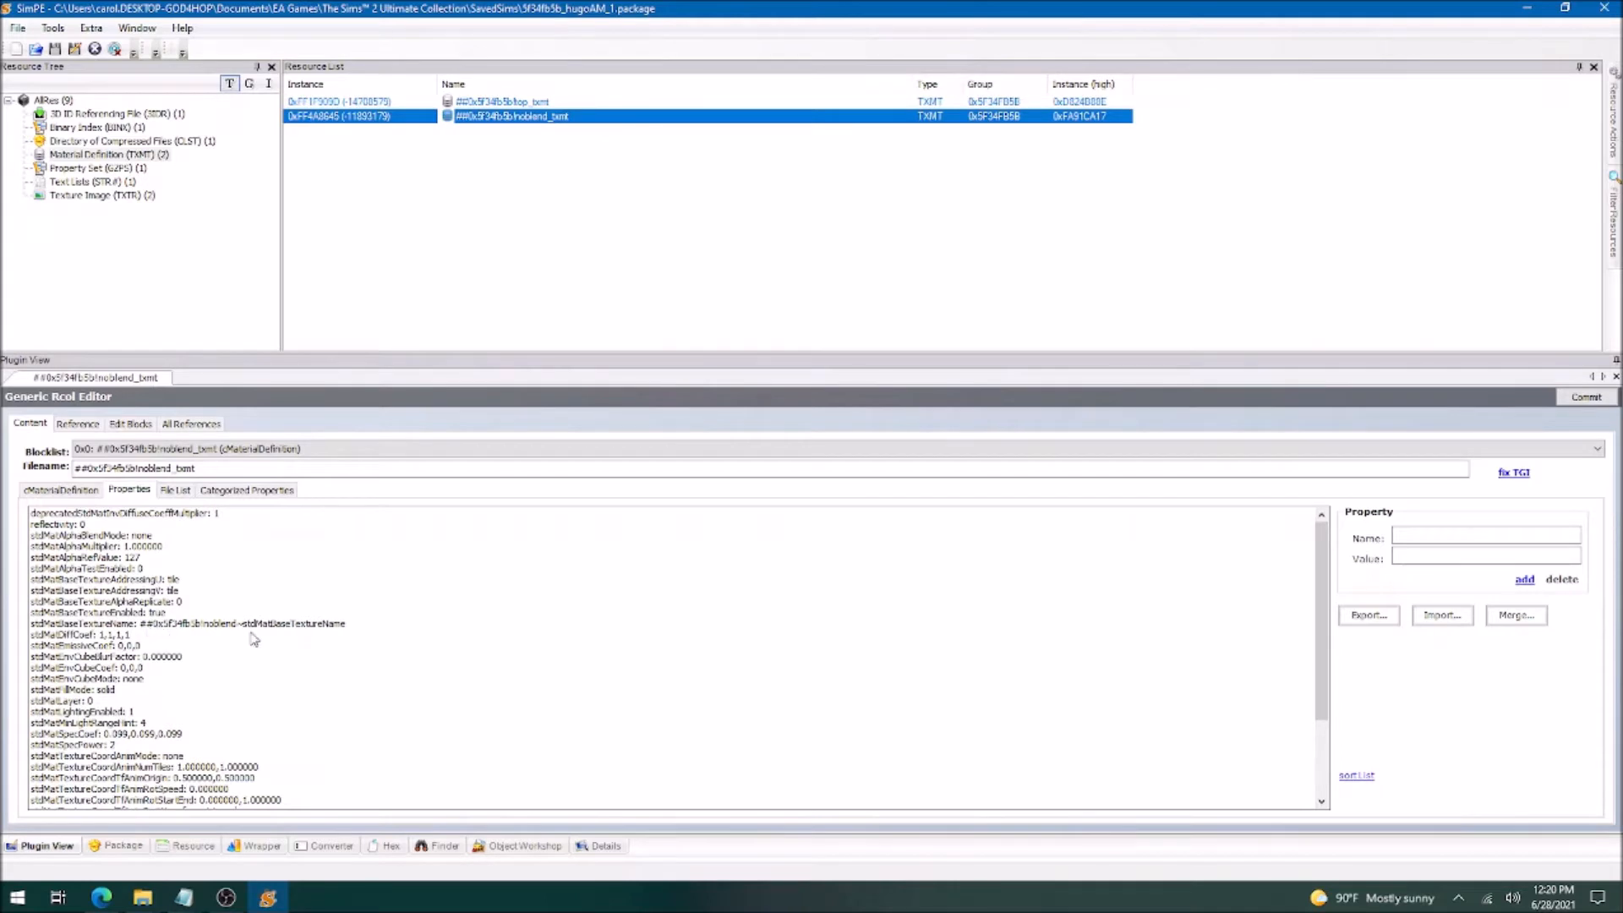
{"action": "left_click", "coordinate": [335, 635]}
{"action": "left_click", "coordinate": [334, 625]}
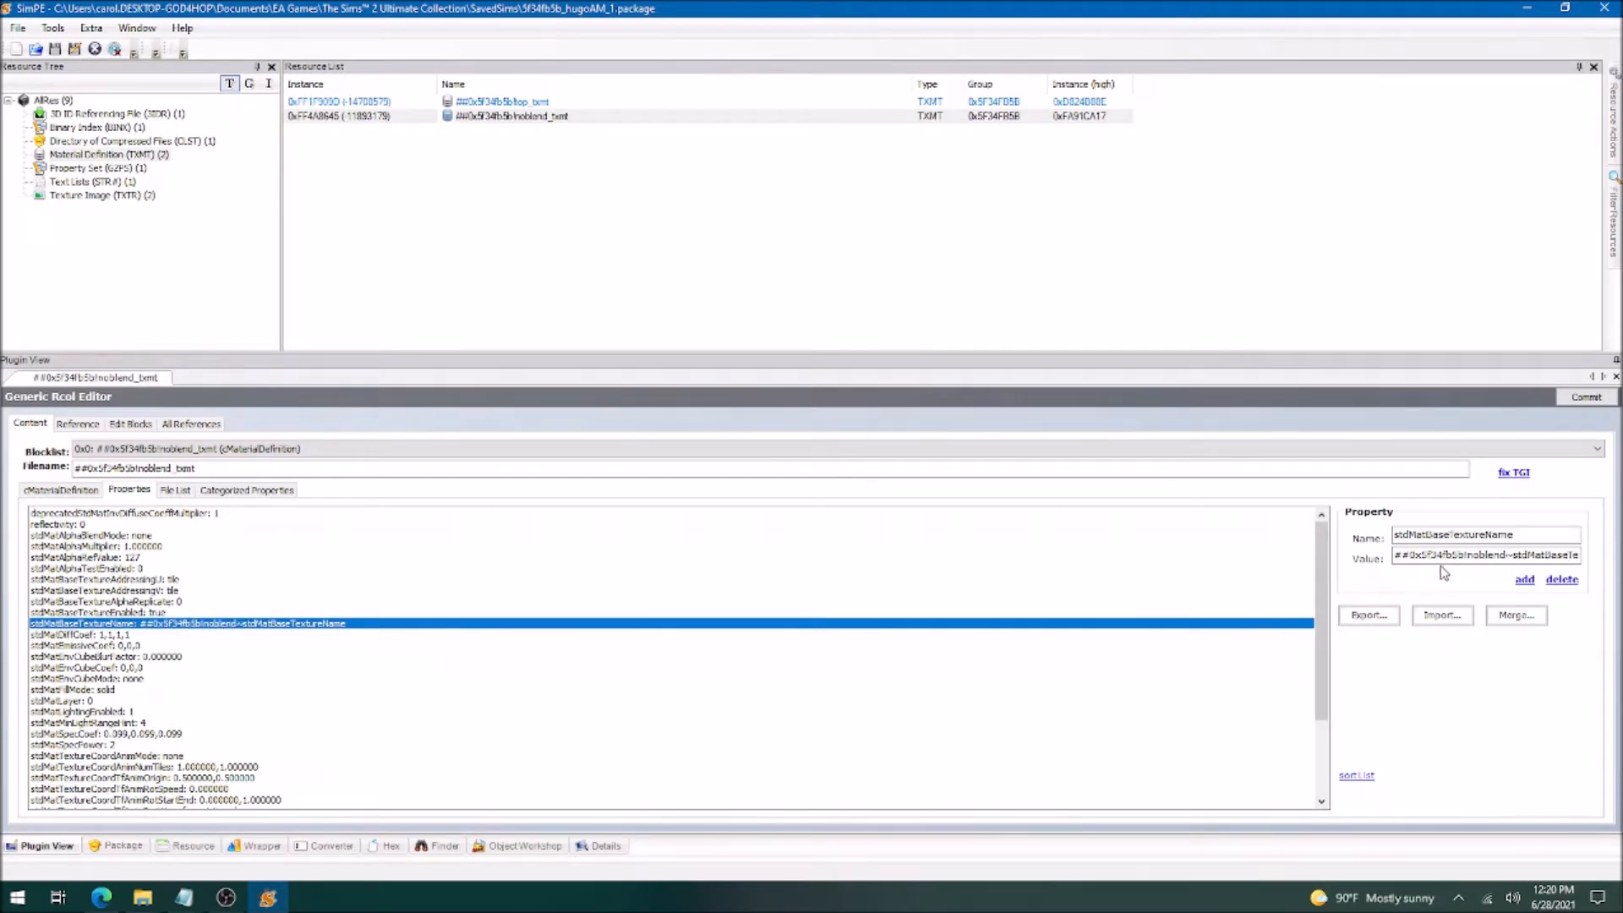
Copy the ID 5f34fb5b from the adult top's base texture name value, then close SimPE.
{"action": "left_click_drag", "start_coordinate": [1465, 556], "coordinate": [1429, 555]}
{"action": "left_click", "coordinate": [1473, 558]}
{"action": "left_click_drag", "start_coordinate": [1465, 557], "coordinate": [1430, 554]}
{"action": "mouse_move", "coordinate": [144, 896]}
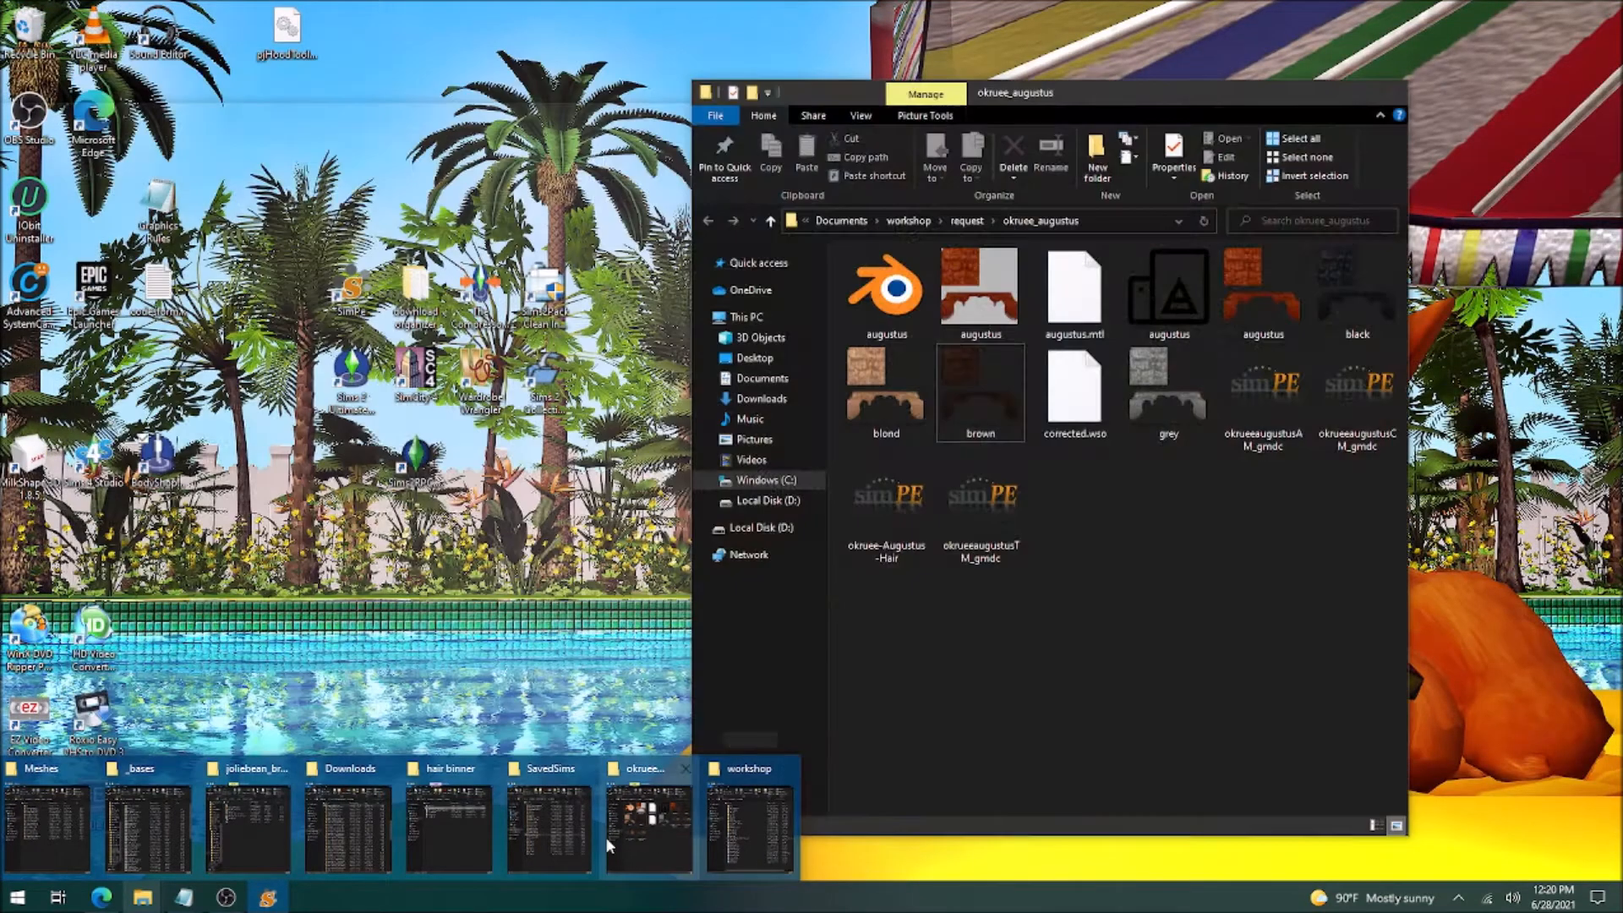
{"action": "left_click", "coordinate": [574, 833]}
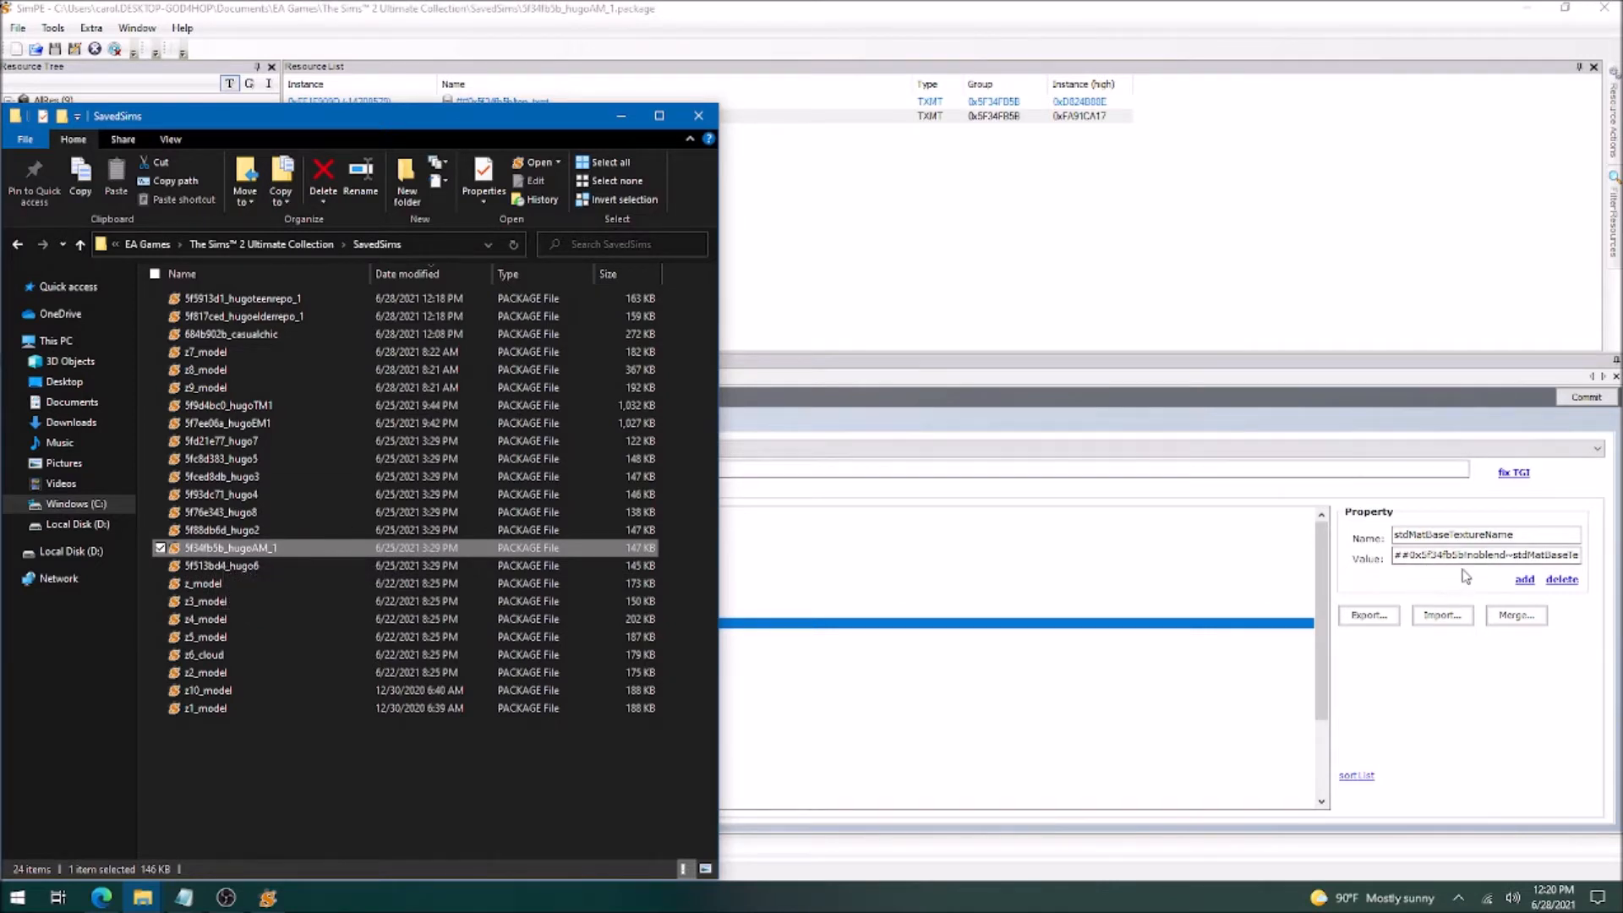
{"action": "left_click_drag", "start_coordinate": [1465, 556], "coordinate": [1421, 553]}
{"action": "key", "text": "ctrl+c"}
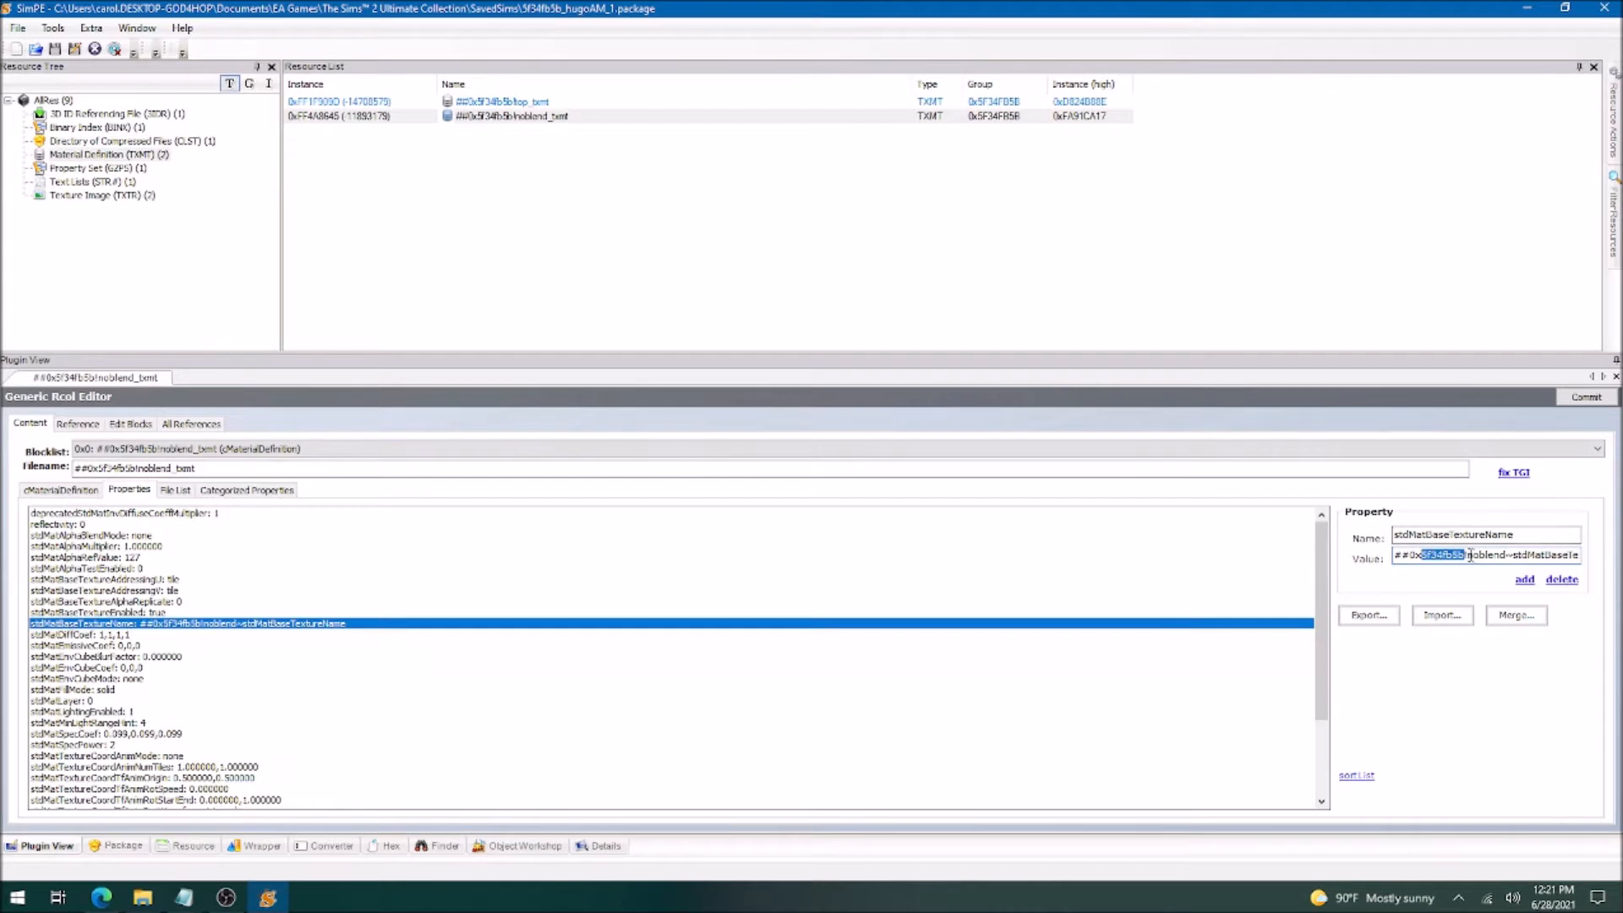
{"action": "left_click", "coordinate": [1604, 8]}
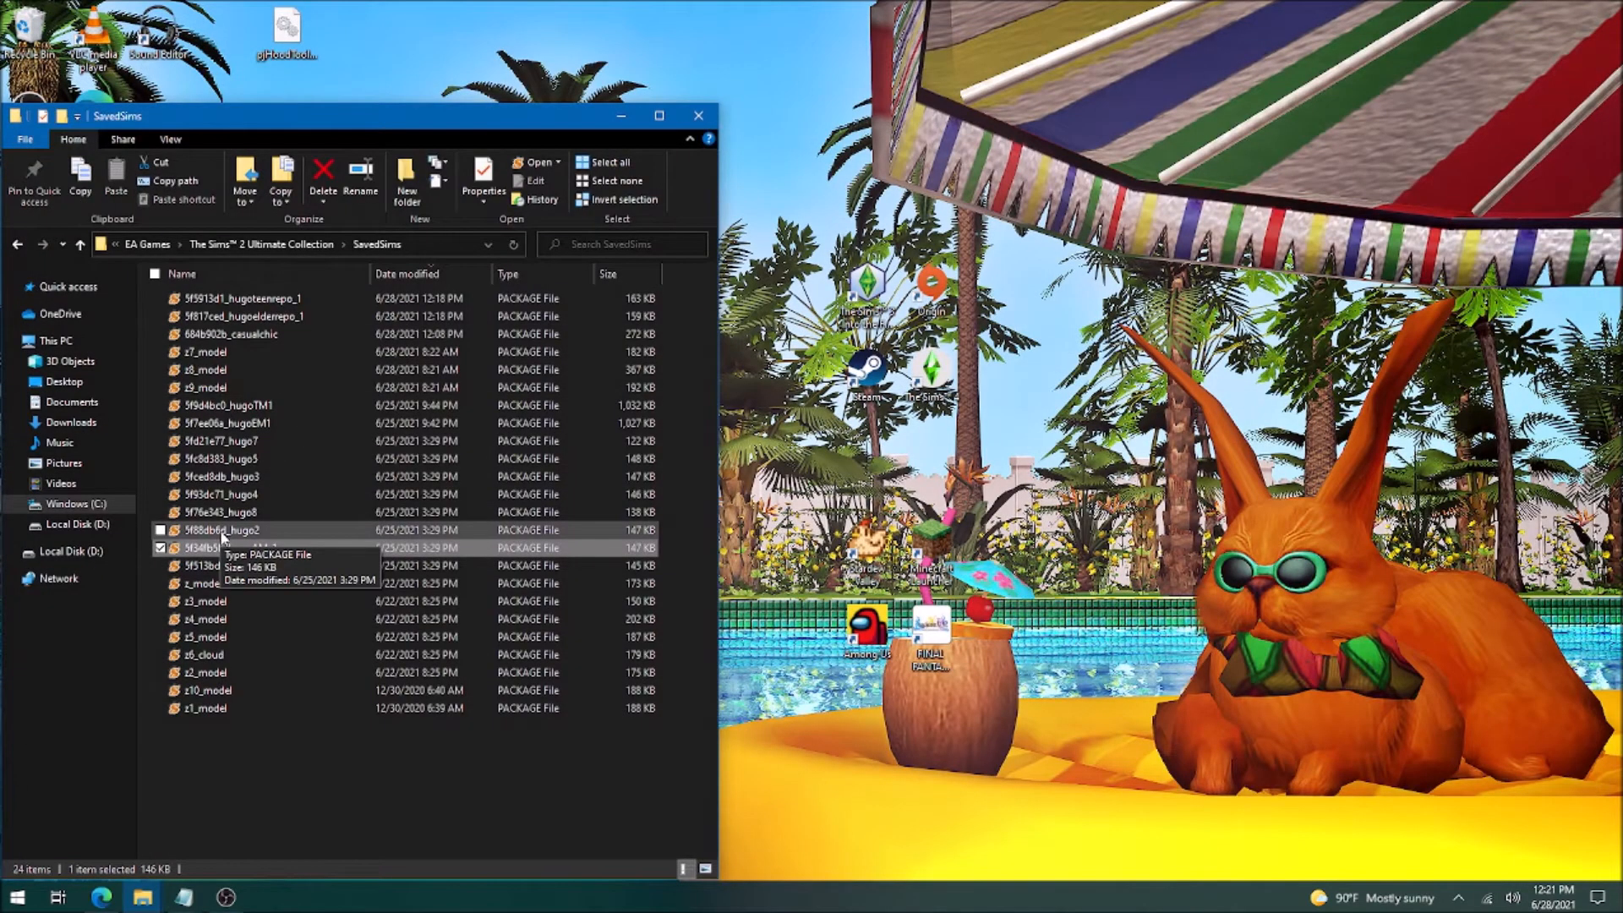
Open the 5f817ced_hugoelderrepo_1 package in SimPE and select stdMatBaseTextureName in its noblend material definition.
{"action": "mouse_move", "coordinate": [182, 906]}
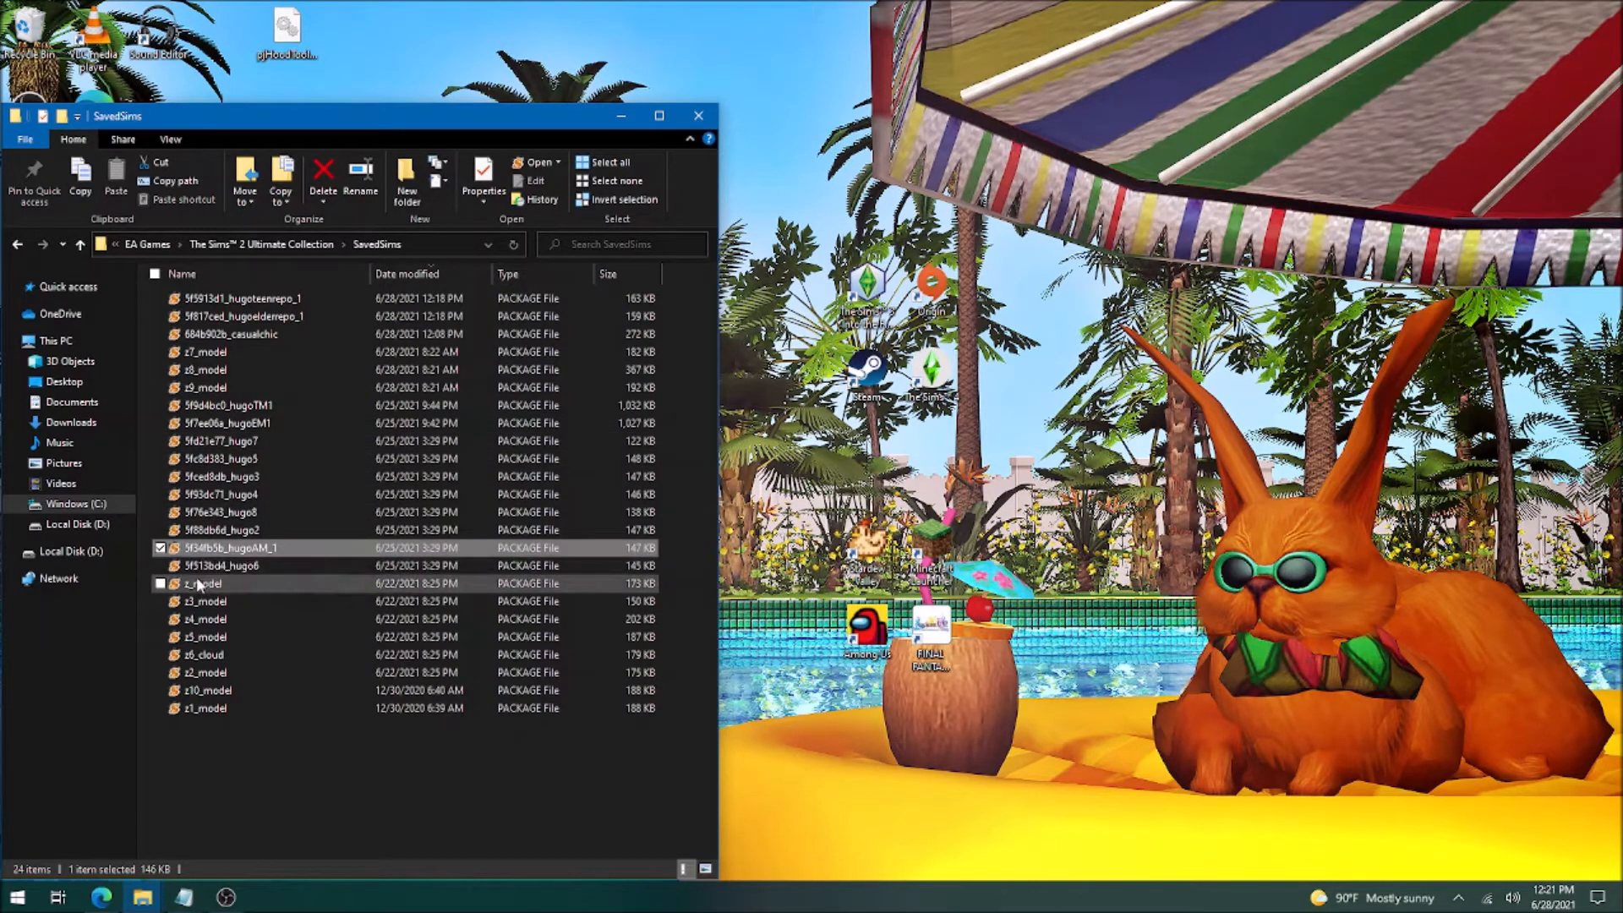
{"action": "left_click", "coordinate": [311, 318]}
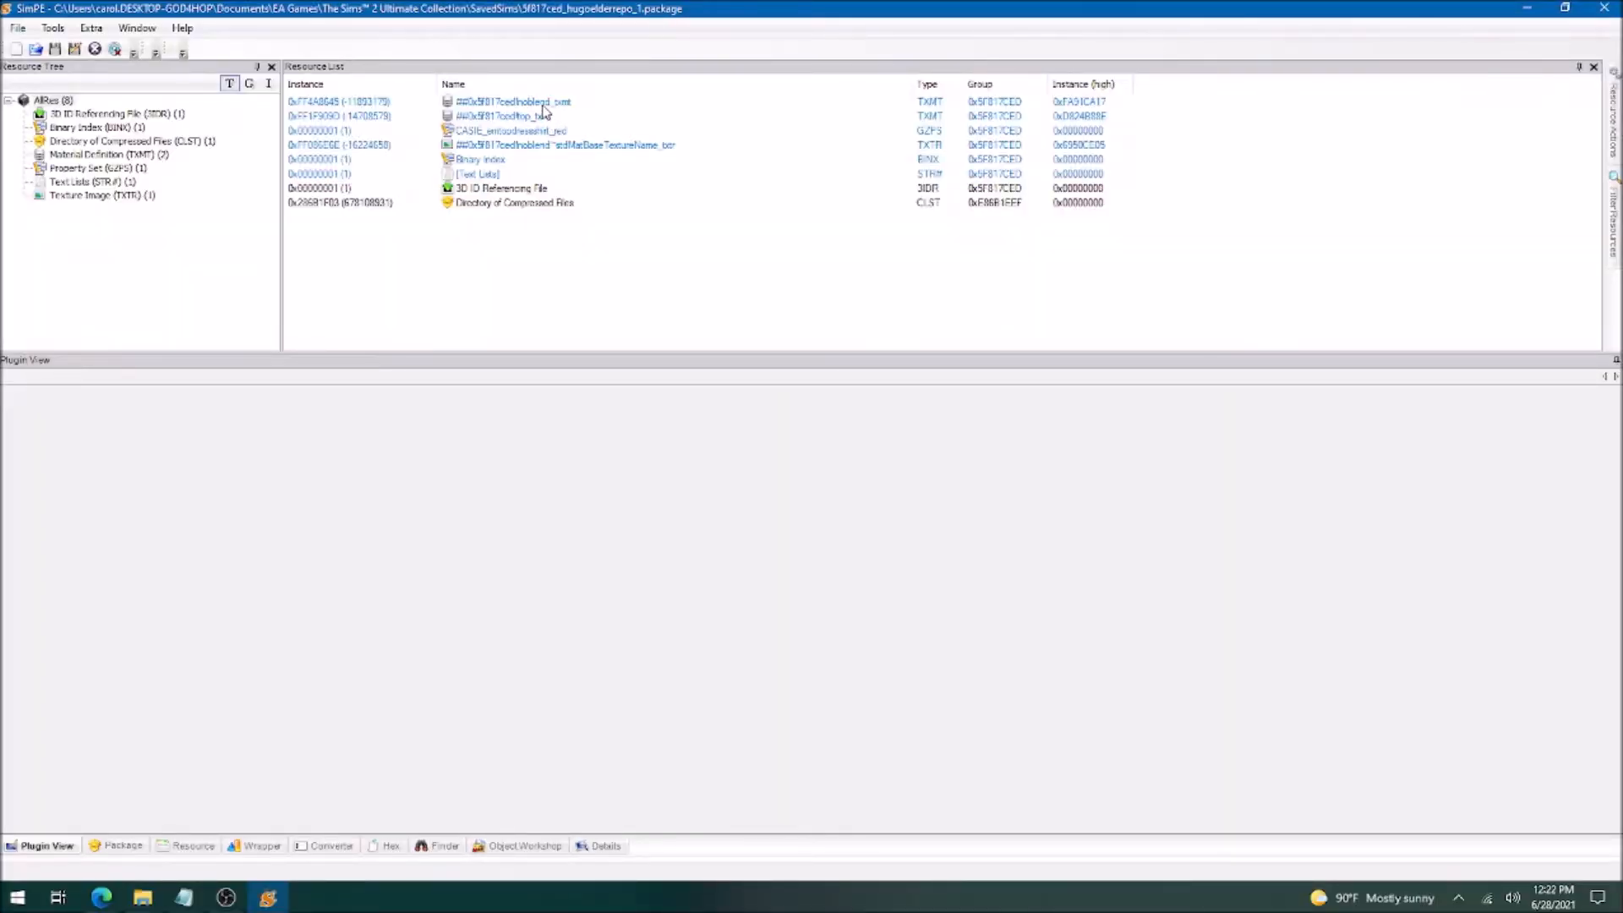
{"action": "left_click", "coordinate": [112, 156]}
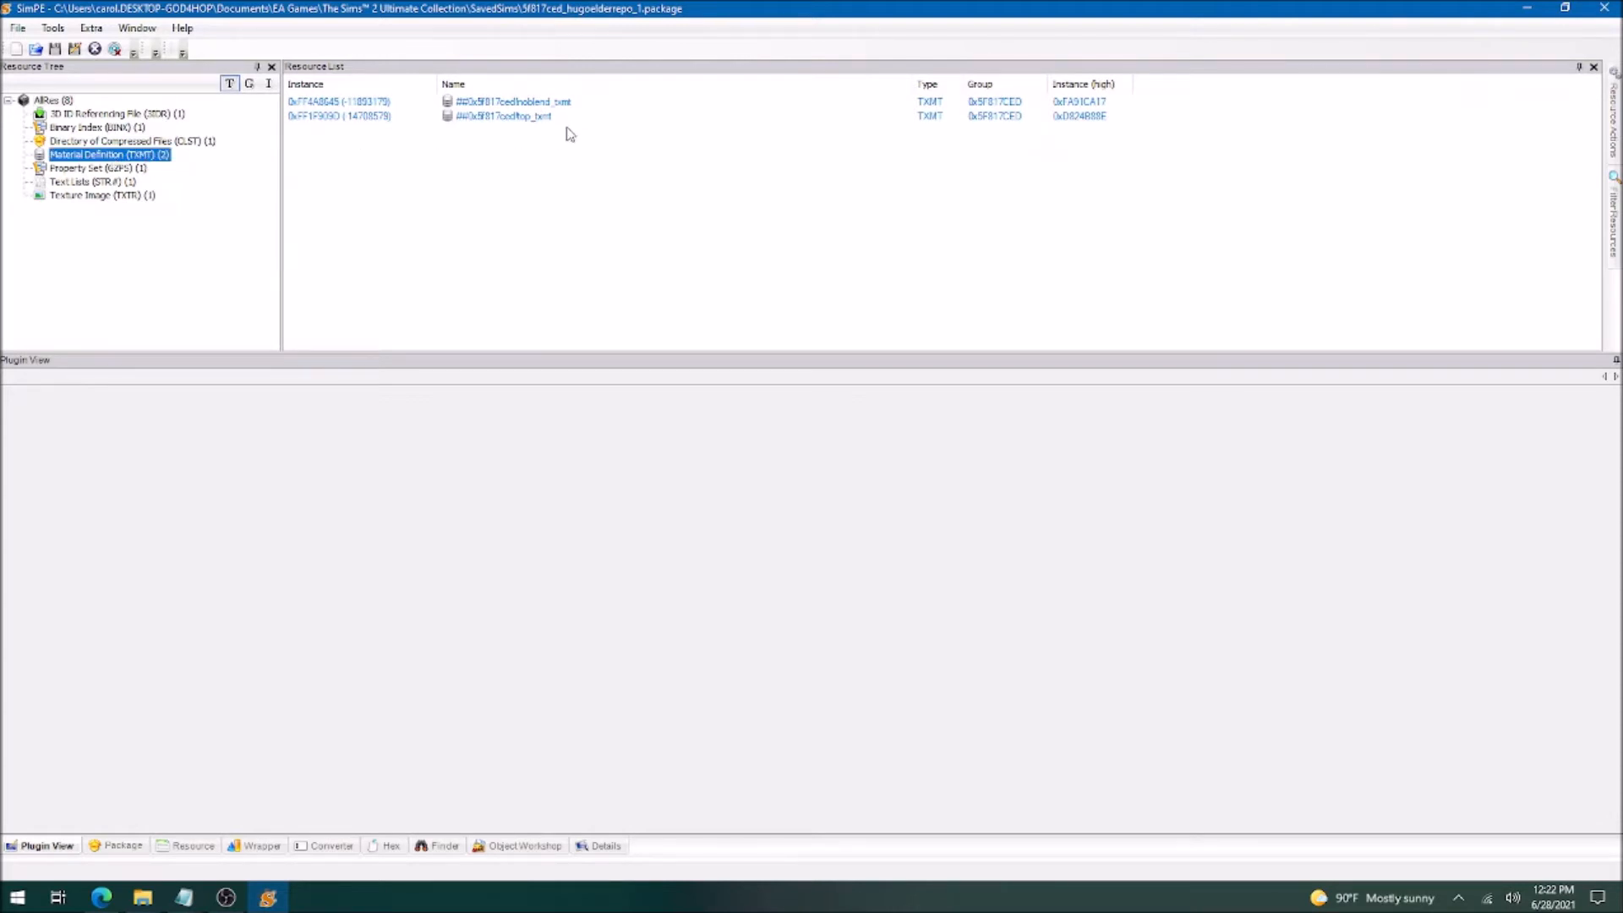
{"action": "left_click", "coordinate": [556, 105]}
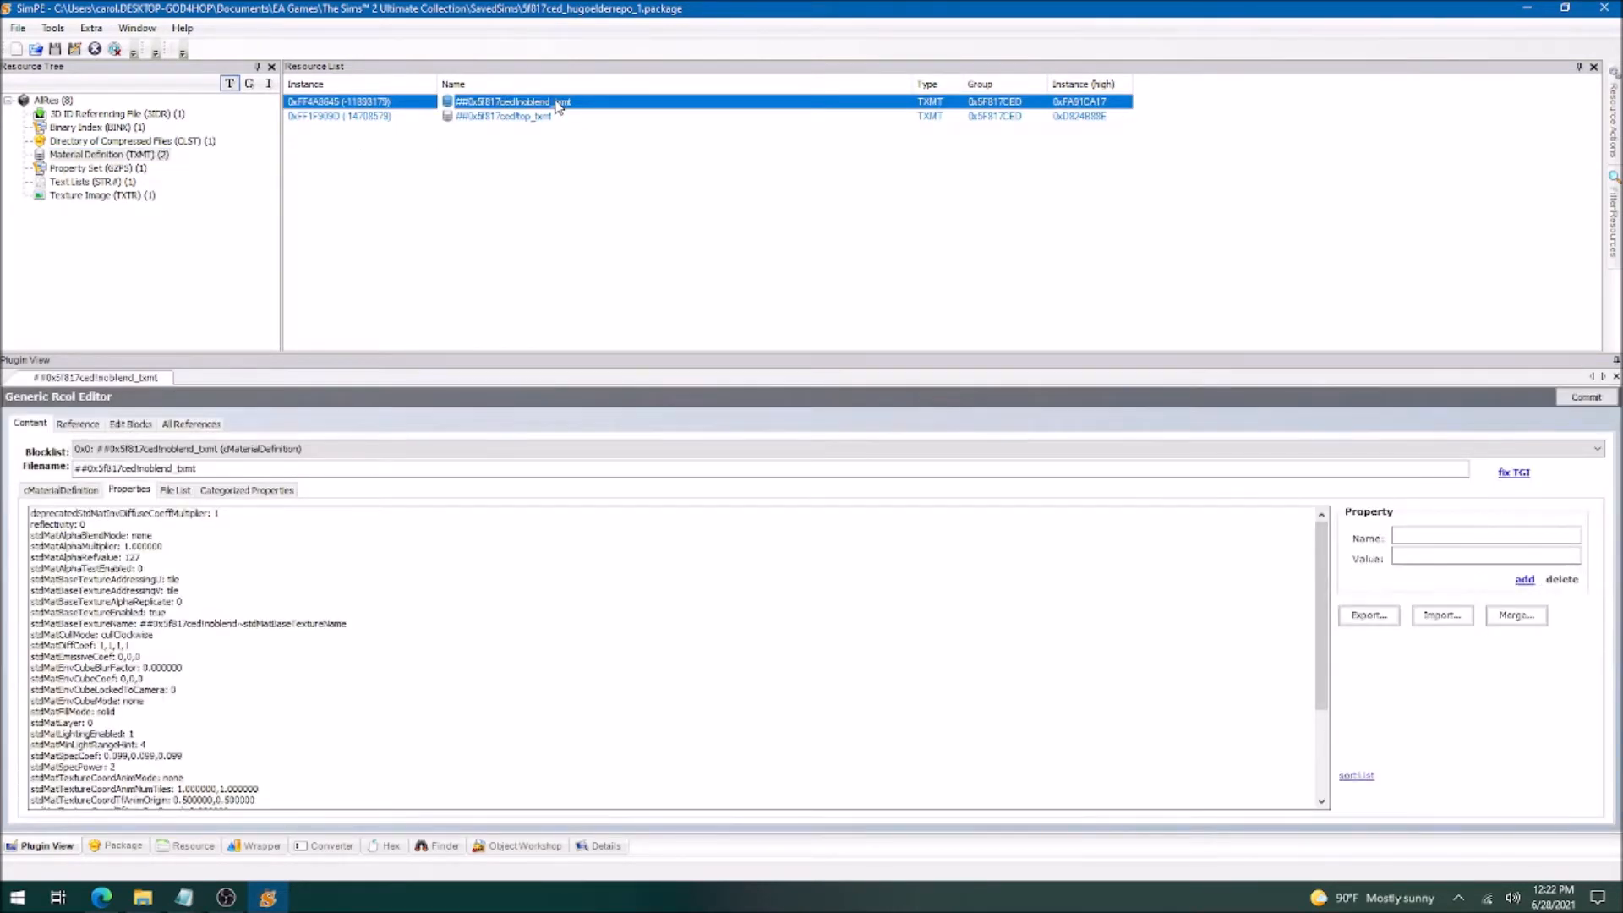
{"action": "left_click", "coordinate": [157, 624]}
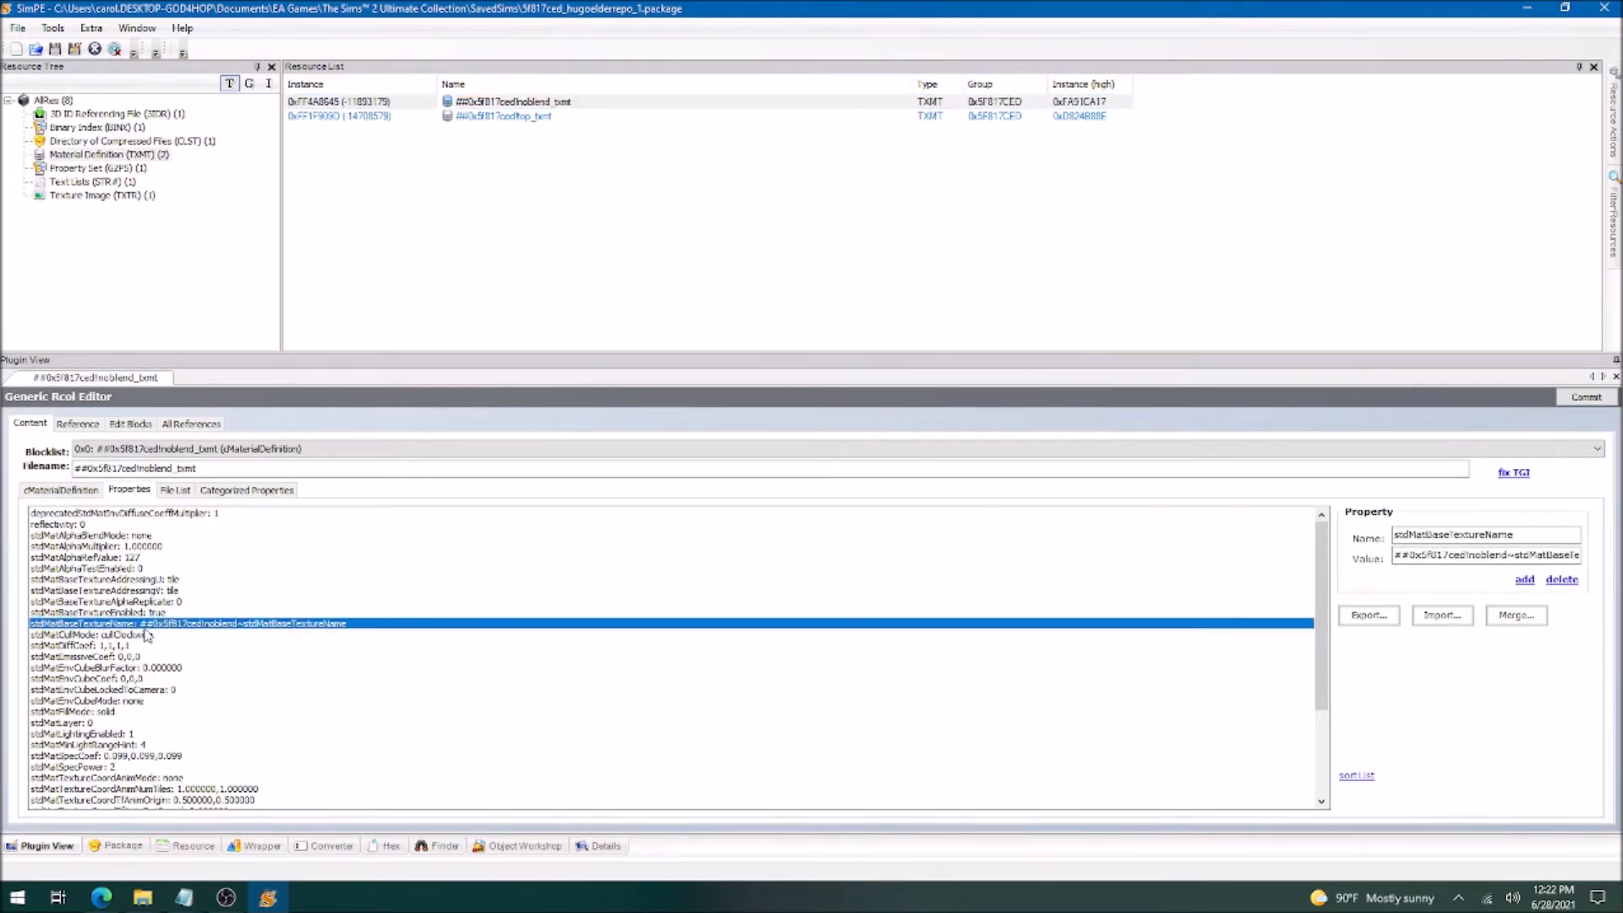
Replace the ID in the elder top's base texture name with 5f34fb5b and commit the change.
{"action": "left_click_drag", "start_coordinate": [1465, 554], "coordinate": [1424, 553]}
{"action": "left_click_drag", "start_coordinate": [1423, 553], "coordinate": [1454, 553]}
{"action": "key", "text": "ctrl+v"}
{"action": "left_click", "coordinate": [1585, 397]}
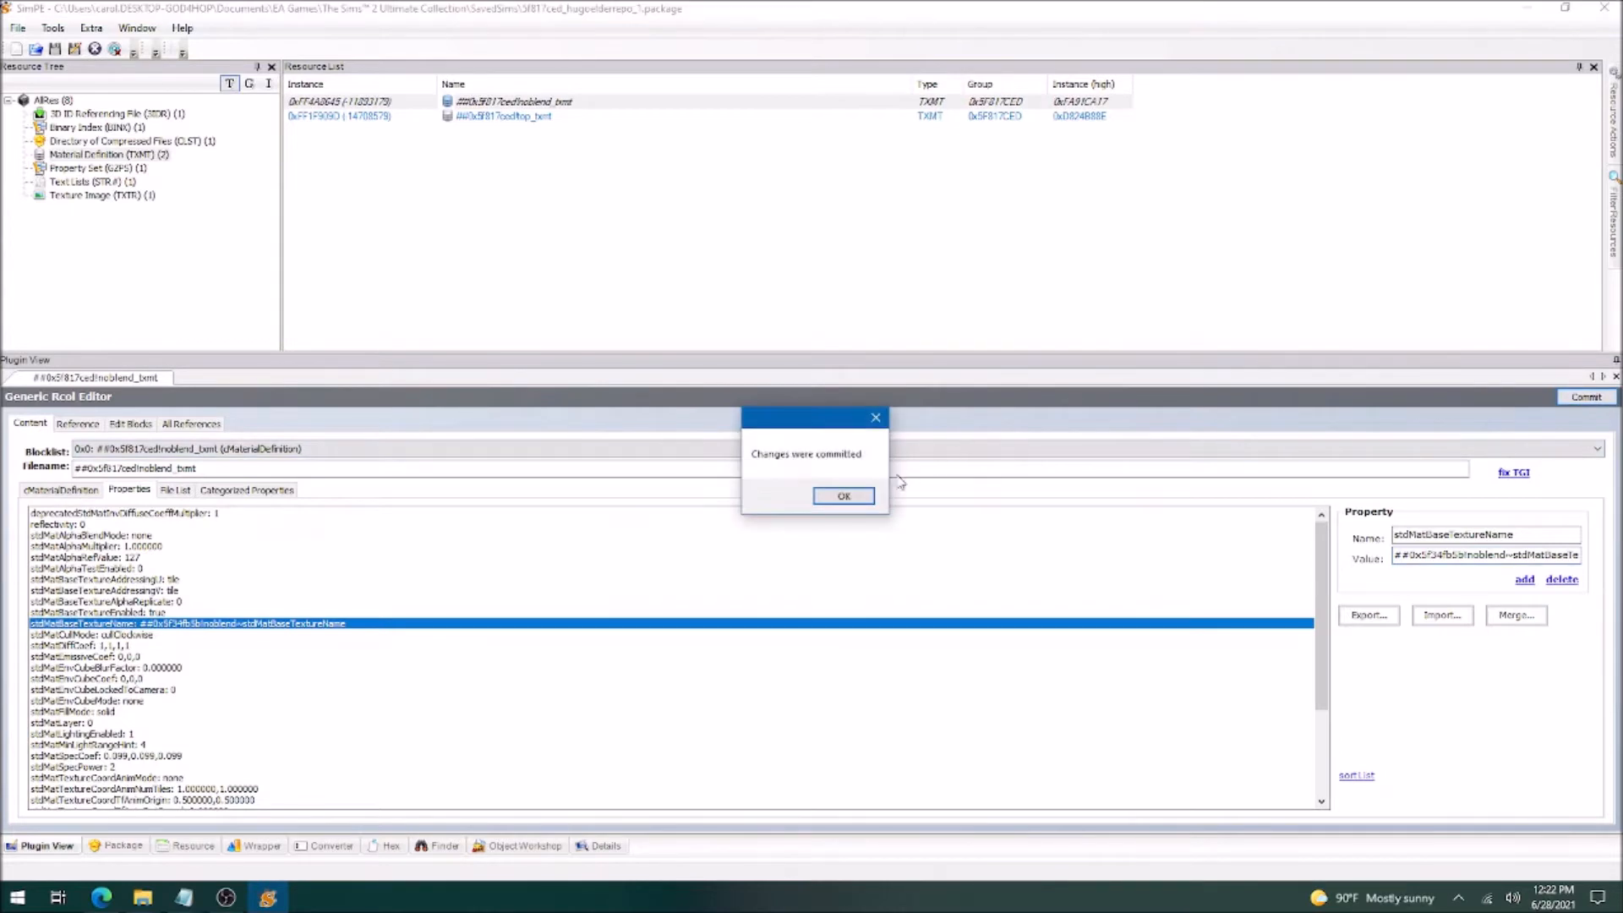
{"action": "left_click", "coordinate": [842, 495]}
Delete the noblend texture image from the elder package, save the package and close SimPE.
{"action": "left_click", "coordinate": [53, 99]}
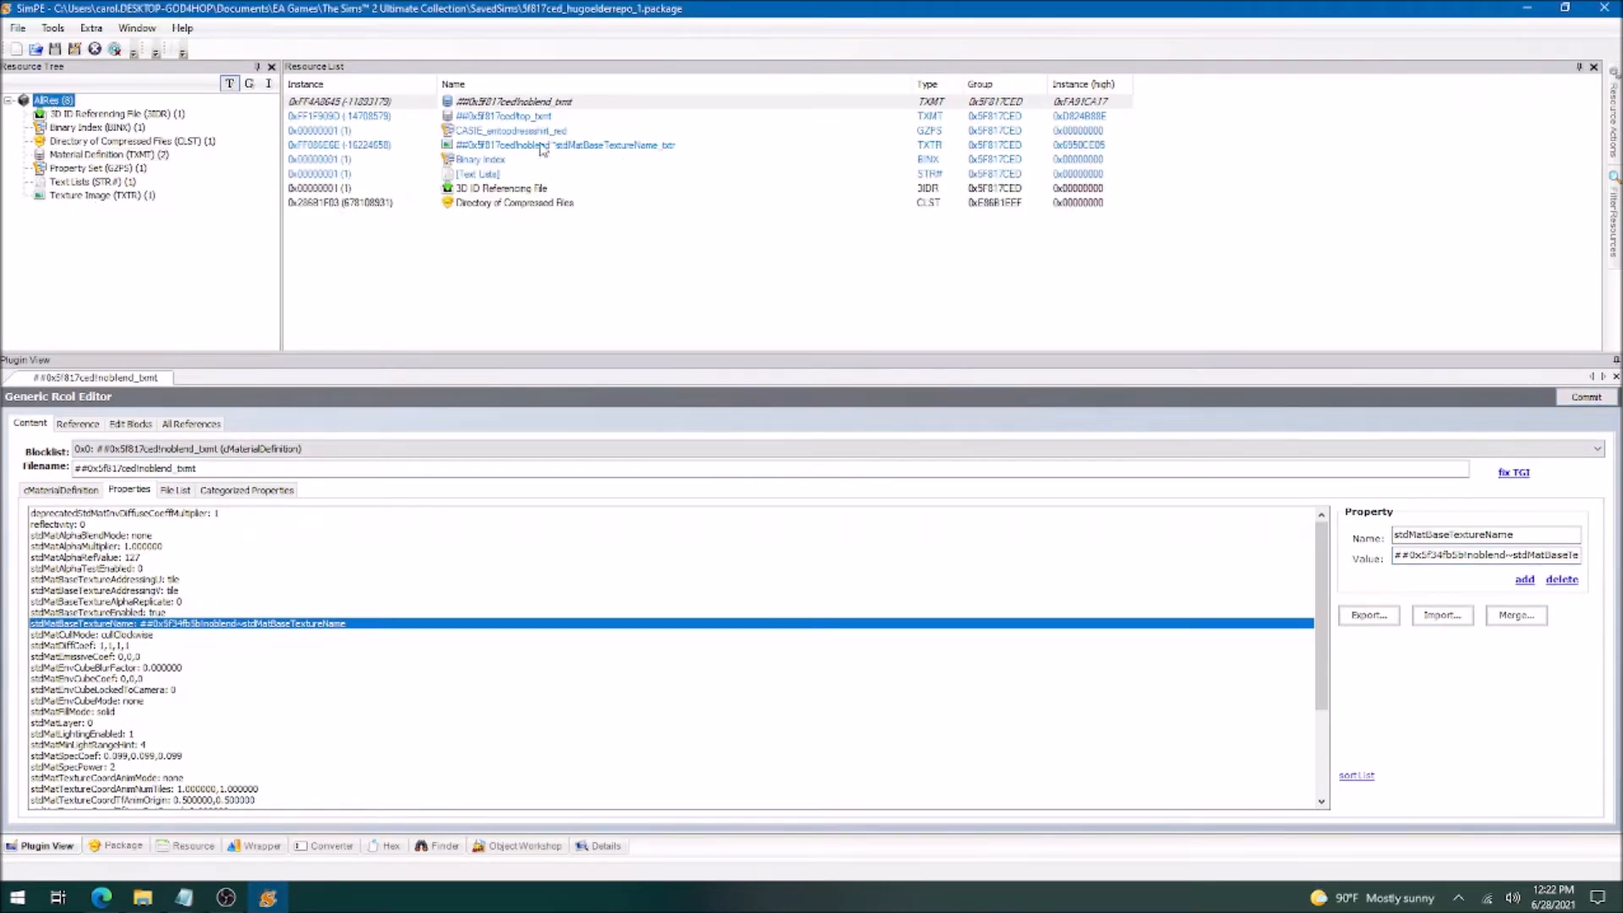
{"action": "left_click", "coordinate": [506, 147]}
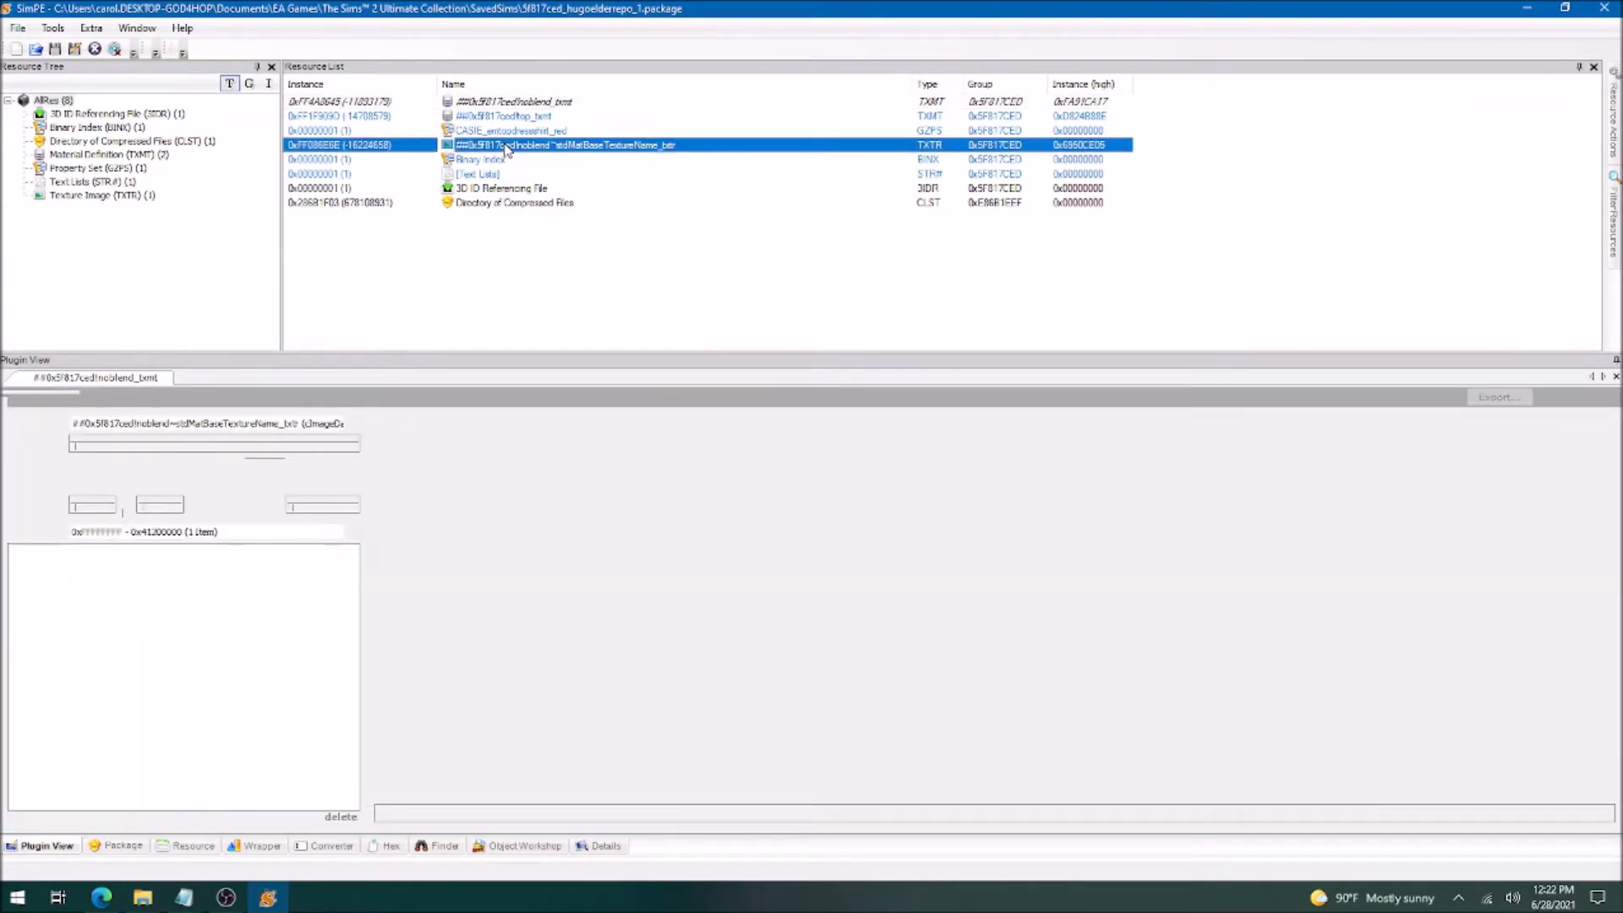
{"action": "right_click", "coordinate": [506, 147]}
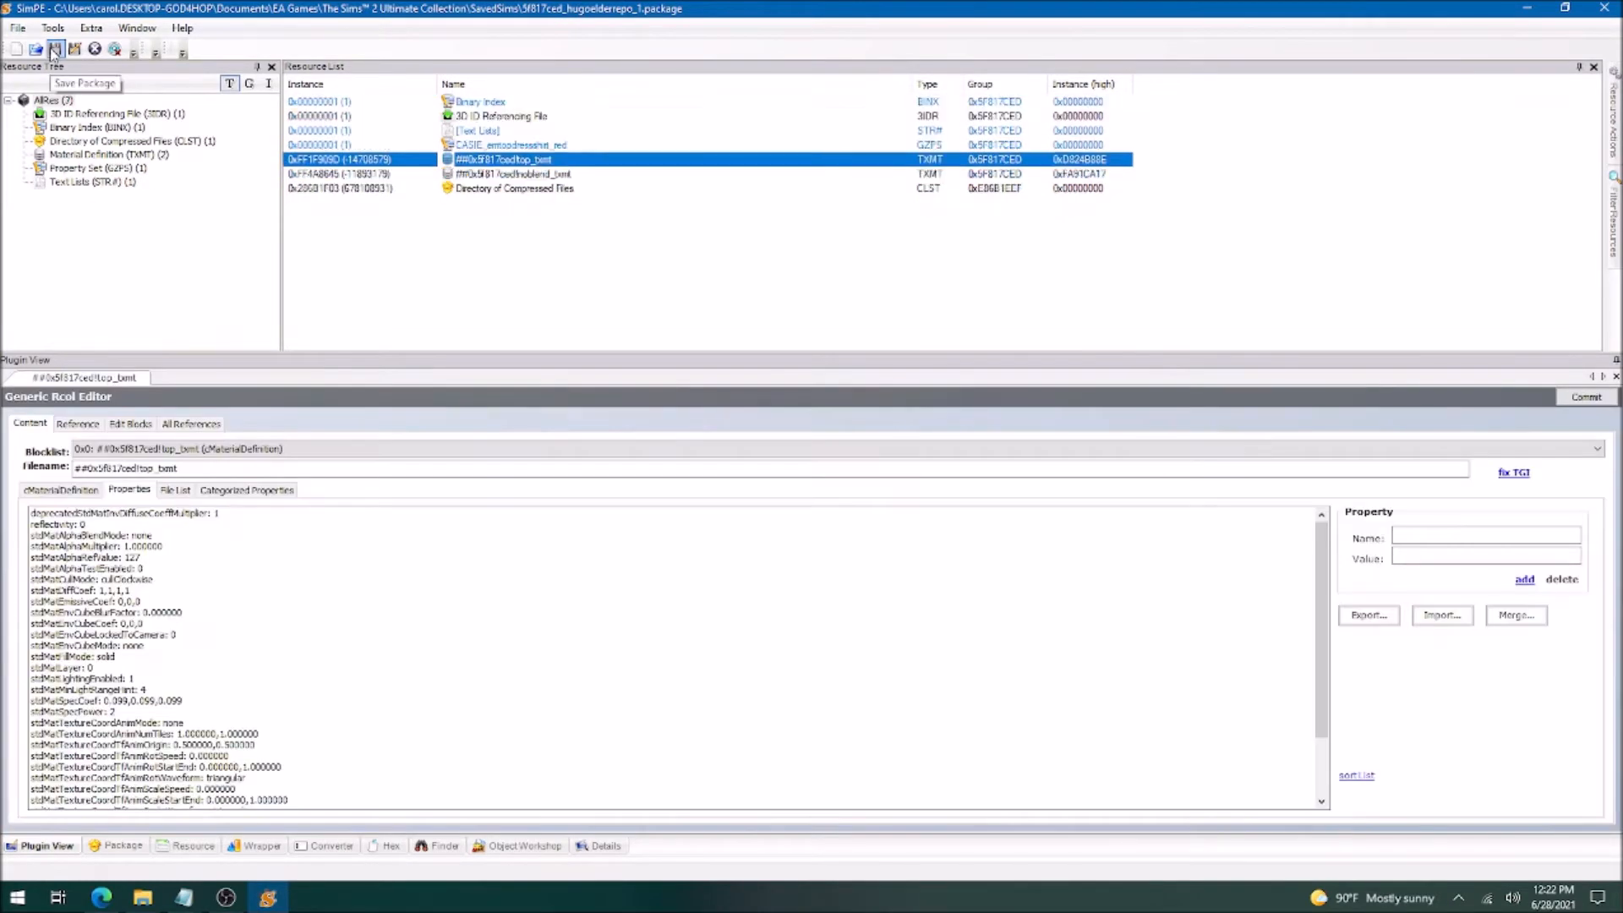
{"action": "left_click", "coordinate": [491, 131]}
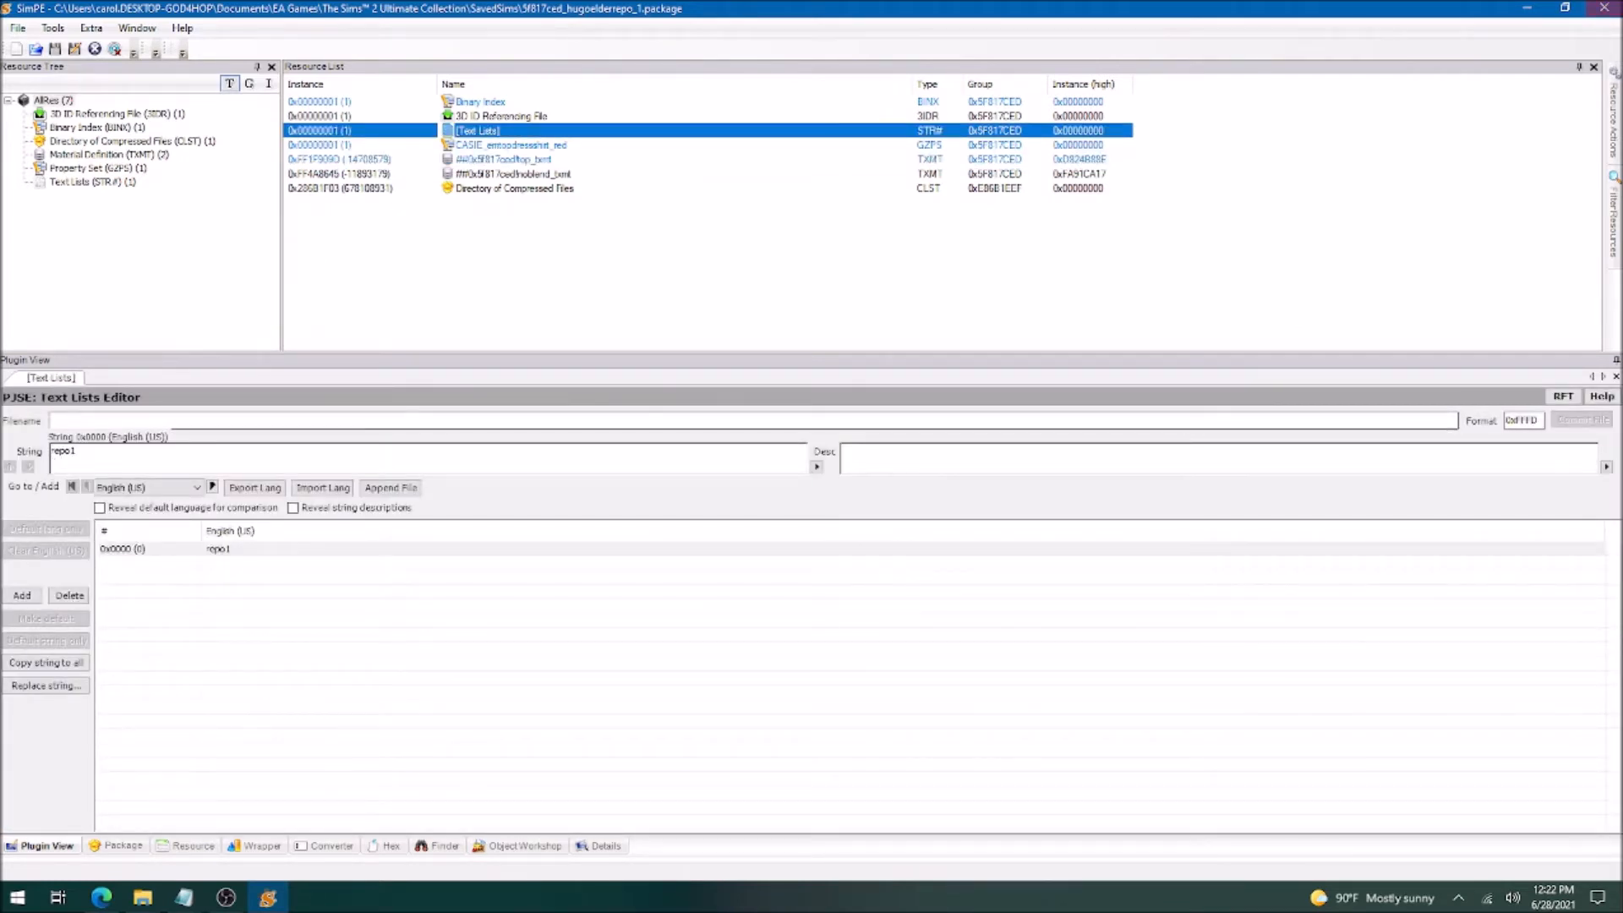
{"action": "left_click", "coordinate": [1604, 8]}
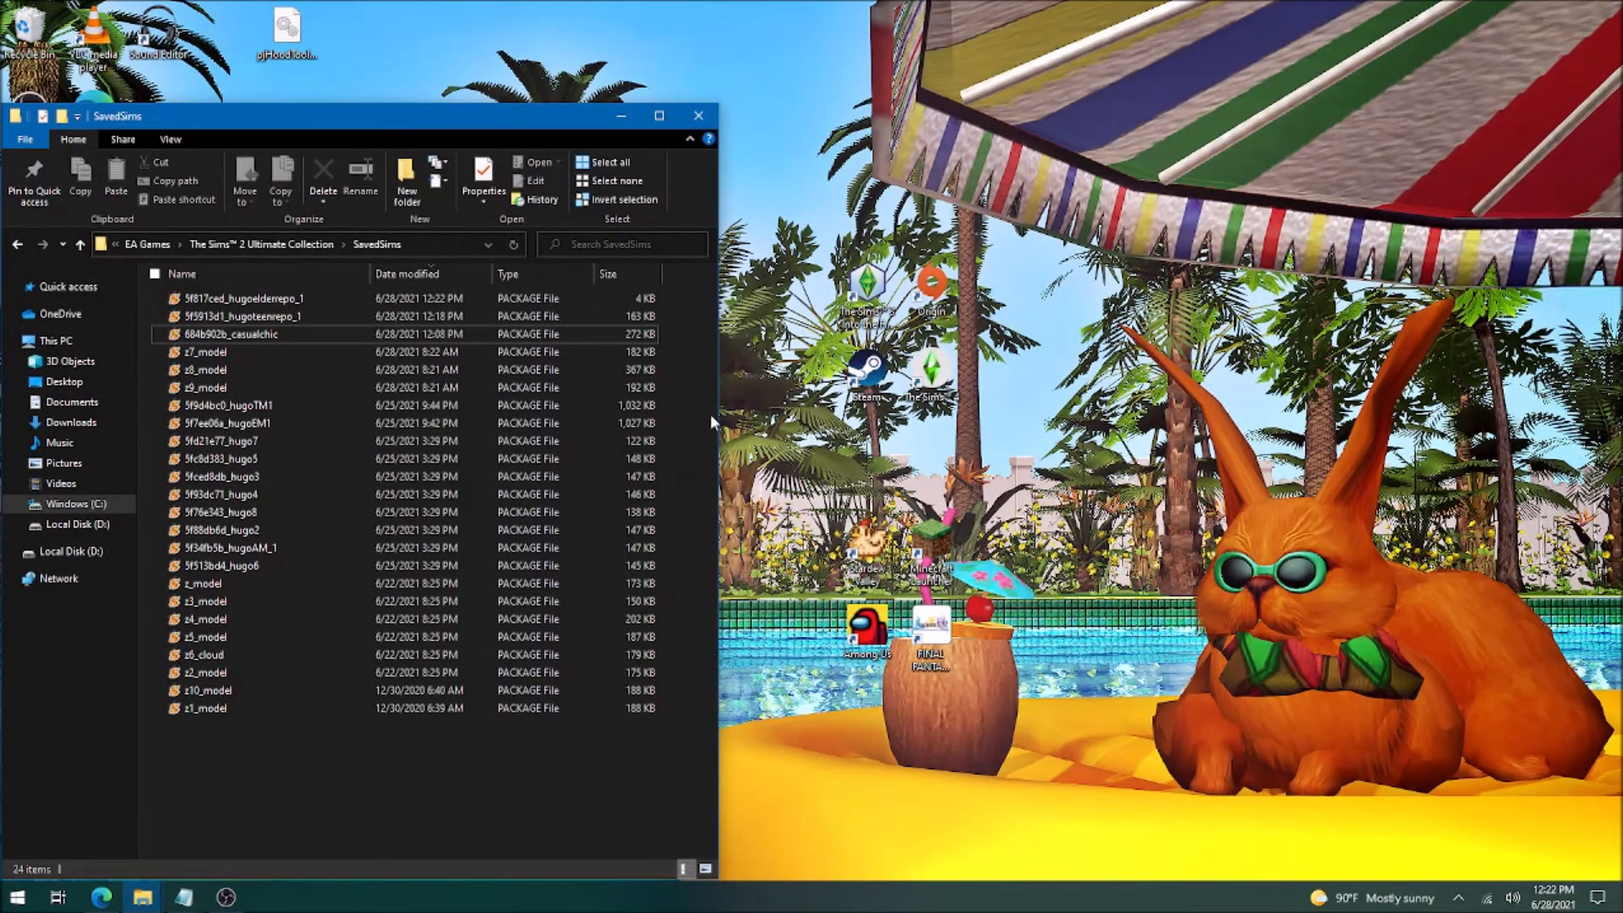
Open the 5f5913d1_hugoteenrepo_1 package in SimPE and select stdMatBaseTextureName in its noblend material definition.
{"action": "left_click_drag", "start_coordinate": [719, 417], "coordinate": [721, 417]}
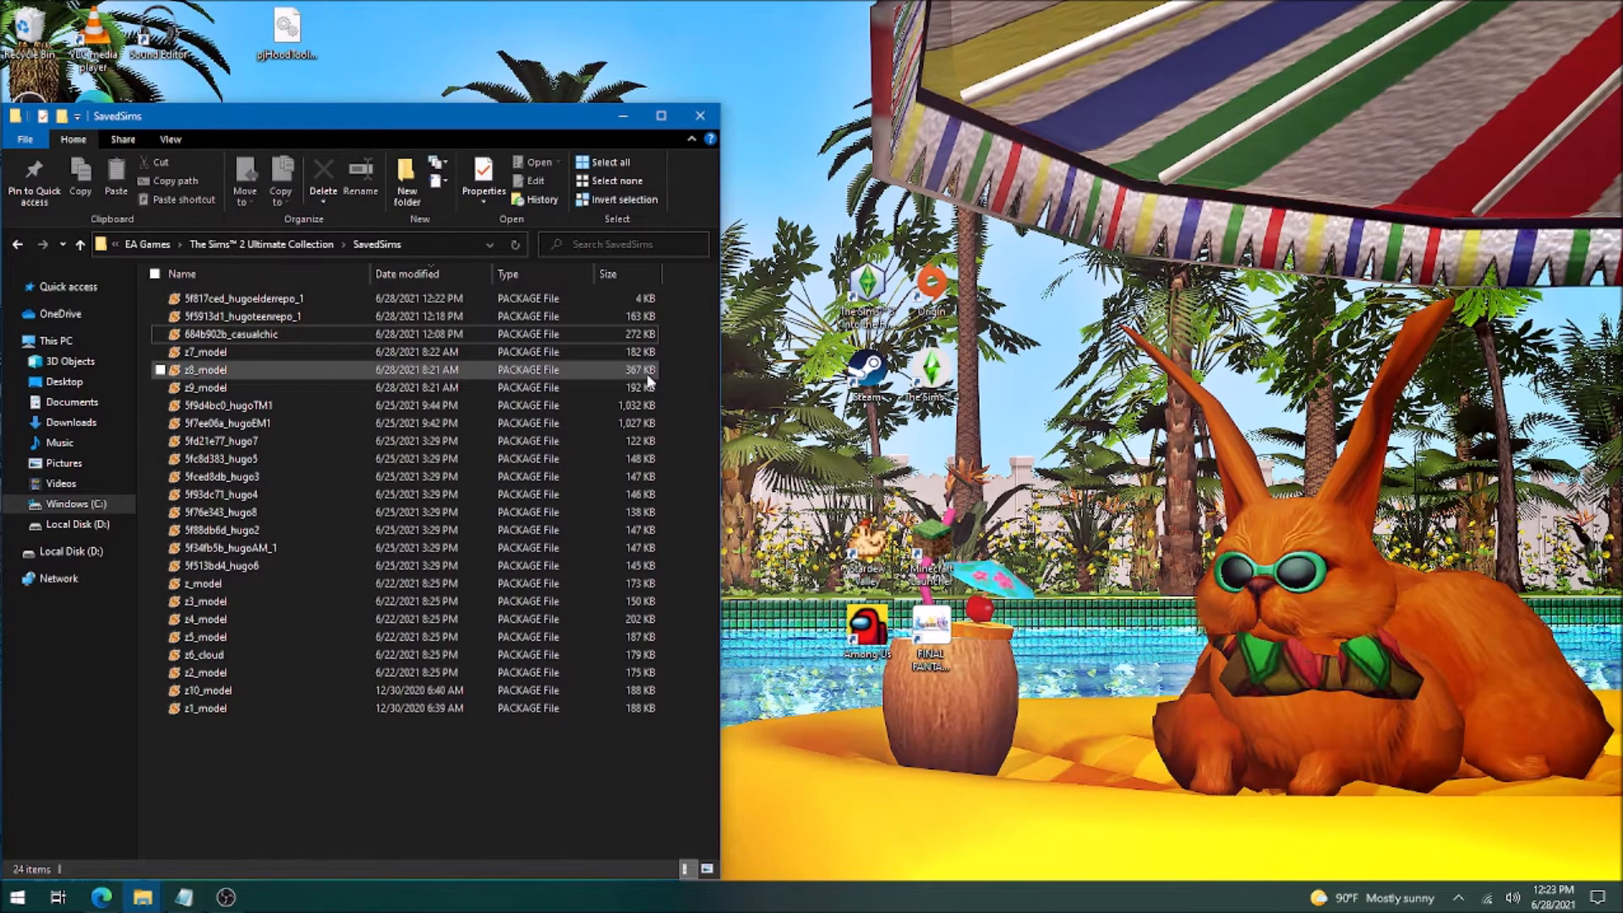
{"action": "left_click", "coordinate": [632, 316]}
{"action": "double_click", "coordinate": [633, 316]}
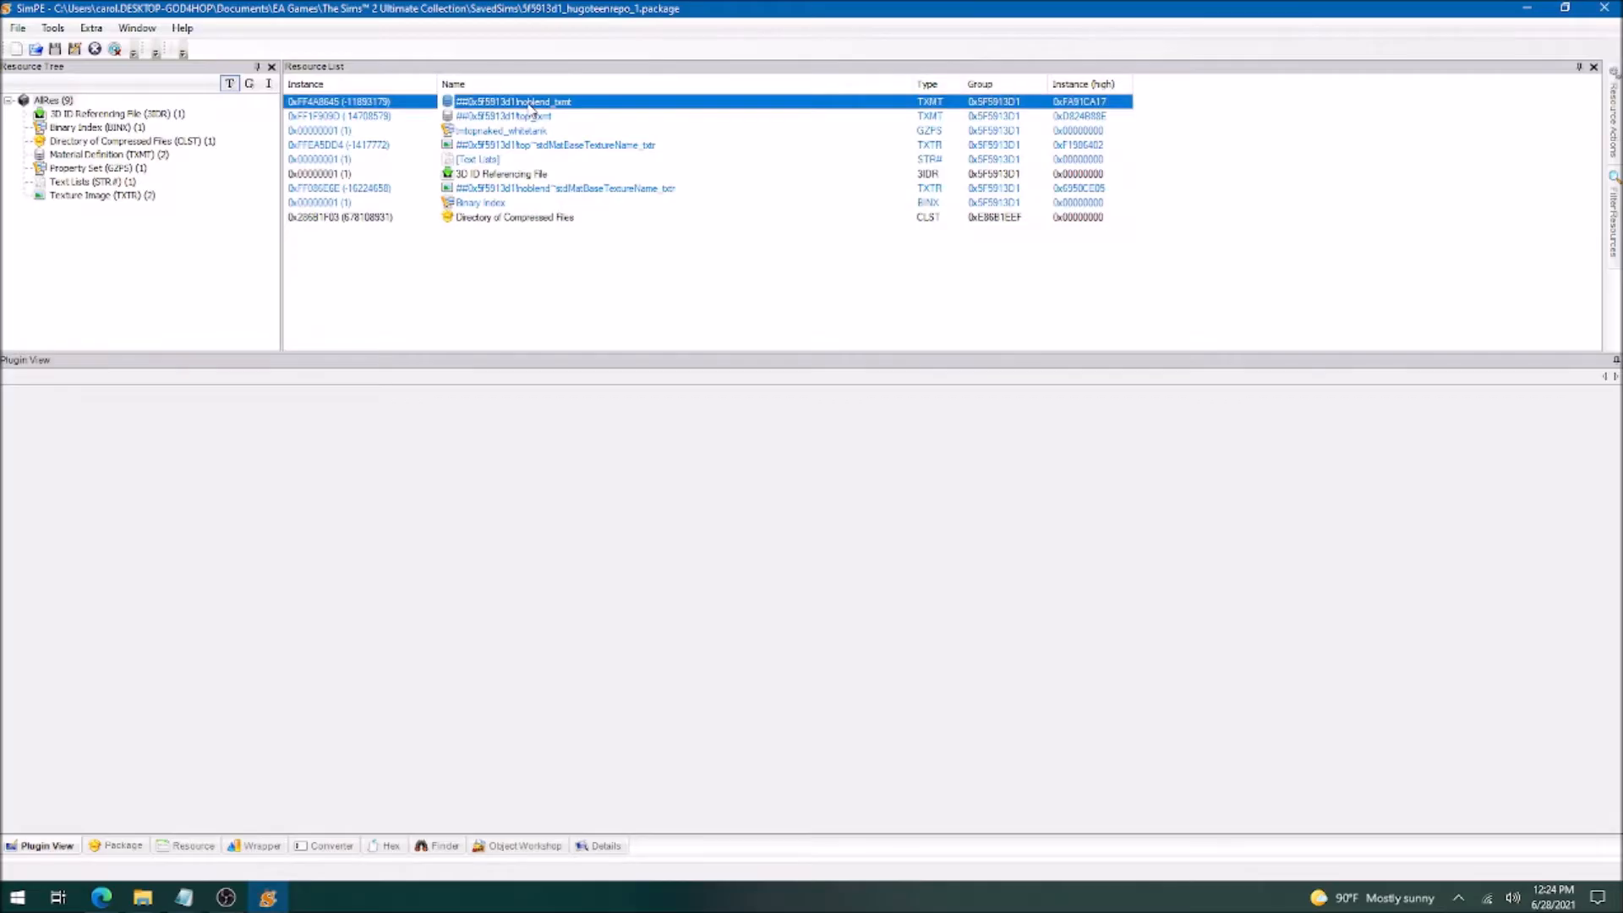
{"action": "left_click", "coordinate": [91, 155]}
{"action": "left_click", "coordinate": [524, 103]}
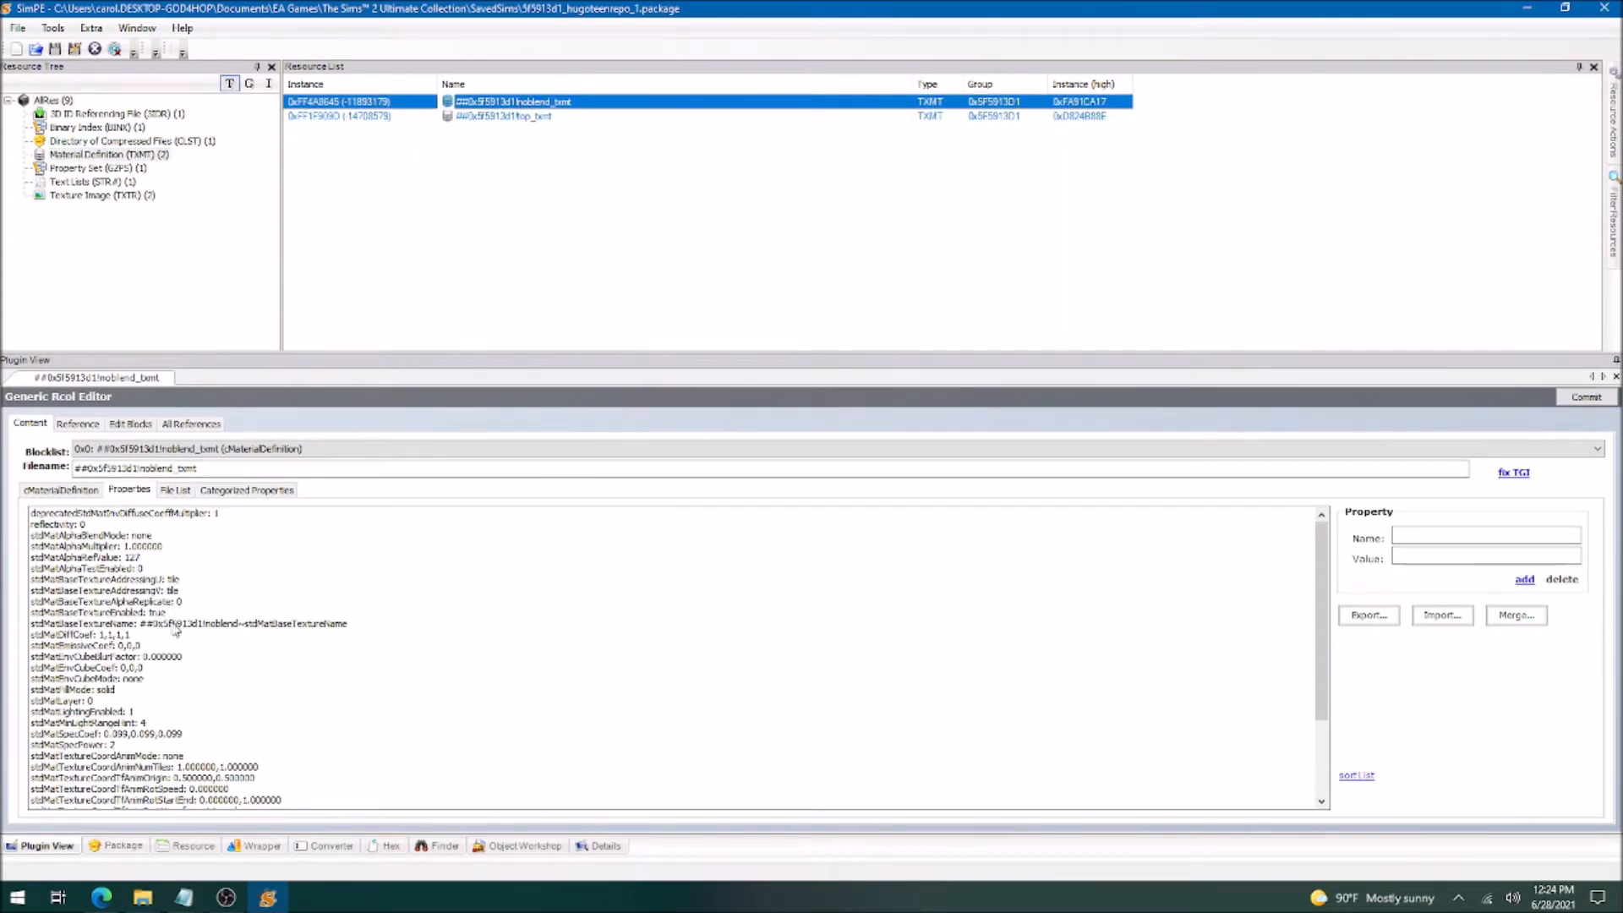
{"action": "left_click", "coordinate": [129, 625]}
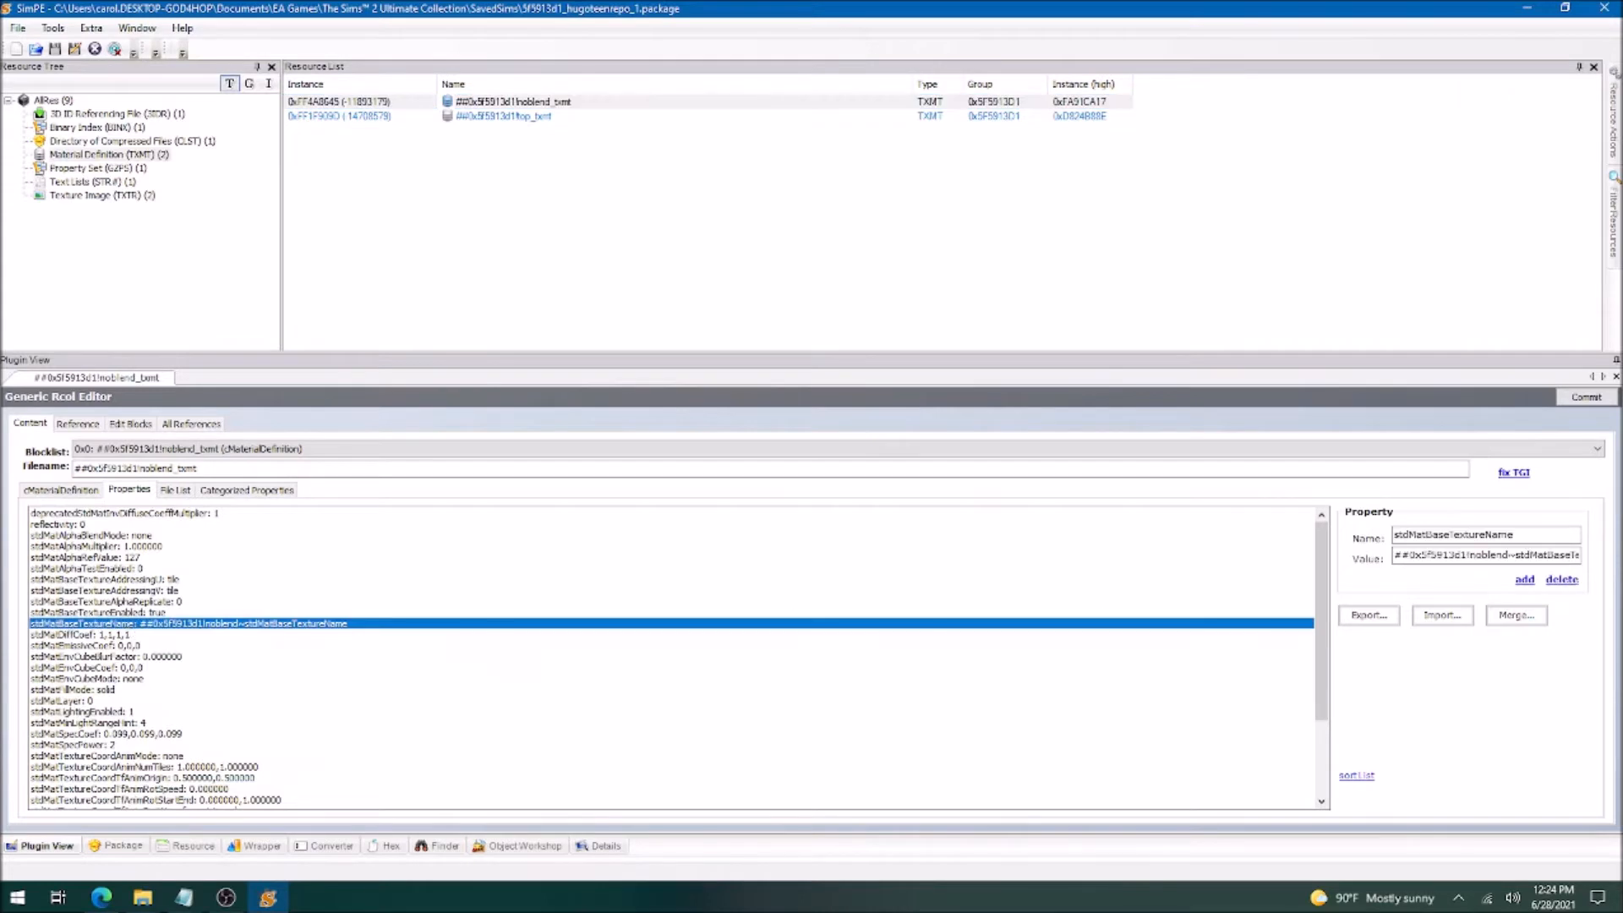
Replace the ID in the teen top's base texture name with 5f34fb5b and commit the change.
{"action": "left_click_drag", "start_coordinate": [1466, 554], "coordinate": [1421, 555]}
{"action": "key", "text": "ctrl+v"}
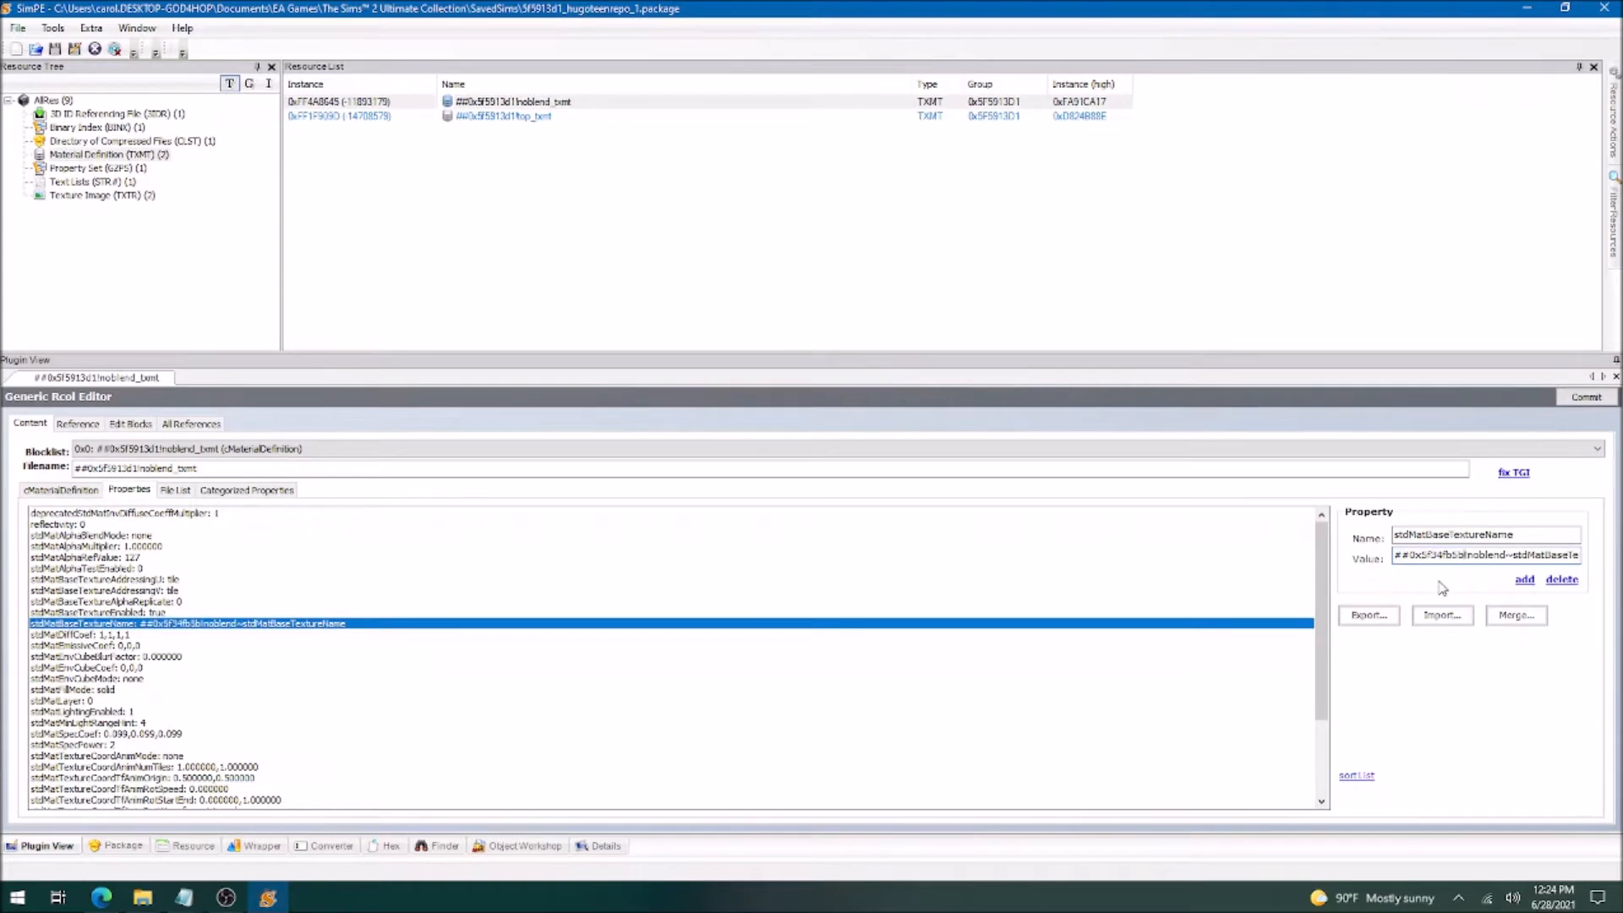
{"action": "left_click", "coordinate": [1589, 397]}
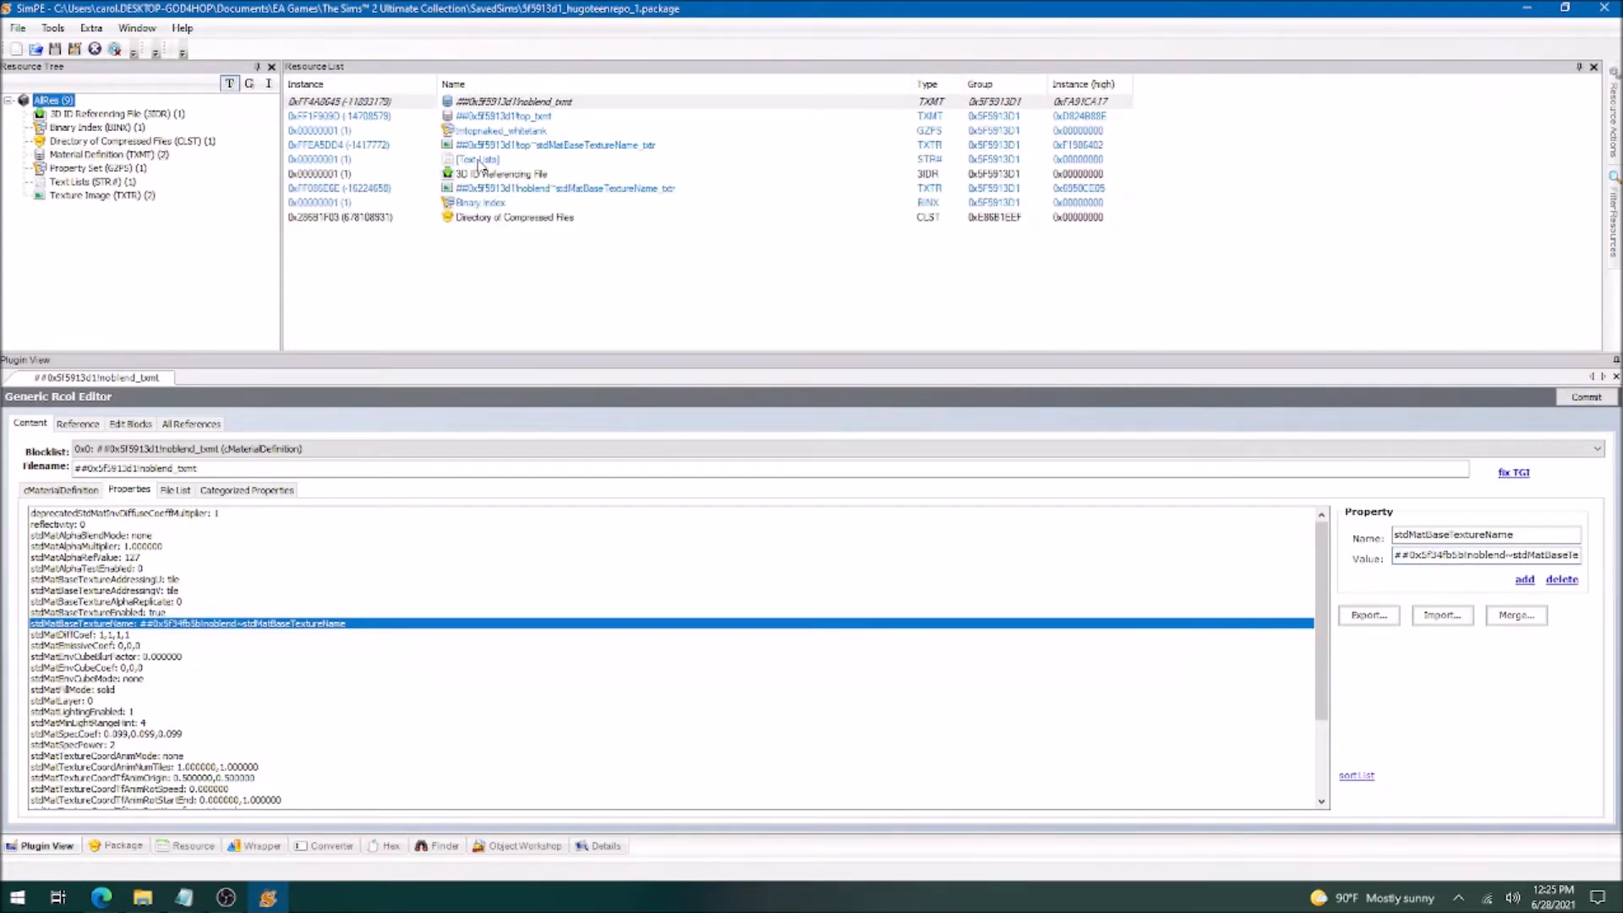
Delete the noblend texture image from the teen package, save the package and close SimPE.
{"action": "left_click", "coordinate": [547, 194]}
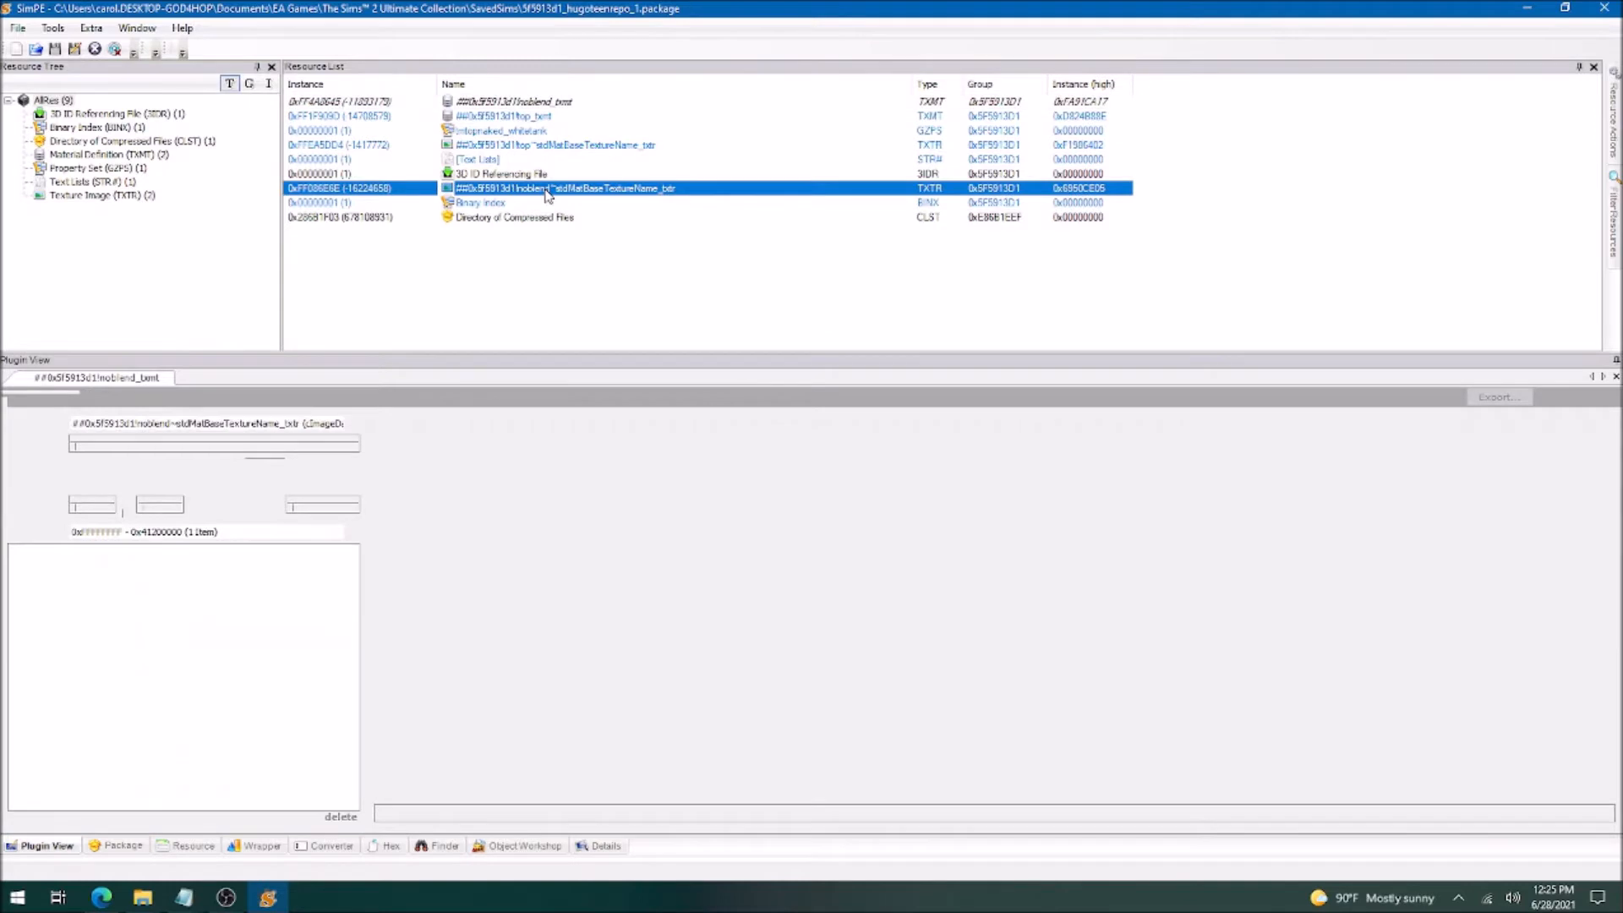
{"action": "right_click", "coordinate": [547, 194]}
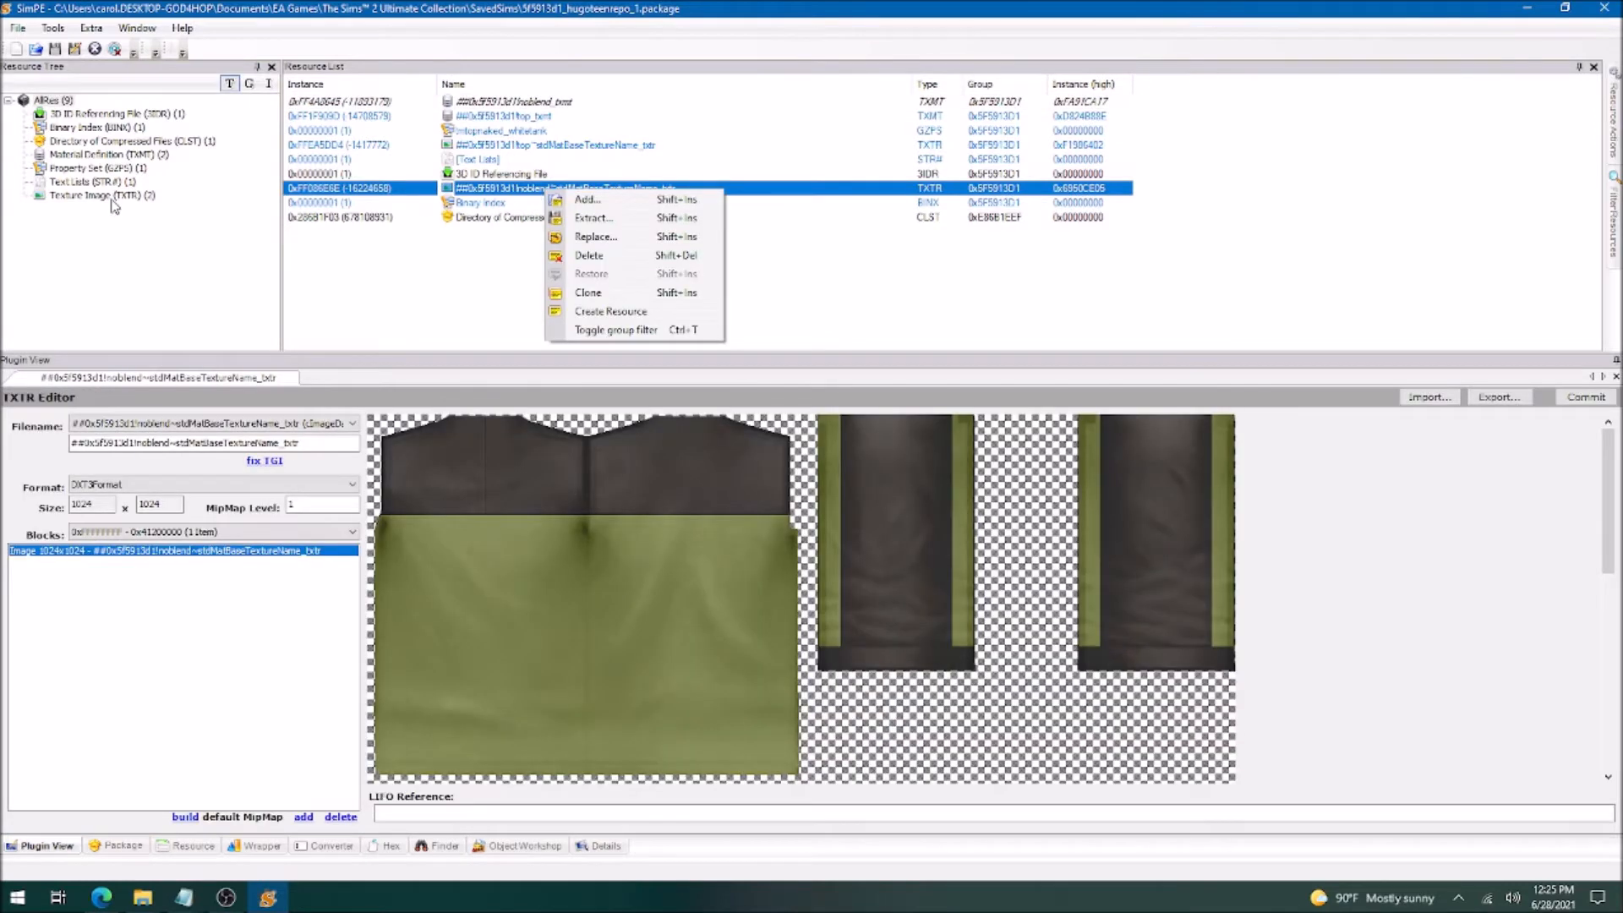
{"action": "left_click", "coordinate": [110, 197]}
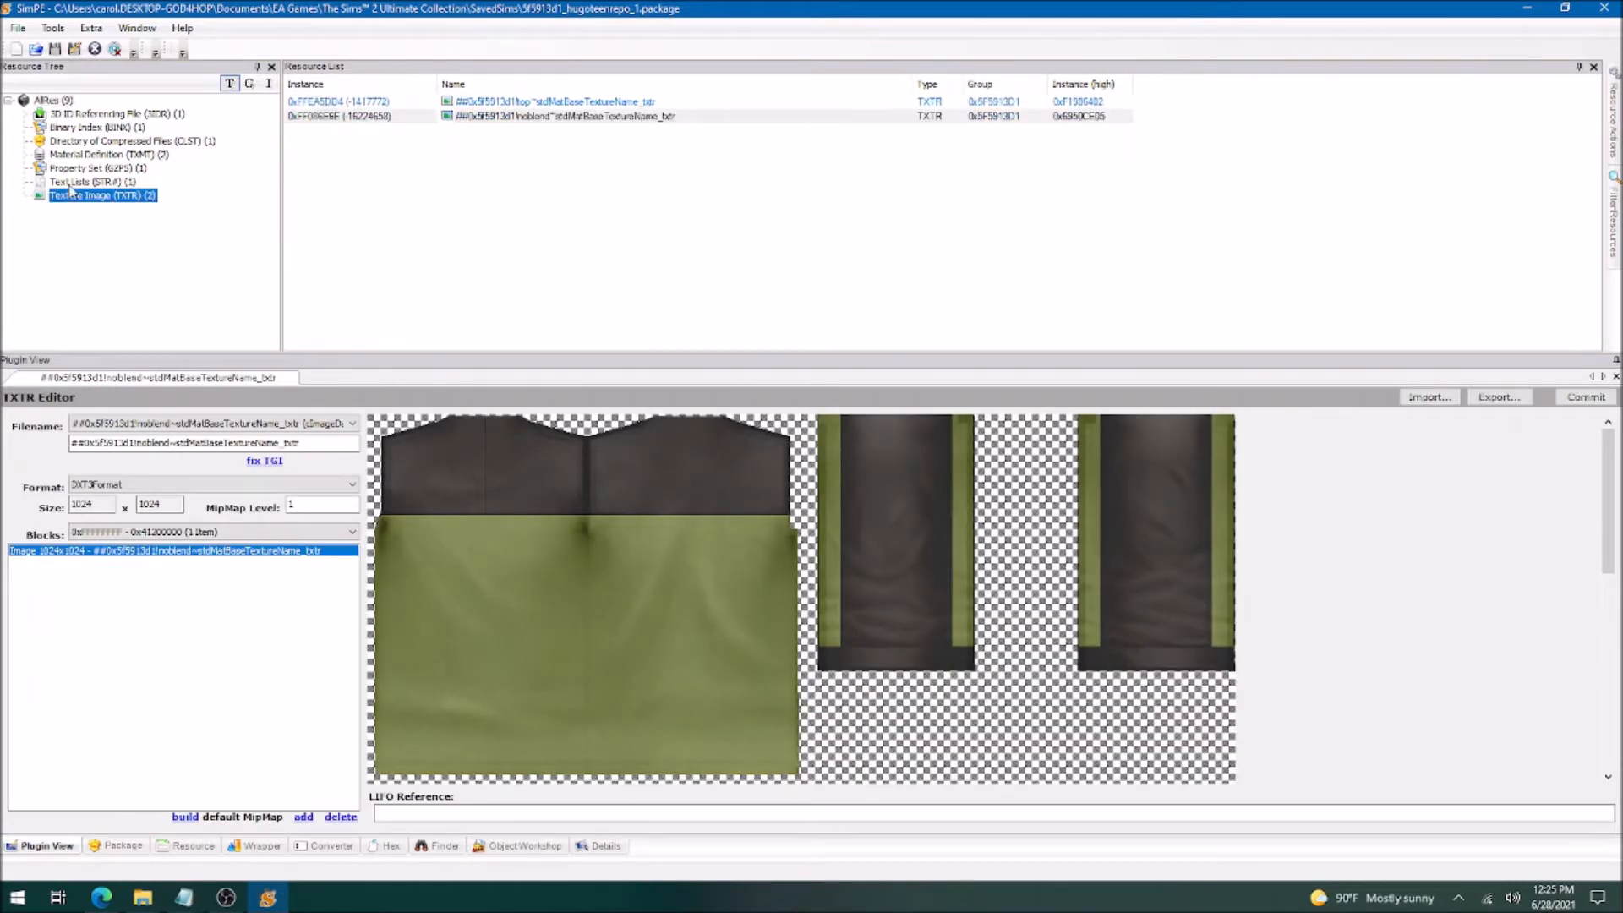
{"action": "right_click", "coordinate": [557, 117]}
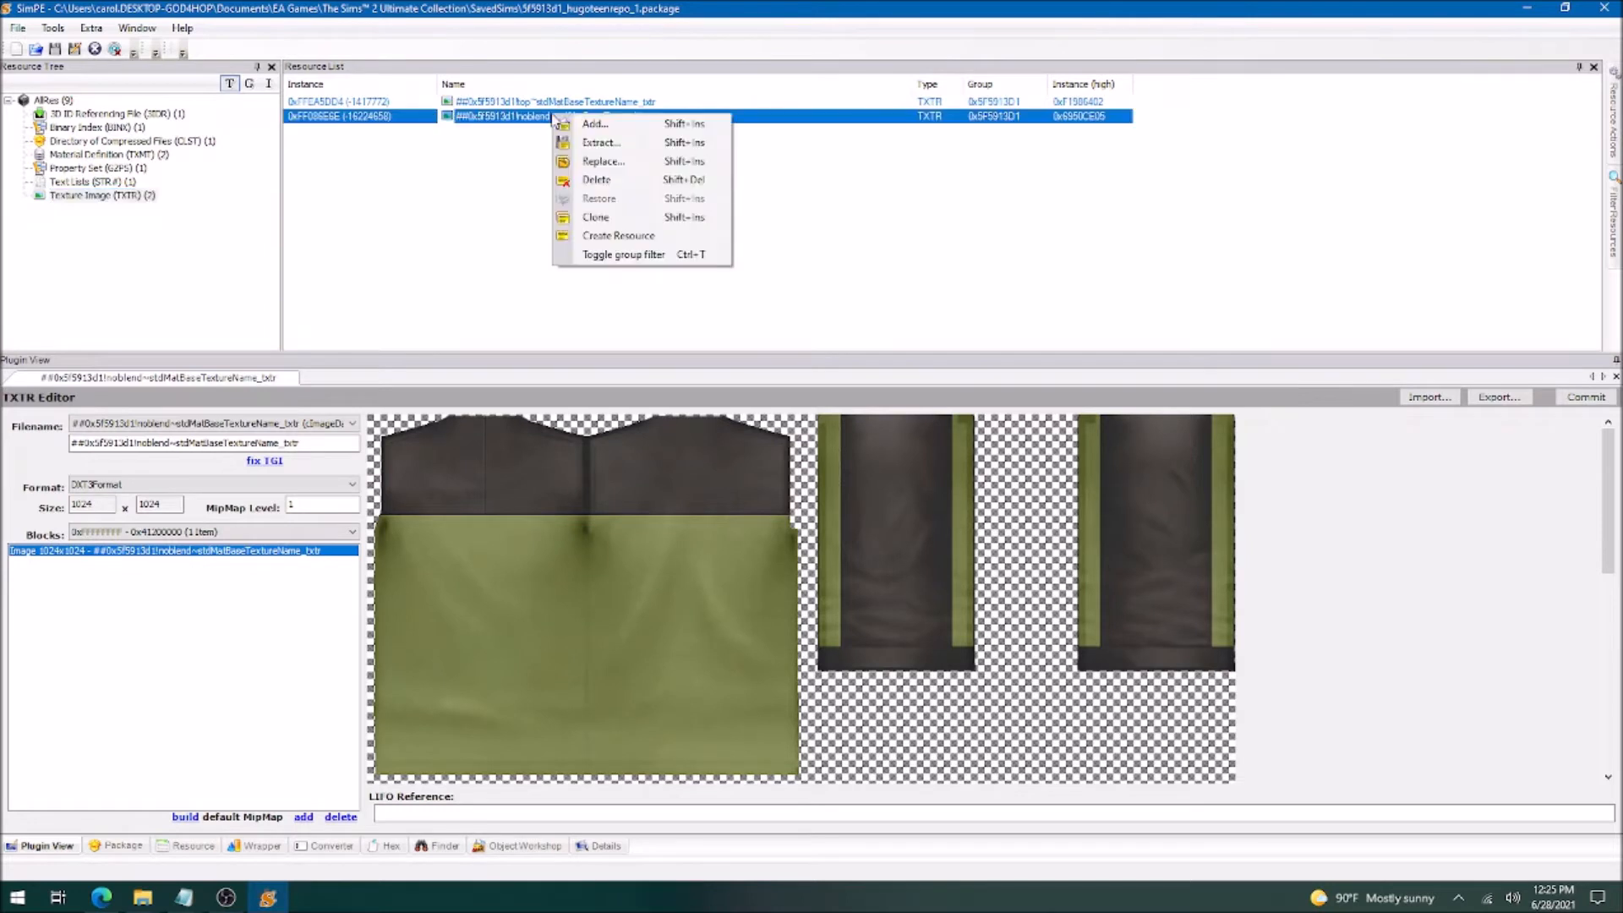
{"action": "left_click", "coordinate": [613, 180]}
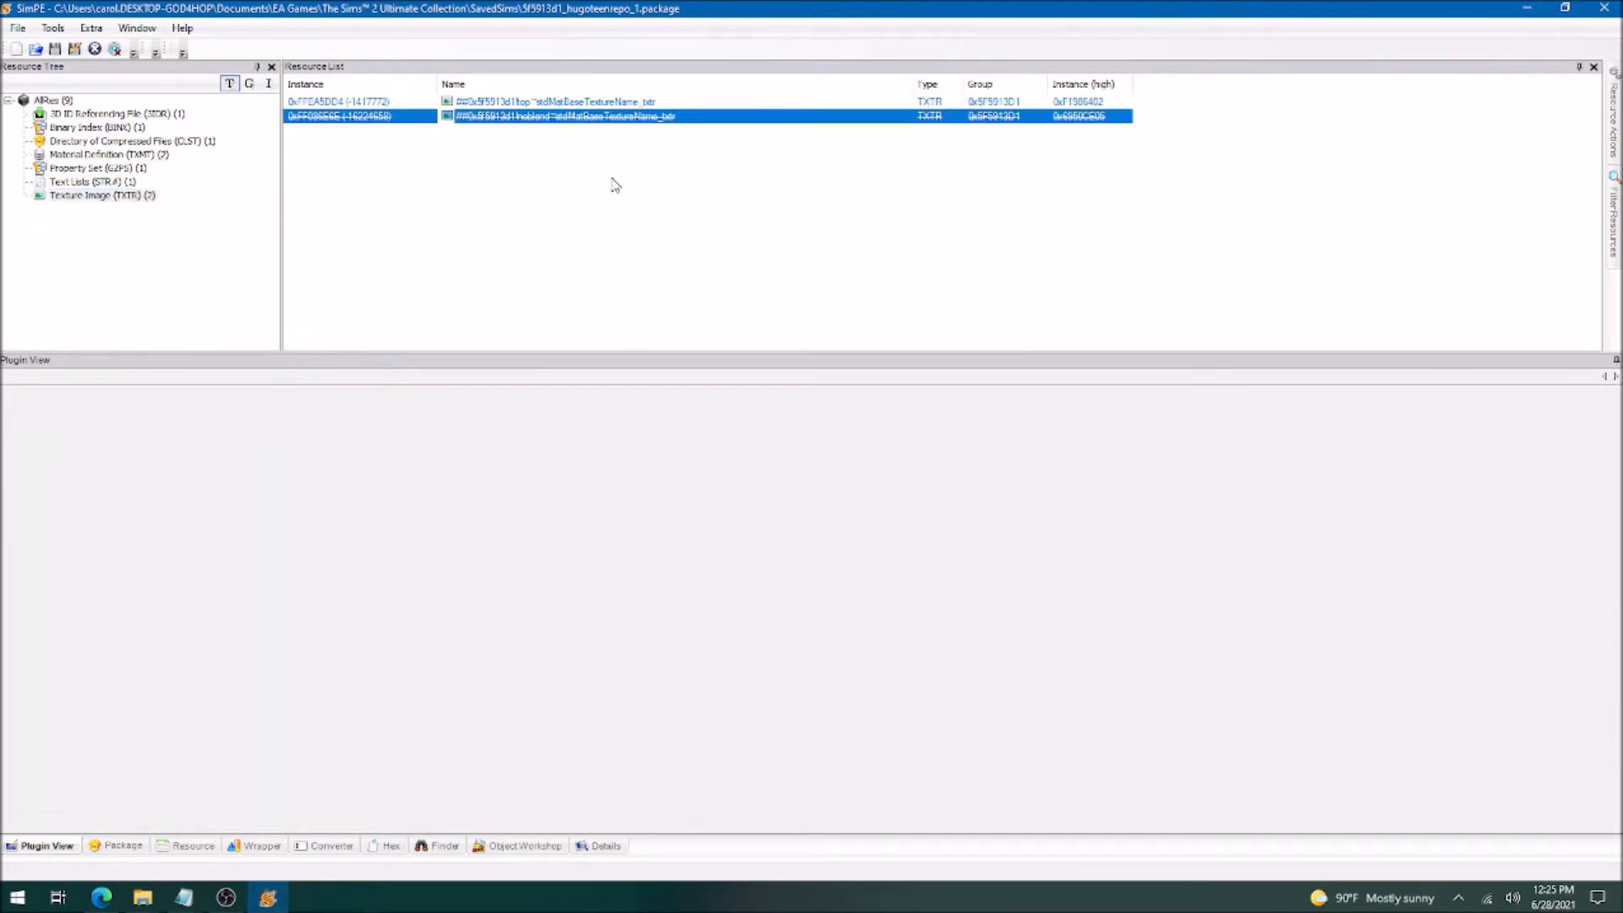
{"action": "left_click", "coordinate": [55, 48]}
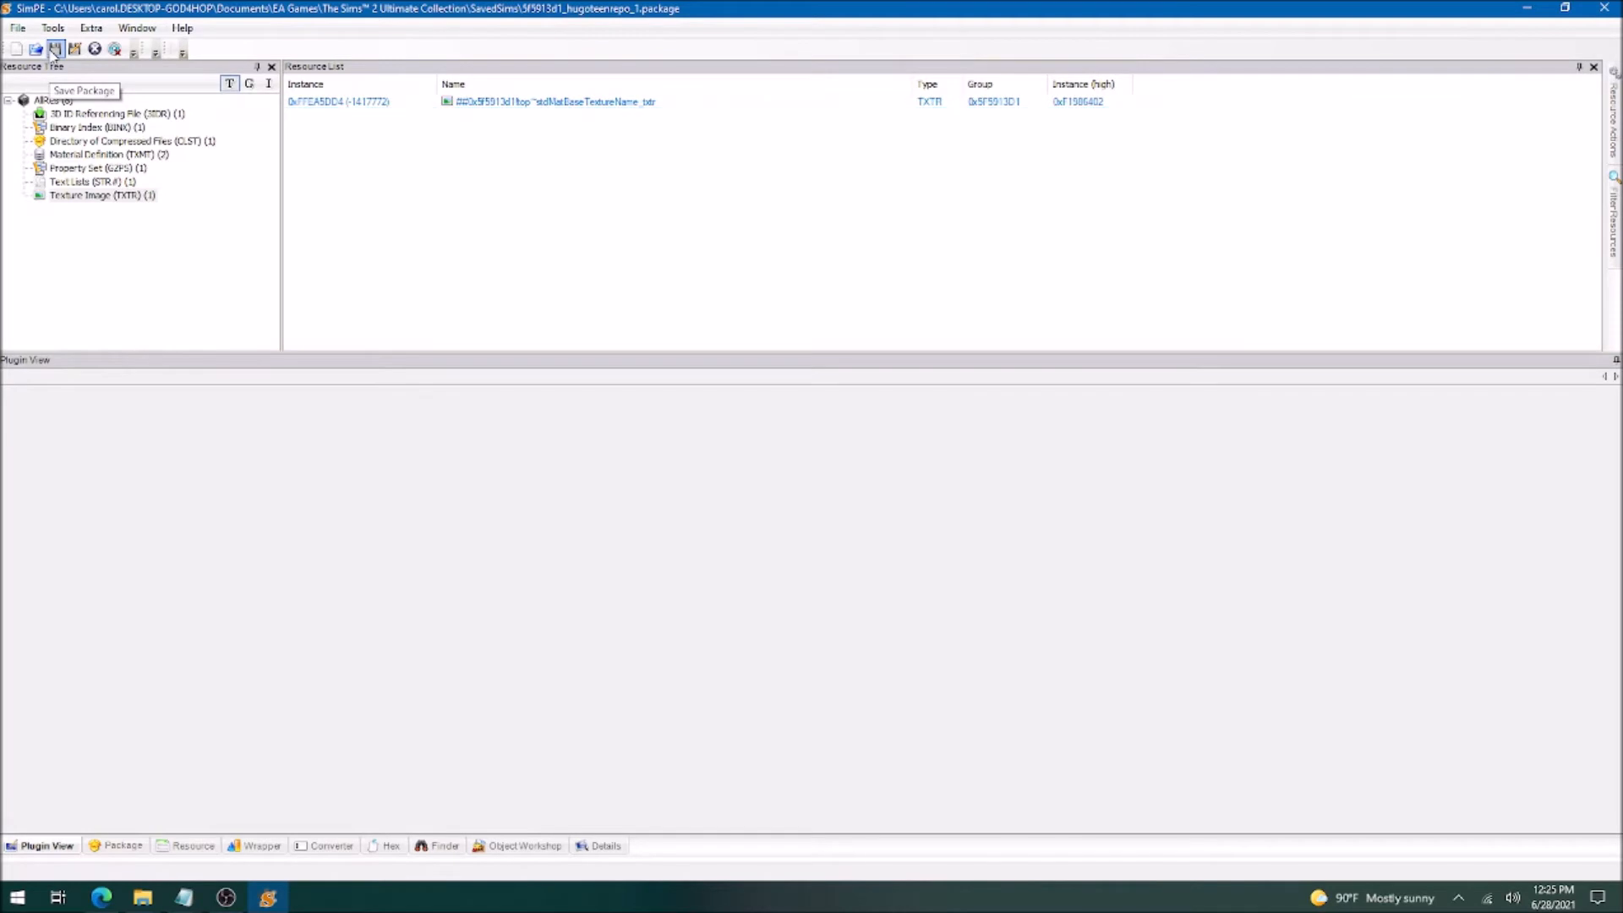
{"action": "left_click", "coordinate": [1606, 8]}
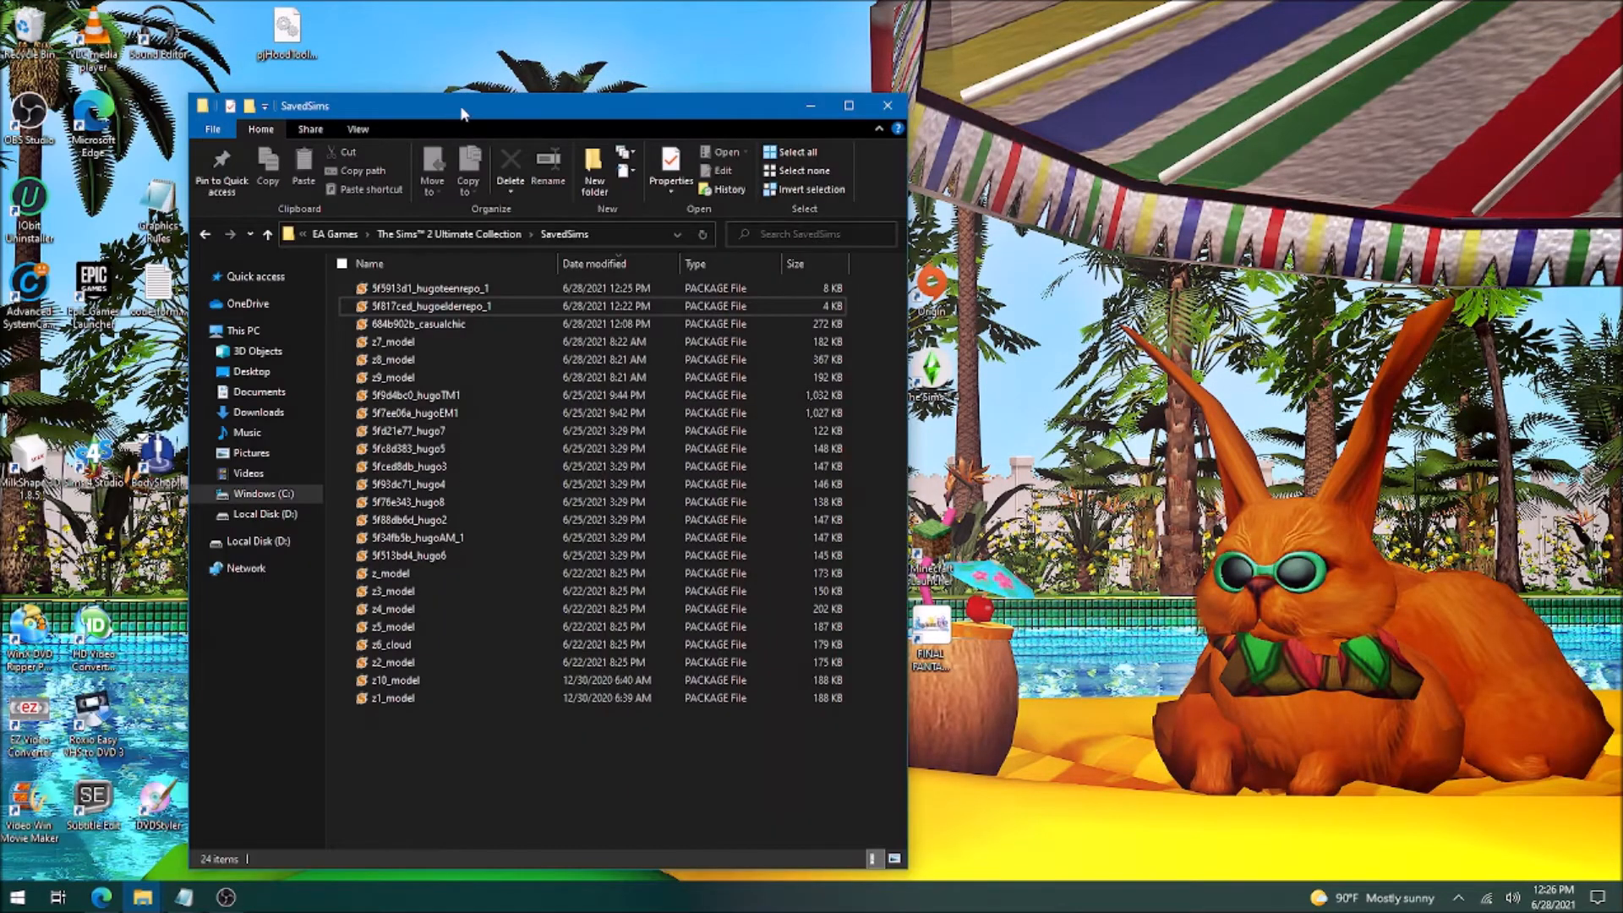
Launch The Sims 2 Body Shop and open the Build Sims section.
{"action": "left_click_drag", "start_coordinate": [460, 109], "coordinate": [513, 110]}
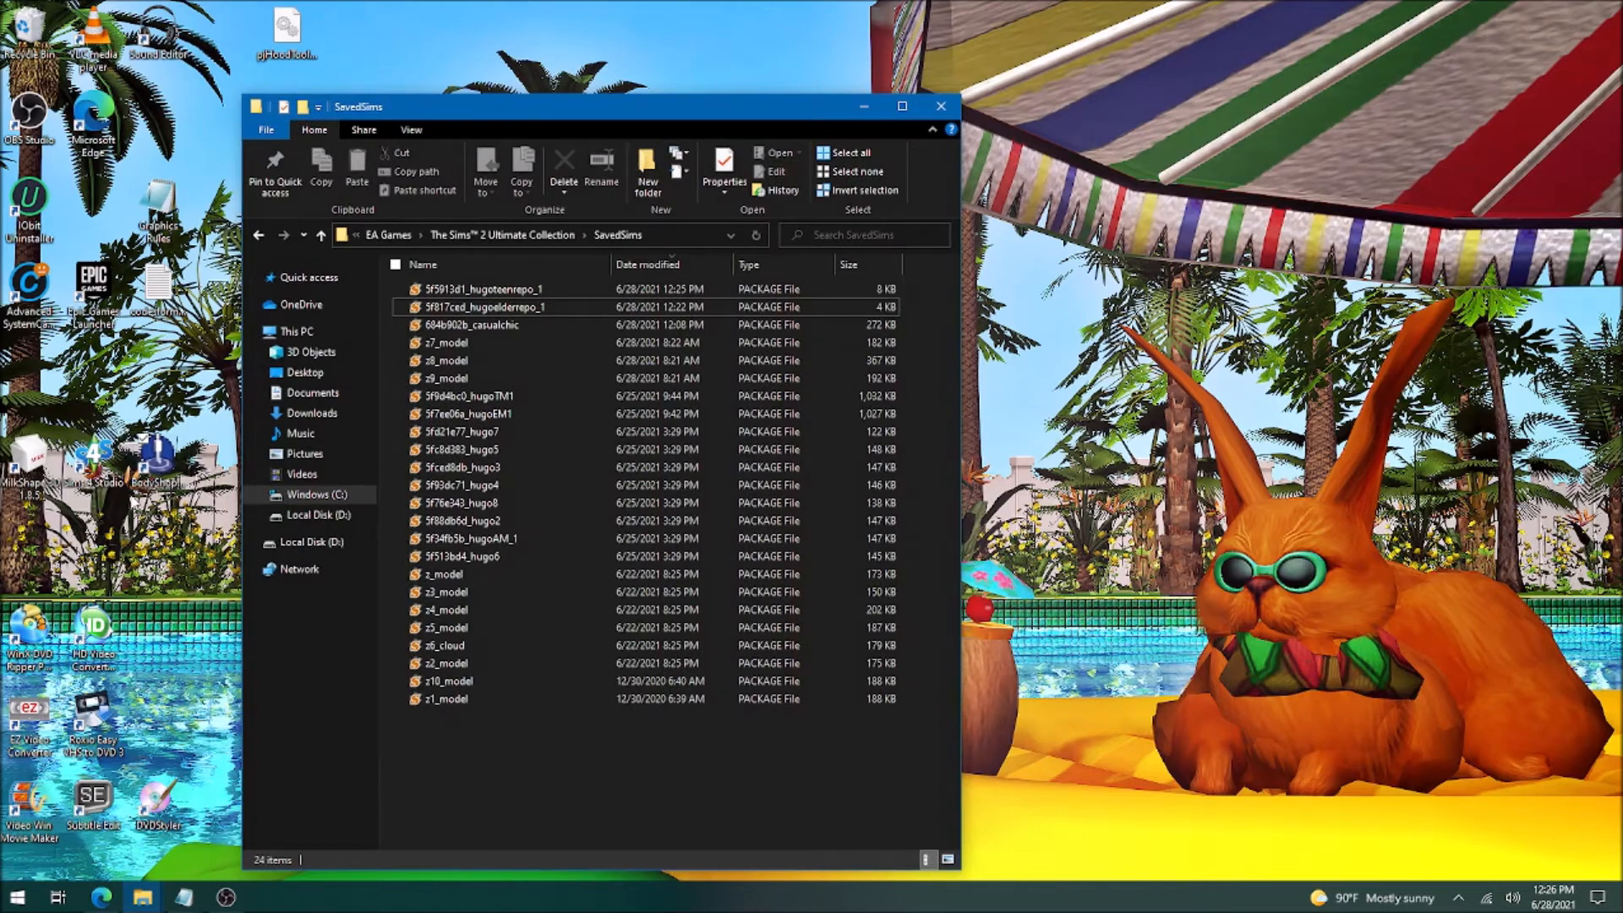
{"action": "double_click", "coordinate": [156, 486]}
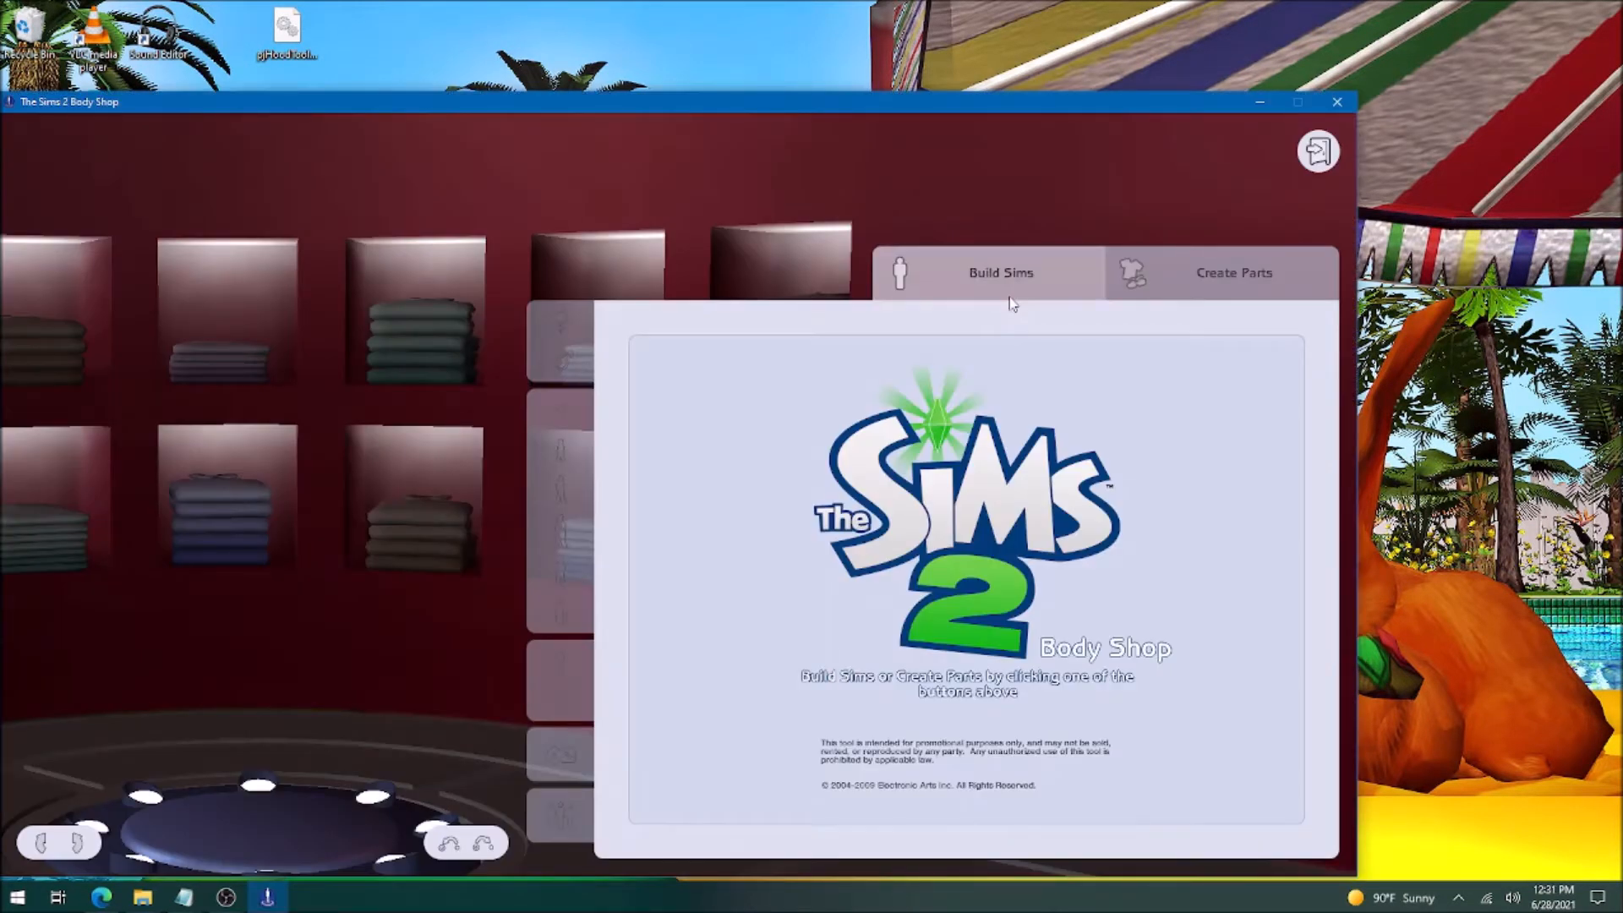
{"action": "left_click", "coordinate": [1006, 268]}
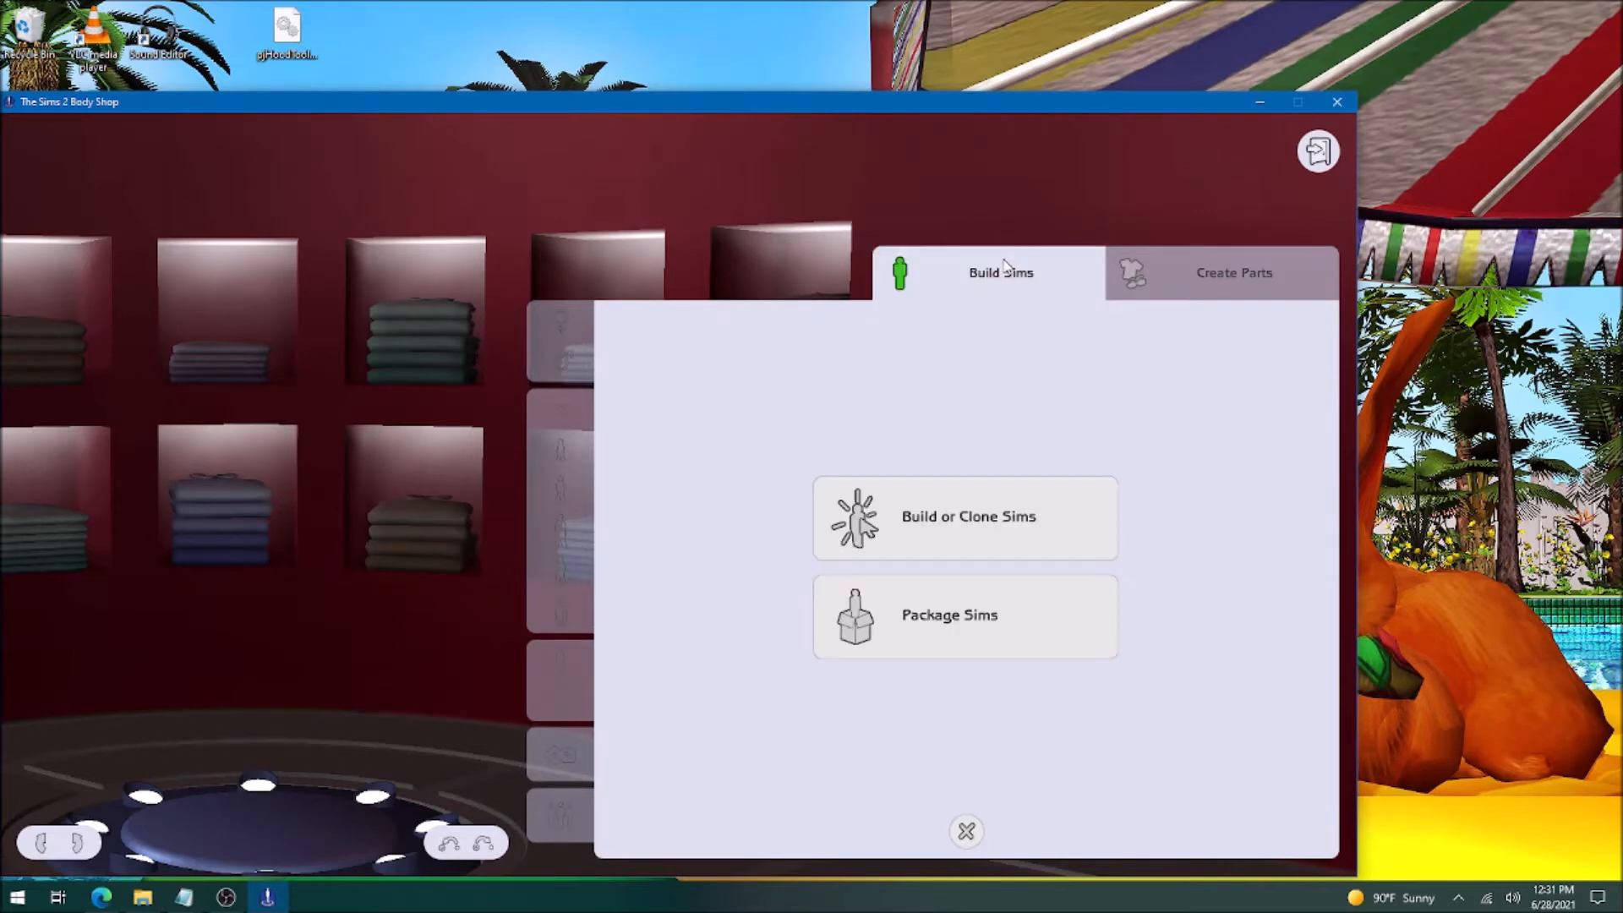
Create a new Sim in Build Sims, make it an elder male, and try on the first green-and-gray turtleneck.
{"action": "left_click", "coordinate": [1042, 522]}
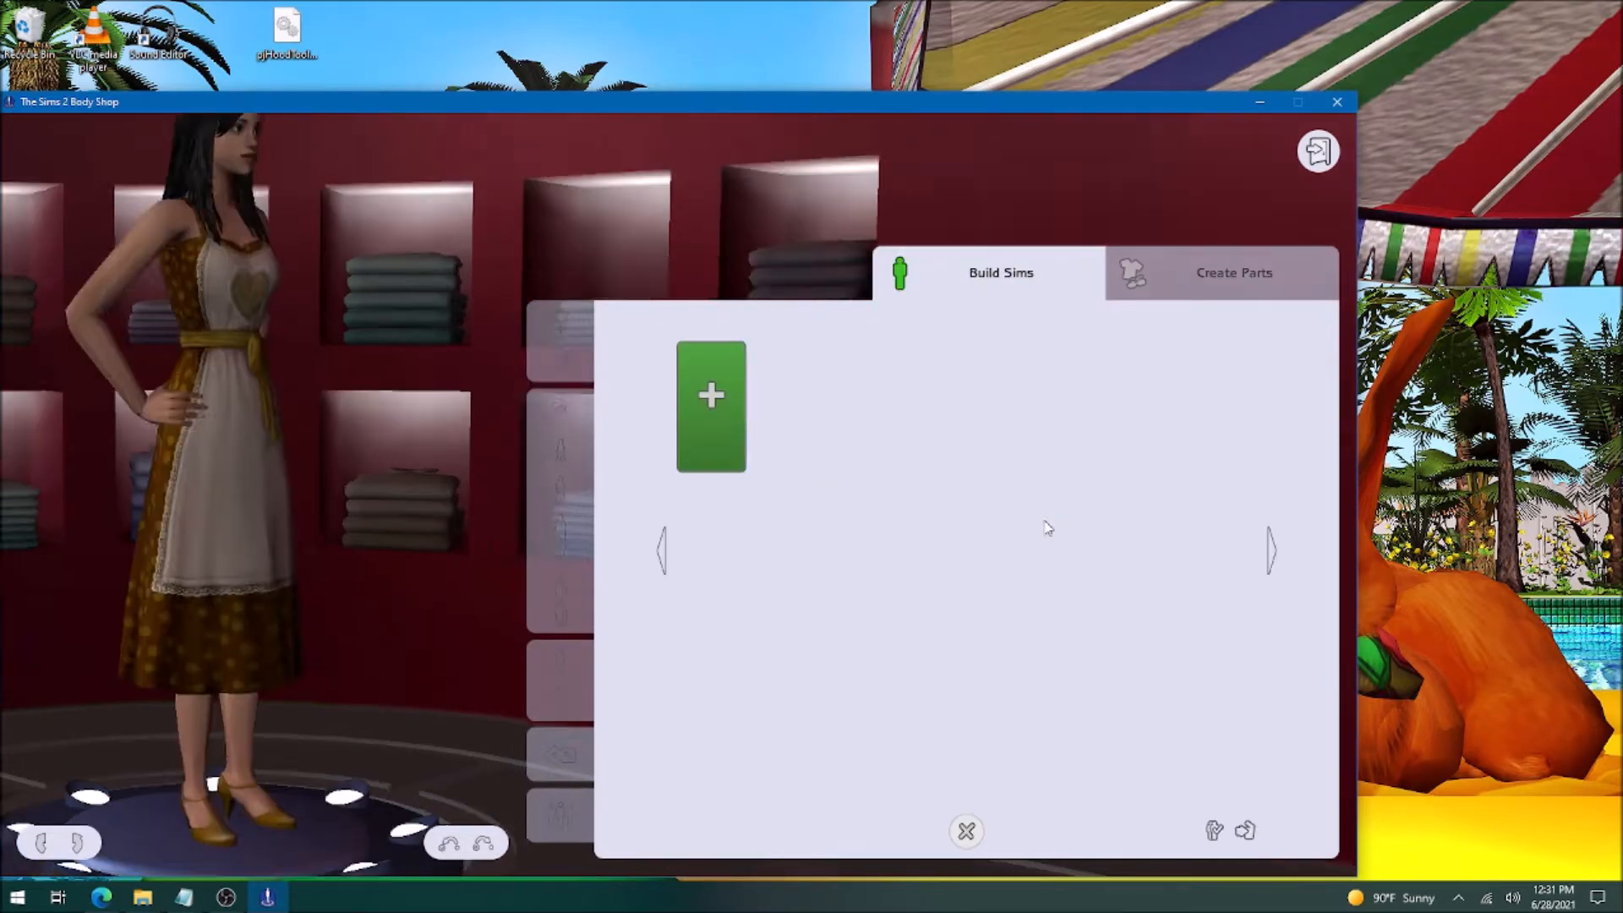
{"action": "left_click", "coordinate": [1212, 831]}
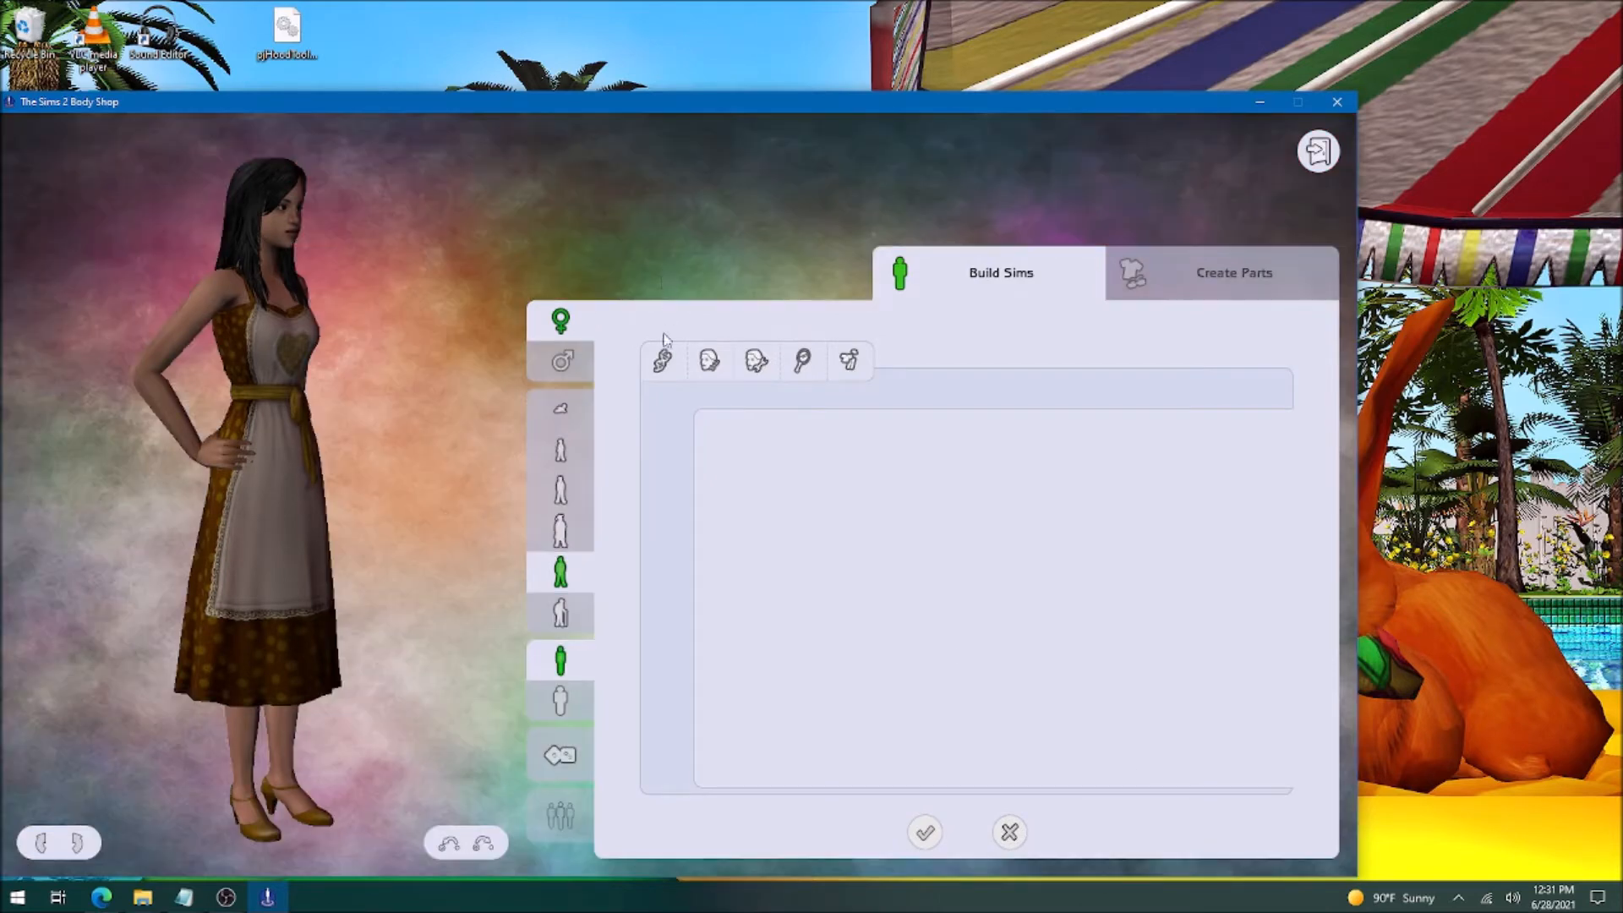
{"action": "left_click", "coordinate": [562, 361]}
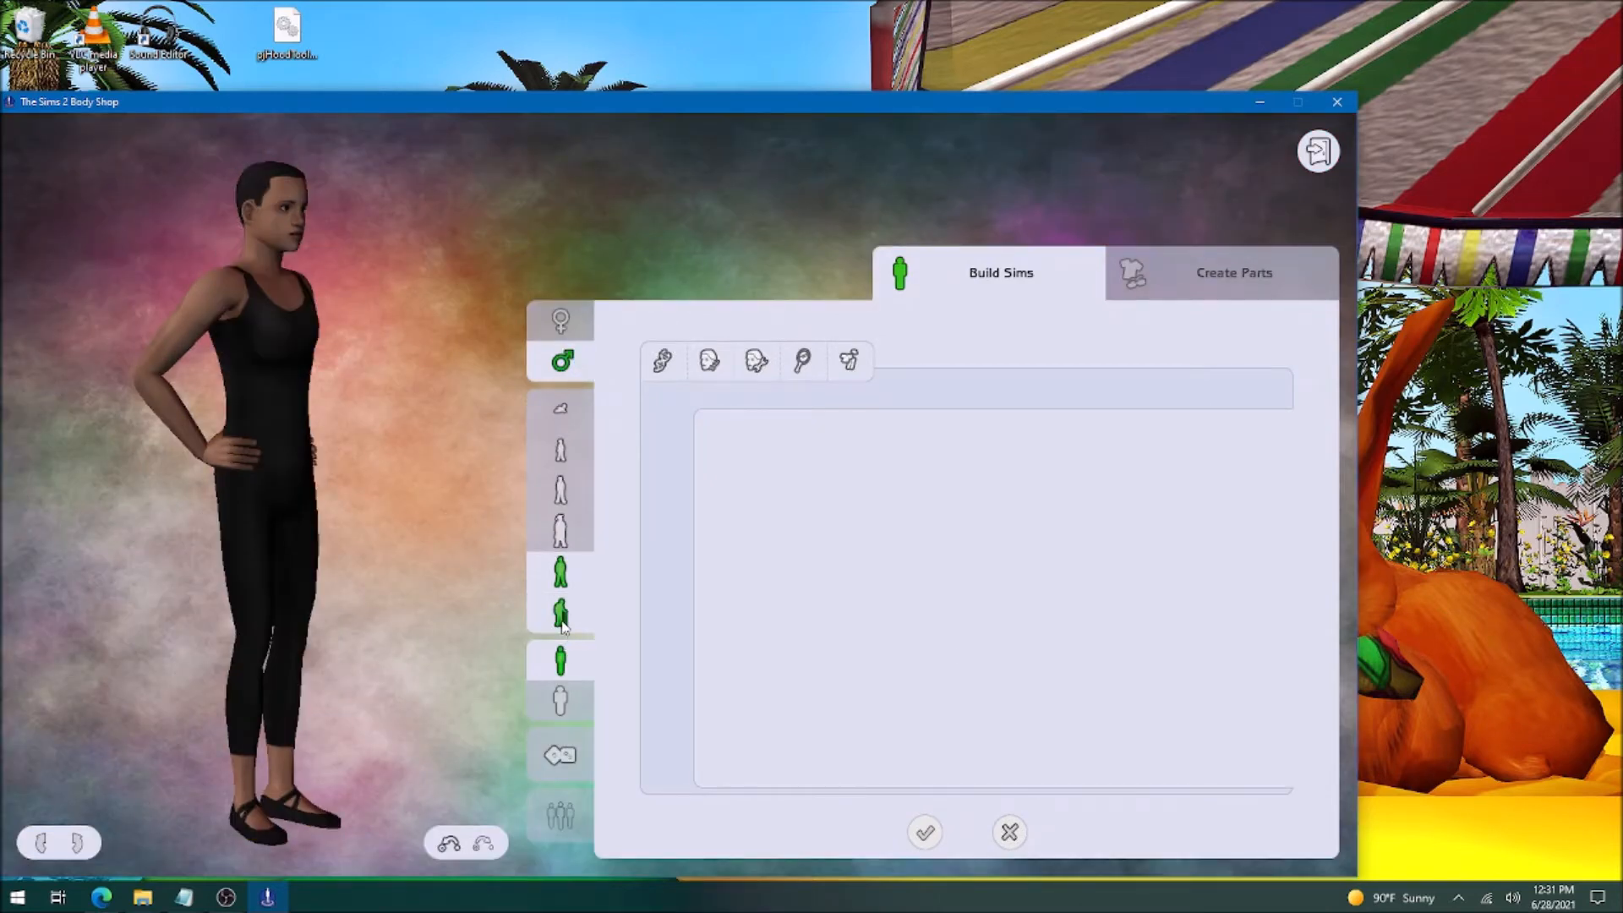
{"action": "left_click", "coordinate": [562, 621]}
{"action": "left_click", "coordinate": [847, 362]}
{"action": "left_click", "coordinate": [664, 426]}
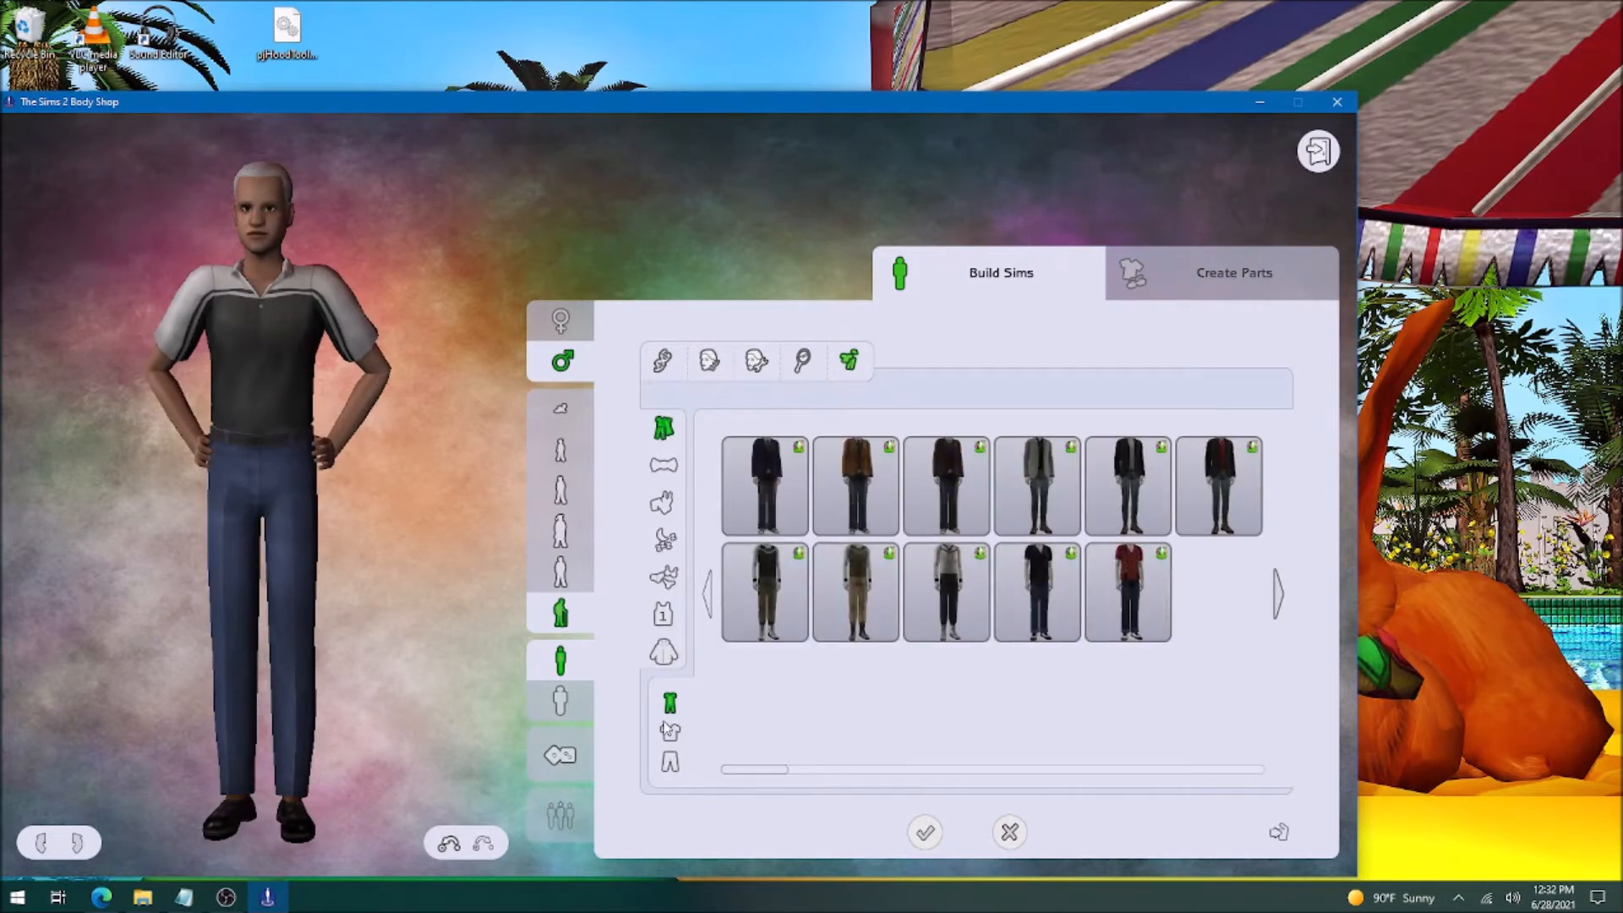
{"action": "left_click", "coordinate": [776, 514]}
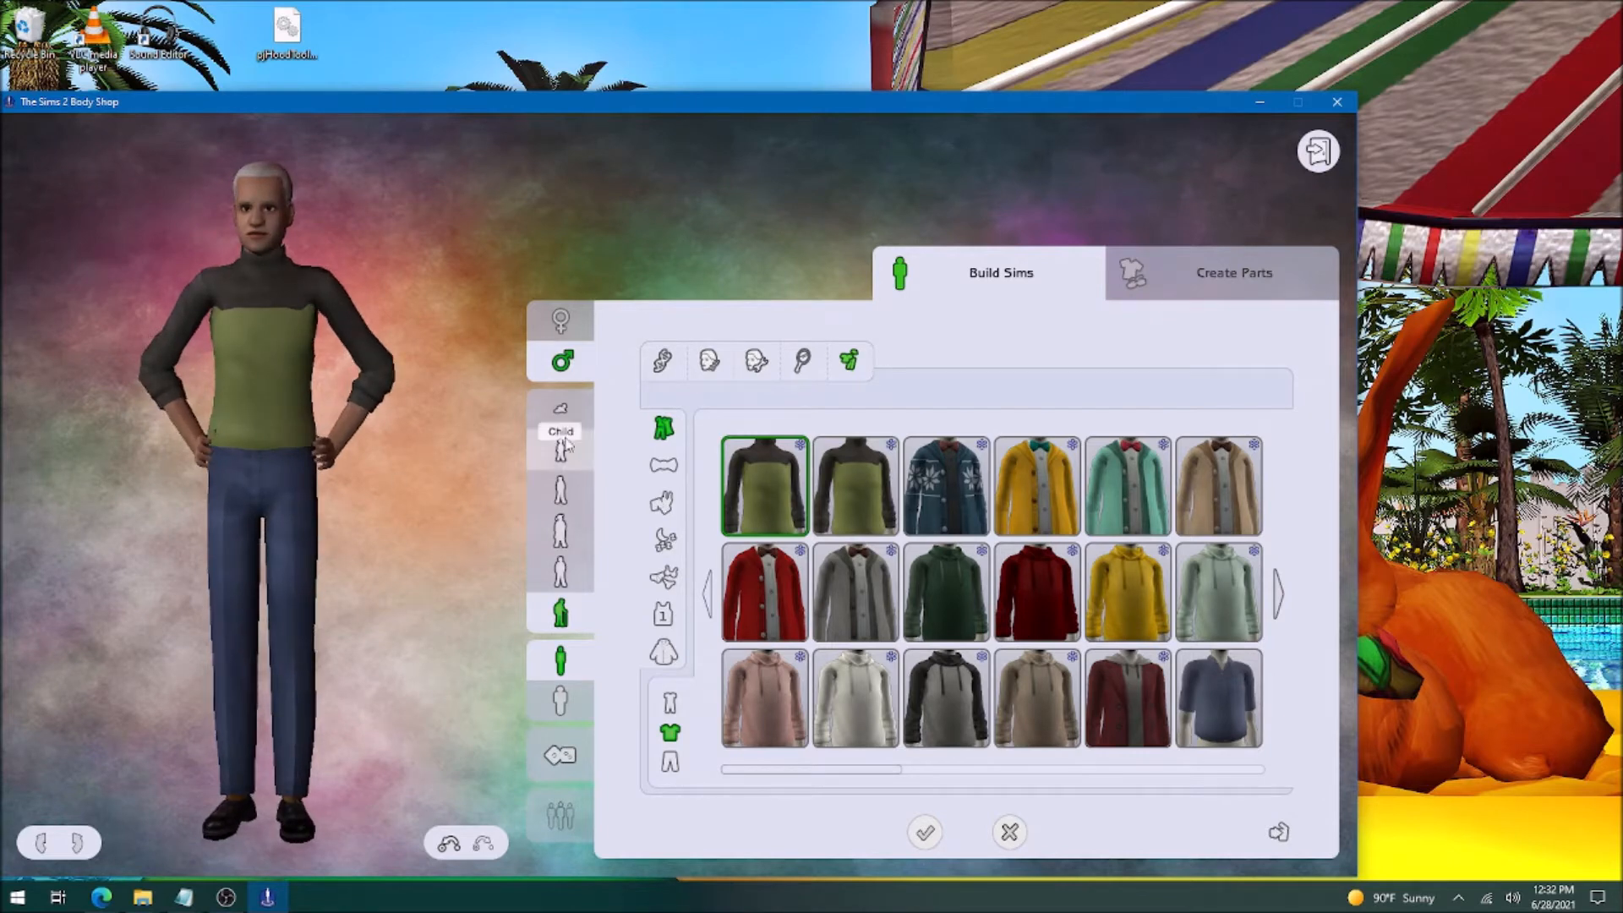
Switch the Sim to teen male, try on both green-and-gray turtlenecks, and check the fit on the fat body shape.
{"action": "left_click", "coordinate": [579, 498]}
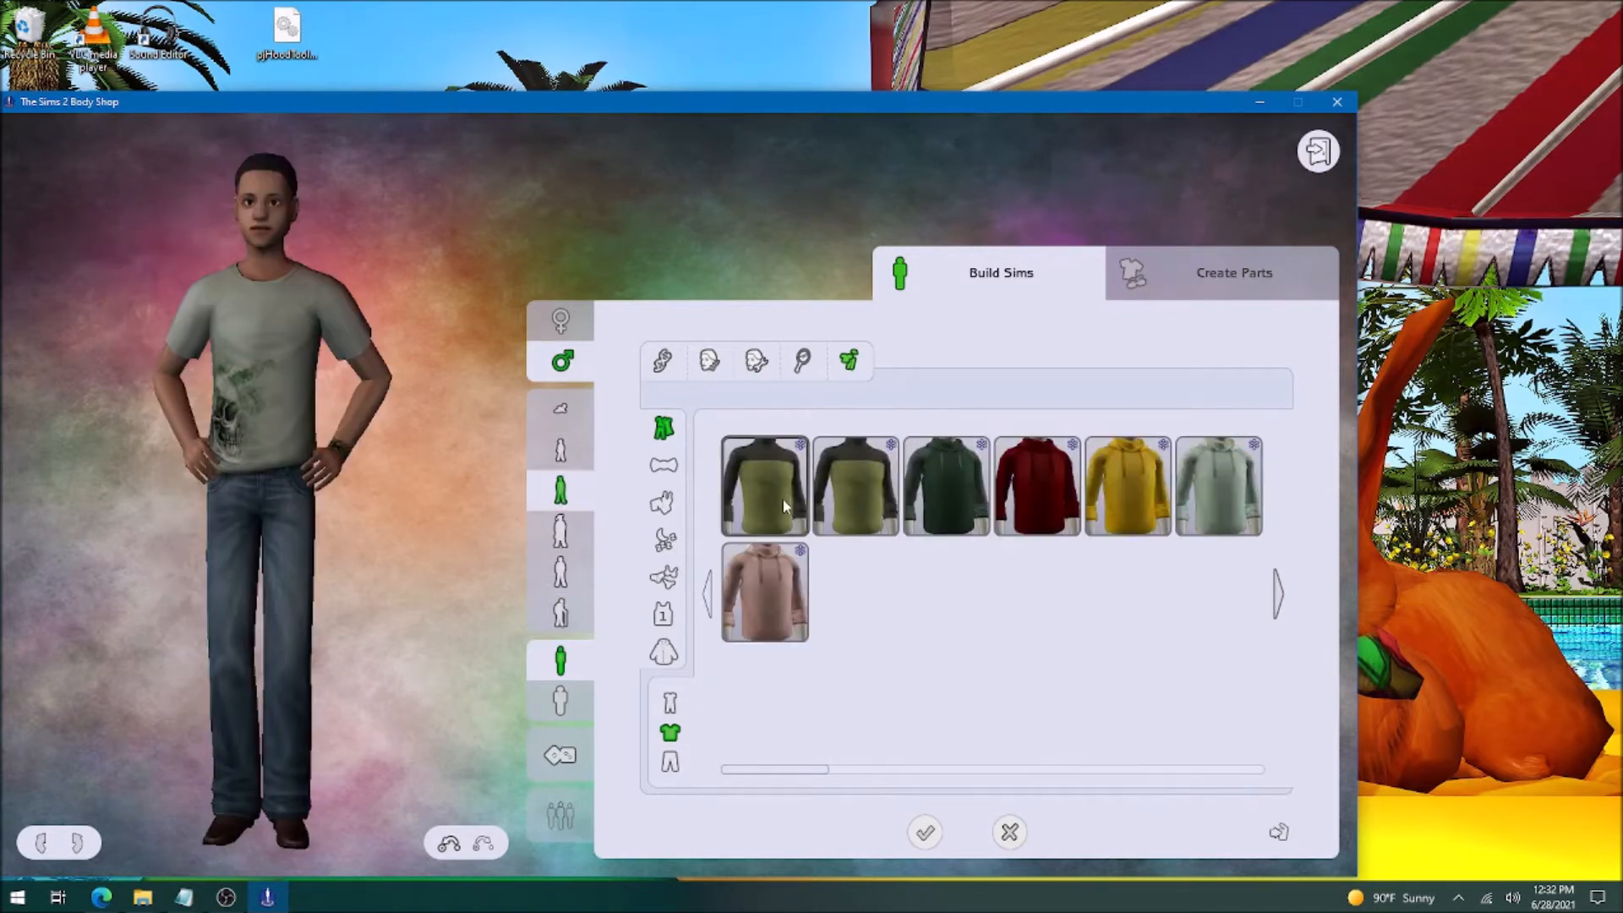
{"action": "left_click", "coordinate": [838, 500]}
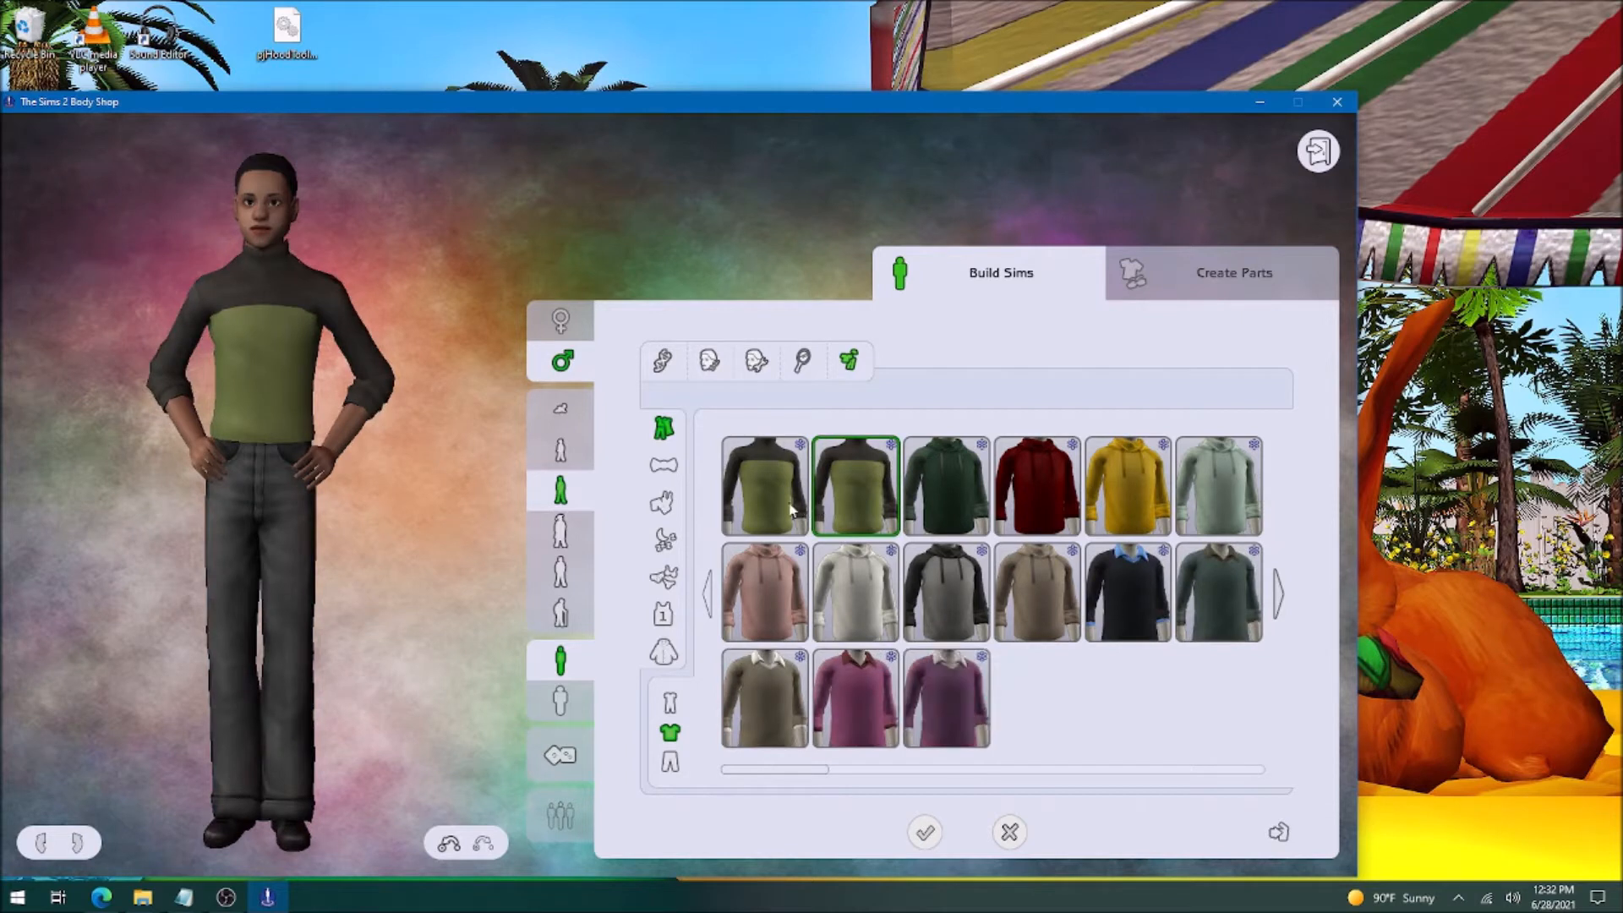
{"action": "left_click", "coordinate": [745, 508]}
{"action": "left_click_drag", "start_coordinate": [204, 440], "coordinate": [245, 431]}
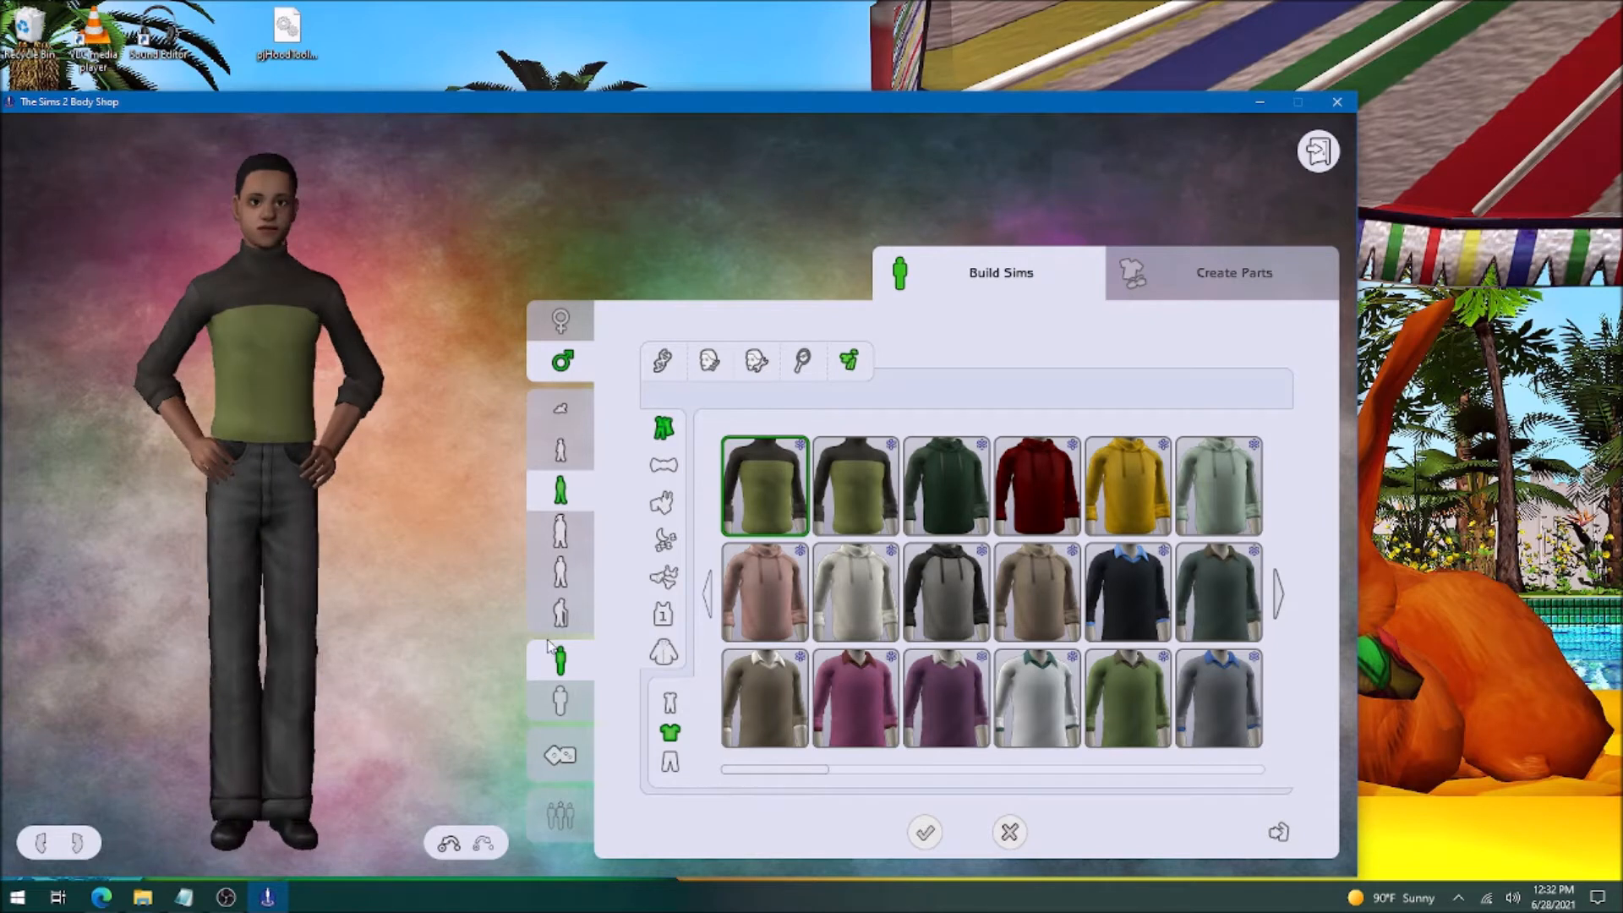
{"action": "left_click", "coordinate": [560, 700]}
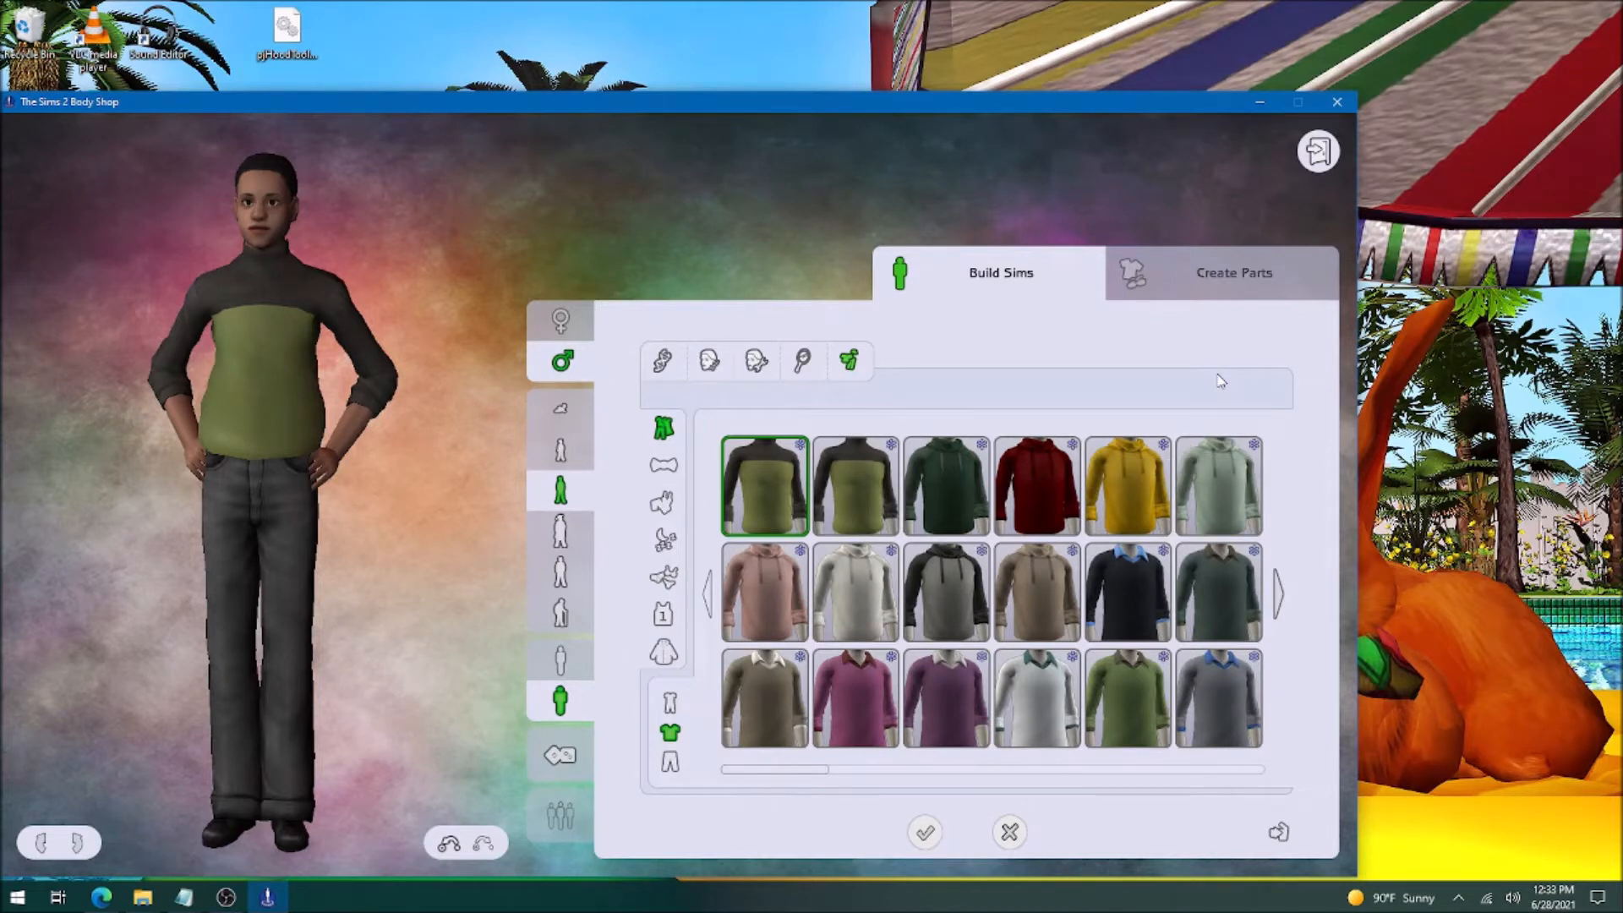
Start a new clothing project in Create Parts and show the male everyday tops.
{"action": "left_click", "coordinate": [1200, 290]}
{"action": "left_click", "coordinate": [642, 485]}
{"action": "left_click", "coordinate": [974, 536]}
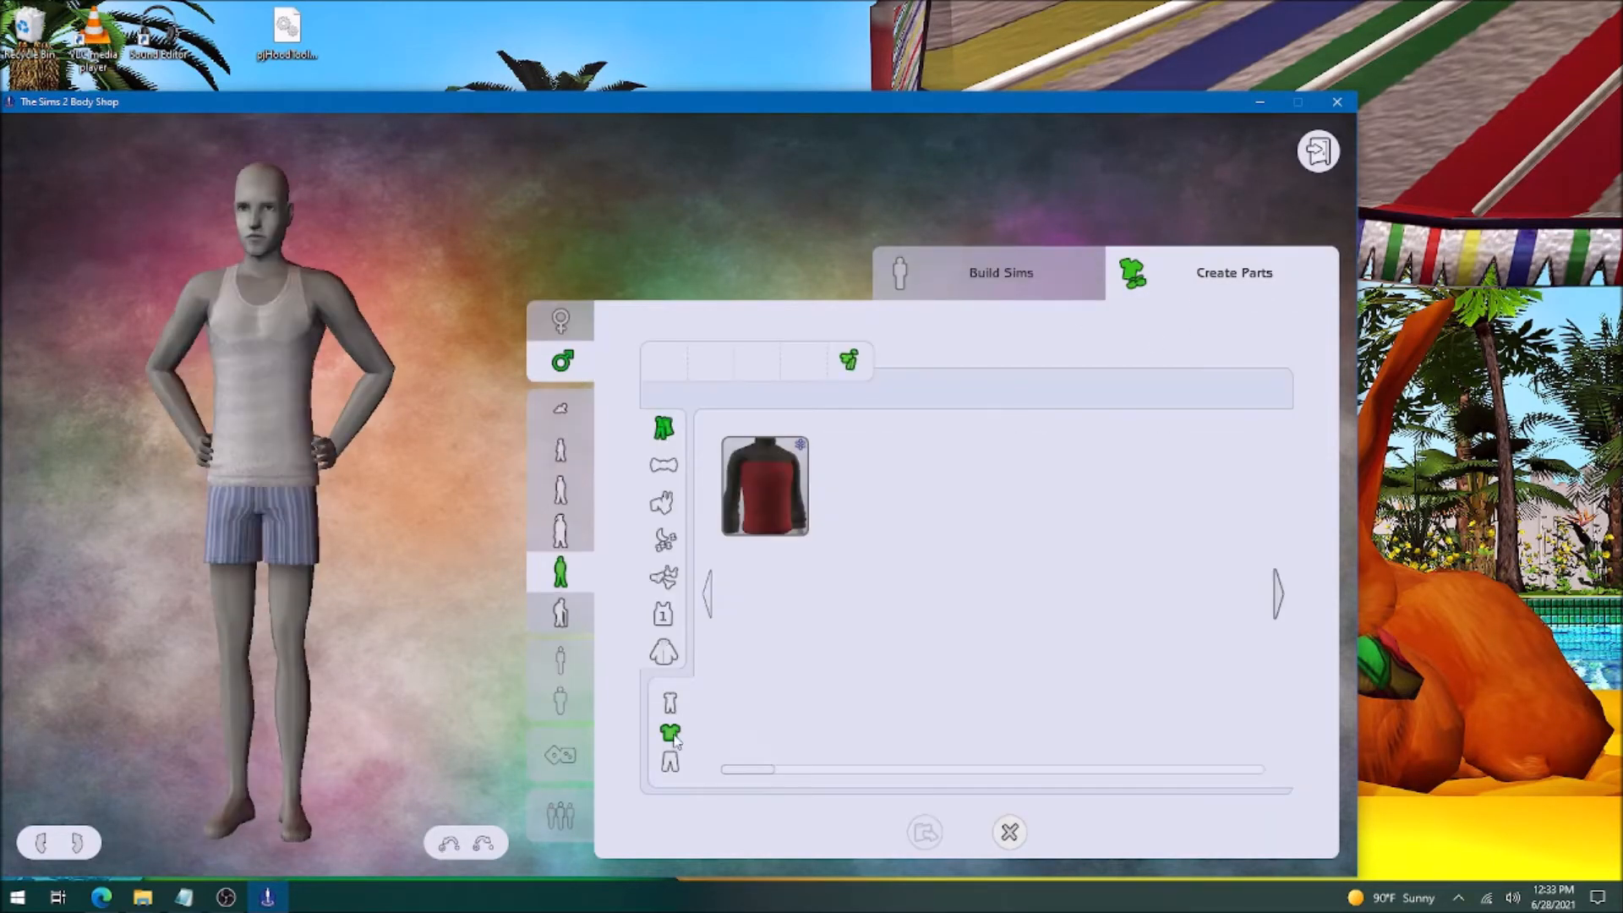
{"action": "left_click", "coordinate": [670, 732]}
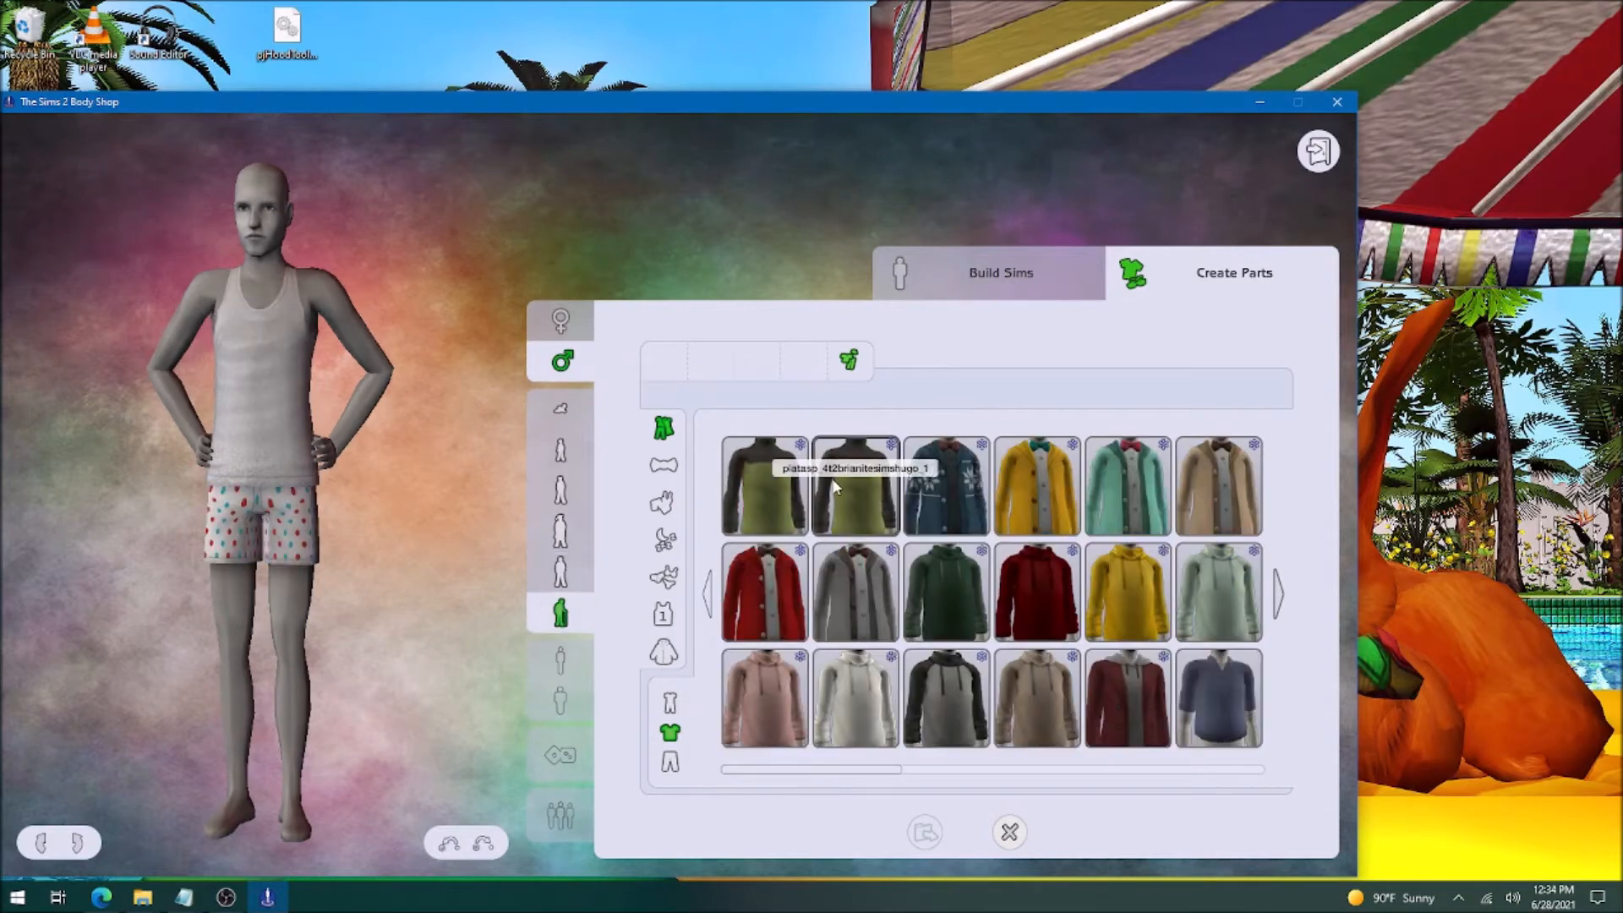
Export the elder male's green-and-gray turtleneck as a new project and import it to the game.
{"action": "left_click", "coordinate": [834, 487]}
{"action": "type", "text": "hugo8YQ"}
{"action": "key", "text": "Return"}
{"action": "left_click", "coordinate": [925, 831]}
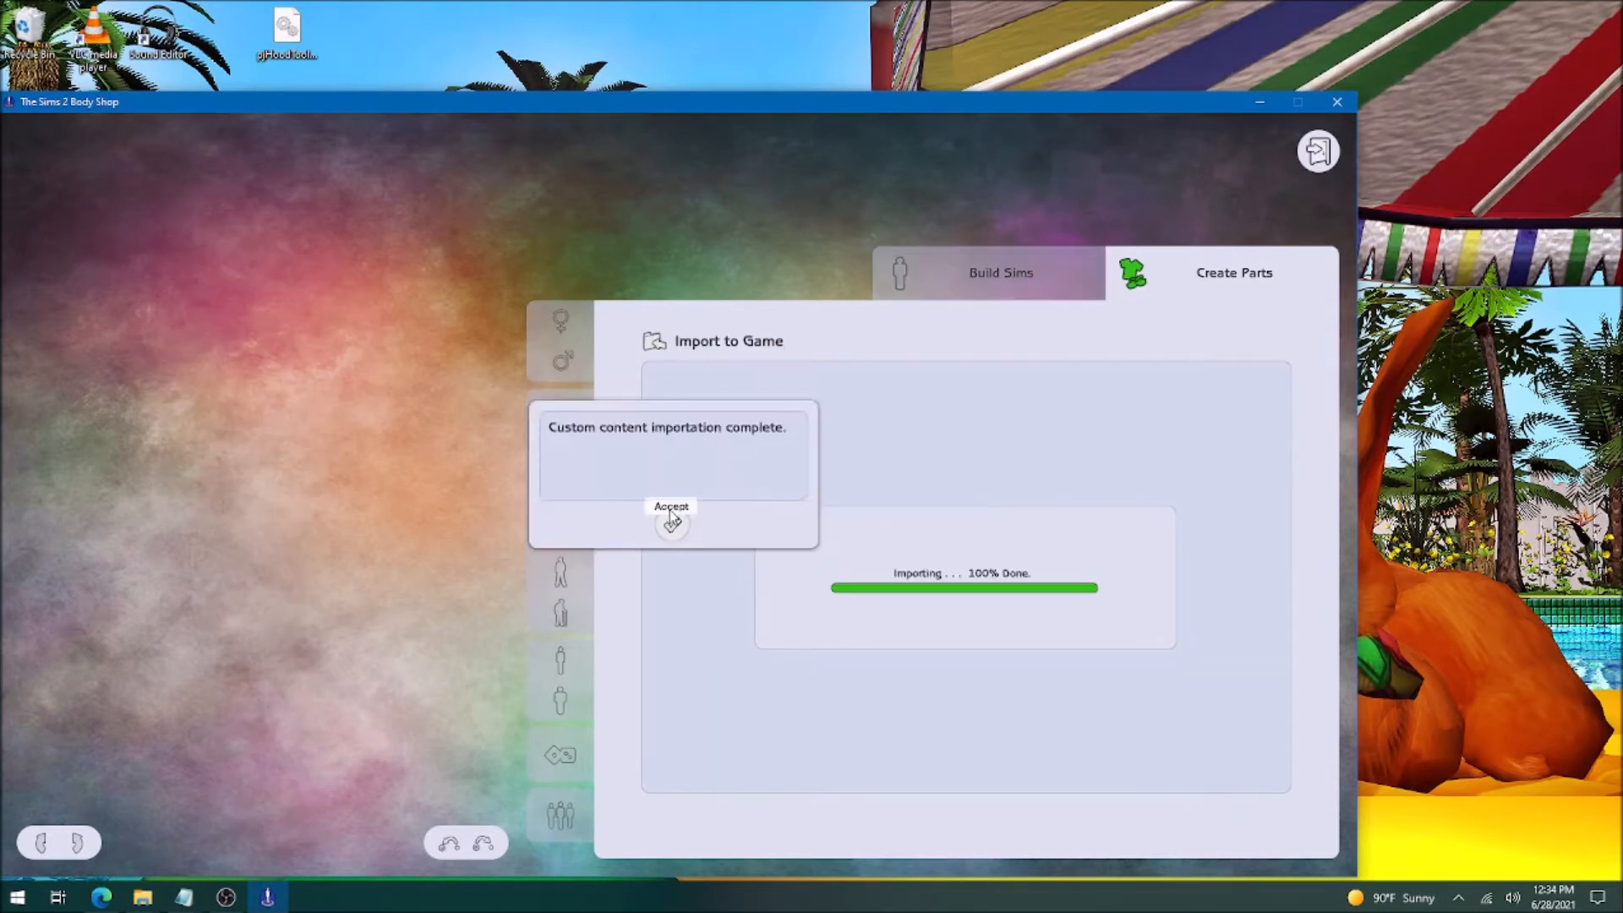
{"action": "left_click", "coordinate": [671, 517]}
Export the first elder male everyday top as project hugoEM2 and import it to the game.
{"action": "left_click", "coordinate": [560, 608]}
{"action": "left_click", "coordinate": [663, 430]}
{"action": "left_click", "coordinate": [668, 733]}
{"action": "left_click", "coordinate": [777, 487]}
{"action": "left_click", "coordinate": [927, 833]}
{"action": "left_click", "coordinate": [869, 574]}
{"action": "type", "text": "hugoEM2"}
{"action": "left_click", "coordinate": [924, 832]}
{"action": "left_click", "coordinate": [672, 524]}
Export another copy of the elder turtleneck with the number 5 in its name and import it to the game.
{"action": "key", "text": "BackSpace"}
{"action": "type", "text": "5"}
{"action": "left_click", "coordinate": [925, 832]}
{"action": "left_click", "coordinate": [925, 832]}
{"action": "left_click", "coordinate": [672, 519]}
Leave the clothing selection, reopen a parts project, and import it to the game with 5 in its tooltip.
{"action": "left_click", "coordinate": [1009, 832]}
{"action": "left_click", "coordinate": [965, 832]}
{"action": "left_click", "coordinate": [963, 624]}
{"action": "left_click", "coordinate": [955, 461]}
{"action": "left_click", "coordinate": [924, 832]}
{"action": "left_click", "coordinate": [869, 752]}
{"action": "type", "text": "5"}
{"action": "left_click", "coordinate": [924, 831]}
{"action": "left_click", "coordinate": [675, 521]}
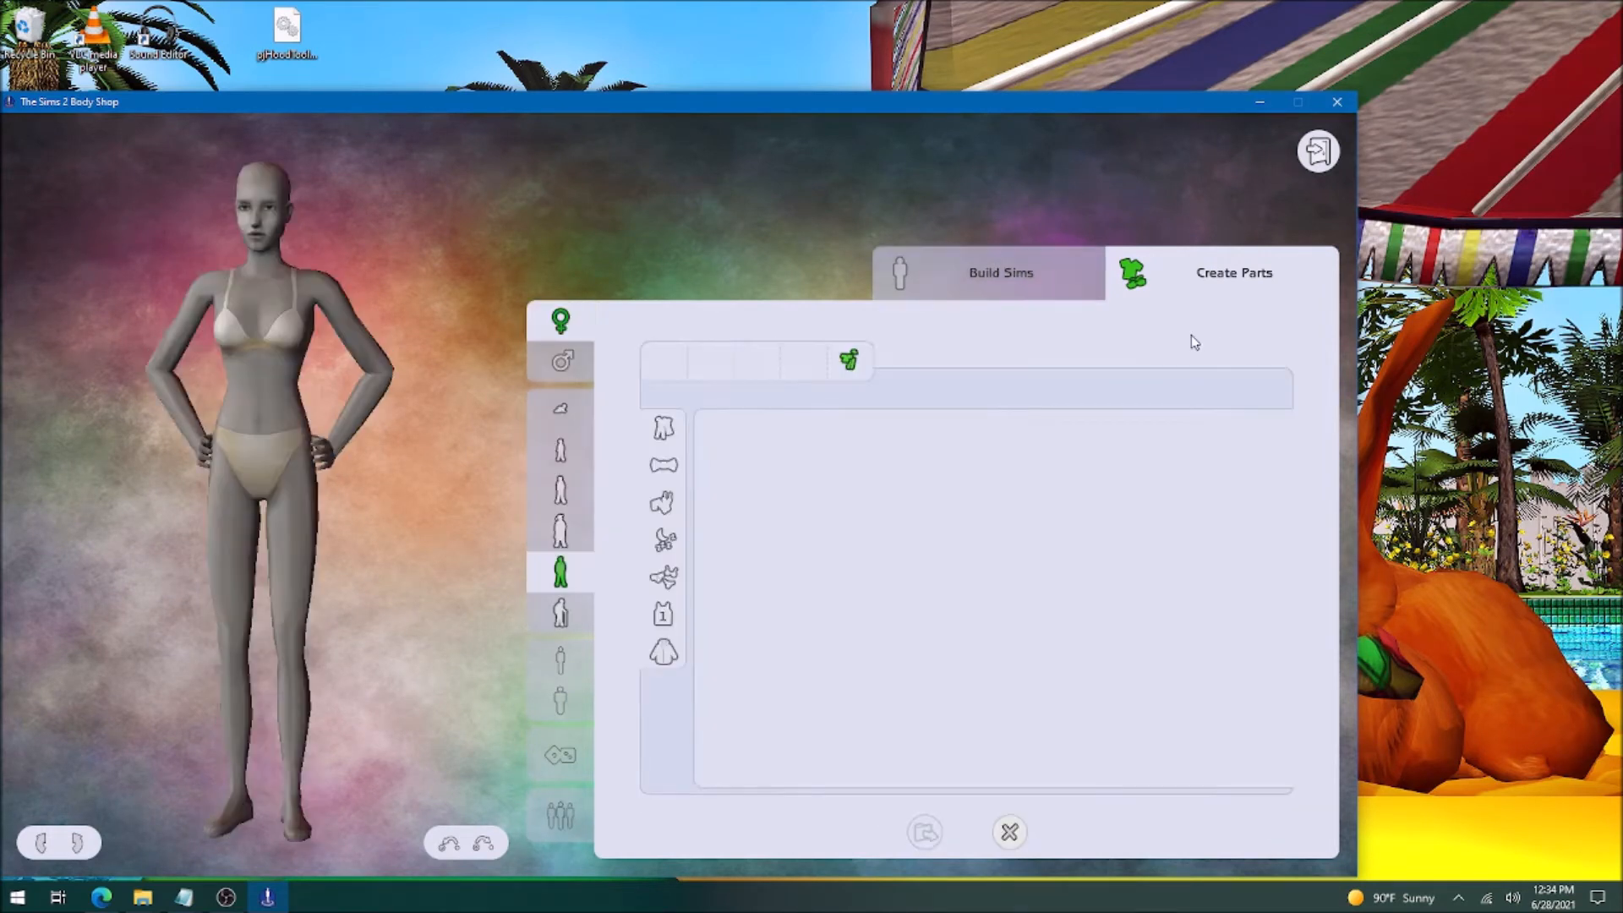
Export the elder male turtleneck with the dark trousers as a copy numbered 5 and import it to the game.
{"action": "left_click", "coordinate": [664, 429]}
{"action": "left_click", "coordinate": [562, 361]}
{"action": "left_click", "coordinate": [560, 613]}
{"action": "left_click", "coordinate": [669, 733]}
{"action": "left_click", "coordinate": [765, 486]}
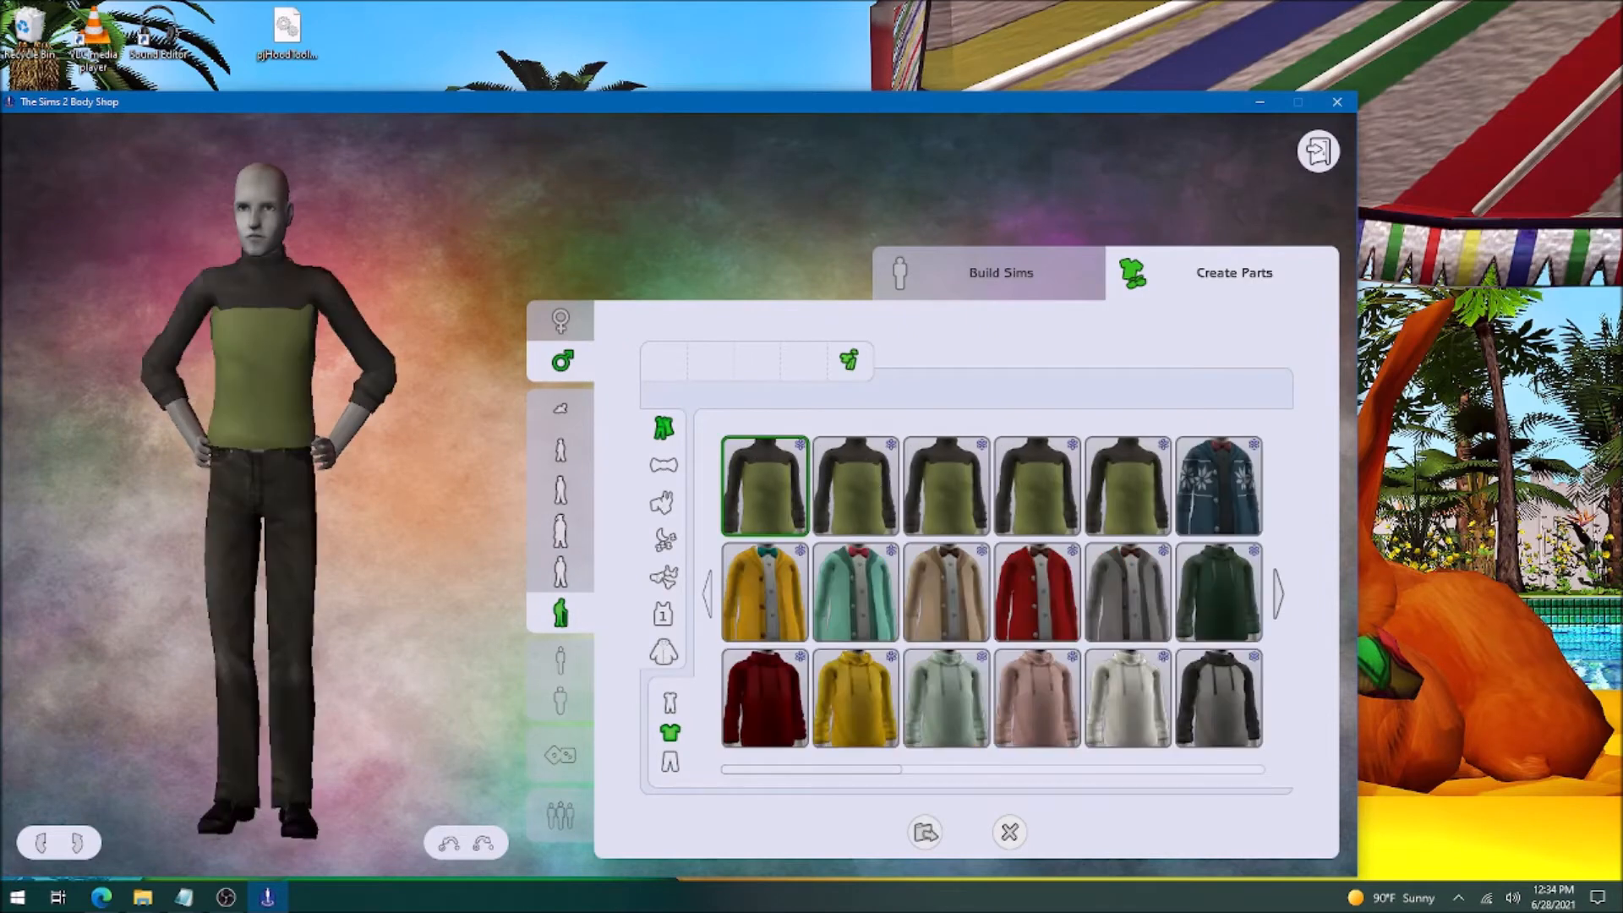
{"action": "left_click", "coordinate": [925, 831]}
{"action": "type", "text": "5"}
{"action": "left_click", "coordinate": [925, 832]}
{"action": "left_click", "coordinate": [925, 832]}
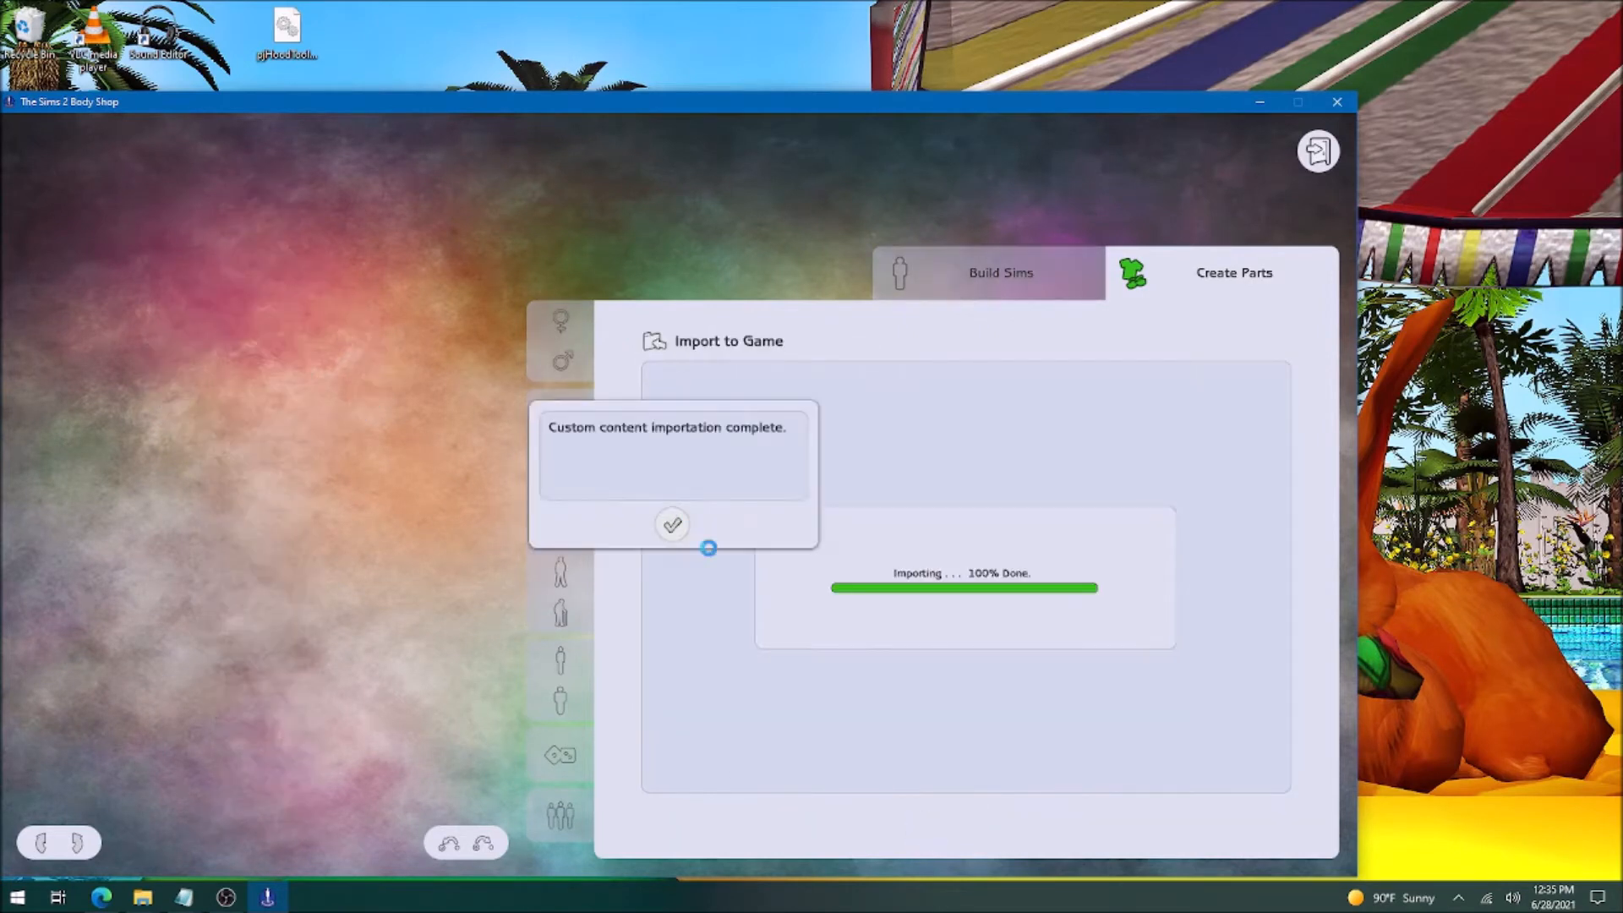
{"action": "left_click", "coordinate": [675, 524]}
Export the first elder turtleneck as a copy numbered 6 and import it to the game.
{"action": "left_click", "coordinate": [562, 361]}
{"action": "left_click", "coordinate": [664, 429]}
{"action": "left_click", "coordinate": [669, 732]}
{"action": "left_click", "coordinate": [764, 486]}
{"action": "left_click", "coordinate": [925, 832]}
{"action": "type", "text": "6"}
{"action": "left_click", "coordinate": [924, 831]}
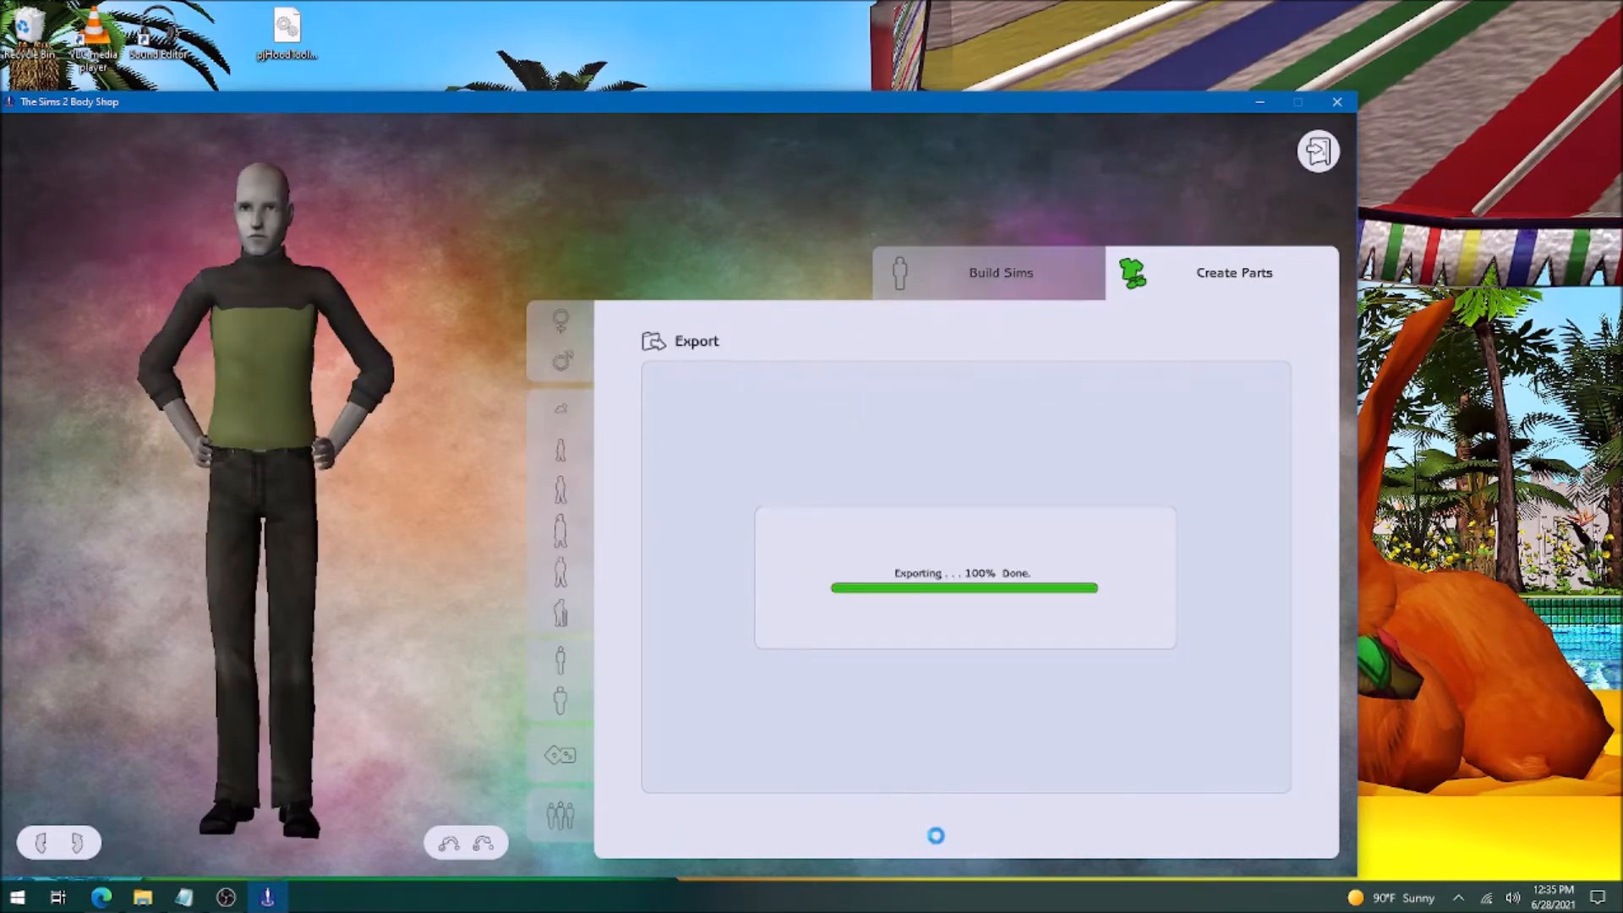
{"action": "left_click", "coordinate": [925, 831]}
{"action": "left_click", "coordinate": [676, 523]}
Return to the elder male everyday tops, export the first turtleneck once more, and import that copy to the game.
{"action": "left_click", "coordinate": [560, 320]}
{"action": "left_click", "coordinate": [560, 572]}
{"action": "left_click", "coordinate": [664, 428]}
{"action": "left_click", "coordinate": [562, 361]}
{"action": "left_click", "coordinate": [561, 613]}
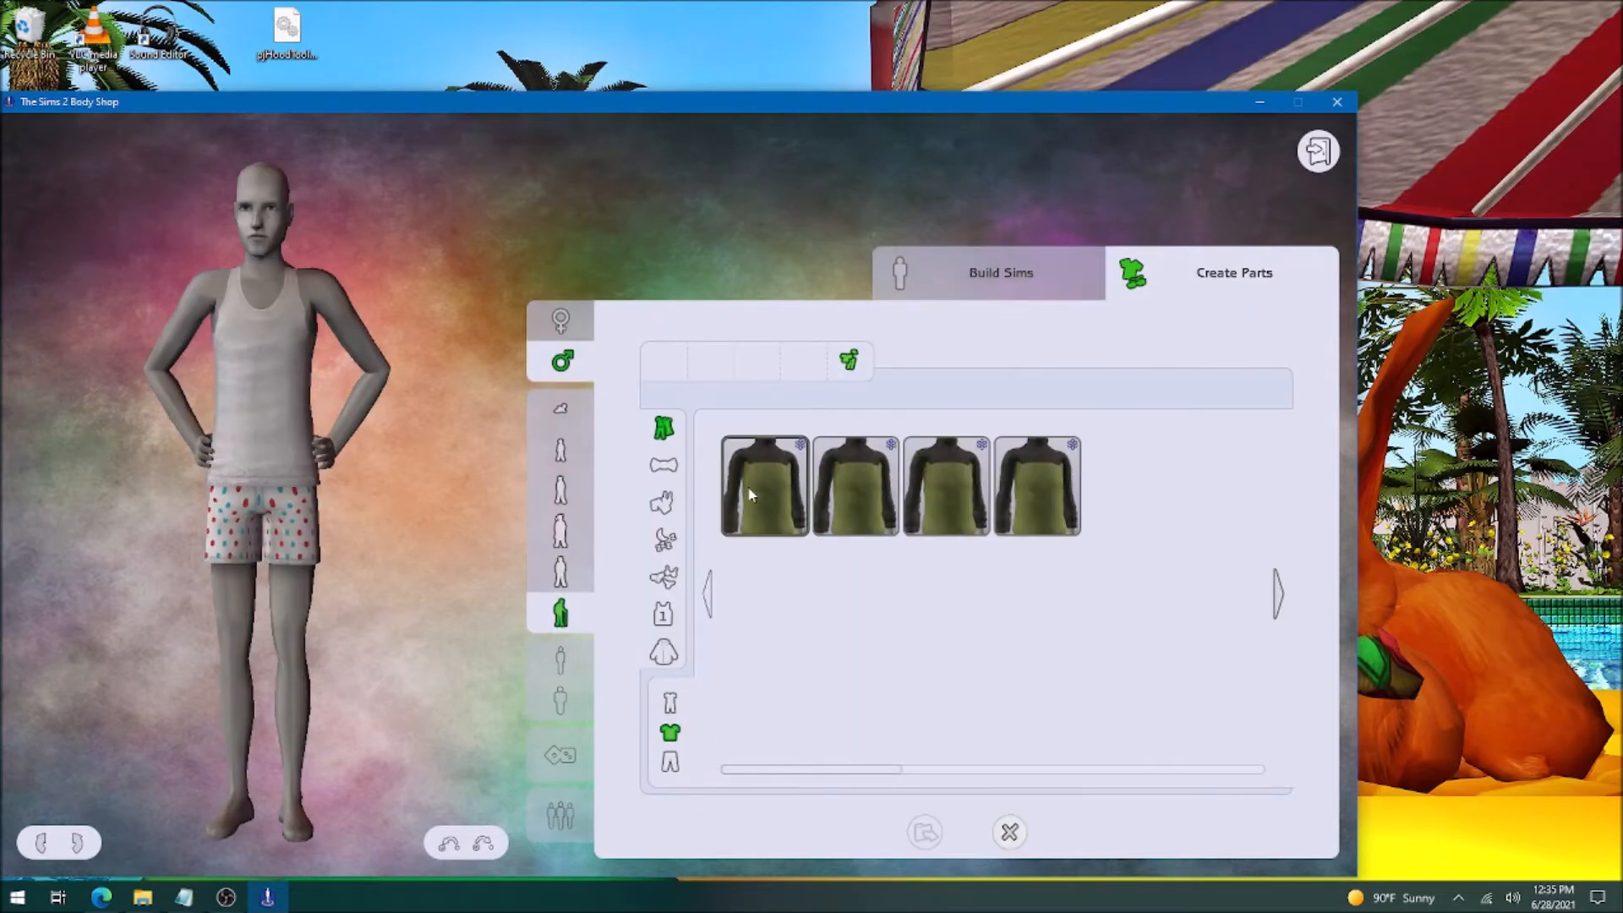
{"action": "left_click", "coordinate": [765, 486]}
{"action": "left_click", "coordinate": [924, 832]}
{"action": "type", "text": "h"}
{"action": "left_click", "coordinate": [925, 831]}
{"action": "left_click", "coordinate": [925, 831]}
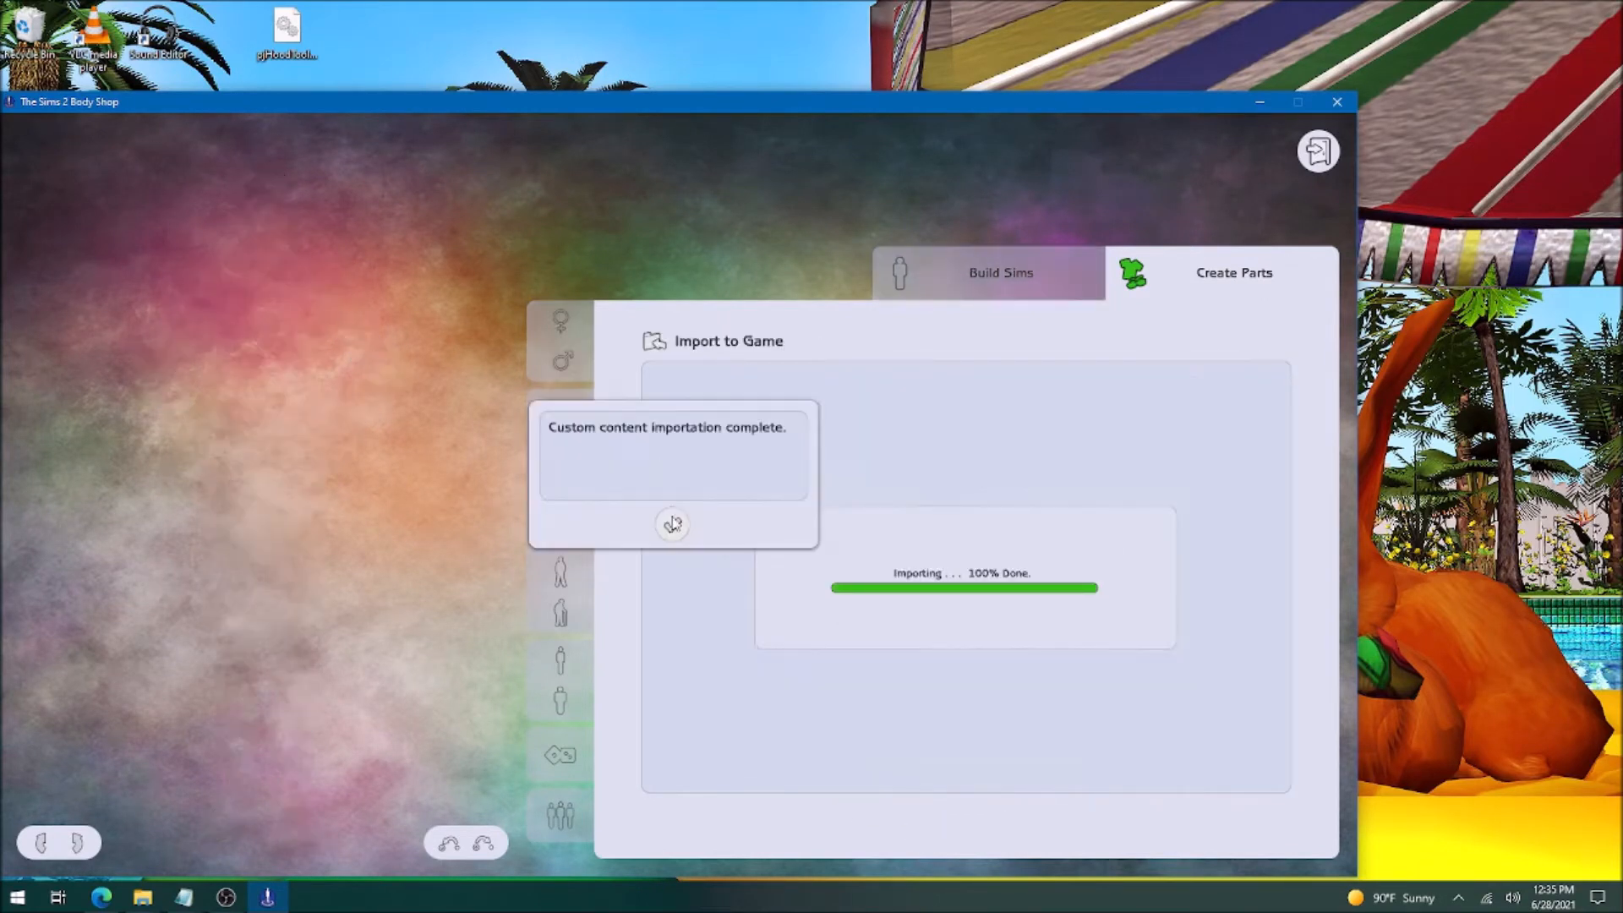
{"action": "left_click", "coordinate": [672, 525]}
Export the elder male's first turtleneck as project hugoEM8, give it a tooltip, and import it to the game.
{"action": "left_click", "coordinate": [561, 613]}
{"action": "left_click", "coordinate": [765, 486]}
{"action": "left_click", "coordinate": [924, 832]}
{"action": "left_click", "coordinate": [896, 575]}
{"action": "type", "text": "hugoEM8"}
{"action": "left_click", "coordinate": [924, 832]}
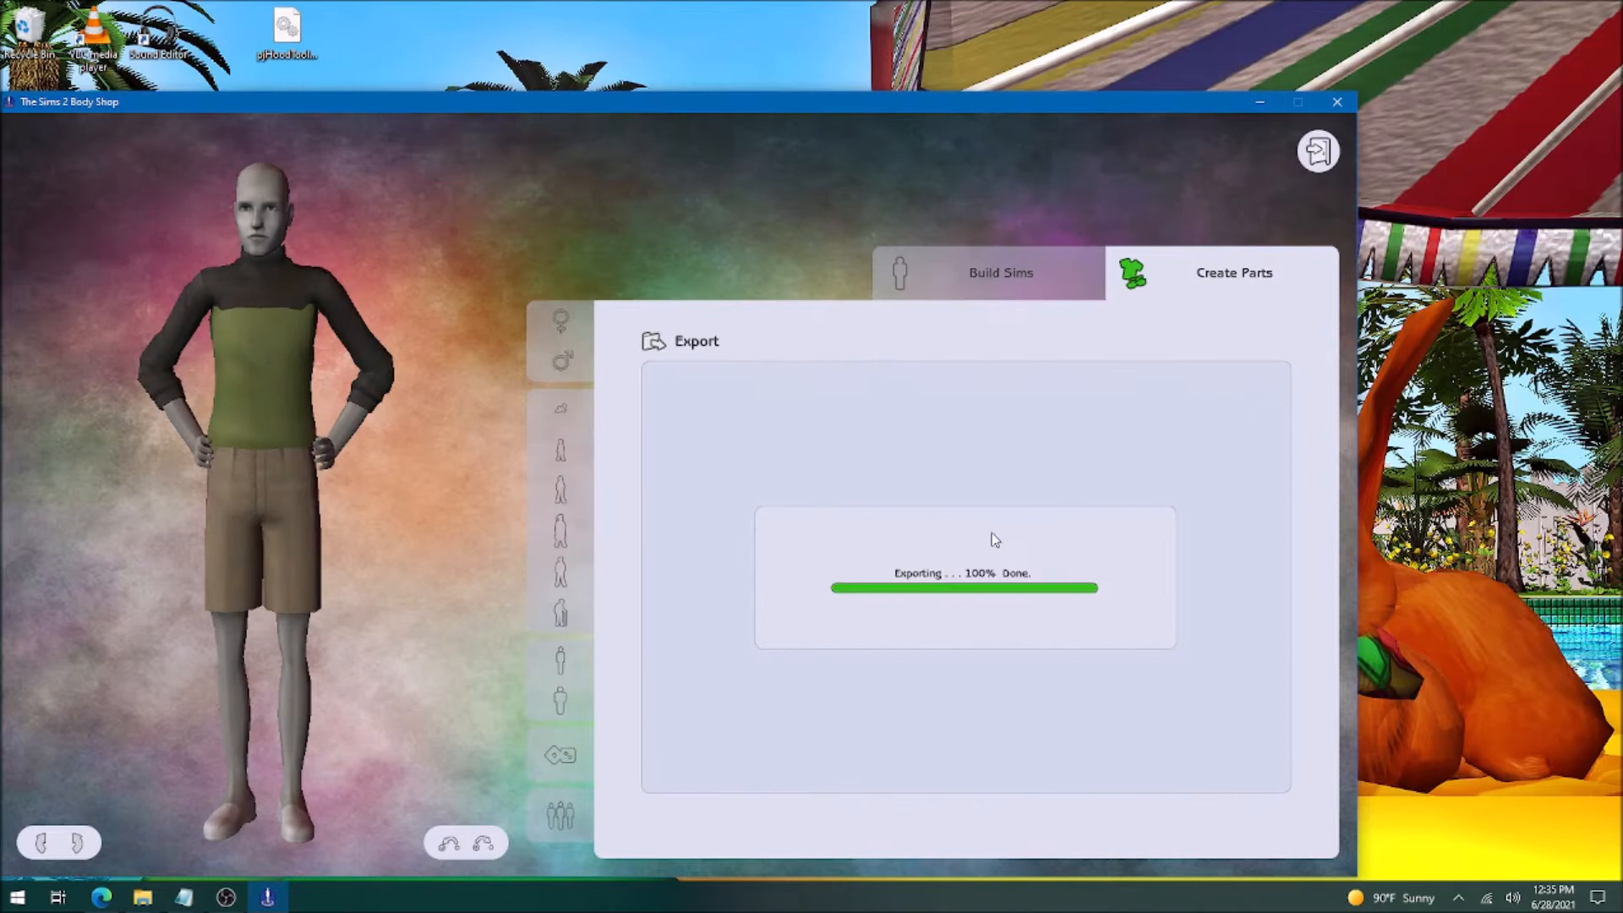
{"action": "left_click", "coordinate": [947, 748]}
{"action": "type", "text": "e"}
{"action": "left_click", "coordinate": [924, 832]}
{"action": "left_click", "coordinate": [674, 524]}
Select the elder male's first green-and-gray turtleneck and export it as project hugorepoEM2.
{"action": "left_click", "coordinate": [562, 361]}
{"action": "left_click", "coordinate": [663, 429]}
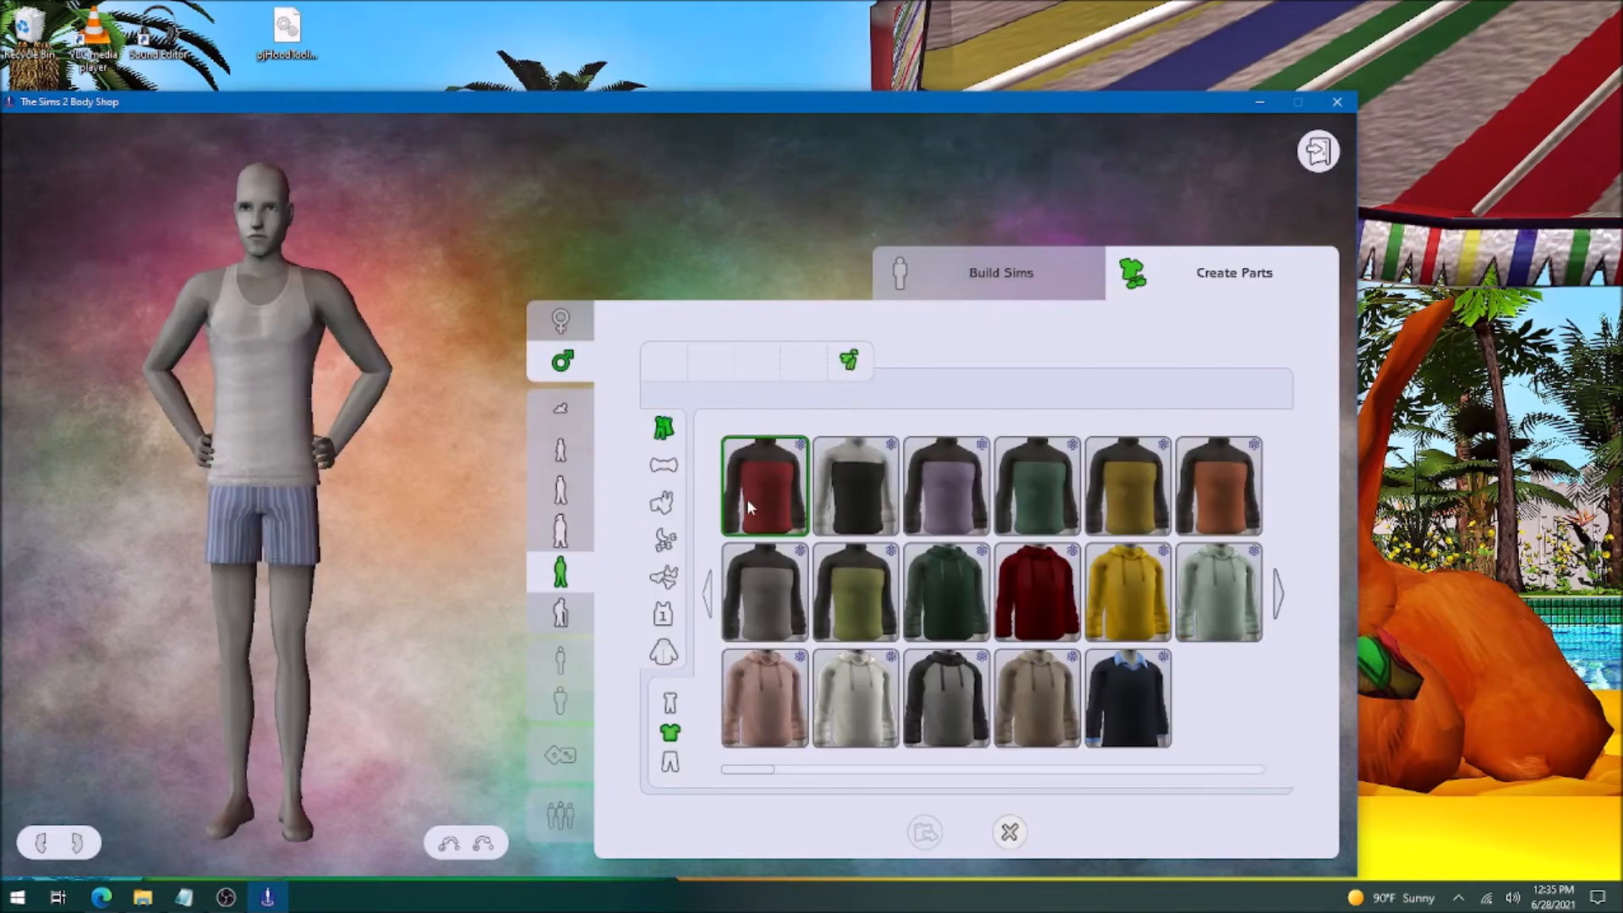
{"action": "left_click", "coordinate": [765, 486]}
{"action": "left_click", "coordinate": [560, 612]}
{"action": "left_click", "coordinate": [765, 486]}
{"action": "left_click", "coordinate": [924, 831]}
{"action": "left_click", "coordinate": [920, 578]}
{"action": "type", "text": "hugorepoEM2"}
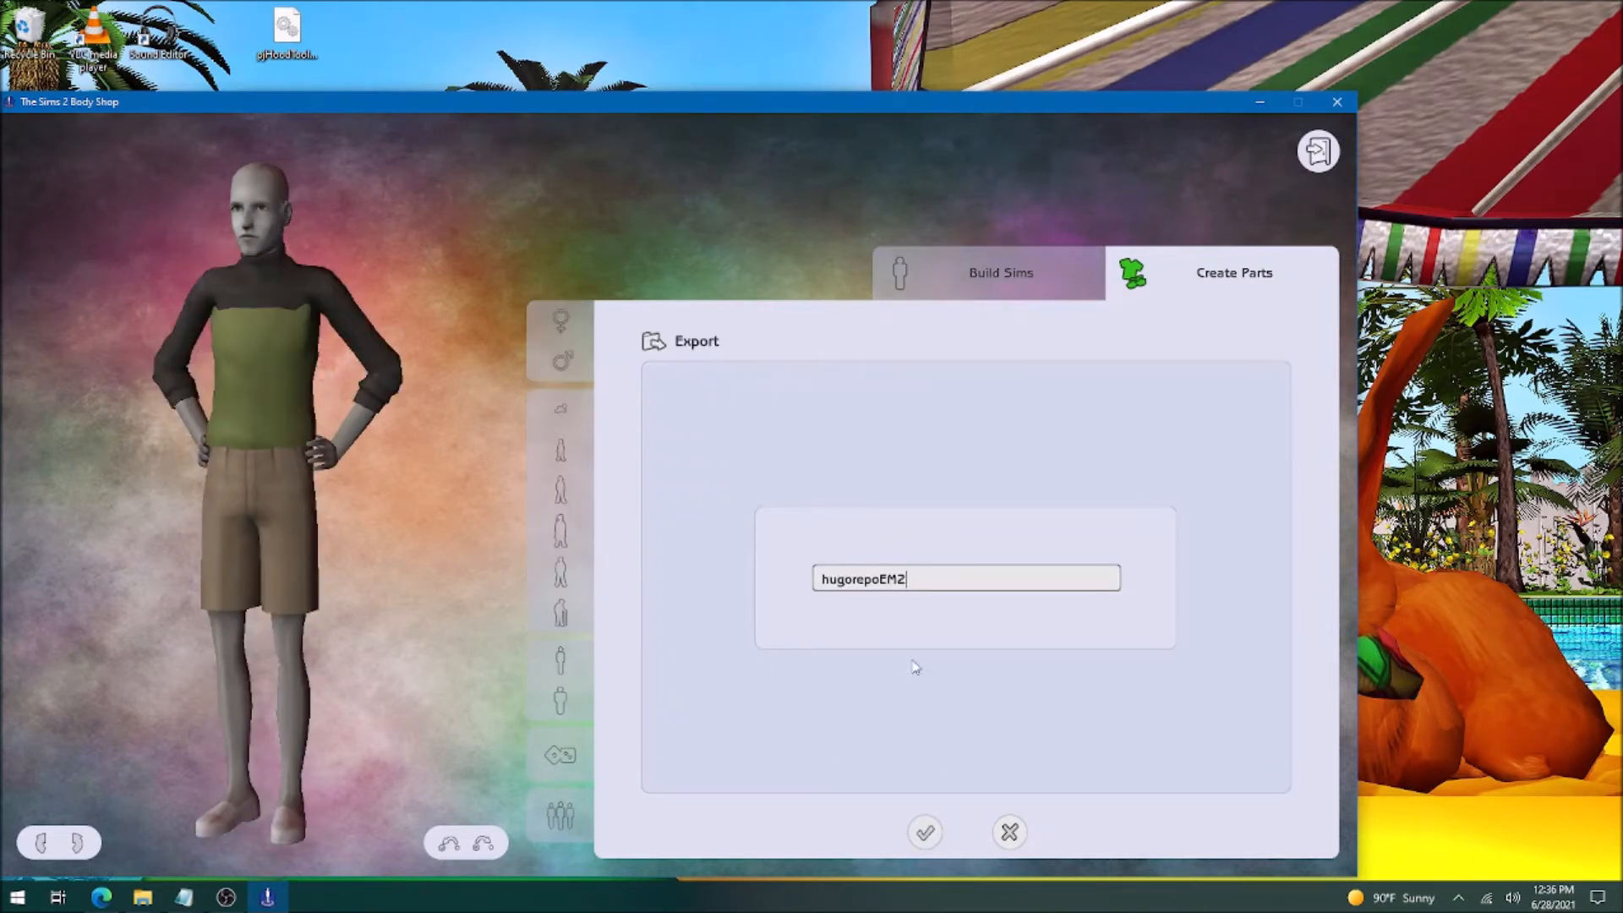
{"action": "left_click", "coordinate": [925, 831]}
Set the hugorepoEM2 project's tooltip to repo2 and import it to the game.
{"action": "left_click", "coordinate": [975, 751]}
{"action": "type", "text": "repo2"}
{"action": "left_click", "coordinate": [925, 831]}
{"action": "left_click", "coordinate": [672, 524]}
Export the elder turtleneck again under a name beginning with hugoEMr and import it to the game.
{"action": "left_click", "coordinate": [562, 361]}
{"action": "left_click", "coordinate": [561, 613]}
{"action": "left_click", "coordinate": [663, 428]}
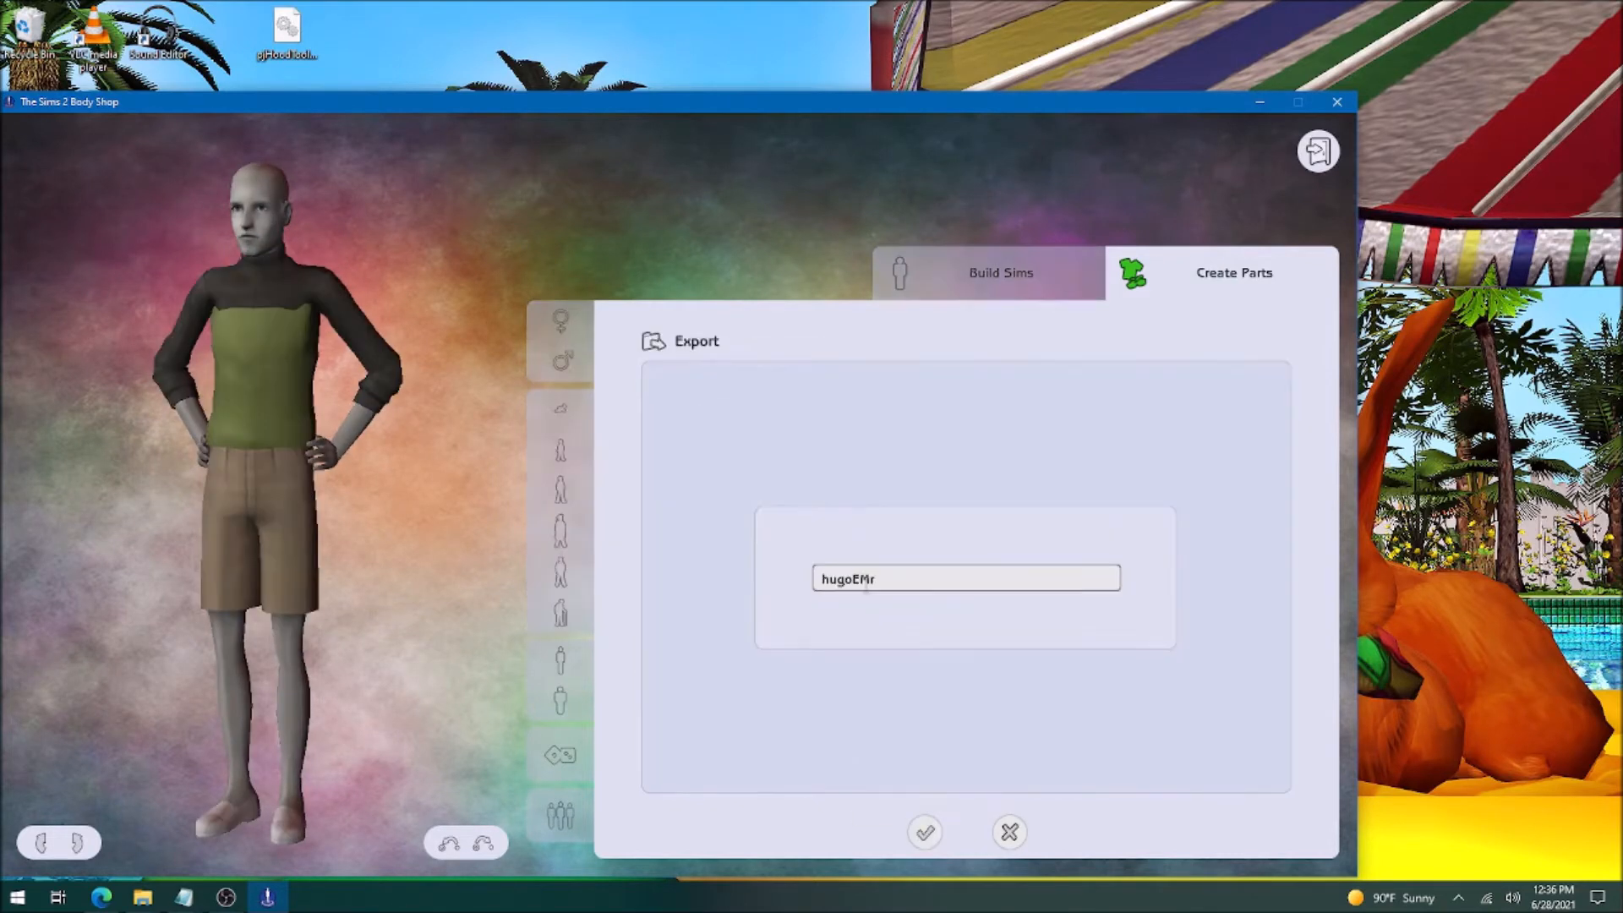
{"action": "left_click", "coordinate": [925, 832]}
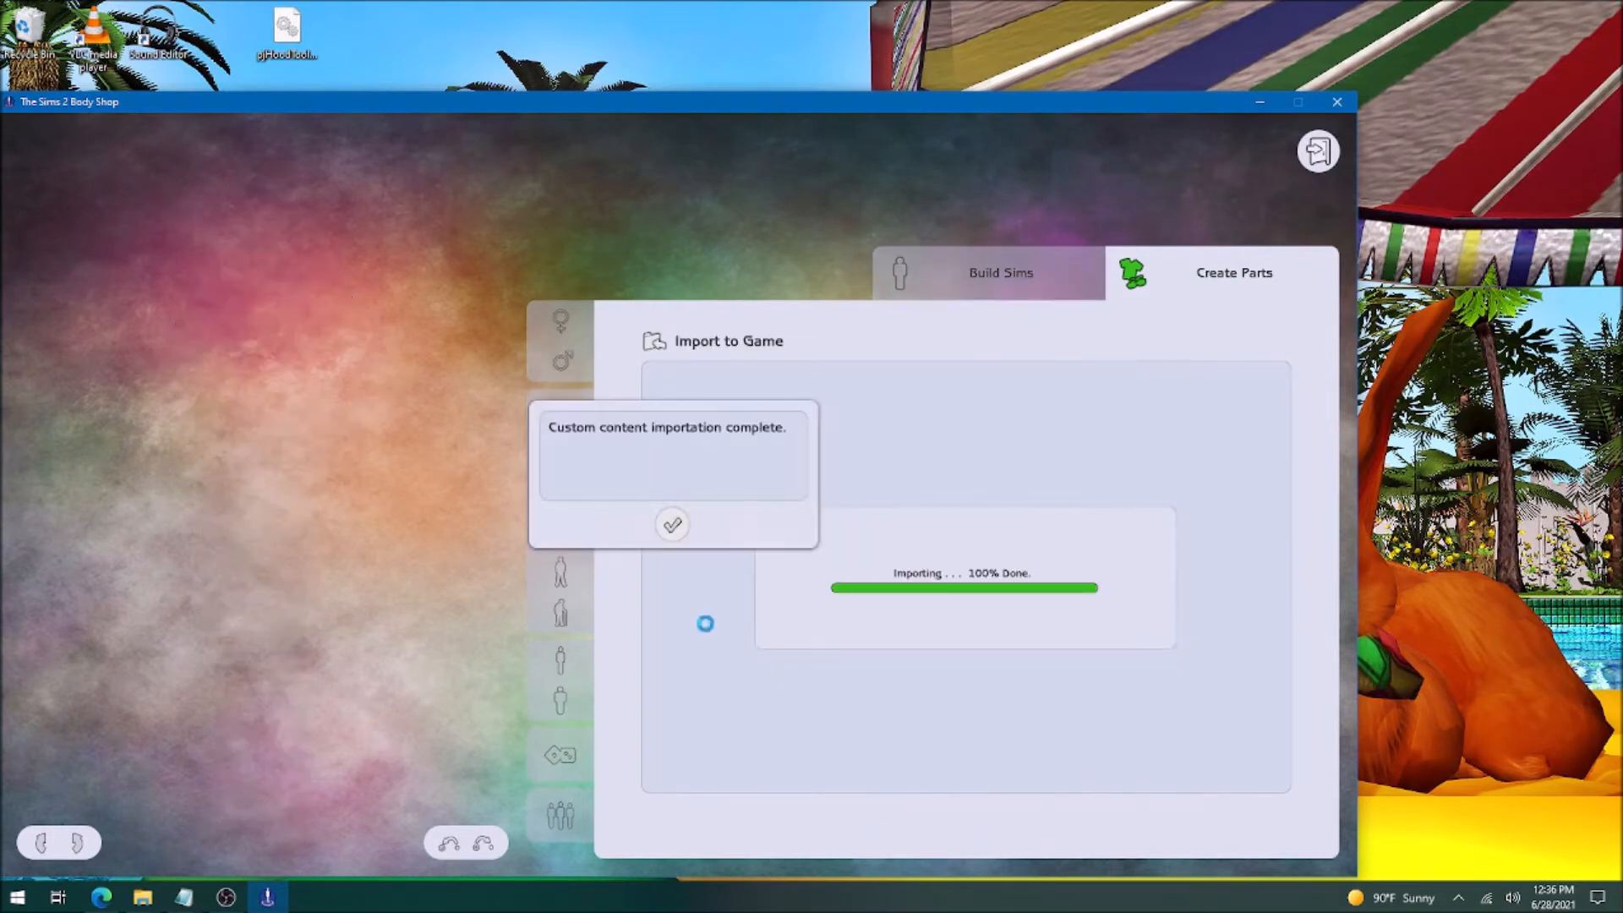
{"action": "left_click", "coordinate": [672, 524]}
Export the elder turtleneck as hugoEMrepo4 and again as a further hugoEM copy, importing each to the game.
{"action": "left_click", "coordinate": [562, 361]}
{"action": "left_click", "coordinate": [560, 569]}
{"action": "left_click", "coordinate": [560, 608]}
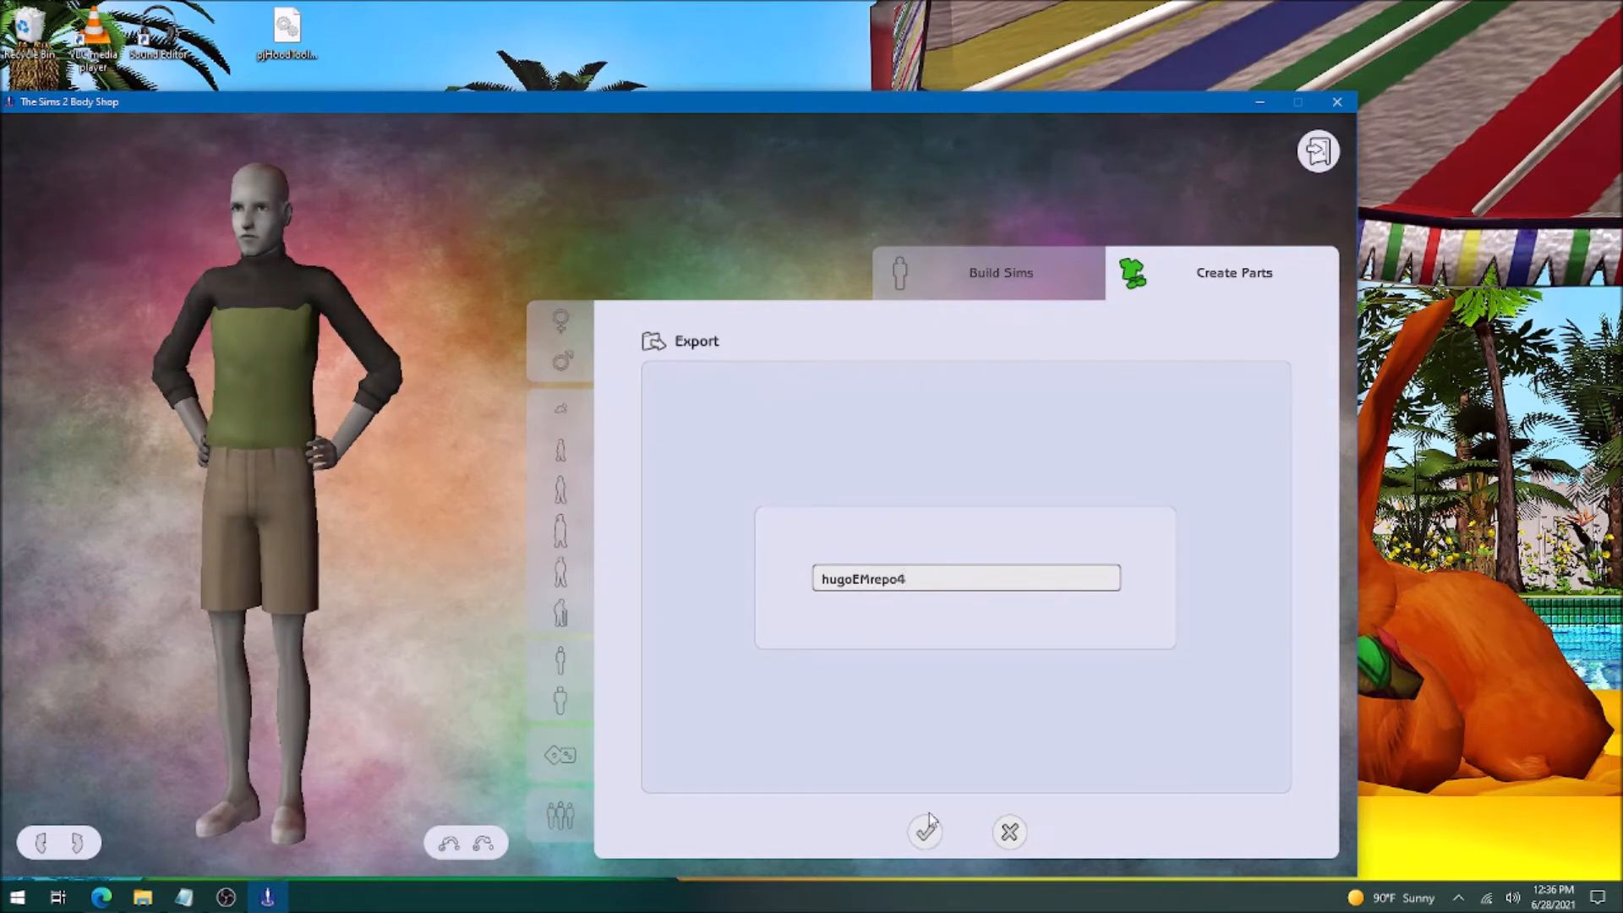
{"action": "left_click", "coordinate": [925, 832]}
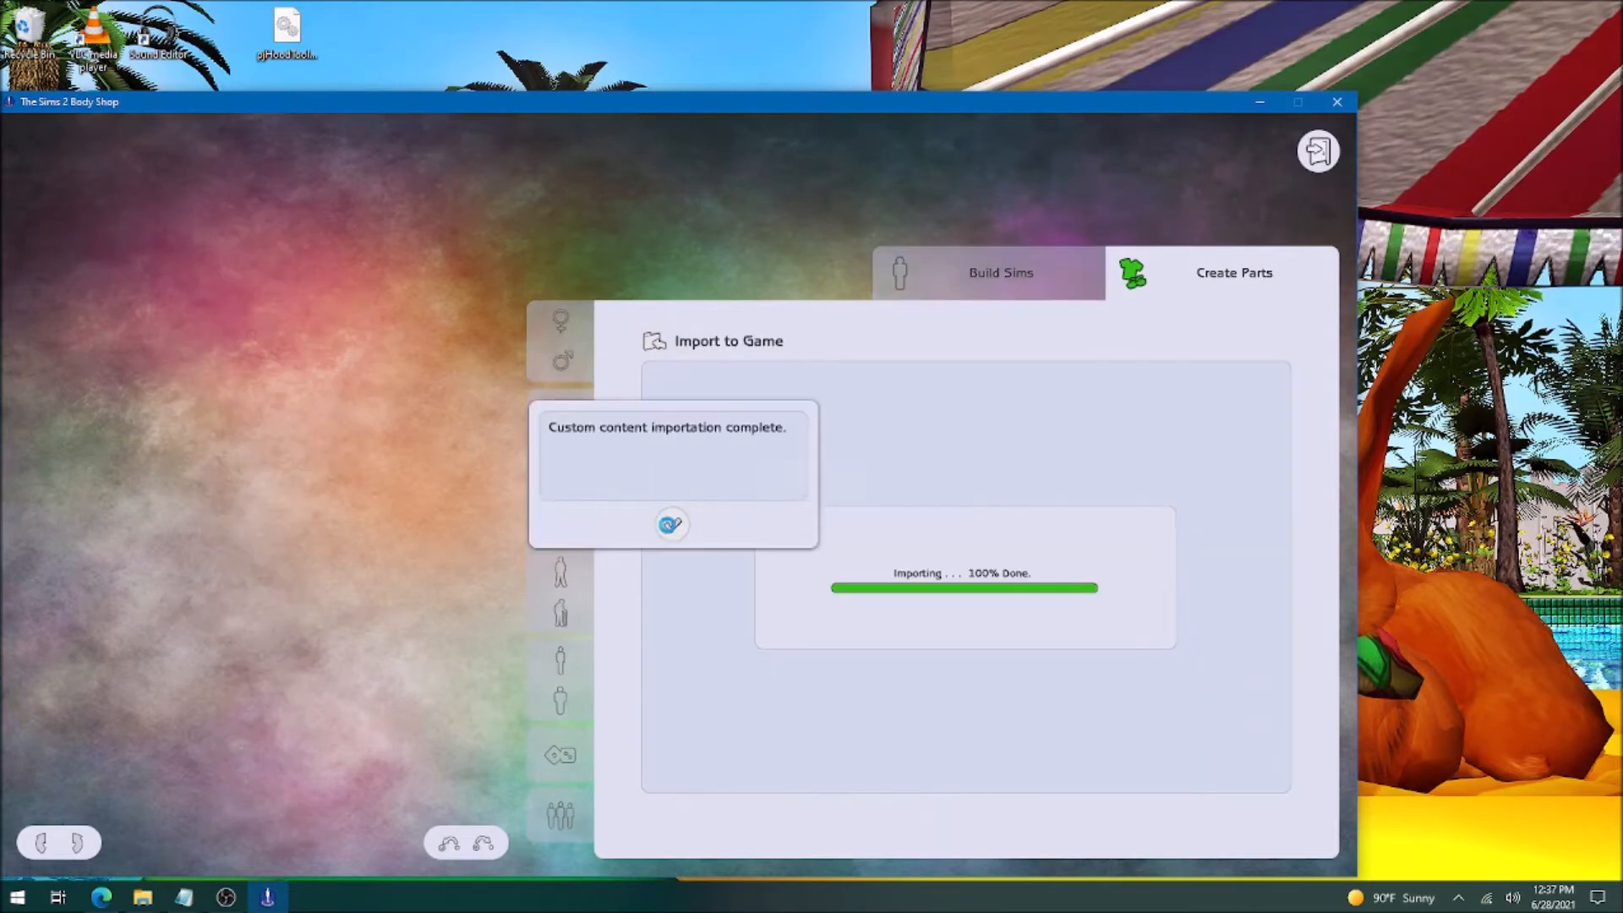
{"action": "left_click", "coordinate": [670, 525]}
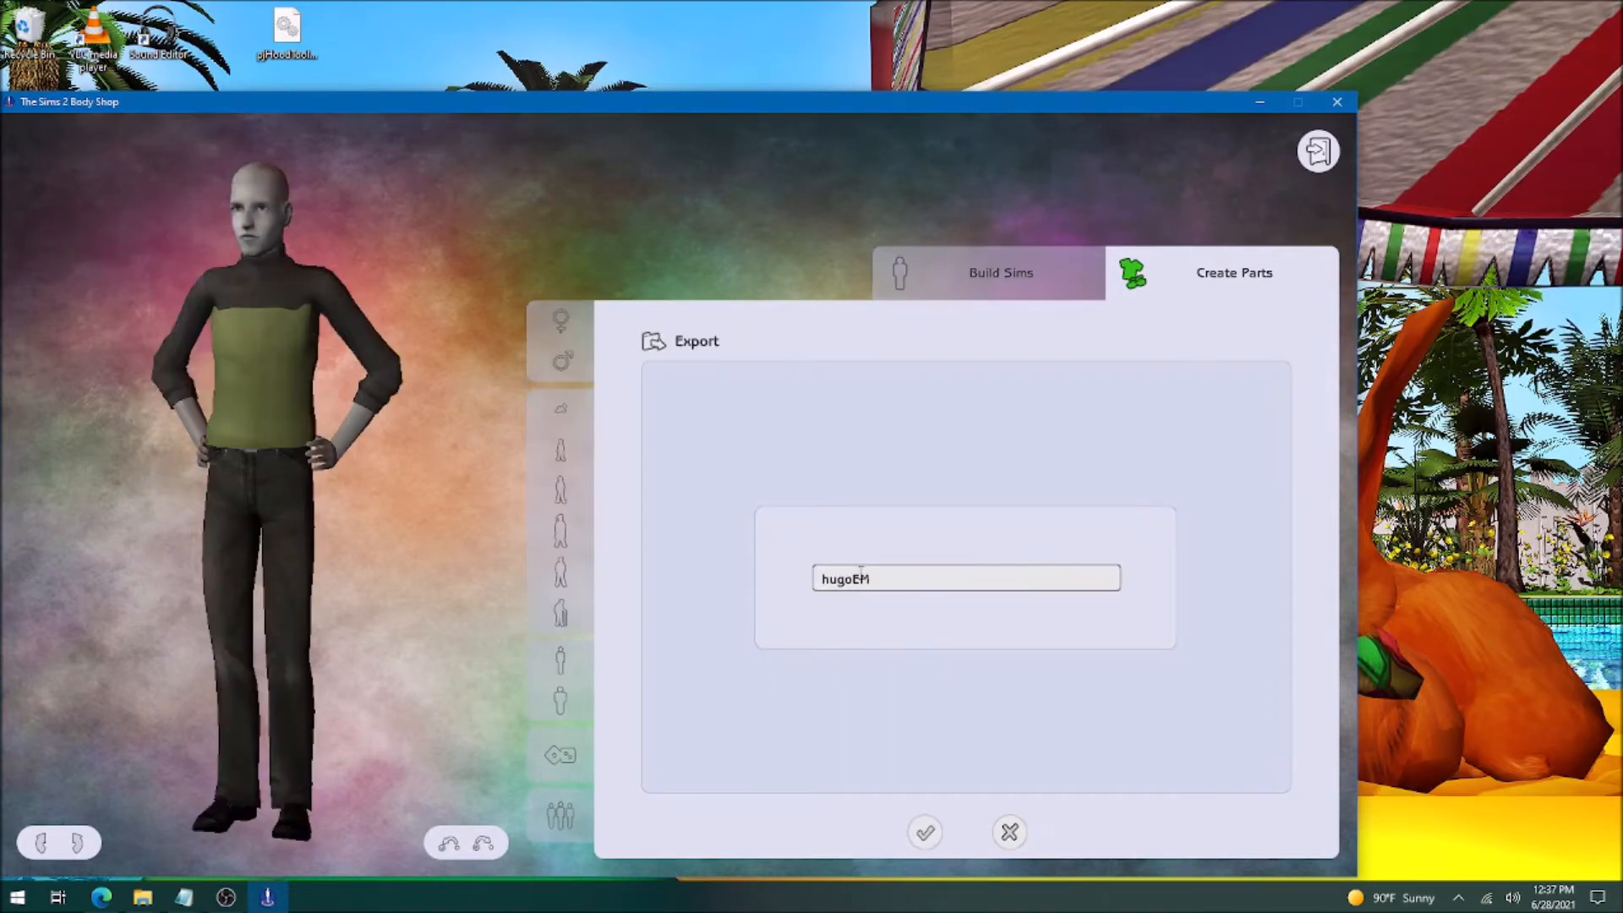
{"action": "left_click", "coordinate": [924, 832]}
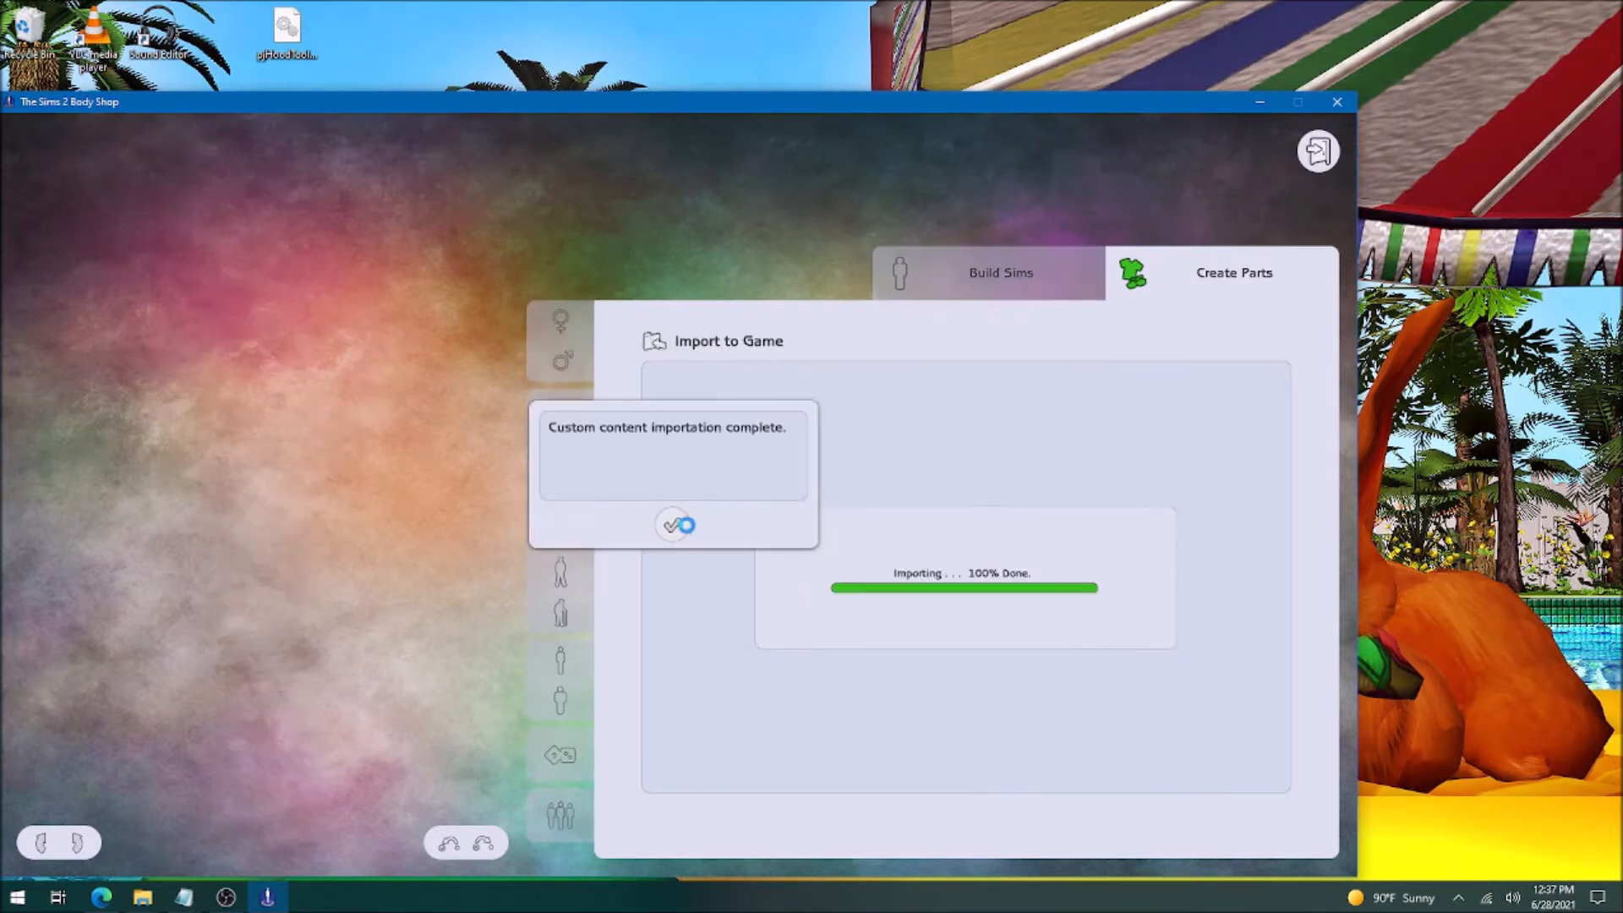
{"action": "left_click", "coordinate": [674, 525]}
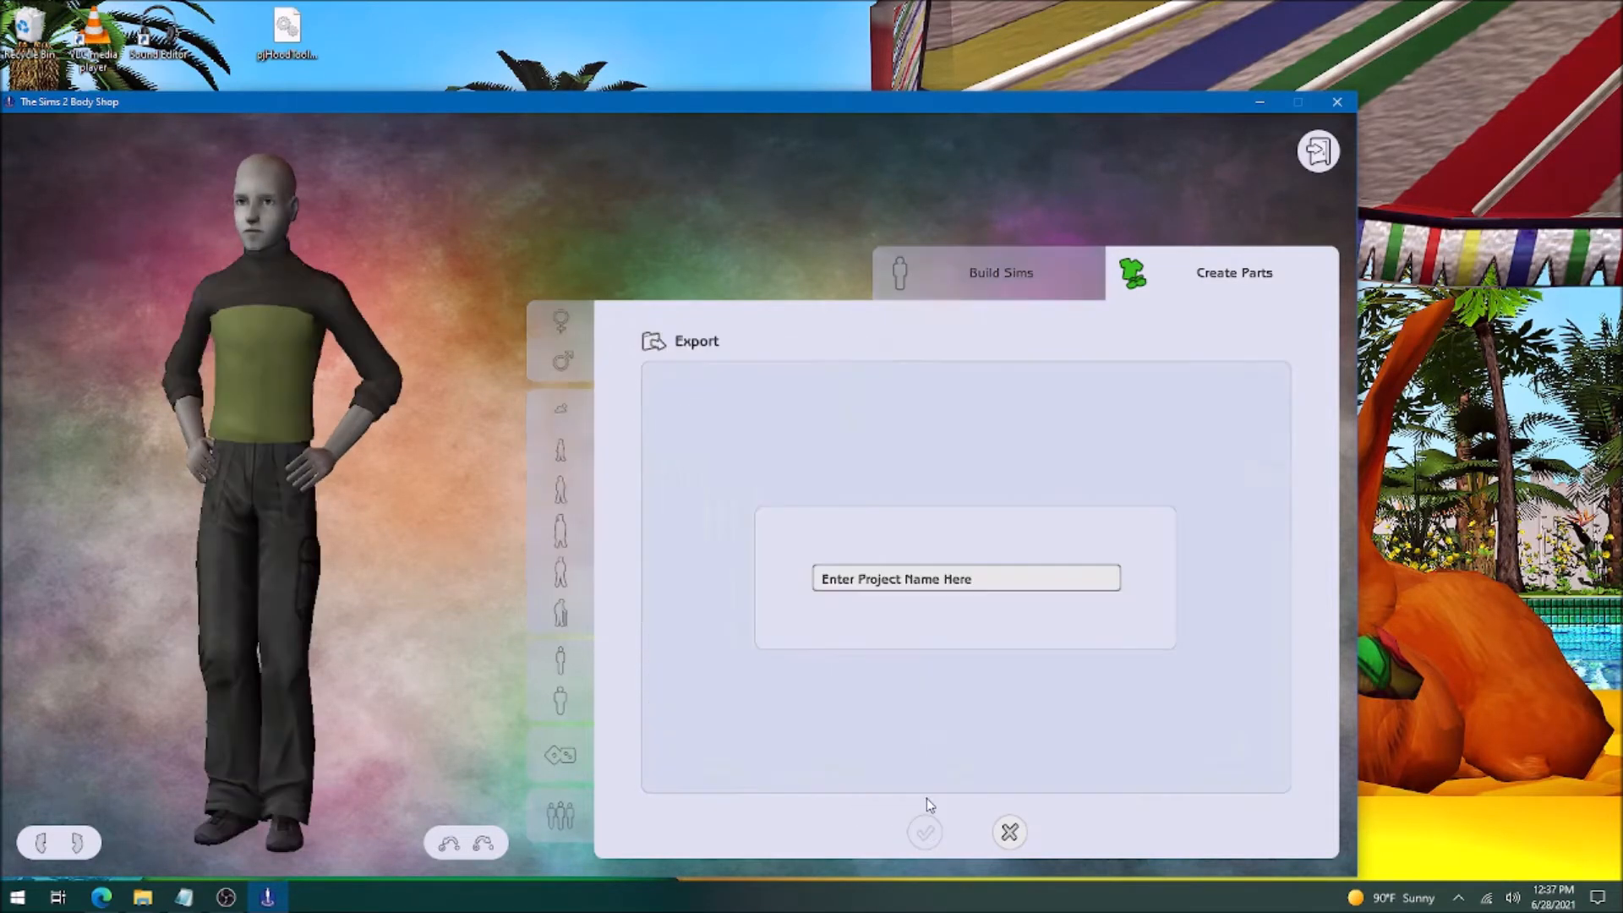
Export the teen male green-and-gray turtleneck as project hugoTM_2 and import it to the game.
{"action": "left_click", "coordinate": [864, 579]}
{"action": "type", "text": "hugoTm"}
{"action": "left_click", "coordinate": [925, 833]}
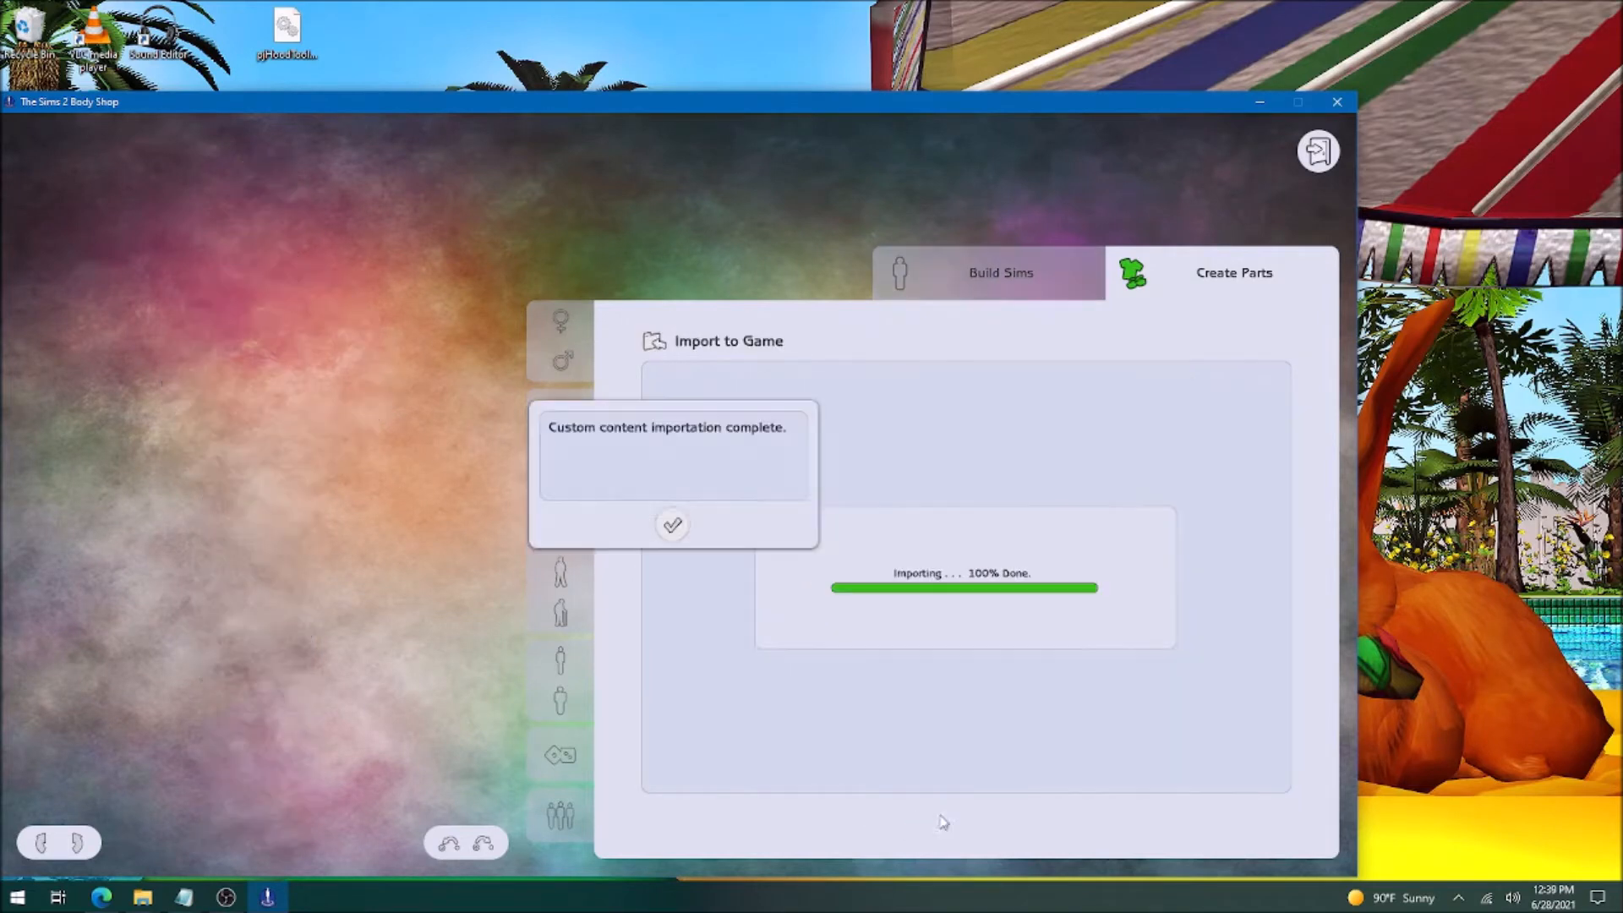
{"action": "left_click", "coordinate": [671, 521]}
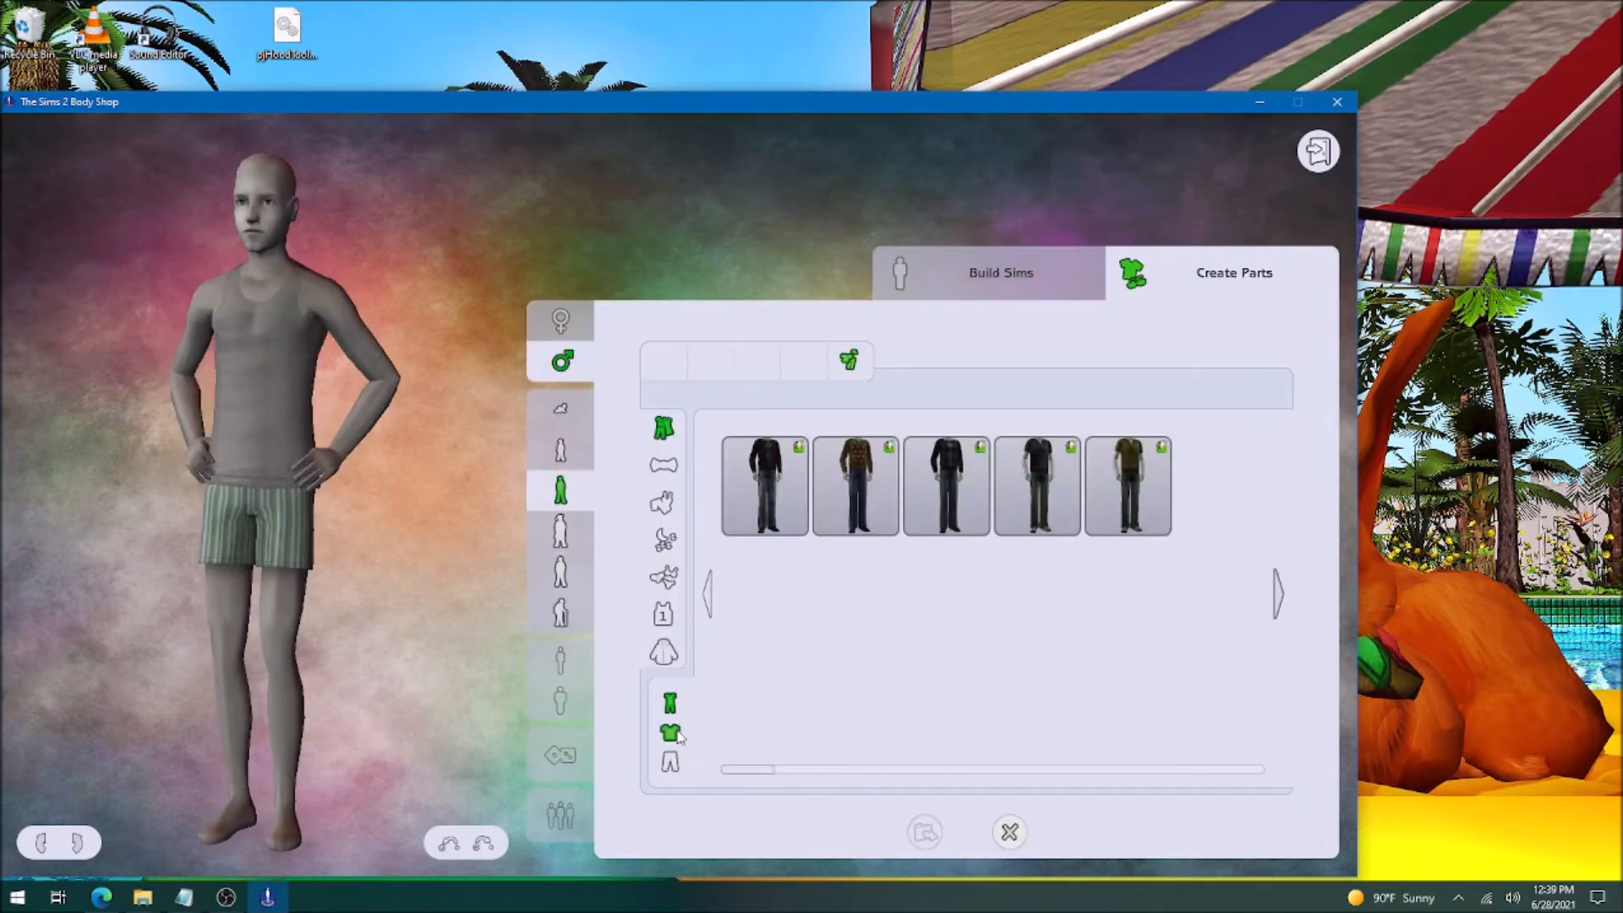
Export the teen turtleneck as project hugoTM3, give it a tooltip, and import it to the game.
{"action": "left_click", "coordinate": [862, 572]}
{"action": "type", "text": "hugoTM3"}
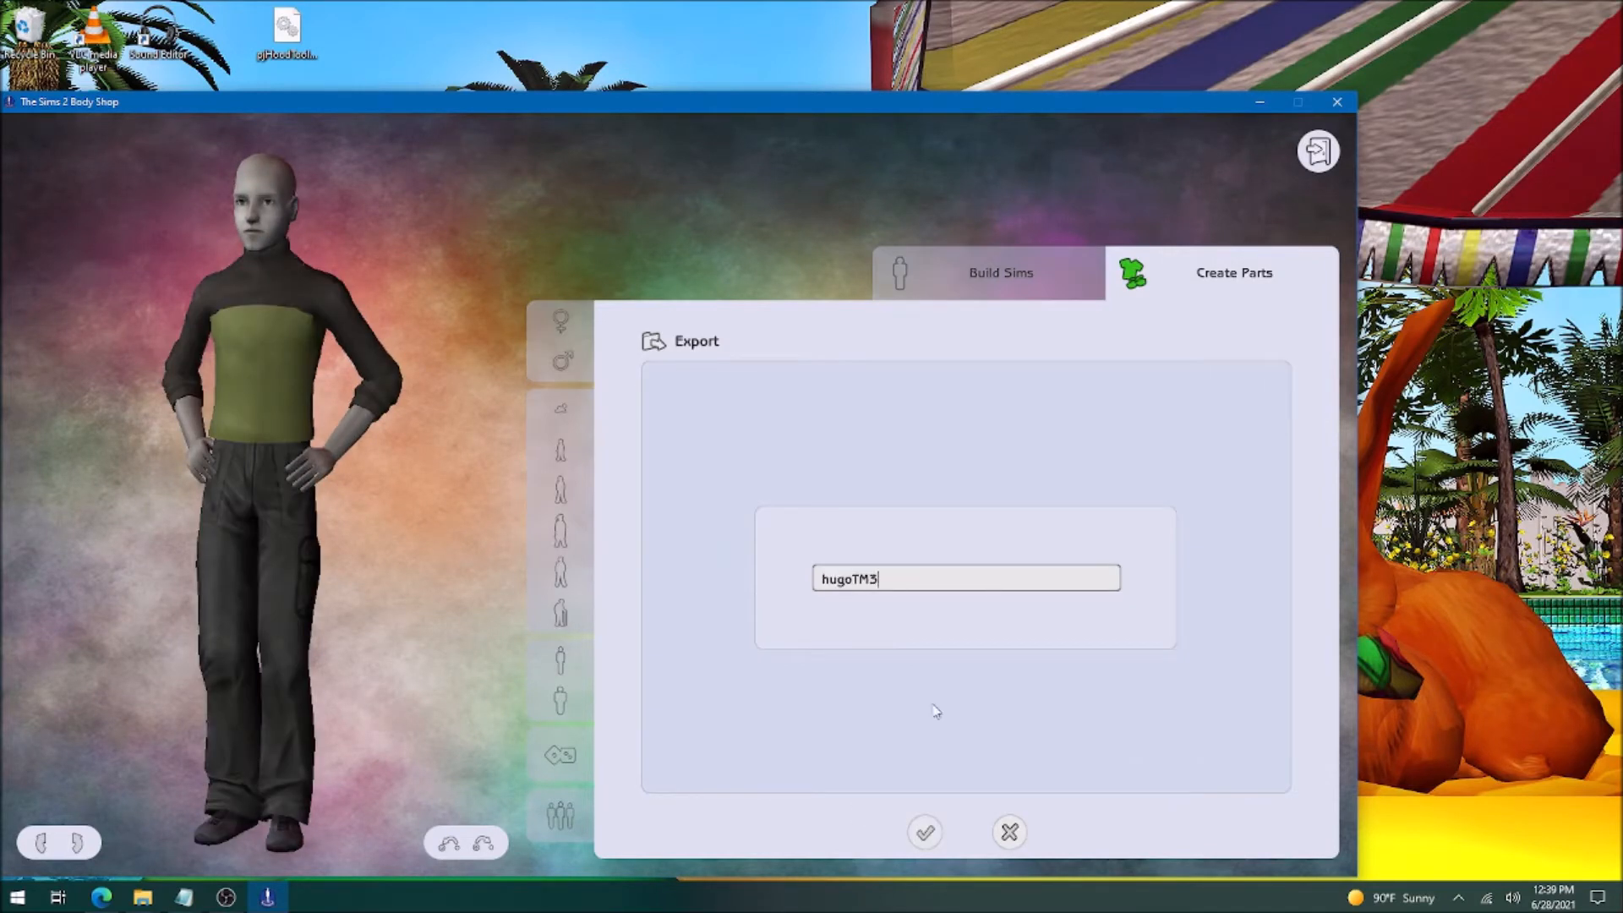
{"action": "left_click", "coordinate": [924, 833]}
{"action": "left_click", "coordinate": [888, 749]}
{"action": "type", "text": "hugo"}
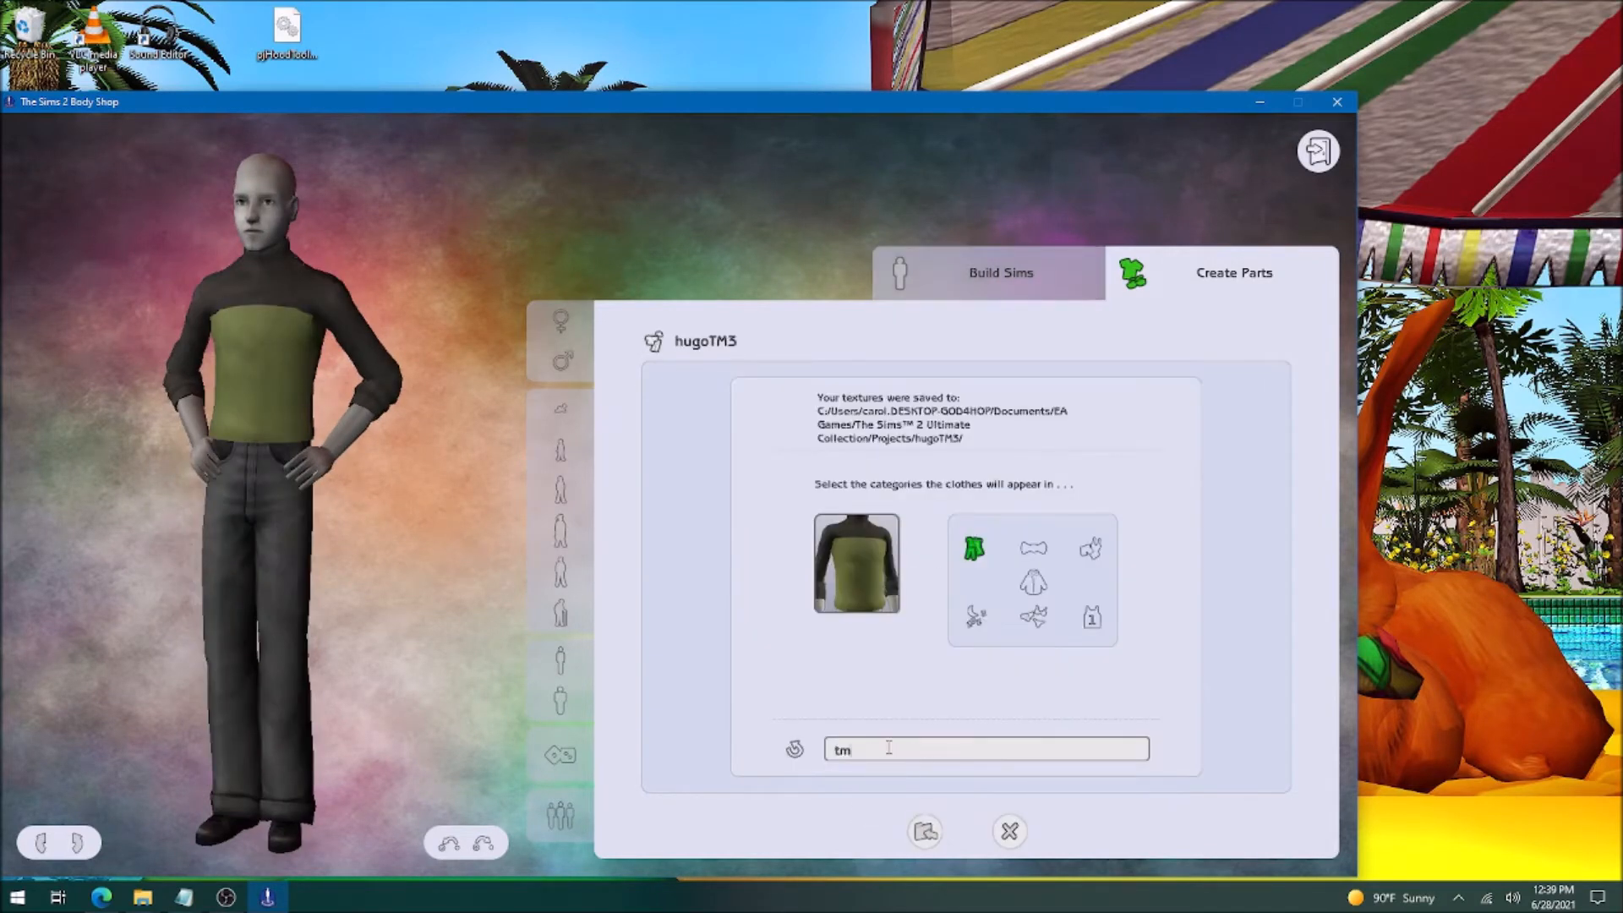
{"action": "left_click", "coordinate": [924, 833]}
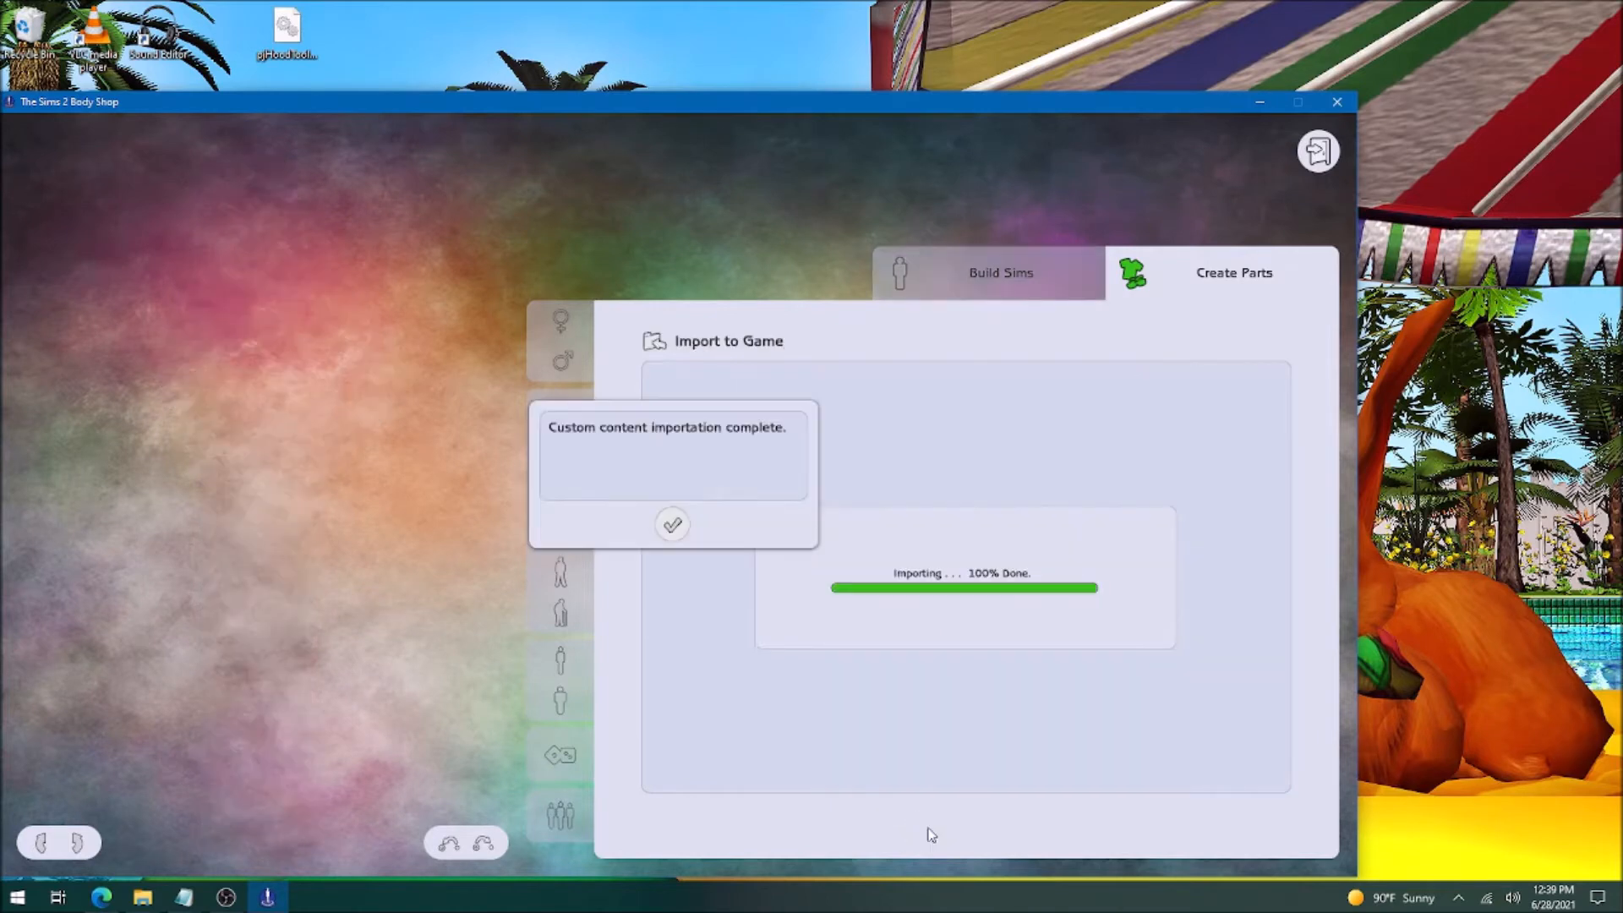
{"action": "left_click", "coordinate": [670, 524]}
Select the teen male turtleneck for another copy and name its project hugoTM4.
{"action": "left_click", "coordinate": [562, 361]}
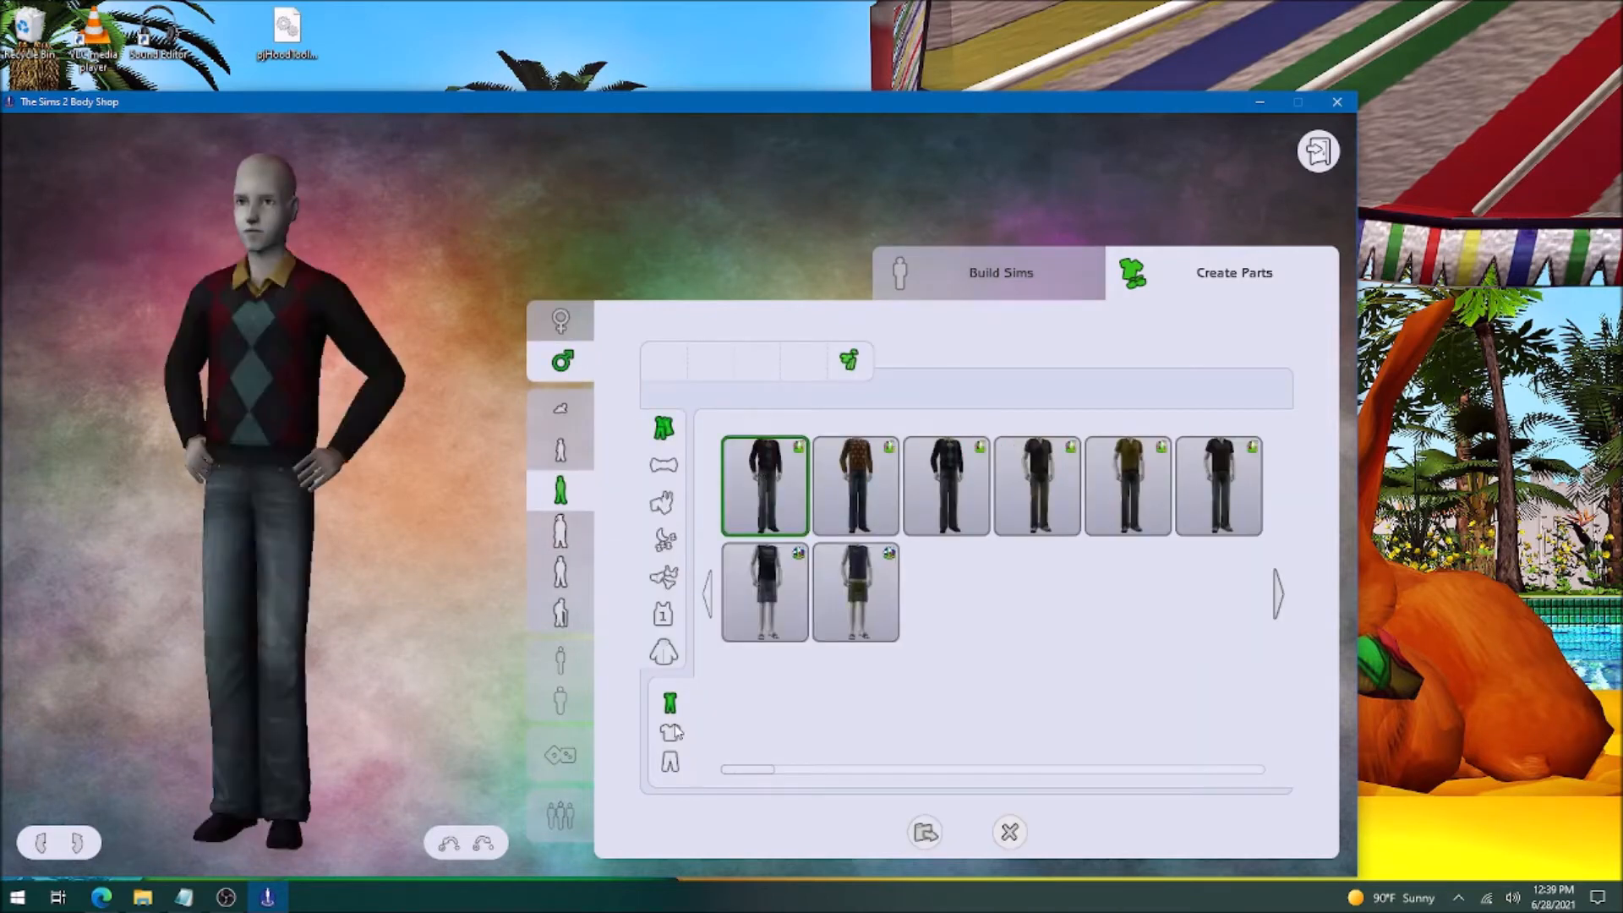
{"action": "left_click", "coordinate": [1128, 486]}
{"action": "type", "text": "hugoTM4"}
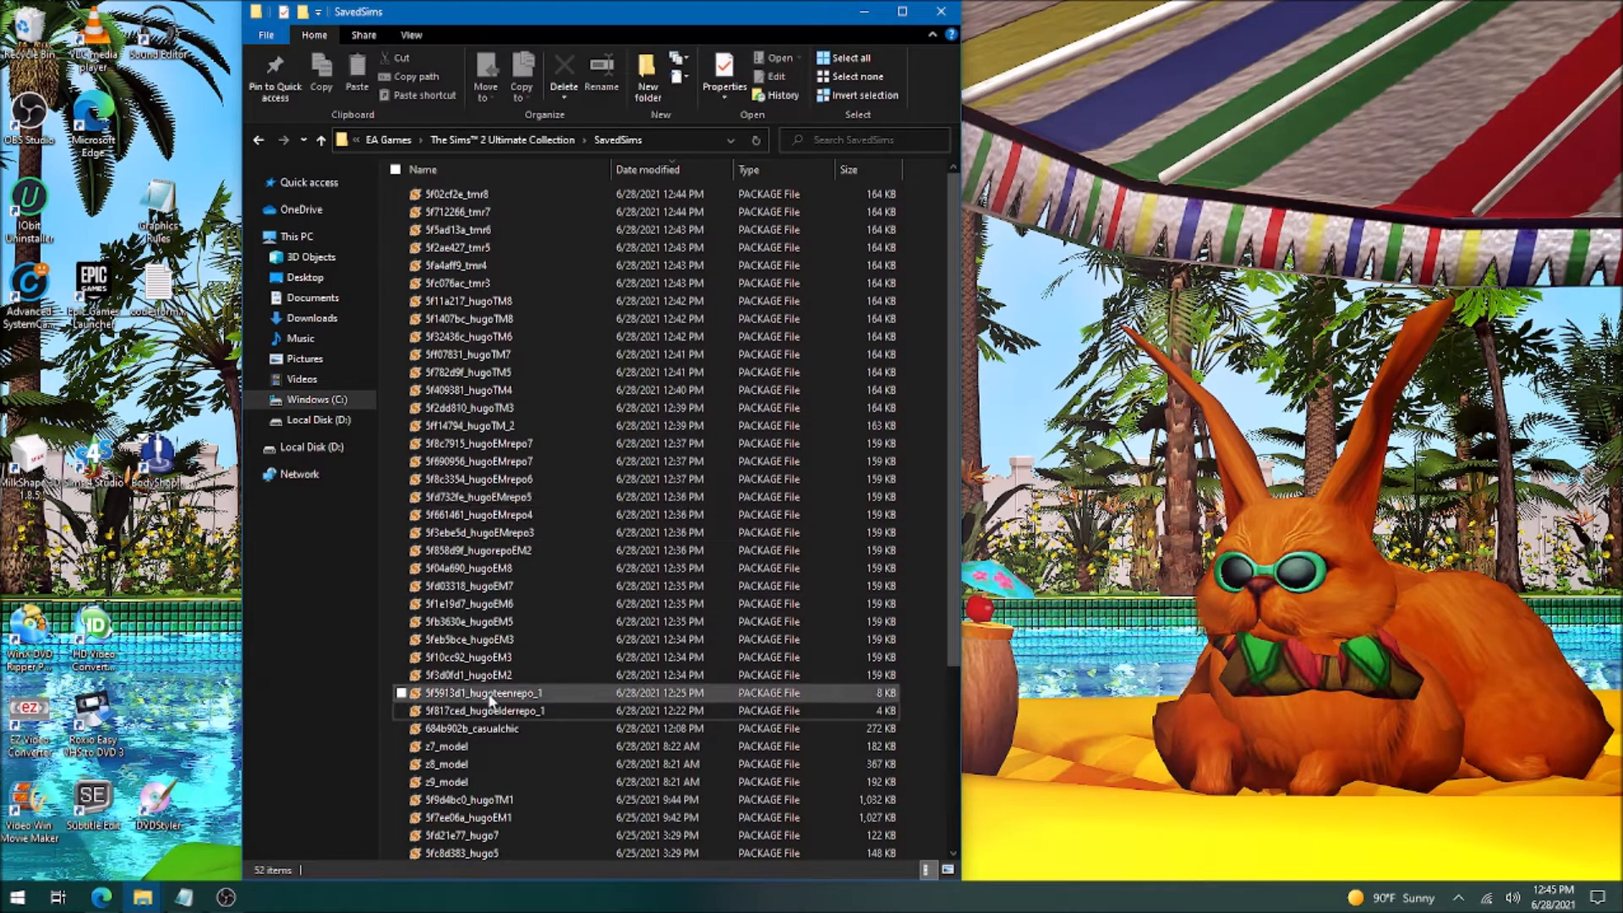
List the IDs of the hugo2 and hugo3 packages, 5f88db6d and 5fced8db, on separate lines of a blank Notepad document.
{"action": "left_click_drag", "start_coordinate": [954, 596], "coordinate": [972, 395]}
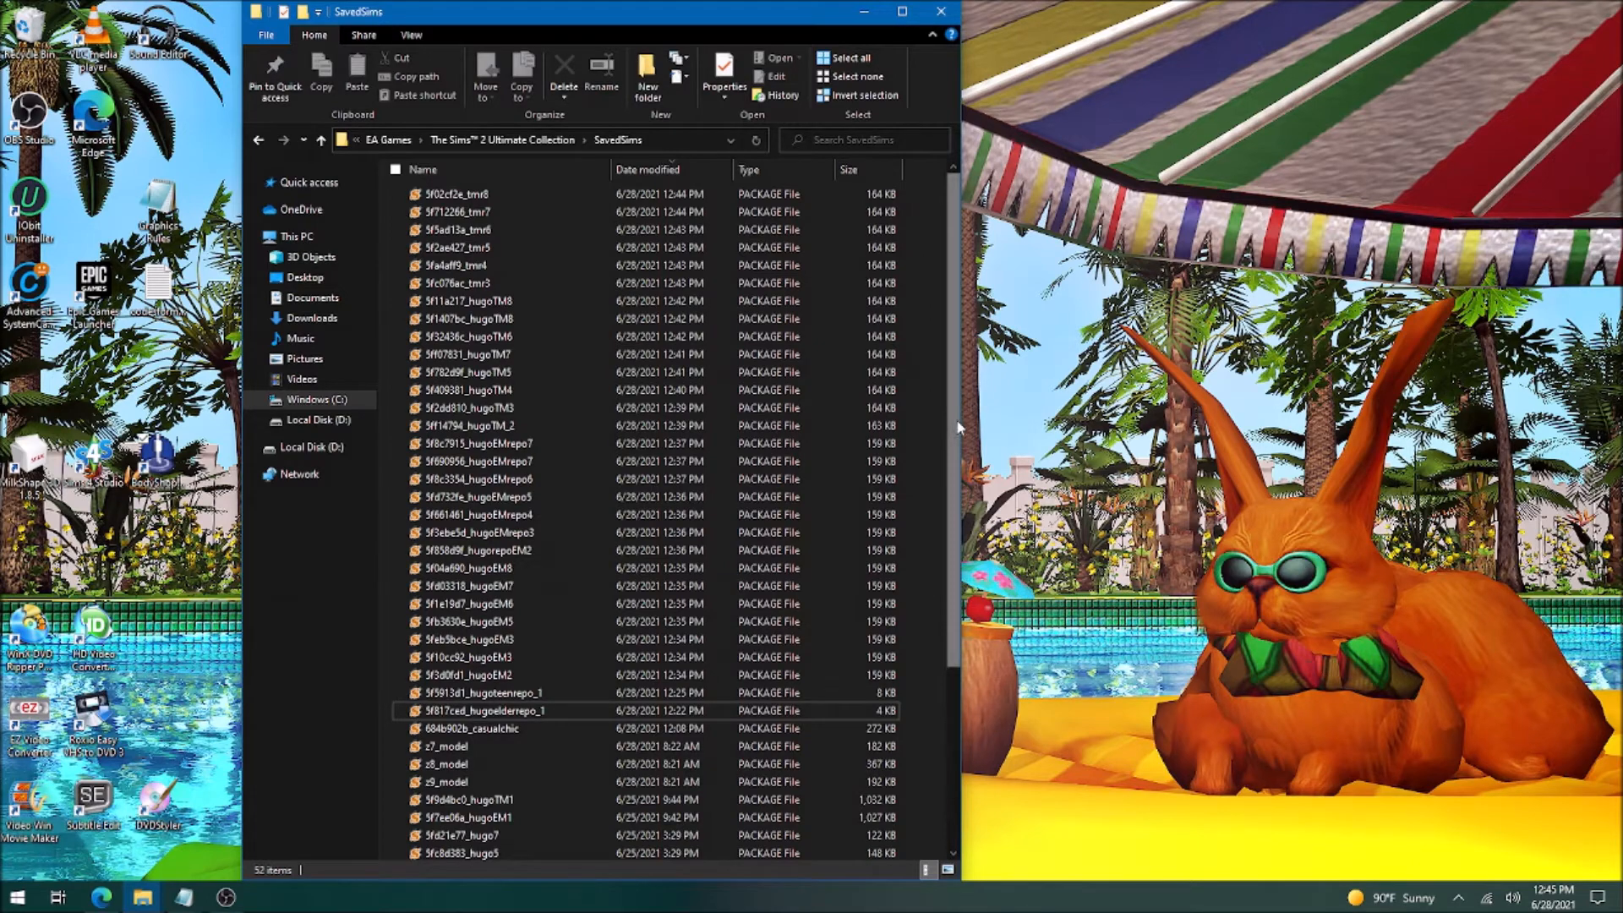
{"action": "scroll", "coordinate": [930, 440], "scroll_direction": "down", "scroll_amount": 4}
{"action": "left_click", "coordinate": [186, 904]}
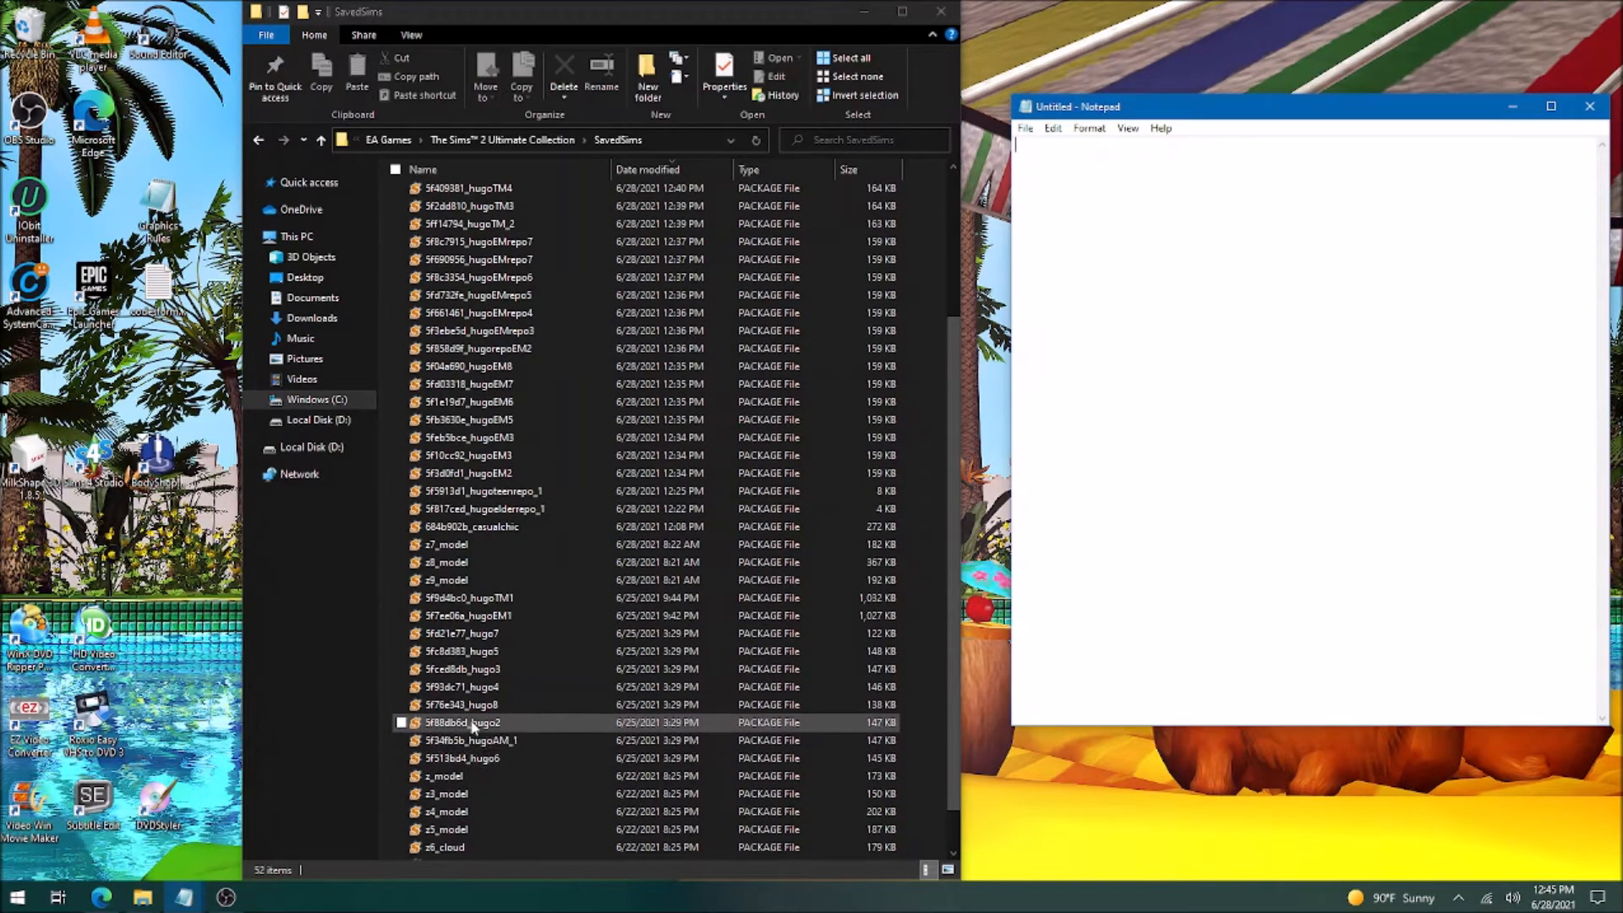
{"action": "left_click", "coordinate": [463, 724]}
{"action": "left_click", "coordinate": [463, 725]}
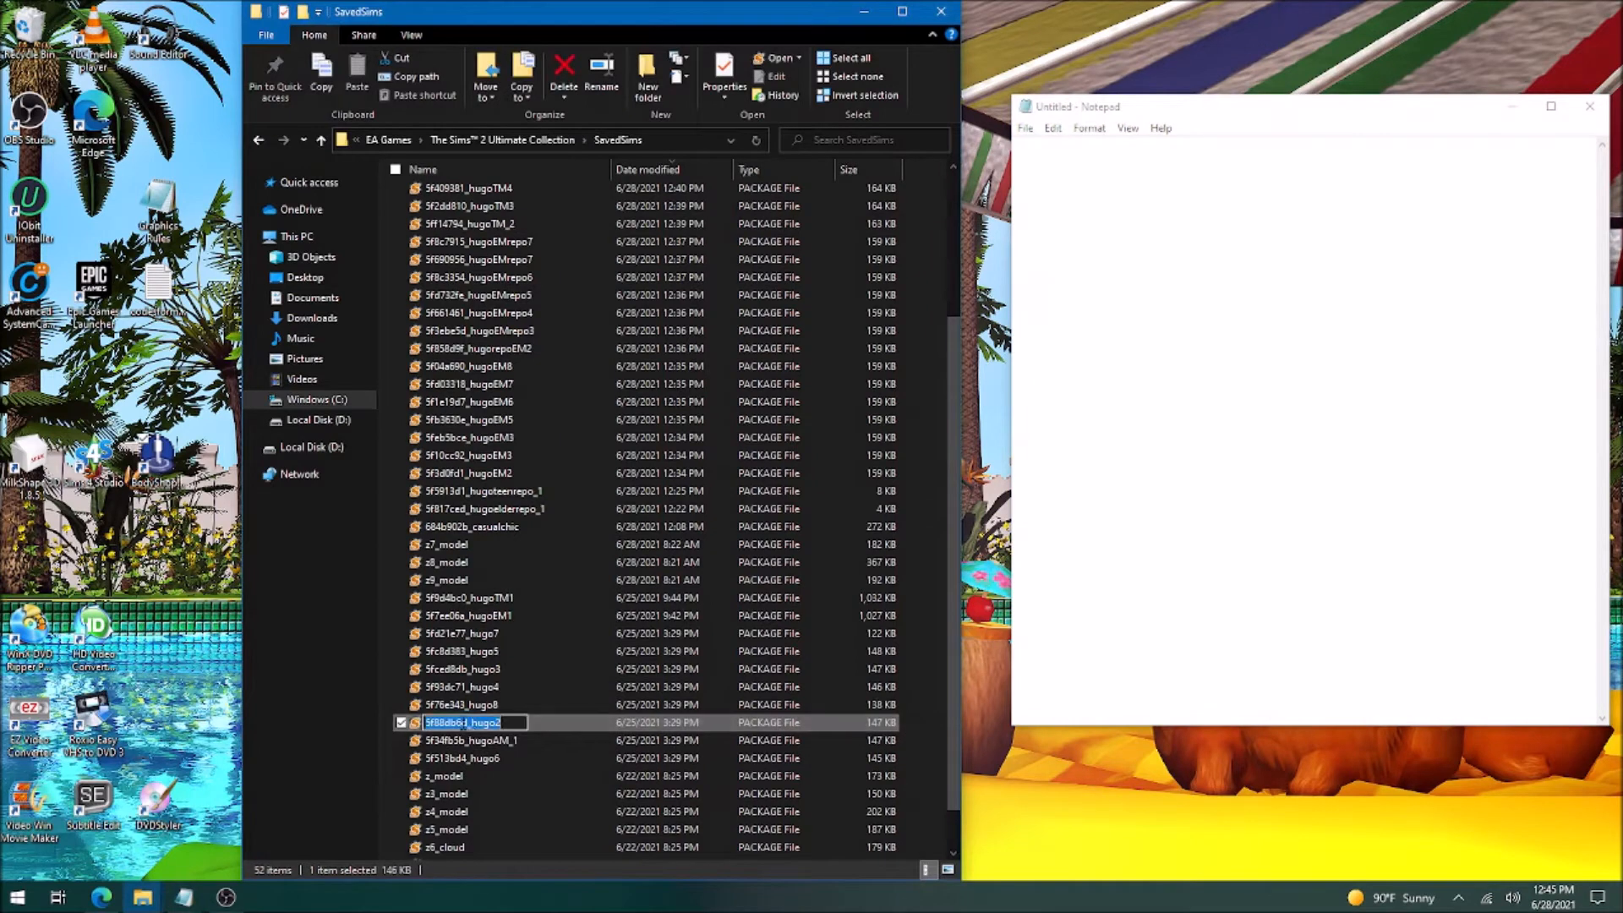
{"action": "left_click", "coordinate": [1137, 369]}
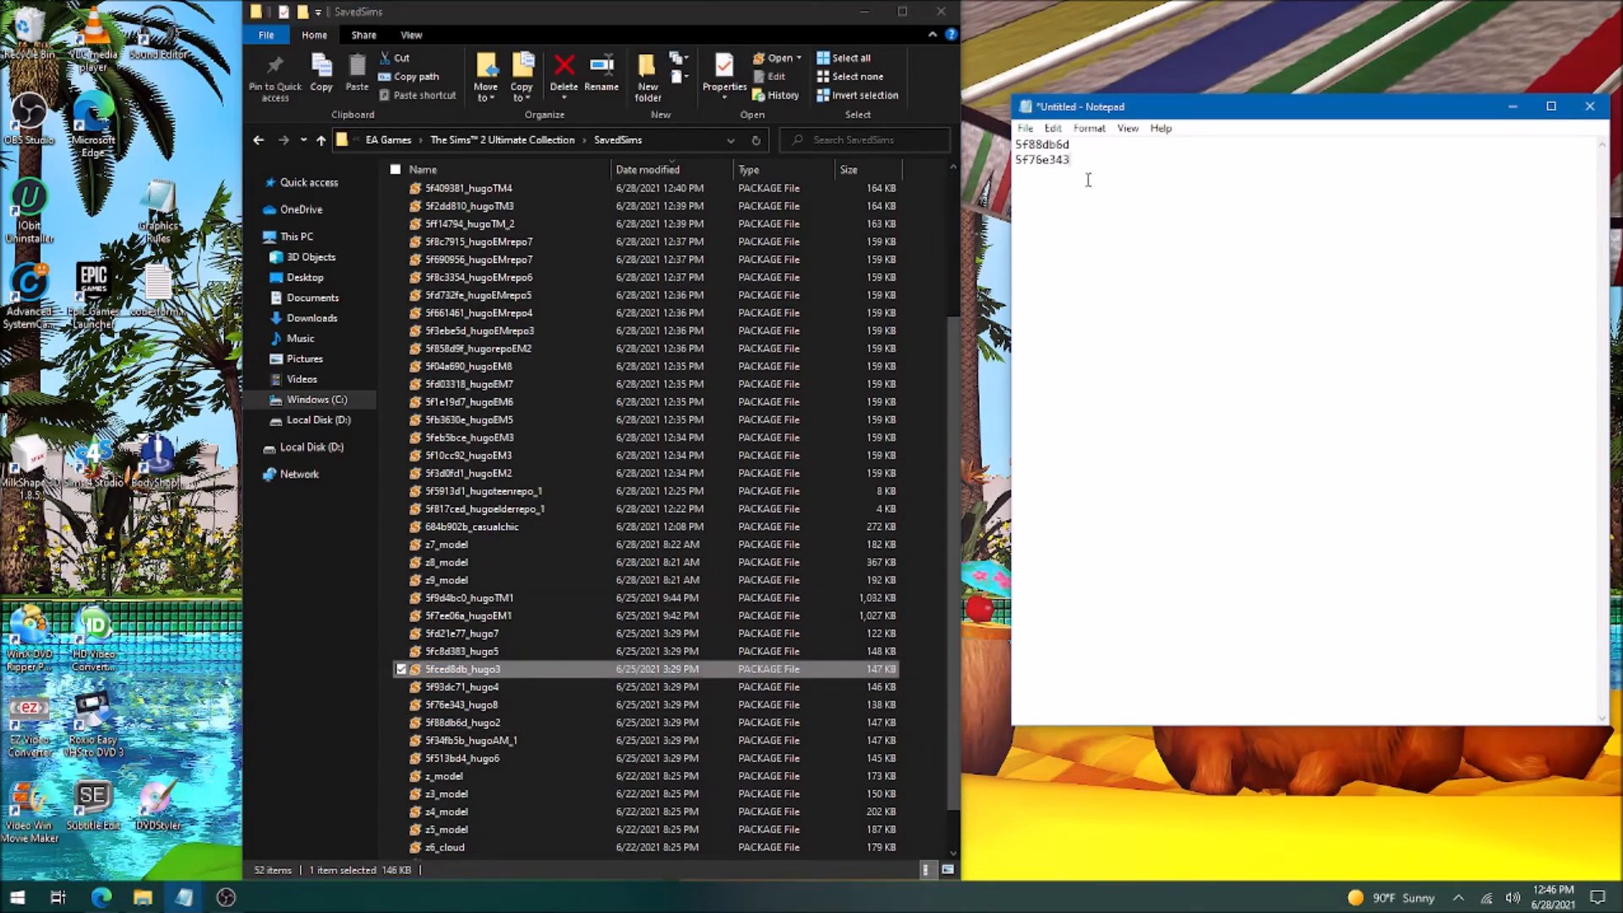
{"action": "left_click_drag", "start_coordinate": [1088, 180], "coordinate": [1016, 181]}
{"action": "type", "text": "5fced8db"}
Copy the ID 5f93dc71 from the hugo4 package's file name and add it to the Notepad list.
{"action": "left_click", "coordinate": [469, 687]}
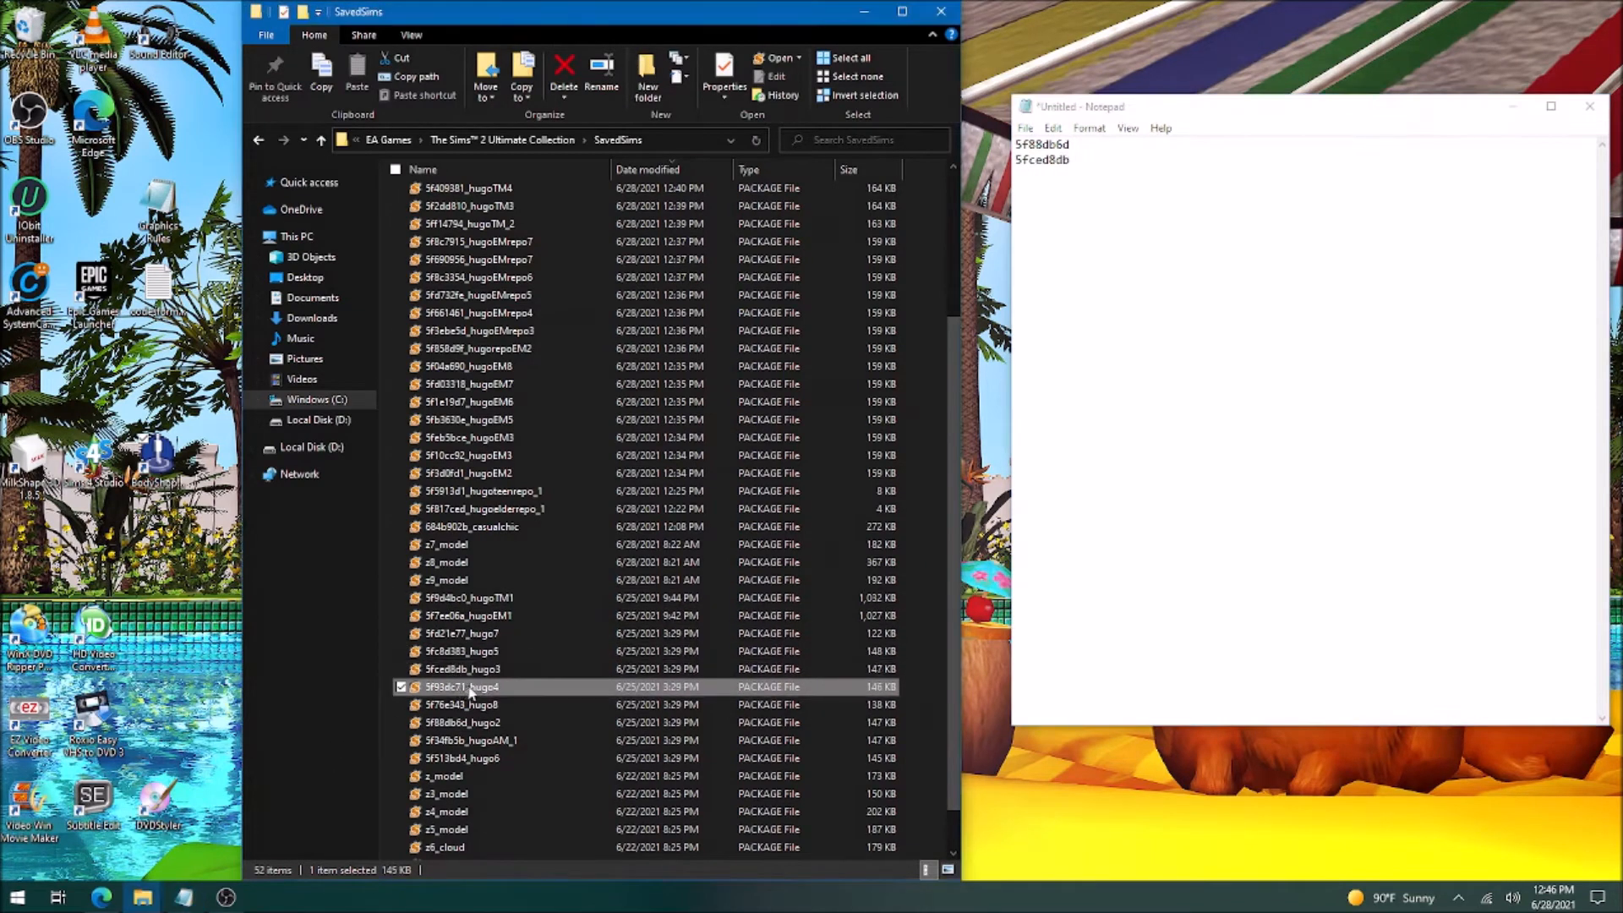
{"action": "left_click", "coordinate": [466, 688]}
{"action": "left_click_drag", "start_coordinate": [466, 688], "coordinate": [425, 688]}
{"action": "key", "text": "ctrl+c"}
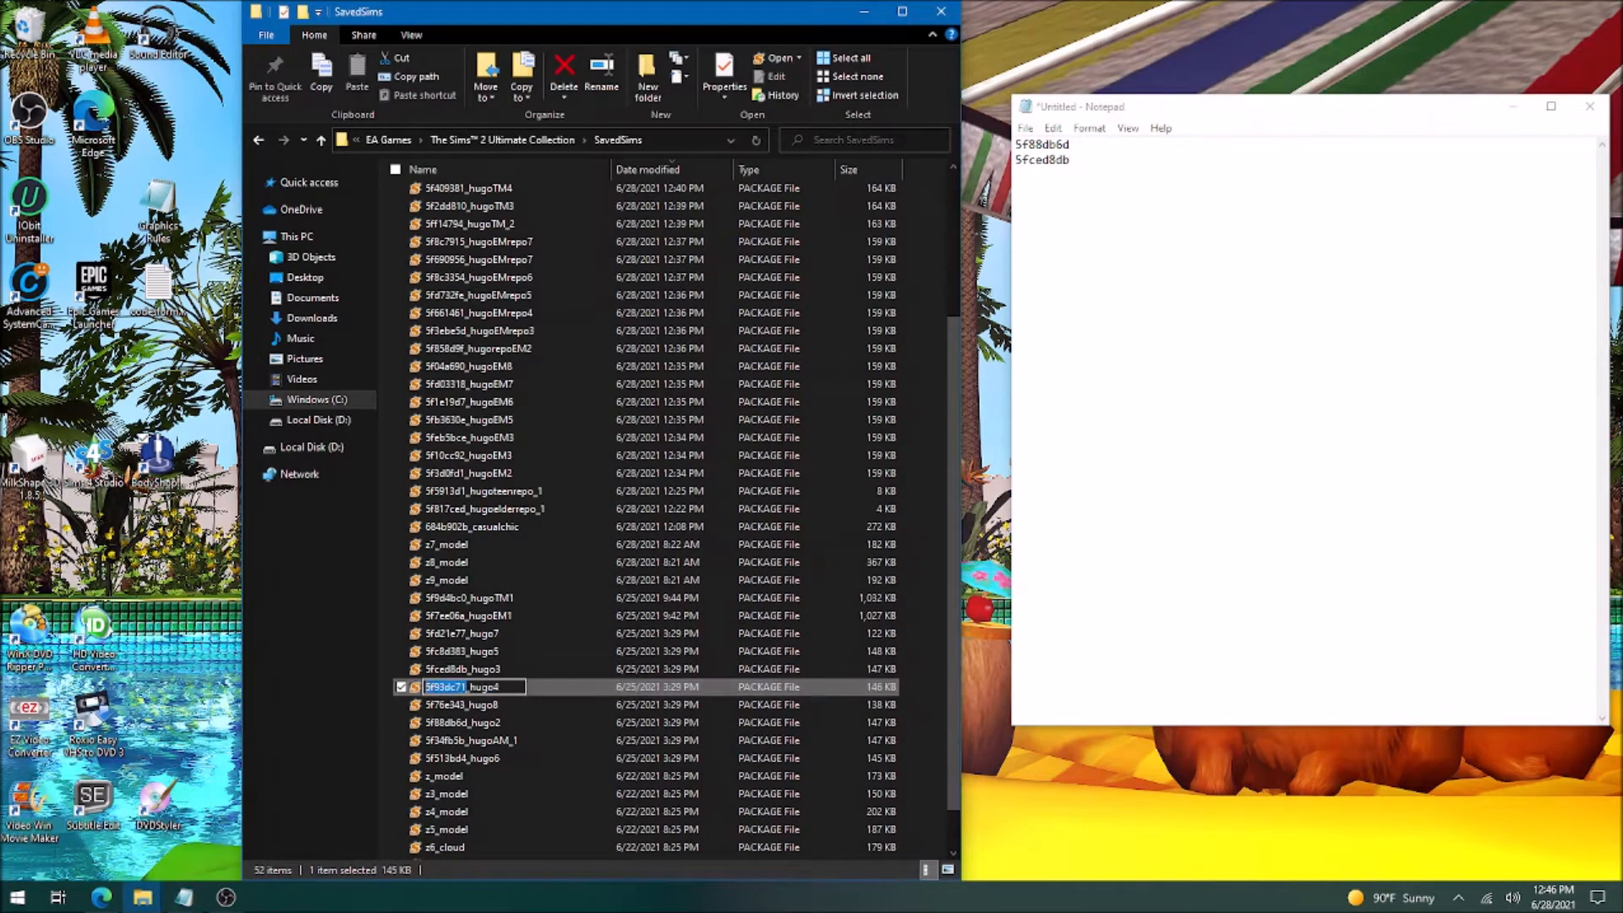
{"action": "left_click", "coordinate": [1114, 247]}
{"action": "key", "text": "ctrl+v"}
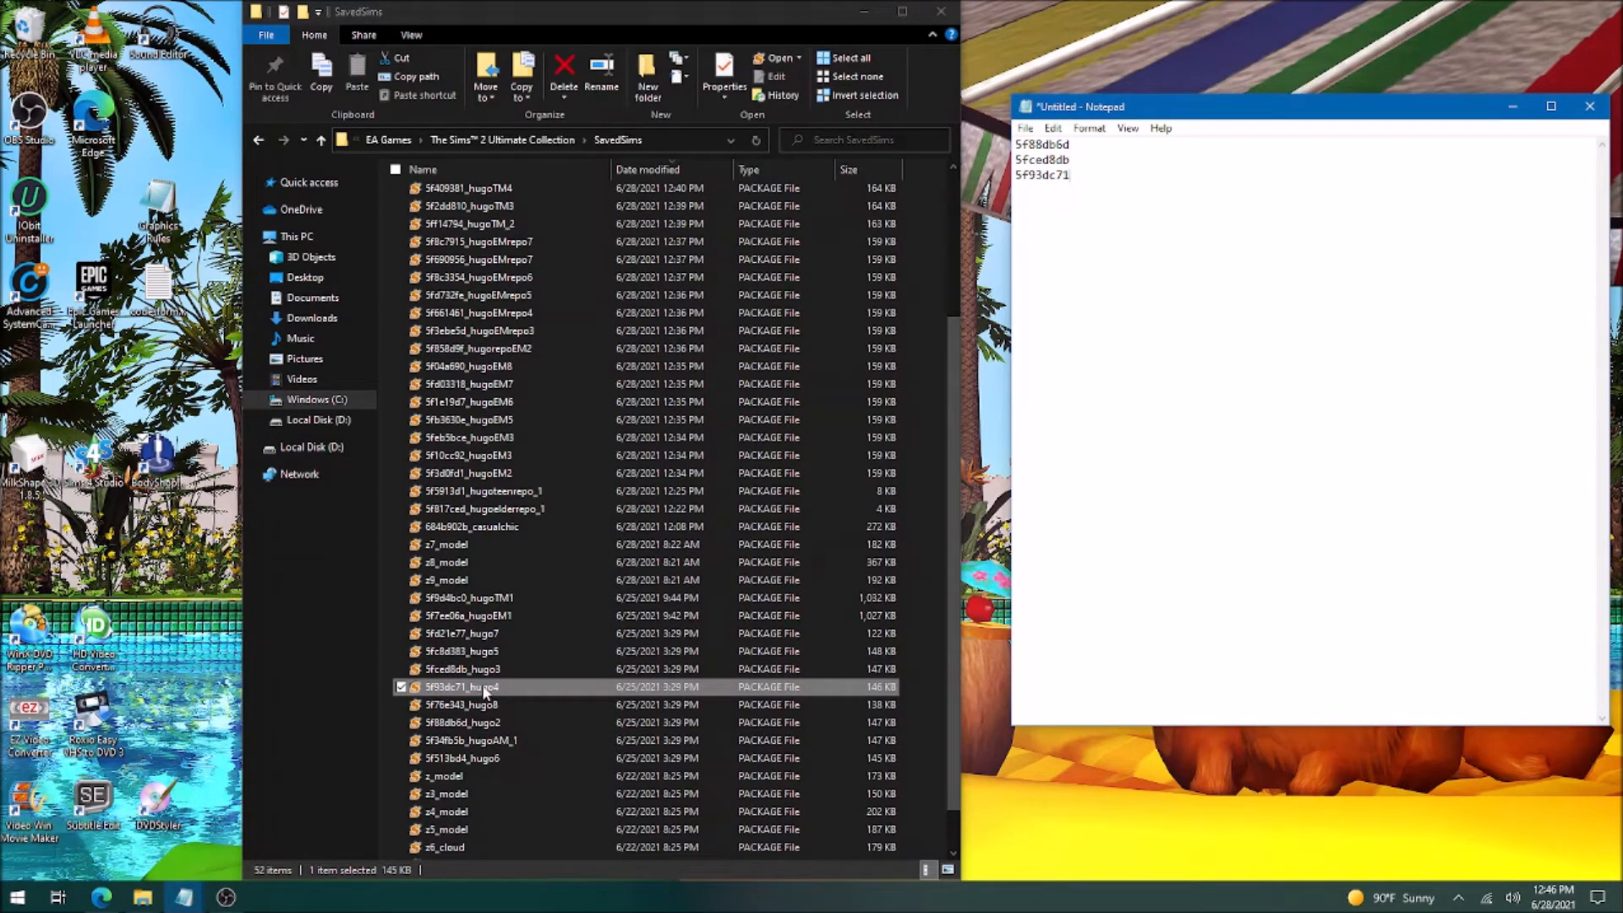
Copy the ID 5fc8d383 from the hugo5 package's file name onto a new line of the Notepad list.
{"action": "left_click", "coordinate": [469, 656]}
{"action": "left_click", "coordinate": [469, 656]}
{"action": "left_click_drag", "start_coordinate": [465, 653], "coordinate": [426, 653]}
{"action": "key", "text": "ctrl+c"}
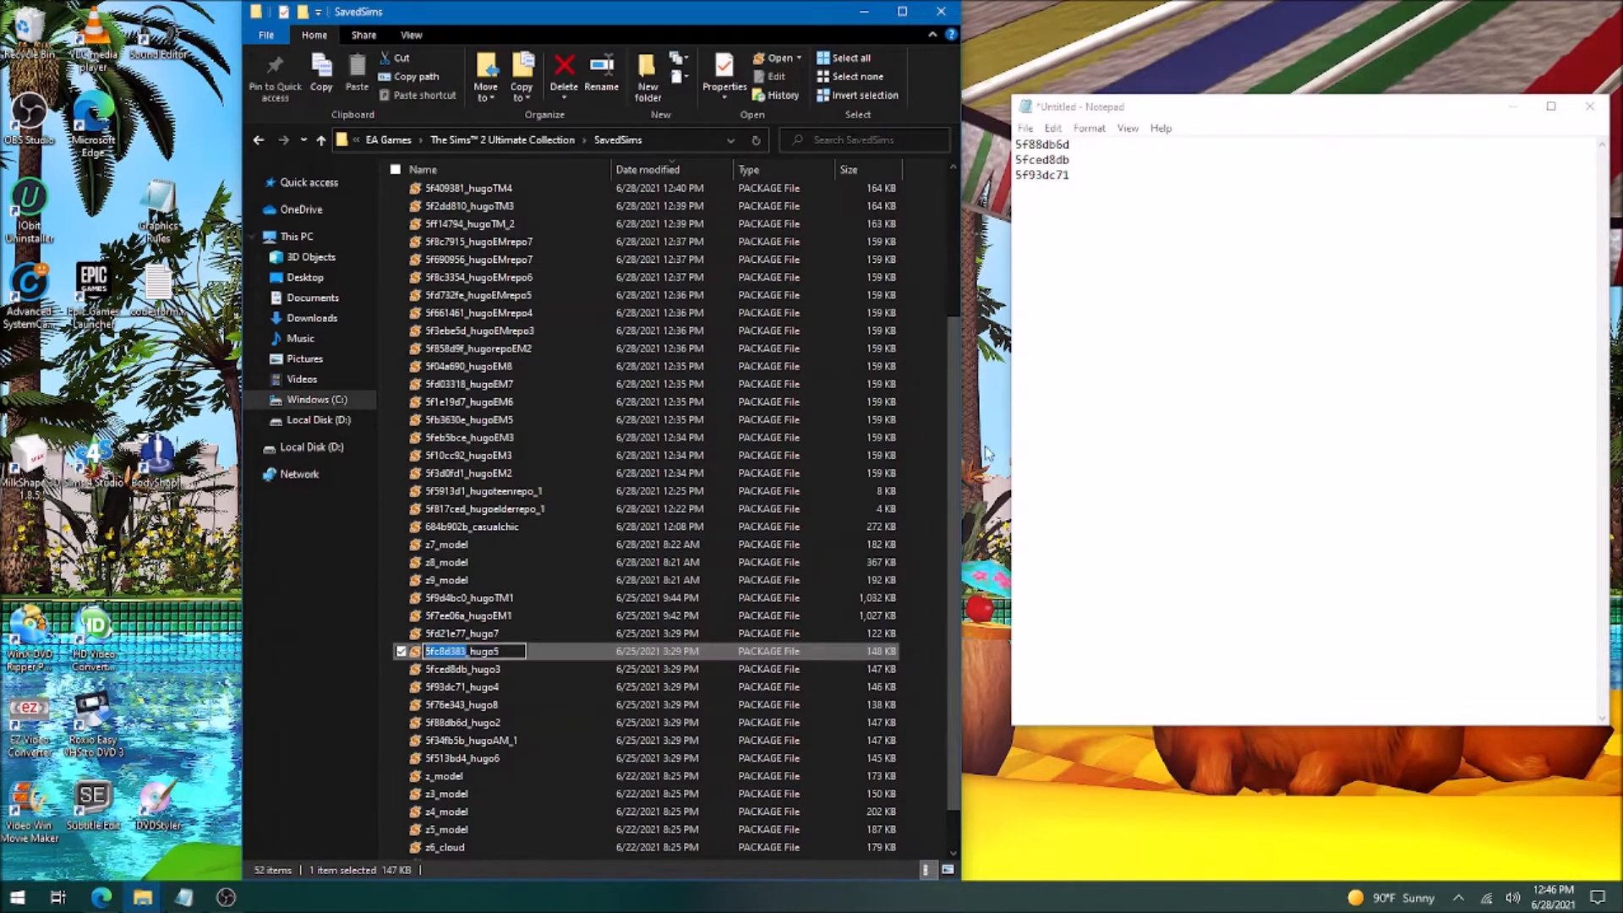
{"action": "left_click", "coordinate": [1130, 228]}
{"action": "key", "text": "Return"}
{"action": "key", "text": "ctrl+v"}
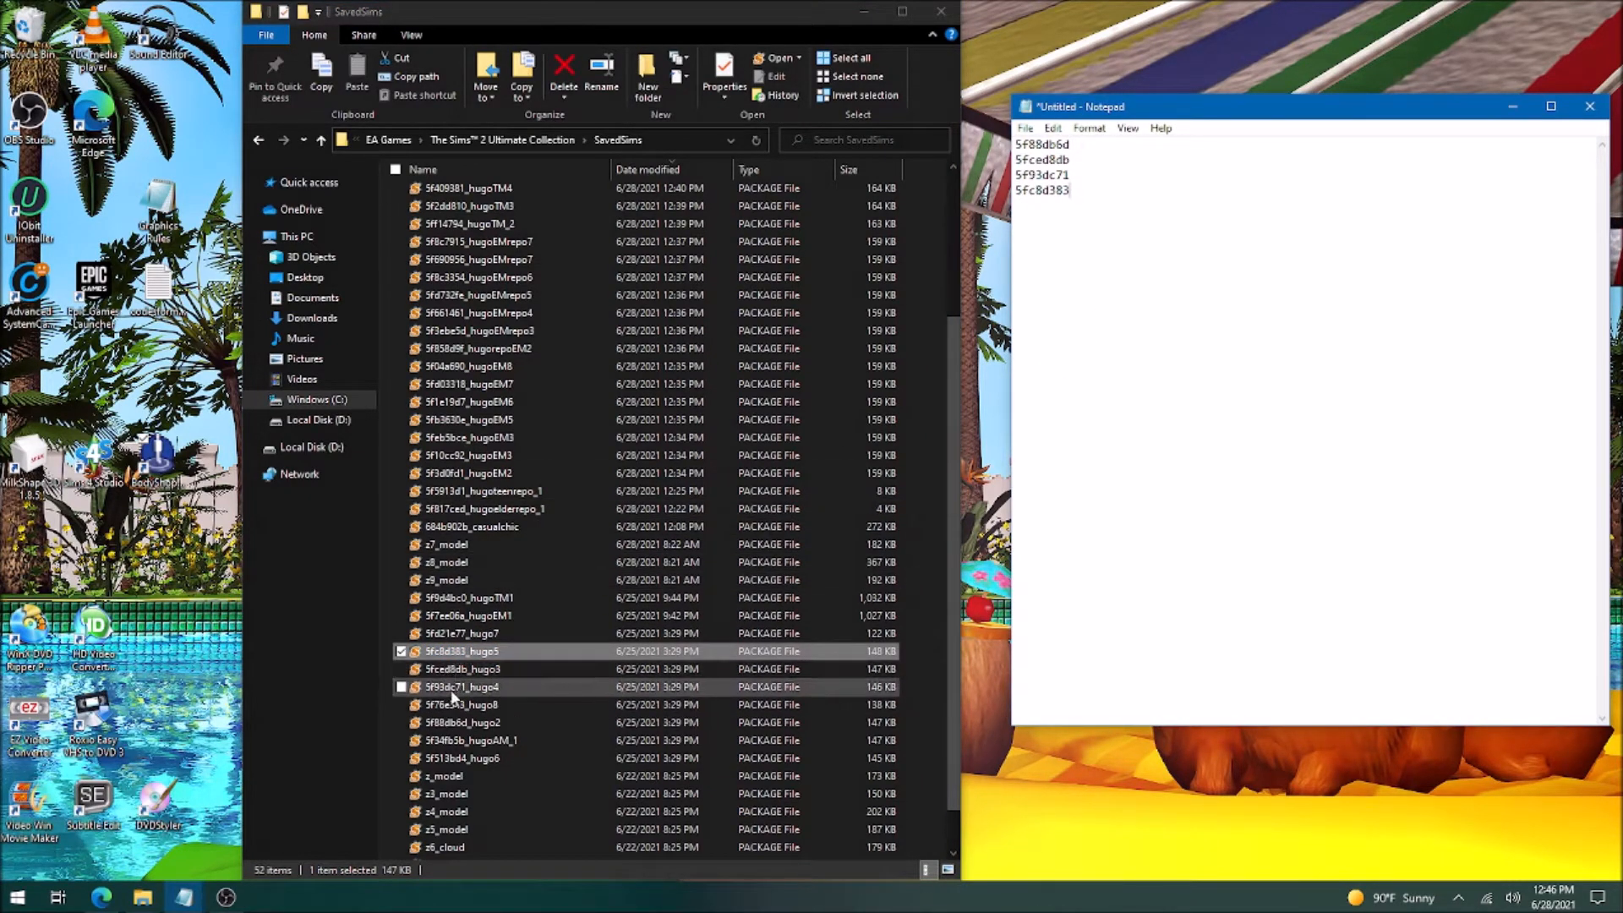
Add the IDs of the hugo6, hugo7 and hugo8 packages, 5f513bd4, 5fd21e77 and 5f76e343, on separate lines of the Notepad list.
{"action": "left_click", "coordinate": [461, 759]}
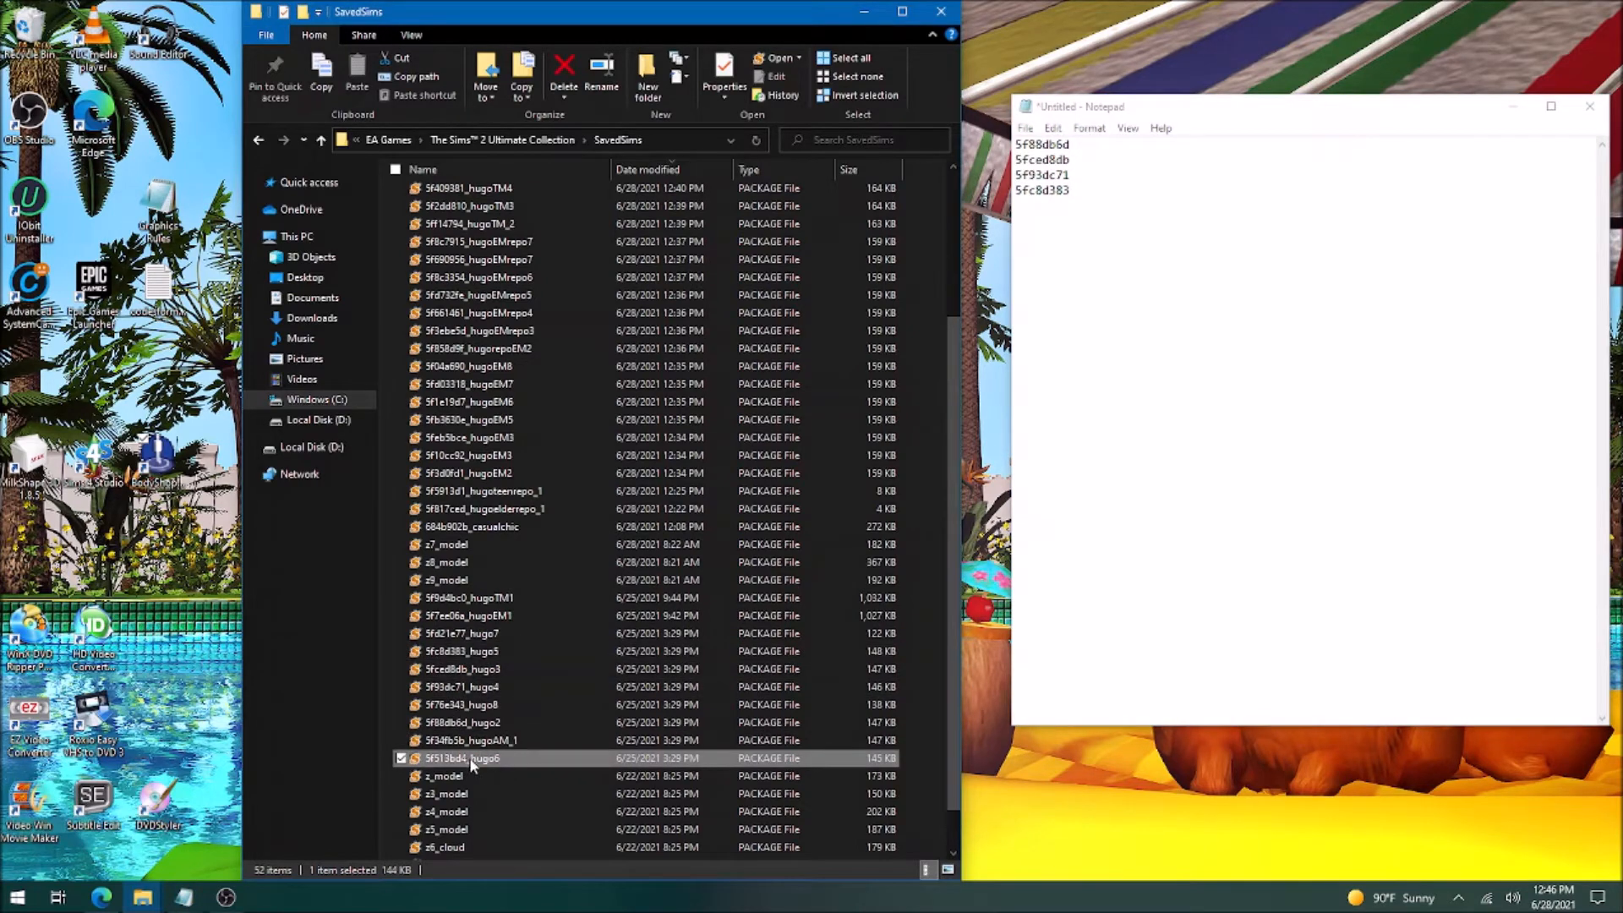
{"action": "left_click", "coordinate": [471, 760]}
{"action": "left_click_drag", "start_coordinate": [468, 759], "coordinate": [424, 759]}
{"action": "key", "text": "ctrl+c"}
{"action": "left_click", "coordinate": [1185, 263]}
{"action": "key", "text": "Return"}
{"action": "key", "text": "ctrl+v"}
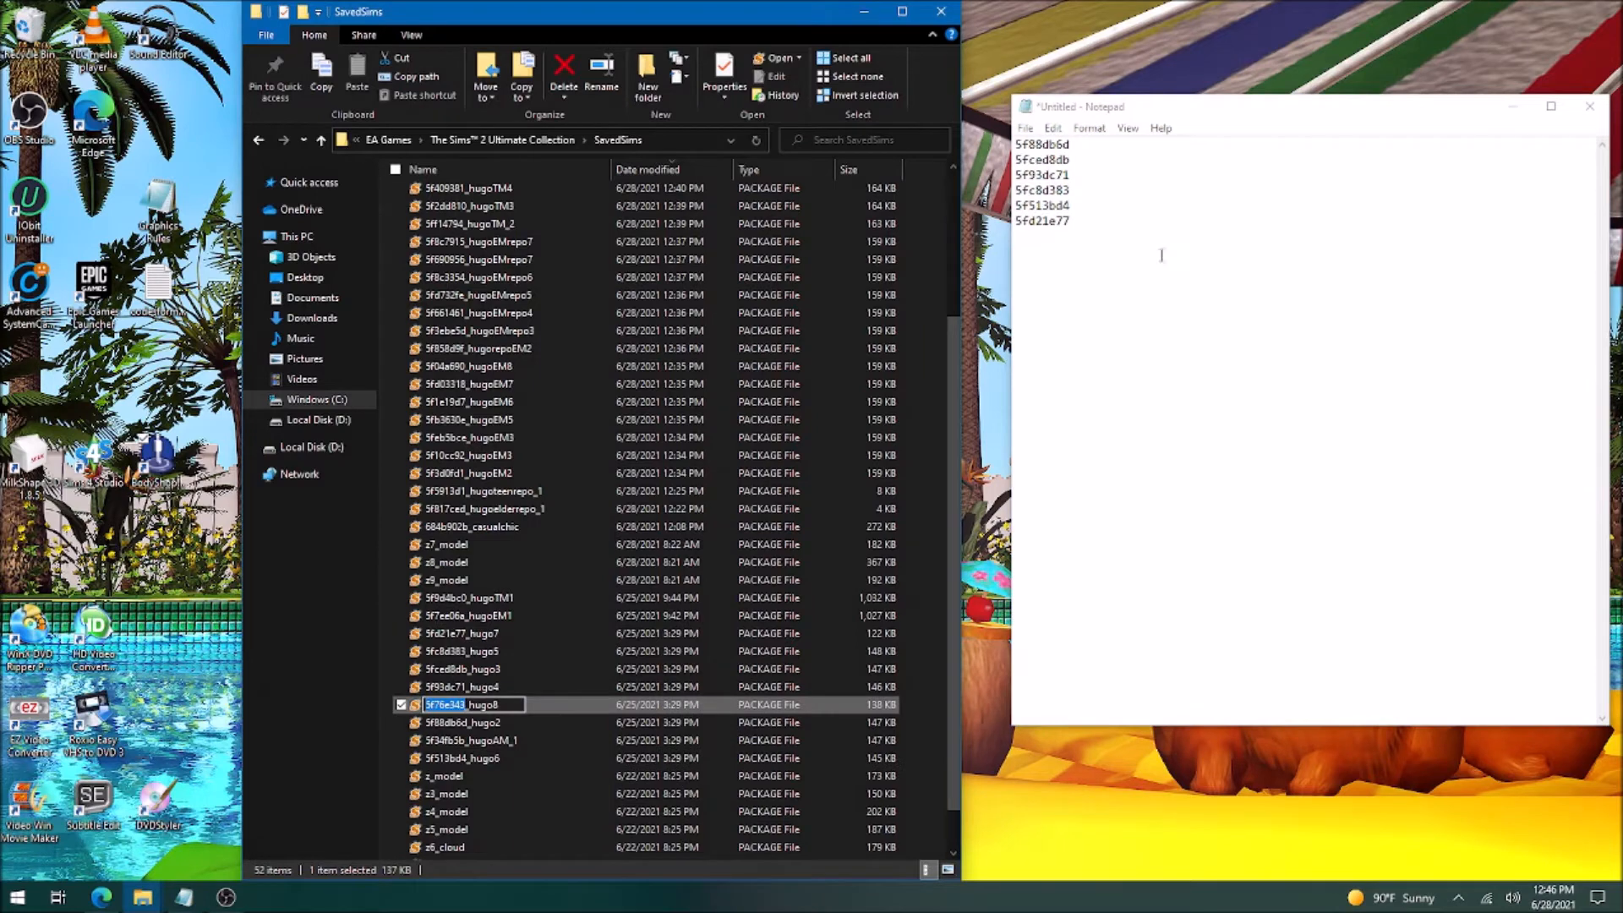
{"action": "left_click", "coordinate": [1154, 254]}
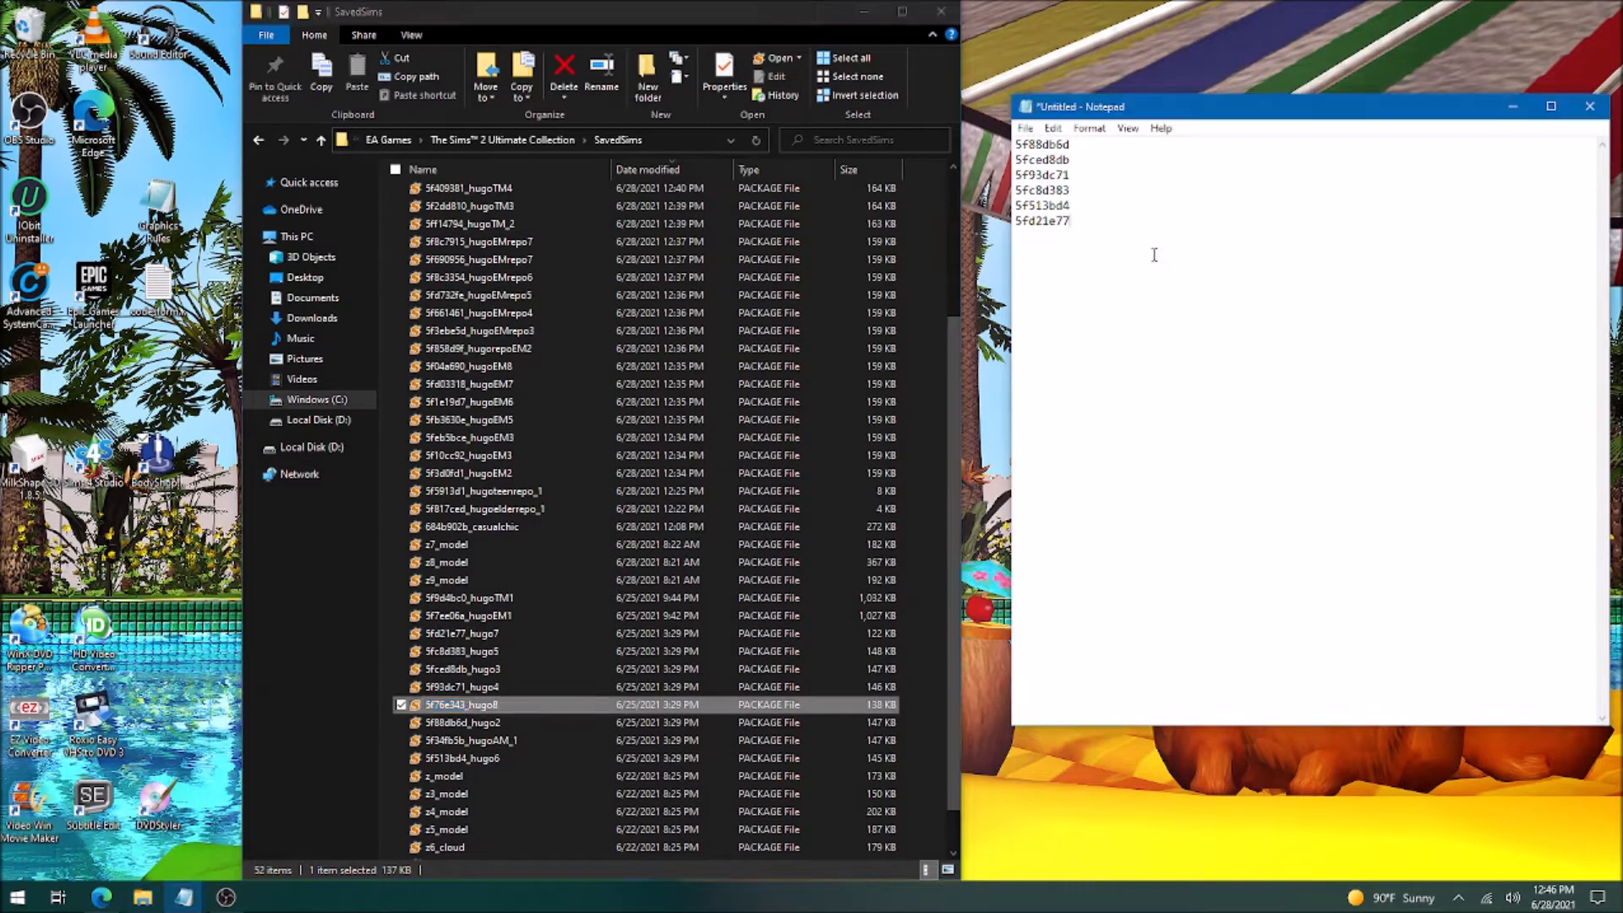
{"action": "type", "text": "5f76e343"}
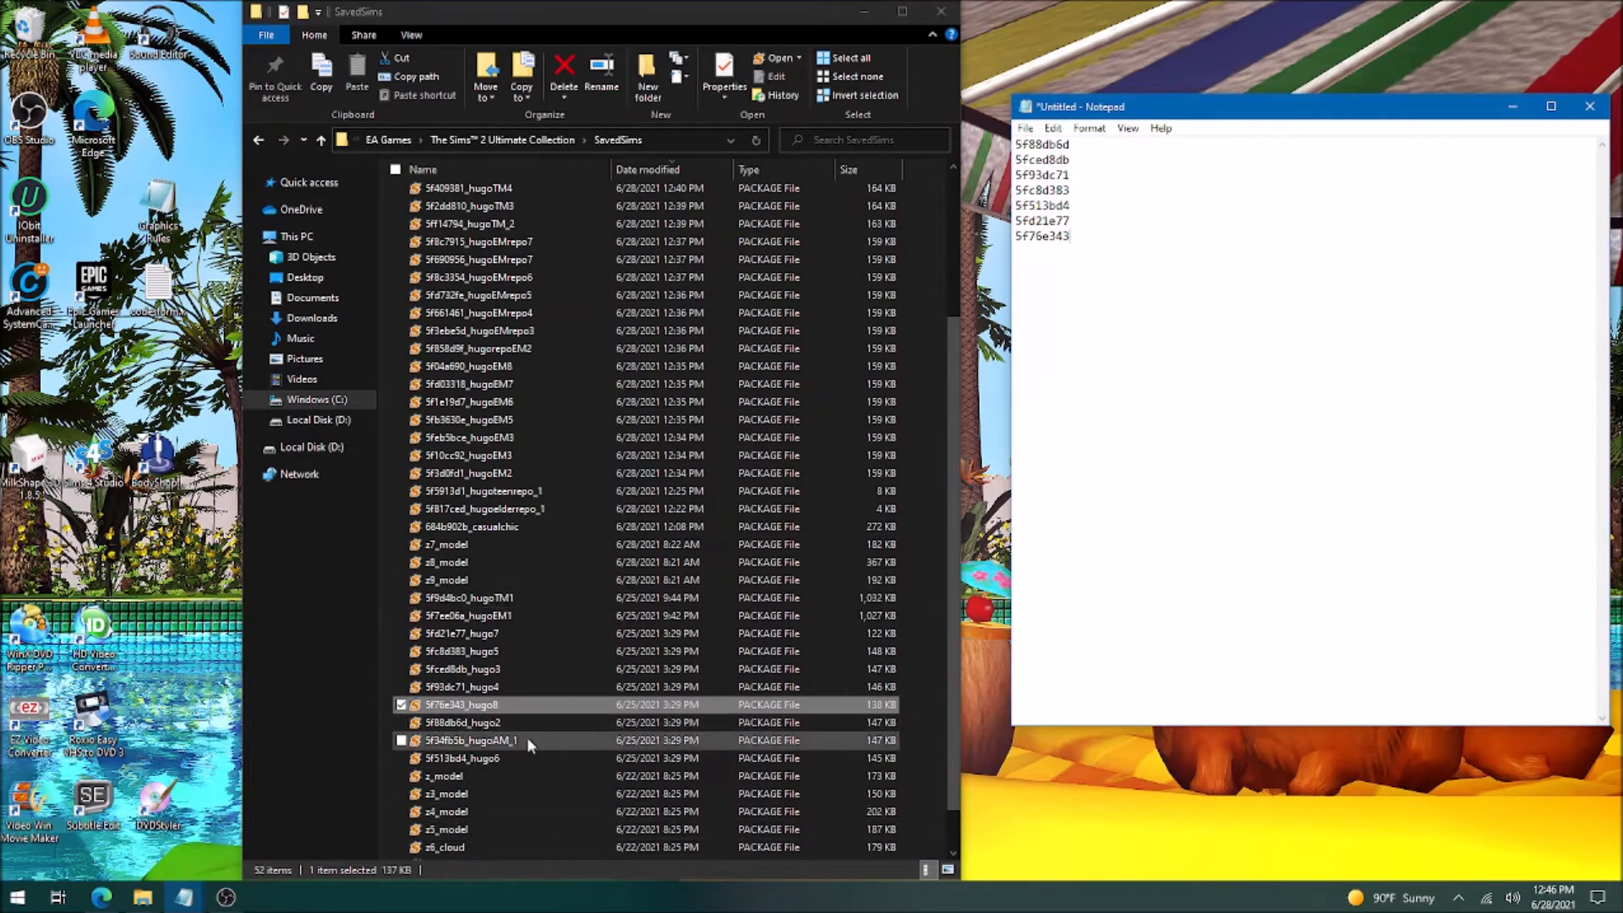
Open the 5f858d9f_hugorepoEM2 package in SimPE and show the properties of its noblend material definition.
{"action": "left_click_drag", "start_coordinate": [955, 742], "coordinate": [955, 709]}
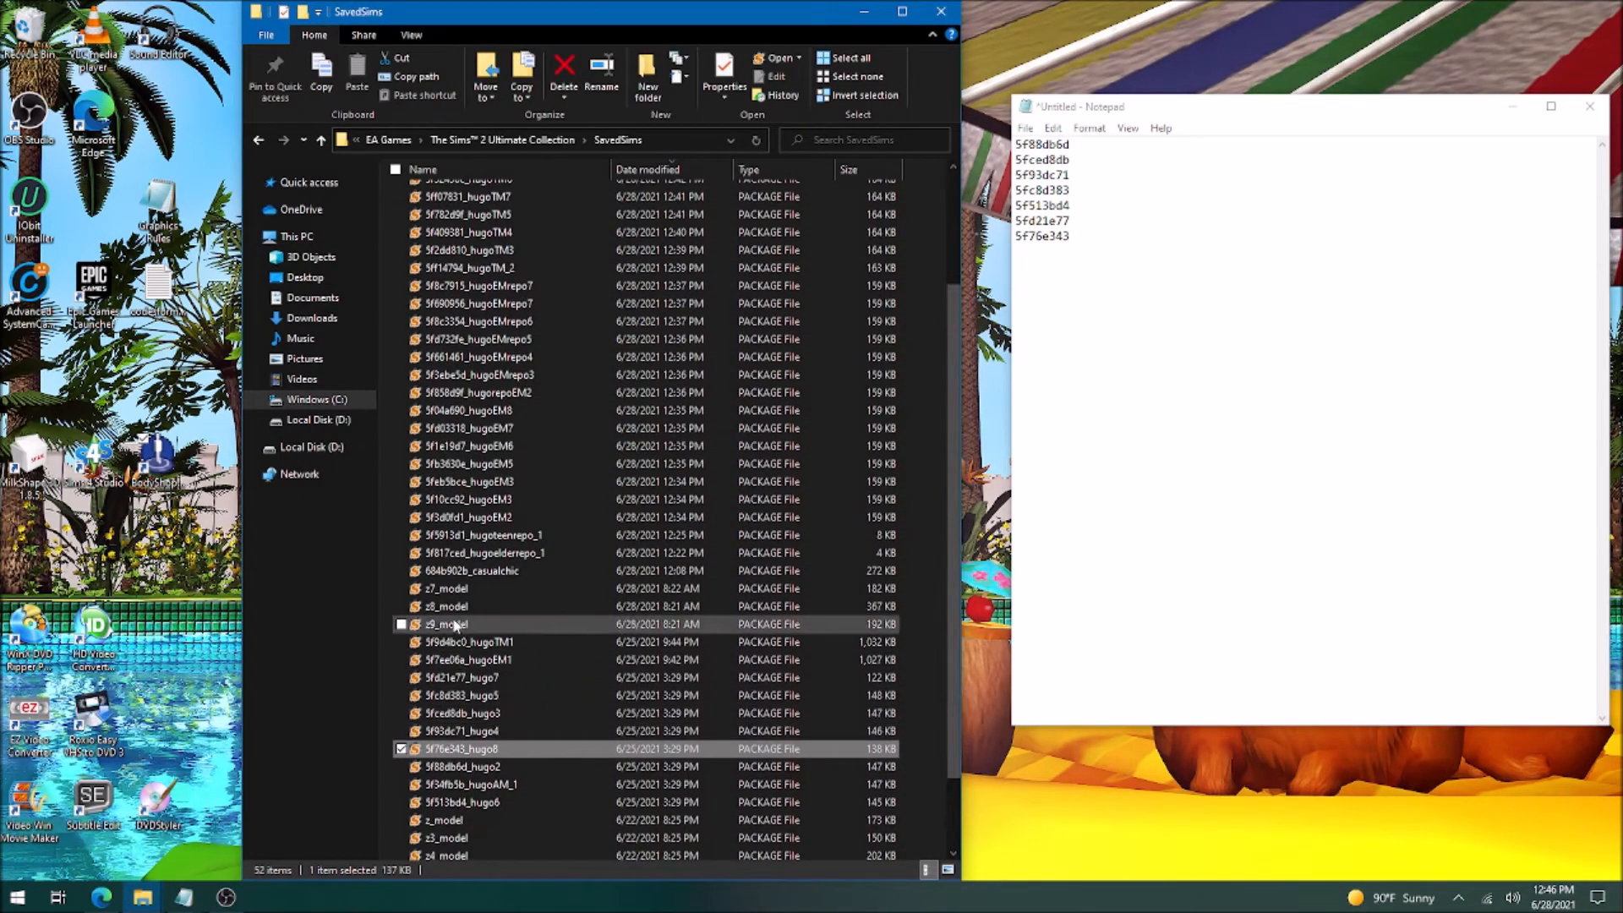
{"action": "scroll", "coordinate": [550, 414], "scroll_direction": "up", "scroll_amount": 1}
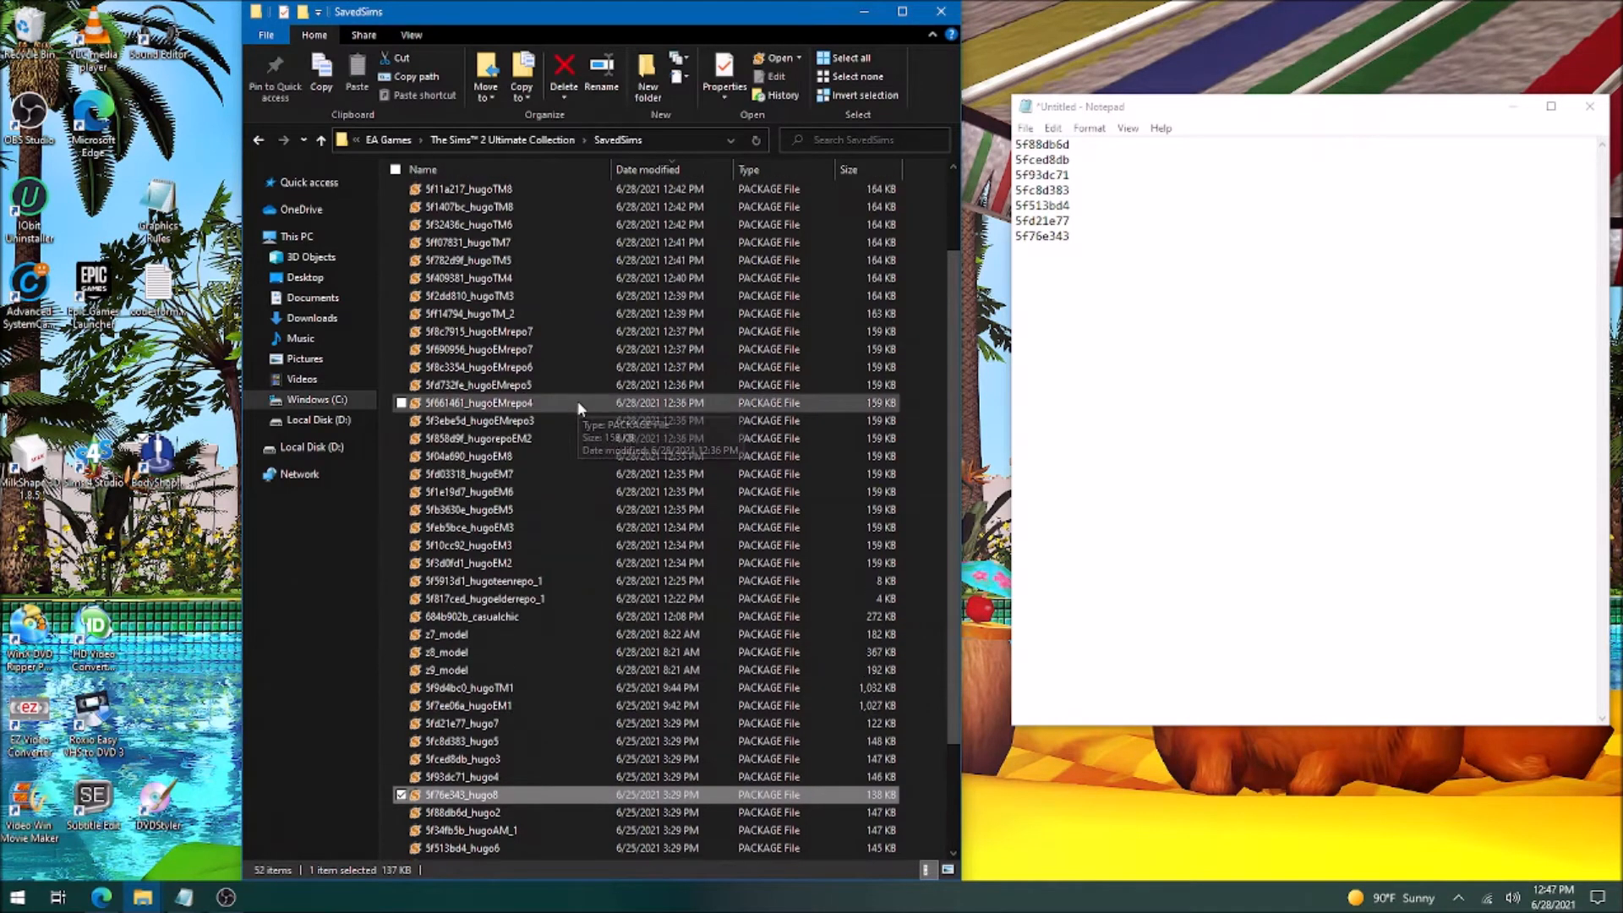
{"action": "scroll", "coordinate": [539, 437], "scroll_direction": "up", "scroll_amount": 1}
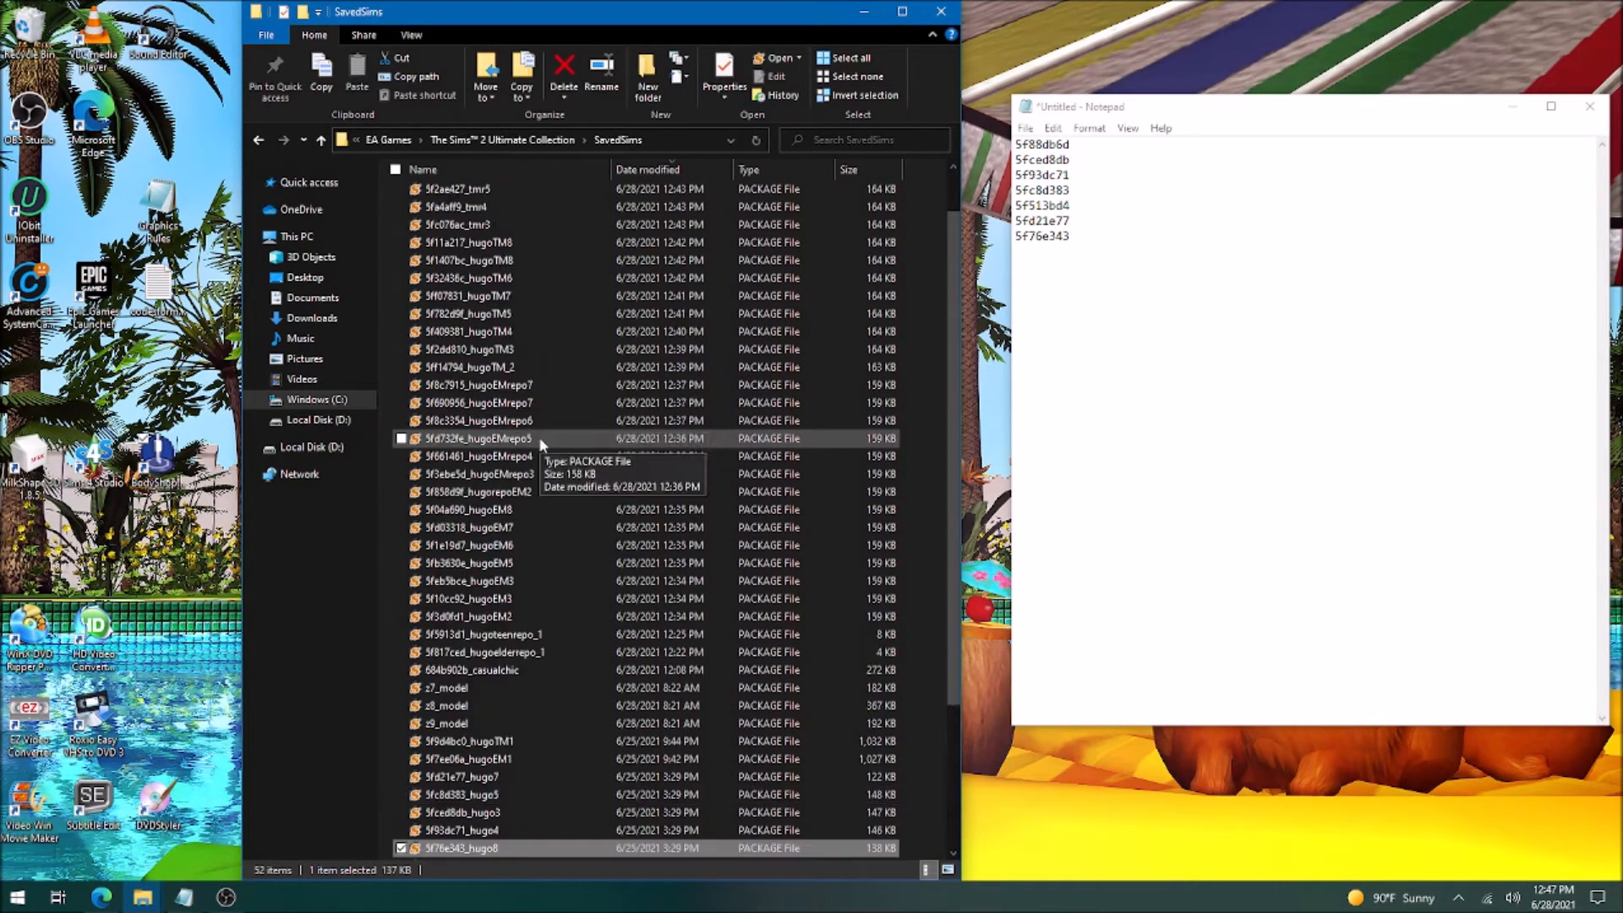
{"action": "left_click", "coordinate": [527, 493]}
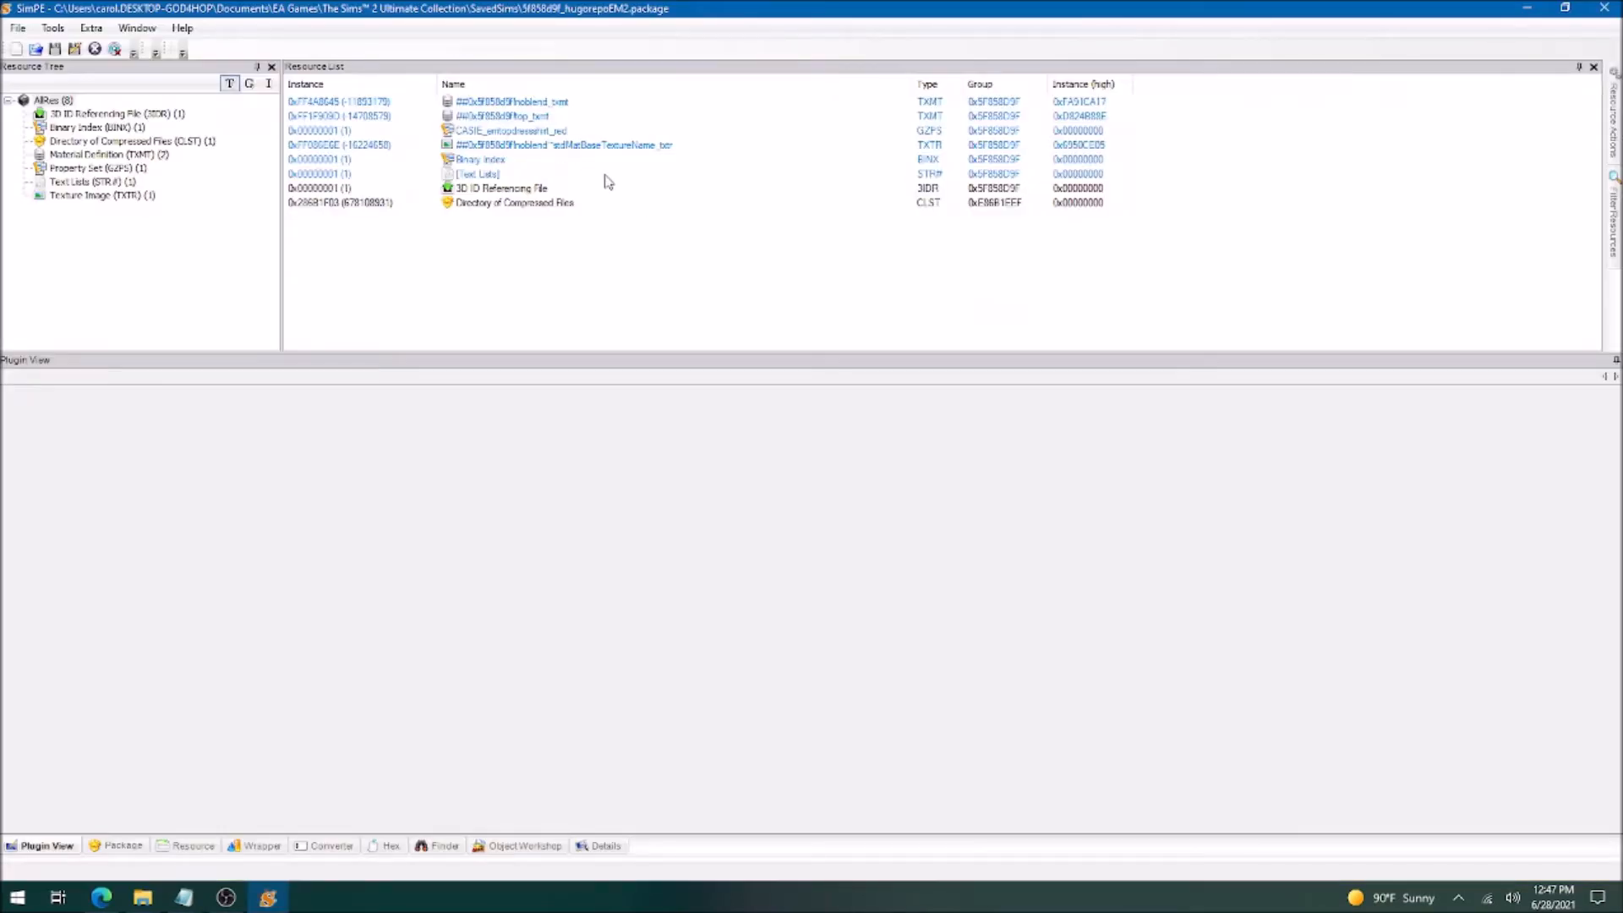
{"action": "left_click", "coordinate": [536, 103]}
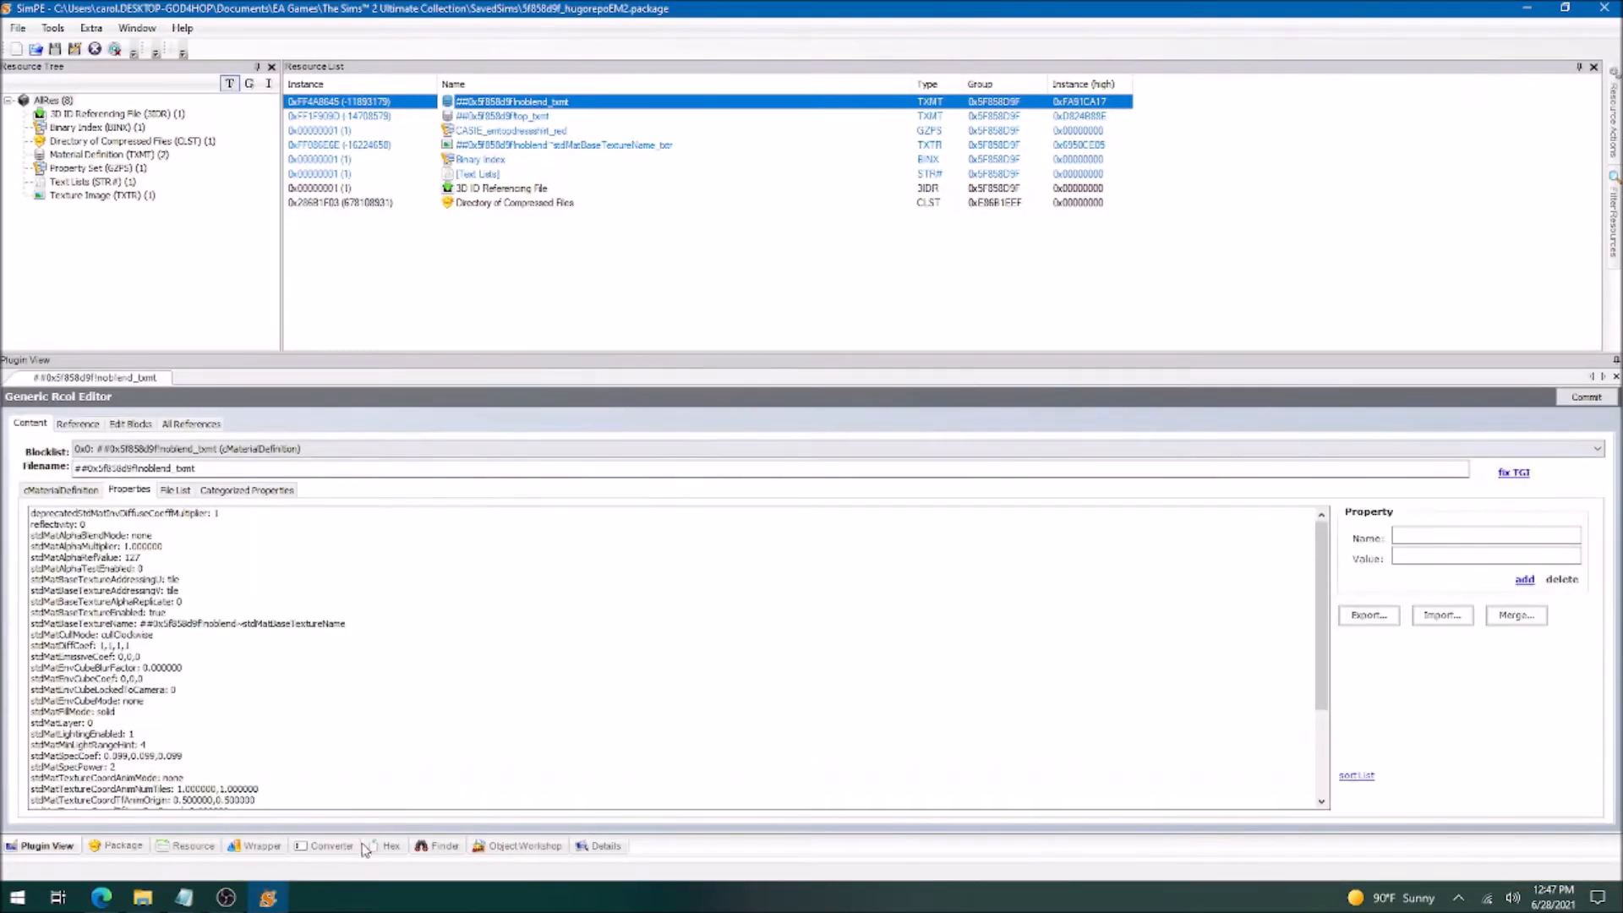
Copy 5f88db6d from the Notepad list, substitute it for the ID in the noblend material's stdMatBaseTextureName, and commit the change.
{"action": "mouse_move", "coordinate": [171, 905]}
{"action": "left_click", "coordinate": [262, 836]}
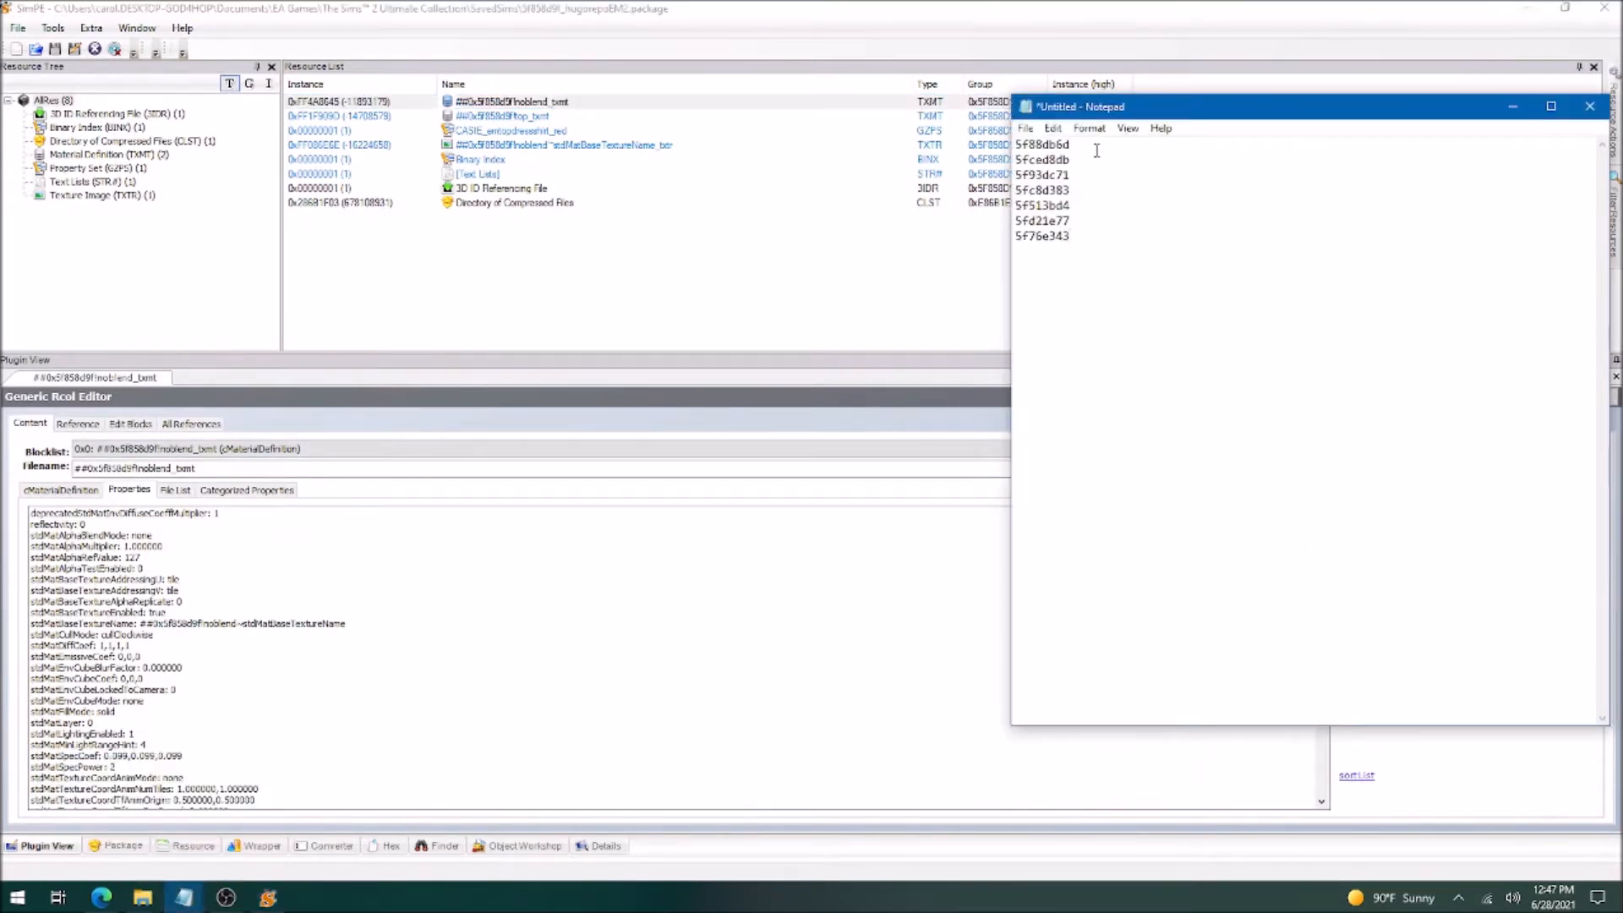
{"action": "left_click_drag", "start_coordinate": [1096, 151], "coordinate": [1013, 145]}
{"action": "key", "text": "ctrl+c"}
{"action": "left_click", "coordinate": [1007, 5]}
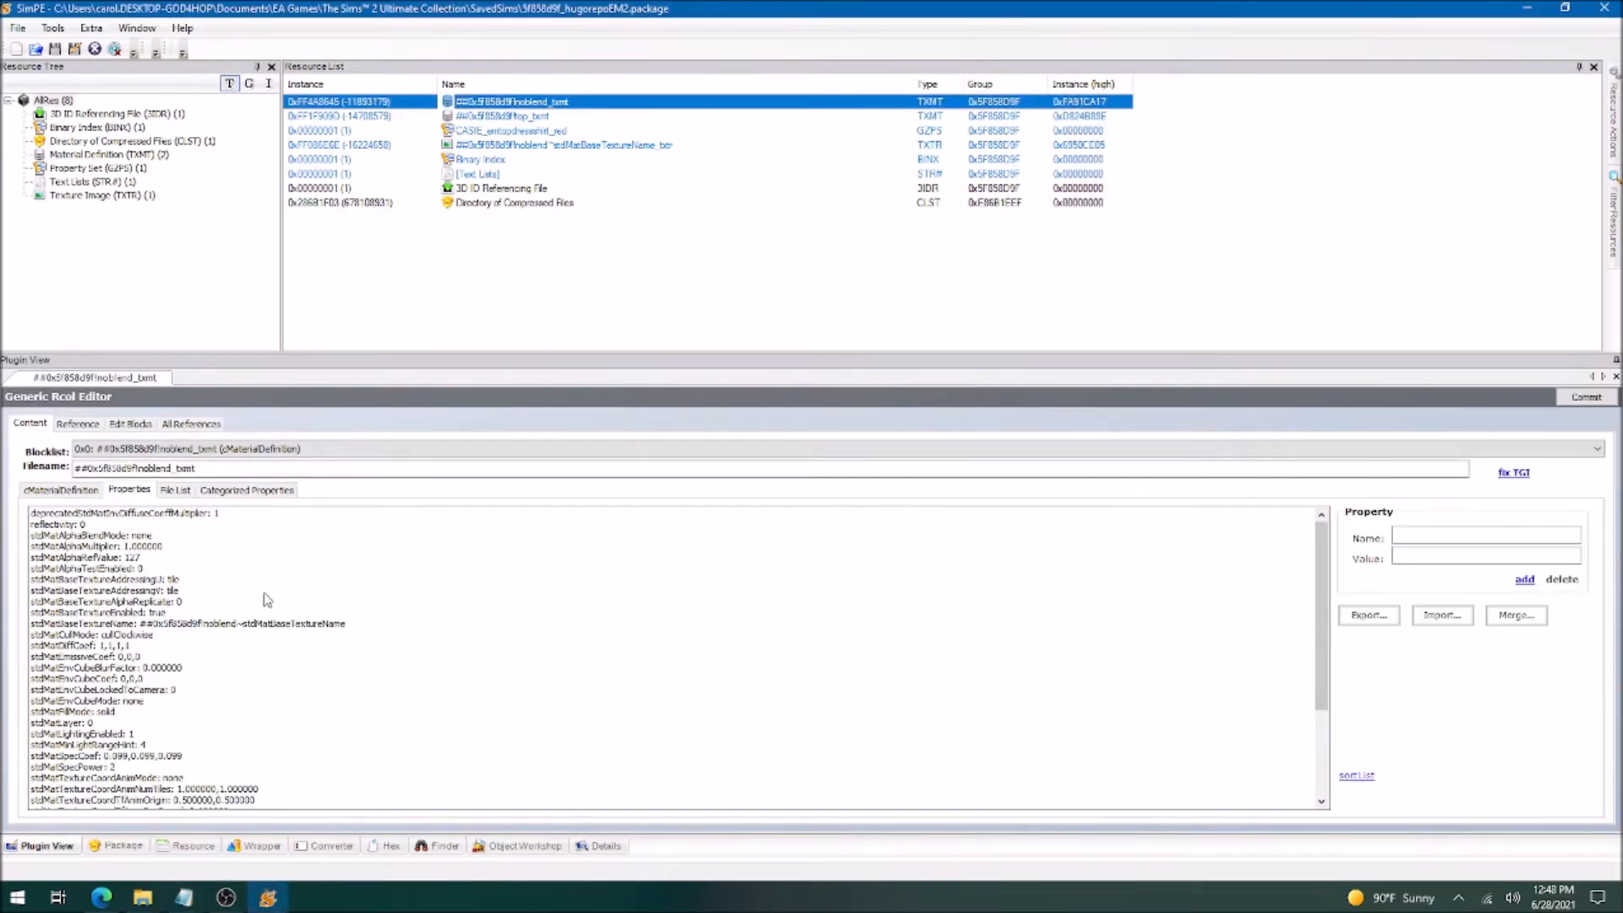
{"action": "left_click", "coordinate": [239, 625]}
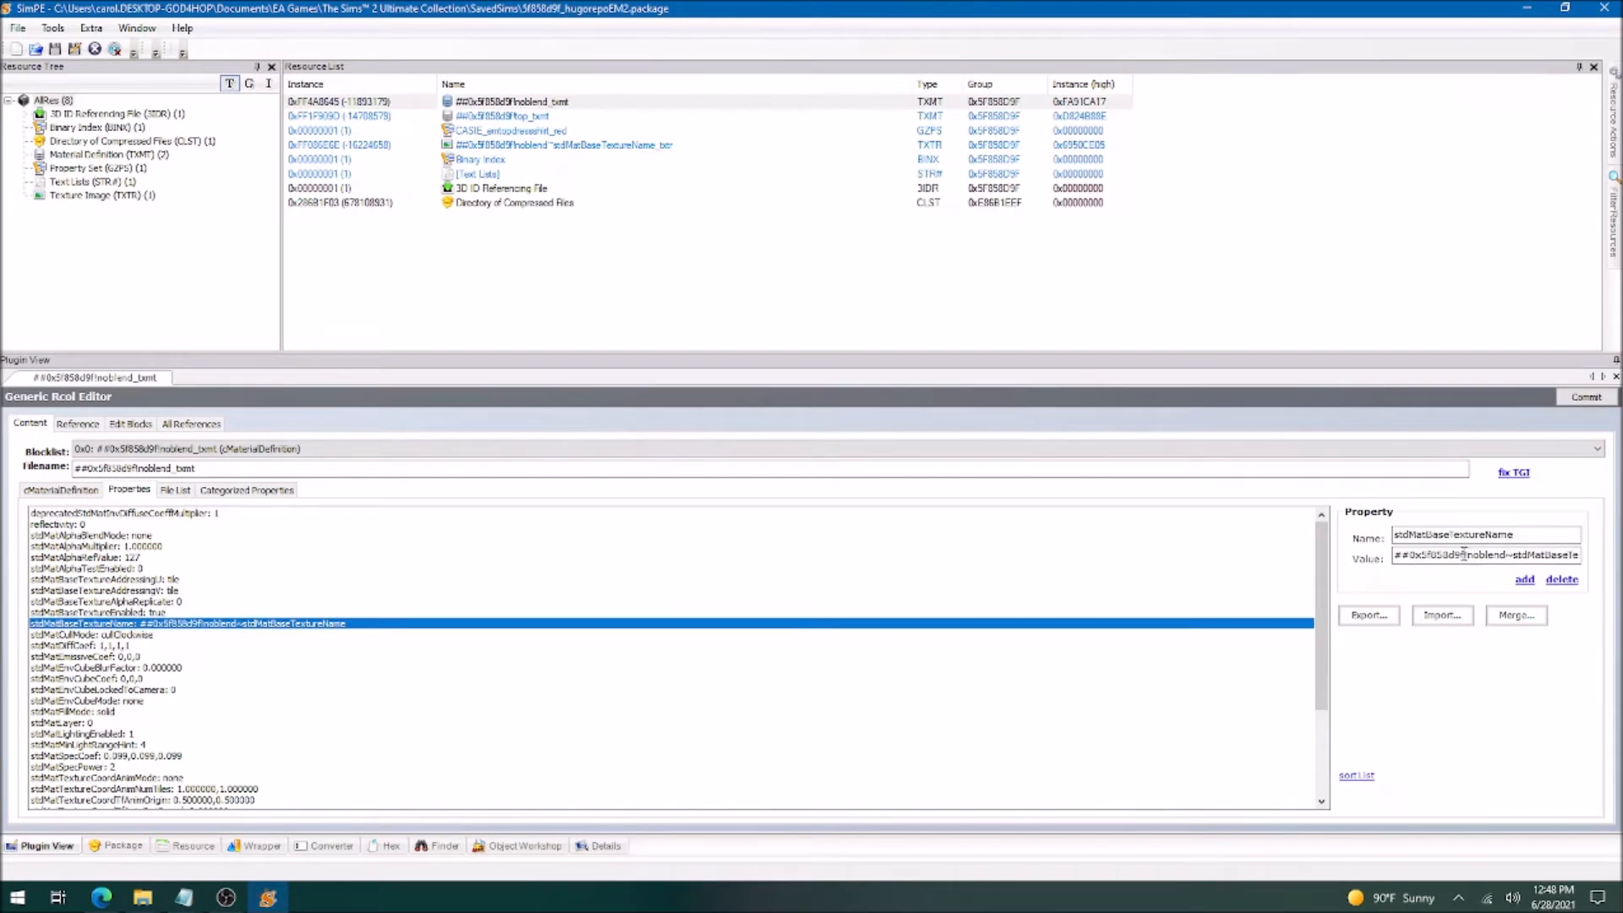
{"action": "key", "text": "ctrl+v"}
{"action": "left_click", "coordinate": [1586, 397]}
{"action": "left_click", "coordinate": [859, 505]}
Delete the texture image resource from the hugorepoEM2 package, save the package, and close SimPE.
{"action": "left_click", "coordinate": [525, 146]}
{"action": "right_click", "coordinate": [526, 147]}
{"action": "left_click", "coordinate": [562, 212]}
{"action": "left_click", "coordinate": [74, 50]}
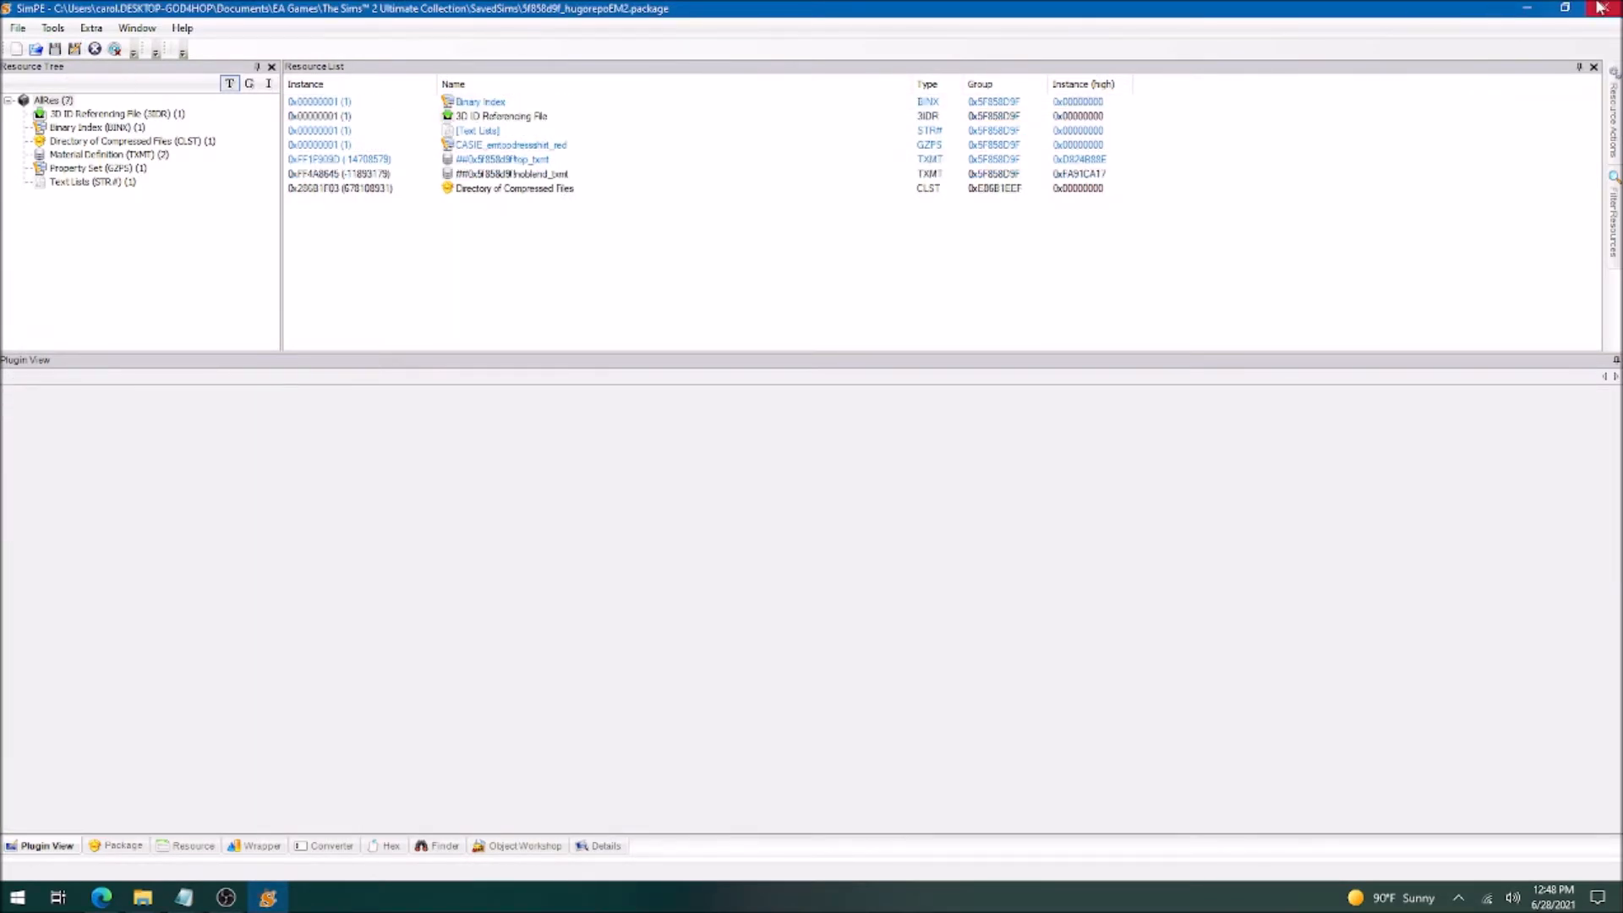
{"action": "left_click", "coordinate": [1603, 8]}
Open the 5f3ebe5d_hugoEMrepo3 package and replace the ID in its noblend stdMatBaseTextureName with 5fced8db from the list.
{"action": "left_click_drag", "start_coordinate": [1073, 160], "coordinate": [1014, 160]}
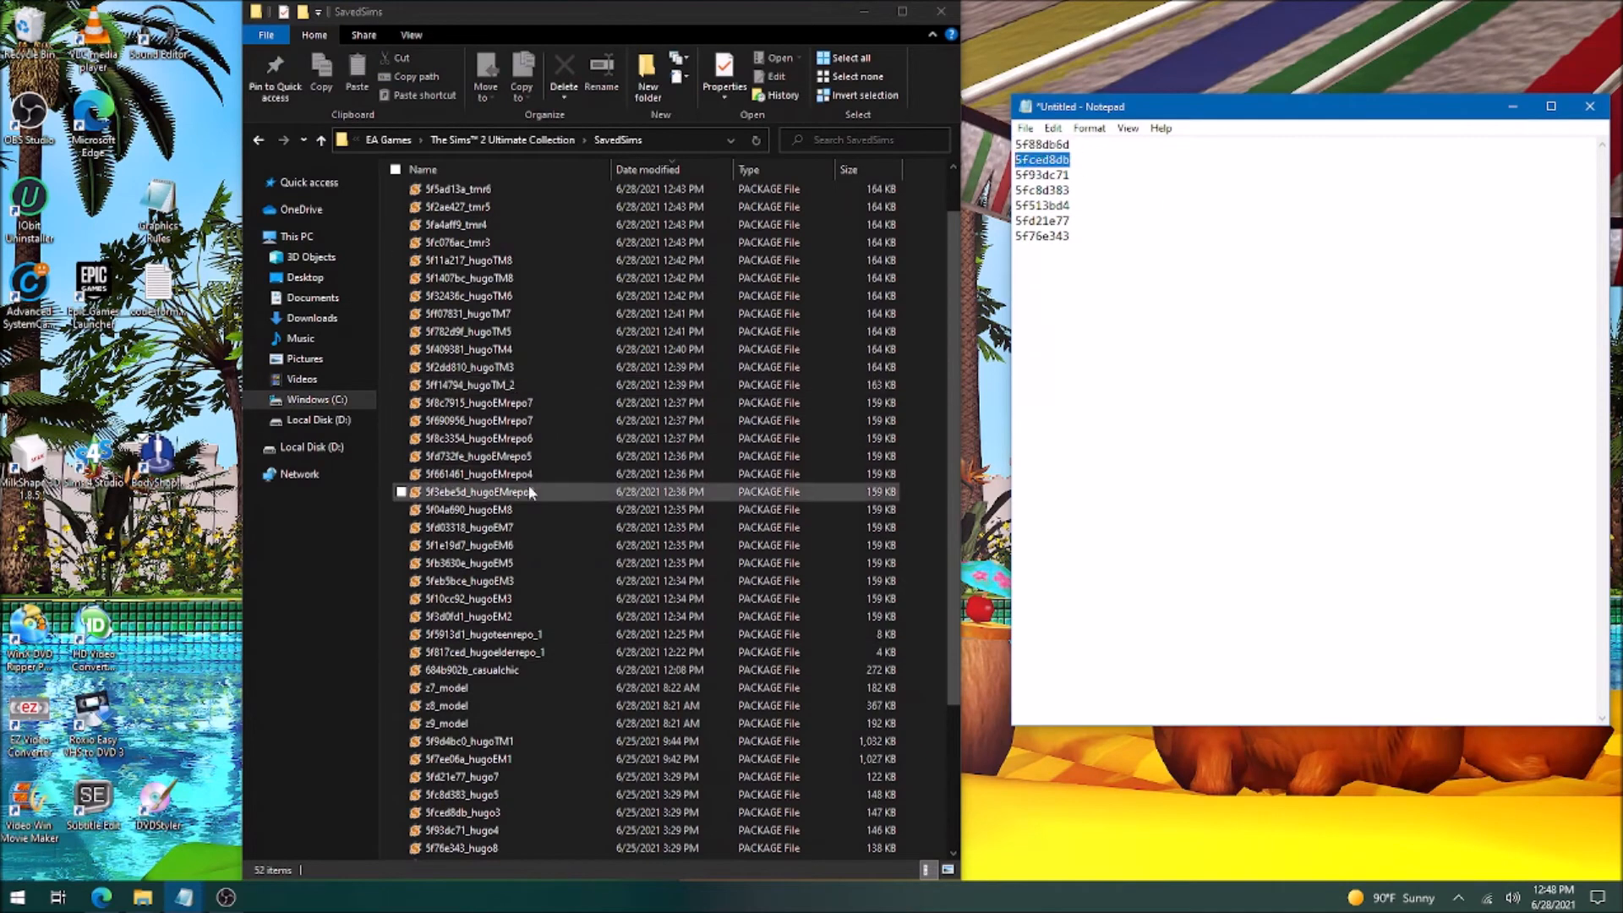
{"action": "double_click", "coordinate": [529, 491]}
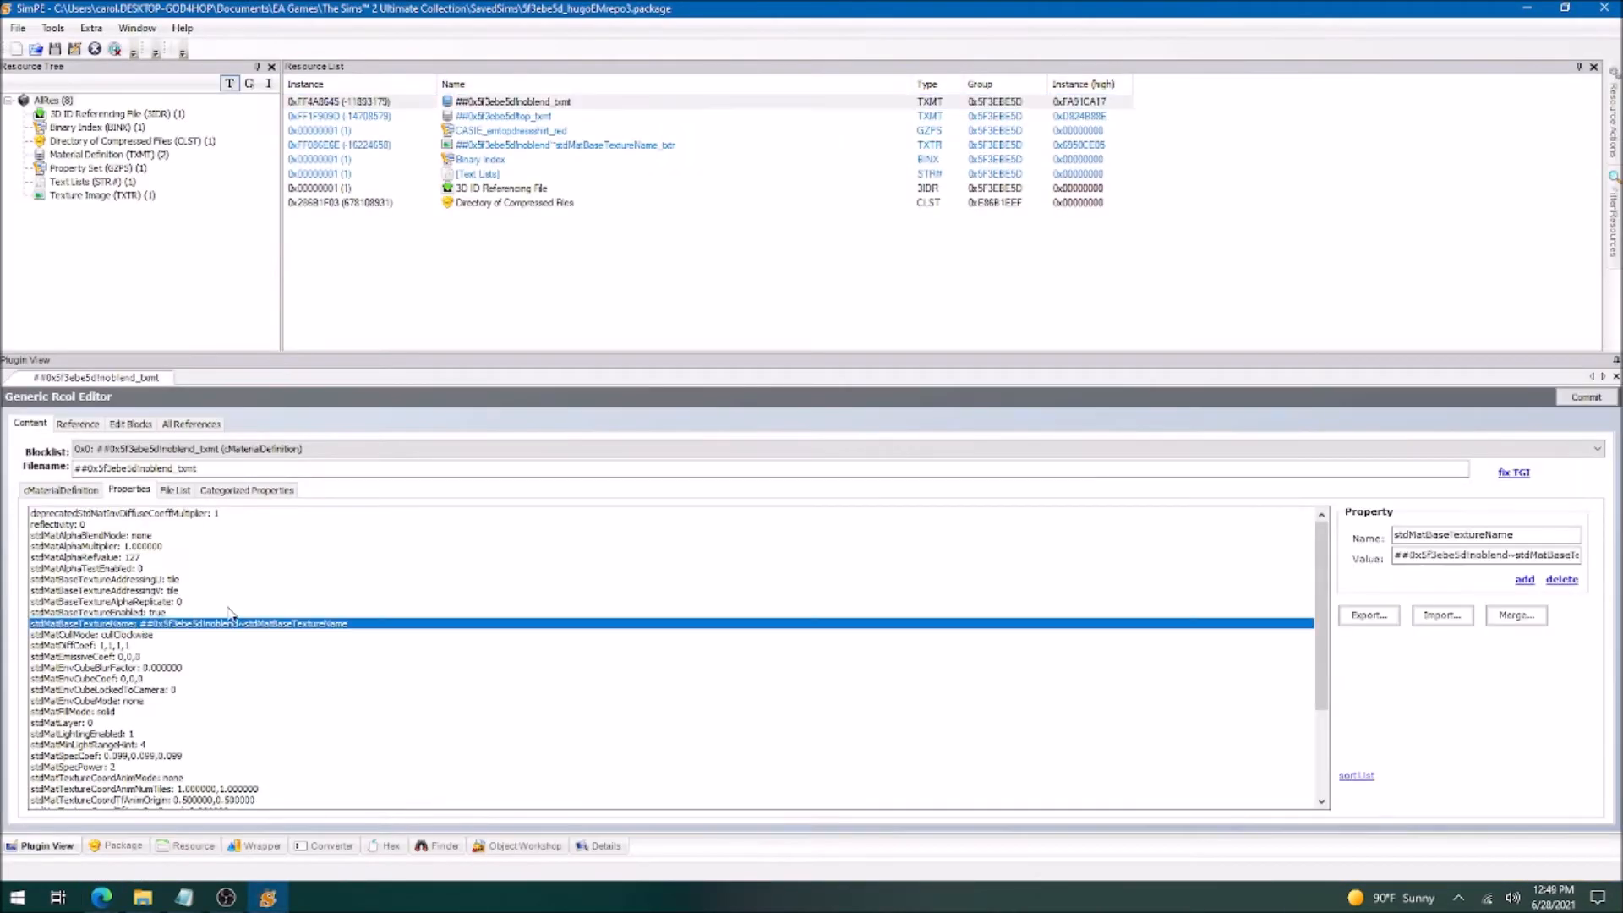
{"action": "left_click_drag", "start_coordinate": [1421, 555], "coordinate": [1467, 555]}
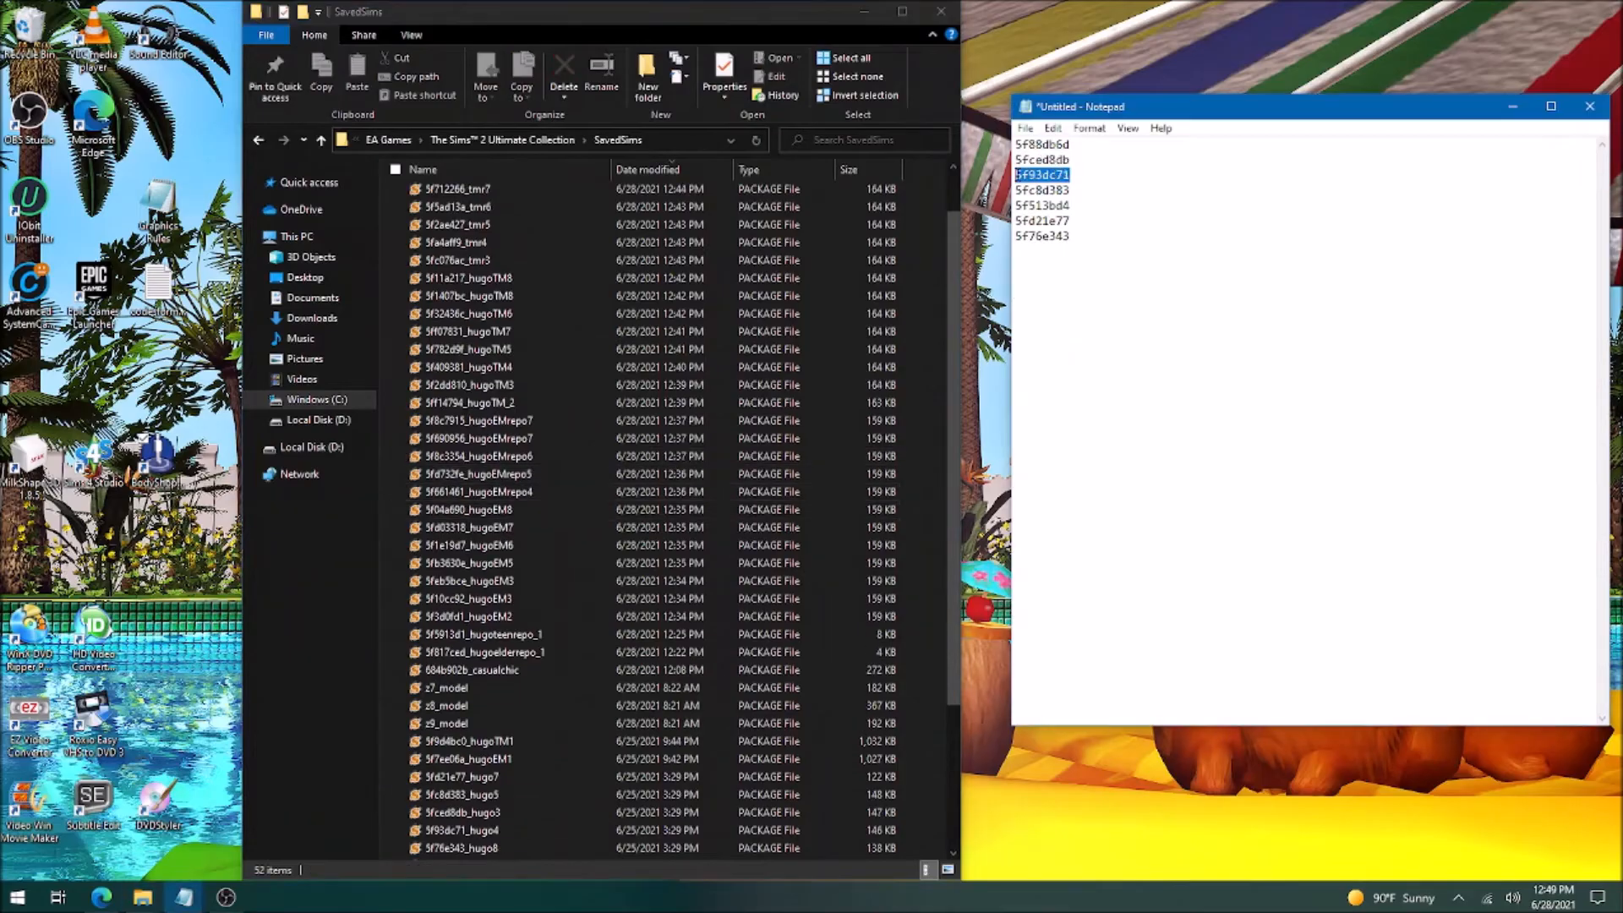
Open the 5f661461_hugoEMrepo4 package, link its noblend base texture to 5f93dc71, and delete its own texture image.
{"action": "double_click", "coordinate": [478, 492]}
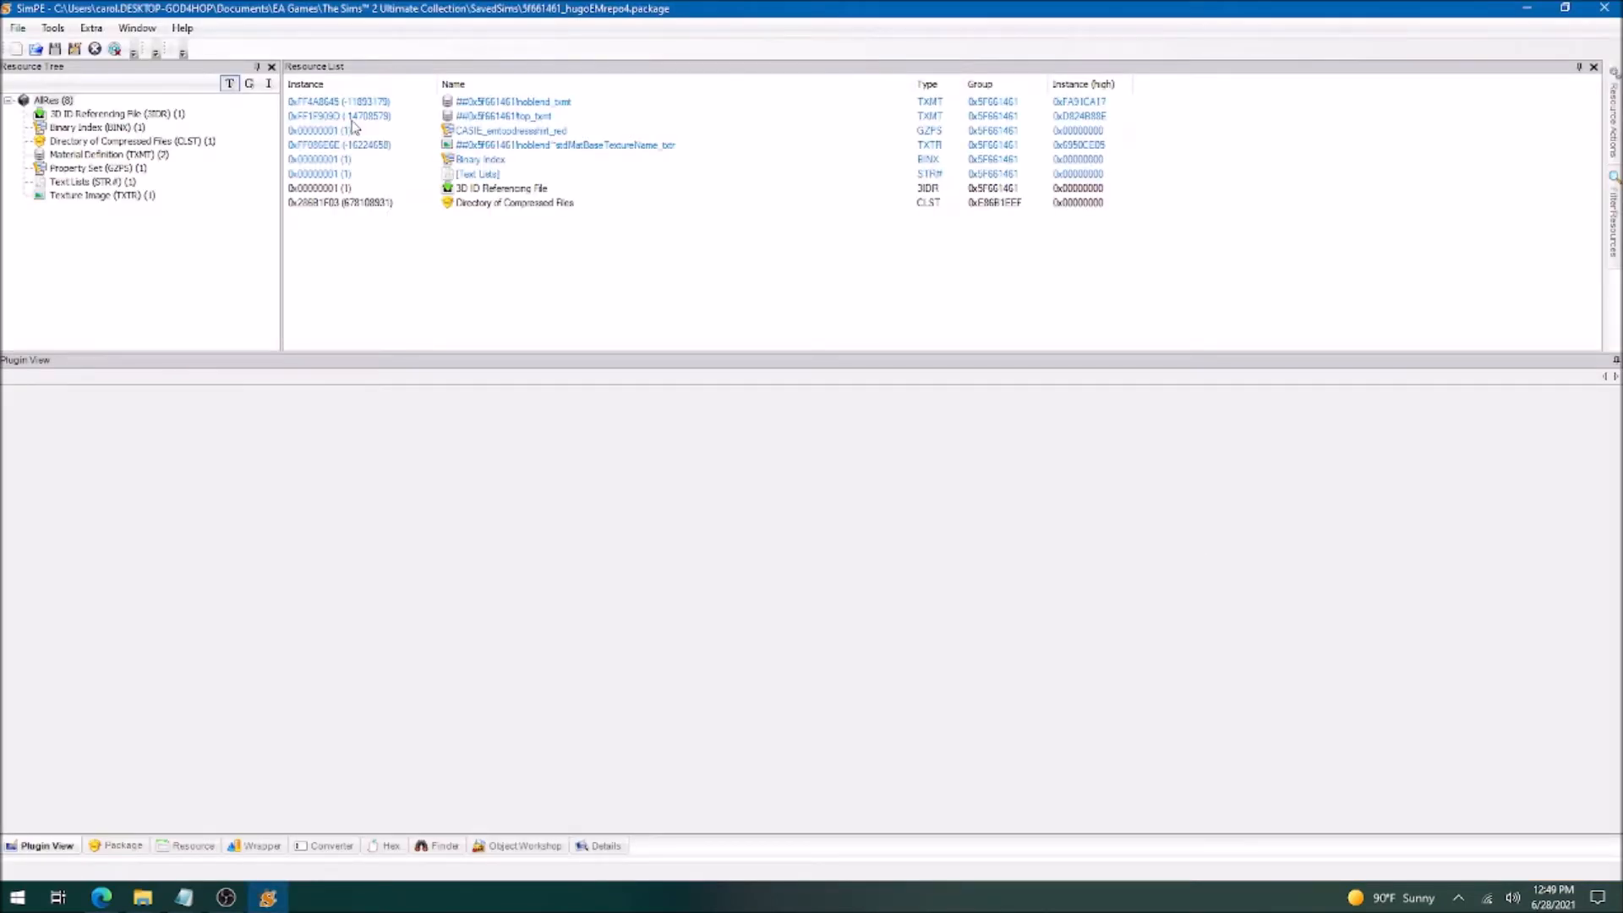
{"action": "left_click", "coordinate": [353, 101]}
{"action": "right_click", "coordinate": [490, 145]}
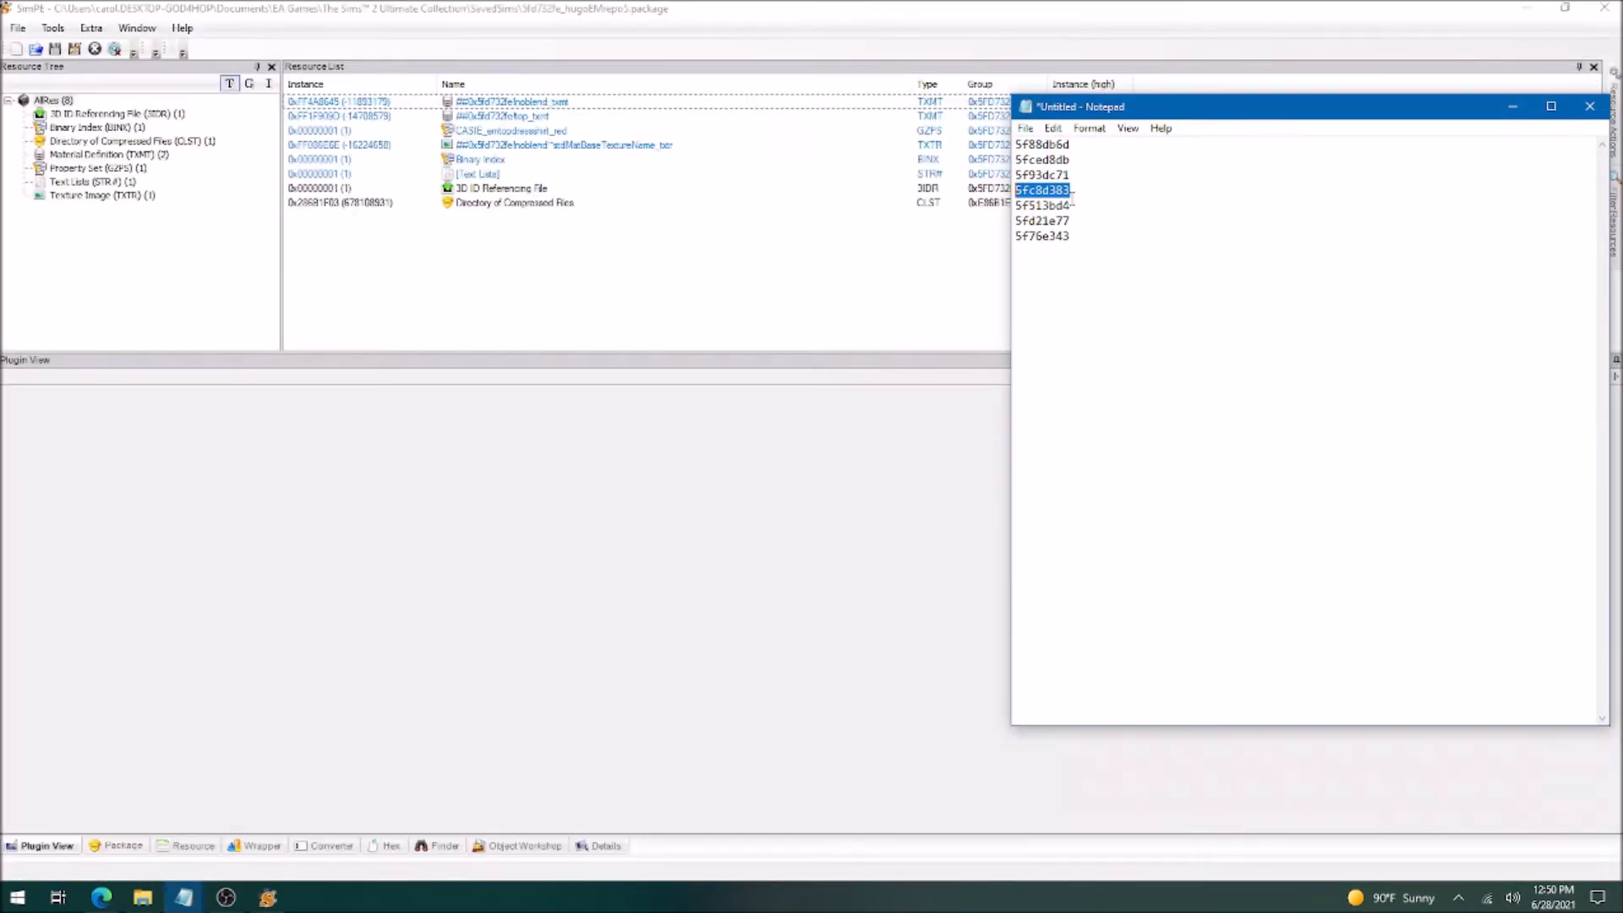
Set the ID in hugoEMrepo5's noblend stdMatBaseTextureName to 5fc8d383, commit it, and remove the package's own texture image.
{"action": "left_click", "coordinate": [513, 103]}
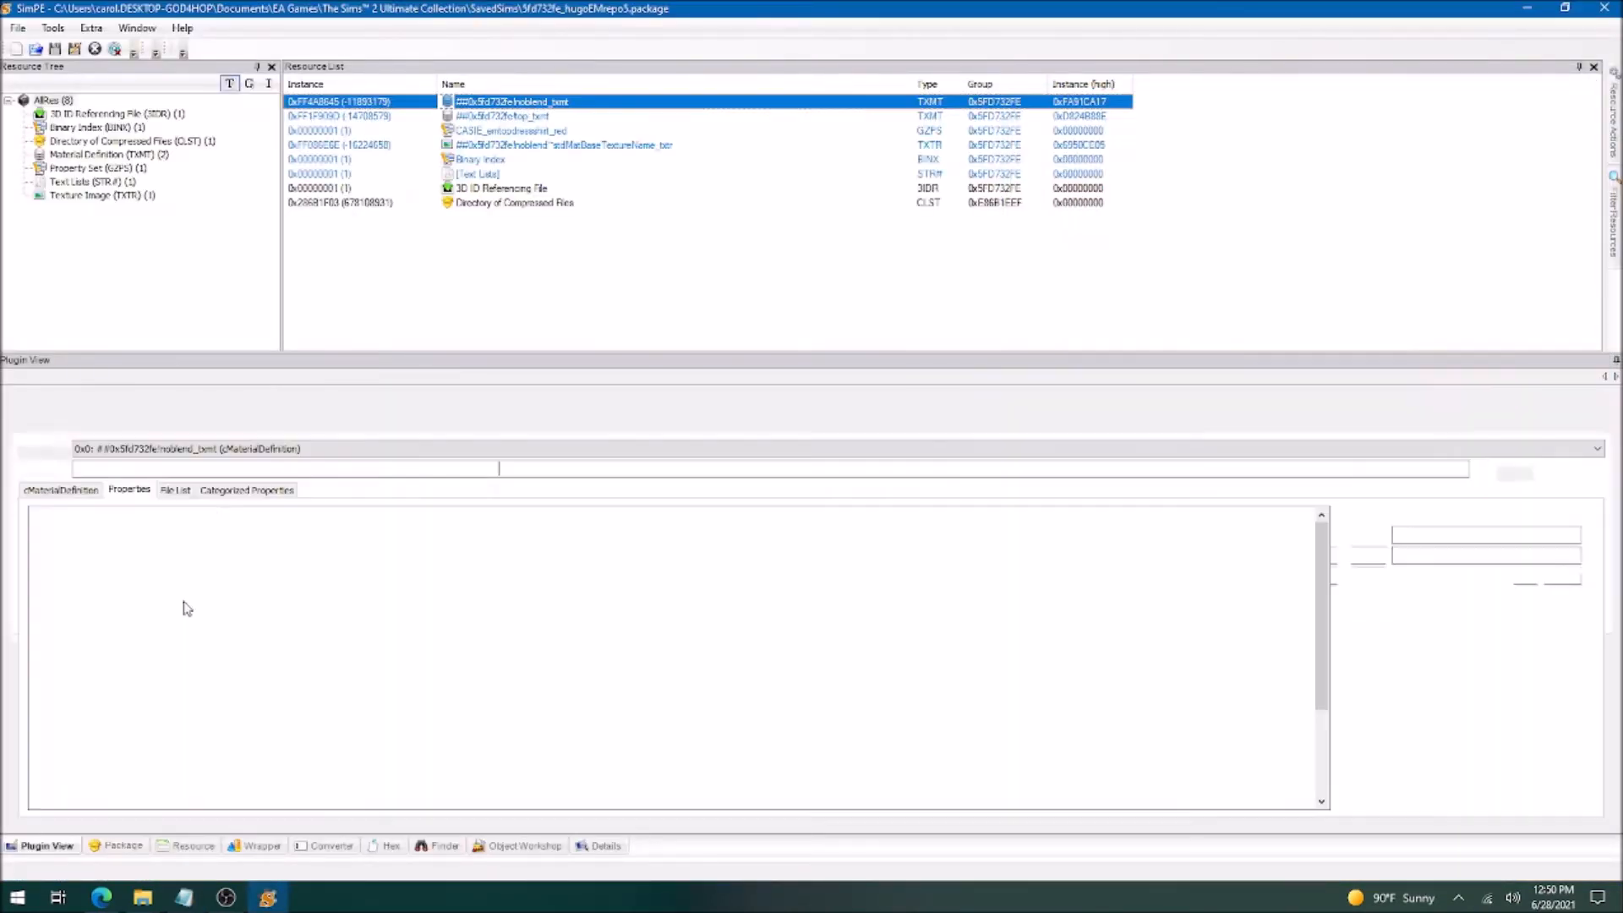
{"action": "left_click", "coordinate": [184, 622]}
{"action": "left_click_drag", "start_coordinate": [1462, 556], "coordinate": [1427, 556]}
{"action": "type", "text": "5fc8d383"}
{"action": "left_click", "coordinate": [1587, 397]}
{"action": "left_click", "coordinate": [855, 501]}
{"action": "left_click", "coordinate": [568, 149]}
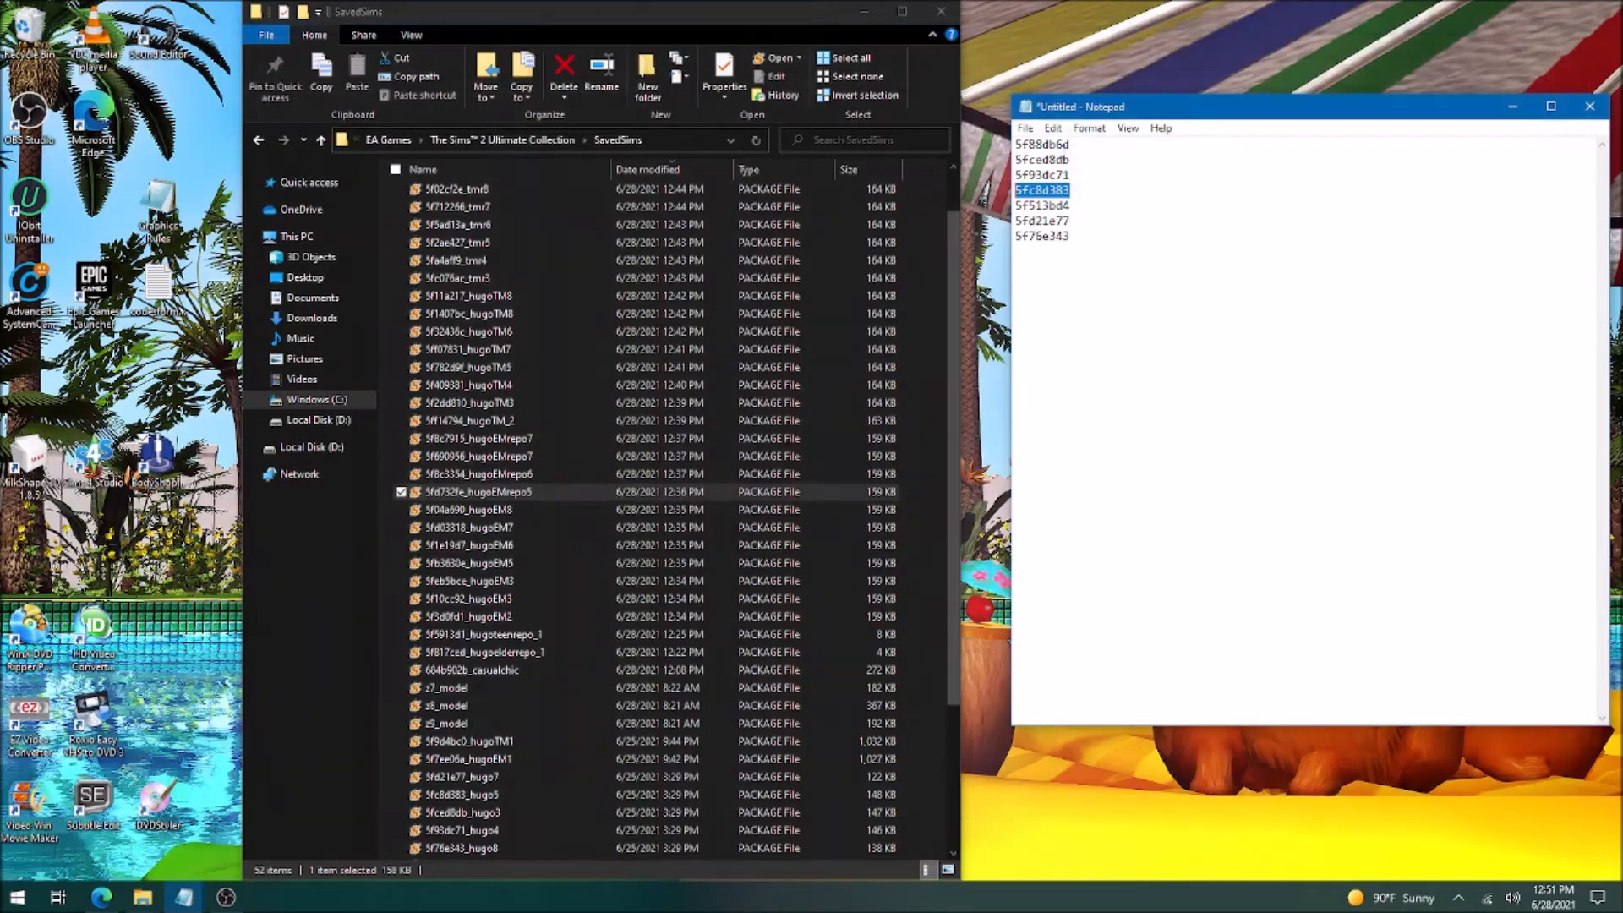
Open the 5f8c3354_hugoEMrepo6 package, delete its texture image, and replace the ID in its noblend stdMatBaseTextureName with 5f513bd4.
{"action": "double_click", "coordinate": [510, 492]}
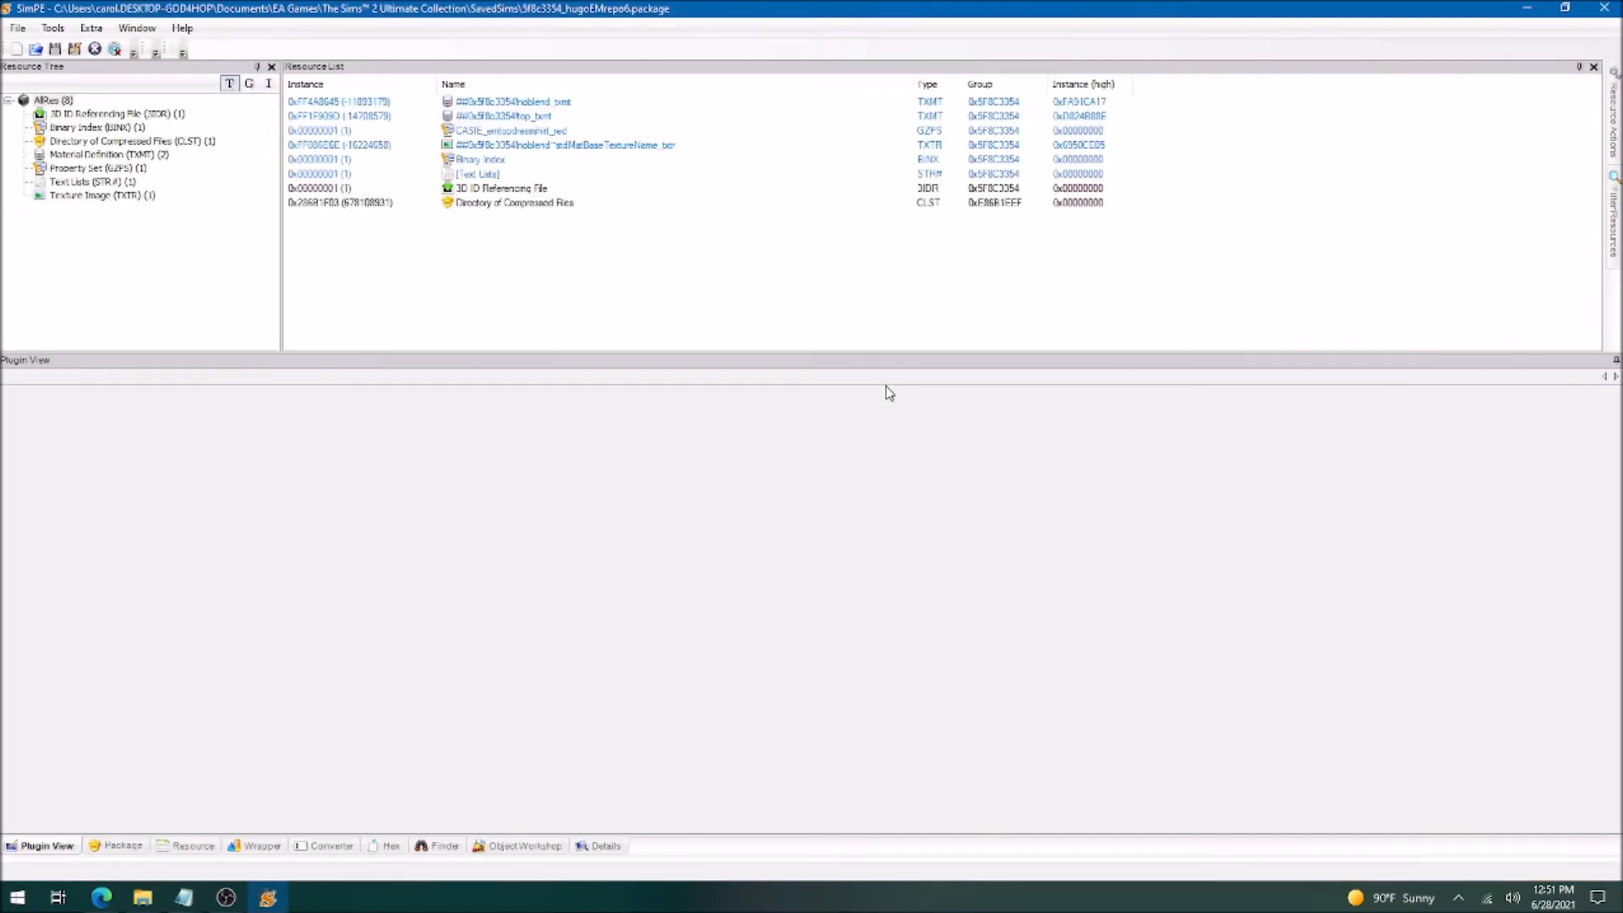
{"action": "left_click", "coordinate": [540, 144]}
{"action": "right_click", "coordinate": [541, 145]}
{"action": "left_click", "coordinate": [583, 207]}
{"action": "left_click", "coordinate": [507, 102]}
{"action": "left_click", "coordinate": [254, 623]}
{"action": "left_click_drag", "start_coordinate": [1428, 554], "coordinate": [1466, 554]}
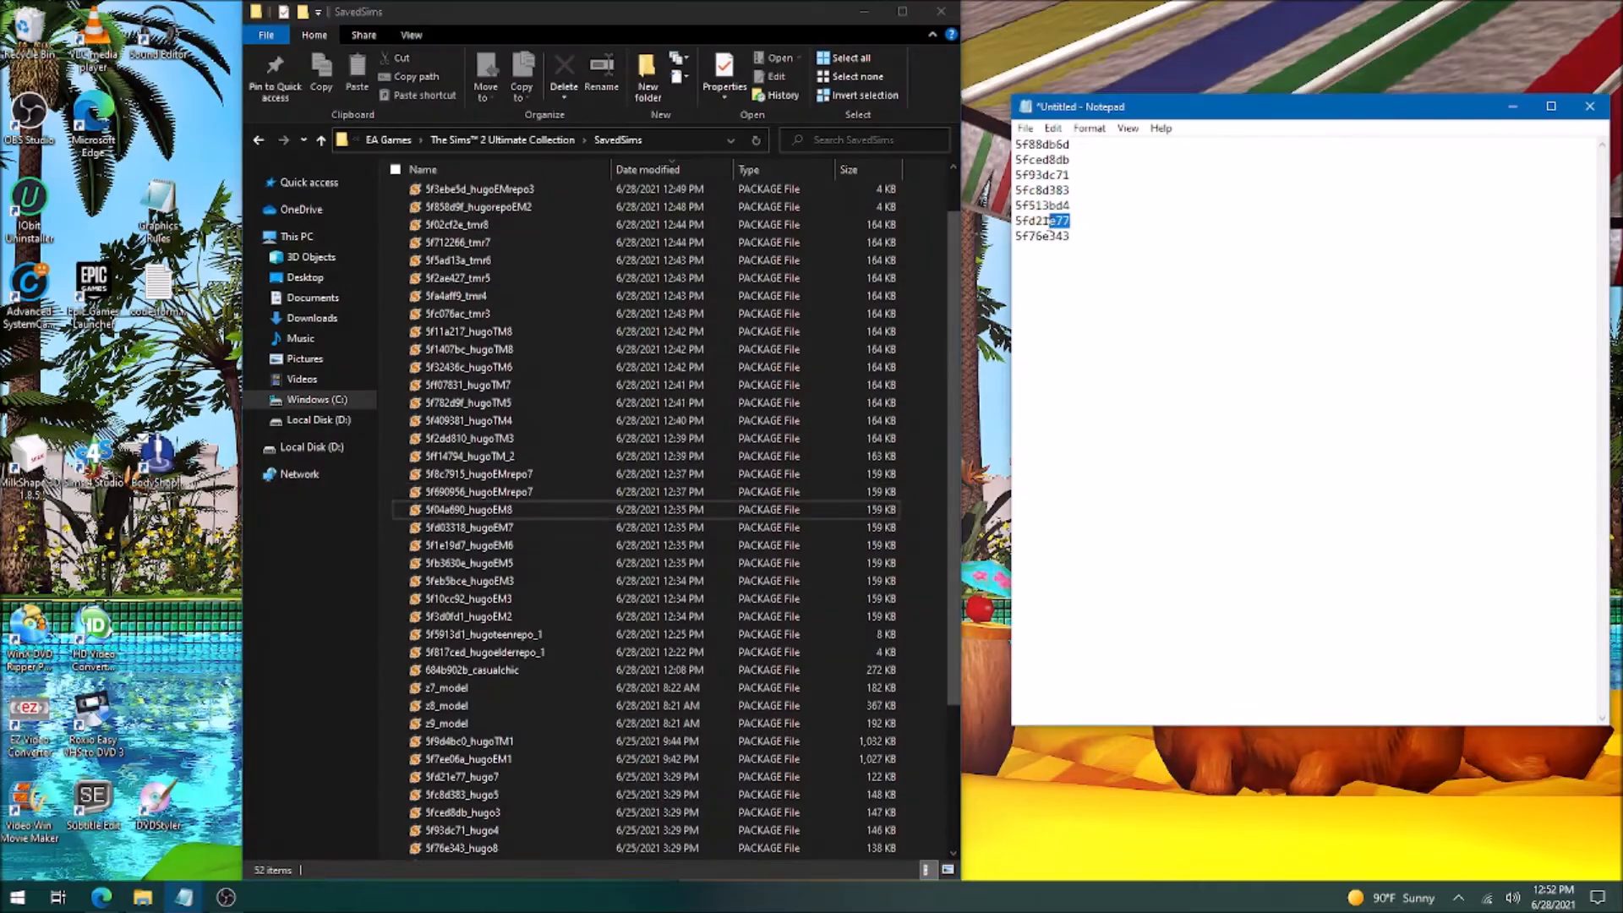
Open the 5f690956_hugoEMrepo7 package, link its noblend base texture to 5fd21e77, commit it, and remove the texture image.
{"action": "double_click", "coordinate": [487, 492]}
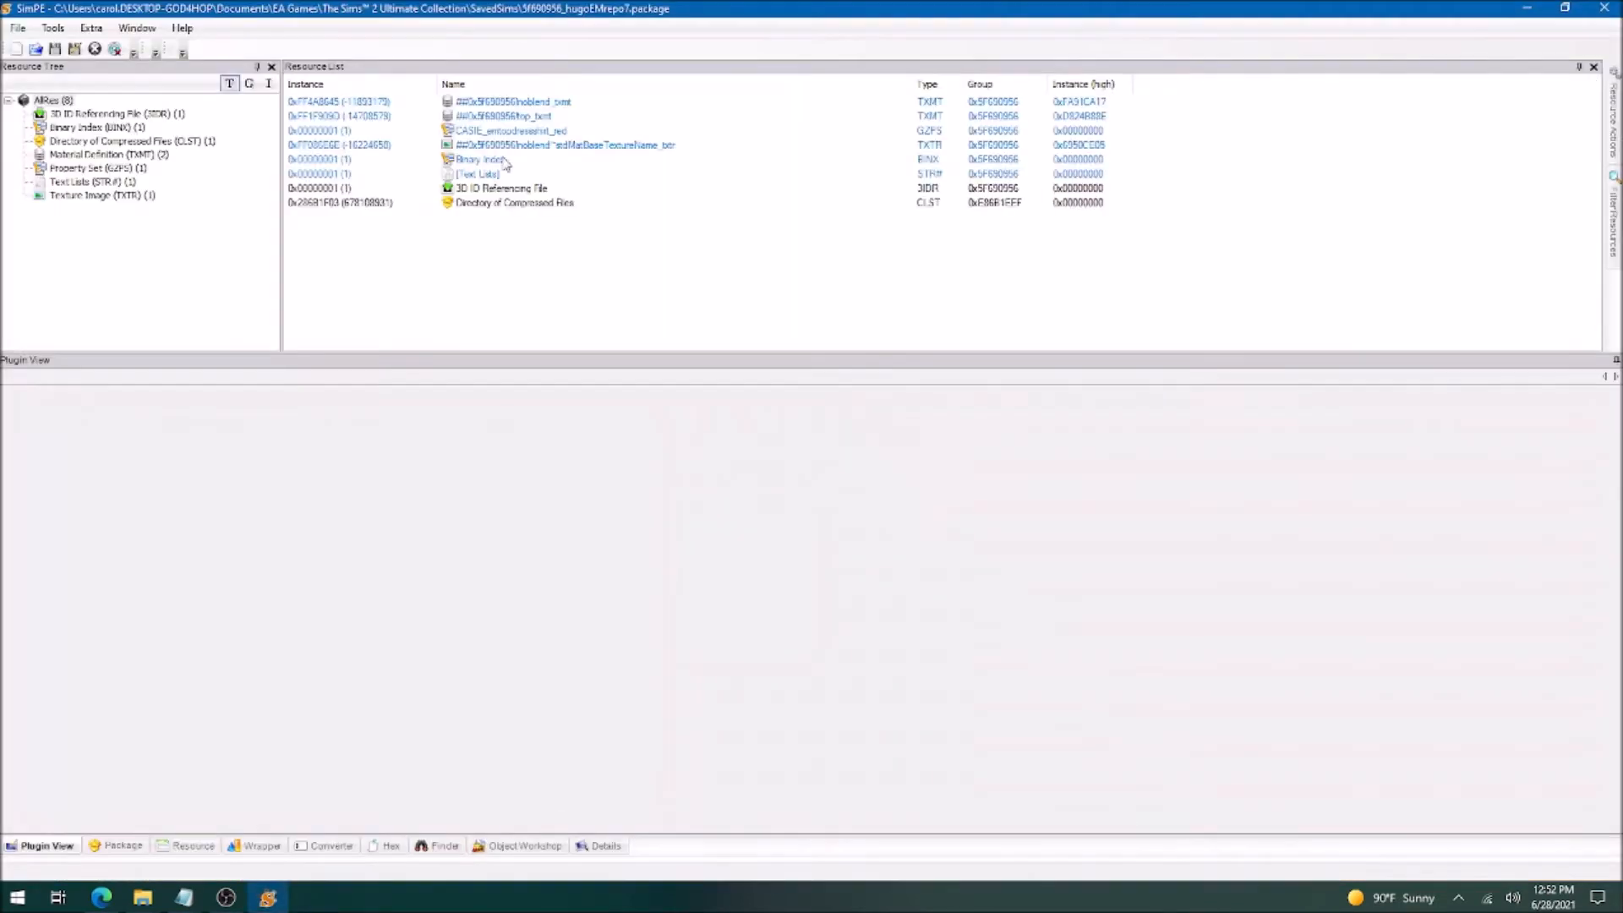
{"action": "left_click", "coordinate": [533, 102]}
{"action": "left_click", "coordinate": [228, 626]}
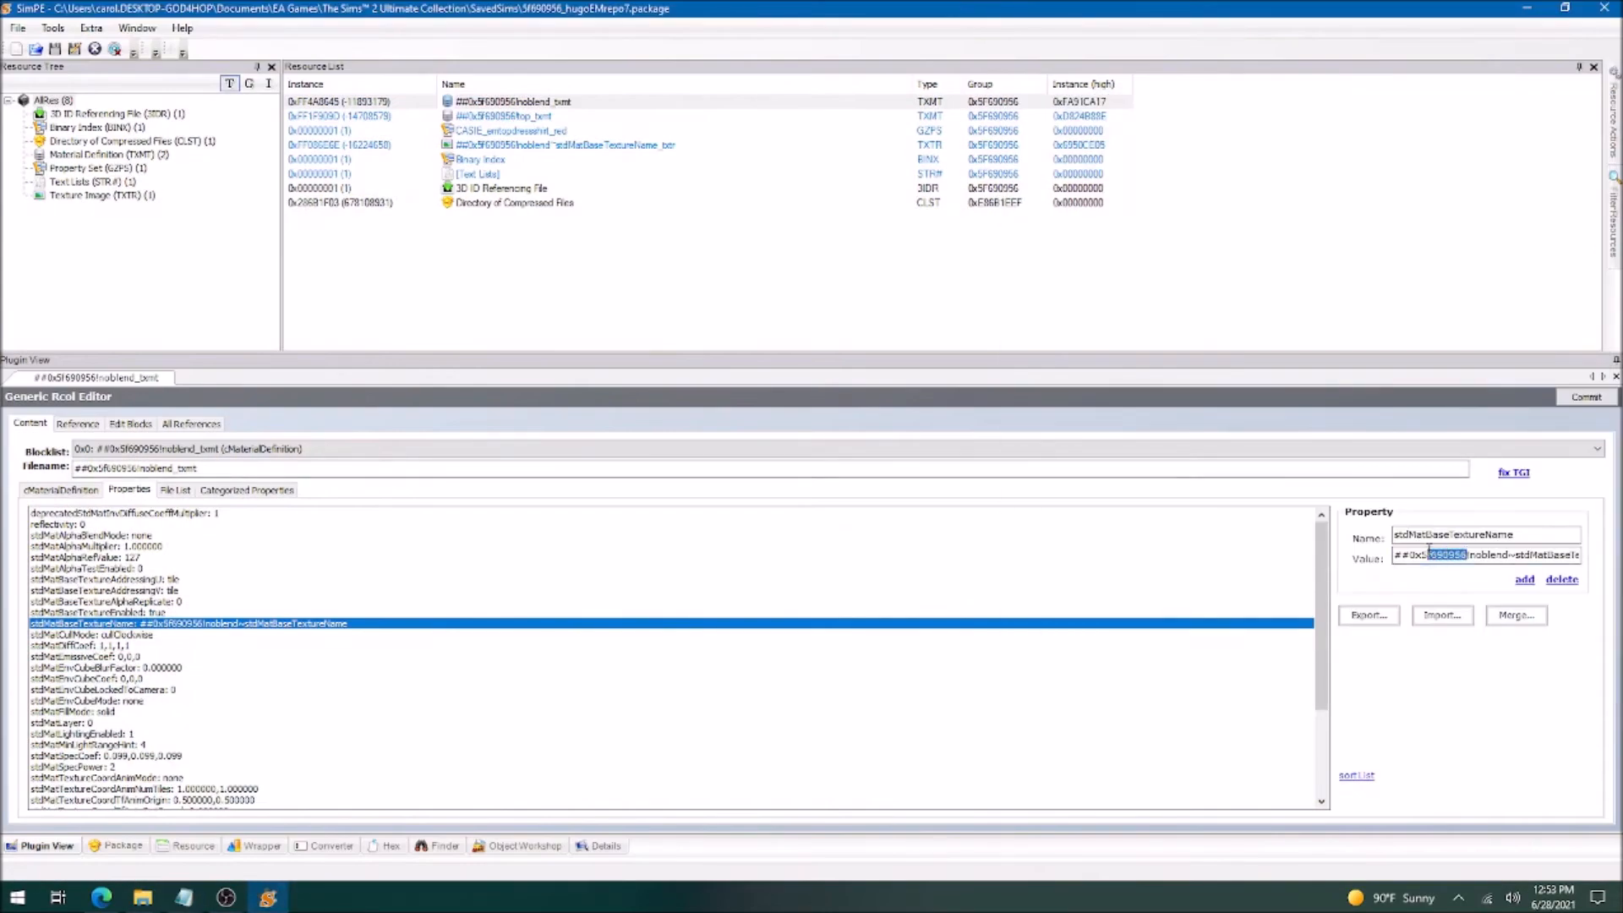
{"action": "left_click", "coordinate": [1586, 396]}
{"action": "left_click", "coordinate": [520, 144]}
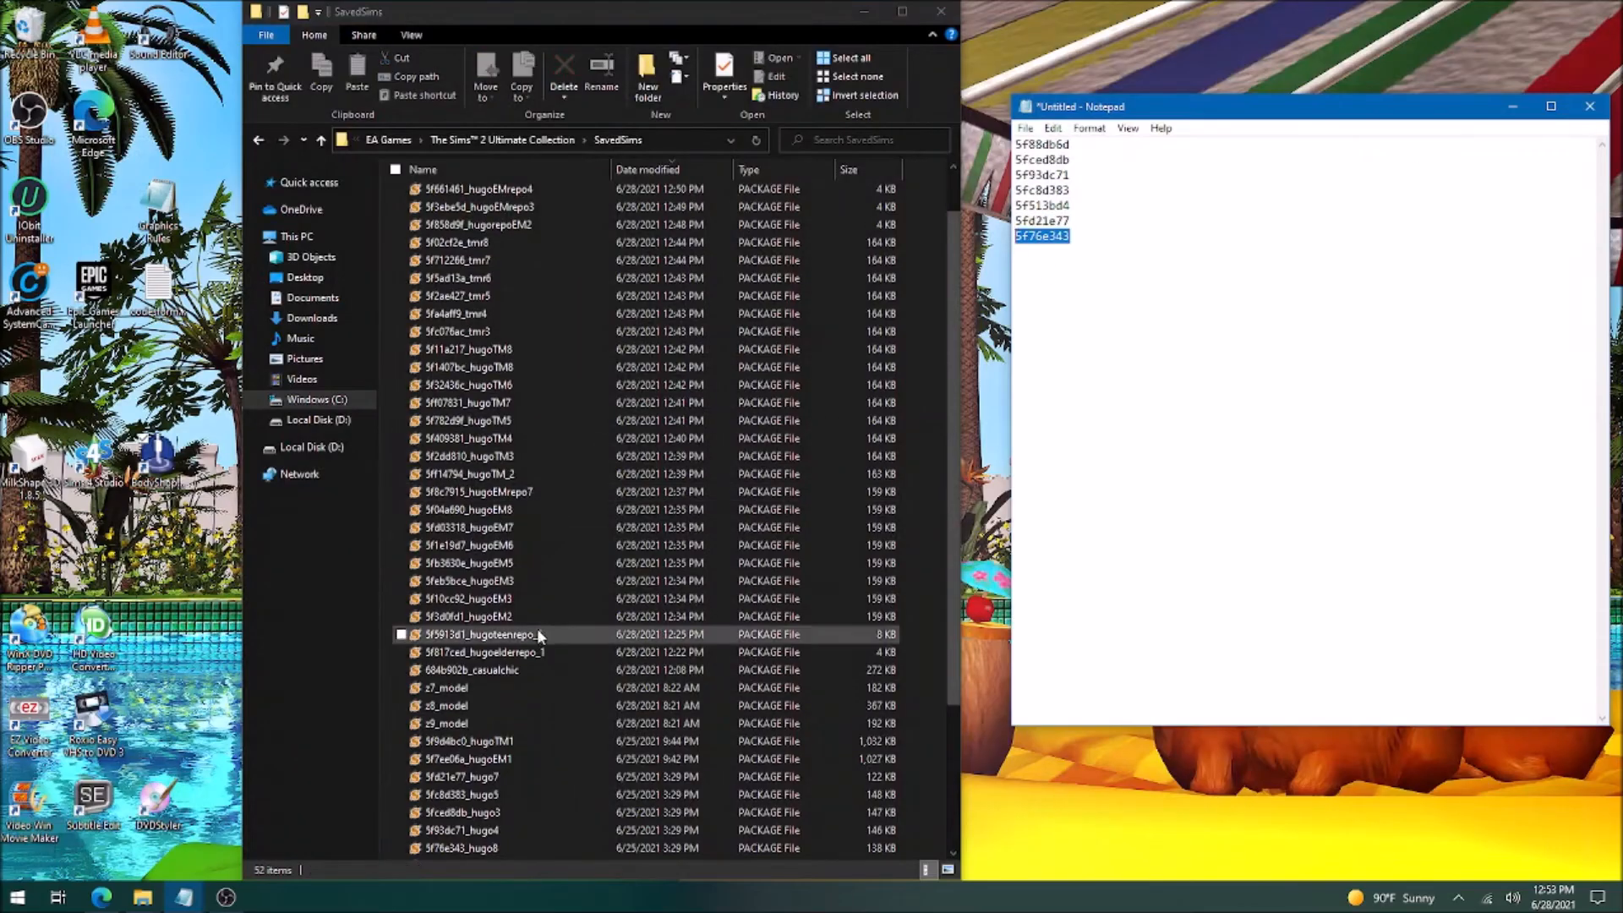
Rename 5f8c7915_hugoEMrepo7 with the ending hugoEMrepo8, open it, and set the ID in its noblend stdMatBaseTextureName to 5f76e343.
{"action": "left_click", "coordinate": [519, 494]}
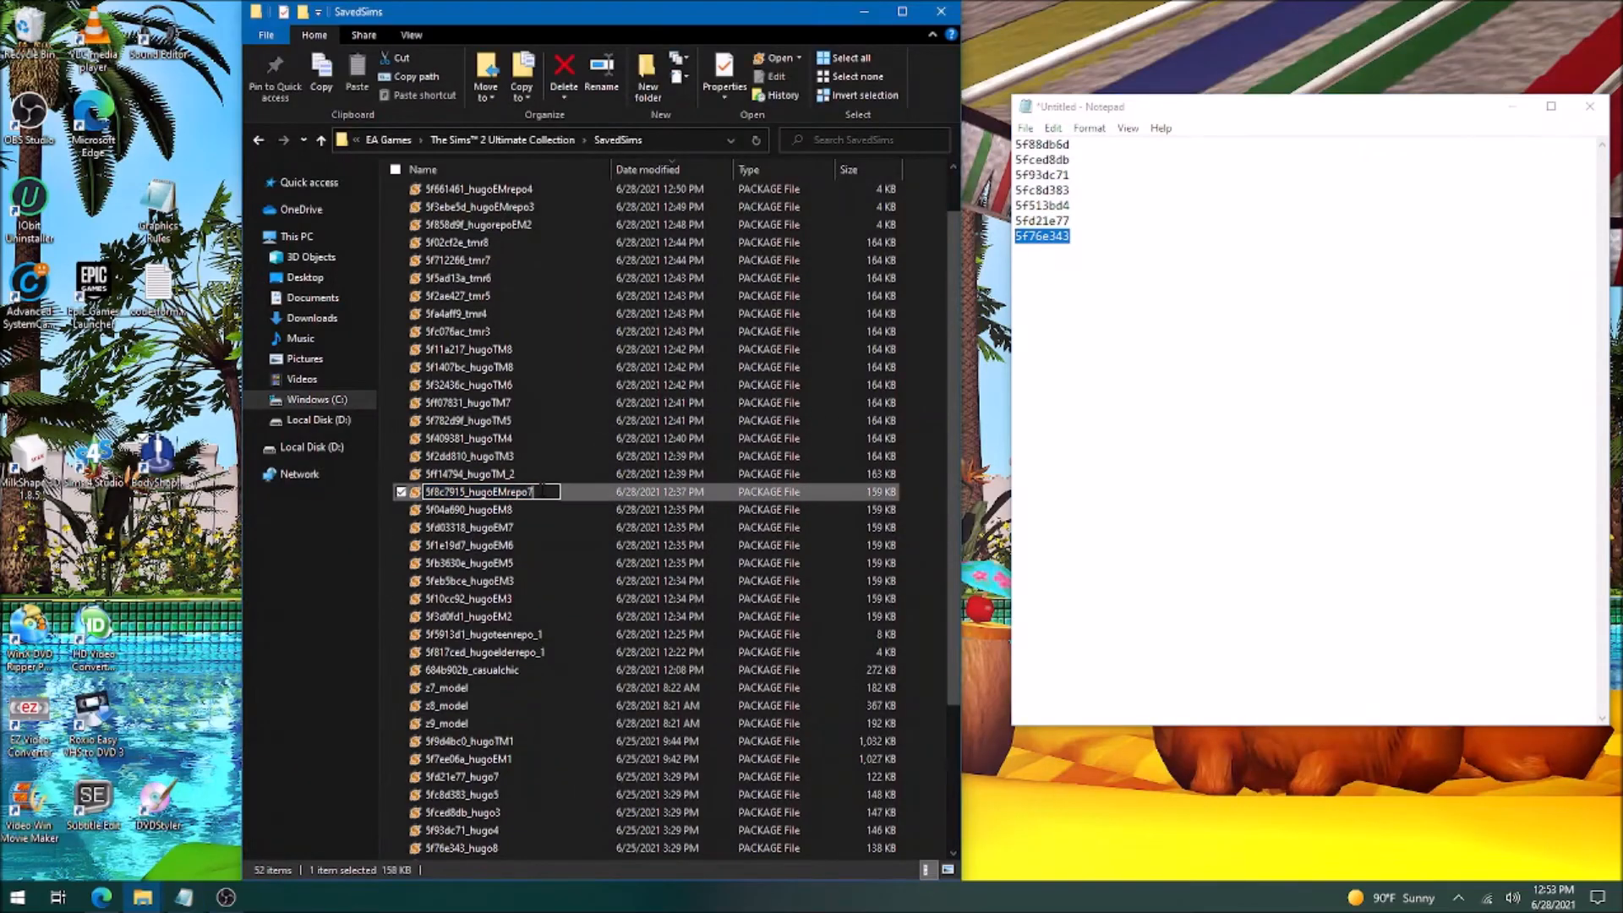
{"action": "double_click", "coordinate": [520, 493]}
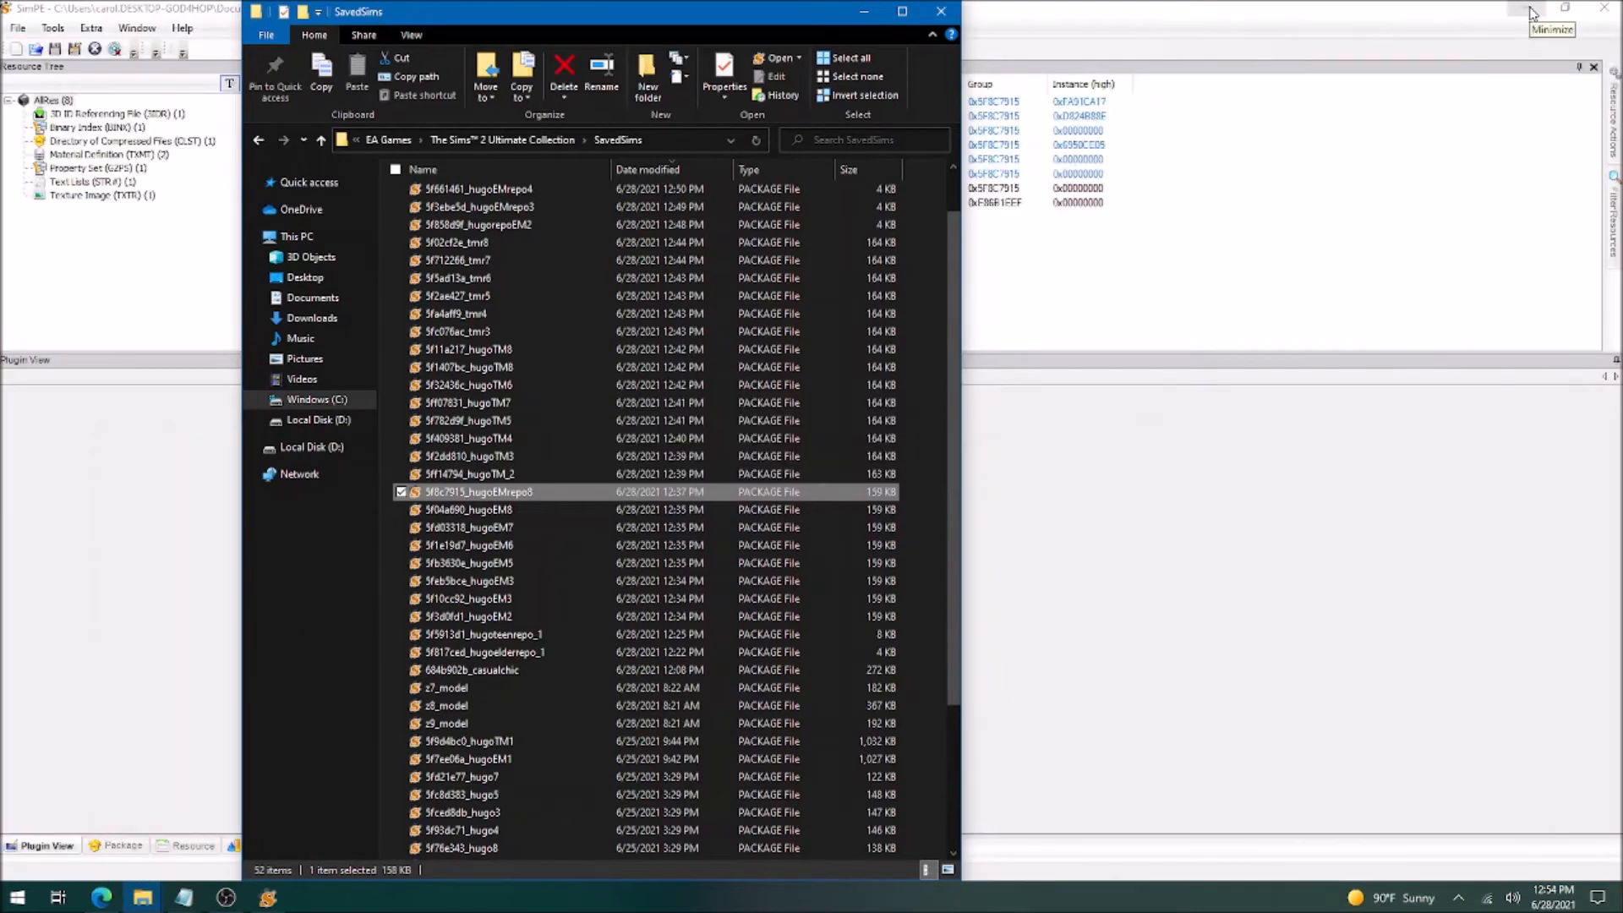
{"action": "left_click", "coordinate": [864, 11]}
{"action": "left_click", "coordinate": [541, 102]}
{"action": "left_click", "coordinate": [130, 489]}
{"action": "left_click", "coordinate": [246, 624]}
{"action": "left_click_drag", "start_coordinate": [1464, 555], "coordinate": [1420, 556]}
{"action": "type", "text": "5f76e343"}
{"action": "left_click", "coordinate": [1586, 397]}
Delete the texture image from the hugoEMrepo8 package and save the package.
{"action": "left_click", "coordinate": [860, 505]}
{"action": "left_click", "coordinate": [524, 144]}
{"action": "right_click", "coordinate": [524, 145]}
{"action": "left_click", "coordinate": [571, 209]}
{"action": "left_click", "coordinate": [55, 49]}
{"action": "left_click", "coordinate": [1604, 8]}
Open the 5fc076ac_tmr3 package, link its noblend base texture to 5fced8db, and delete its own noblend texture image.
{"action": "left_click", "coordinate": [143, 897]}
{"action": "scroll", "coordinate": [509, 372], "scroll_direction": "up", "scroll_amount": 2}
{"action": "double_click", "coordinate": [1043, 144]}
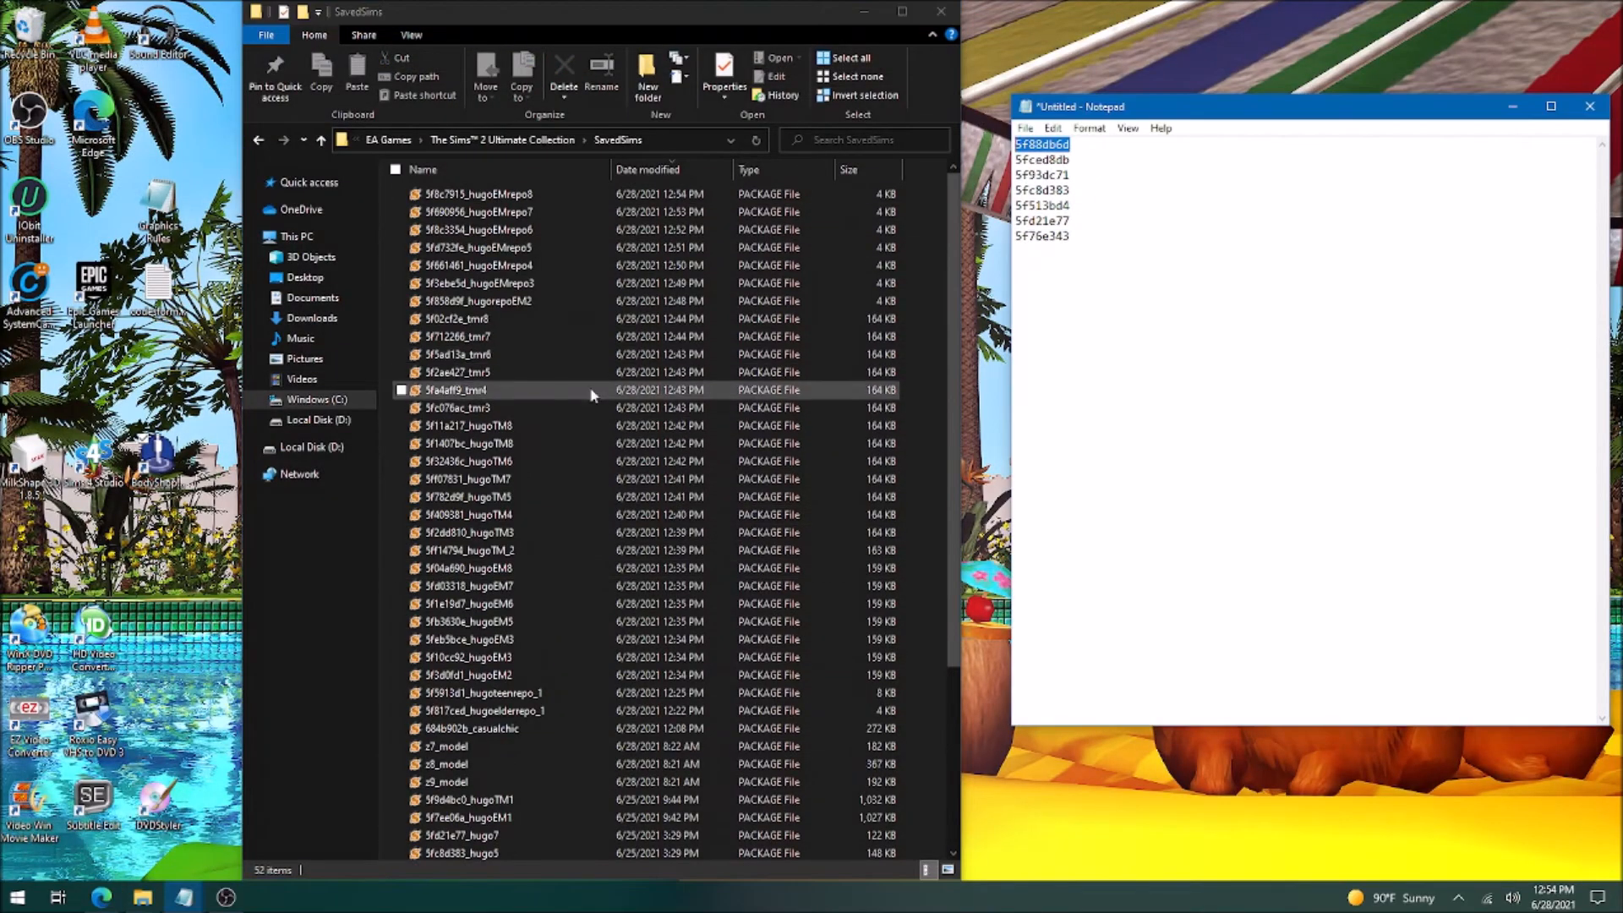
{"action": "double_click", "coordinate": [1043, 160]}
{"action": "double_click", "coordinate": [502, 409]}
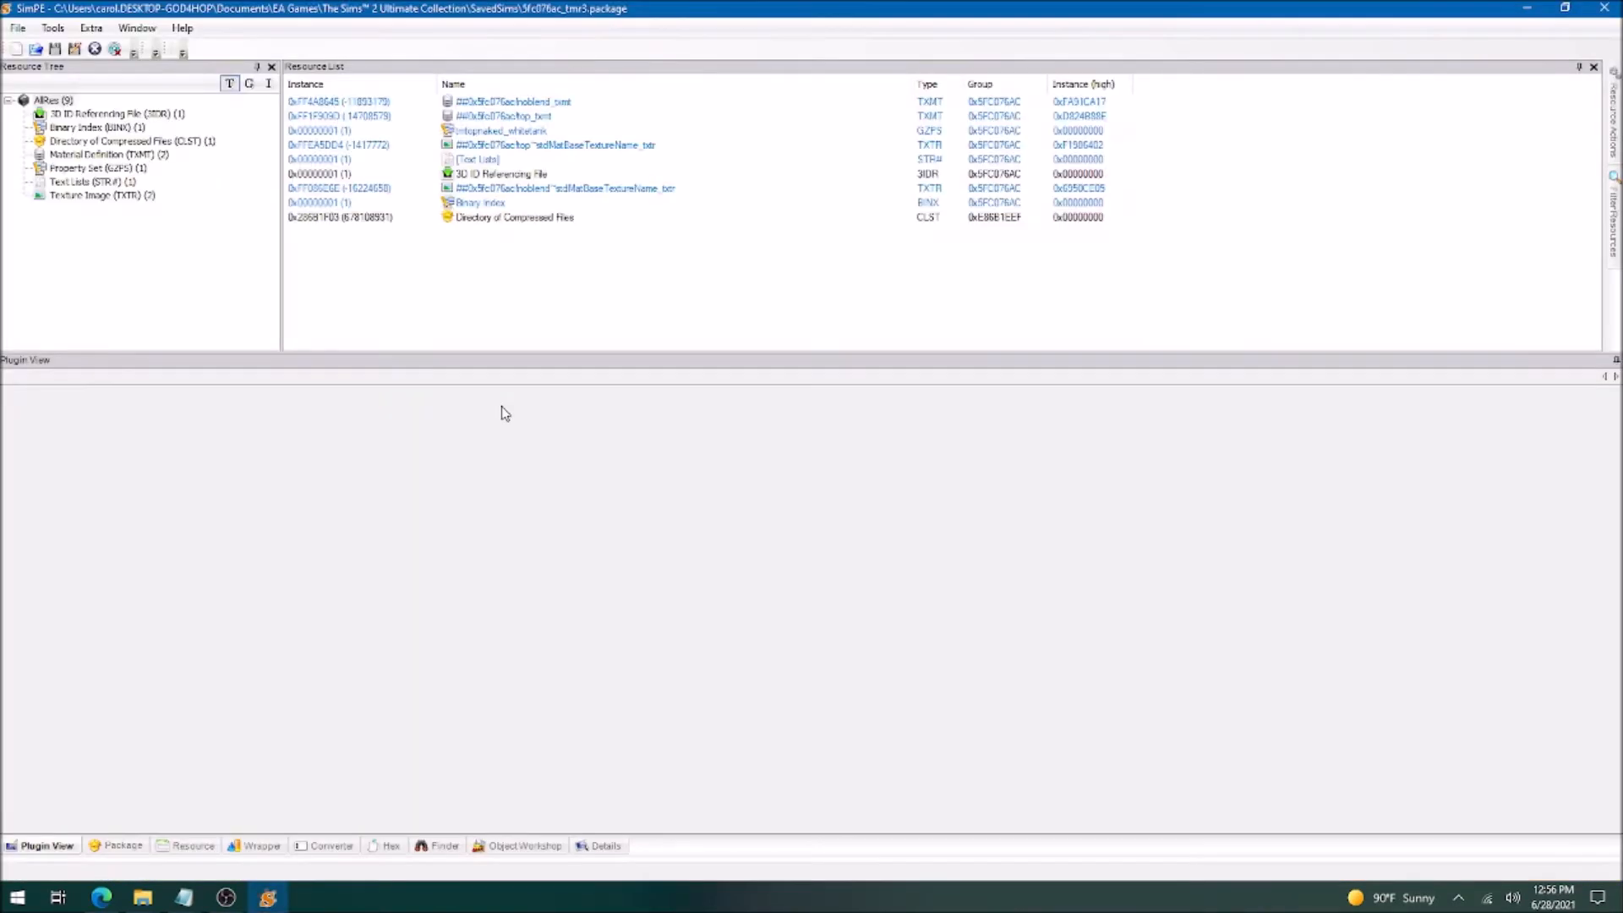
{"action": "left_click", "coordinate": [535, 101]}
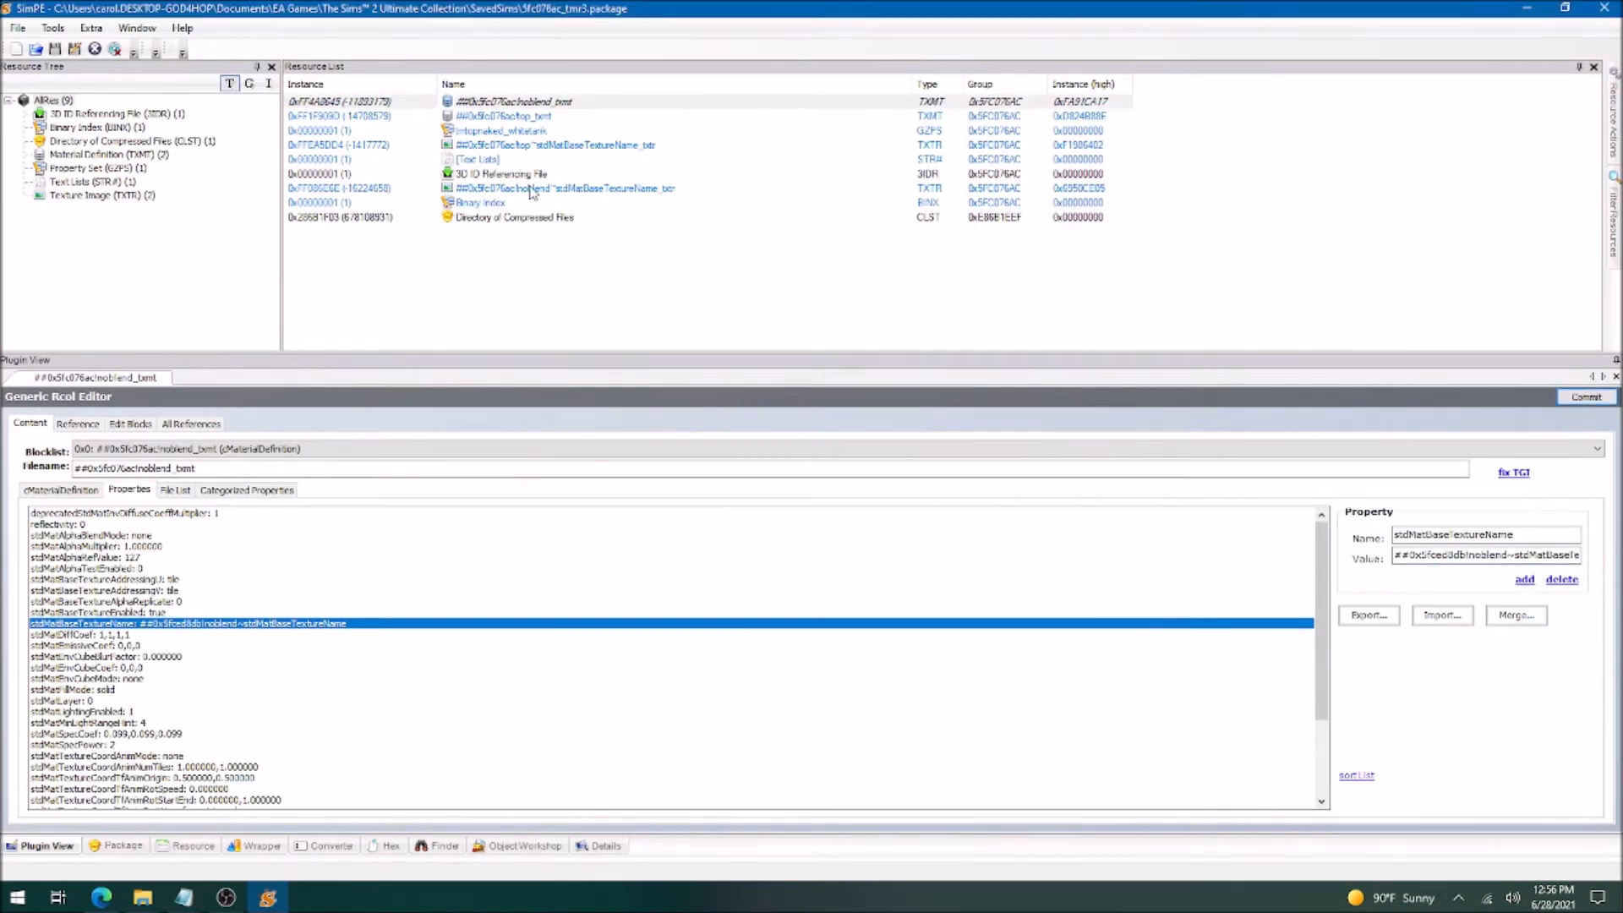
{"action": "right_click", "coordinate": [530, 187]}
{"action": "left_click", "coordinate": [595, 253]}
{"action": "left_click", "coordinate": [1603, 7]}
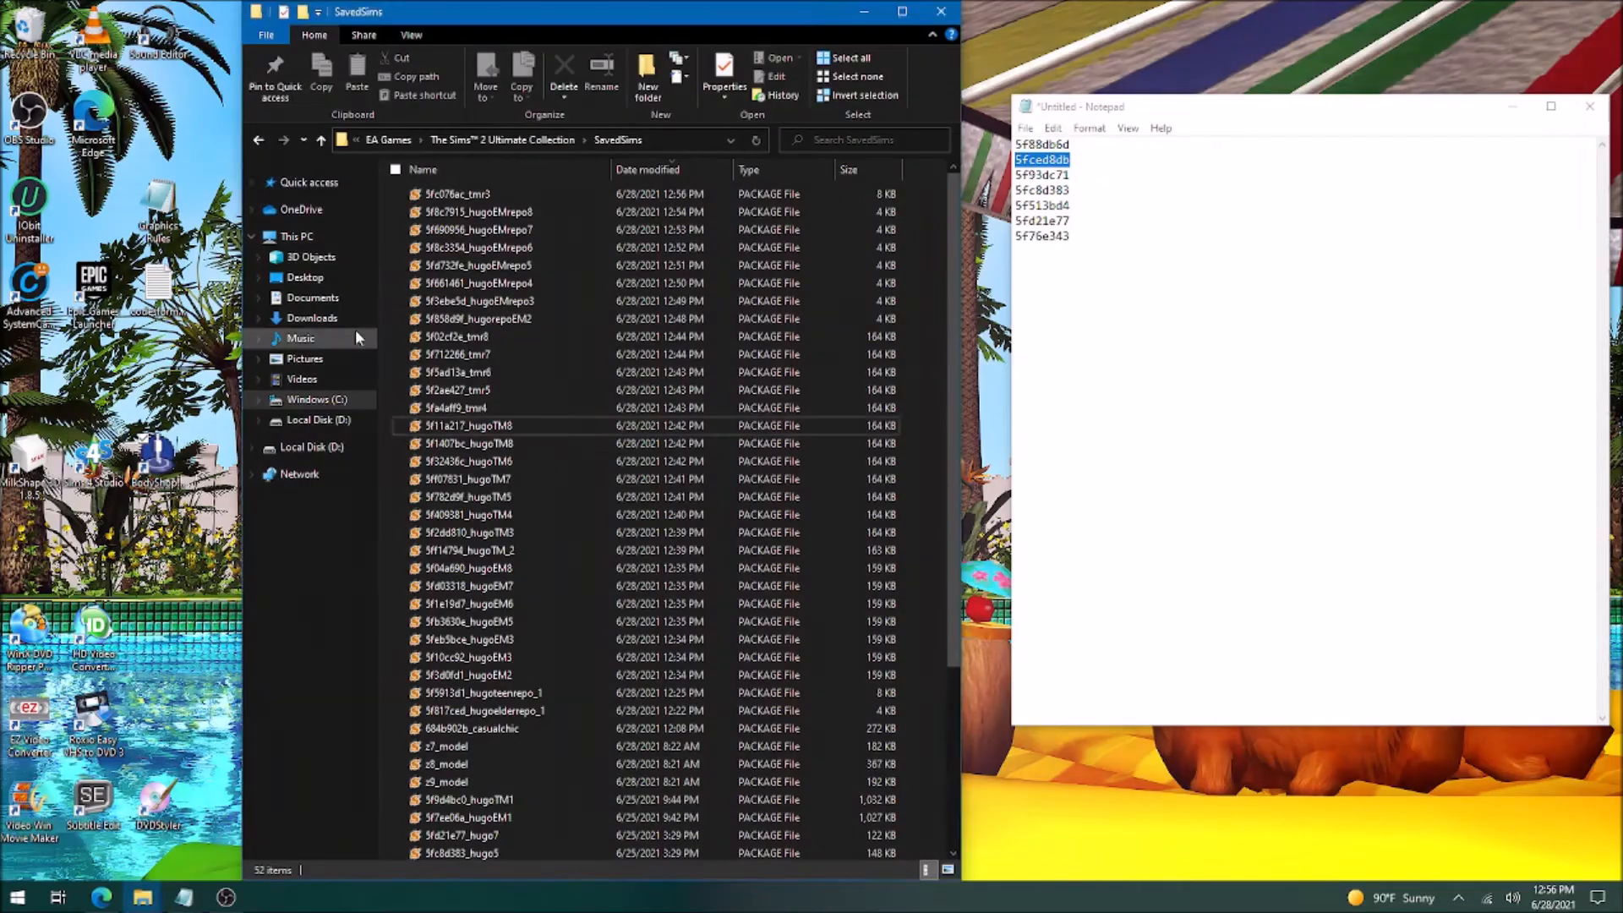
Open the 5fa4aff9_tmr4 package in SimPE.
{"action": "double_click", "coordinate": [448, 408]}
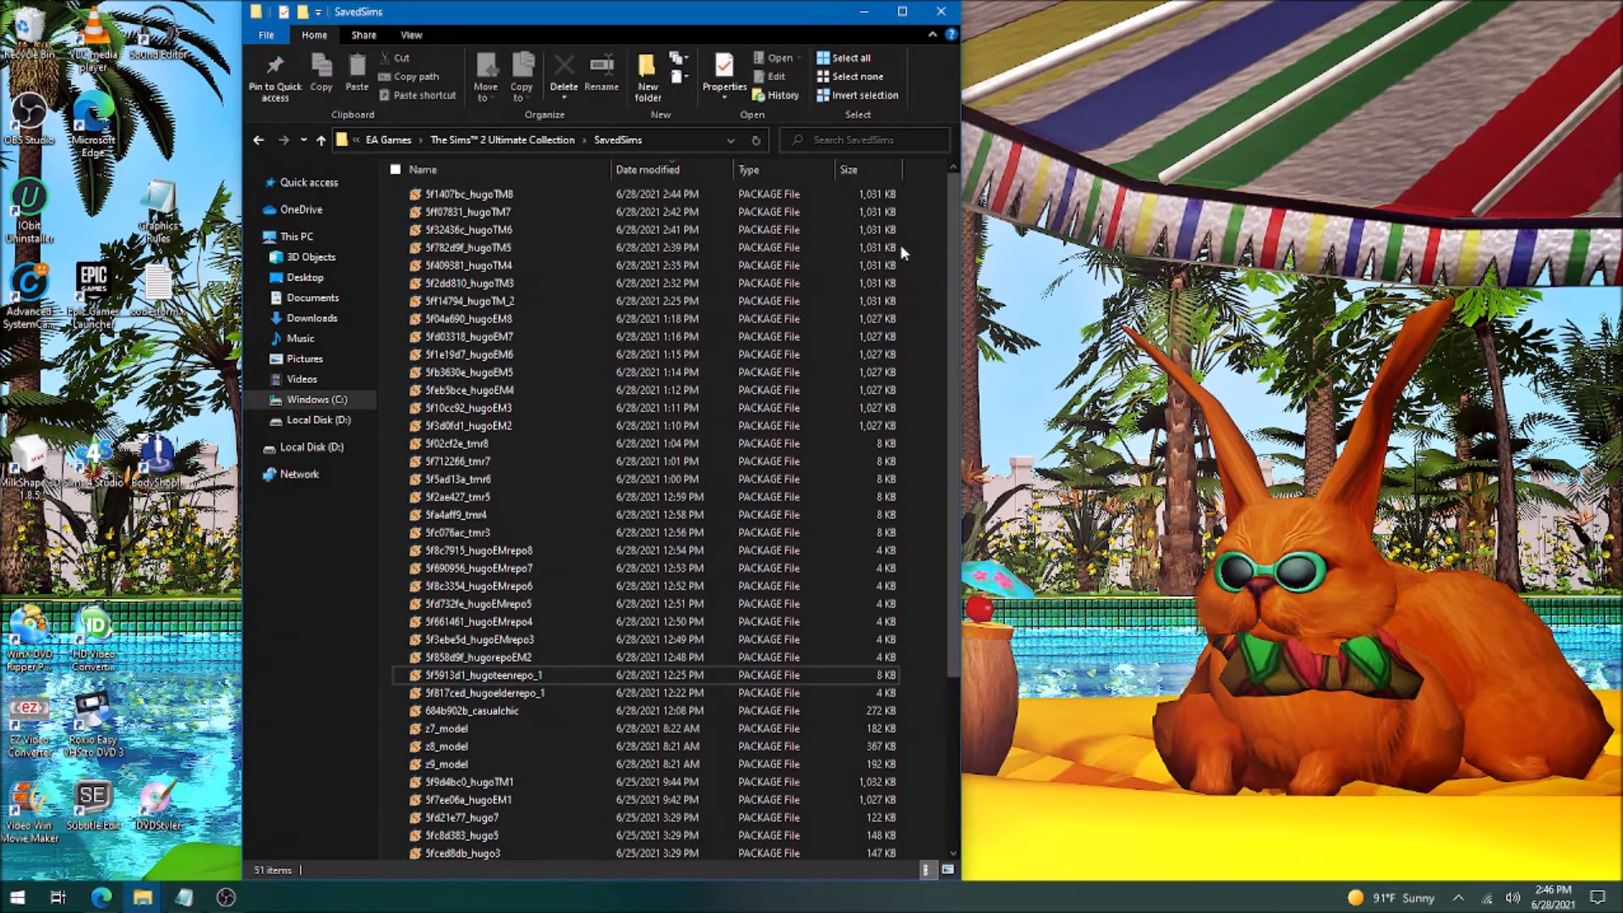
Launch Wardrobe Wrangler and arrange its window side by side with the SavedSims folder.
{"action": "left_click_drag", "start_coordinate": [788, 20], "coordinate": [1126, 14]}
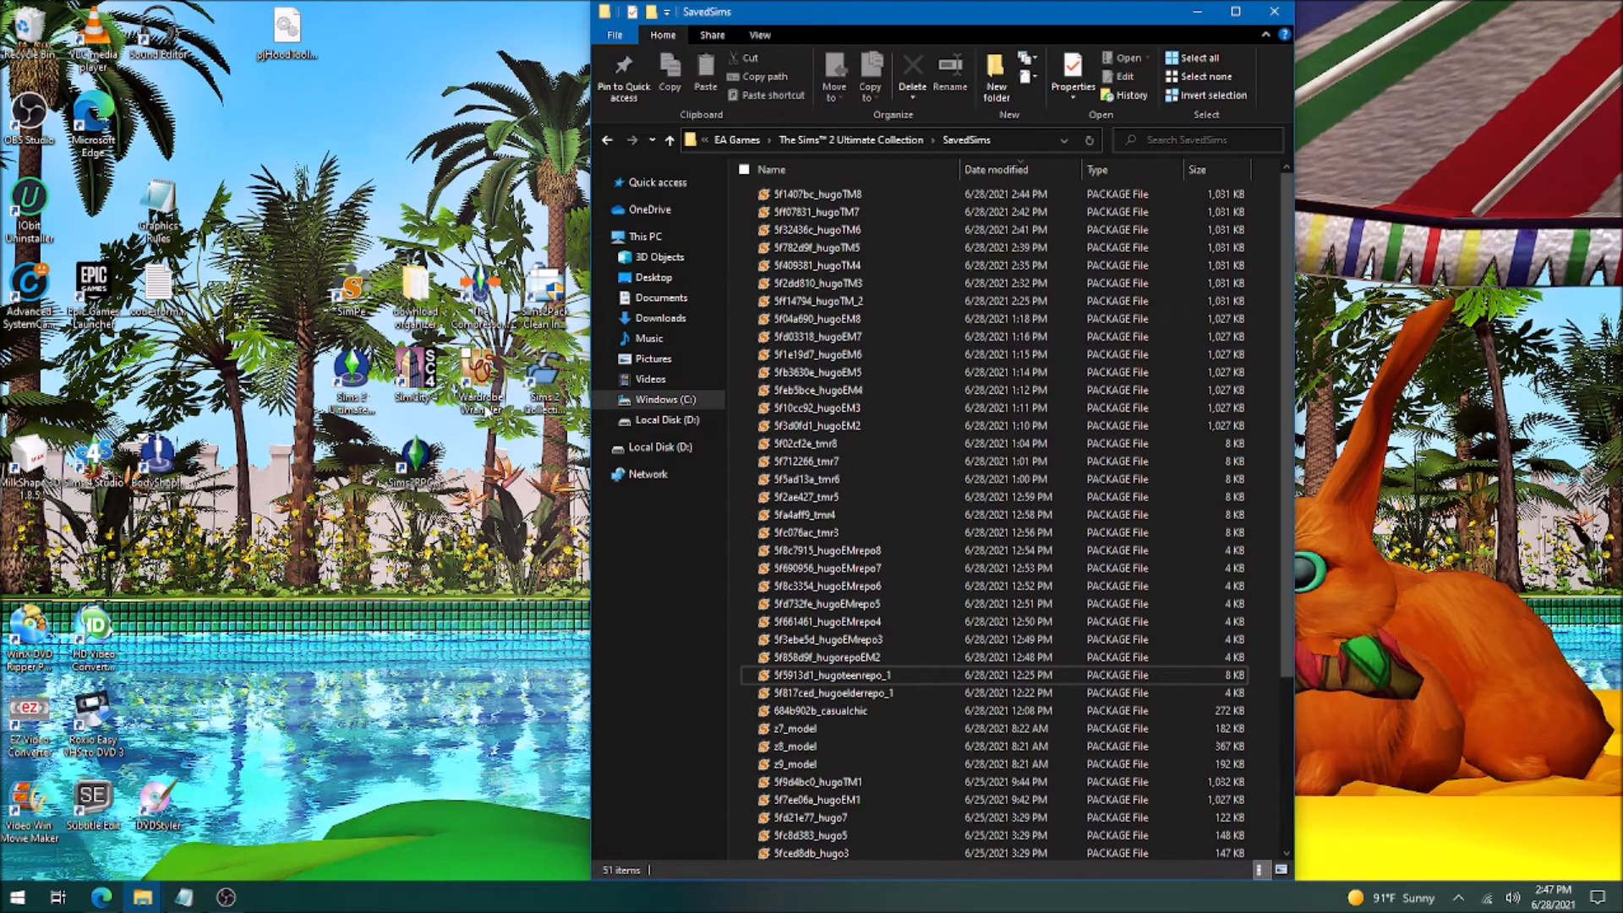
{"action": "double_click", "coordinate": [480, 376]}
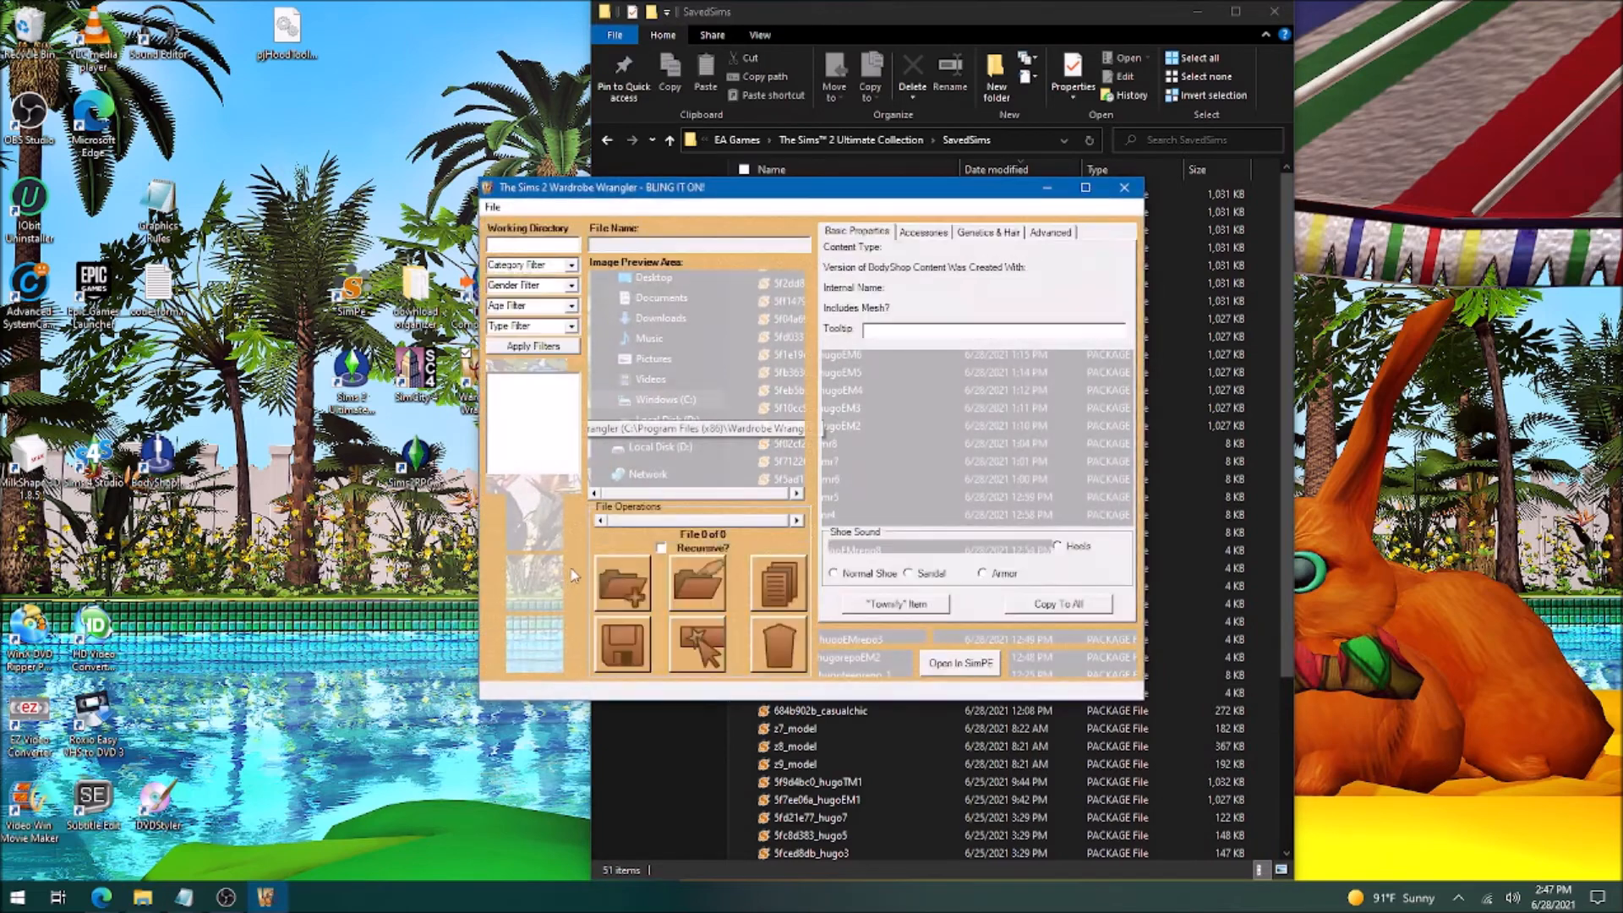
{"action": "left_click_drag", "start_coordinate": [704, 188], "coordinate": [236, 341]}
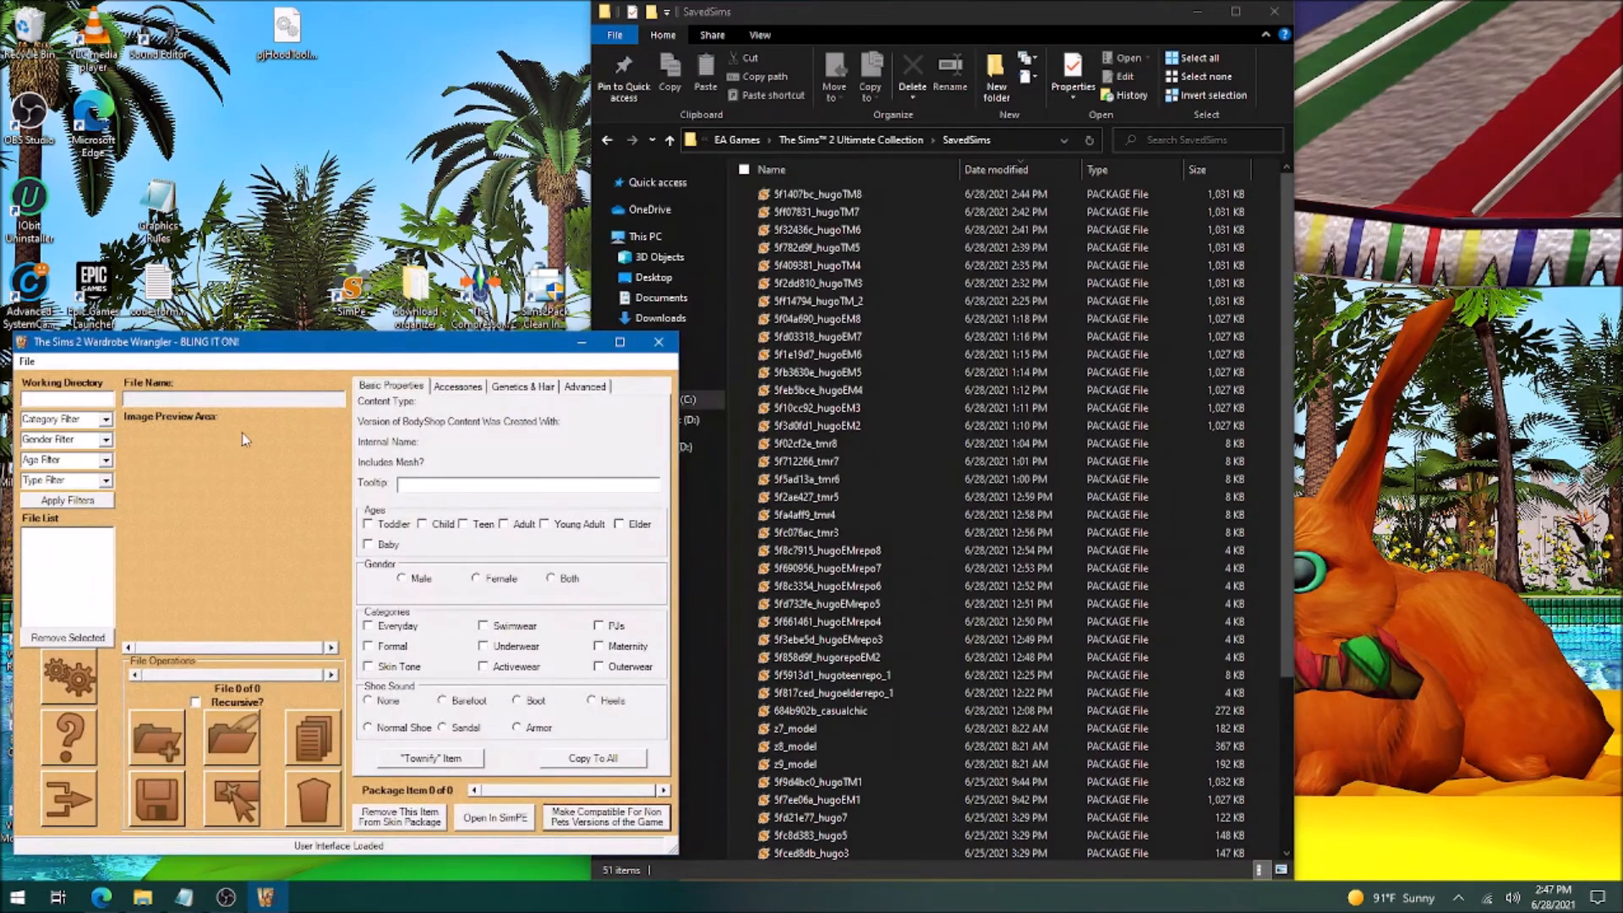
{"action": "left_click", "coordinate": [621, 342]}
{"action": "left_click_drag", "start_coordinate": [899, 11], "coordinate": [1220, 11]}
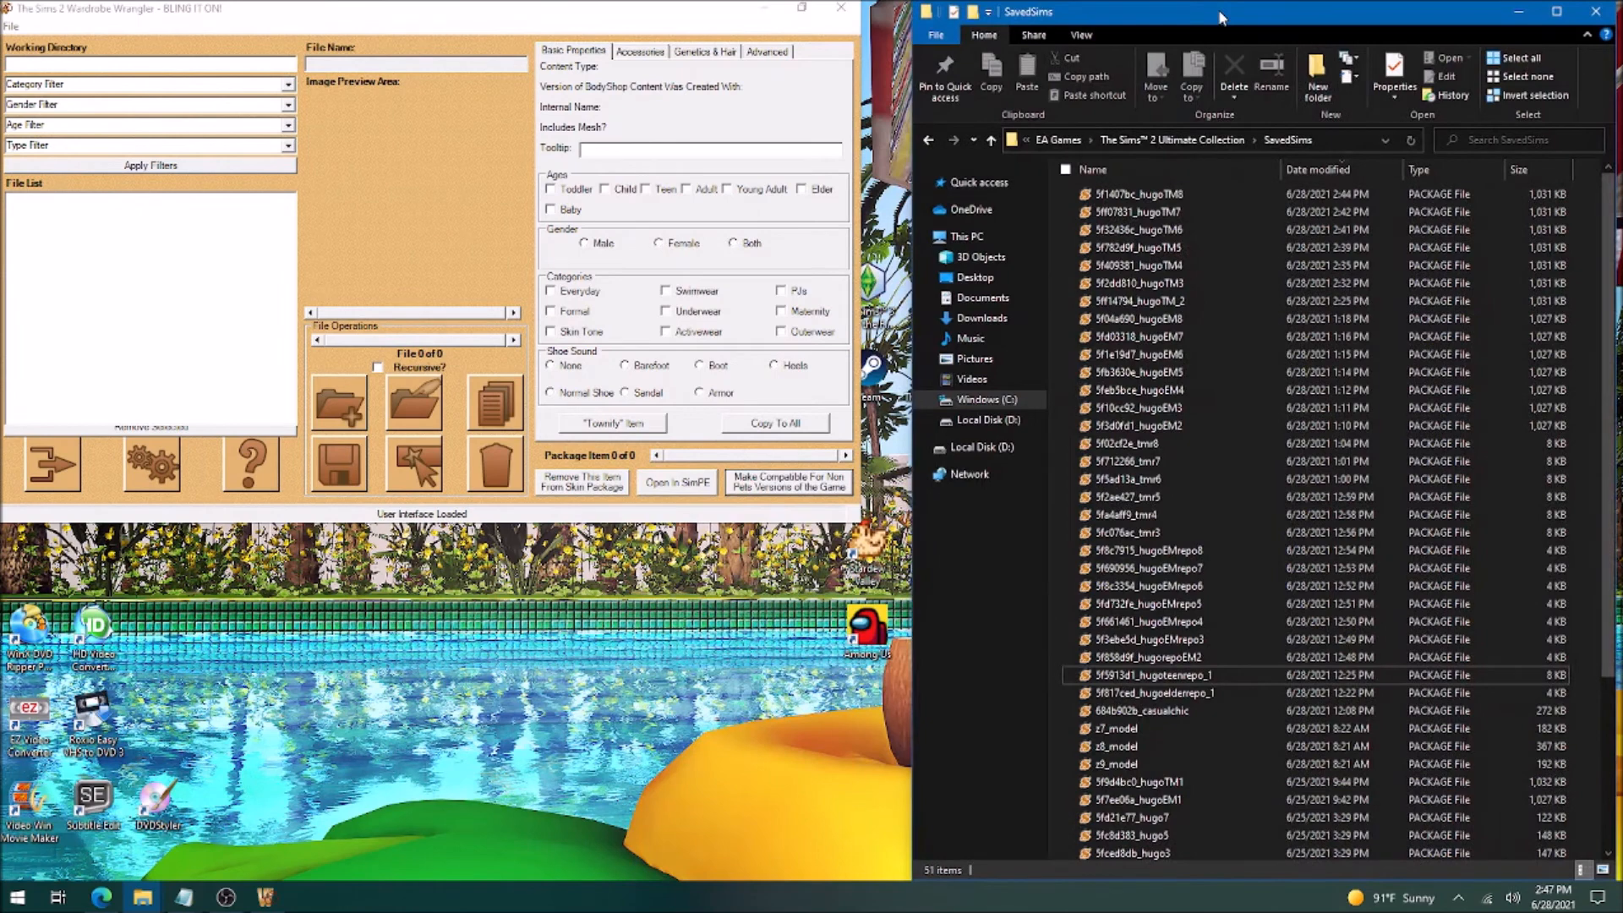
Load the SavedSims folder of The Sims 2 Ultimate Collection as the working directory.
{"action": "left_click", "coordinate": [342, 404]}
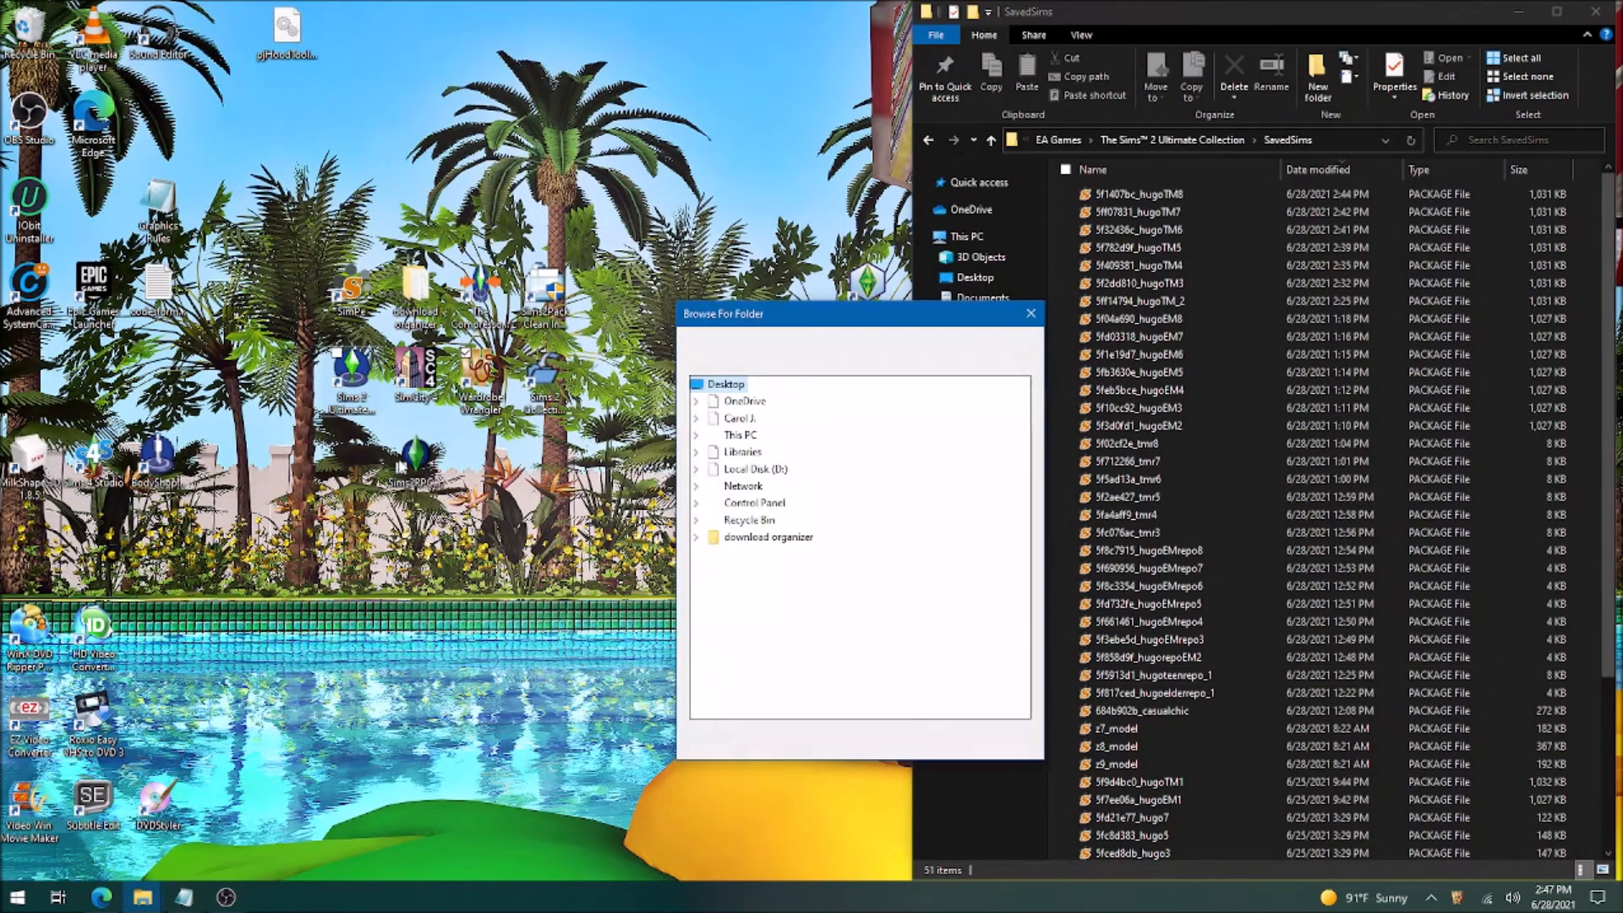
{"action": "left_click", "coordinate": [742, 453]}
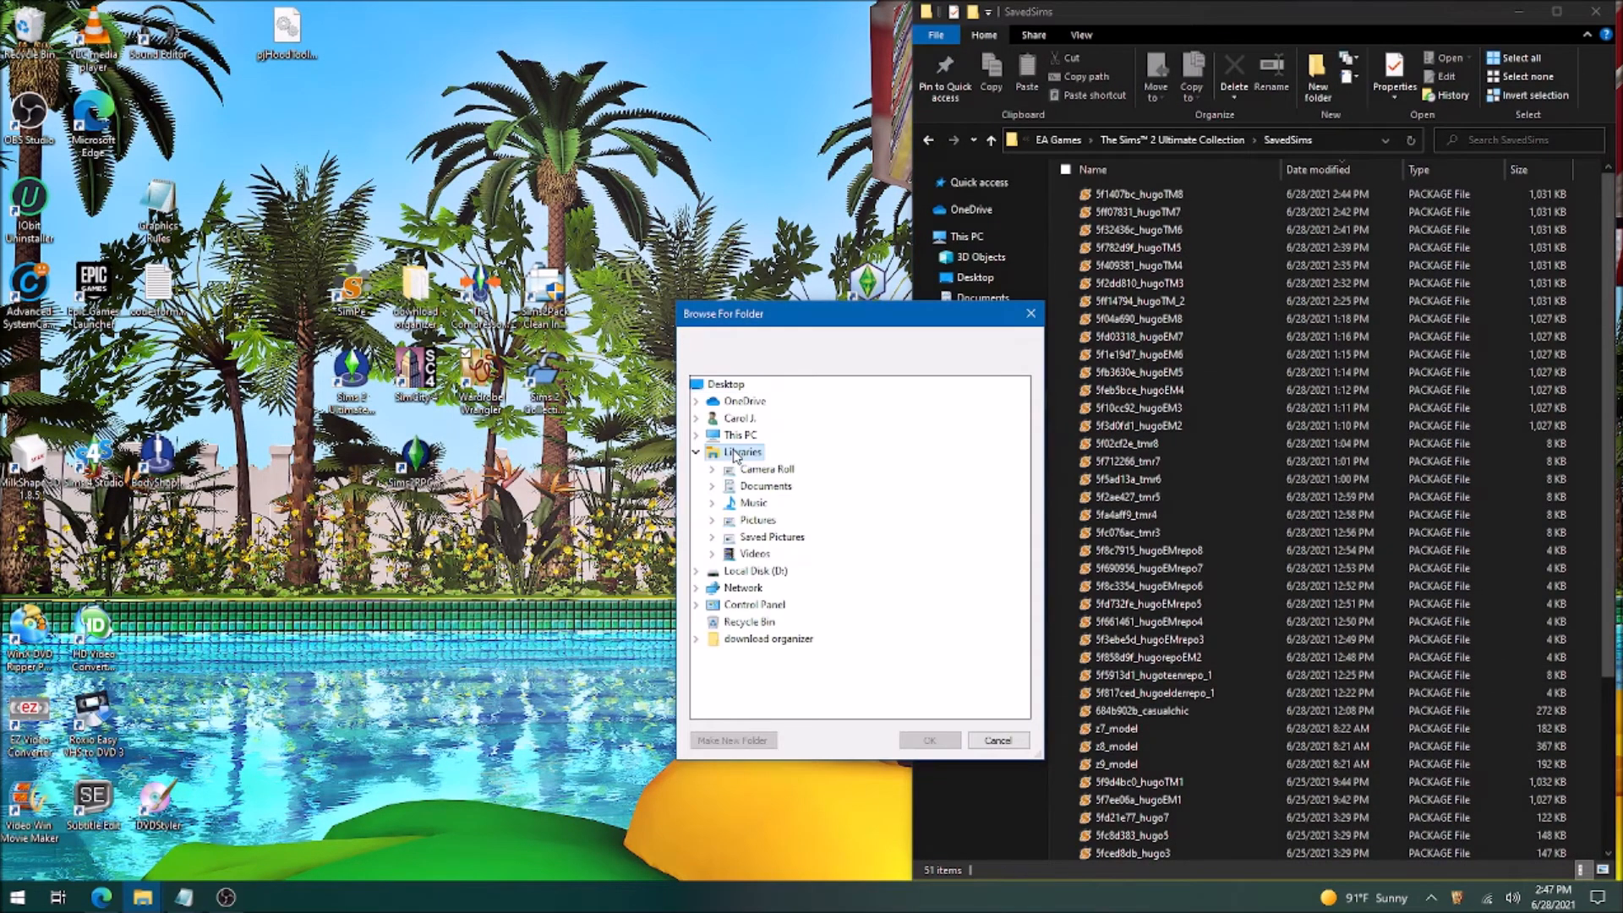
{"action": "left_click", "coordinate": [778, 487]}
{"action": "left_click", "coordinate": [805, 589]}
{"action": "double_click", "coordinate": [837, 624]}
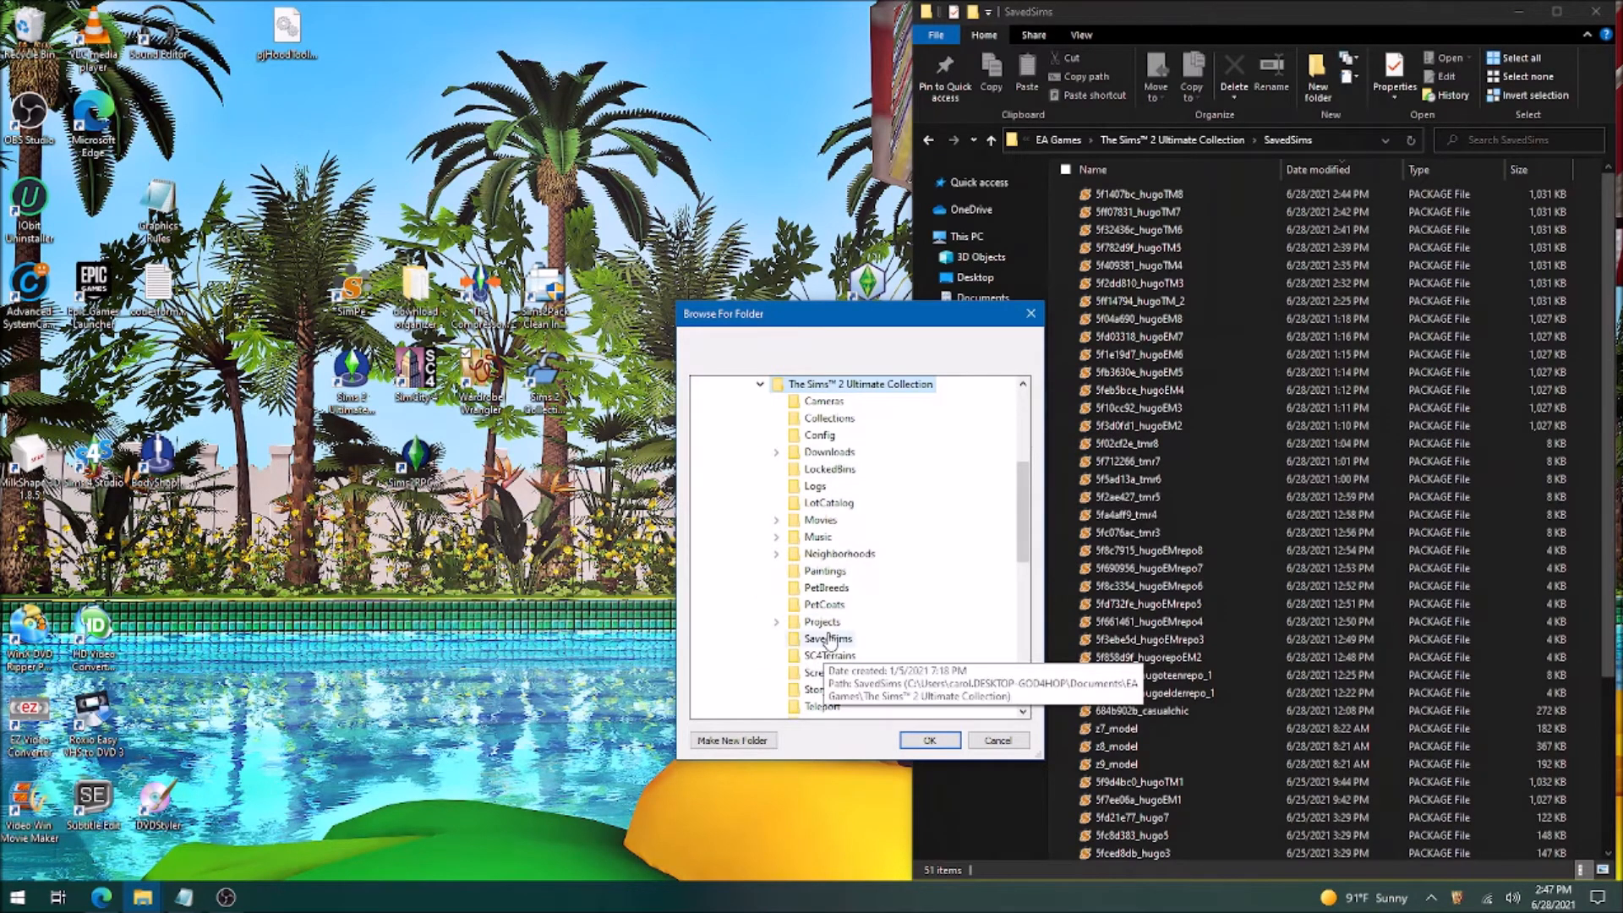
{"action": "left_click", "coordinate": [831, 640]}
{"action": "left_click", "coordinate": [929, 740]}
In the codesformeshes note, change the platasp name to platasp_4t2brianitesimshugoEMR_ and copy it.
{"action": "mouse_move", "coordinate": [184, 897]}
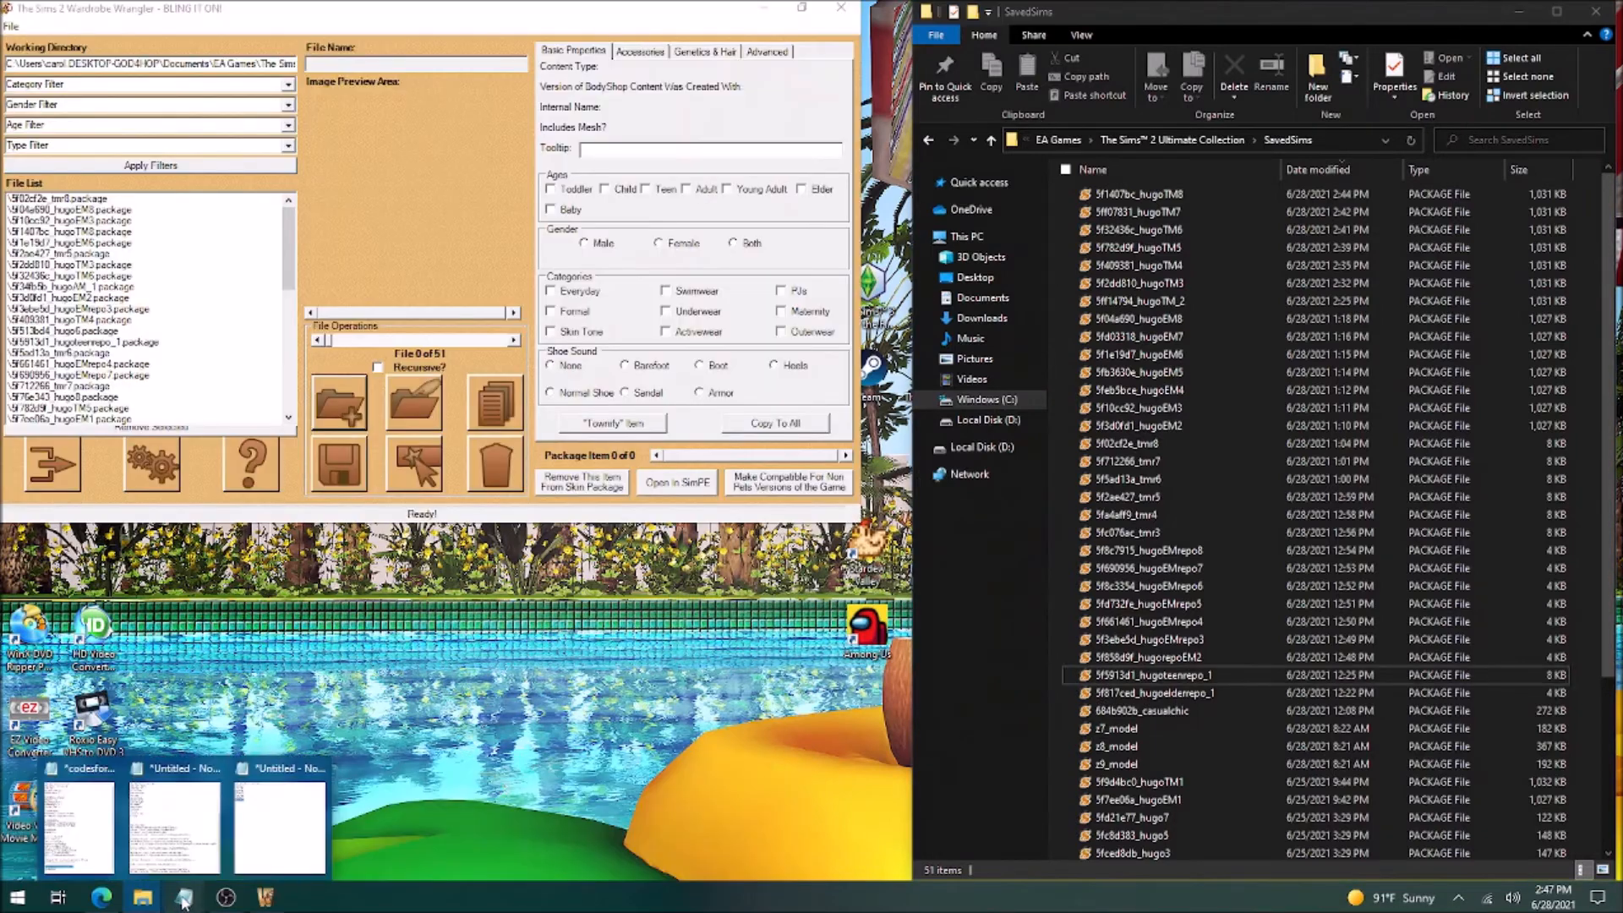
{"action": "left_click", "coordinate": [155, 779]}
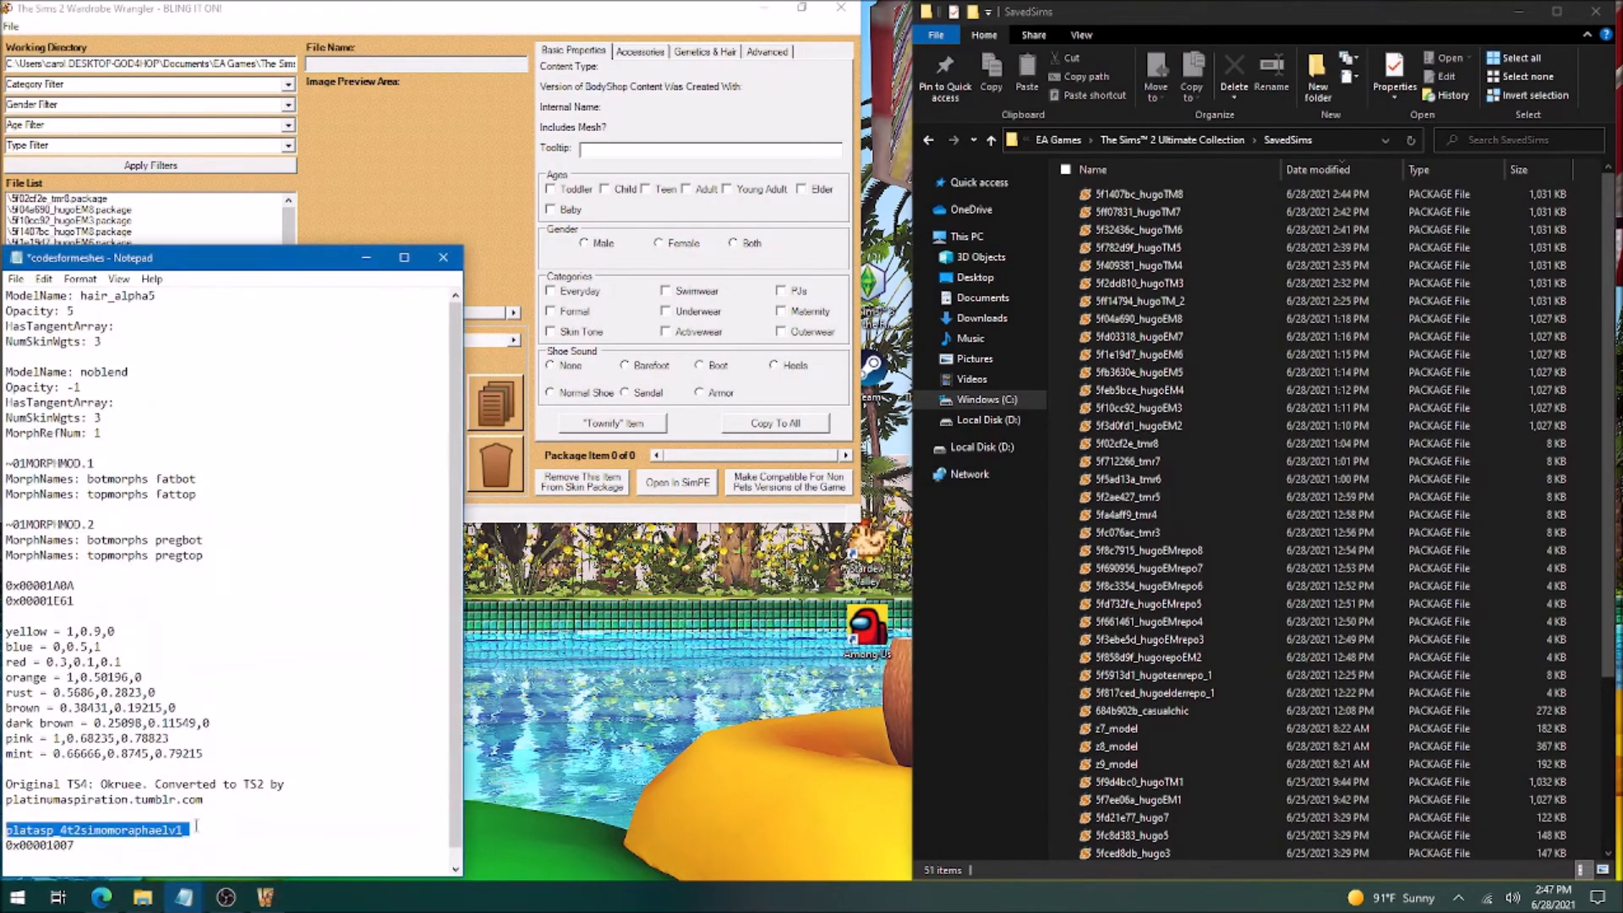
{"action": "left_click_drag", "start_coordinate": [196, 827], "coordinate": [100, 828]}
{"action": "type", "text": "brianite"}
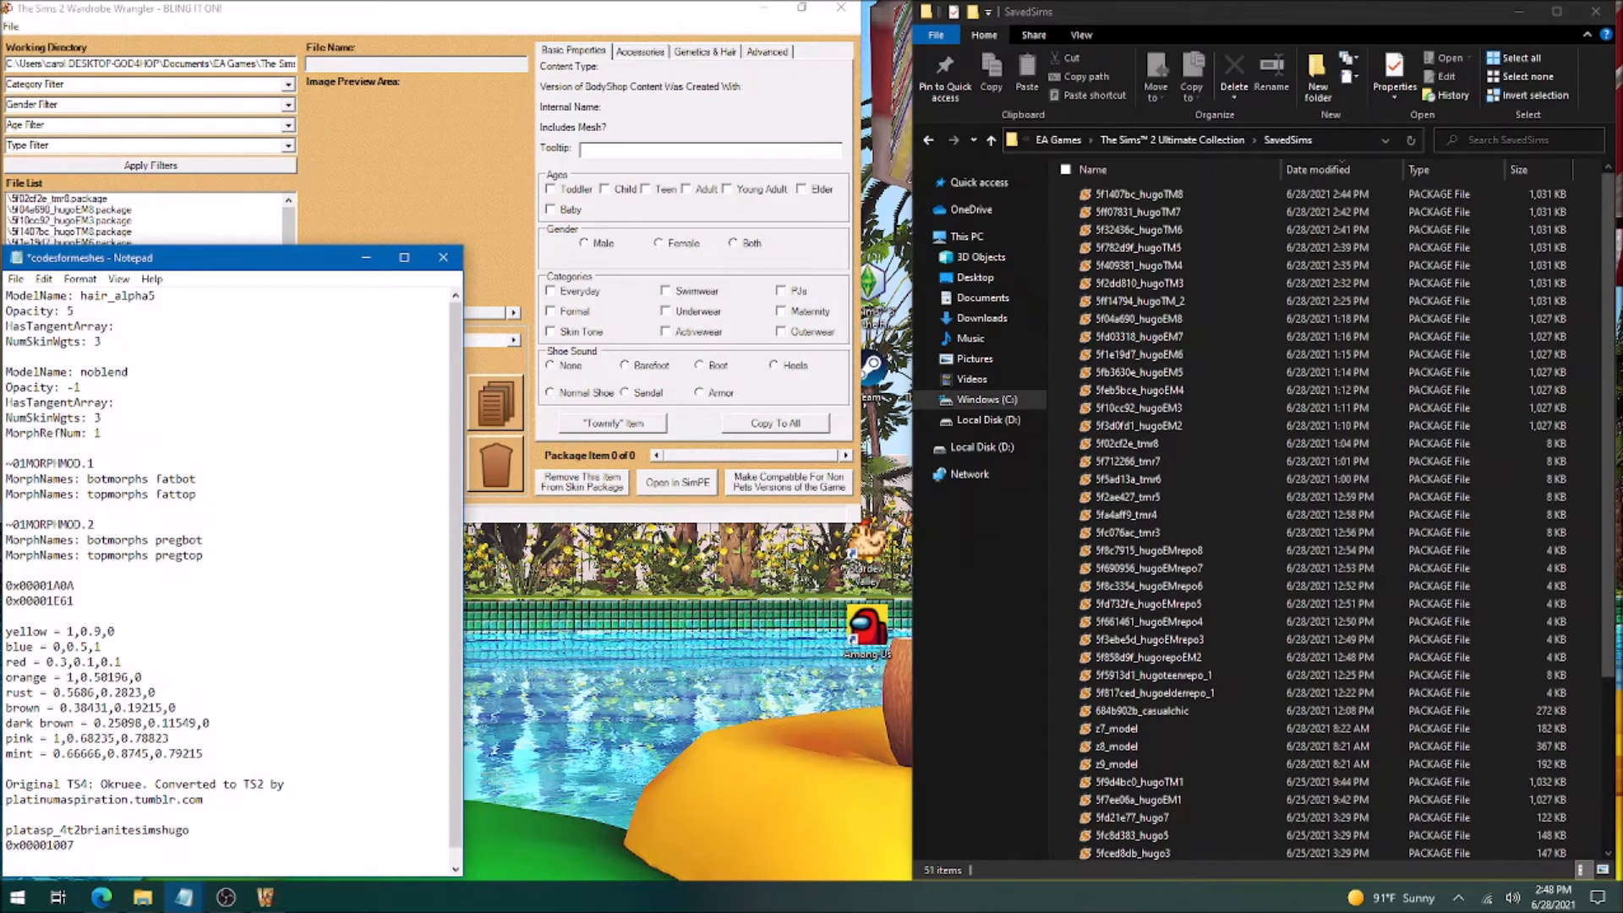
{"action": "key", "text": "BackSpace"}
{"action": "key", "text": "BackSpace"}
{"action": "key", "text": "BackSpace"}
{"action": "key", "text": "BackSpace"}
{"action": "left_click_drag", "start_coordinate": [217, 829], "coordinate": [12, 830]}
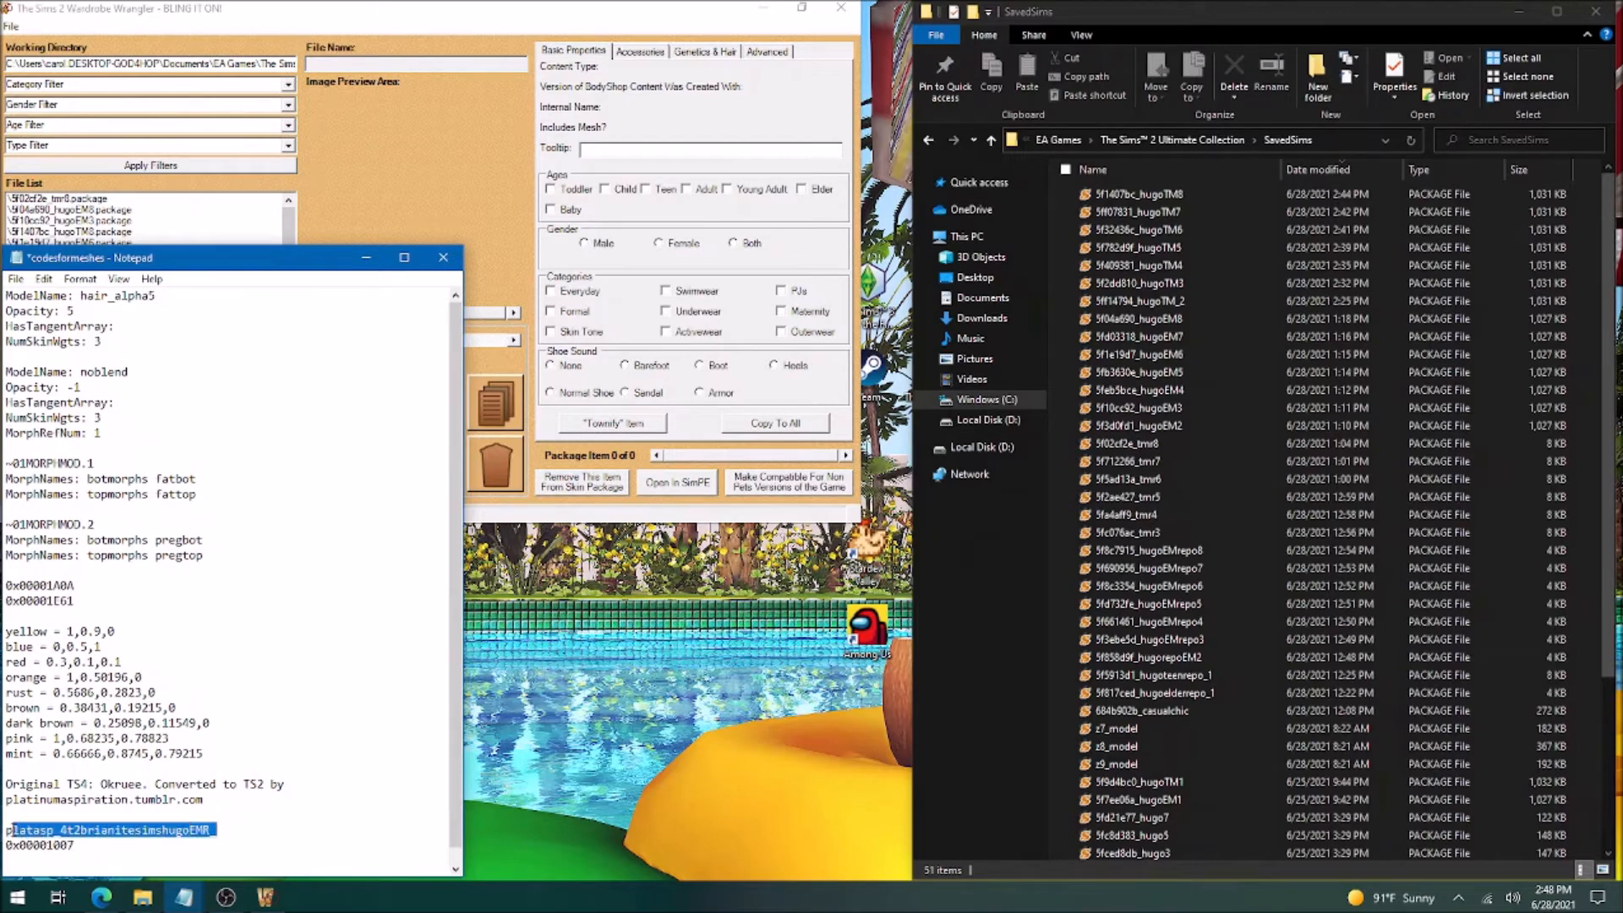
Set the tooltip of 5f3ebe5d_hugoEMrepo3 to platasp_4t2brianitesimshugoEMR_3 in Wardrobe Wrangler, copy it to all items, and save the file.
{"action": "left_click", "coordinate": [342, 10]}
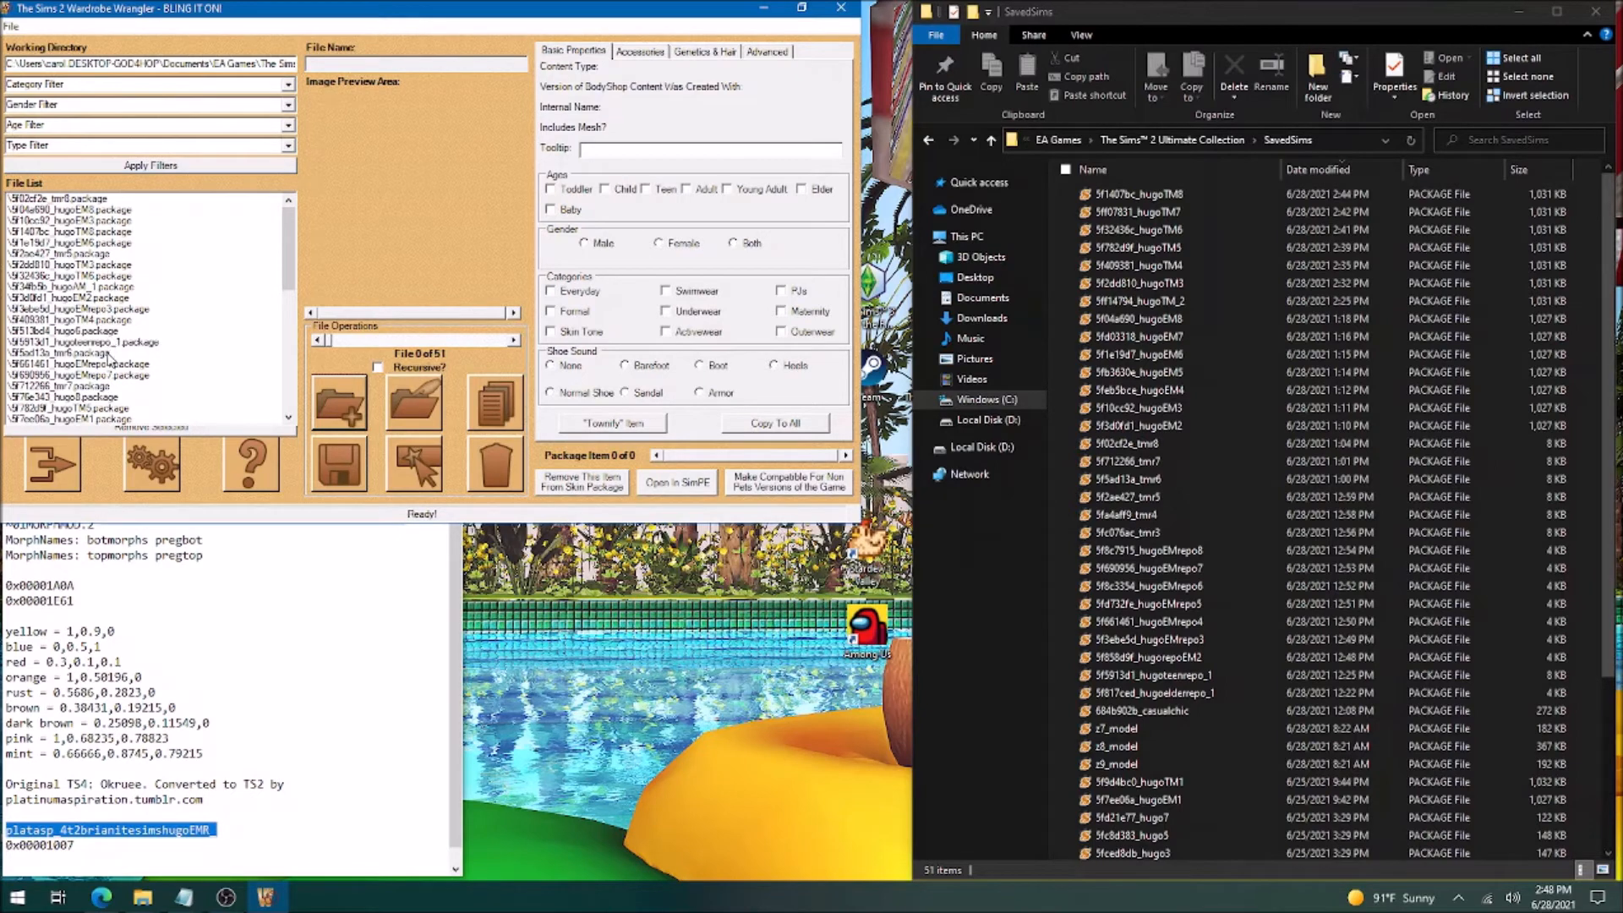
{"action": "left_click", "coordinate": [97, 309]}
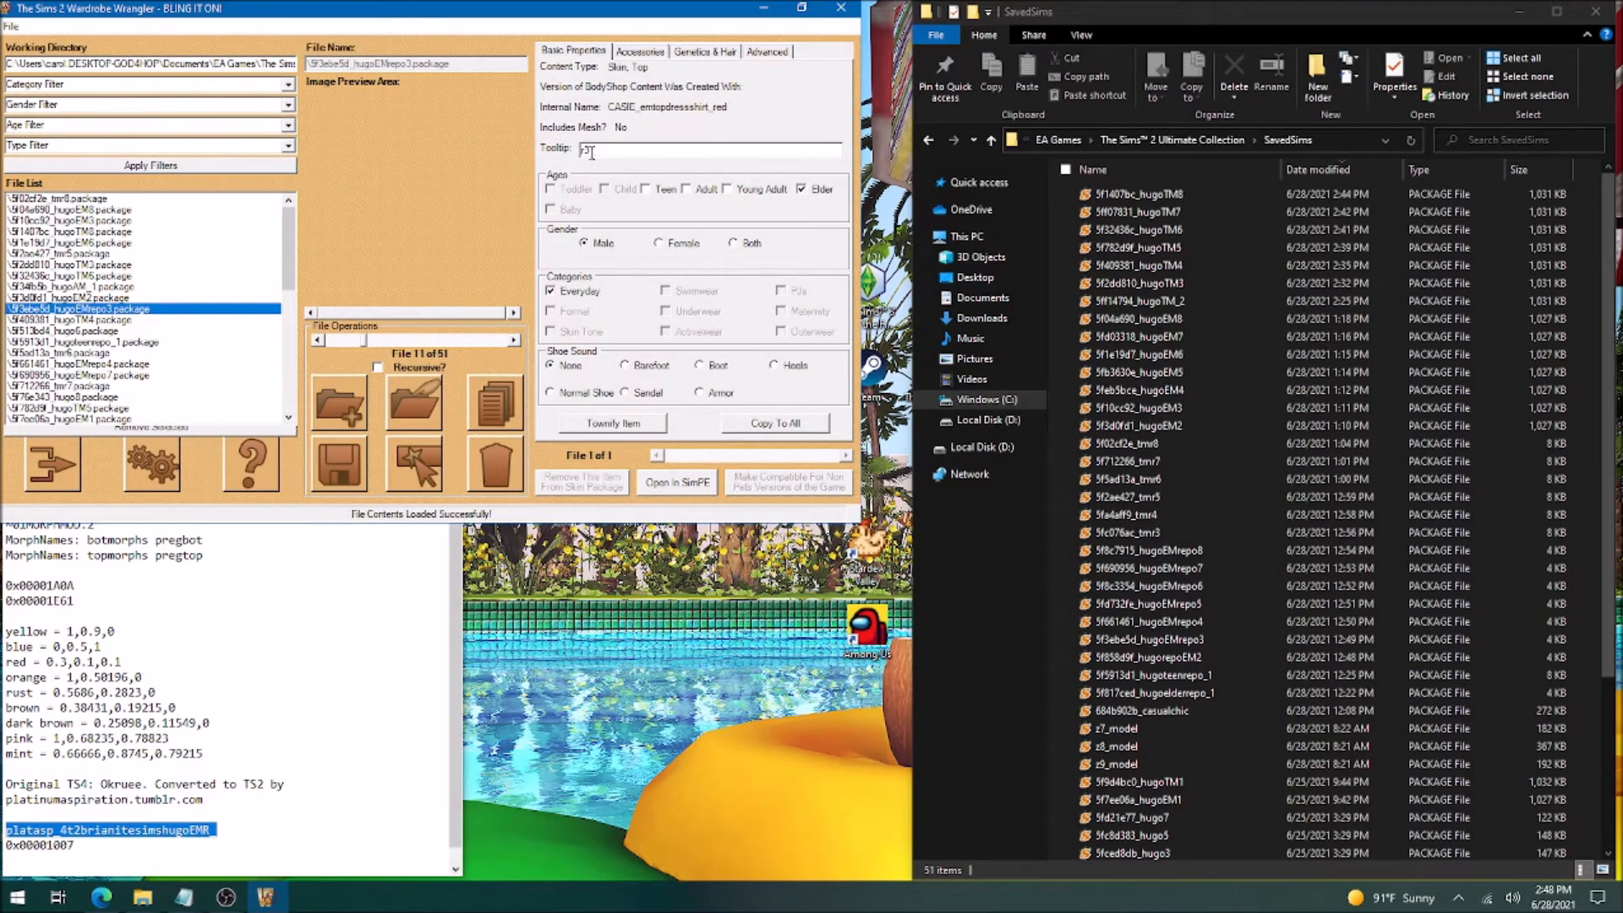
{"action": "type", "text": "platasp_4t2brianitesimshugoEMR_"}
{"action": "type", "text": "3"}
{"action": "left_click", "coordinate": [787, 427]}
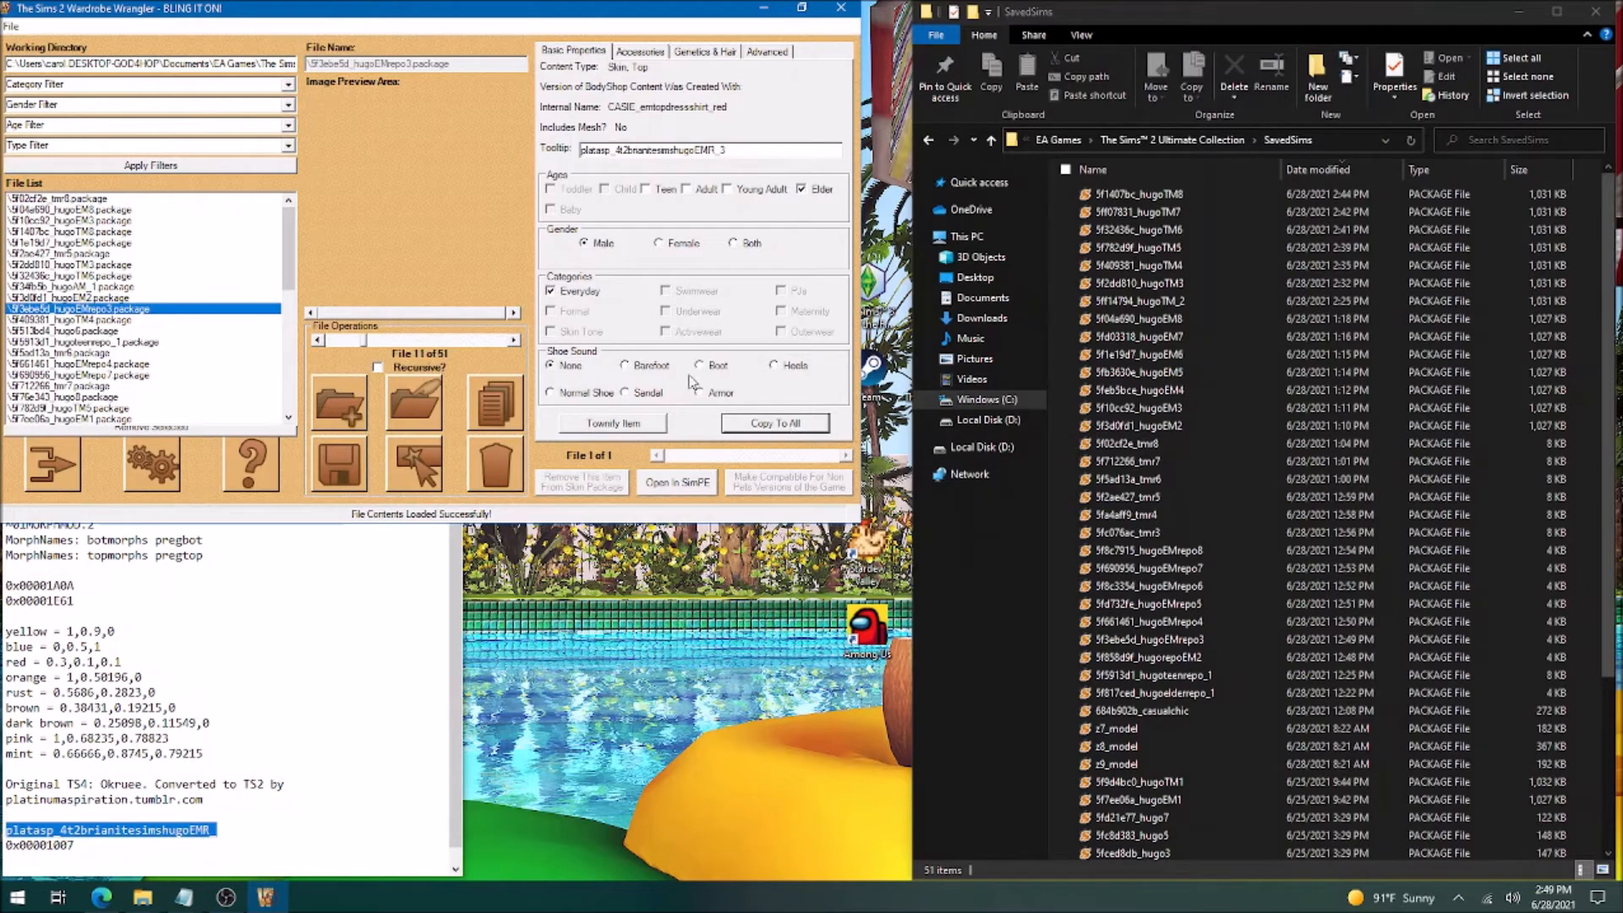
{"action": "left_click", "coordinate": [334, 478]}
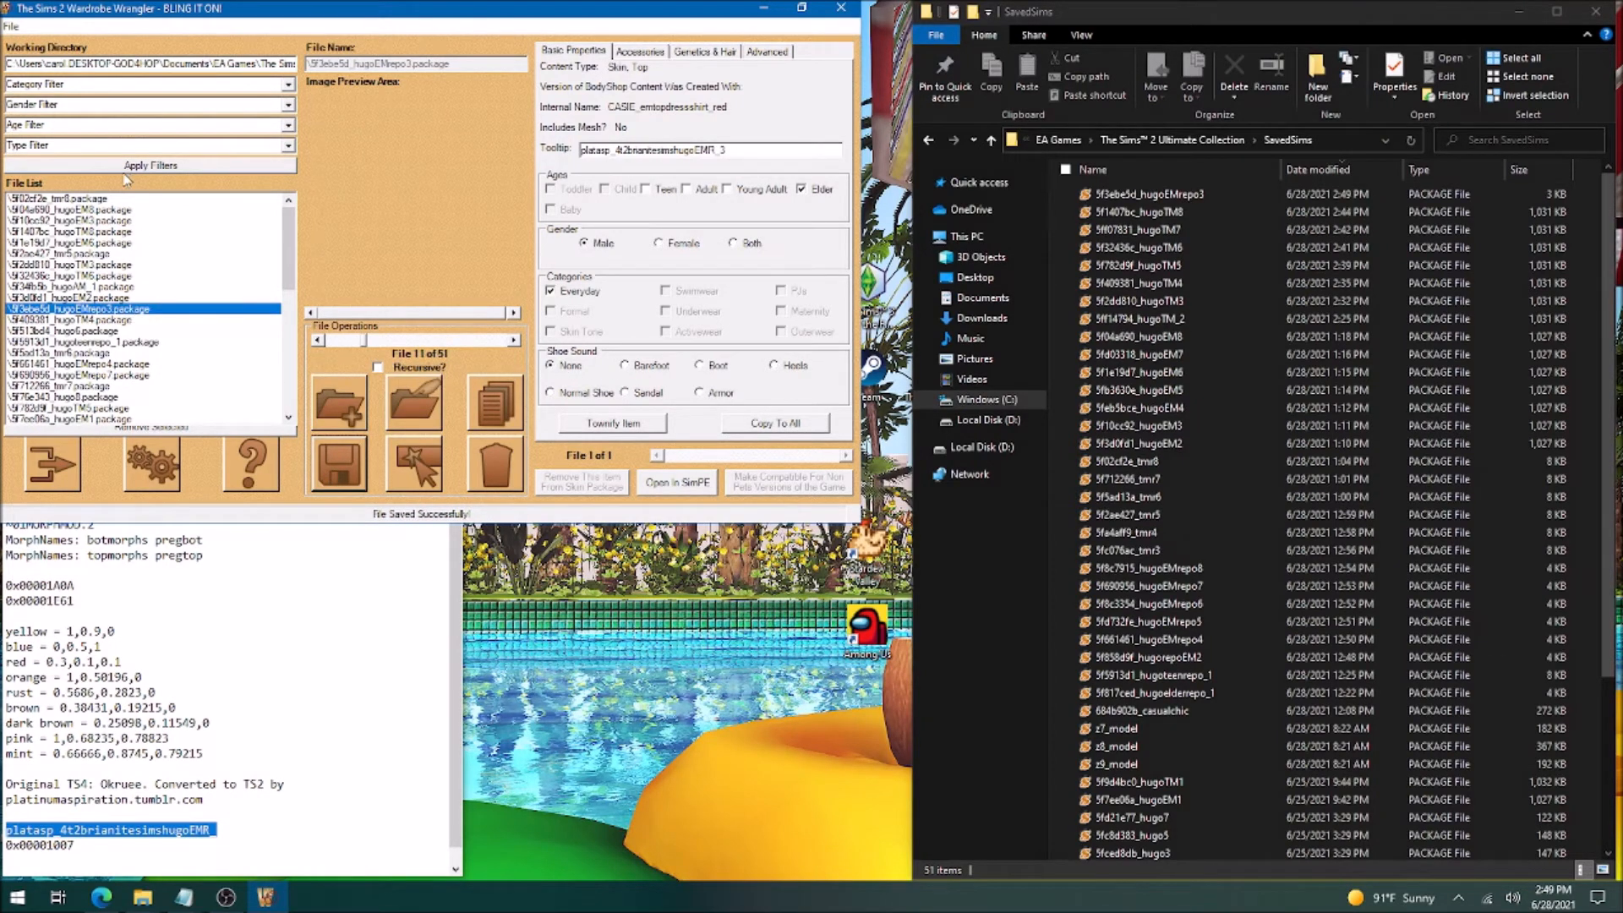
Set the tooltip of 5f661461_hugoEMrepo4 to platasp_4t2brianitesimshugoEMR_4, copy it to all items, and save the file.
{"action": "left_click", "coordinate": [112, 365]}
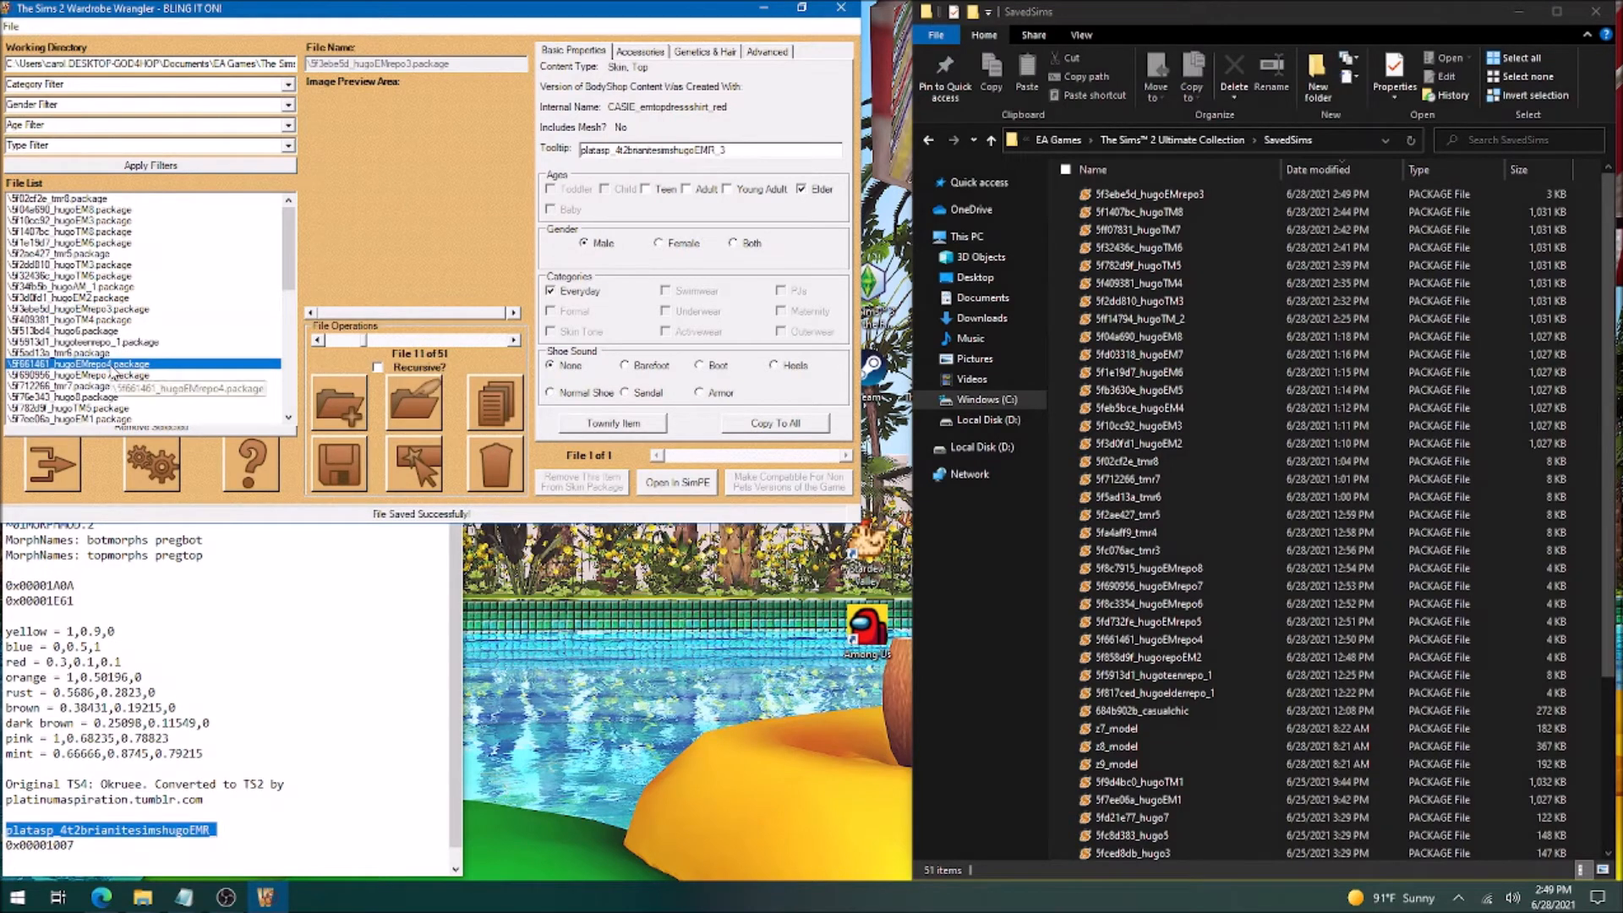
{"action": "left_click", "coordinate": [584, 150]}
{"action": "type", "text": "platasp_4t2brianitesimshugoEMR"}
{"action": "type", "text": "_4"}
{"action": "left_click", "coordinate": [774, 425]}
{"action": "left_click", "coordinate": [359, 477]}
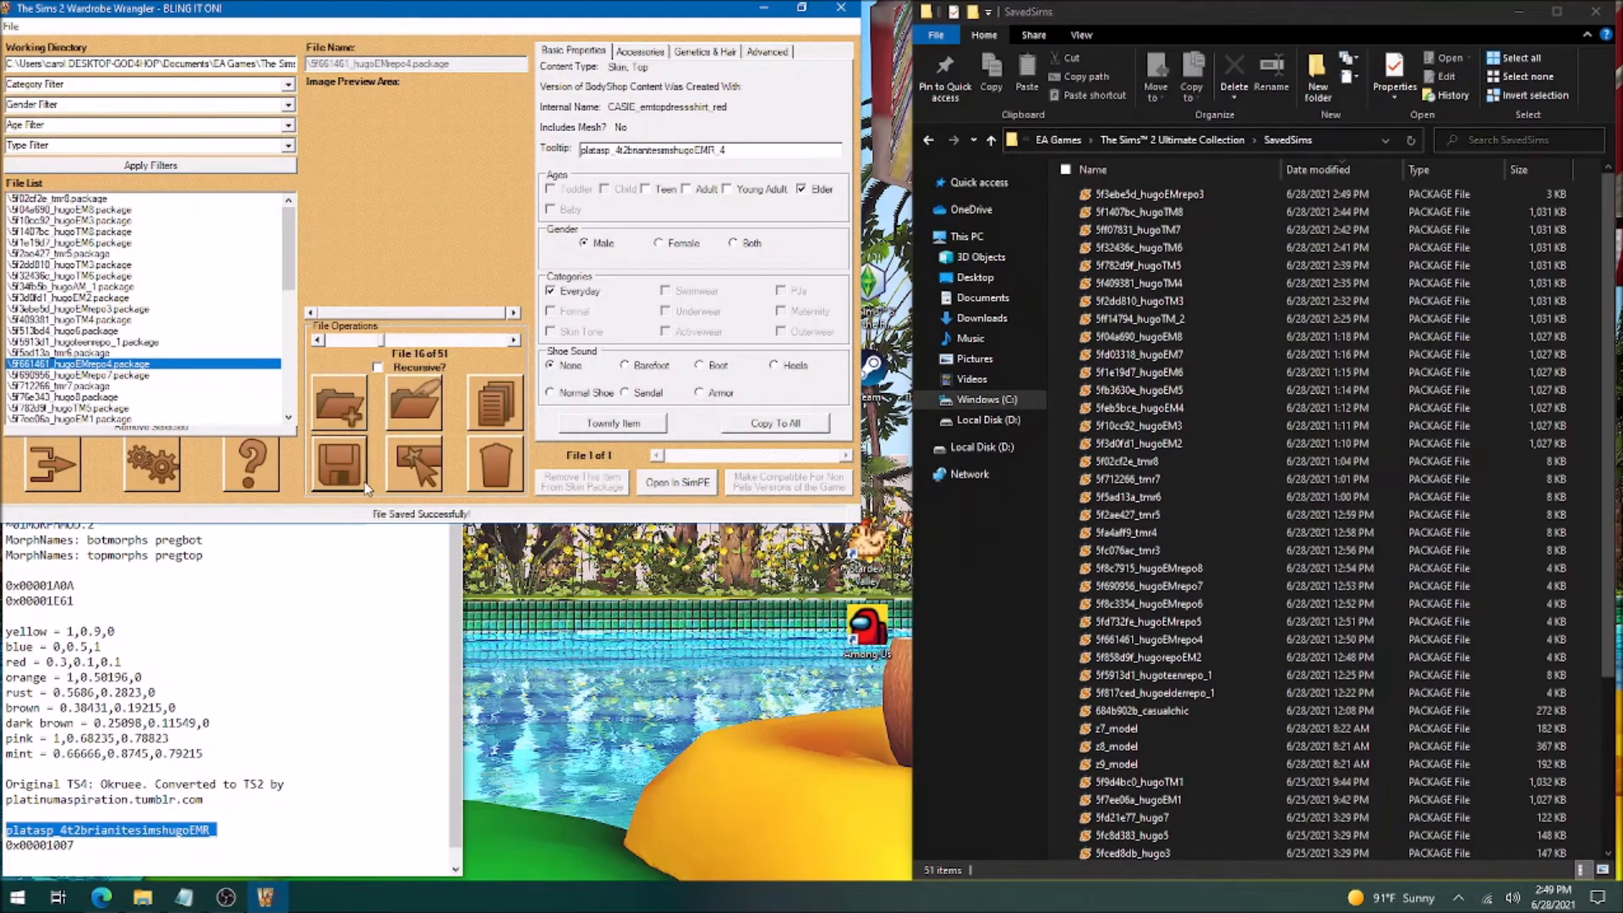
{"action": "left_click", "coordinate": [642, 52]}
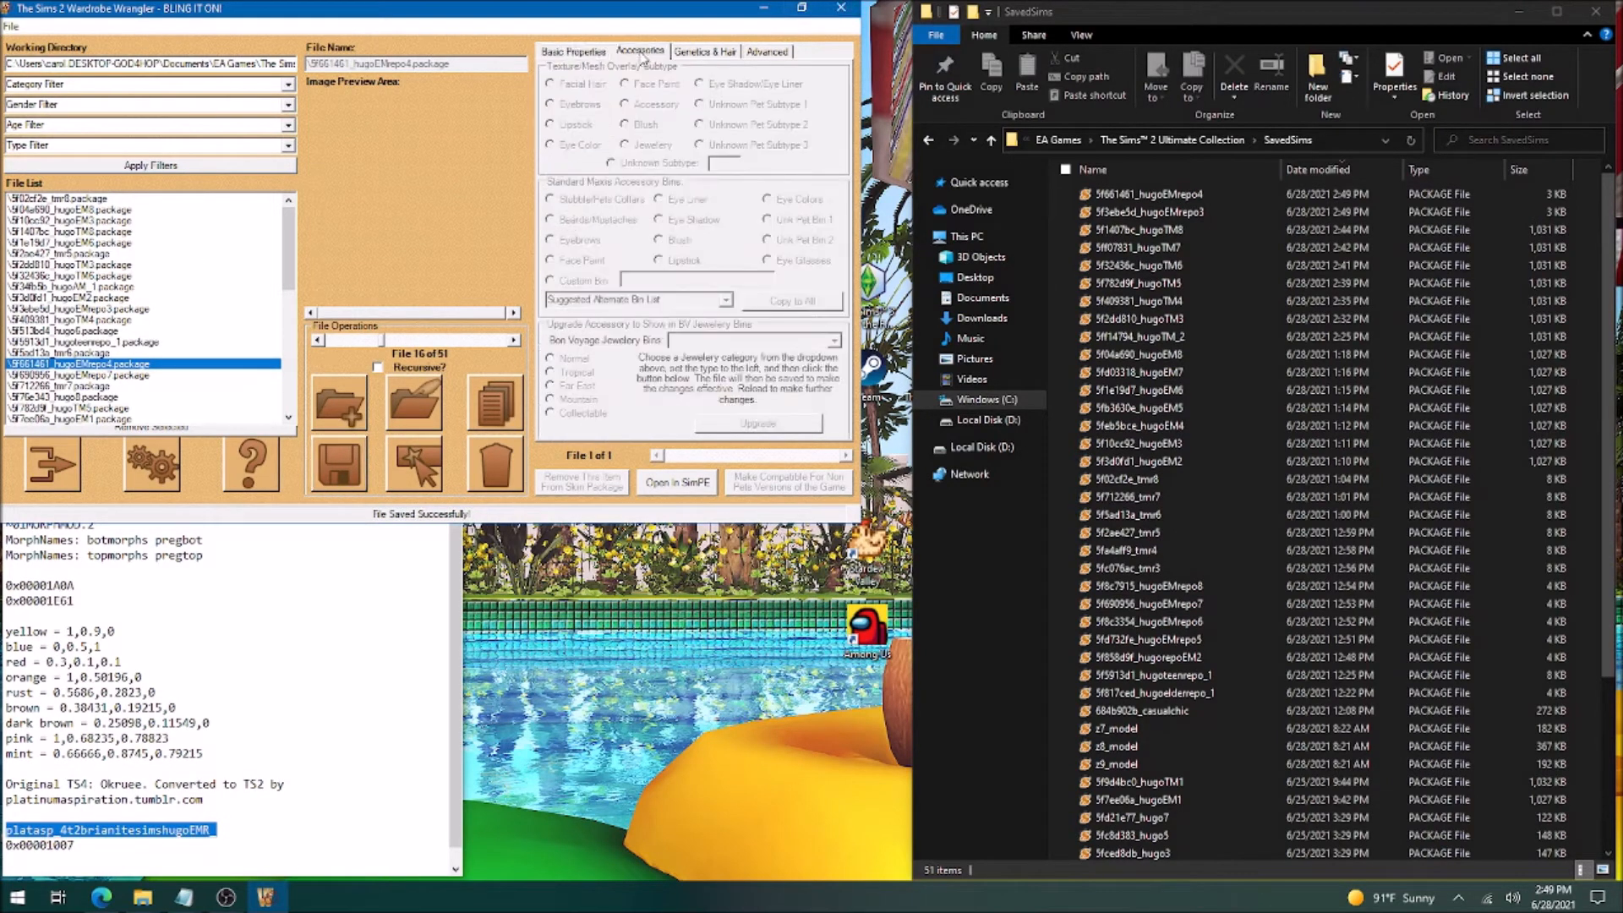
{"action": "left_click", "coordinate": [705, 52]}
{"action": "left_click", "coordinate": [786, 54]}
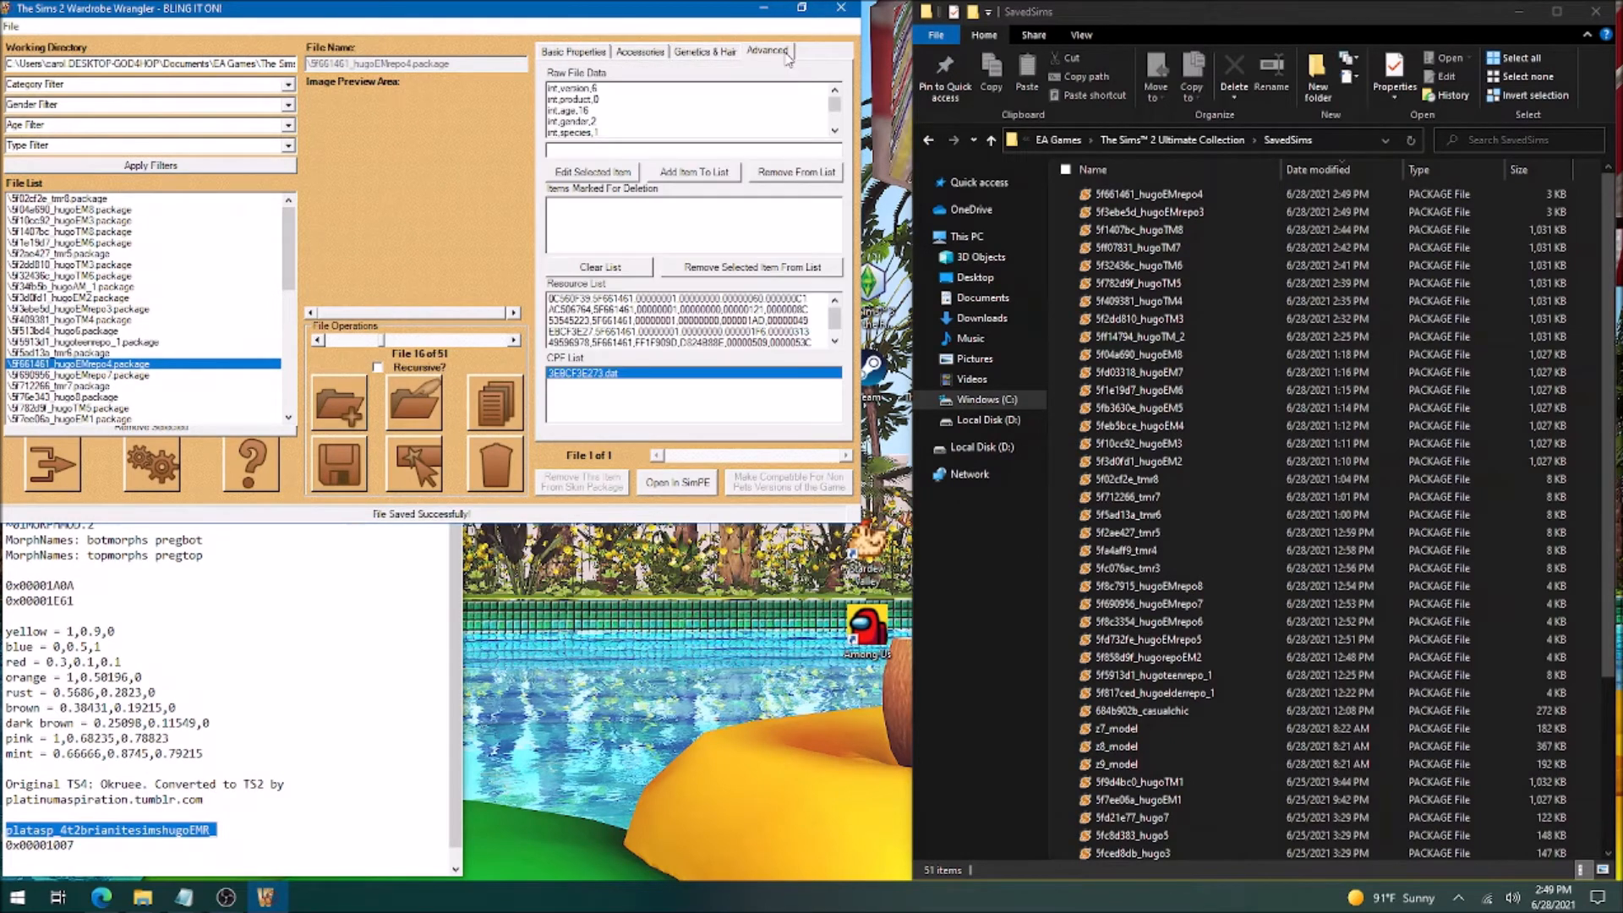
{"action": "left_click", "coordinate": [551, 52]}
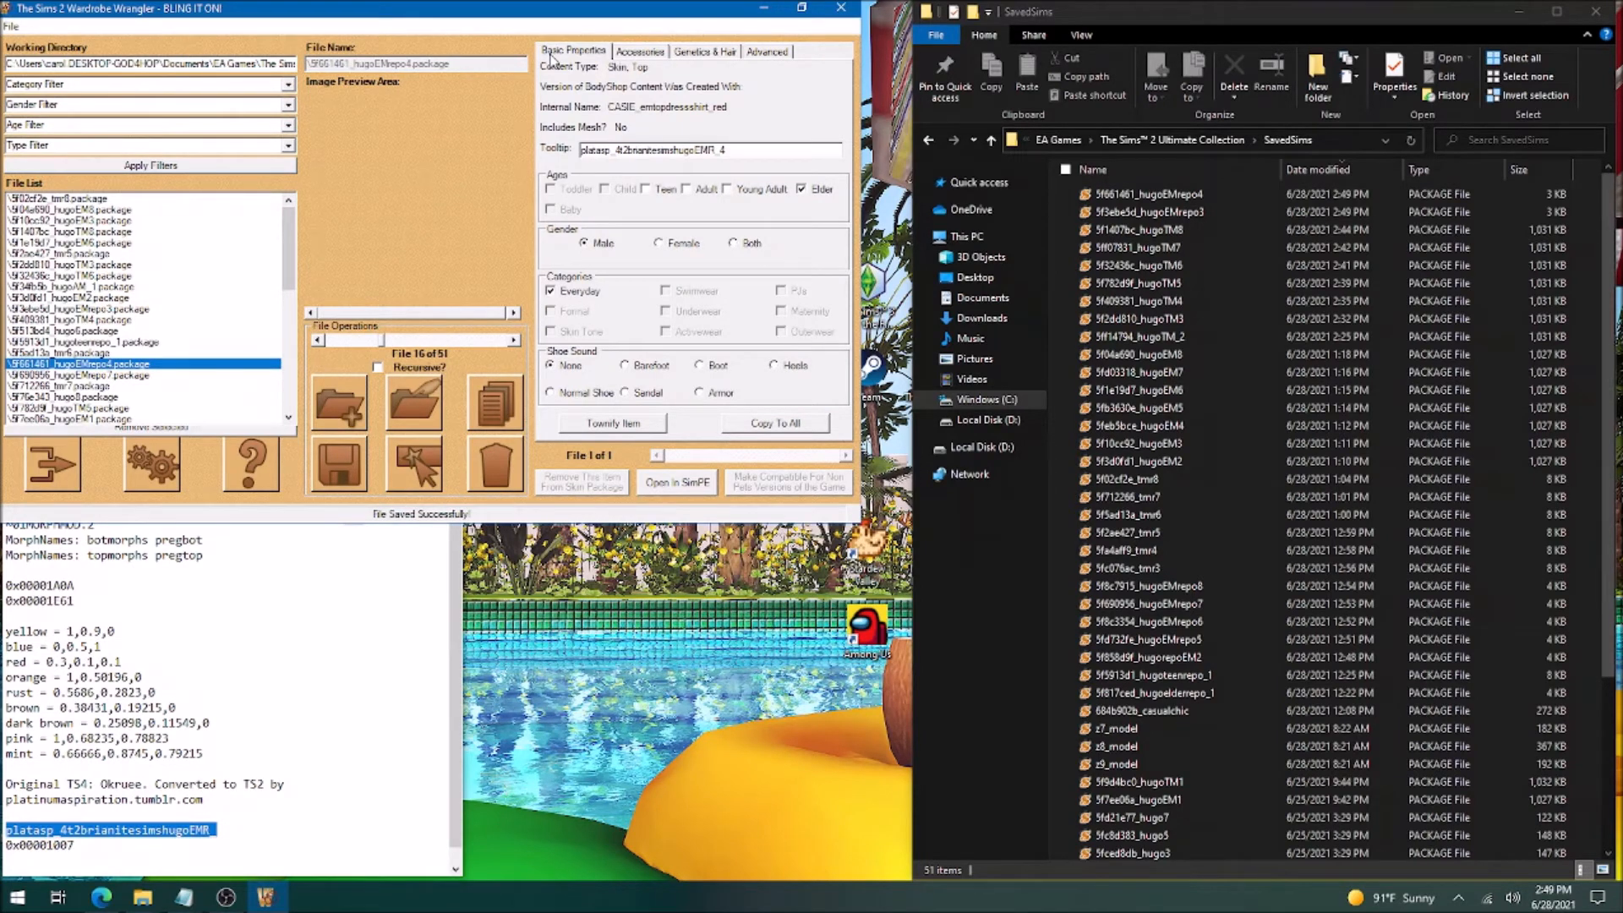
Set the tooltip of 5f690956_hugoEMrepo7 to platasp_4t2brianitesimshugoEMR_7 and save the file.
{"action": "left_click", "coordinate": [106, 375]}
{"action": "type", "text": "platasp_4t2brianitesimshugoEMR"}
{"action": "left_click", "coordinate": [356, 470]}
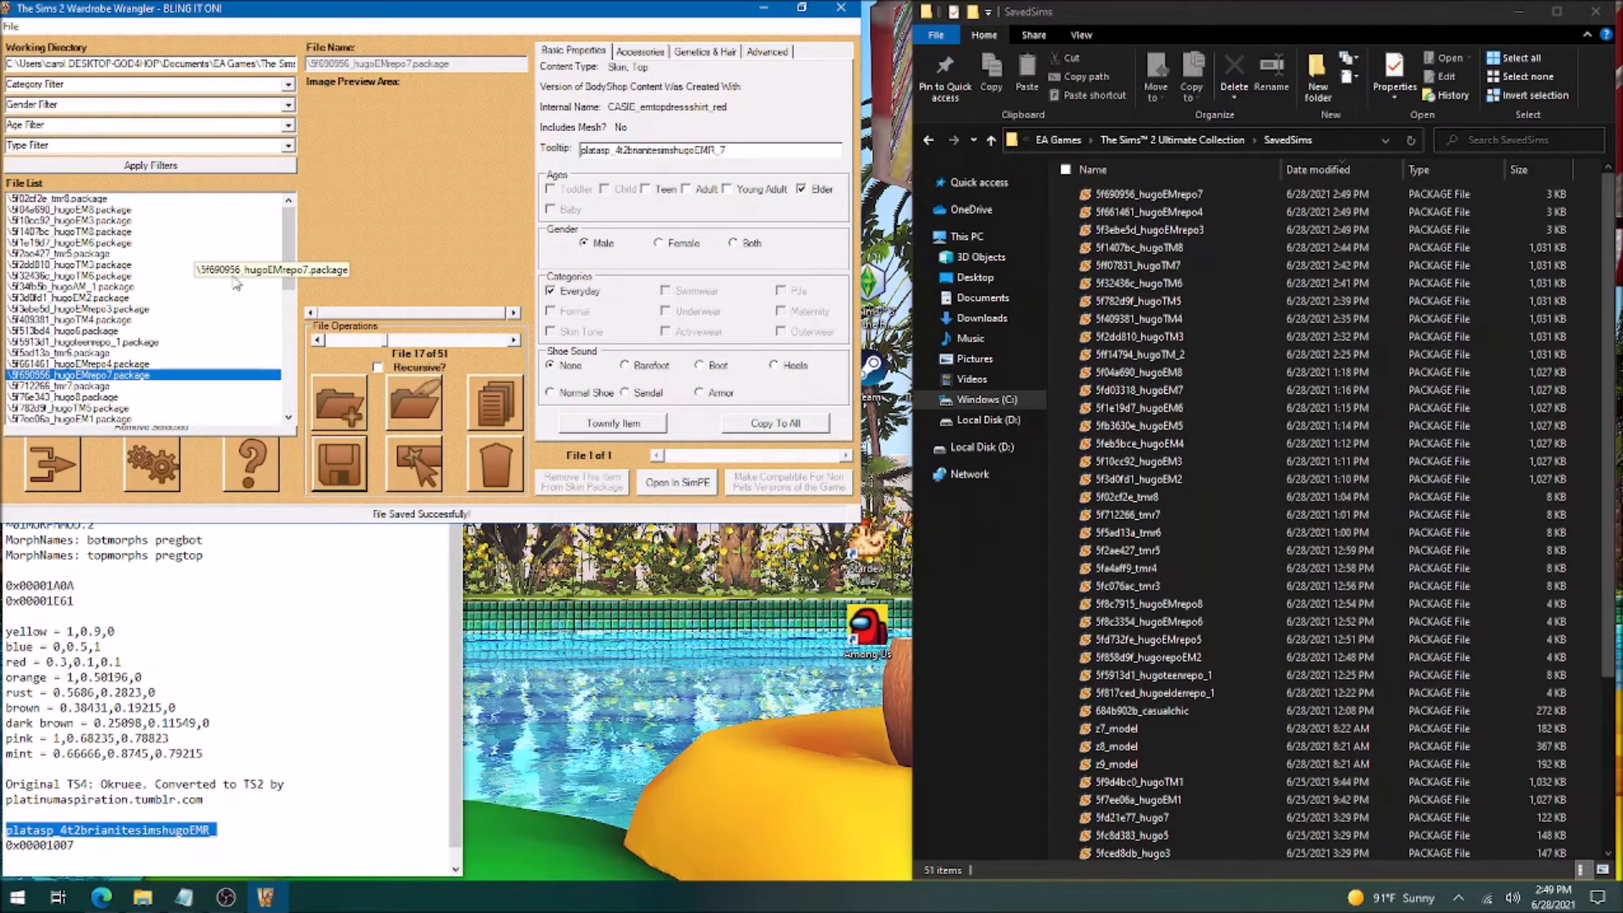
Set the tooltip of 5f817ced_hugoelderrepo_1 to platasp_4t2brianitesimshugoEMR_1 and copy it to all items.
{"action": "scroll", "coordinate": [162, 385], "scroll_direction": "down", "scroll_amount": 2}
{"action": "scroll", "coordinate": [162, 384], "scroll_direction": "down", "scroll_amount": 1}
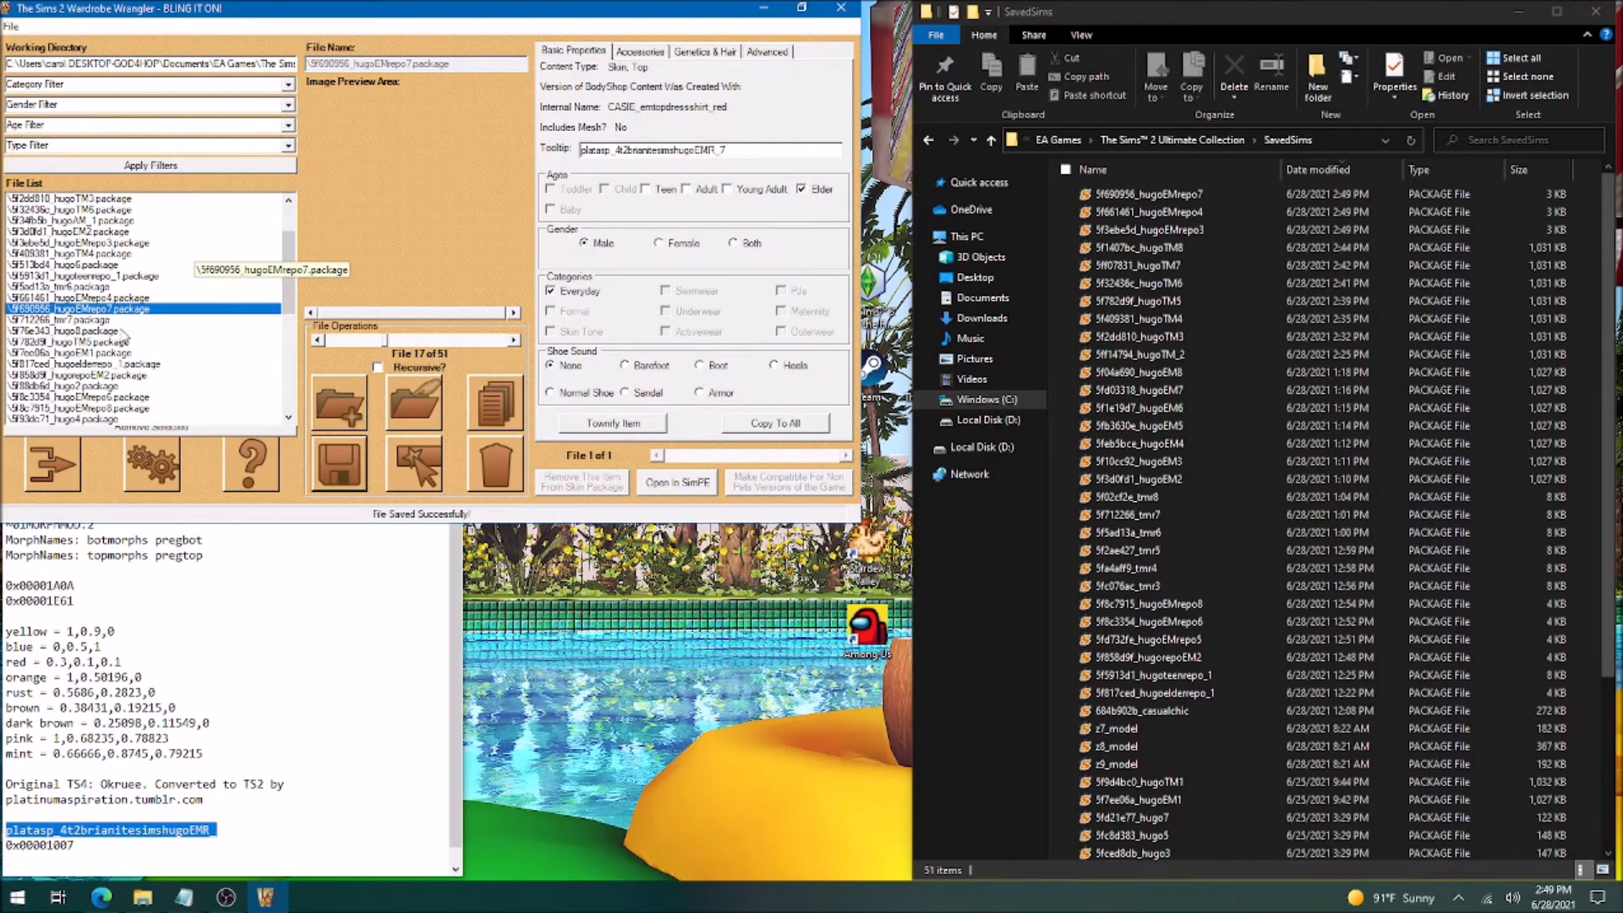
{"action": "left_click", "coordinate": [123, 364]}
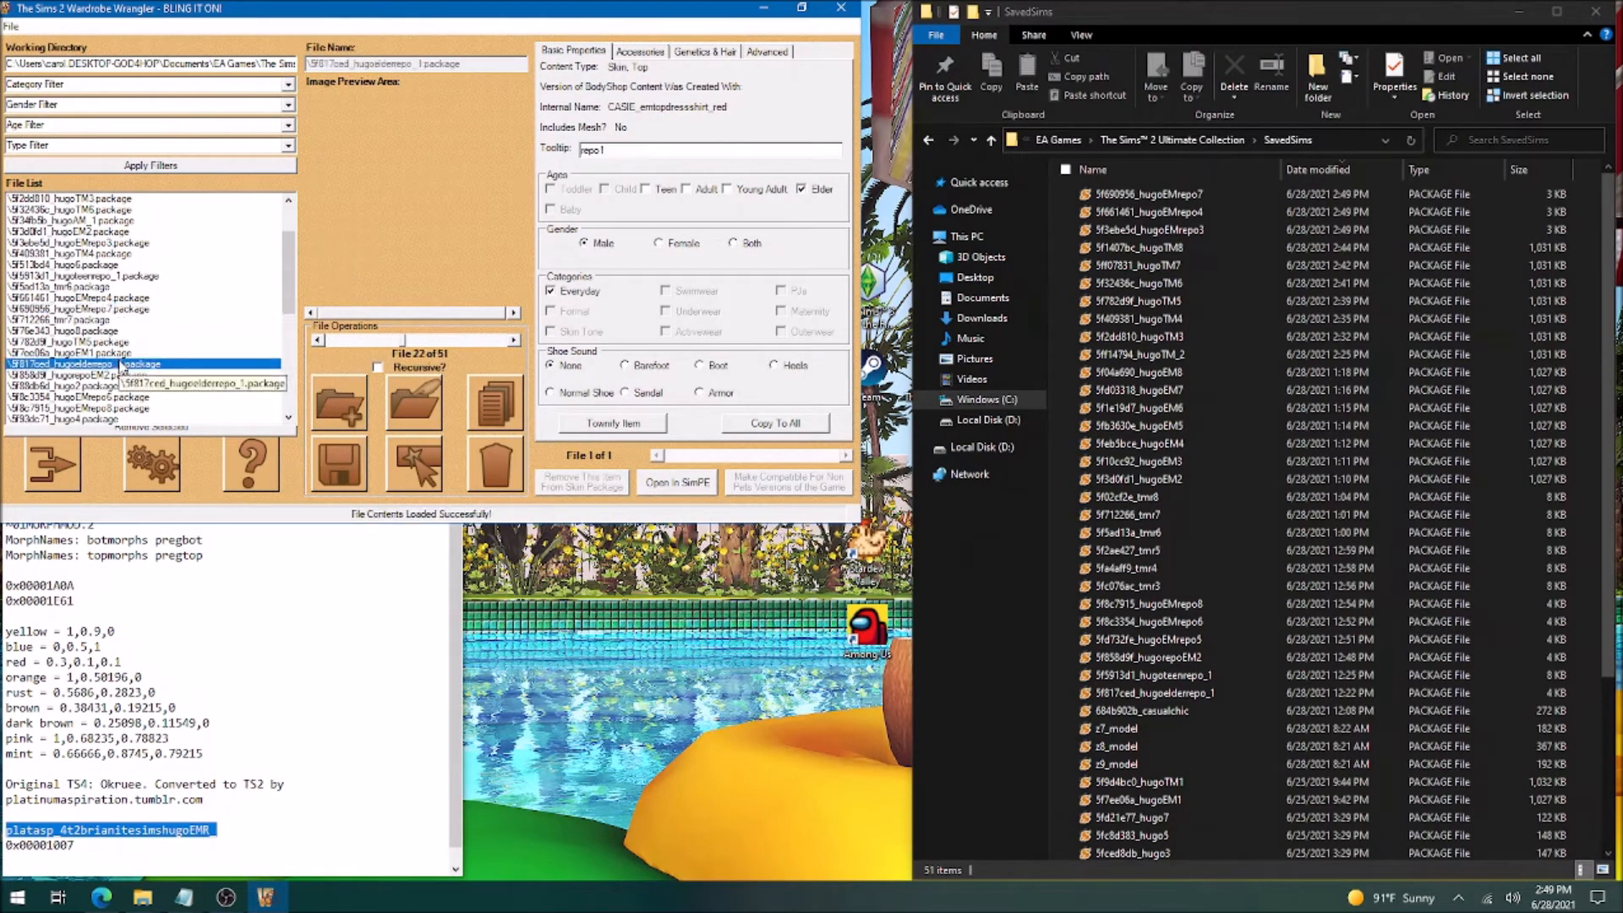
{"action": "left_click_drag", "start_coordinate": [602, 149], "coordinate": [580, 150]}
{"action": "type", "text": "platasp_4t2brianitesimshugoEMR"}
{"action": "left_click", "coordinate": [787, 423]}
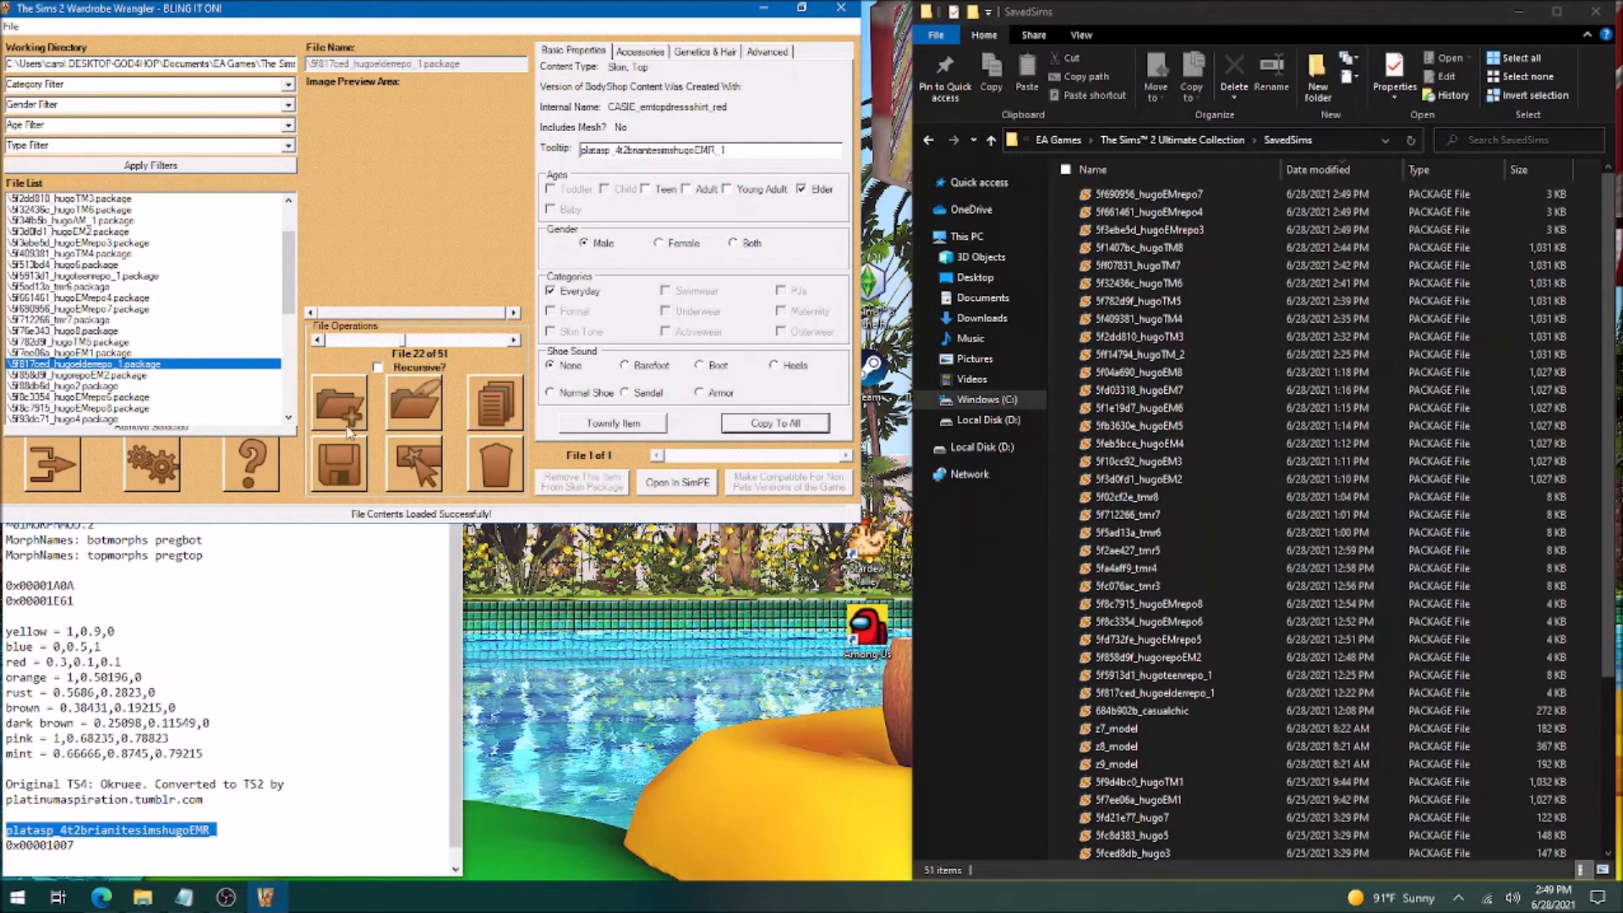
Give 5f858d9f_hugorepoEM2 and 5f8c3354_hugoEMrepo6 tooltips starting with platasp_4t2brianitesimshugoEMR_ and save both files.
{"action": "left_click", "coordinate": [200, 374]}
{"action": "left_click", "coordinate": [201, 397]}
{"action": "type", "text": "platasp_4t2brianitesimshugoEMR_"}
{"action": "left_click", "coordinate": [339, 464]}
{"action": "left_click", "coordinate": [93, 408]}
{"action": "type", "text": "platasp_4t2brianitesimshugoEMR_"}
{"action": "left_click", "coordinate": [767, 425]}
{"action": "left_click_drag", "start_coordinate": [602, 149], "coordinate": [575, 154]}
Set the tooltip of 5fd732fe_hugoEMrepo5 to platasp_4t2brianitesimshugoEMR_5, copy it to all items, and save the file.
{"action": "scroll", "coordinate": [92, 390], "scroll_direction": "down", "scroll_amount": 2}
{"action": "scroll", "coordinate": [92, 390], "scroll_direction": "down", "scroll_amount": 2}
{"action": "left_click", "coordinate": [100, 387]}
{"action": "type", "text": "platasp_4t2brianitesimshugoEMR_"}
{"action": "left_click", "coordinate": [762, 426]}
{"action": "left_click", "coordinate": [339, 464]}
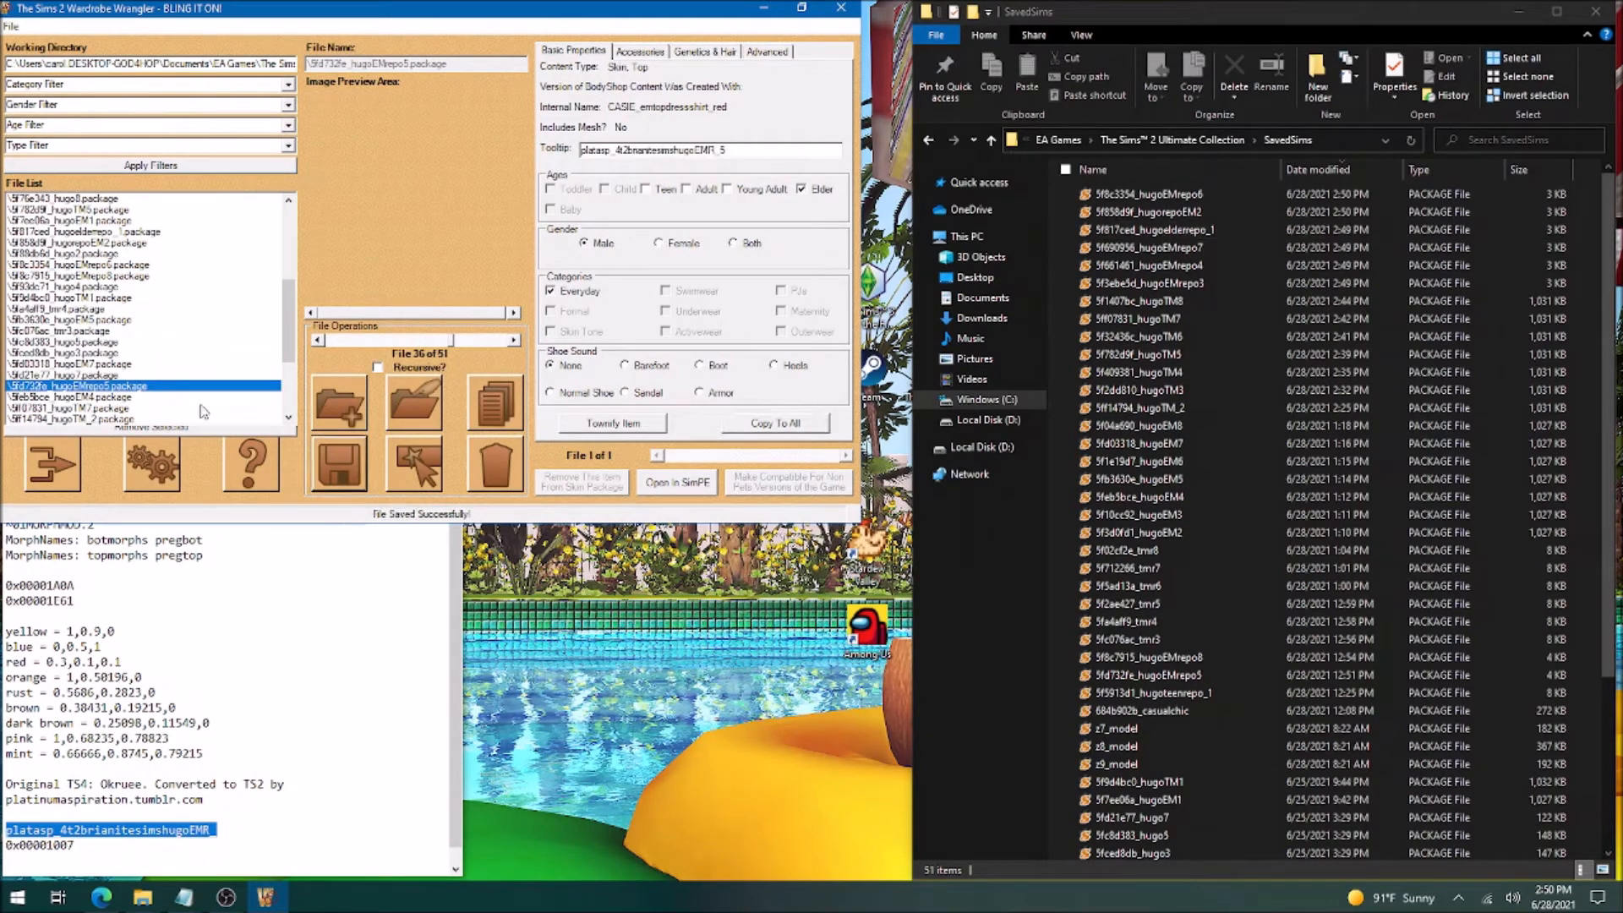
Find 5f8c7915_hugoEMrepo8, set its tooltip to platasp_4t2brianitesimshugoEMR_8, copy it to all items, and save the file.
{"action": "scroll", "coordinate": [161, 386], "scroll_direction": "down", "scroll_amount": 4}
{"action": "scroll", "coordinate": [161, 385], "scroll_direction": "up", "scroll_amount": 10}
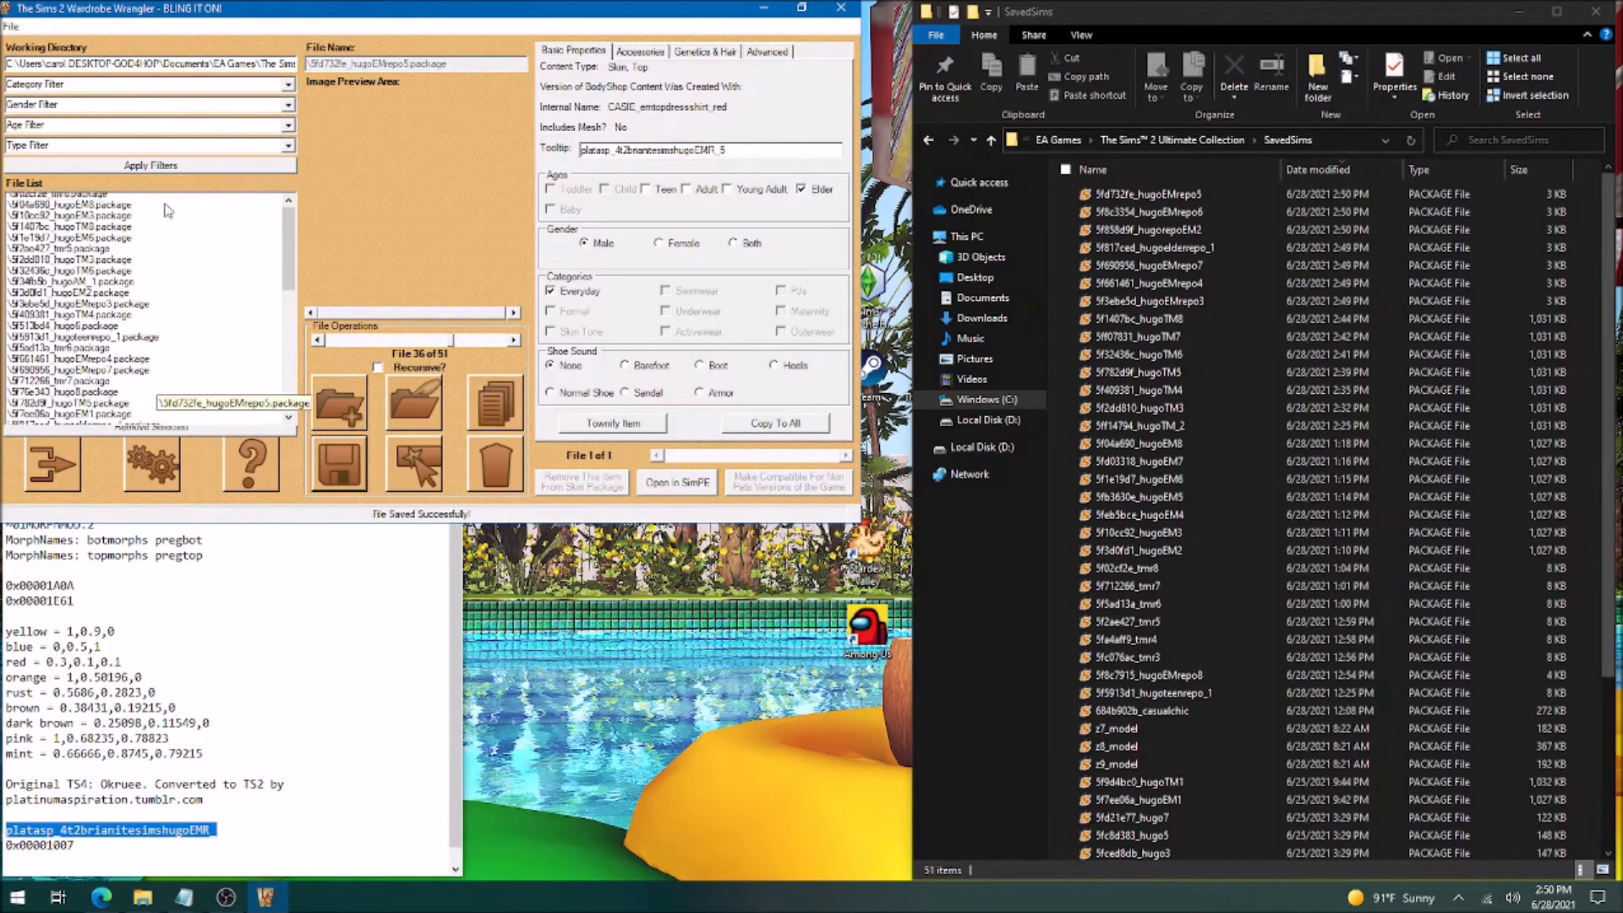
{"action": "left_click", "coordinate": [155, 316]}
{"action": "scroll", "coordinate": [218, 369], "scroll_direction": "down", "scroll_amount": 1}
{"action": "scroll", "coordinate": [218, 370], "scroll_direction": "down", "scroll_amount": 2}
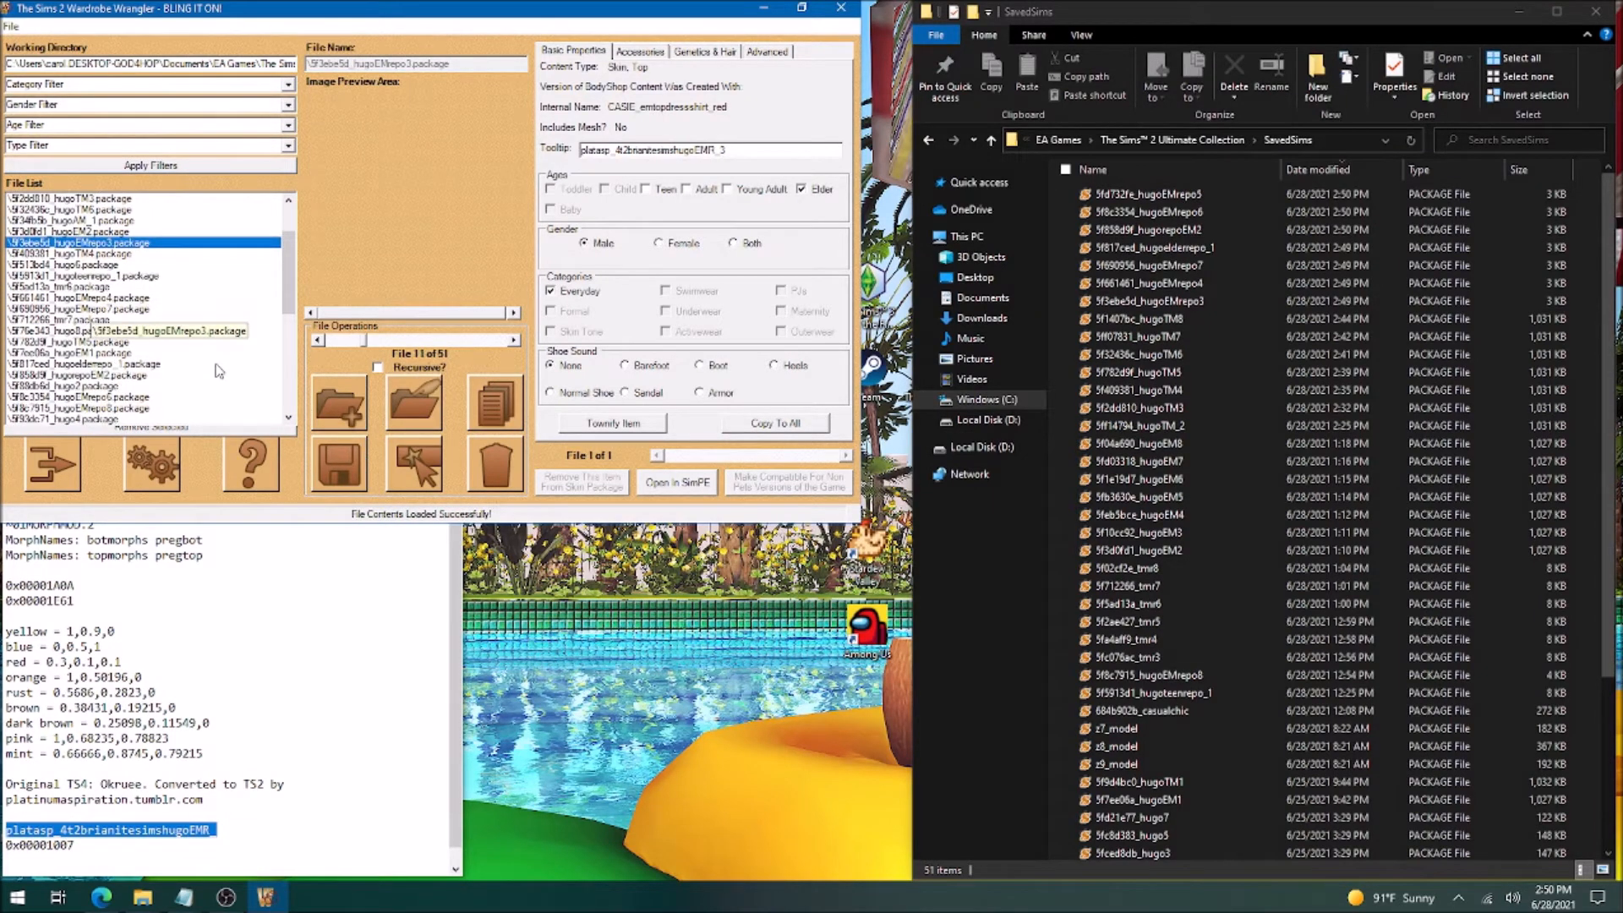
{"action": "left_click", "coordinate": [123, 374]}
{"action": "left_click_drag", "start_coordinate": [600, 150], "coordinate": [575, 152]}
{"action": "key", "text": "ctrl+v"}
{"action": "type", "text": "8"}
{"action": "left_click", "coordinate": [741, 425]}
{"action": "left_click", "coordinate": [342, 473]}
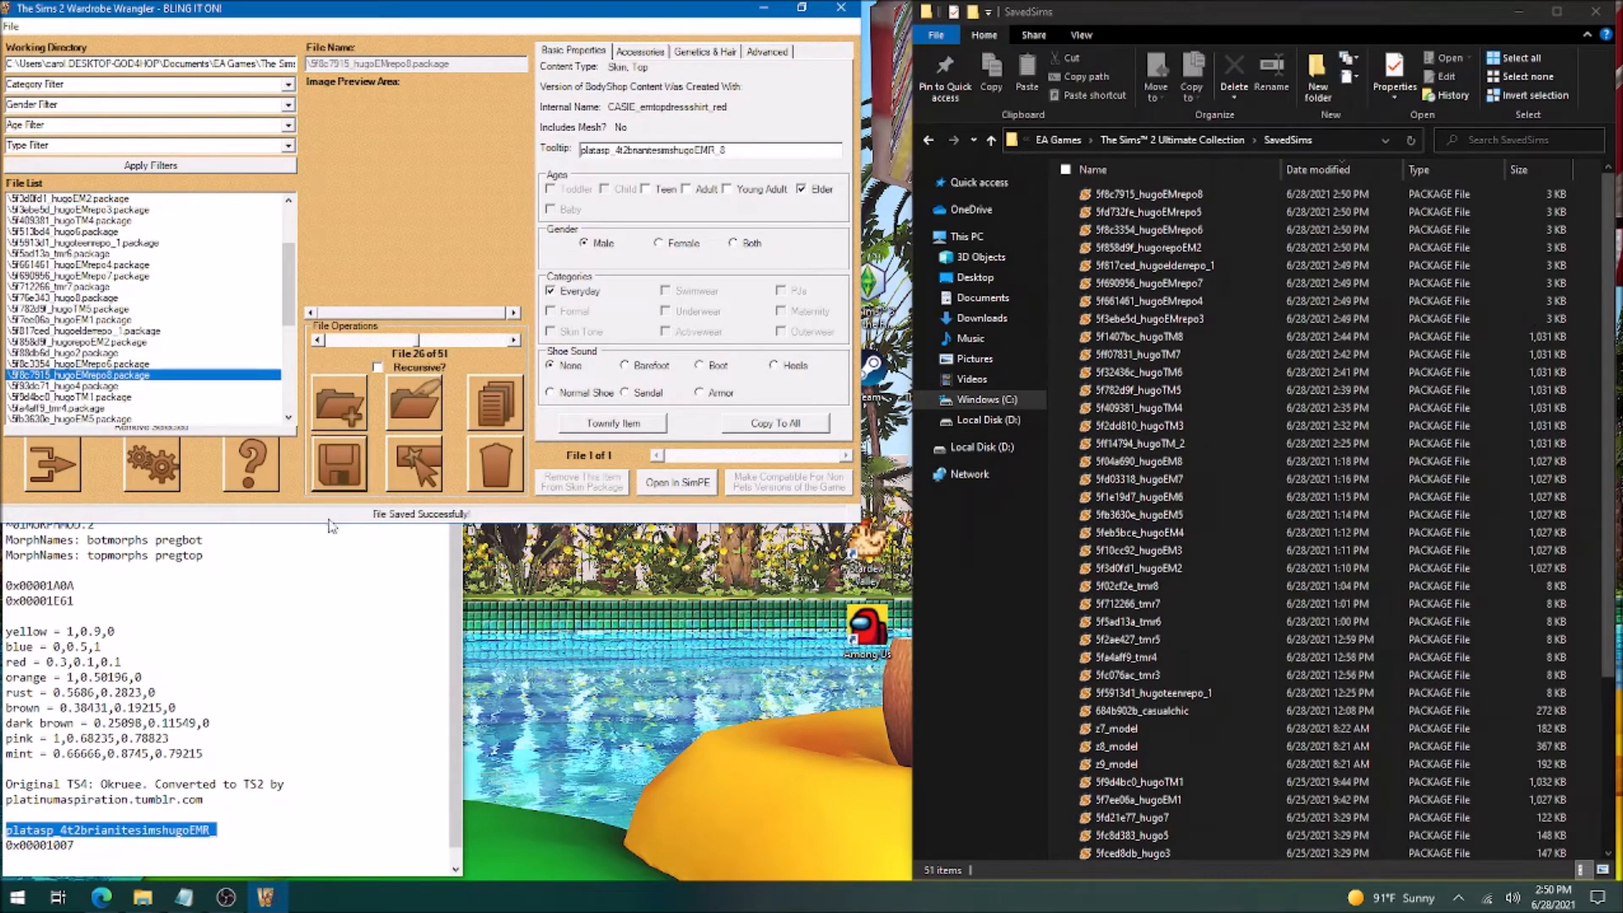
Change the tooltip prefix in the notes to platasp_4t2brianitesimshugoEMSA_ and copy it.
{"action": "left_click", "coordinate": [211, 832]}
{"action": "type", "text": "SA"}
{"action": "left_click_drag", "start_coordinate": [230, 827], "coordinate": [5, 830]}
Set the tooltip of 5f04a690_hugoEM8 to platasp_4t2brianitesimshugoEMSA_8, copy it to all items, and save the file.
{"action": "scroll", "coordinate": [161, 338], "scroll_direction": "up", "scroll_amount": 3}
{"action": "left_click", "coordinate": [118, 210]}
{"action": "key", "text": "ctrl+v"}
{"action": "type", "text": "8"}
{"action": "left_click", "coordinate": [779, 430]}
{"action": "left_click", "coordinate": [341, 469]}
Set the tooltip of 5f10cc92_hugoEM3 to platasp_4t2brianitesimshugoEMSA_3, copy it to all items, and save the file.
{"action": "left_click", "coordinate": [101, 221]}
{"action": "left_click_drag", "start_coordinate": [602, 150], "coordinate": [574, 151]}
{"action": "key", "text": "ctrl+v"}
{"action": "type", "text": "3"}
{"action": "left_click", "coordinate": [773, 425]}
{"action": "left_click", "coordinate": [342, 469]}
Set the tooltip of 5f1e19d7_hugoEM6 to platasp_4t2brianitesimshugoEMSA_6, copy it to all items, and save the file.
{"action": "left_click", "coordinate": [117, 233]}
{"action": "left_click", "coordinate": [119, 243]}
{"action": "left_click", "coordinate": [584, 152]}
{"action": "key", "text": "ctrl+v"}
{"action": "type", "text": "6"}
{"action": "left_click", "coordinate": [773, 424]}
{"action": "left_click", "coordinate": [347, 465]}
Give 5f3d0fd1_hugoEM2 and 5f7ee06a_hugoEM1 tooltips starting with platasp_4t2brianitesimshugoEMSA_ and save both files.
{"action": "left_click", "coordinate": [110, 299]}
{"action": "left_click", "coordinate": [583, 153]}
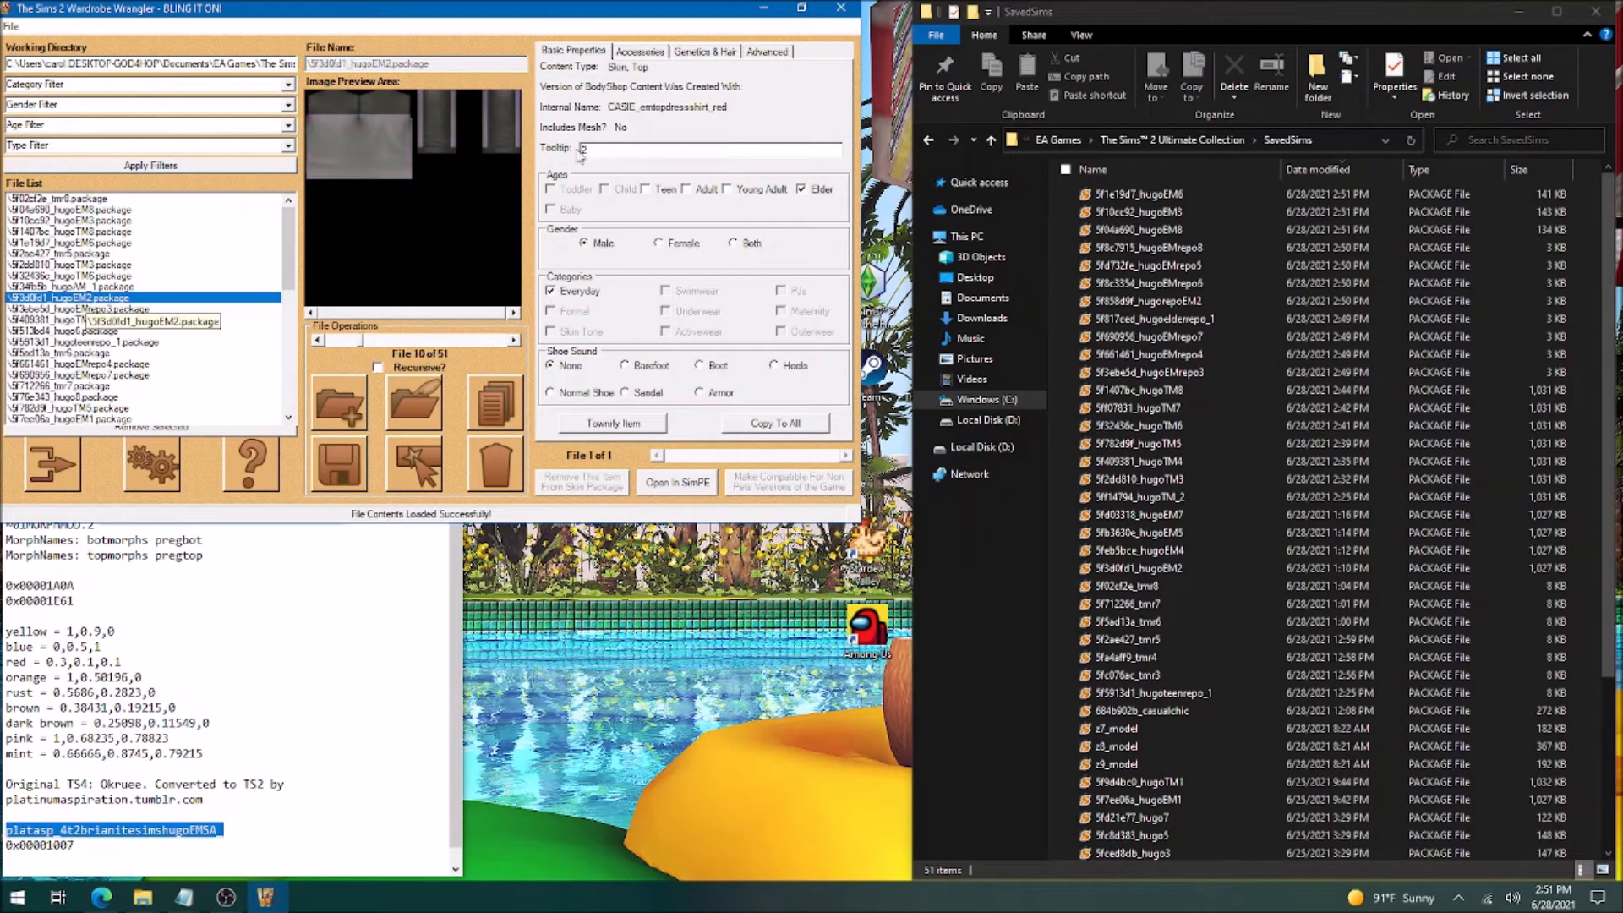
{"action": "left_click", "coordinate": [94, 366]}
{"action": "left_click", "coordinate": [110, 408]}
{"action": "scroll", "coordinate": [110, 405], "scroll_direction": "down", "scroll_amount": 1}
{"action": "left_click", "coordinate": [123, 386]}
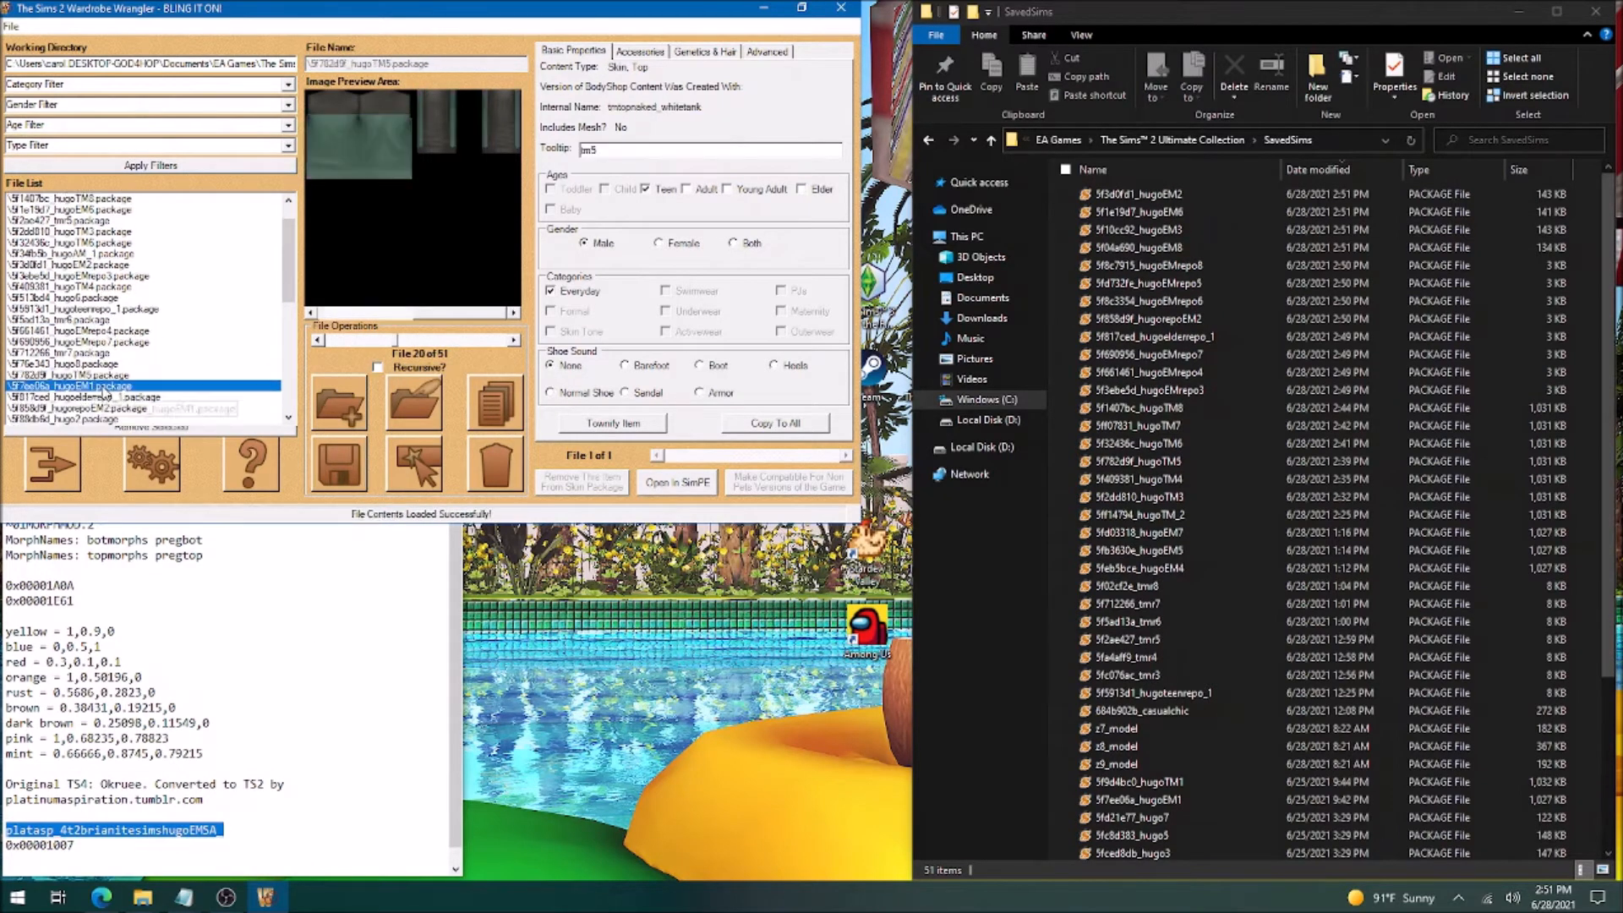
{"action": "left_click", "coordinate": [695, 156]}
{"action": "type", "text": "EMSA"}
{"action": "left_click", "coordinate": [788, 427]}
{"action": "left_click", "coordinate": [341, 465]}
Find 5fb3630e_hugoEM5, give it a tooltip starting with platasp_4t2brianitesimshugoEMSA_, copy it to all items, and save the file.
{"action": "left_click", "coordinate": [104, 407]}
{"action": "scroll", "coordinate": [151, 400], "scroll_direction": "down", "scroll_amount": 1}
{"action": "left_click", "coordinate": [127, 389]}
{"action": "left_click", "coordinate": [122, 399]}
{"action": "scroll", "coordinate": [123, 399], "scroll_direction": "down", "scroll_amount": 1}
{"action": "scroll", "coordinate": [109, 393], "scroll_direction": "down", "scroll_amount": 1}
{"action": "left_click", "coordinate": [106, 387]}
{"action": "left_click", "coordinate": [774, 425]}
{"action": "left_click", "coordinate": [342, 465]}
Set the tooltip of 5feb5bce_hugoEM4 to platasp_4t2brianitesimshugoEMSA_4, copy it to all items, and save the file.
{"action": "scroll", "coordinate": [120, 403], "scroll_direction": "down", "scroll_amount": 2}
{"action": "left_click", "coordinate": [115, 398]}
{"action": "left_click", "coordinate": [583, 151]}
{"action": "key", "text": "ctrl+v"}
{"action": "left_click", "coordinate": [775, 423]}
{"action": "left_click", "coordinate": [325, 468]}
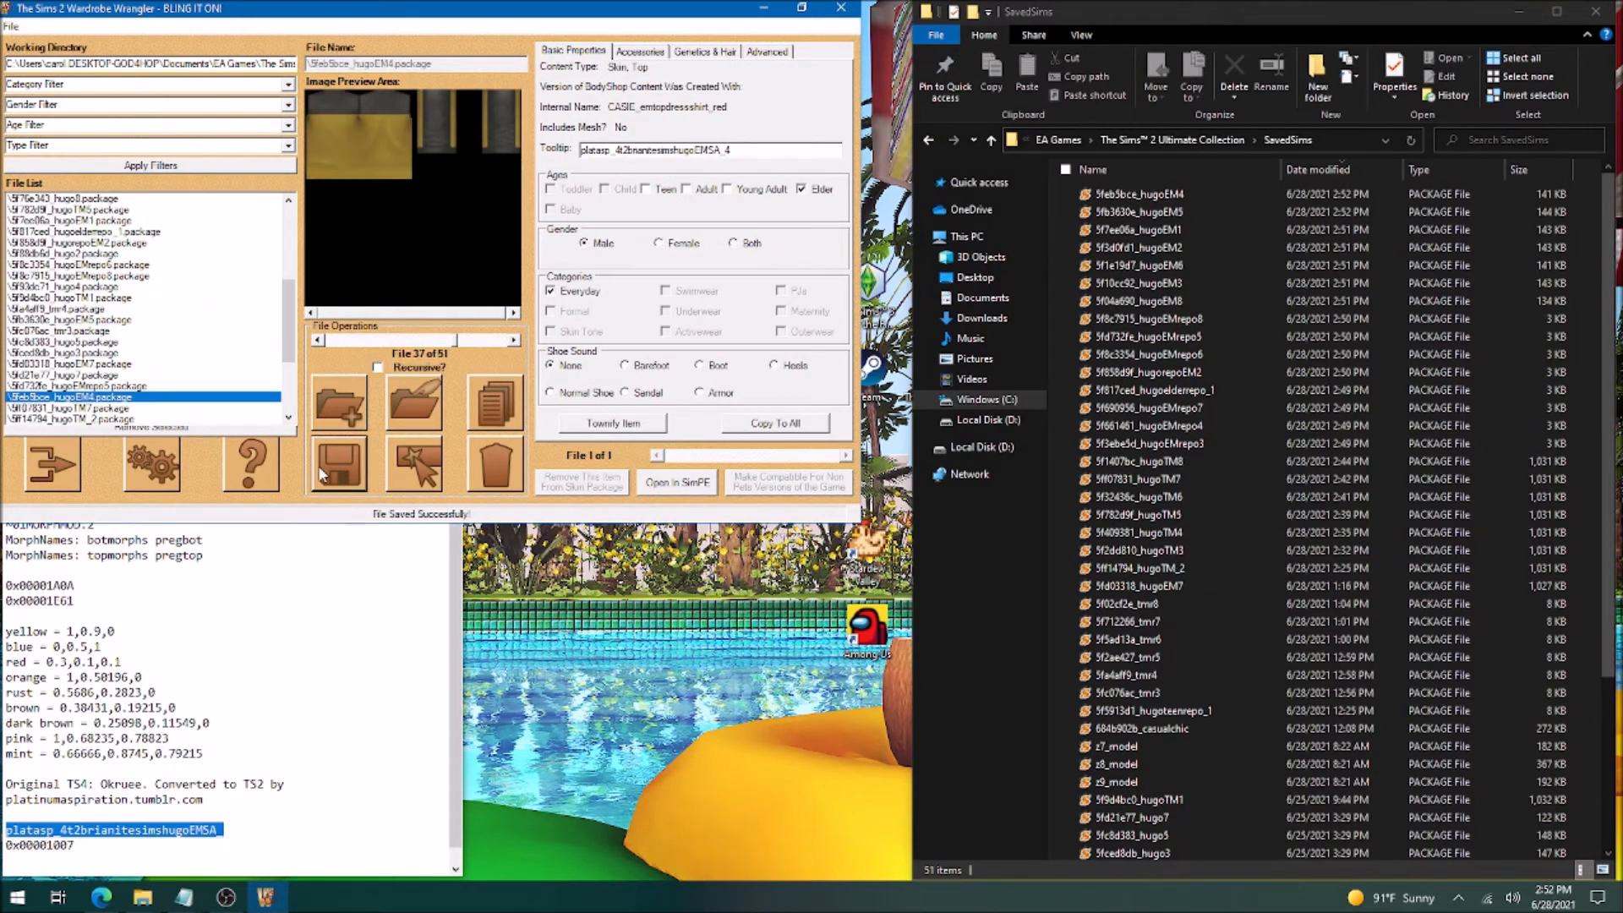
Set the tooltip of 5fd03318_hugoEM7 to platasp_4t2brianitesimshugoEMSA_7, copy it to all items, and save the file.
{"action": "left_click", "coordinate": [127, 364]}
{"action": "left_click", "coordinate": [584, 151]}
{"action": "key", "text": "ctrl+v"}
{"action": "left_click", "coordinate": [775, 423]}
{"action": "left_click", "coordinate": [339, 465]}
Change the tooltip prefix in the notes to platasp_4t2brianitesimshugoTMSA_ and copy it.
{"action": "scroll", "coordinate": [152, 397], "scroll_direction": "down", "scroll_amount": 1}
{"action": "left_click_drag", "start_coordinate": [190, 831], "coordinate": [5, 835]}
{"action": "type", "text": "T"}
{"action": "key", "text": "ctrl+c"}
Set the tooltip of 5ff14794_hugoTM_2 to platasp_4t2brianitesimshugoTMSA_2, copy it to all items, and save the file.
{"action": "left_click", "coordinate": [110, 386]}
{"action": "key", "text": "ctrl+v"}
{"action": "left_click", "coordinate": [776, 423]}
{"action": "left_click", "coordinate": [339, 464]}
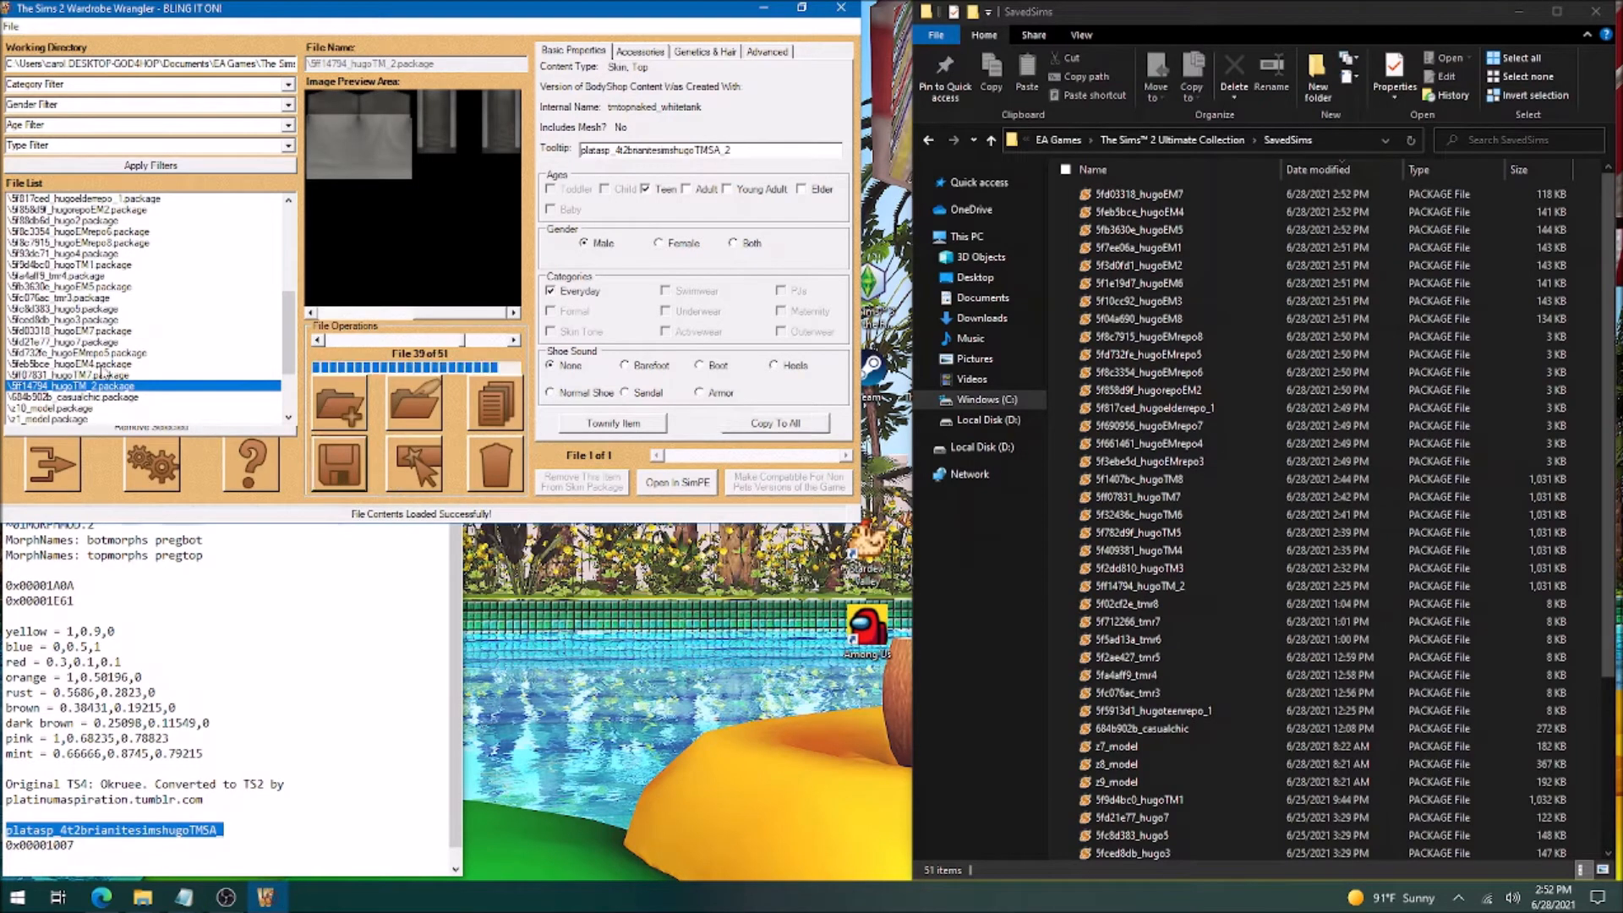
Give 5ff07831_hugoTM7 a tooltip starting with platasp_4t2brianitesimshugoTMSA_, copy it to all items, and save the file.
{"action": "left_click", "coordinate": [110, 375]}
{"action": "left_click_drag", "start_coordinate": [593, 150], "coordinate": [580, 150]}
{"action": "key", "text": "ctrl+v"}
{"action": "left_click", "coordinate": [775, 423]}
{"action": "left_click", "coordinate": [339, 465]}
Find 5f9d4bc0_hugoTM1, set its tooltip to platasp_4t2brianitesimshugoTMSA_1, copy it to all items, and save the file.
{"action": "left_click", "coordinate": [84, 330]}
{"action": "left_click", "coordinate": [100, 298]}
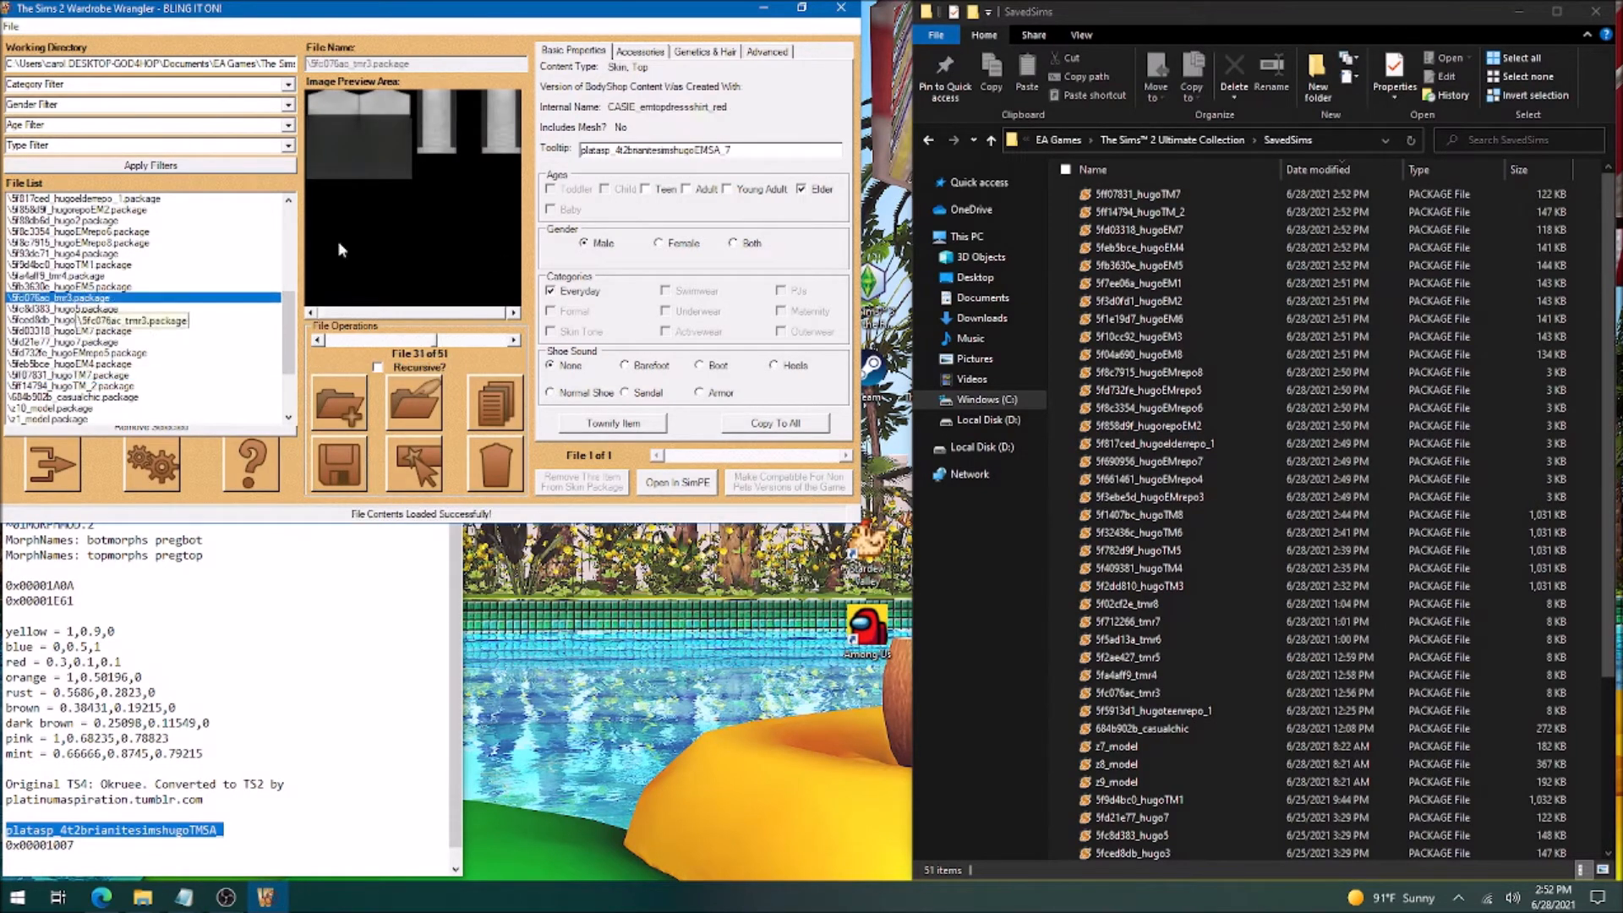
{"action": "left_click", "coordinate": [85, 265]}
{"action": "key", "text": "ctrl+v"}
{"action": "left_click", "coordinate": [752, 422]}
{"action": "left_click", "coordinate": [336, 465]}
Set the tooltip of 5f782d9f_hugoTM5 to platasp_4t2brianitesimshugoTMSA_5, copy it to all items, and save the file.
{"action": "scroll", "coordinate": [88, 254], "scroll_direction": "up", "scroll_amount": 1}
{"action": "left_click", "coordinate": [89, 210]}
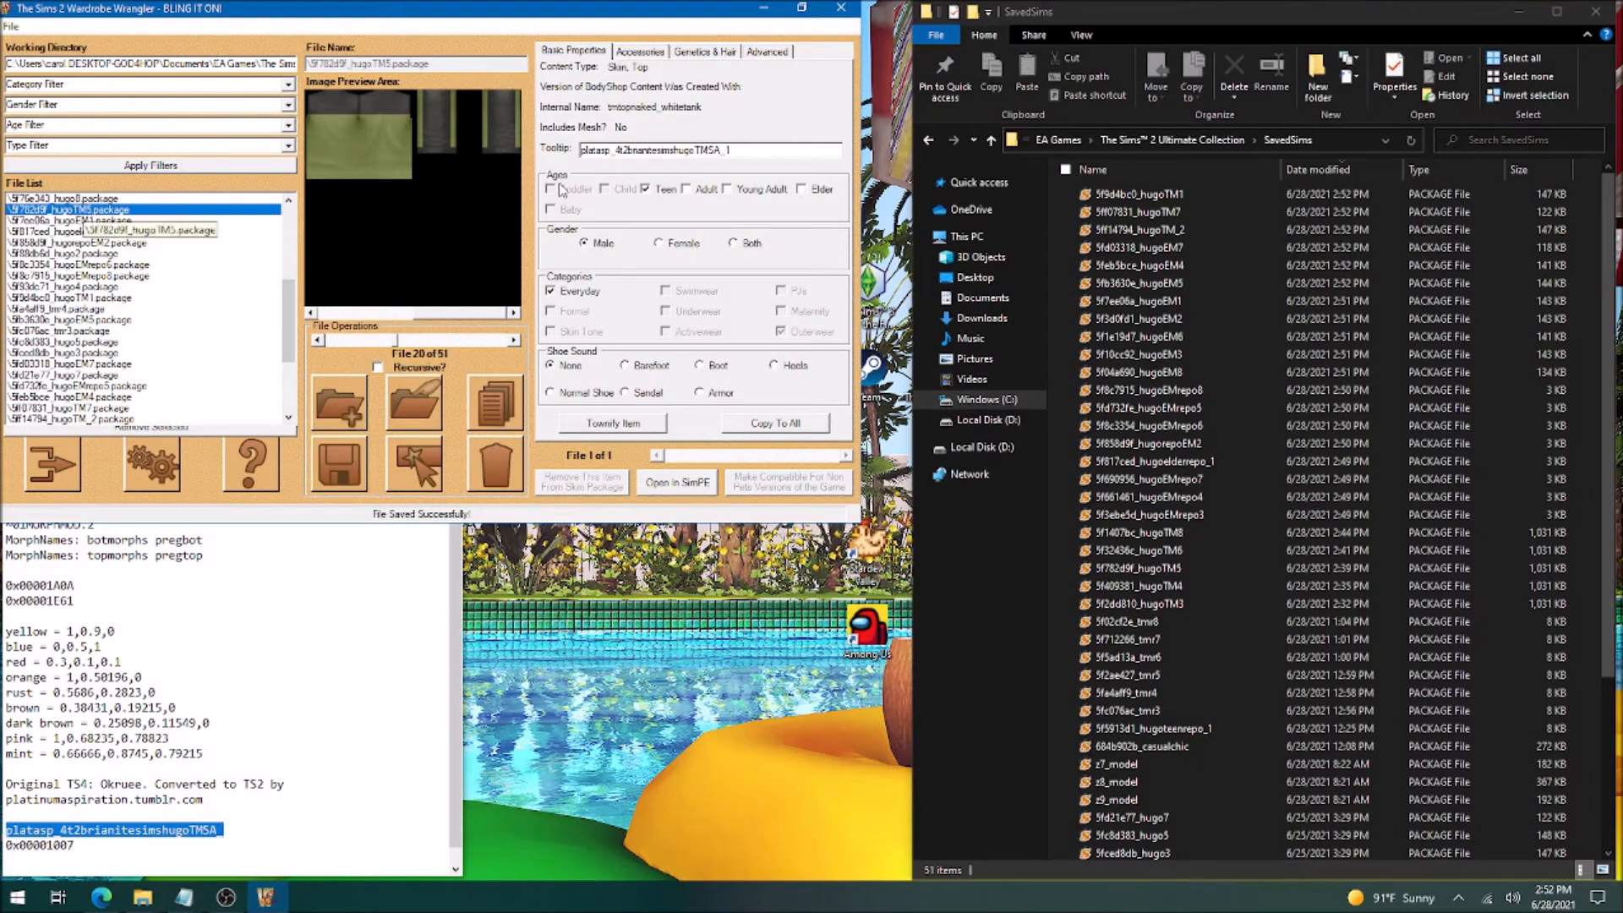
{"action": "key", "text": "ctrl+v"}
{"action": "left_click", "coordinate": [782, 430]}
{"action": "left_click", "coordinate": [339, 465]}
Give 5f409381_hugoTM4 a tooltip starting with platasp_4t2brianitesimshugoTMSA_ and save the file.
{"action": "scroll", "coordinate": [144, 296], "scroll_direction": "up", "scroll_amount": 3}
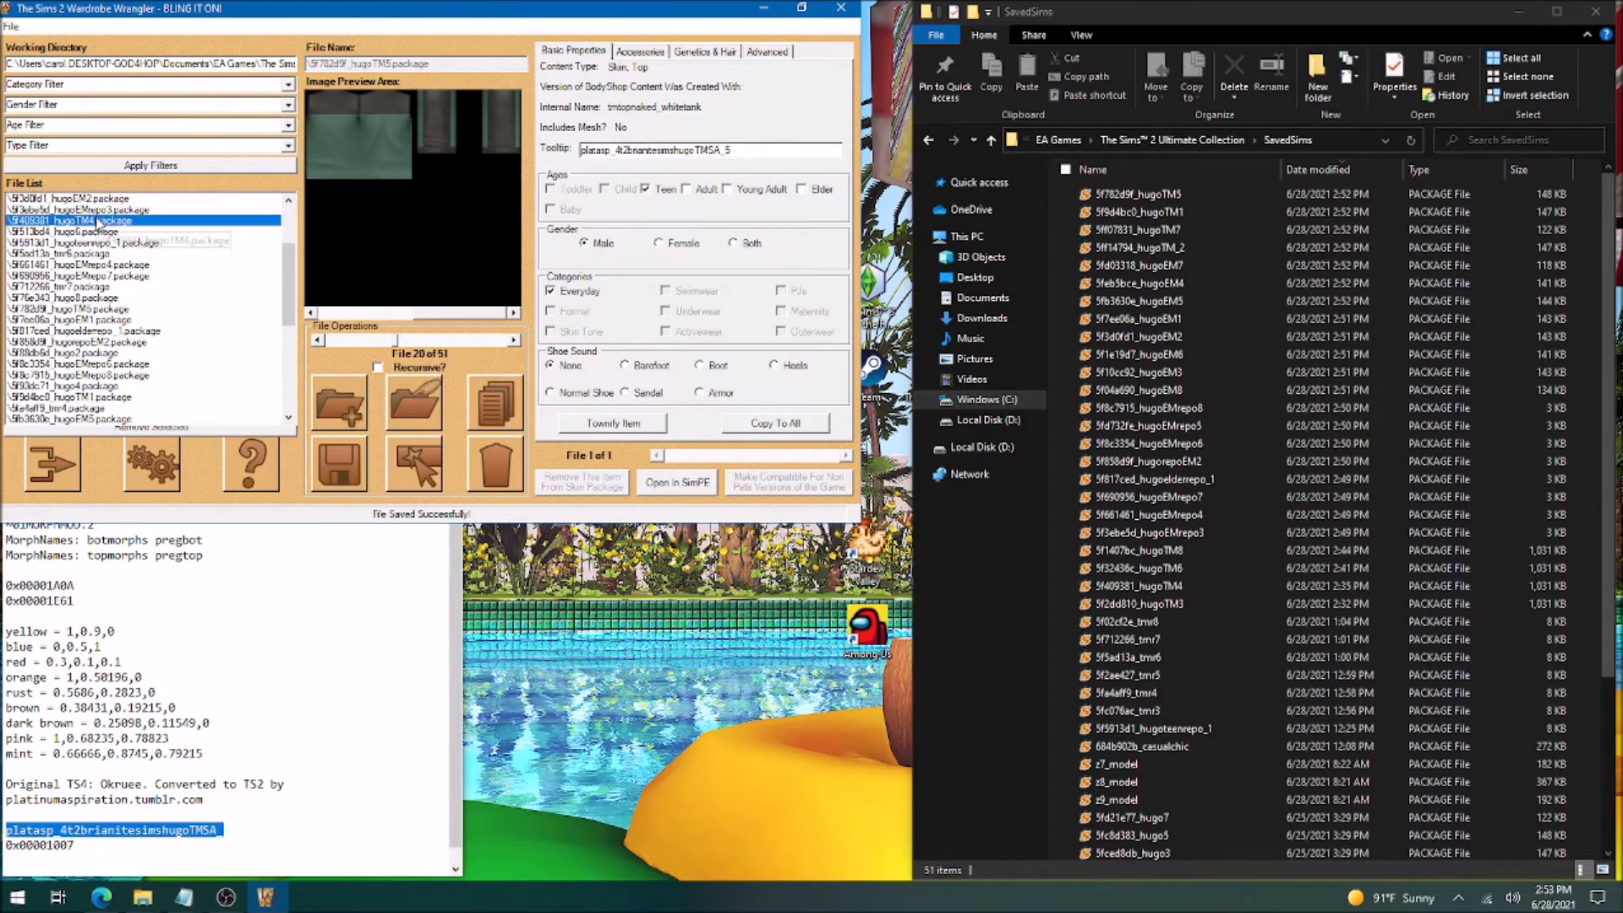
{"action": "left_click", "coordinate": [85, 221]}
{"action": "key", "text": "ctrl+v"}
{"action": "left_click", "coordinate": [339, 465]}
Set the tooltip of 5f32436c_hugoTM6 to platasp_4t2brianitesimshugoTMSA_6, copy it to all items, and save the file.
{"action": "scroll", "coordinate": [114, 245], "scroll_direction": "up", "scroll_amount": 2}
{"action": "left_click", "coordinate": [105, 244]}
{"action": "left_click_drag", "start_coordinate": [591, 151], "coordinate": [578, 152]}
{"action": "key", "text": "ctrl+v"}
{"action": "left_click", "coordinate": [765, 425]}
{"action": "left_click", "coordinate": [339, 465]}
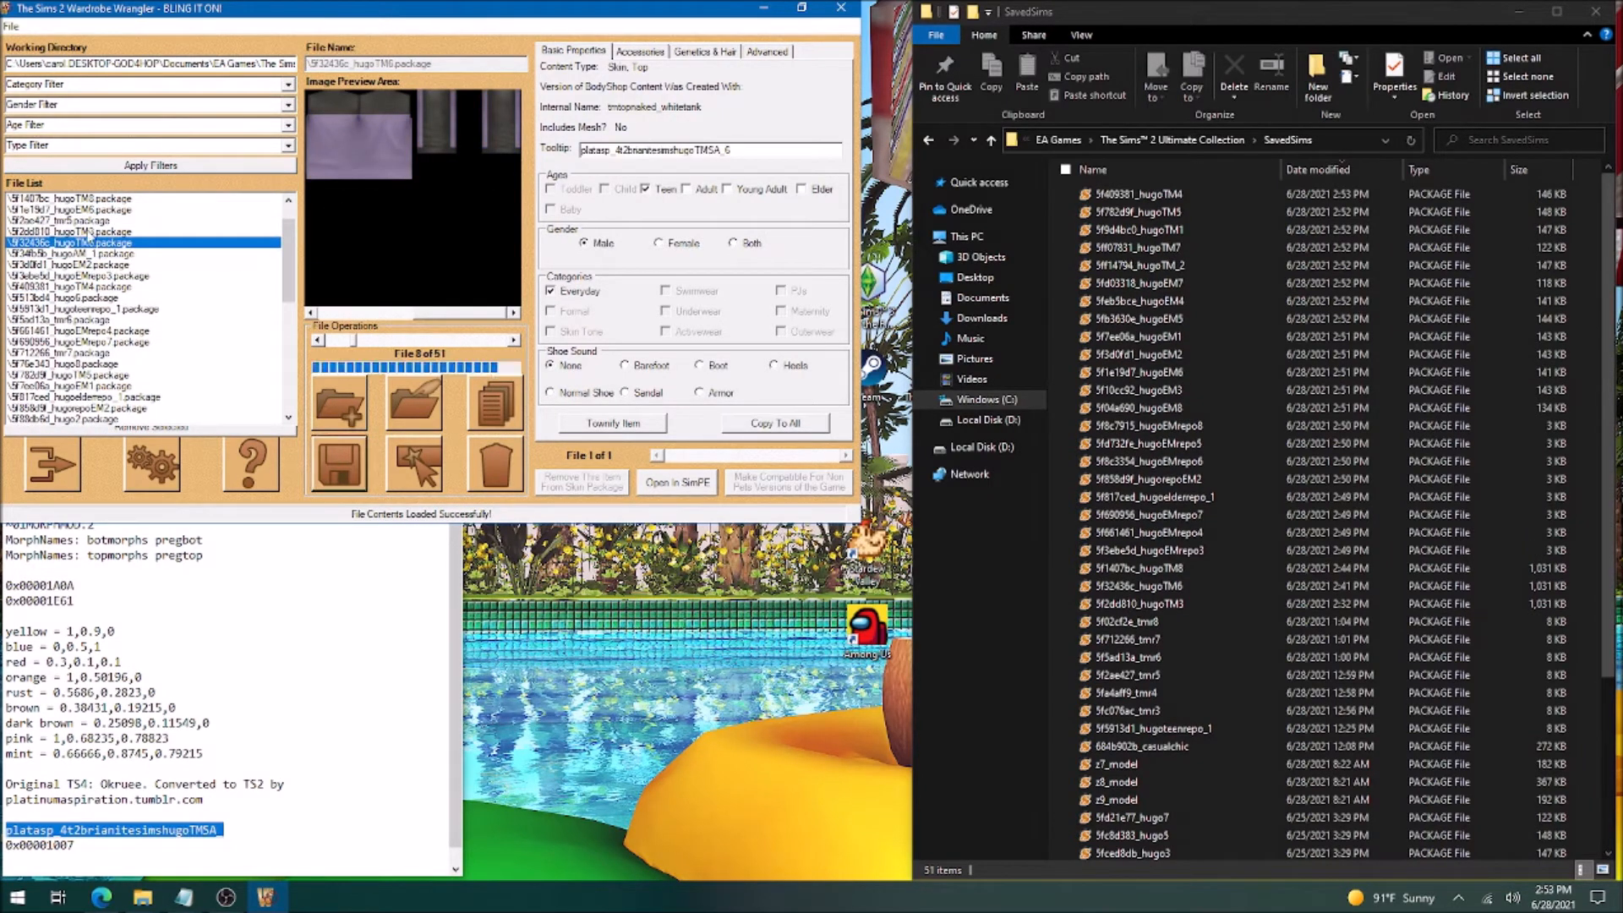
Give 5f2dd810_hugoTM3 and 5f1407bc_hugoTM8 tooltips starting with platasp_4t2brianitesimshugoTMSA_ and save both files.
{"action": "left_click", "coordinate": [101, 232]}
{"action": "key", "text": "ctrl+v"}
{"action": "left_click", "coordinate": [765, 424]}
{"action": "left_click", "coordinate": [339, 465]}
{"action": "scroll", "coordinate": [161, 245], "scroll_direction": "up", "scroll_amount": 1}
{"action": "left_click", "coordinate": [83, 232]}
{"action": "key", "text": "ctrl+v"}
{"action": "left_click", "coordinate": [765, 430]}
{"action": "left_click", "coordinate": [339, 465]}
Change the tooltip prefix in the notes to platasp_4t2brianitesimshugoTMR_ and copy it.
{"action": "left_click", "coordinate": [246, 830]}
{"action": "key", "text": "BackSpace"}
{"action": "key", "text": "BackSpace"}
{"action": "key", "text": "BackSpace"}
{"action": "type", "text": "R_"}
{"action": "left_click_drag", "start_coordinate": [247, 829], "coordinate": [5, 830]}
{"action": "key", "text": "ctrl+c"}
Give 5f02cf2e_tmr8 and 5f2ae427_tmr5 tooltips starting with platasp_4t2brianitesimshugoTMR_ and save both files.
{"action": "left_click", "coordinate": [127, 199]}
{"action": "key", "text": "ctrl+v"}
{"action": "left_click", "coordinate": [765, 424]}
{"action": "left_click", "coordinate": [339, 465]}
{"action": "left_click", "coordinate": [93, 253]}
{"action": "key", "text": "ctrl+v"}
{"action": "left_click", "coordinate": [765, 424]}
{"action": "left_click", "coordinate": [339, 464]}
Set the tooltip of 5f5913d1_hugoteenrepo_1 to platasp_4t2brianitesimshugoTMR_1, copy it to all items, and save the file.
{"action": "left_click", "coordinate": [115, 342]}
{"action": "key", "text": "ctrl+v"}
{"action": "left_click", "coordinate": [765, 425]}
{"action": "left_click", "coordinate": [339, 465]}
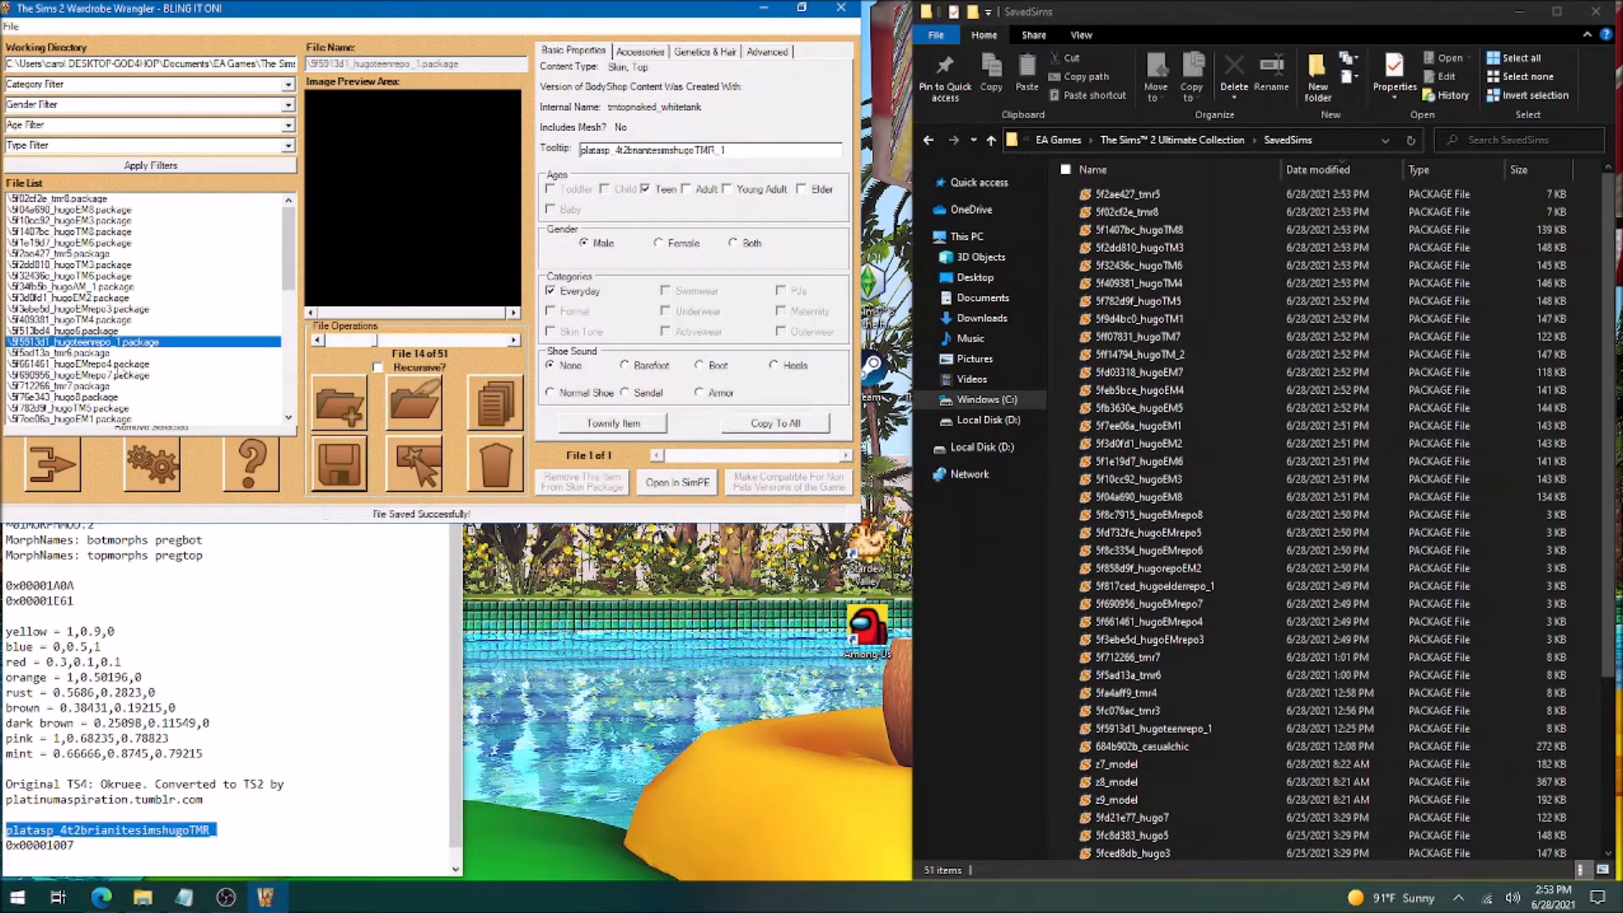
Give 5f5ad13a_tmr6 and 5f712266_tmr7 tooltips starting with platasp_4t2brianitesimshugoTMR_ and save both files.
{"action": "left_click", "coordinate": [92, 353]}
{"action": "key", "text": "ctrl+v"}
{"action": "left_click", "coordinate": [765, 424]}
{"action": "left_click", "coordinate": [339, 465]}
{"action": "left_click", "coordinate": [245, 388]}
{"action": "key", "text": "ctrl+v"}
{"action": "left_click", "coordinate": [765, 425]}
{"action": "left_click", "coordinate": [339, 465]}
Give 5fa4aff9_tmr4 a TMR-prefixed tooltip, set 5fc076ac_tmr3's to platasp_4t2brianitesimshugoTMR_3, and save both files.
{"action": "scroll", "coordinate": [144, 338], "scroll_direction": "down", "scroll_amount": 3}
{"action": "left_click", "coordinate": [59, 407]}
{"action": "left_click", "coordinate": [339, 465]}
{"action": "scroll", "coordinate": [144, 339], "scroll_direction": "down", "scroll_amount": 3}
{"action": "left_click", "coordinate": [60, 330]}
{"action": "key", "text": "ctrl+v"}
{"action": "left_click", "coordinate": [764, 424]}
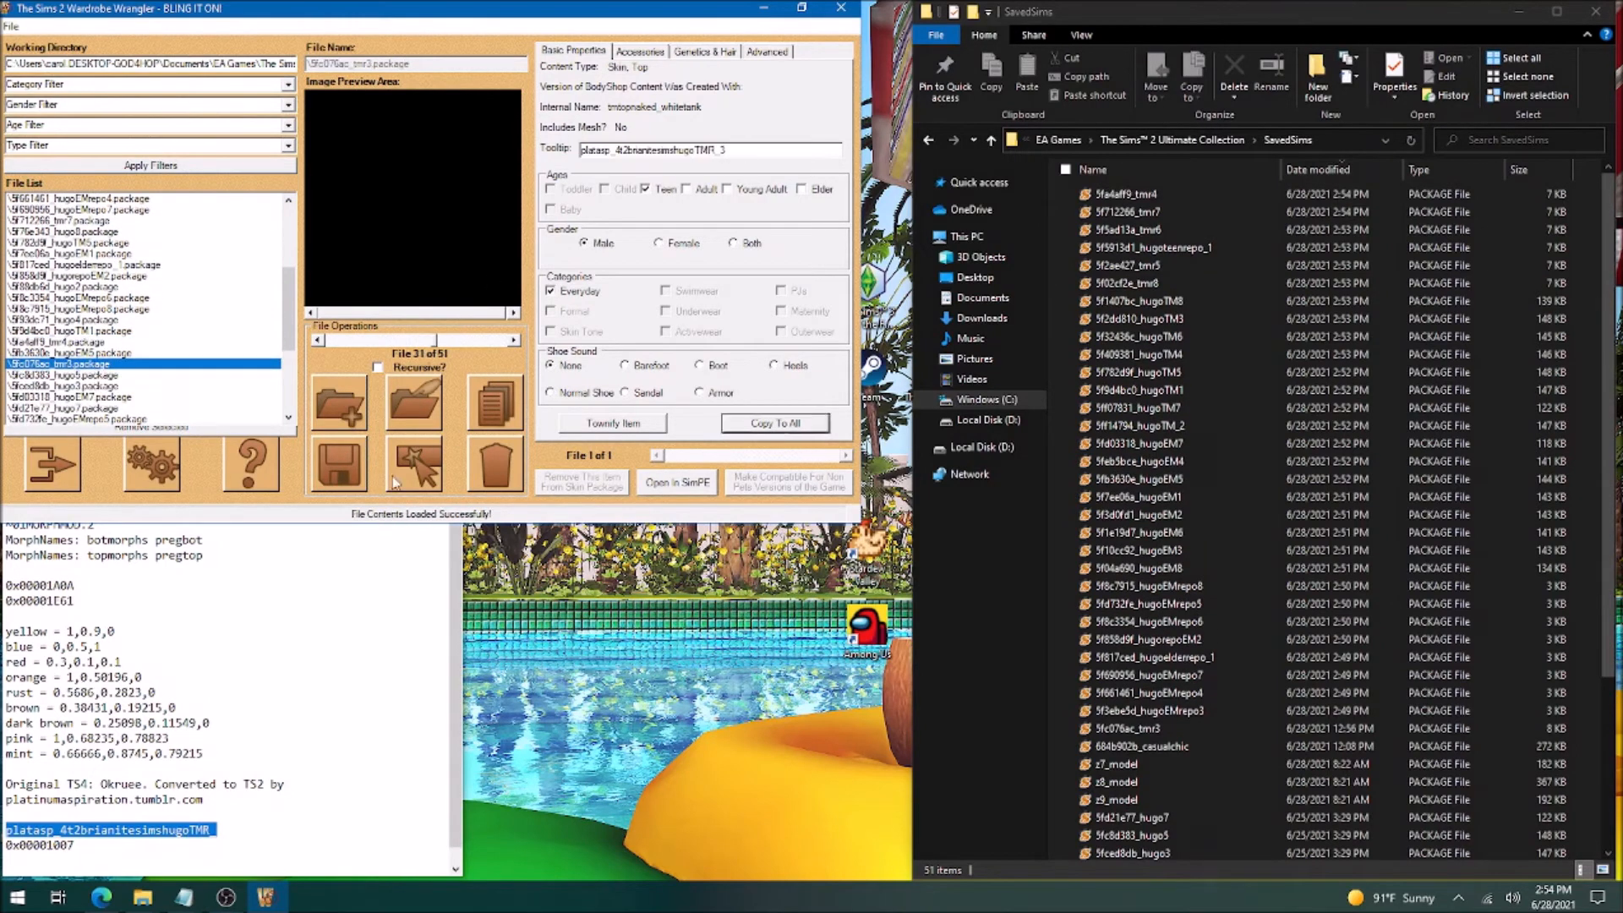
{"action": "left_click", "coordinate": [339, 465]}
Look over the package list and close Wardrobe Wrangler.
{"action": "scroll", "coordinate": [132, 420], "scroll_direction": "down", "scroll_amount": 1}
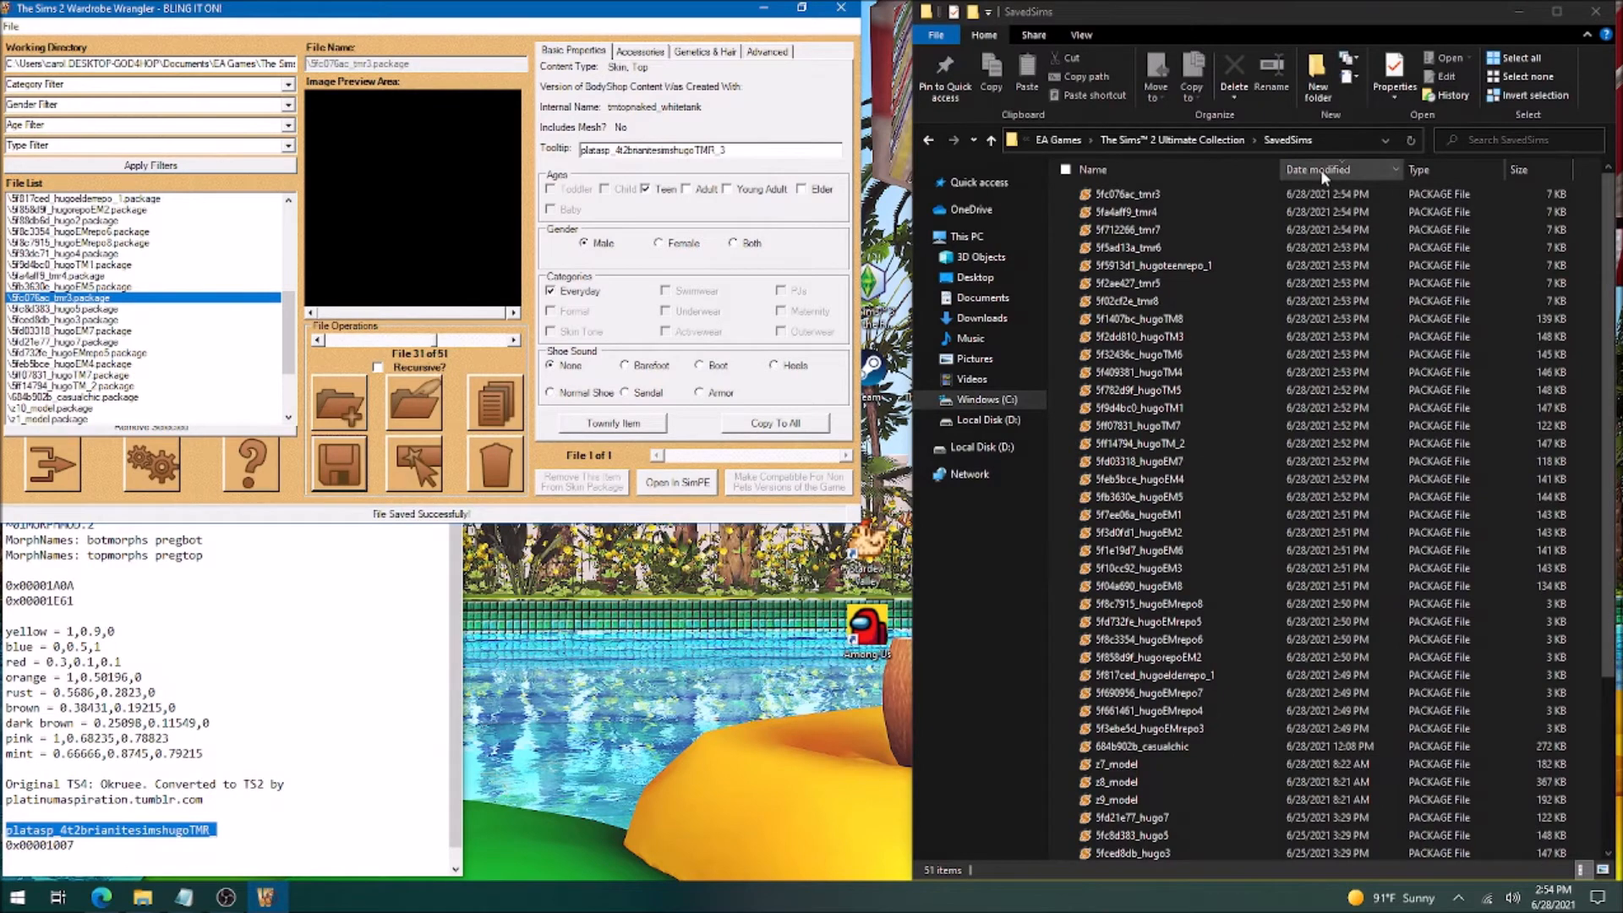
{"action": "left_click_drag", "start_coordinate": [290, 327], "coordinate": [290, 220]}
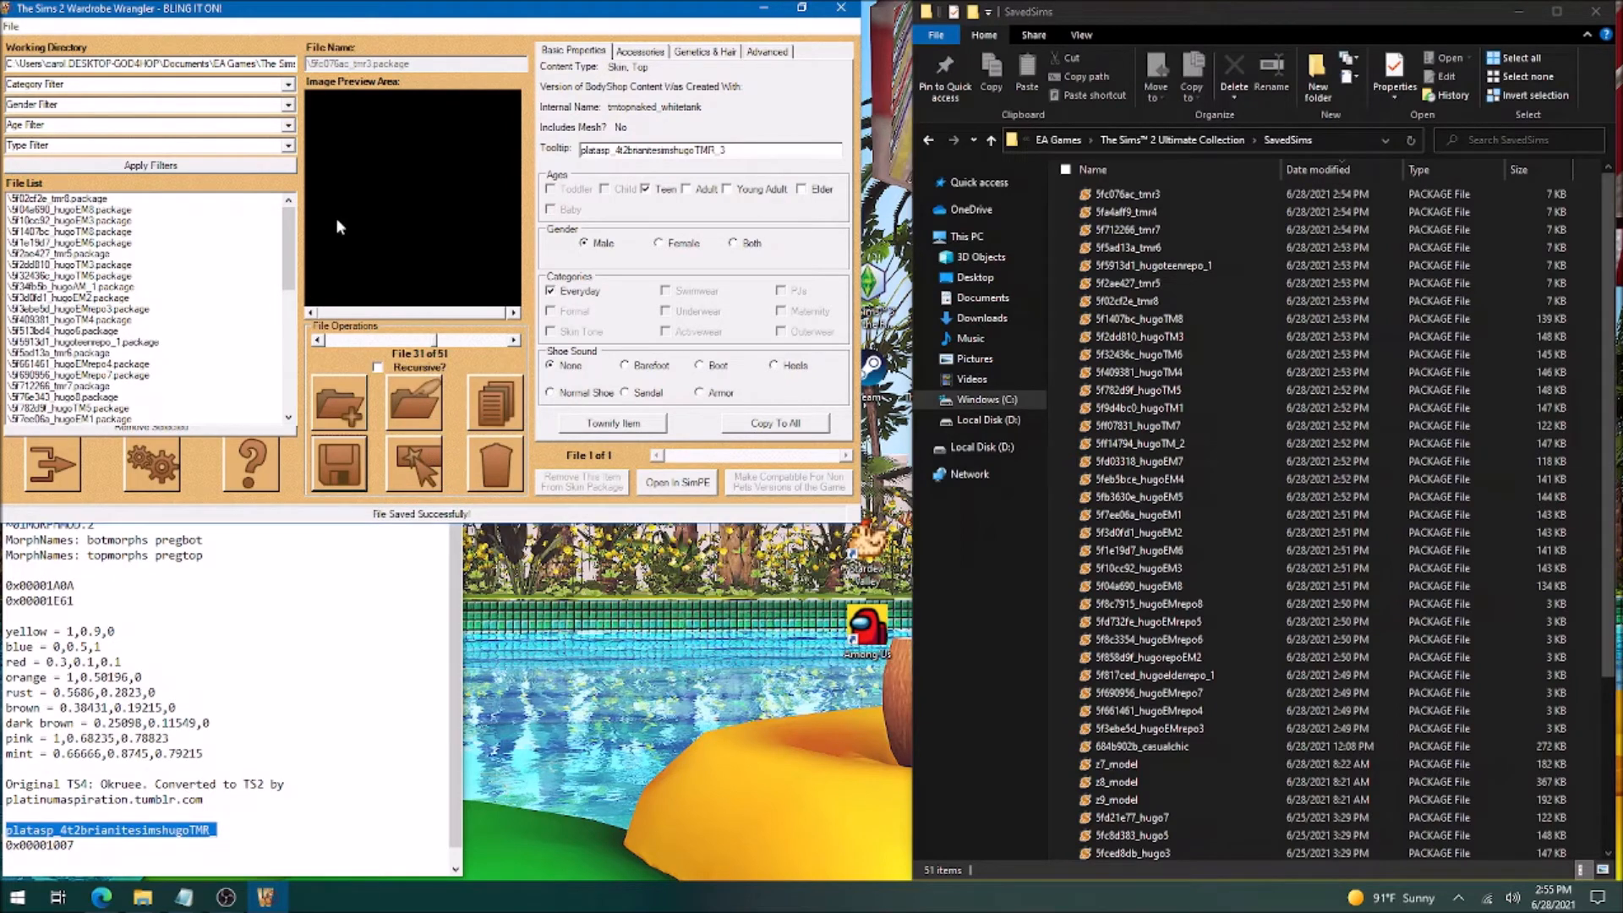
{"action": "left_click", "coordinate": [60, 473]}
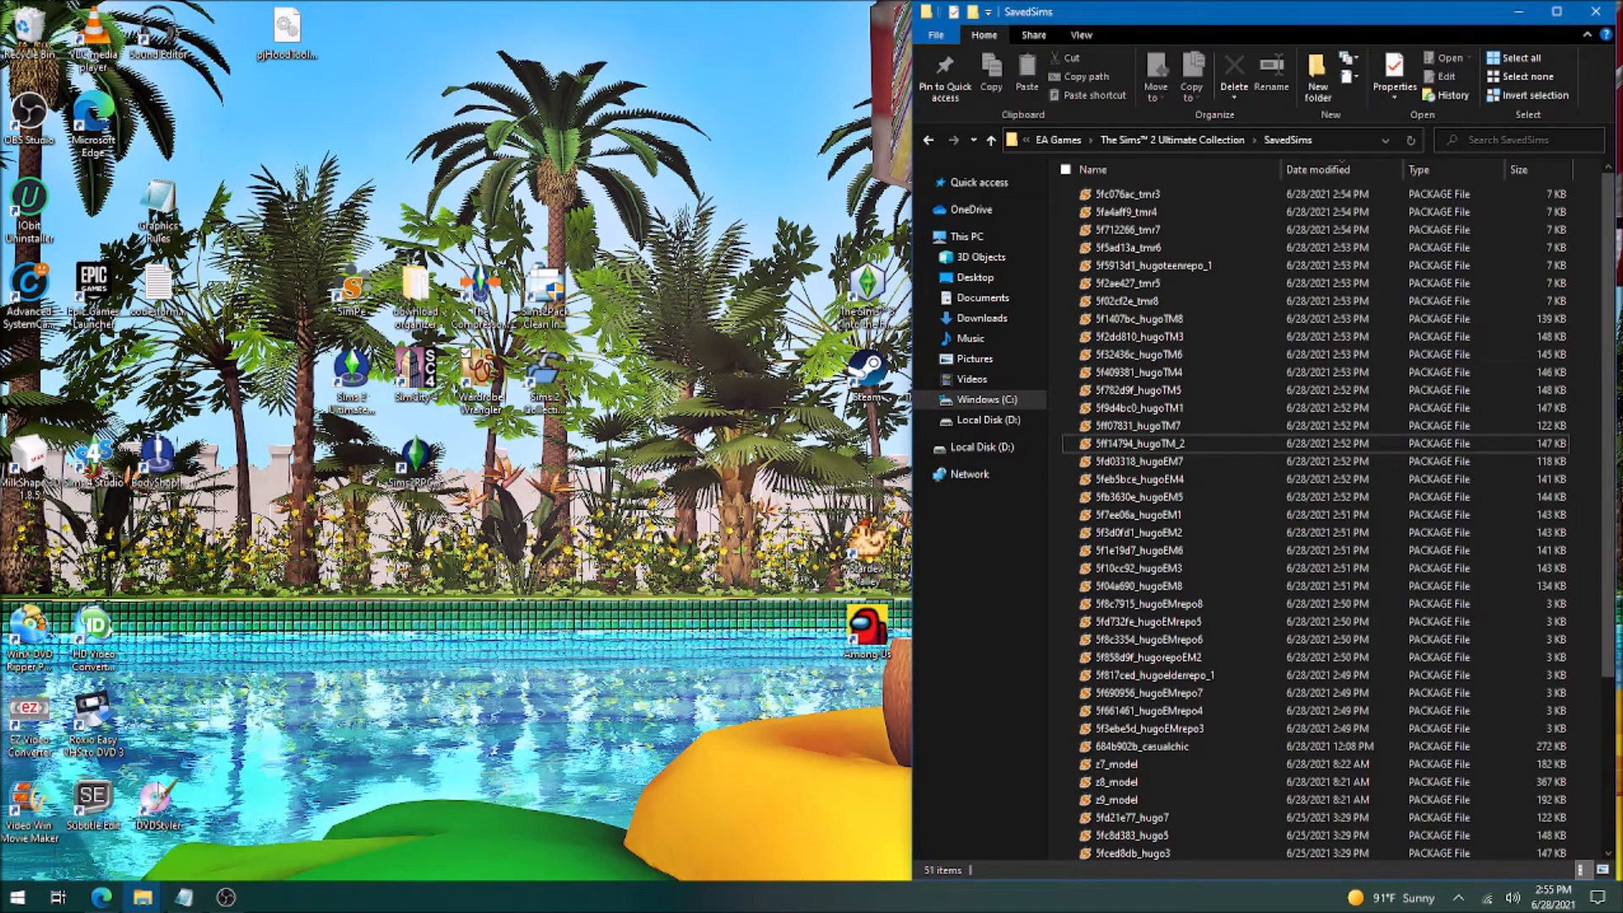
Switch to Edge, bring up the What the Skell tutorial page, and enlarge the window to full screen.
{"action": "left_click", "coordinate": [102, 897]}
{"action": "left_click", "coordinate": [1293, 24]}
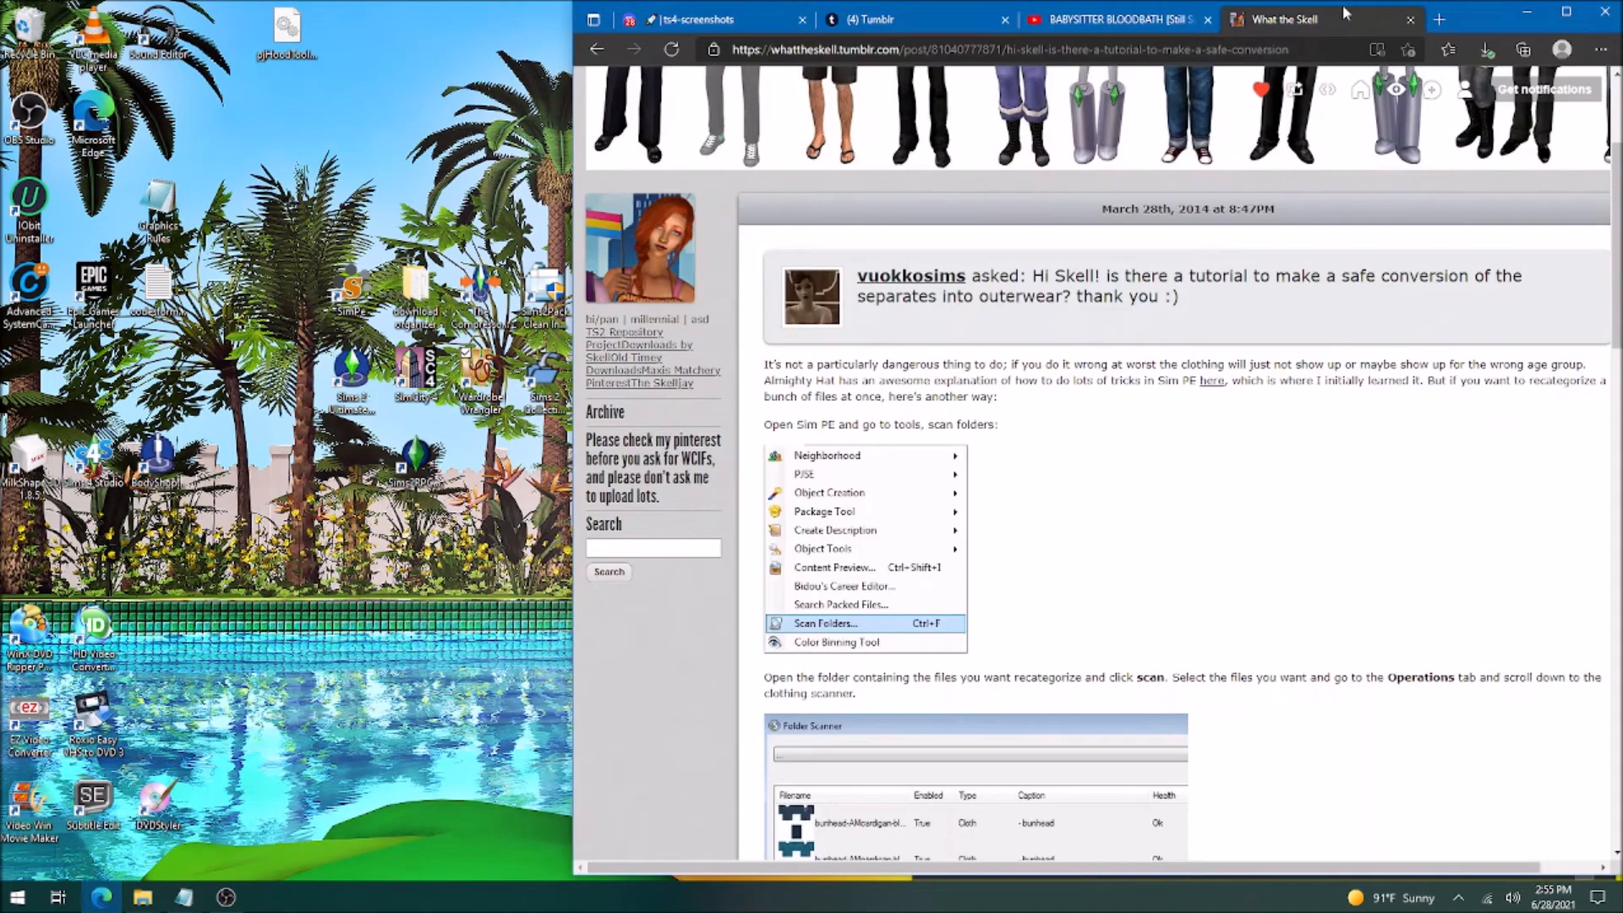
{"action": "left_click", "coordinate": [1566, 13]}
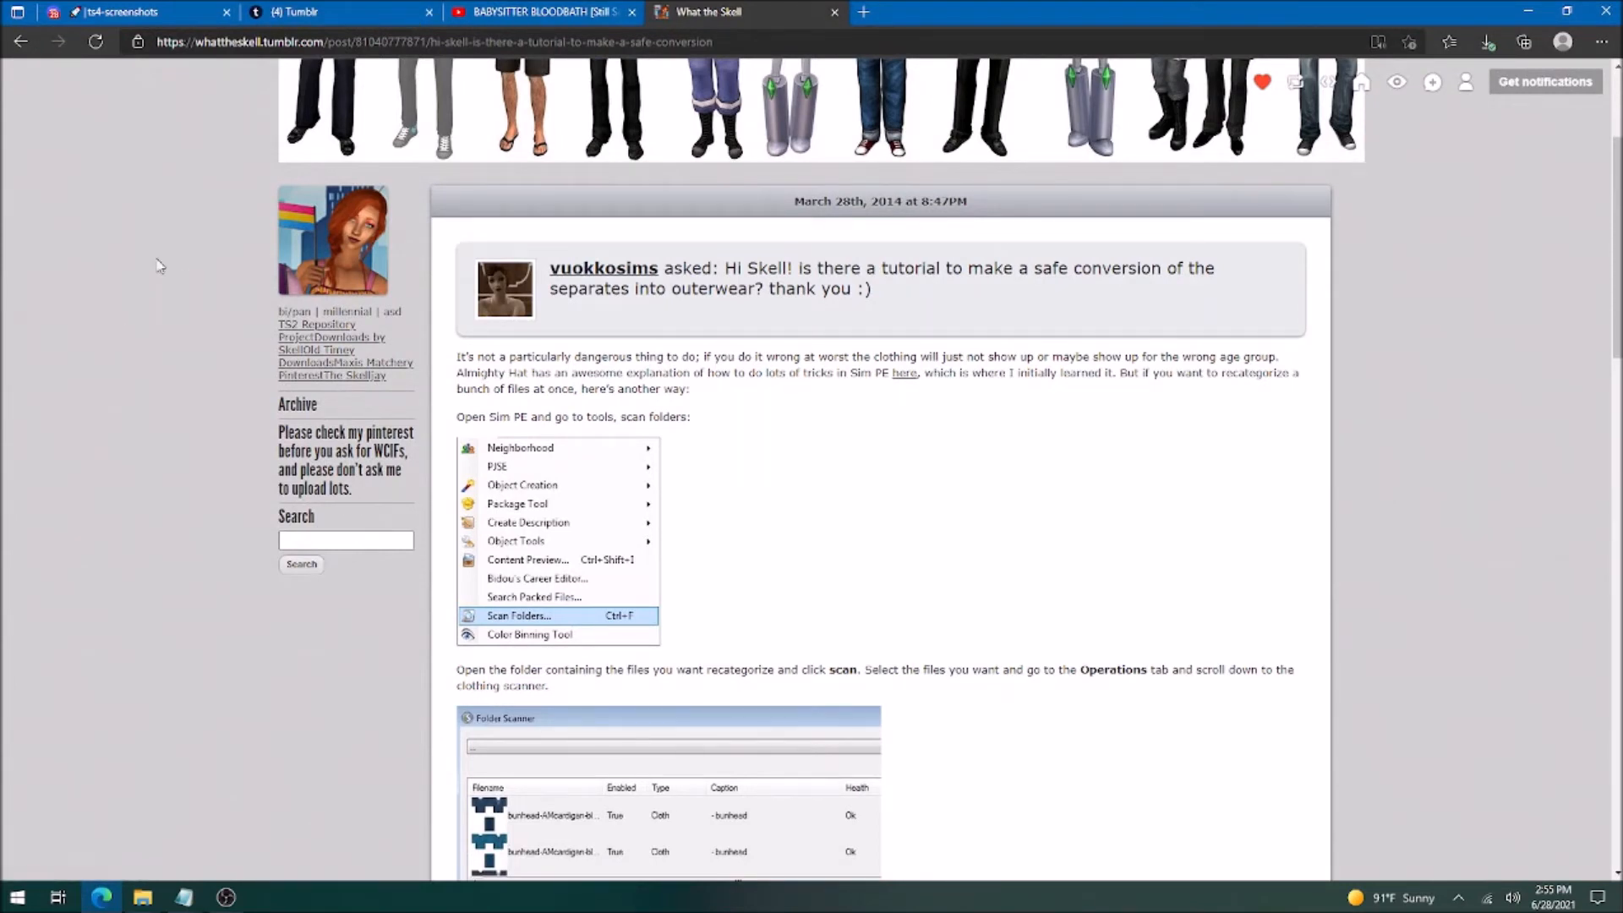
Read the tutorial on recategorizing clothing files with SimPE's Scan Folders tool and the clothing scanner's category settings.
{"action": "scroll", "coordinate": [1060, 328], "scroll_direction": "down", "scroll_amount": 1}
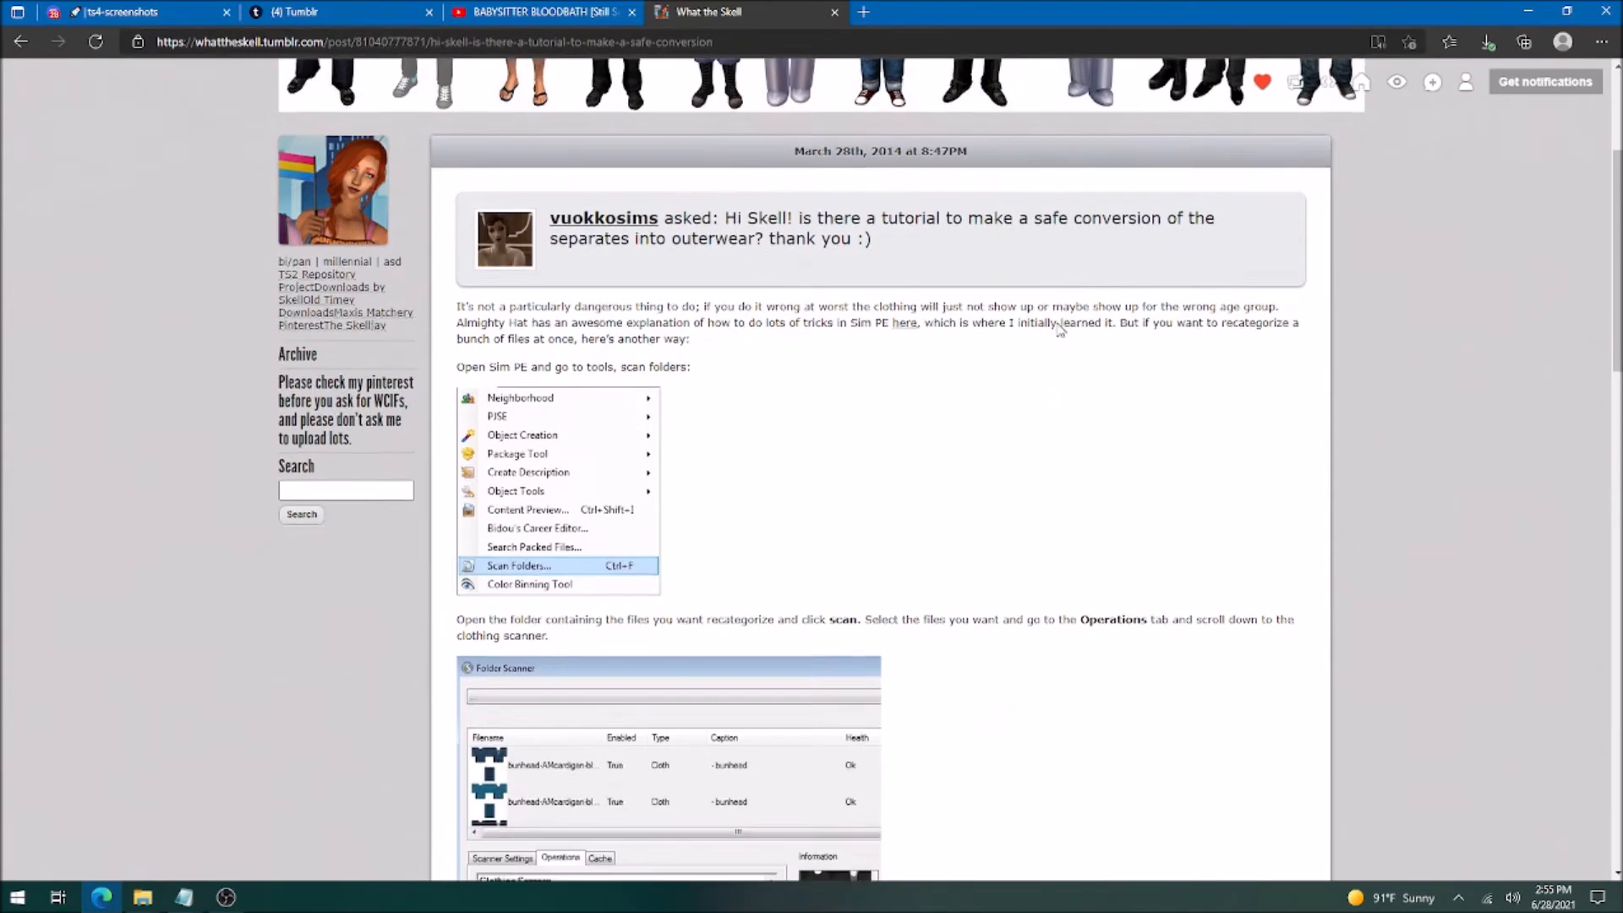
{"action": "scroll", "coordinate": [1060, 329], "scroll_direction": "down", "scroll_amount": 3}
{"action": "scroll", "coordinate": [1060, 329], "scroll_direction": "up", "scroll_amount": 4}
{"action": "scroll", "coordinate": [1057, 333], "scroll_direction": "down", "scroll_amount": 5}
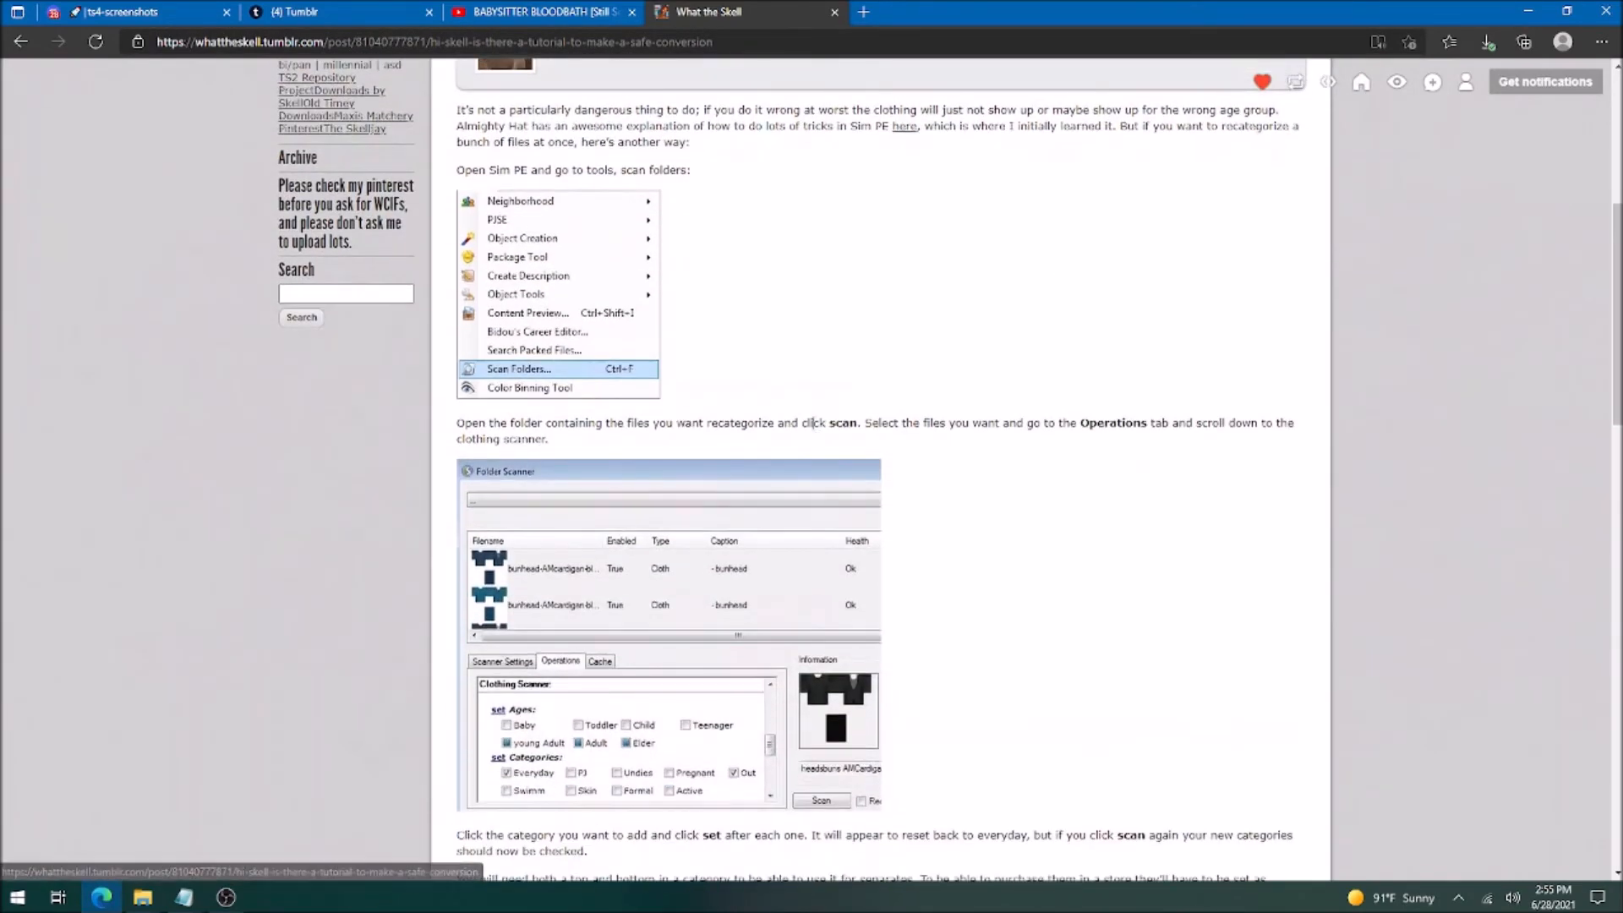
{"action": "scroll", "coordinate": [859, 426], "scroll_direction": "up", "scroll_amount": 4}
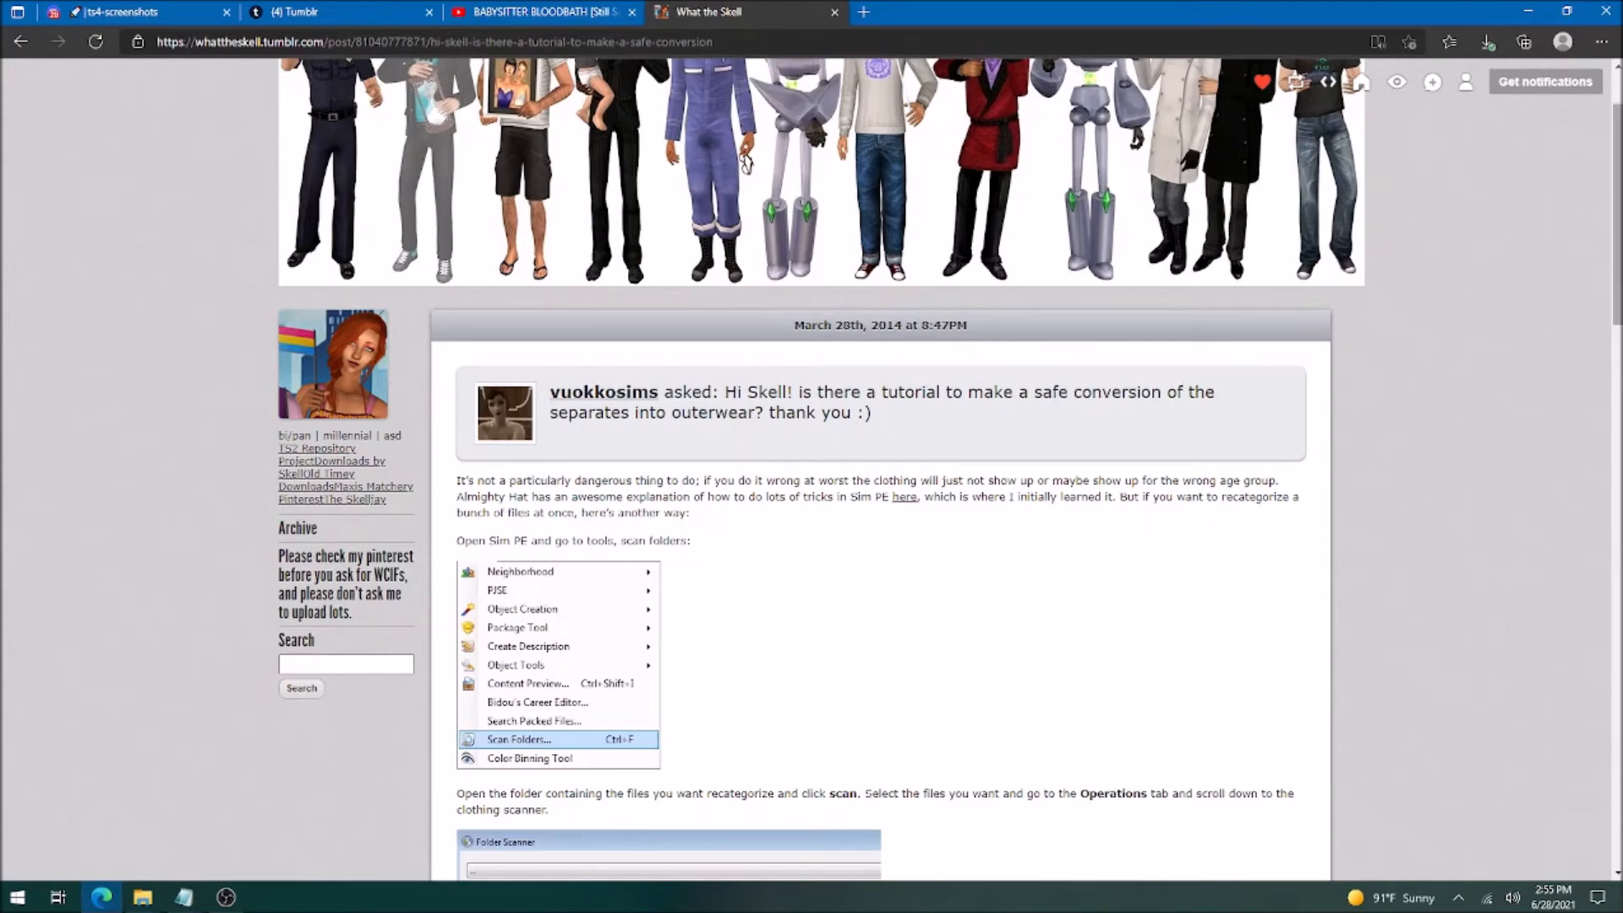
{"action": "scroll", "coordinate": [1343, 603], "scroll_direction": "down", "scroll_amount": 3}
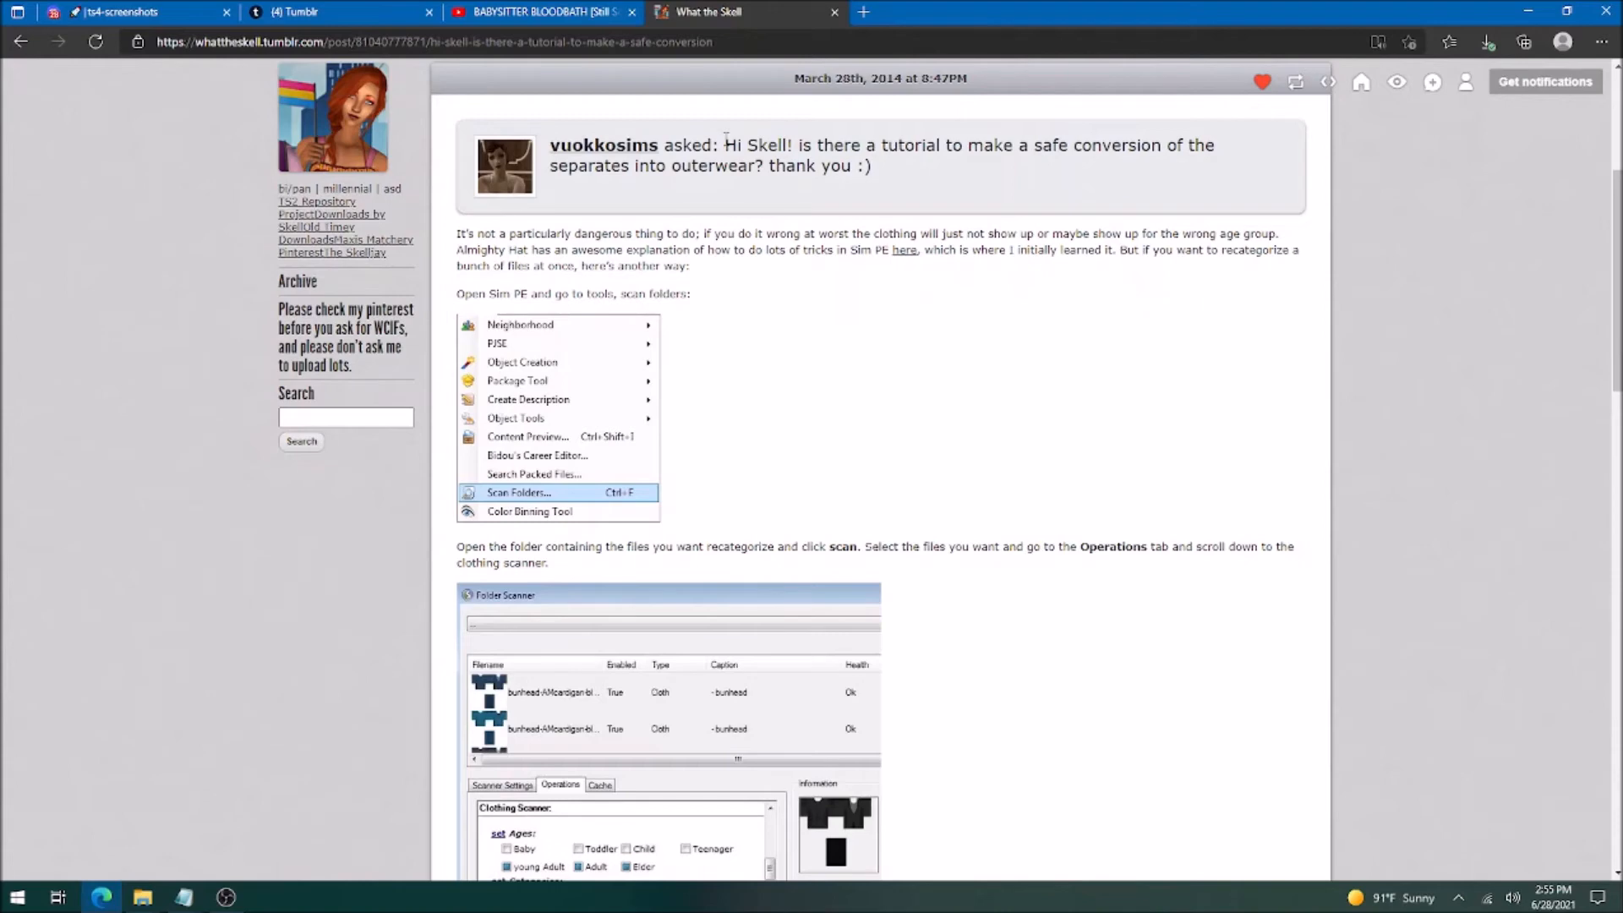
{"action": "scroll", "coordinate": [799, 440], "scroll_direction": "down", "scroll_amount": 3}
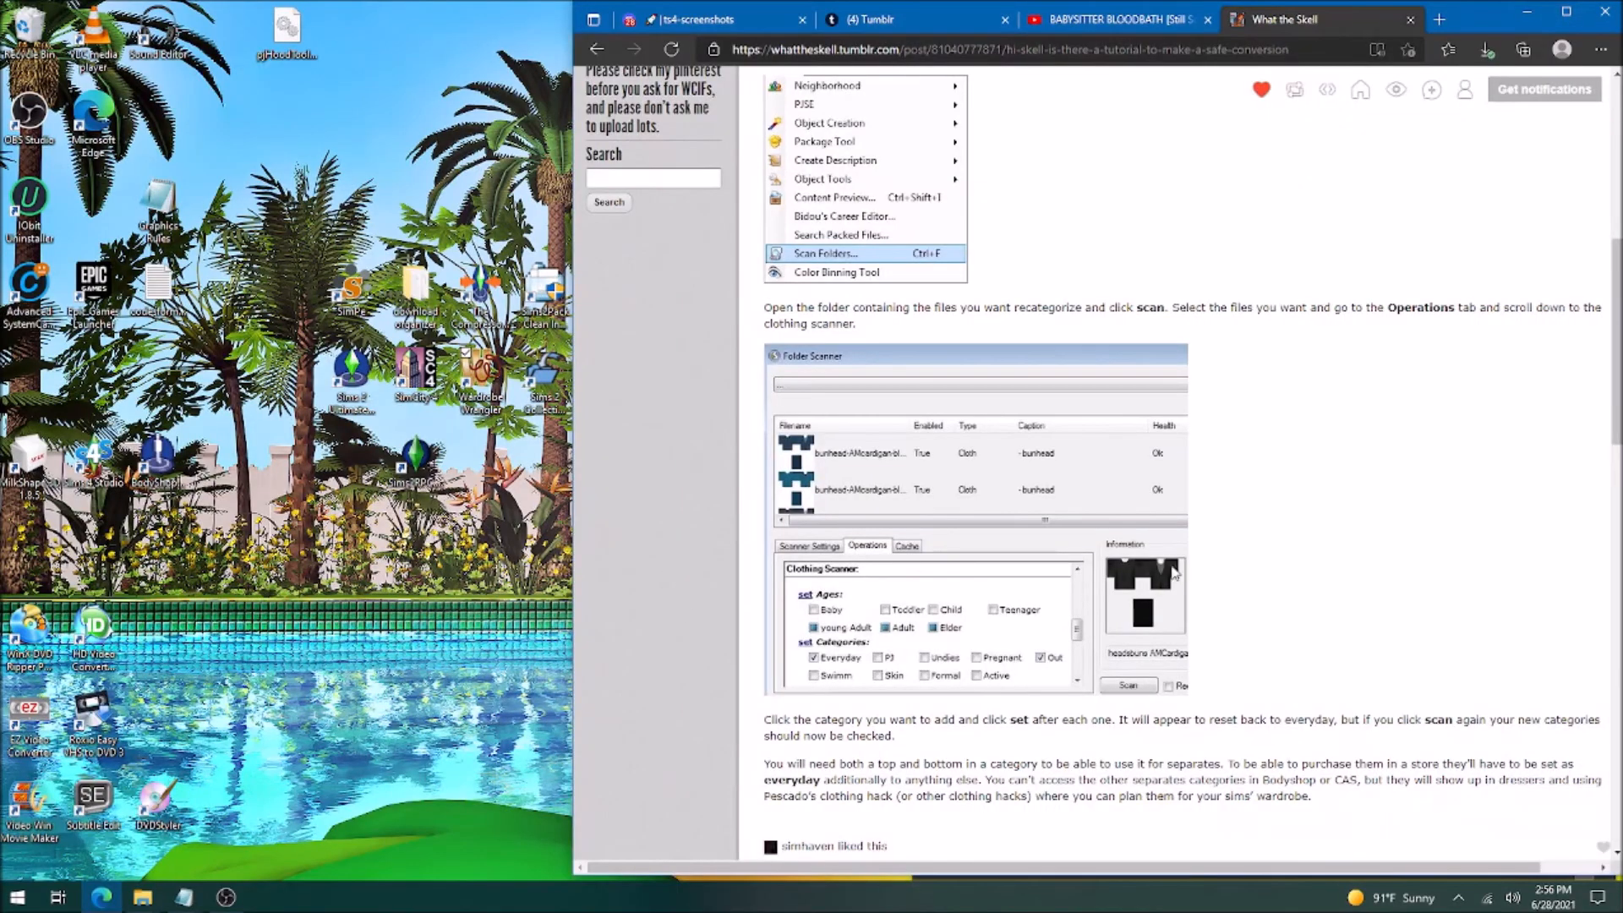
{"action": "scroll", "coordinate": [1174, 572], "scroll_direction": "up", "scroll_amount": 6}
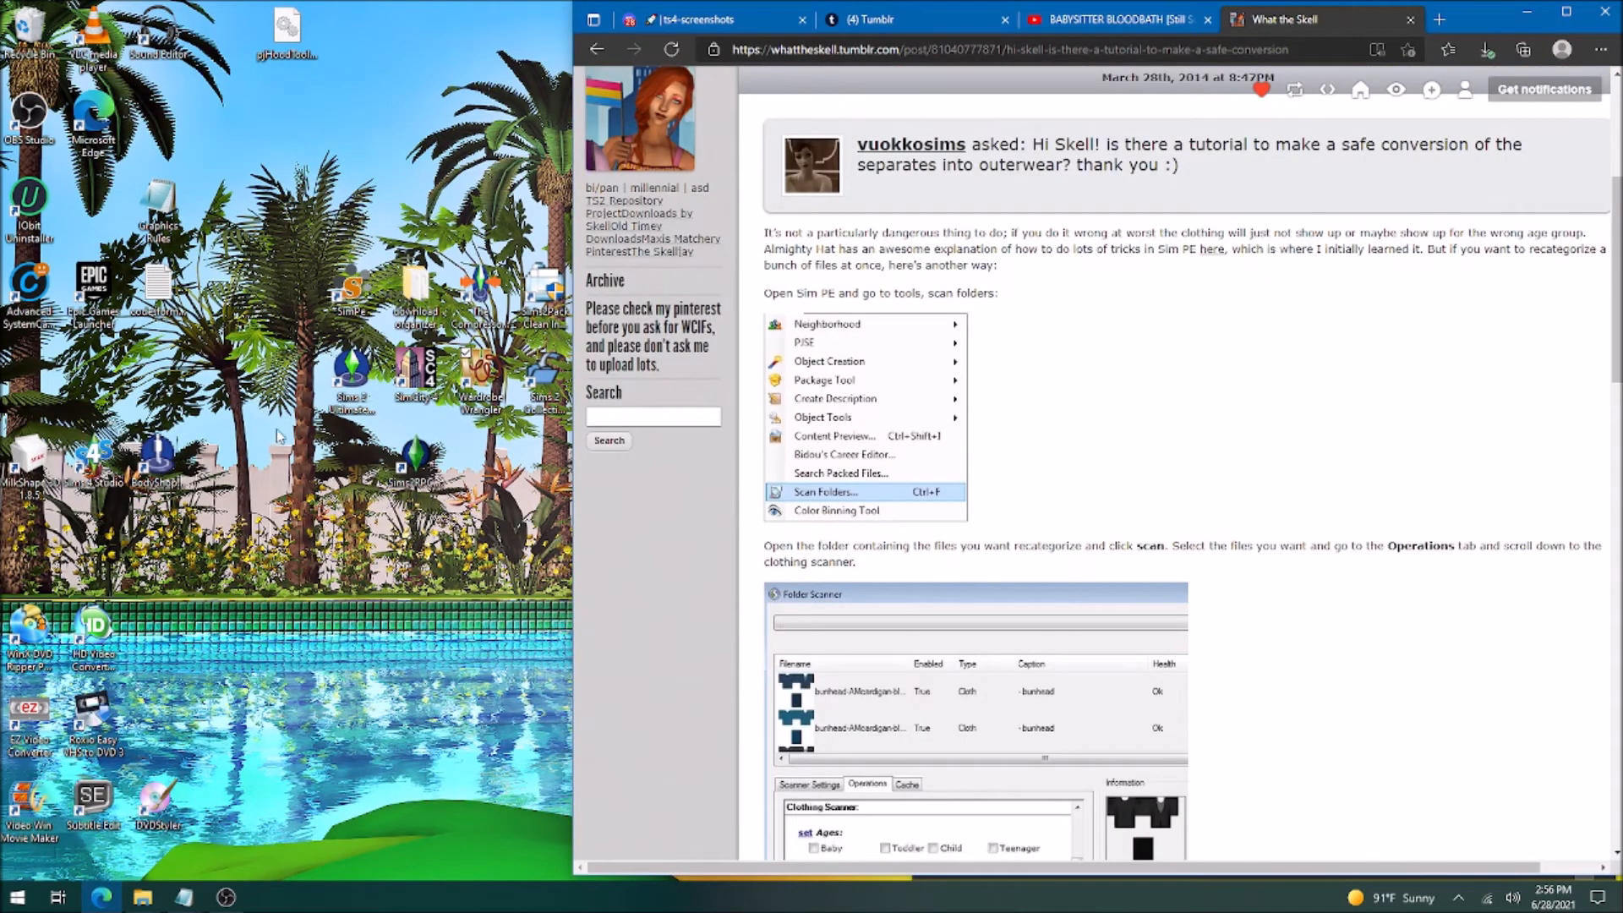
Launch SimPE and, in the SavedSims folder, select the packages from 5fc076ac_tmr3 through 5f3ebe5d_hugoEMrepo3.
{"action": "double_click", "coordinate": [351, 289]}
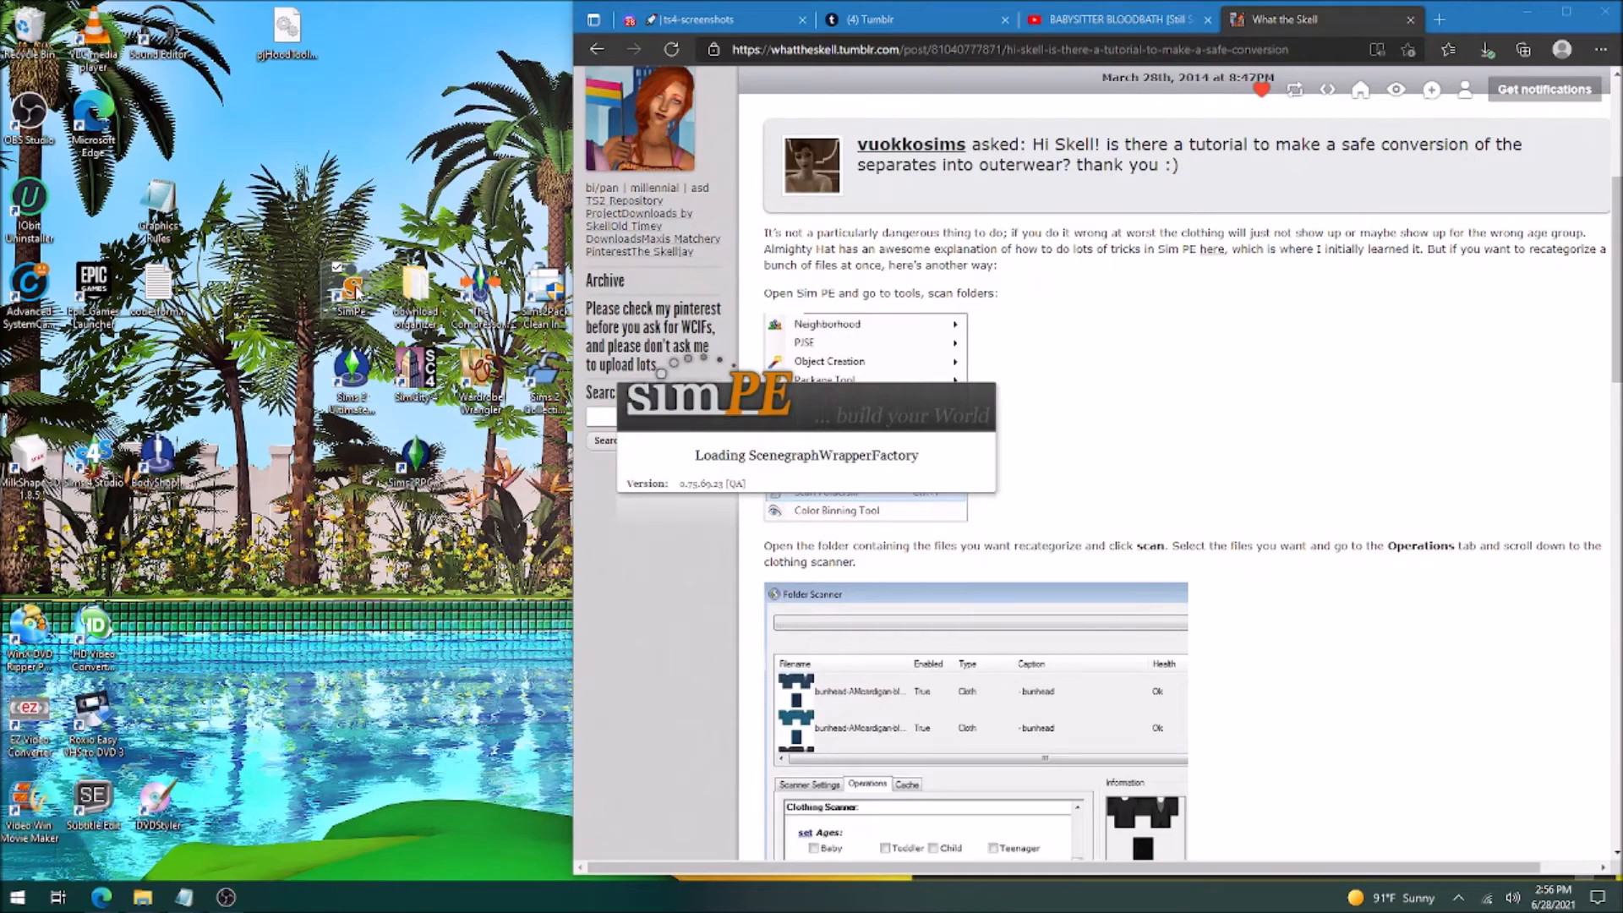
{"action": "mouse_move", "coordinate": [145, 899]}
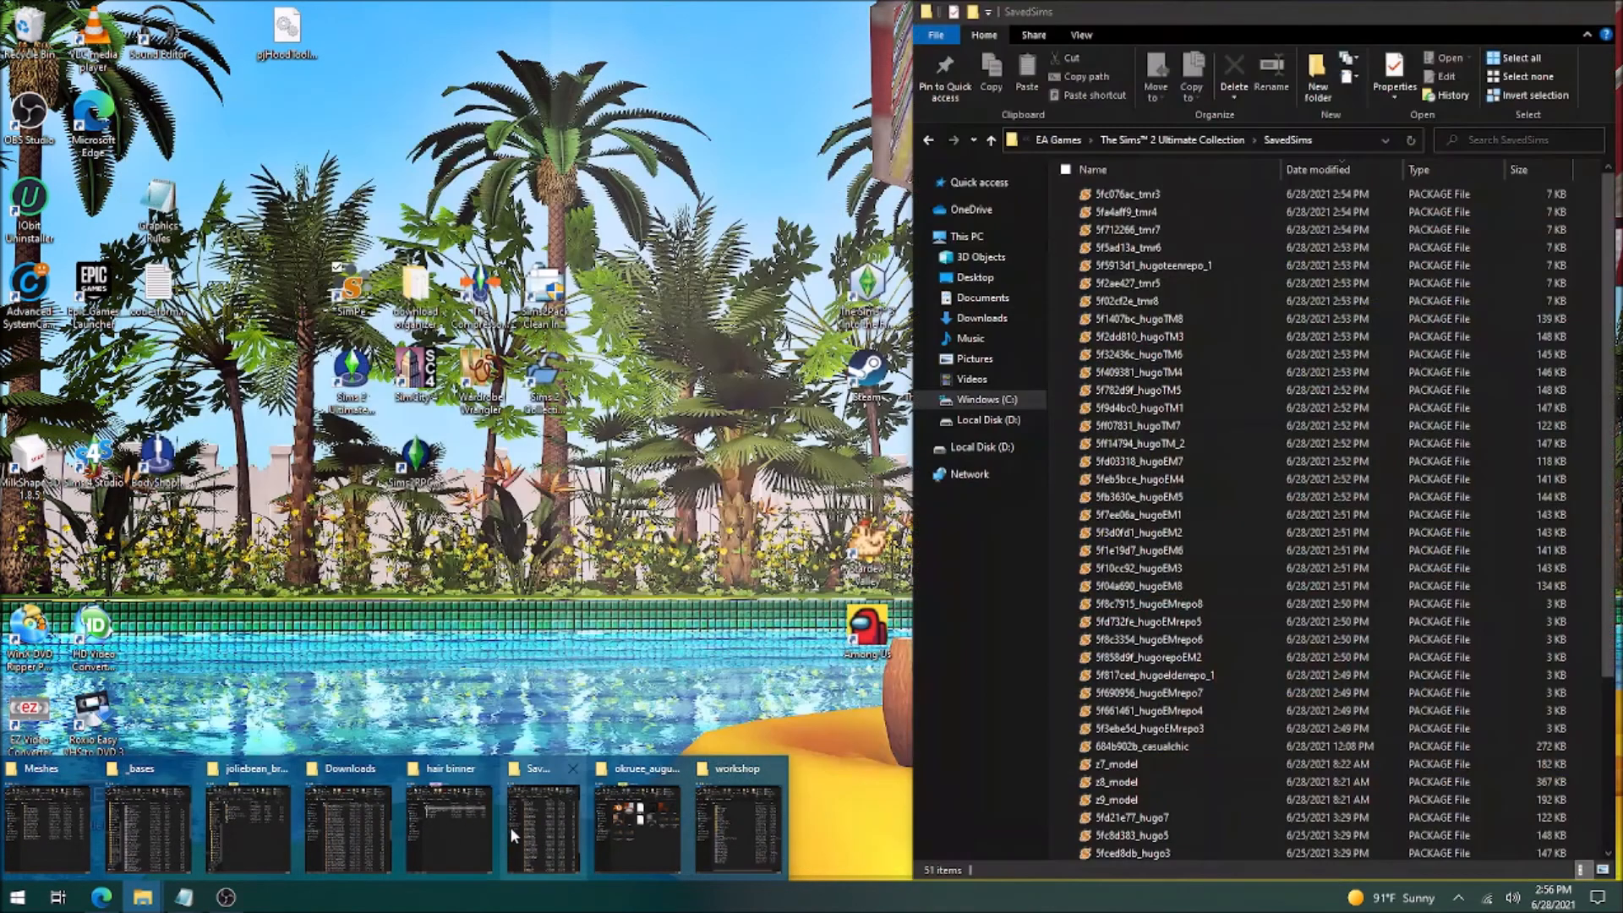
{"action": "left_click", "coordinate": [517, 825]}
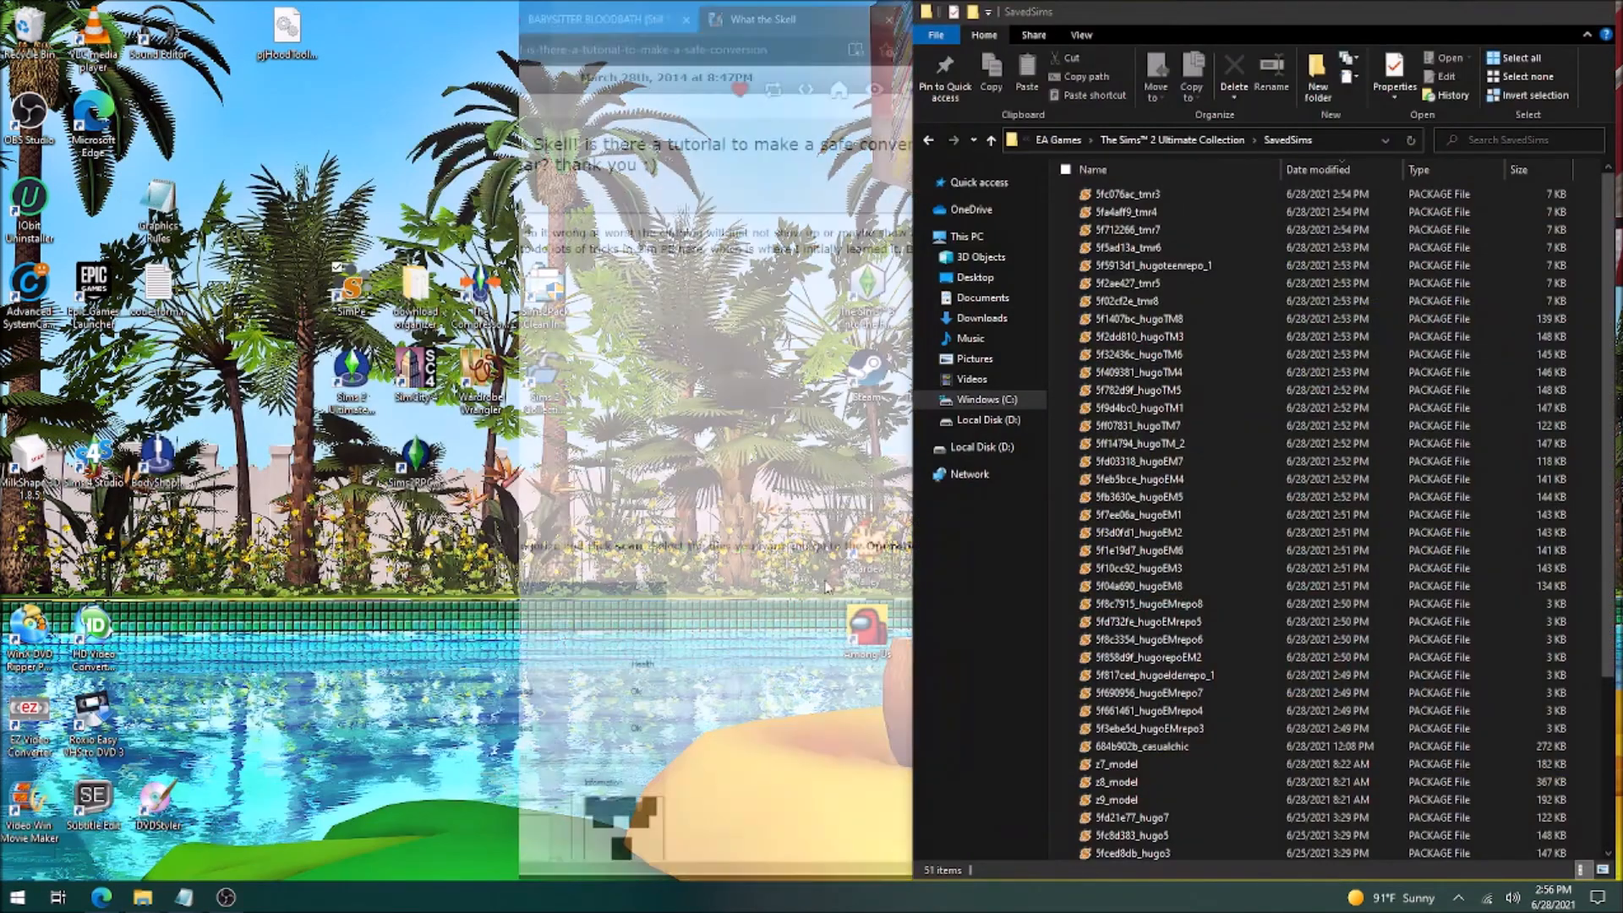
{"action": "left_click", "coordinate": [1152, 194]}
{"action": "left_click", "coordinate": [1091, 729], "text": "shift"}
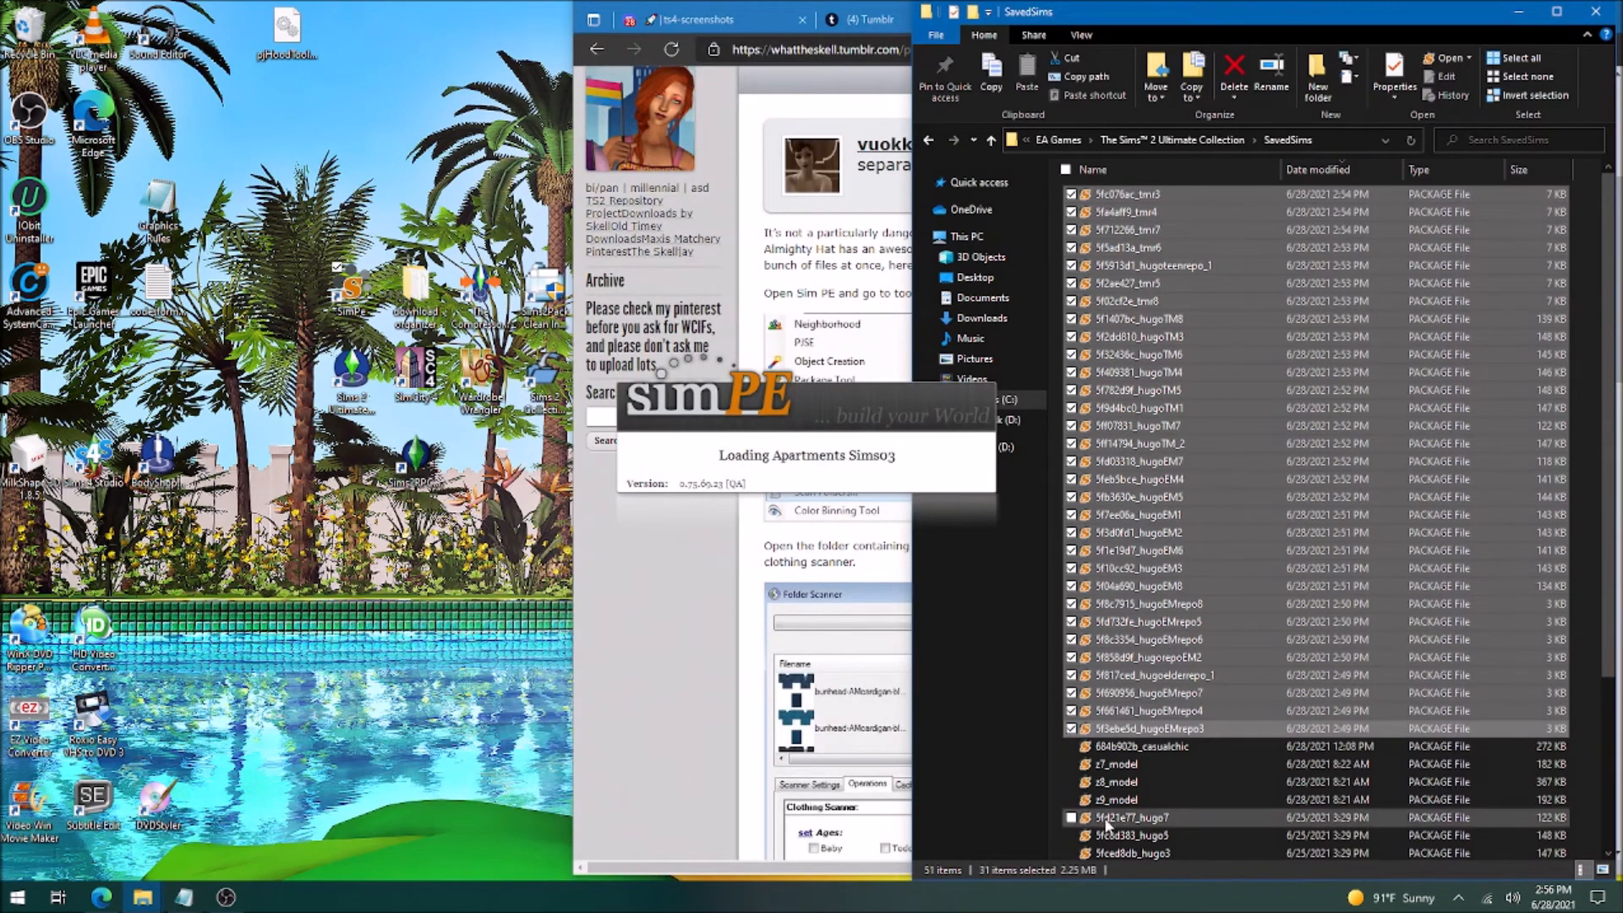
Add the eight adult hugo packages, 5fd21e77_hugo7 through 5f513bd4_hugo6, to the selection in SavedSims.
{"action": "scroll", "coordinate": [1214, 820], "scroll_direction": "down", "scroll_amount": 3}
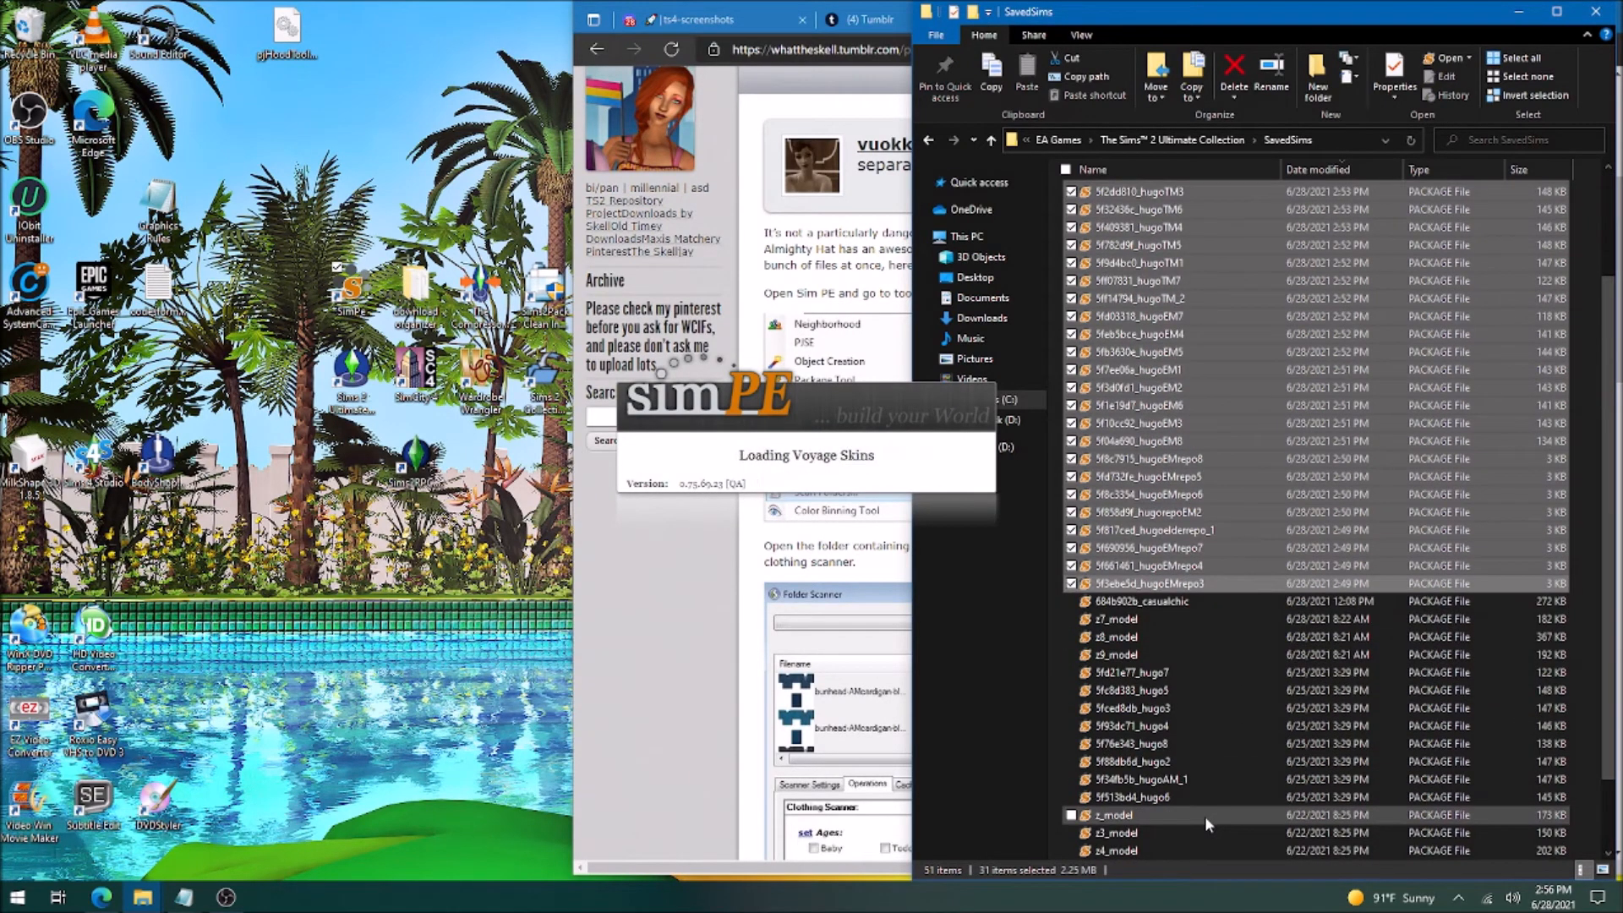
{"action": "scroll", "coordinate": [1209, 824], "scroll_direction": "down", "scroll_amount": 1}
{"action": "left_click", "coordinate": [1164, 623], "text": "ctrl"}
{"action": "left_click", "coordinate": [1164, 636], "text": "ctrl"}
{"action": "left_click", "coordinate": [1163, 654], "text": "ctrl"}
{"action": "left_click", "coordinate": [1159, 672], "text": "ctrl"}
{"action": "left_click", "coordinate": [1156, 690], "text": "ctrl"}
{"action": "left_click", "coordinate": [1153, 708], "text": "ctrl"}
{"action": "left_click", "coordinate": [1149, 727], "text": "ctrl"}
{"action": "left_click", "coordinate": [1184, 743], "text": "ctrl"}
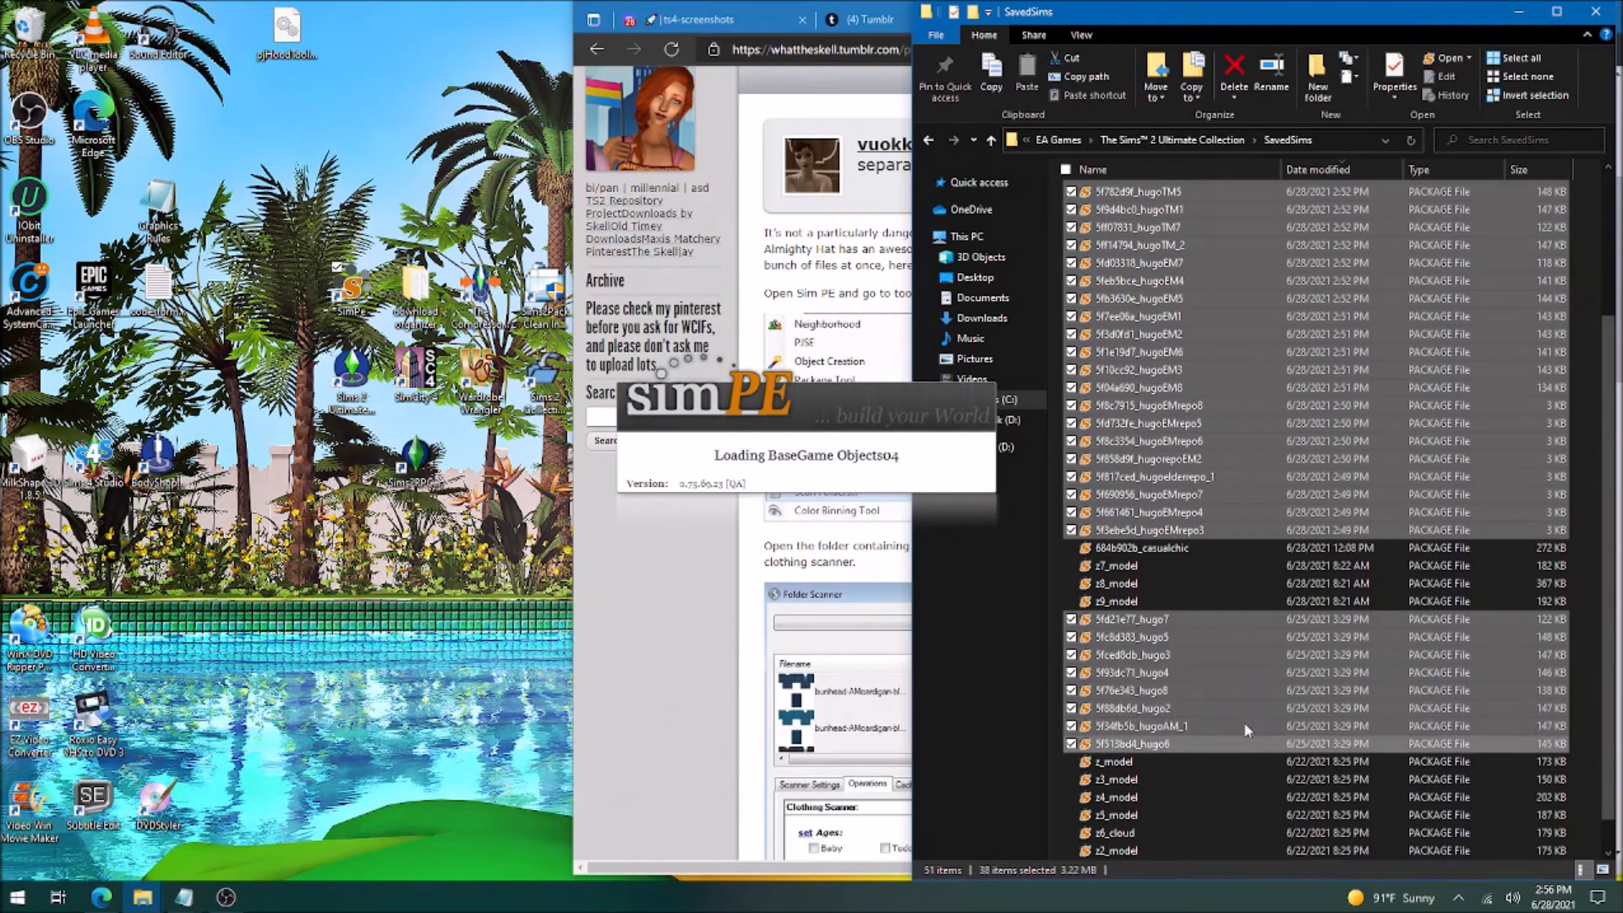
{"action": "scroll", "coordinate": [1513, 666], "scroll_direction": "down", "scroll_amount": 1}
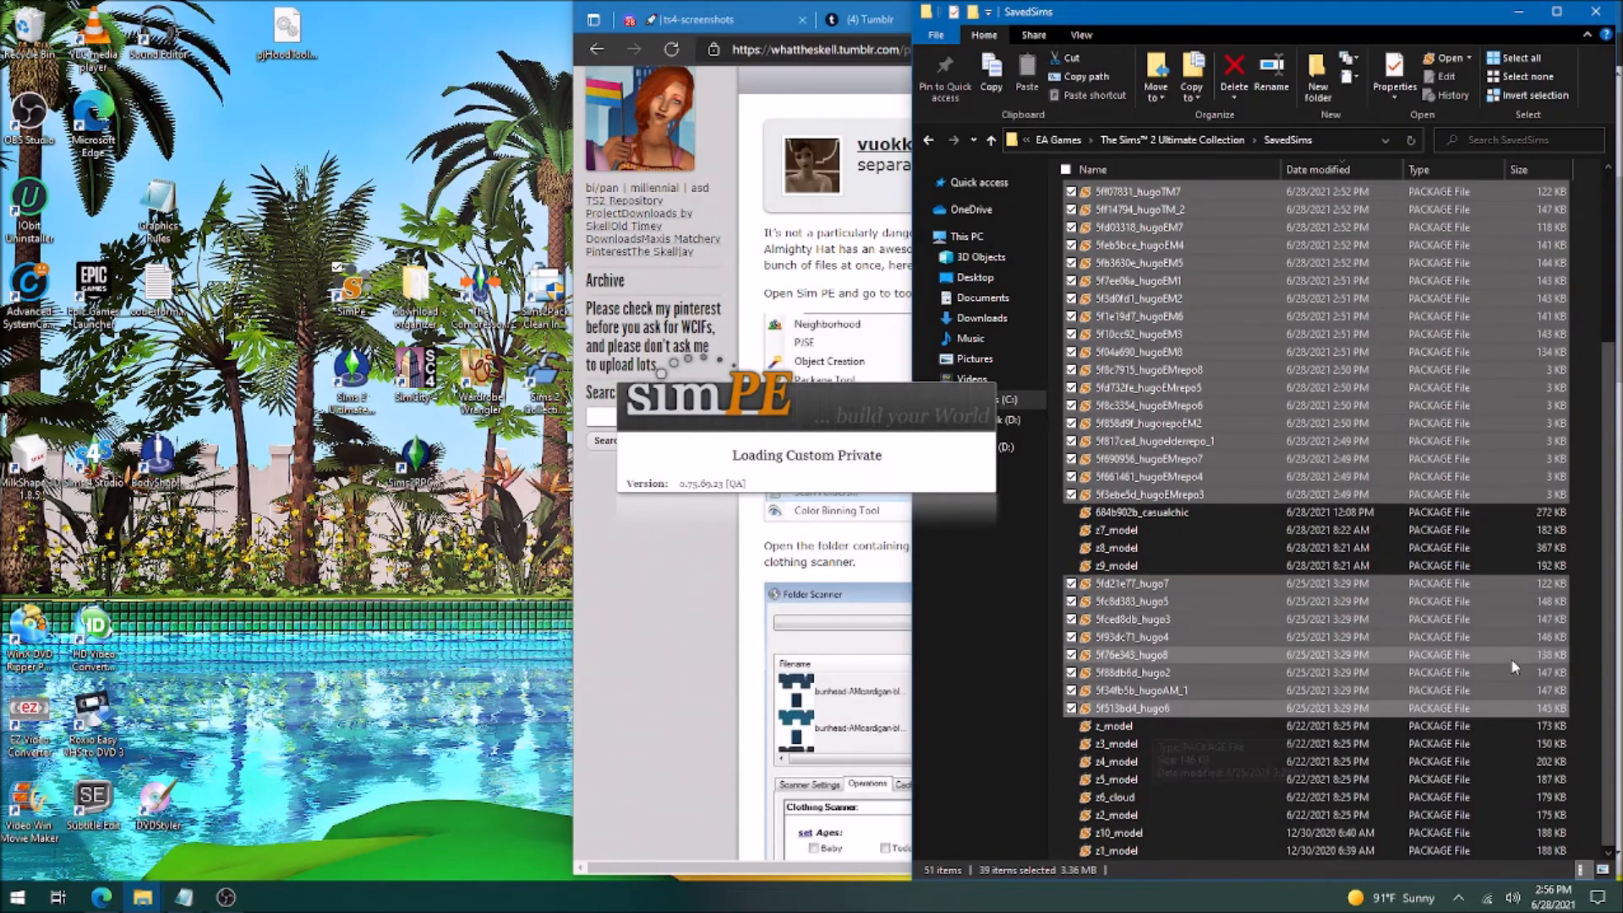
Bring up SimPE's folder scanner, choose the SavedSims folder as its source, and scan it.
{"action": "scroll", "coordinate": [1494, 704], "scroll_direction": "up", "scroll_amount": 5}
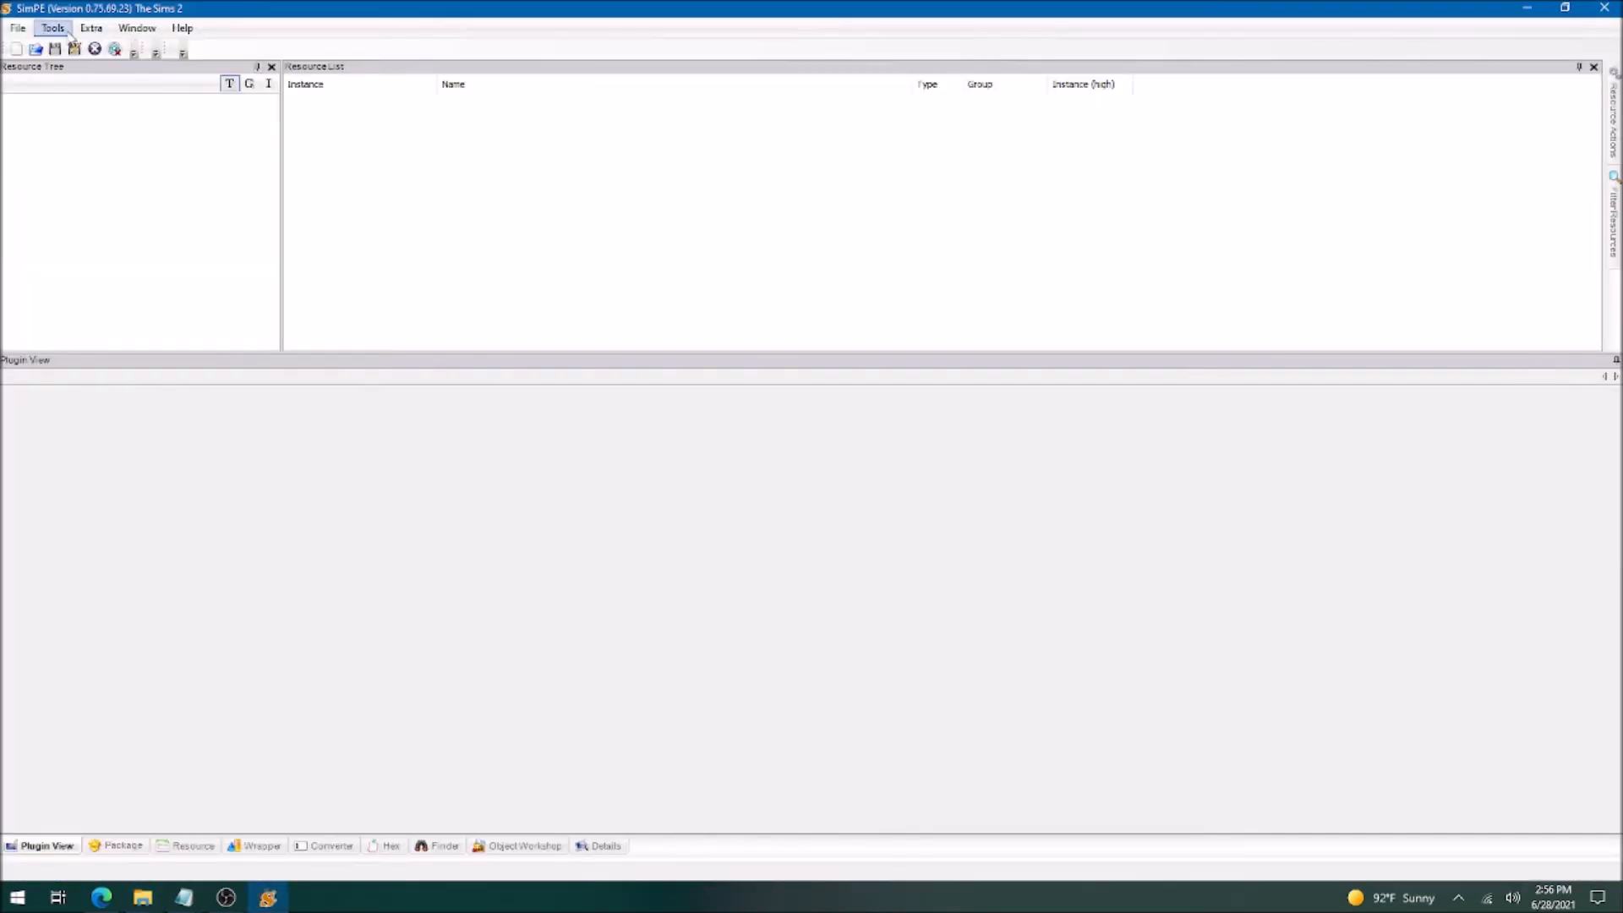
{"action": "left_click", "coordinate": [51, 34]}
{"action": "left_click", "coordinate": [84, 220]}
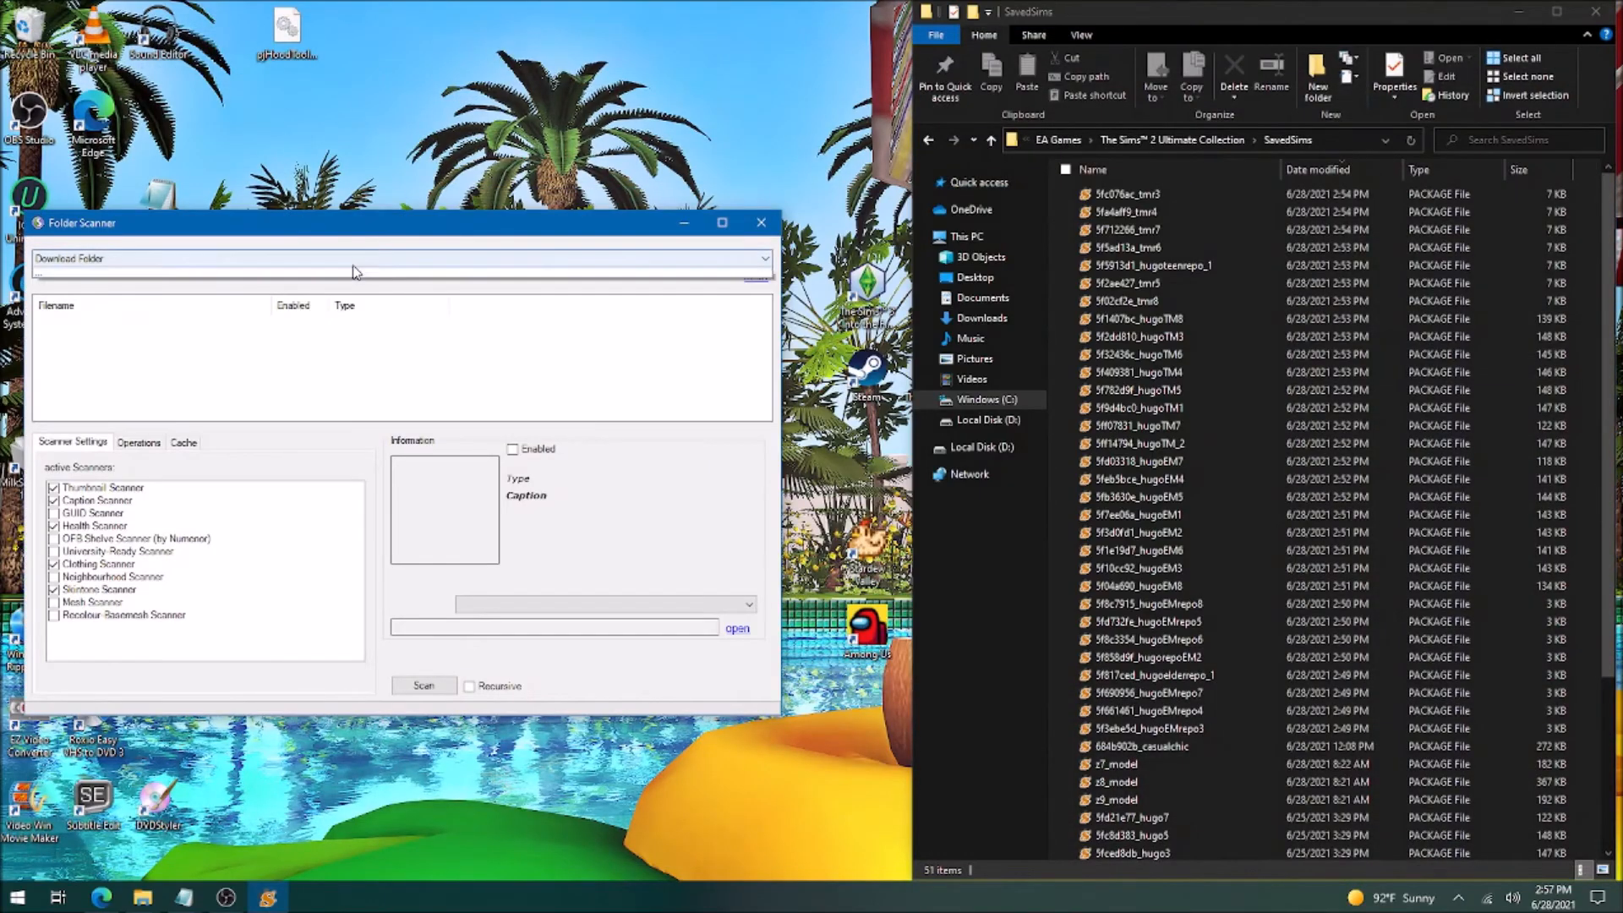
{"action": "left_click", "coordinate": [354, 259]}
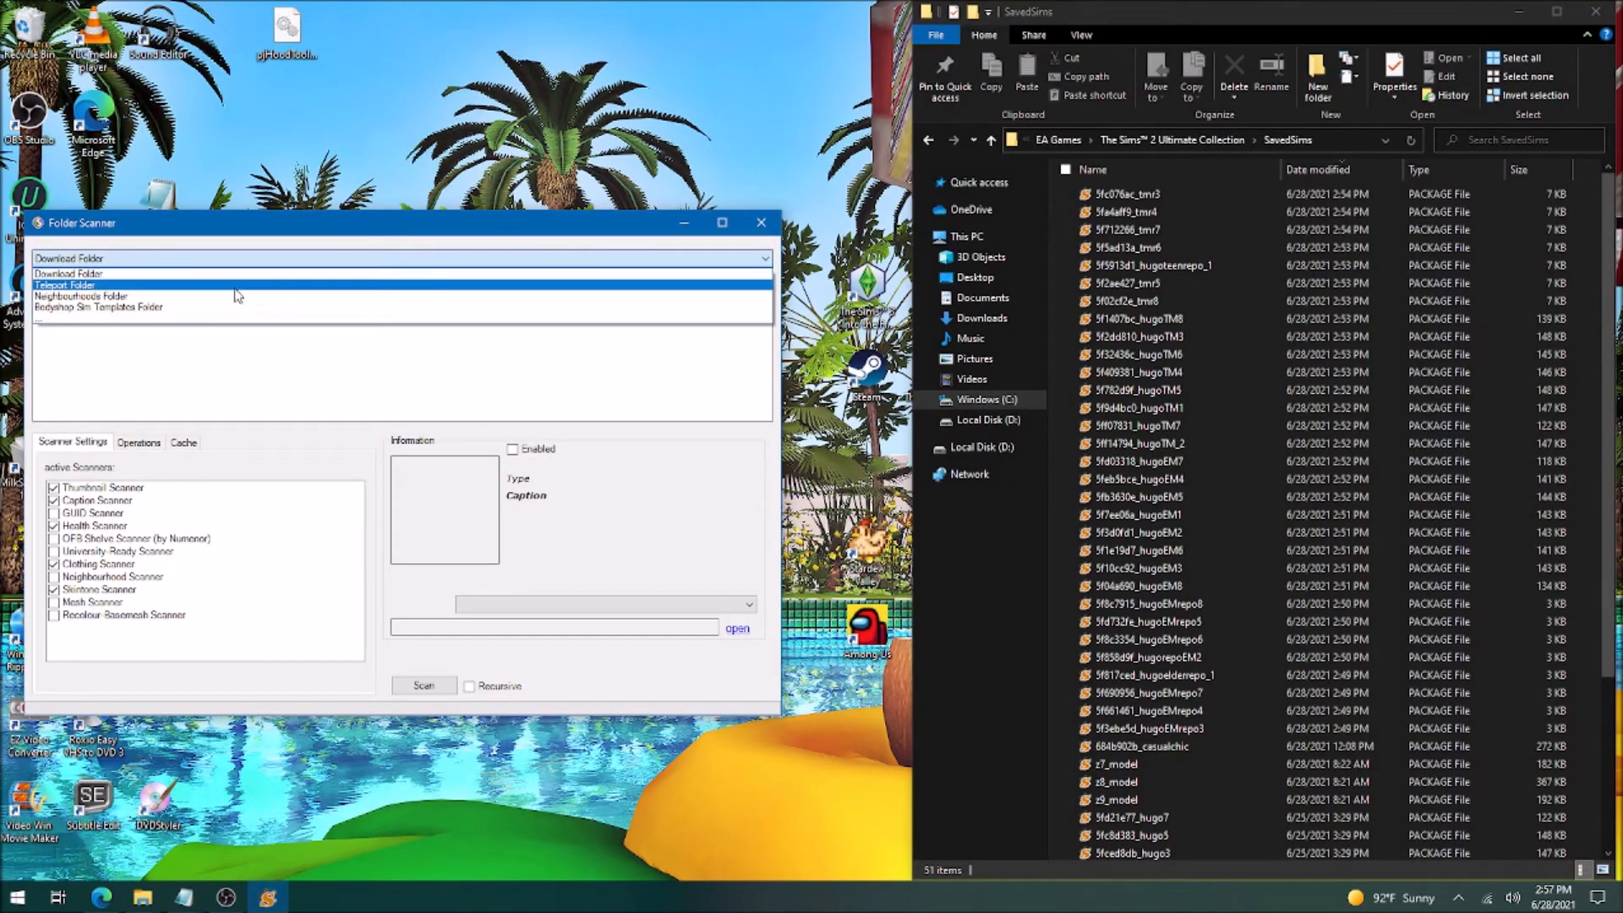
{"action": "left_click", "coordinate": [245, 330]}
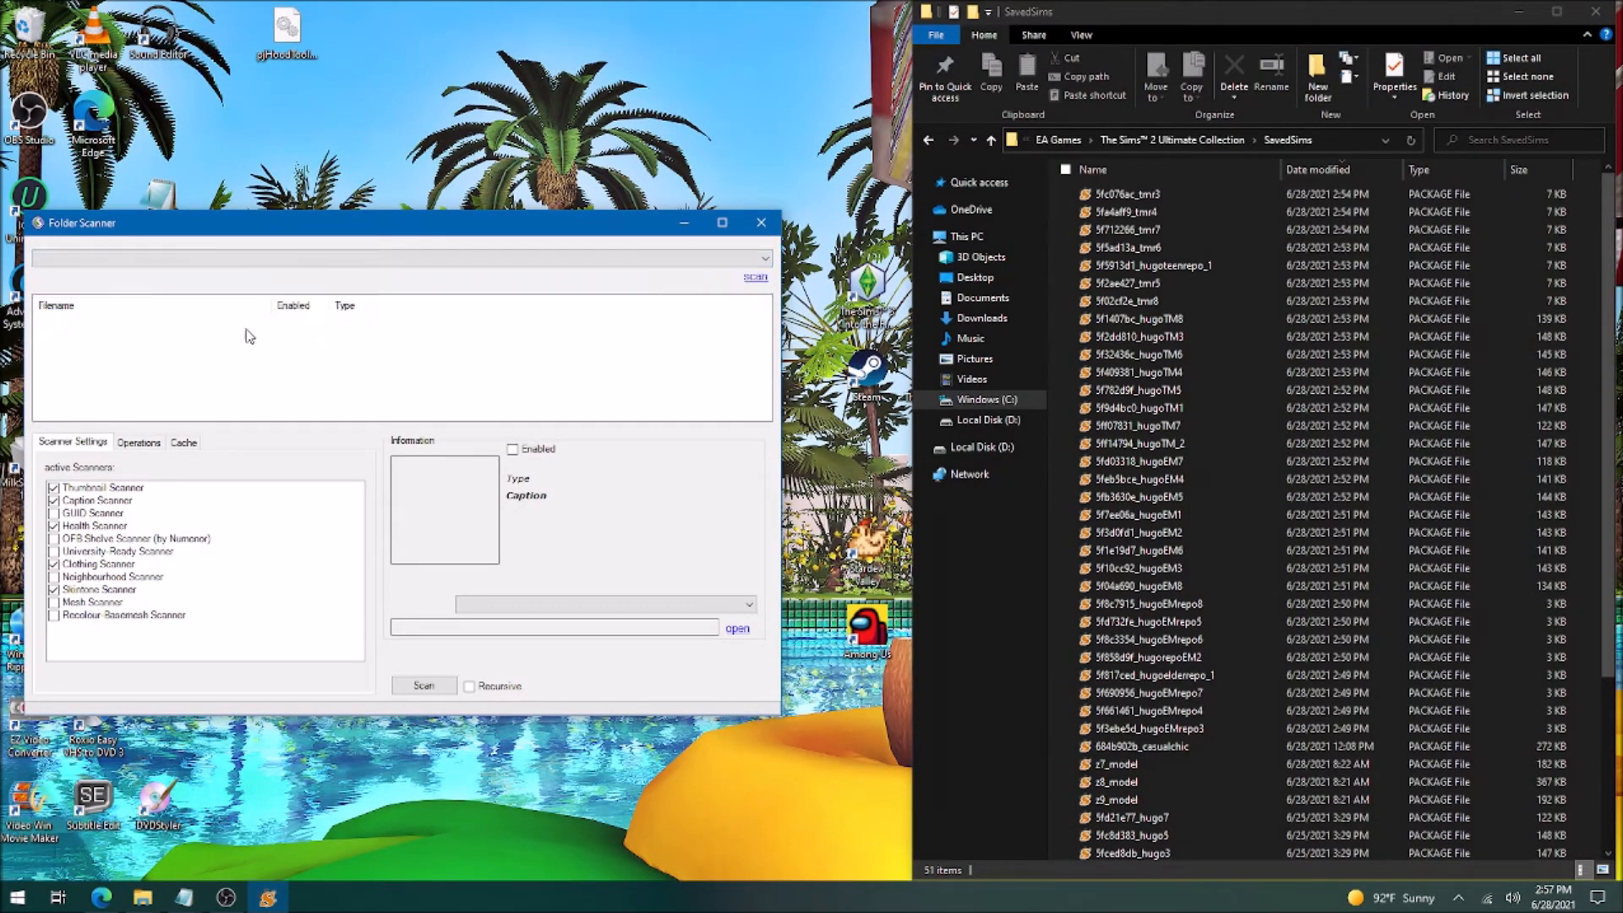
{"action": "left_click", "coordinate": [754, 279]}
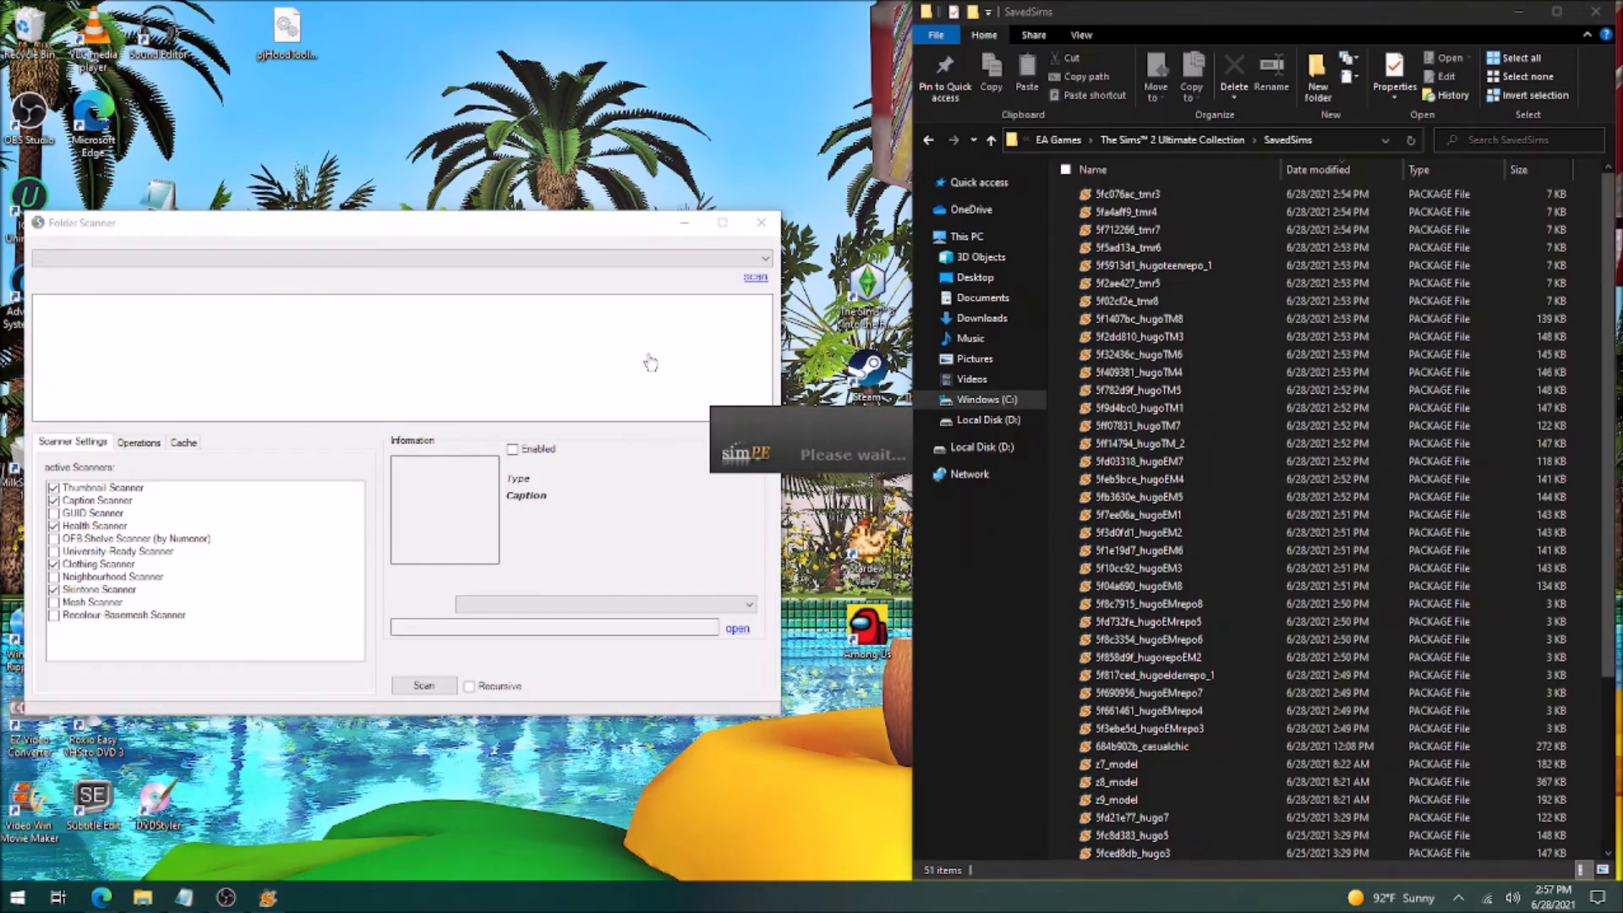
Enlarge the Folder Scanner window and bring up the Clothing Scanner operations for 5f02cf2e_tmr8.
{"action": "double_click", "coordinate": [335, 213]}
{"action": "left_click", "coordinate": [122, 135]}
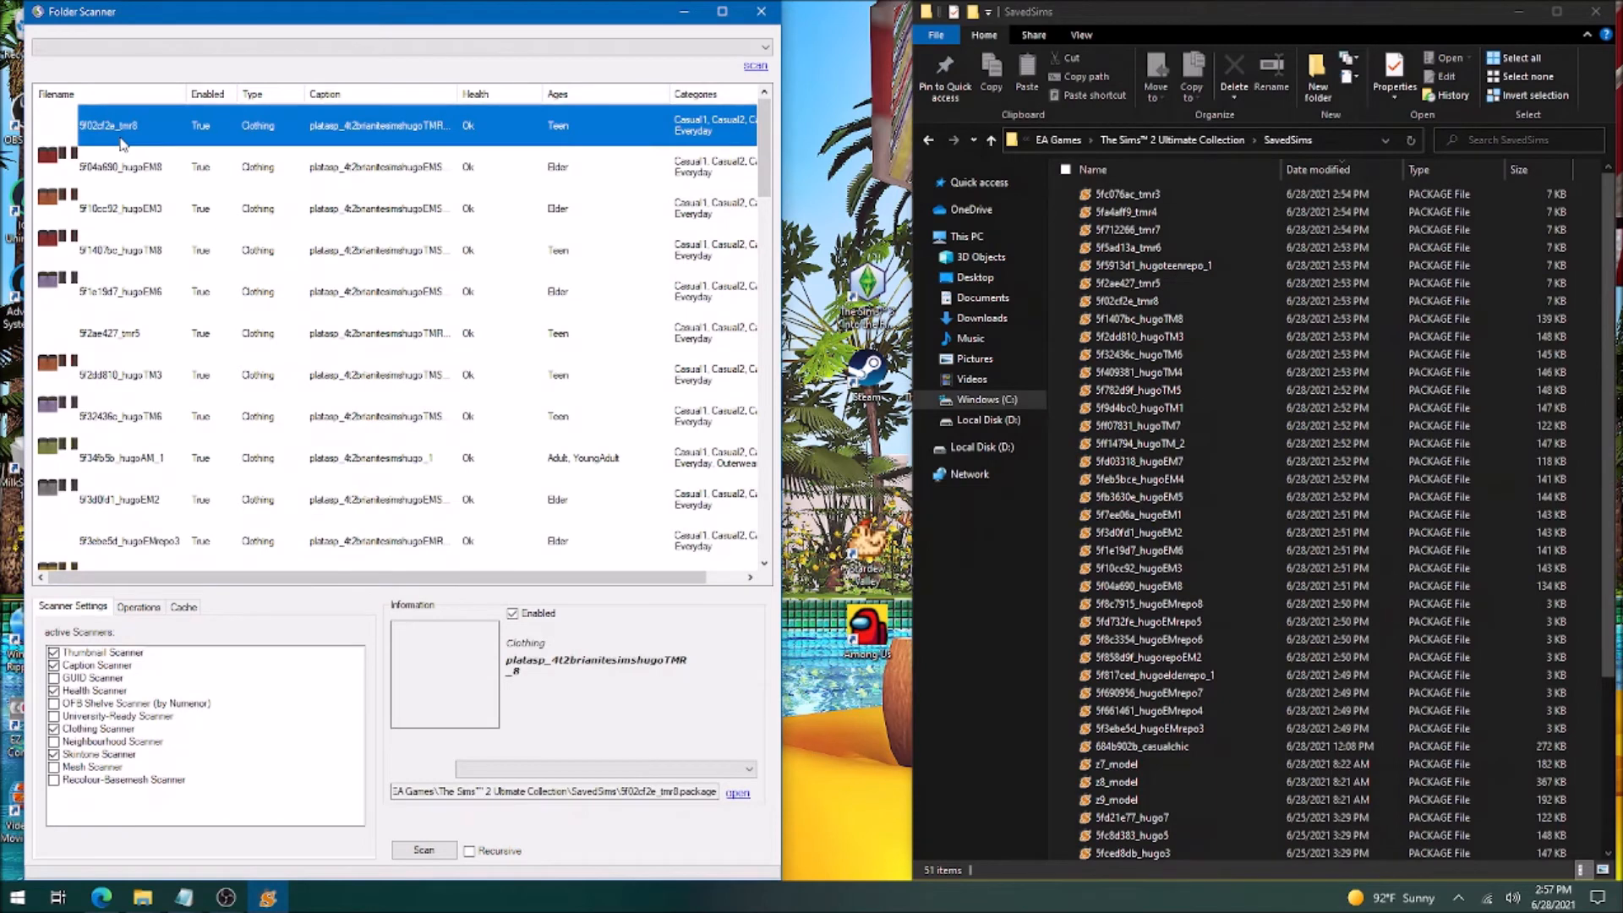
{"action": "left_click", "coordinate": [128, 609]}
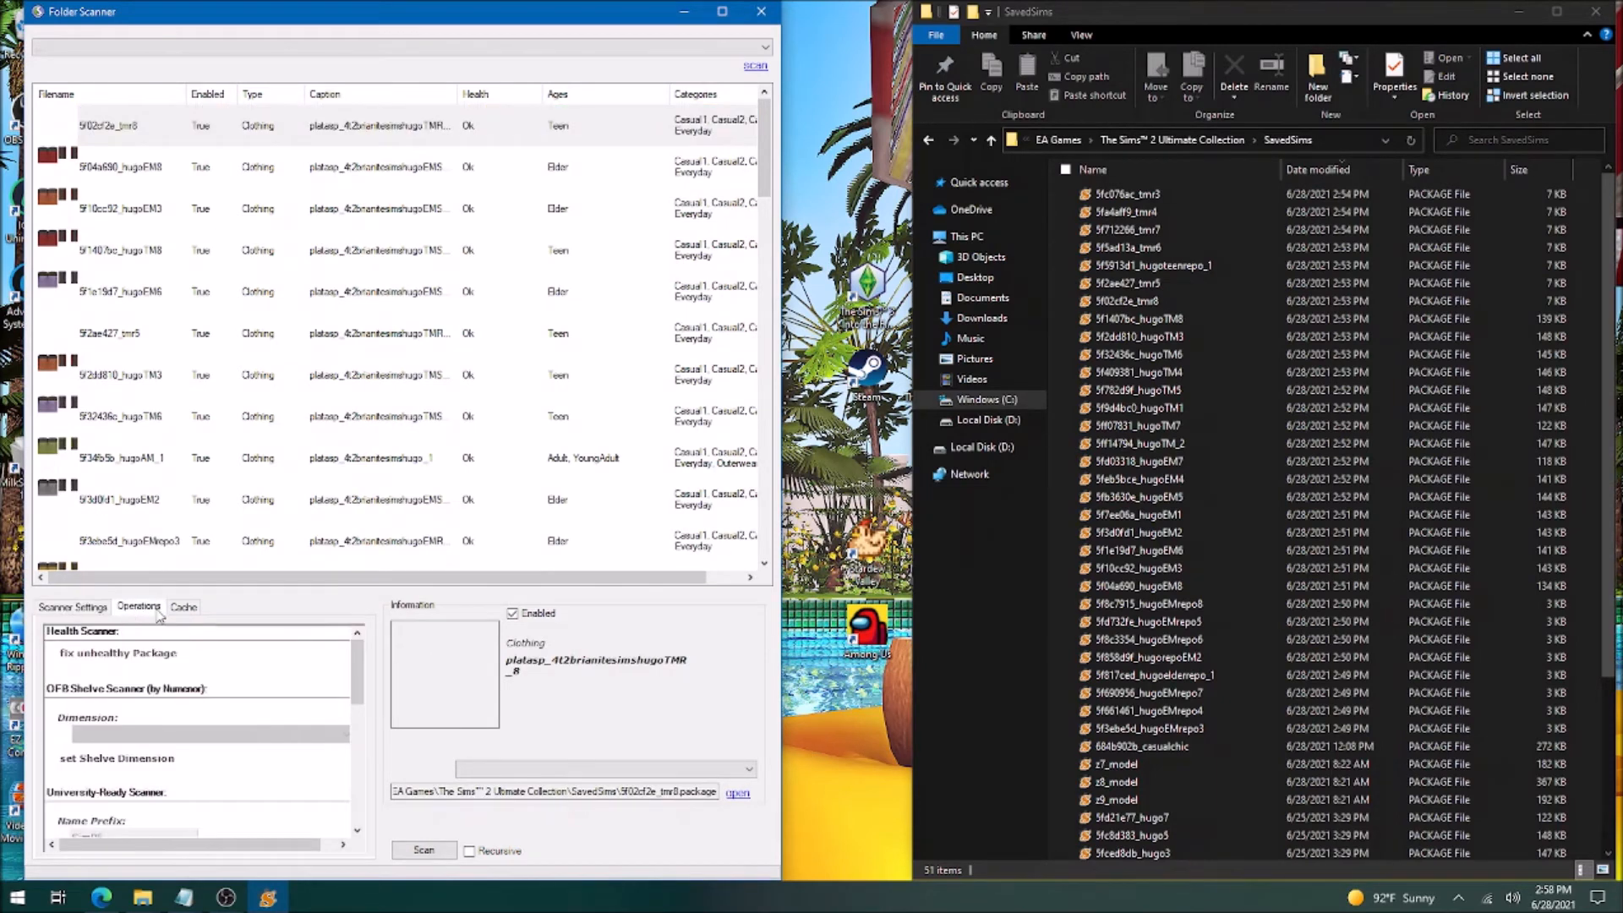
{"action": "left_click_drag", "start_coordinate": [362, 685], "coordinate": [366, 753]}
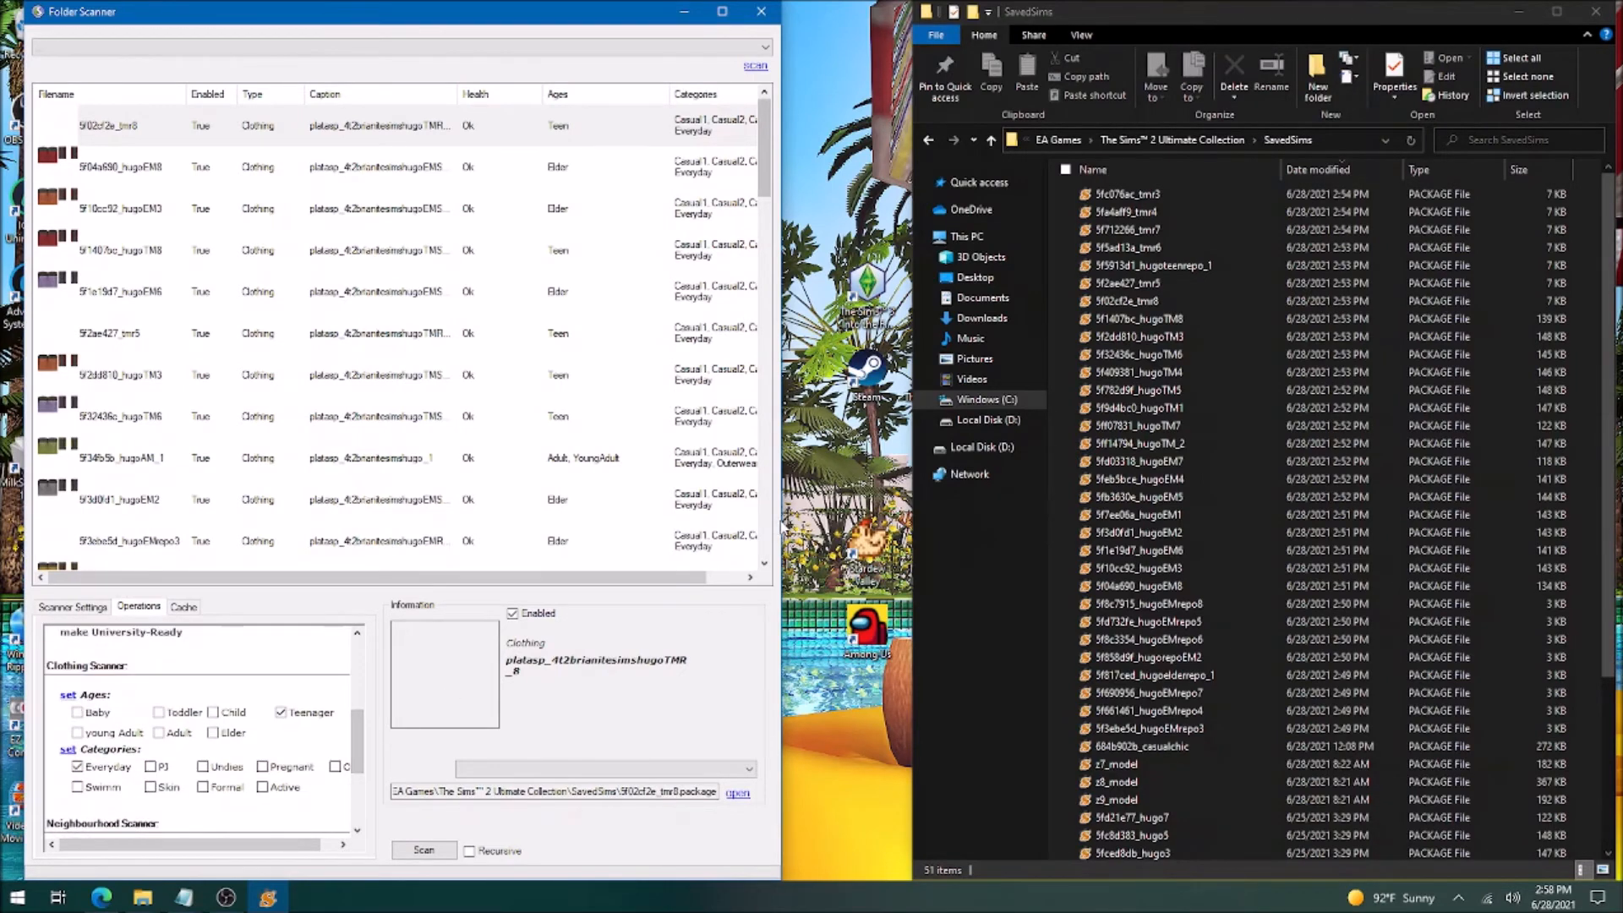
{"action": "left_click_drag", "start_coordinate": [779, 520], "coordinate": [1128, 520]}
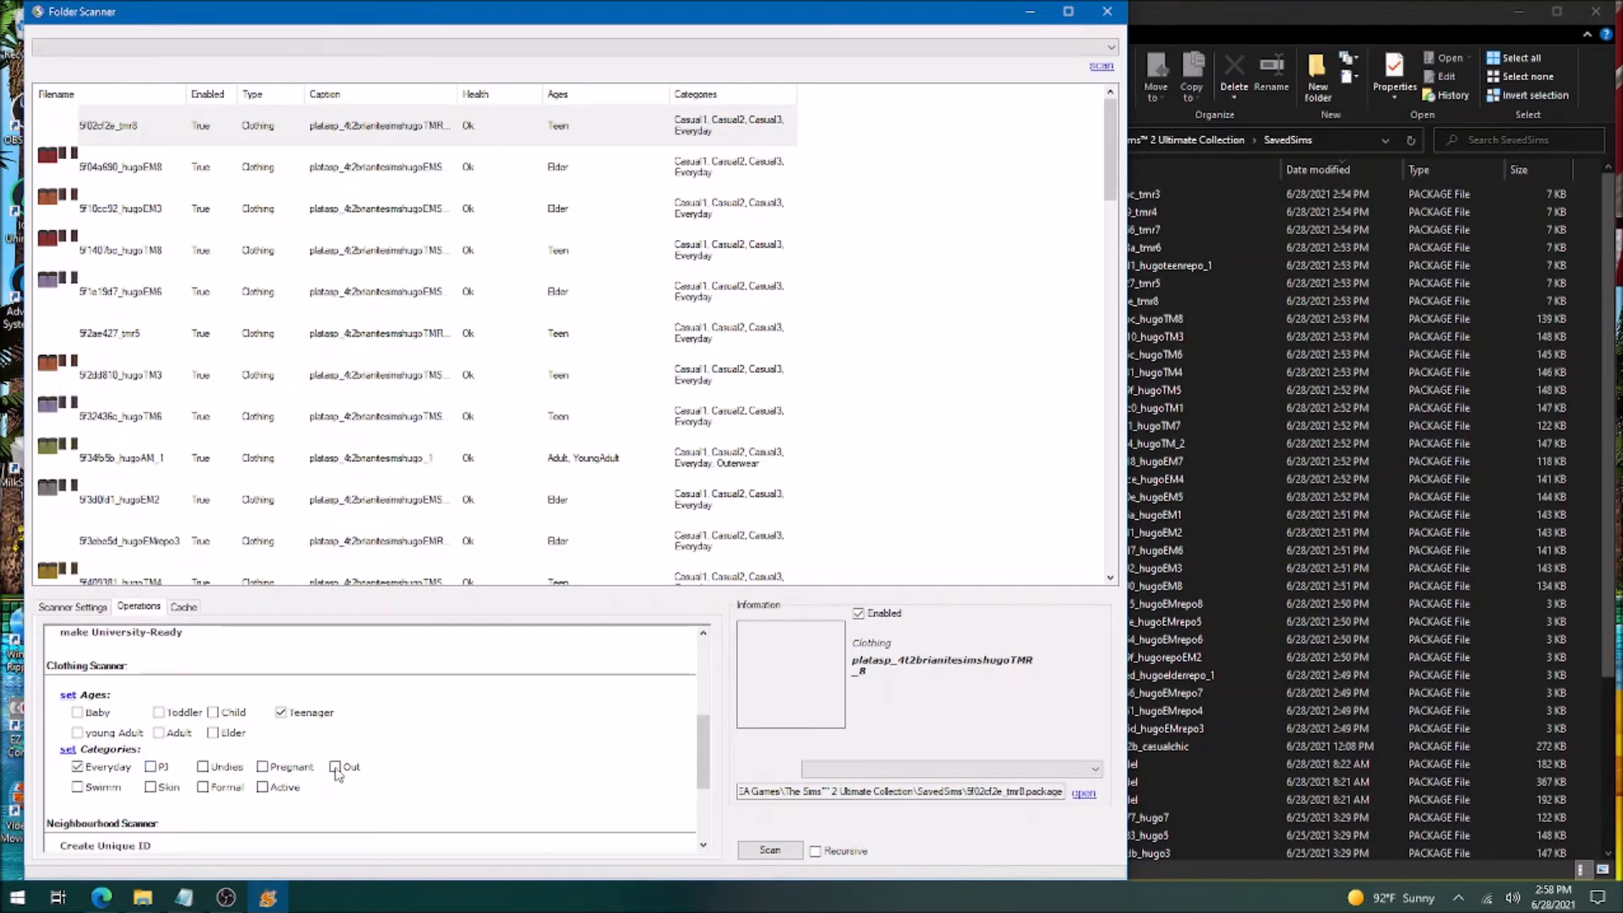
Add the Out category to 5f02cf2e_tmr8, then rescan the folder and check its updated categories.
{"action": "scroll", "coordinate": [655, 773], "scroll_direction": "down", "scroll_amount": 4}
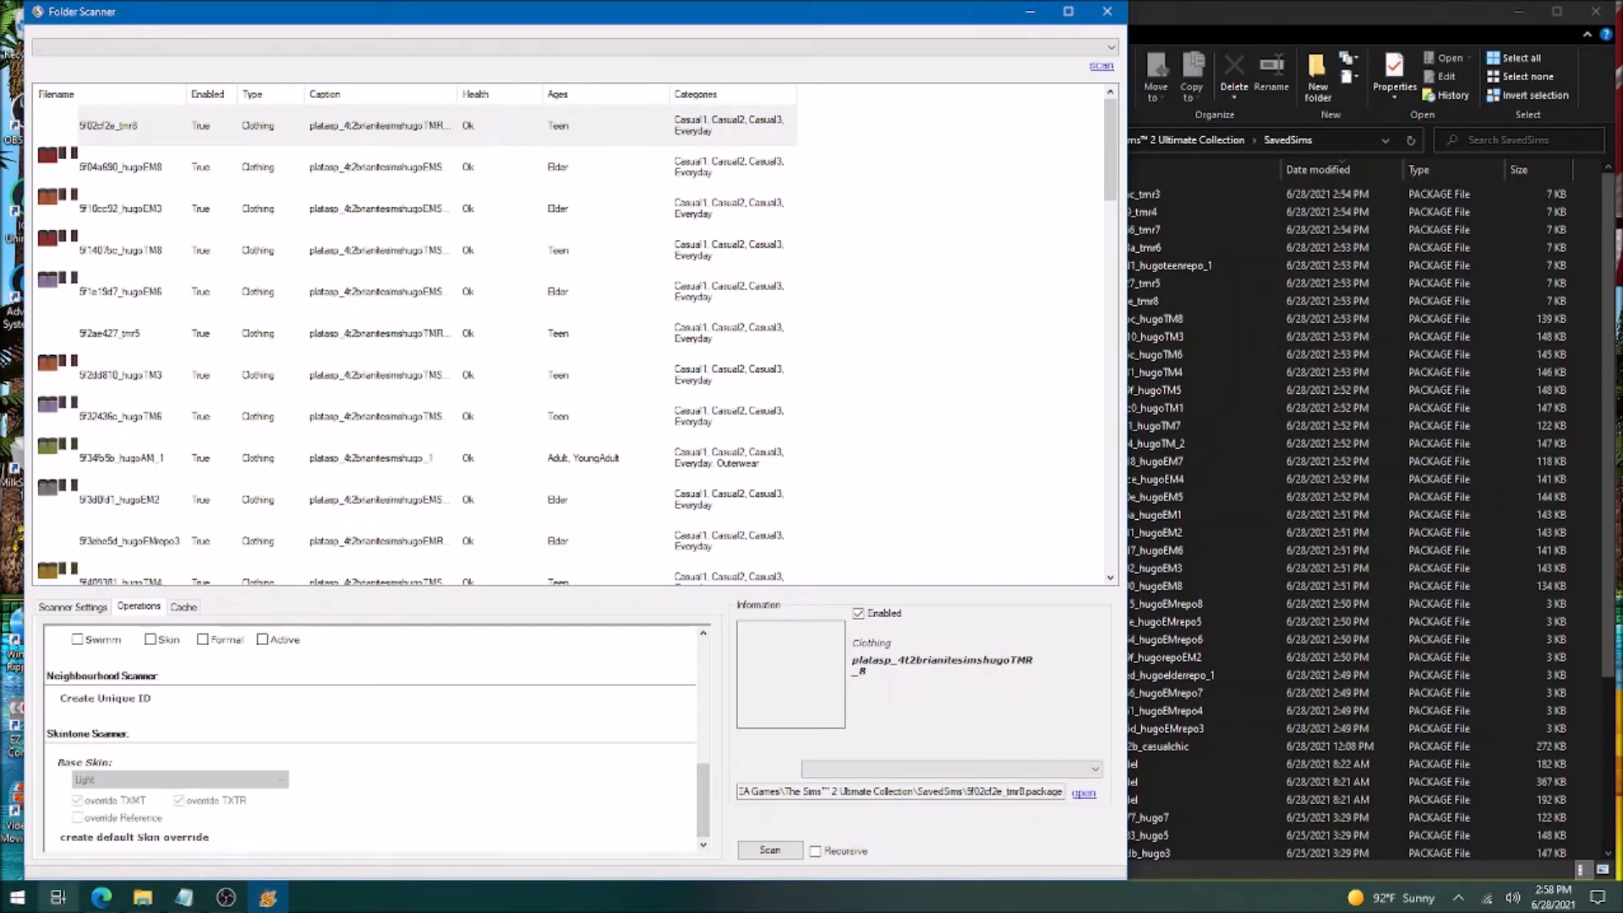
{"action": "scroll", "coordinate": [68, 749], "scroll_direction": "up", "scroll_amount": 3}
{"action": "left_click", "coordinate": [68, 749]}
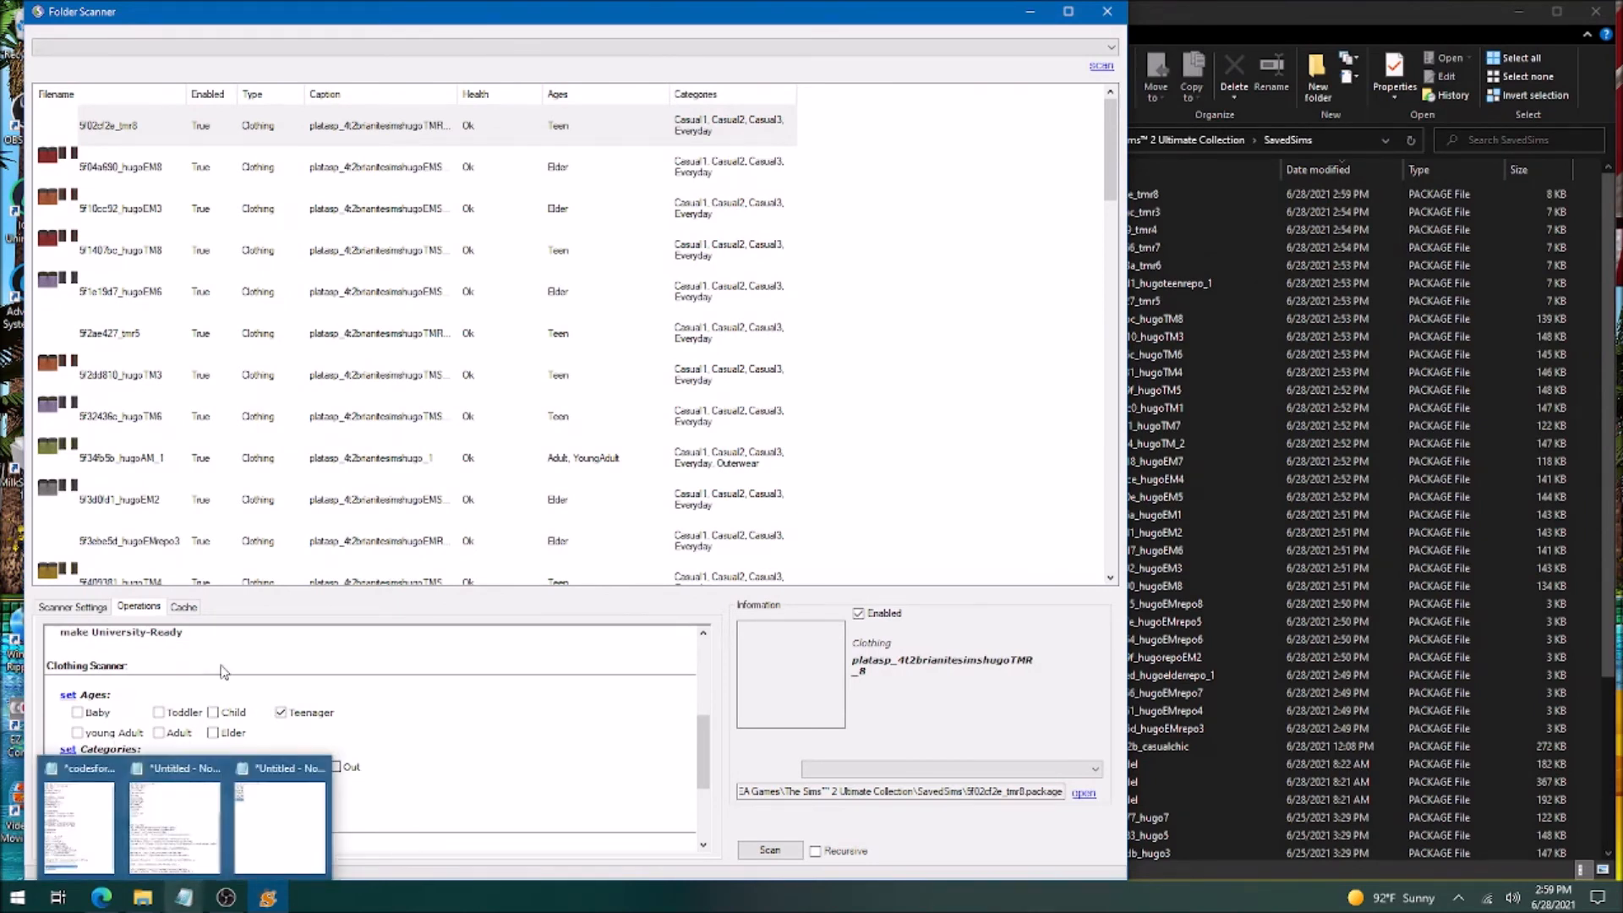
{"action": "left_click", "coordinate": [150, 145]}
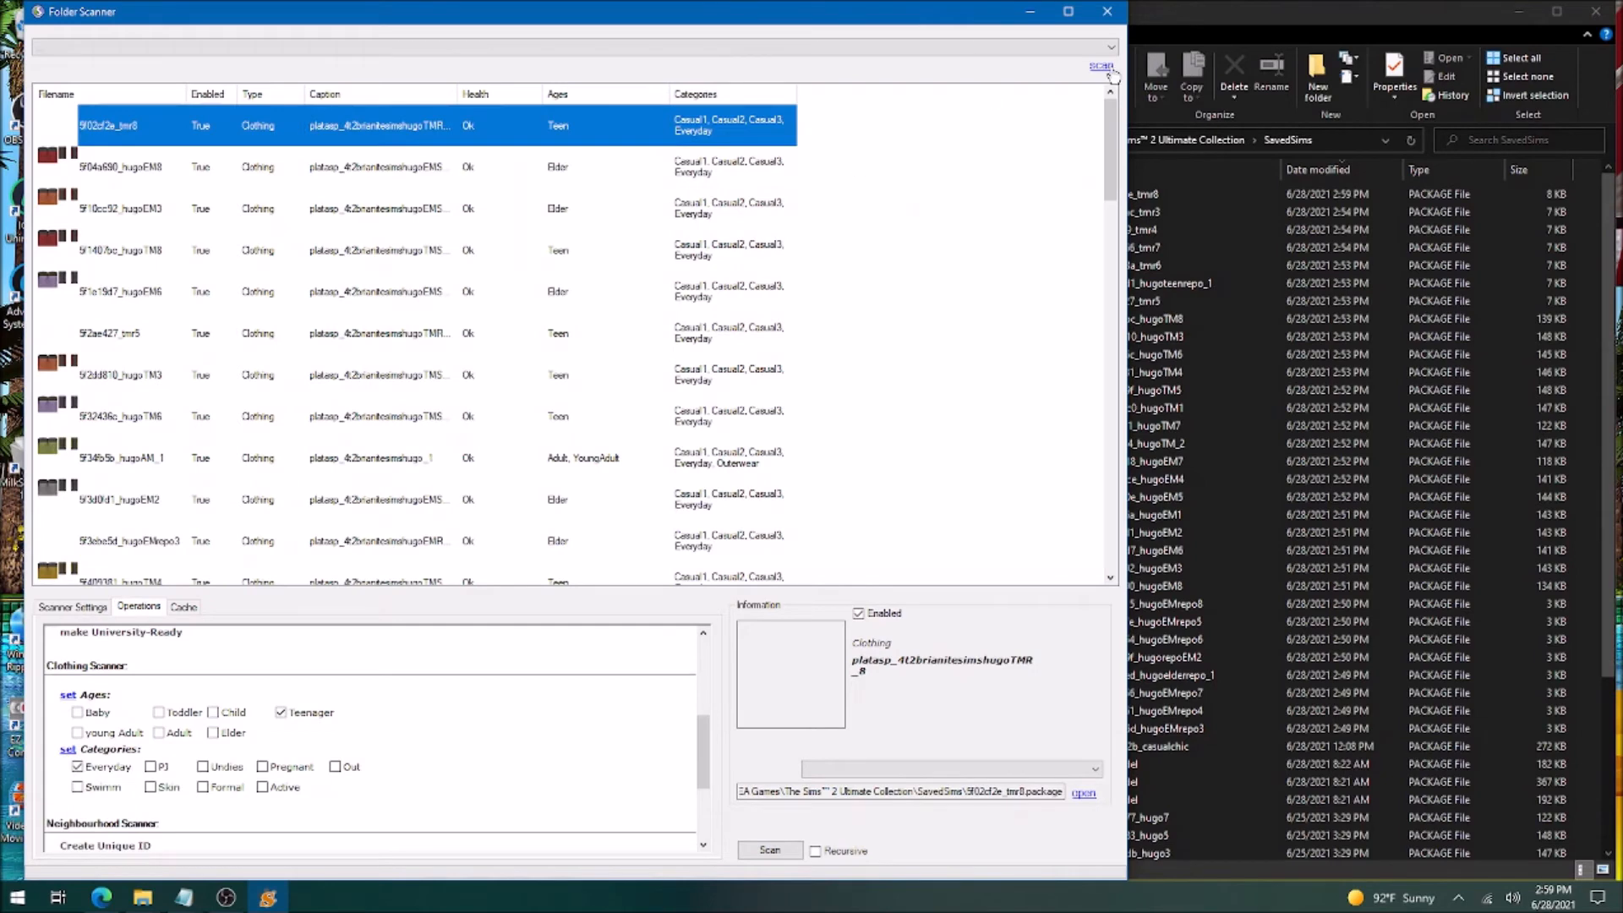
{"action": "left_click", "coordinate": [1102, 66]}
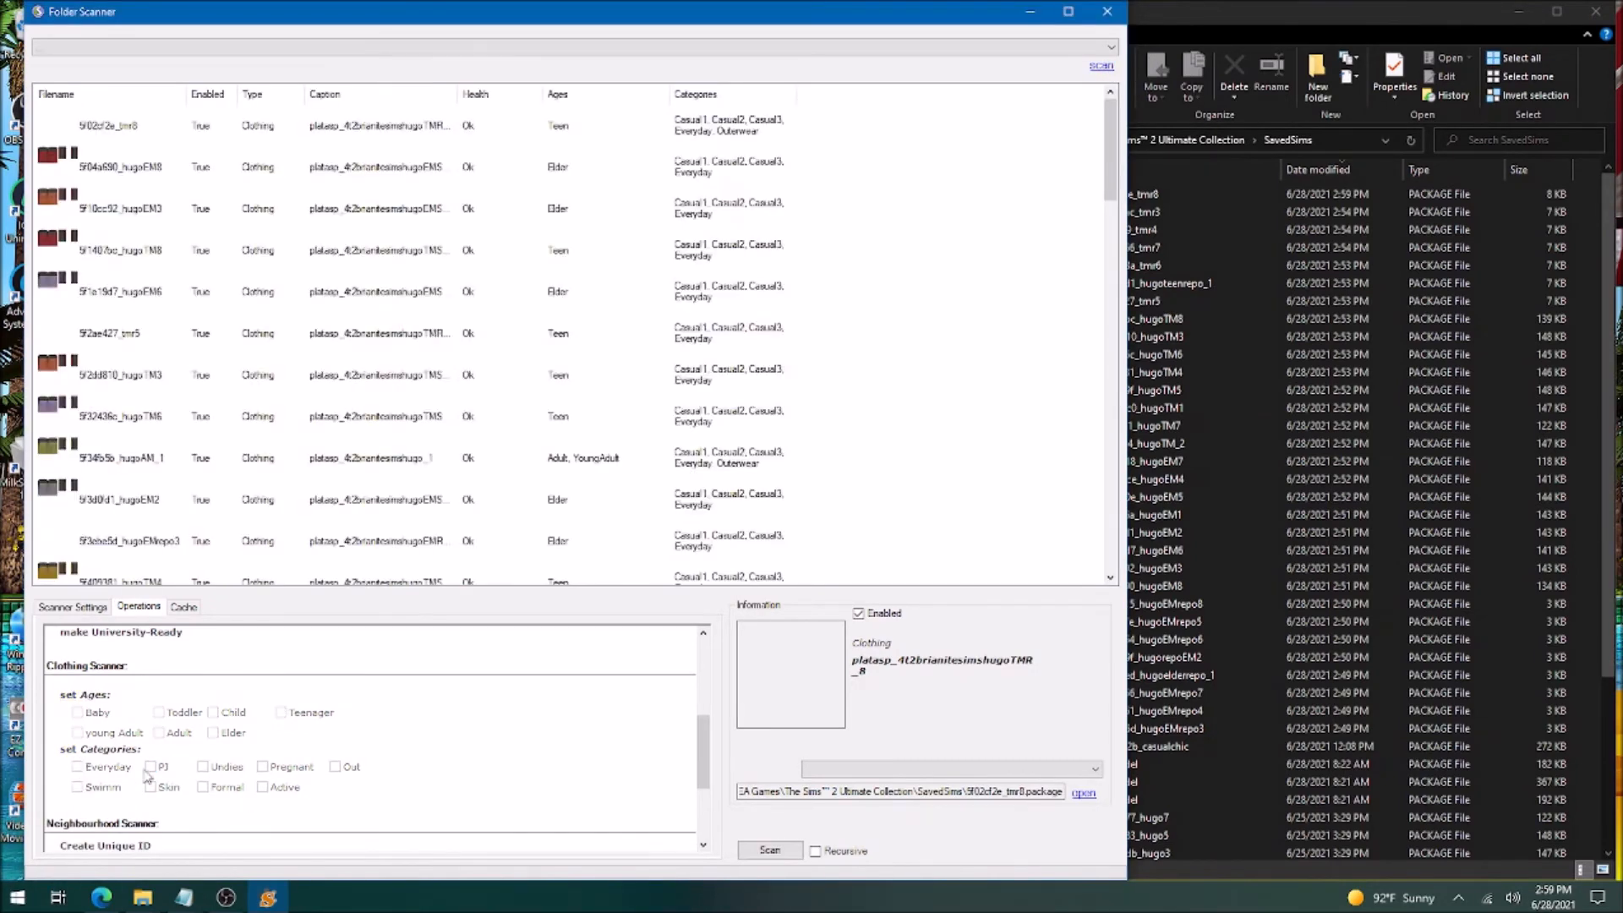
{"action": "left_click", "coordinate": [160, 138]}
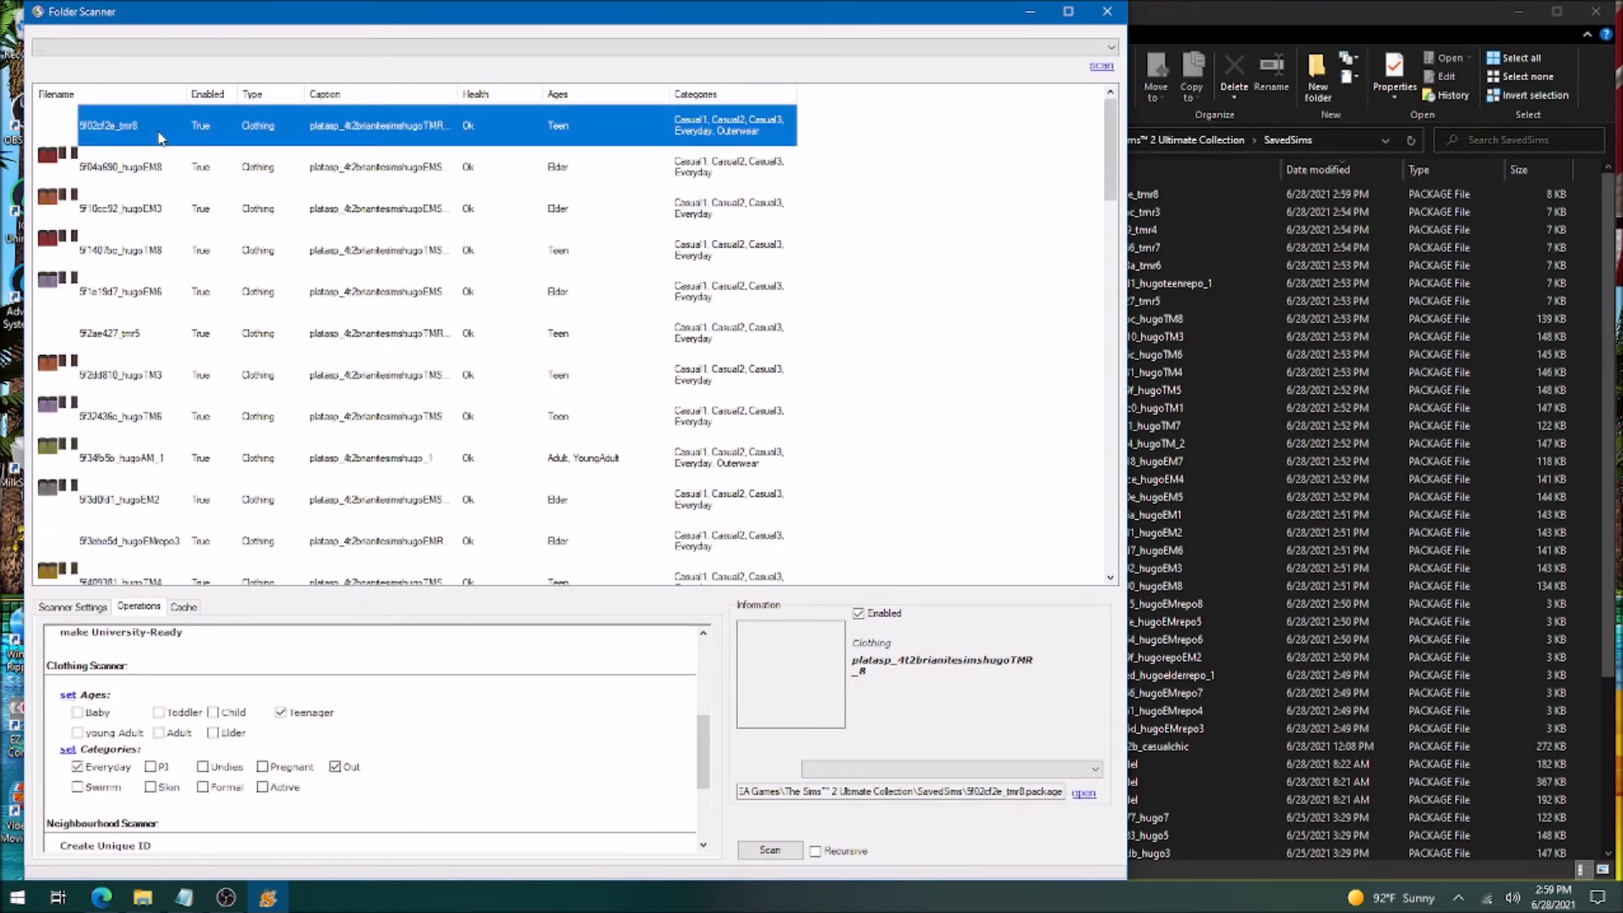
Add the Out category to each package from 5f04a690_hugoEM8 through 5f1e19d7_hugoEM6 and apply it.
{"action": "left_click", "coordinate": [121, 173]}
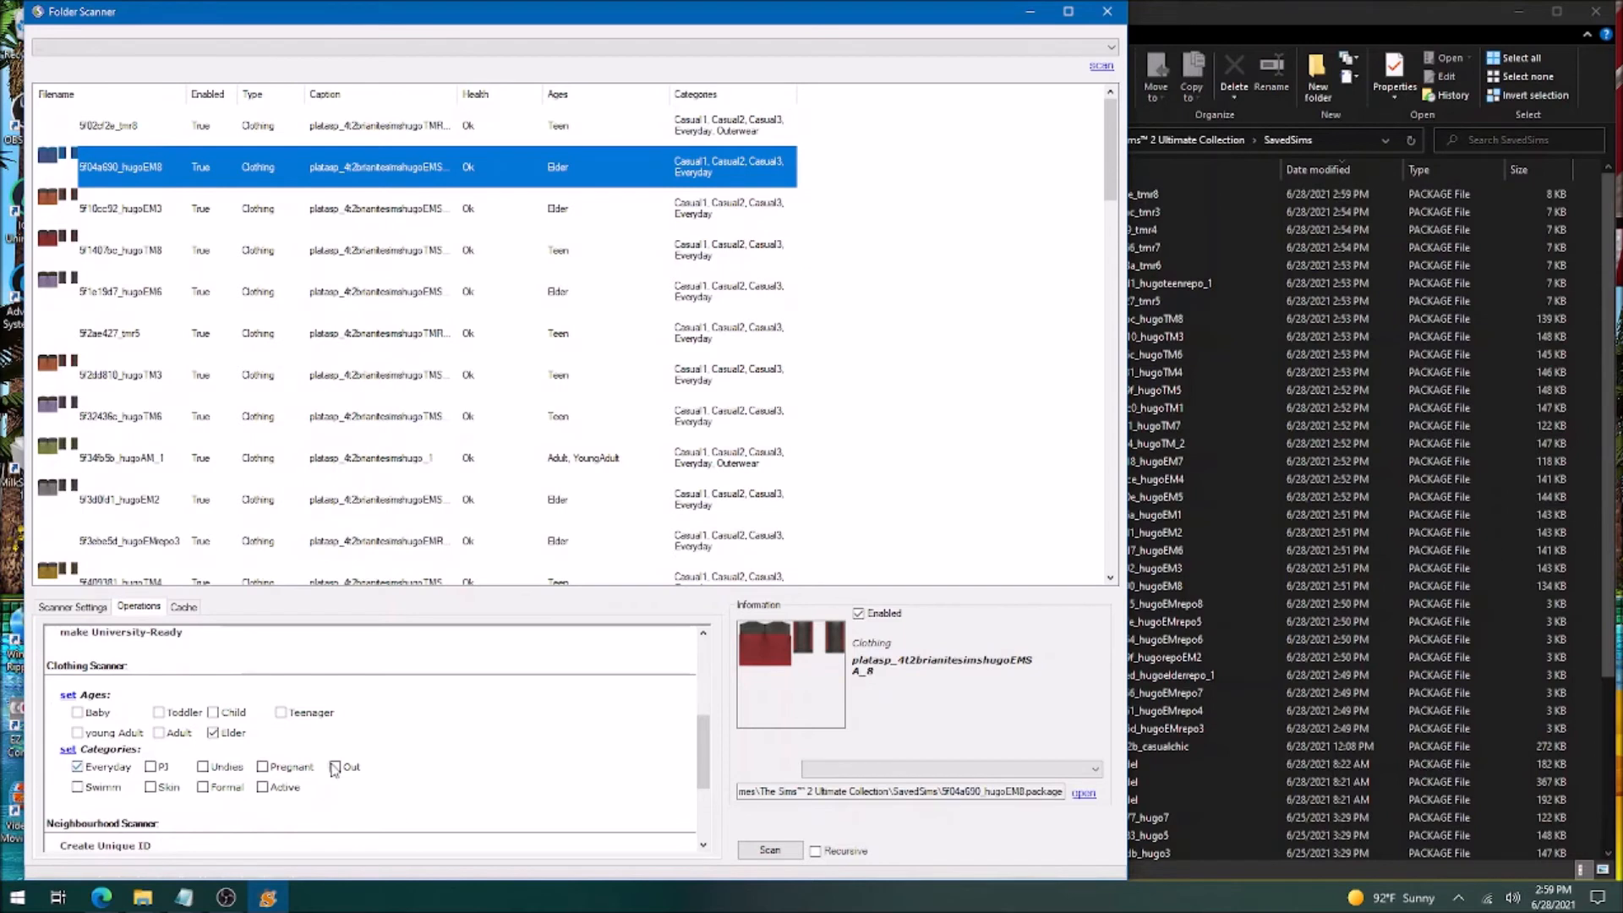
{"action": "left_click", "coordinate": [337, 769]}
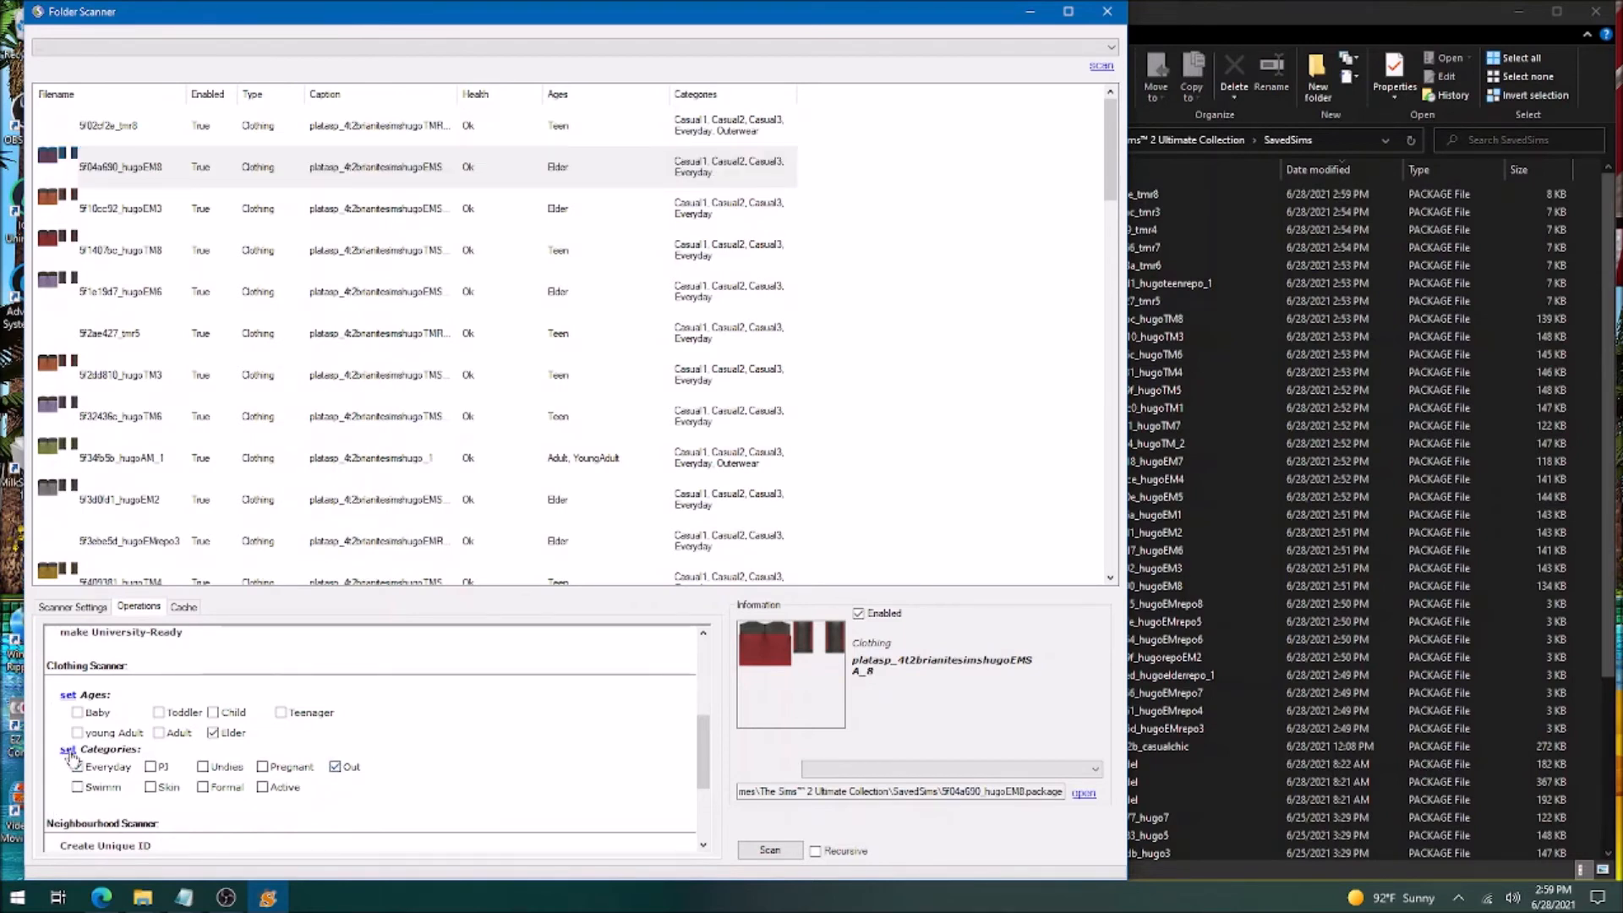
{"action": "left_click", "coordinate": [732, 304]}
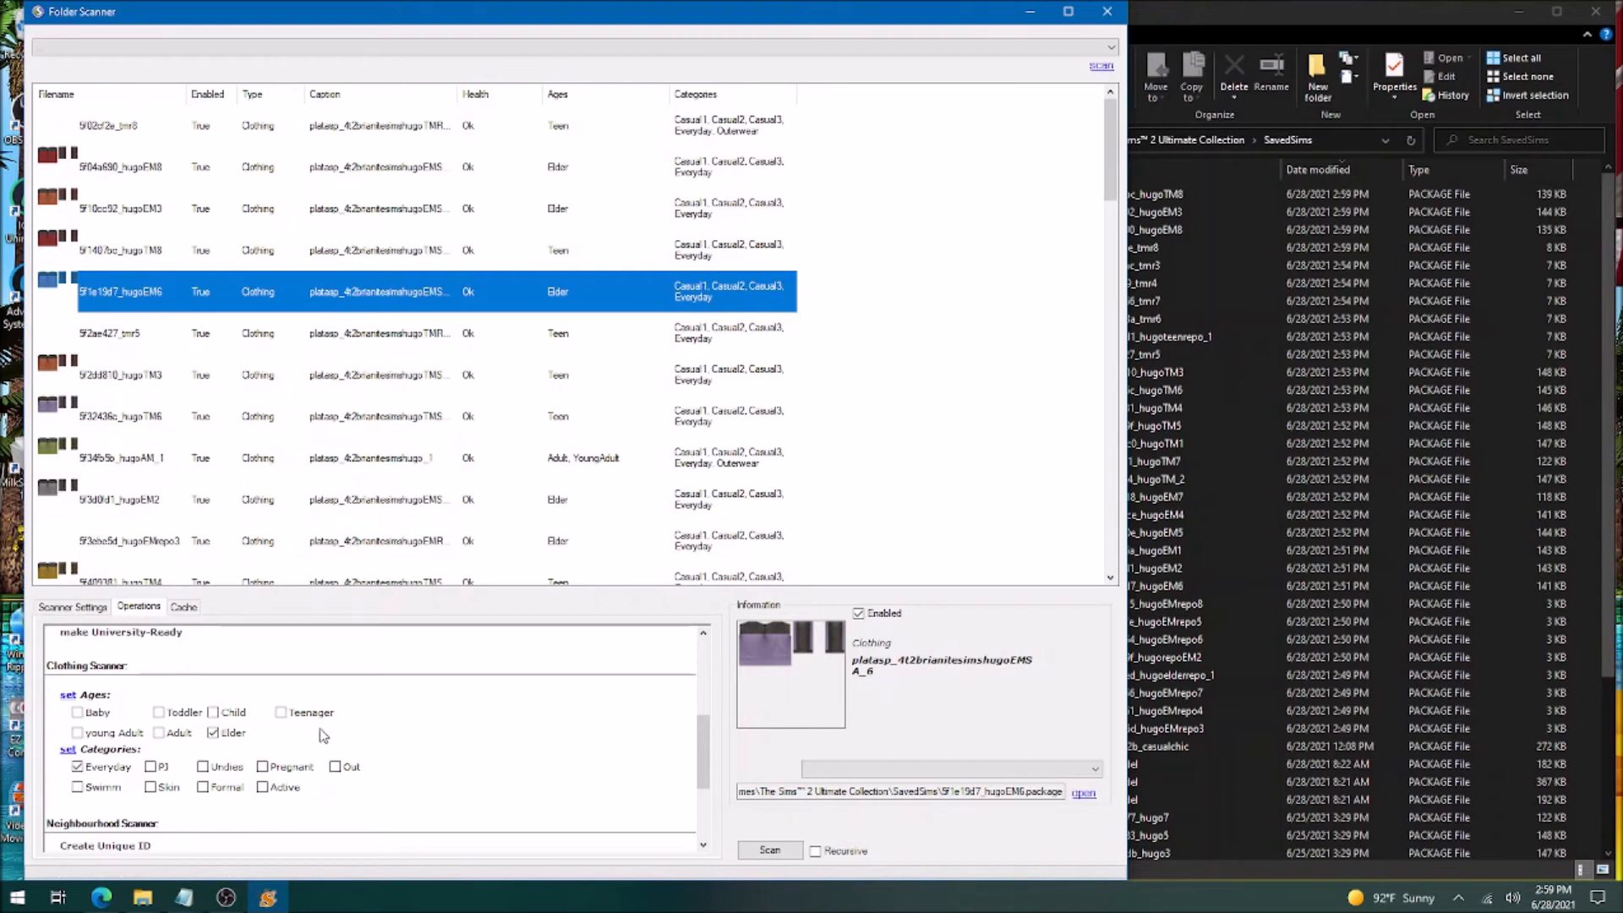
{"action": "left_click", "coordinate": [335, 766]}
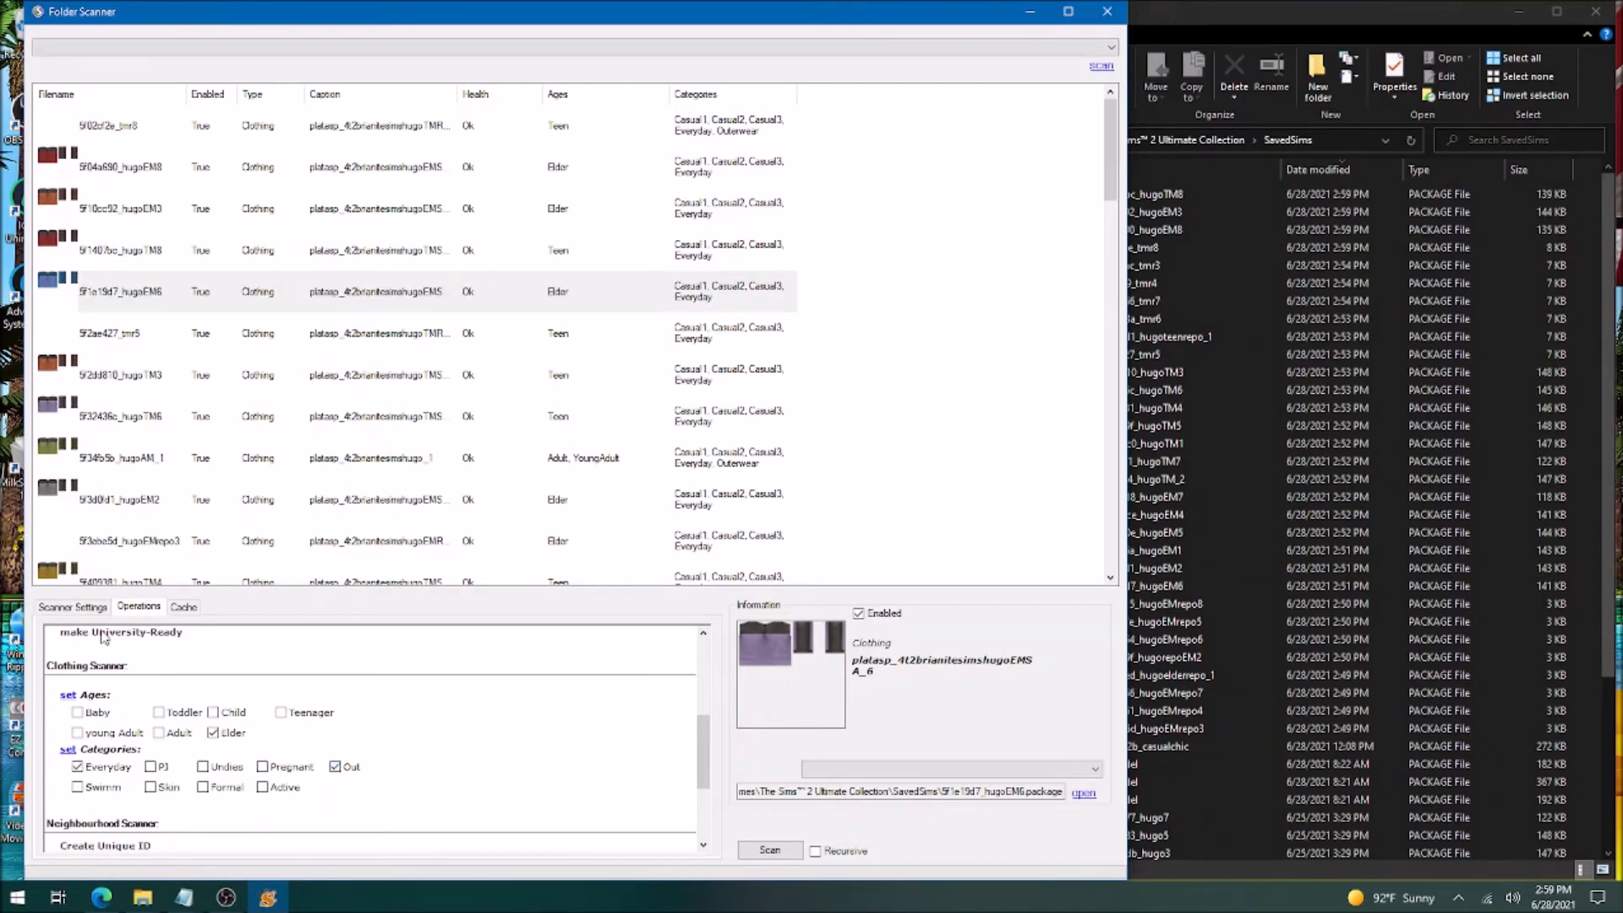
Add and apply the Out category to 5f2ae427_tmr5, 5f2dd810_hugoTM3 and 5f32436c_hugoTM6, one package at a time.
{"action": "left_click", "coordinate": [116, 333]}
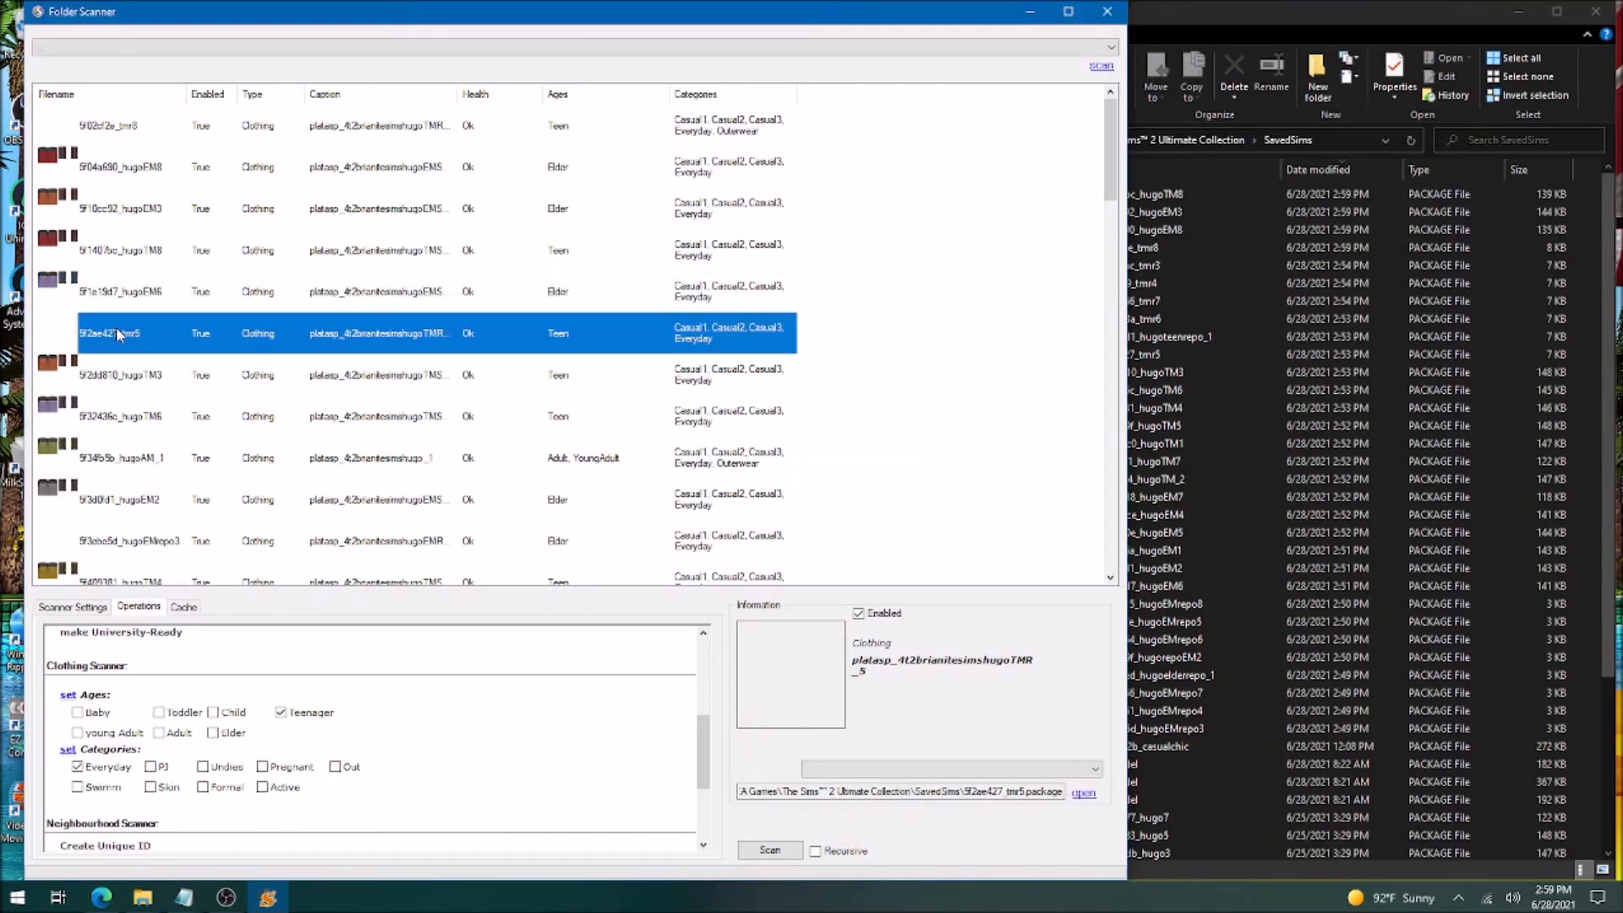
{"action": "left_click", "coordinate": [336, 766]}
{"action": "left_click", "coordinate": [67, 750]}
{"action": "left_click", "coordinate": [139, 378]}
{"action": "left_click", "coordinate": [335, 767]}
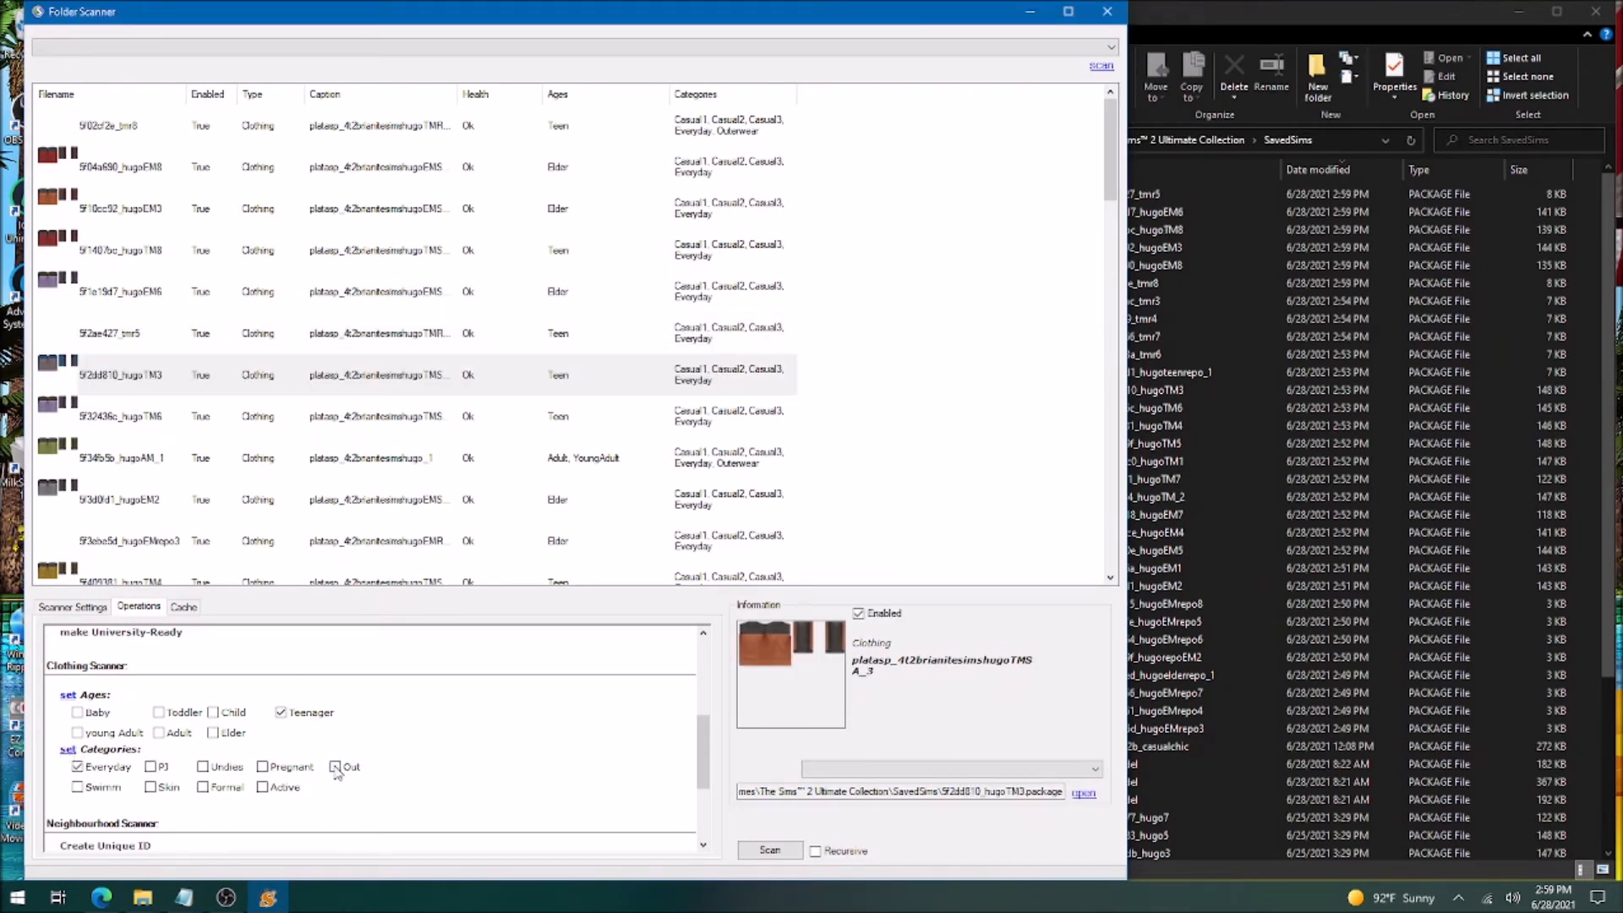
{"action": "left_click", "coordinate": [67, 749]}
{"action": "left_click", "coordinate": [189, 420]}
{"action": "left_click", "coordinate": [332, 770]}
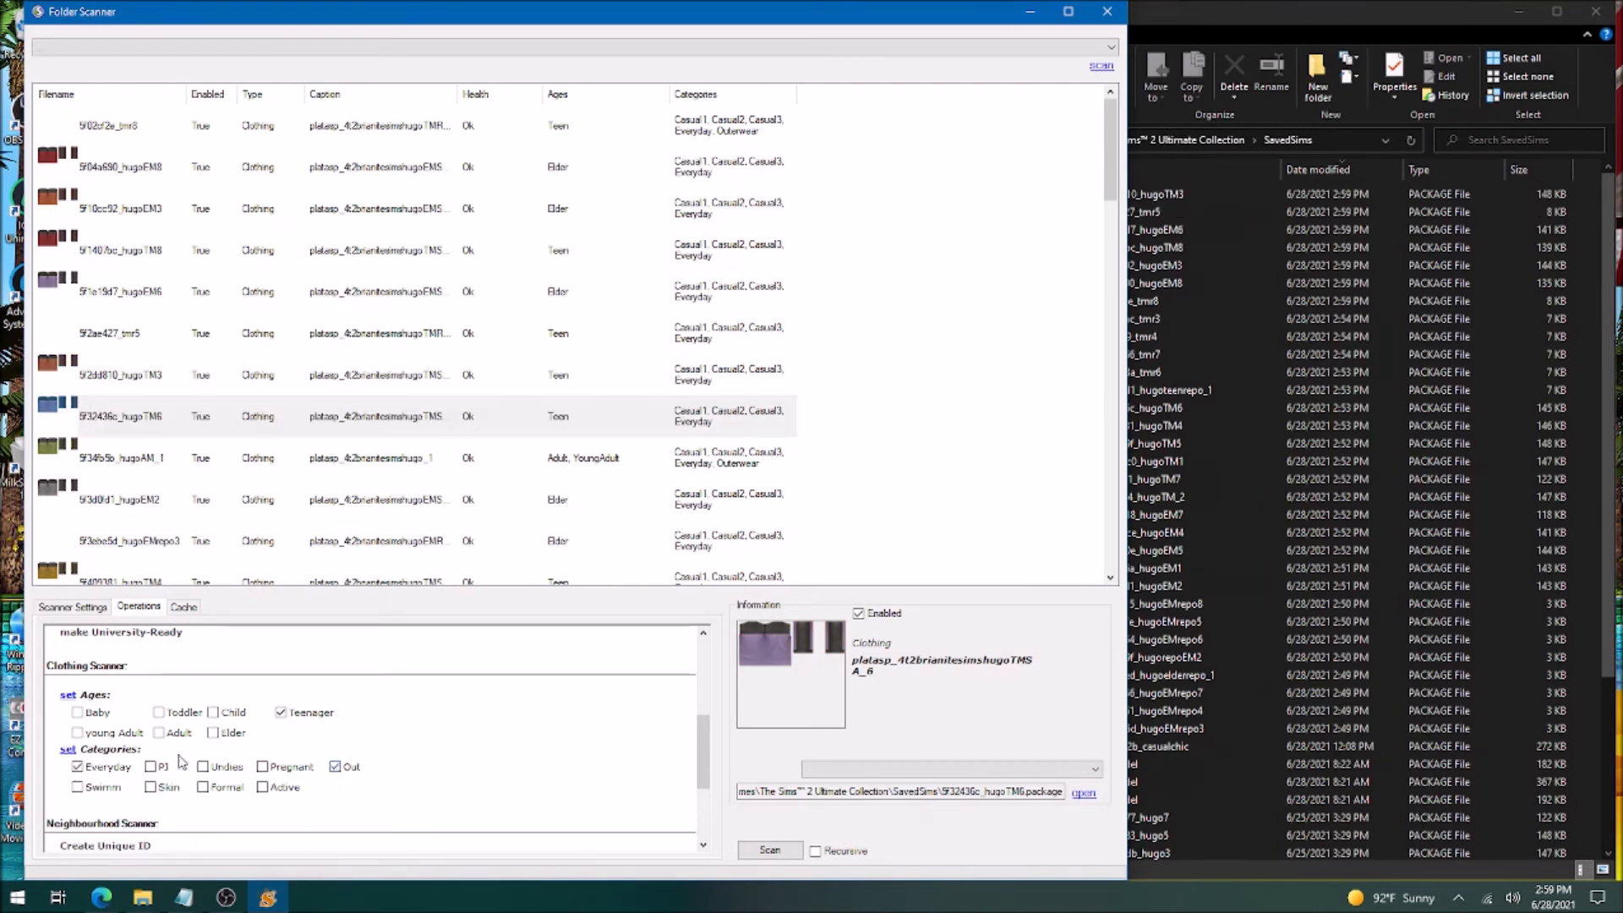
Skip the adult 5f34fb5b_hugoAM_1 and apply the Out category to the elder packages 5f3d0fd1_hugoEM2 and 5f3ebe5d_hugoEMrepo3.
{"action": "left_click", "coordinate": [115, 452]}
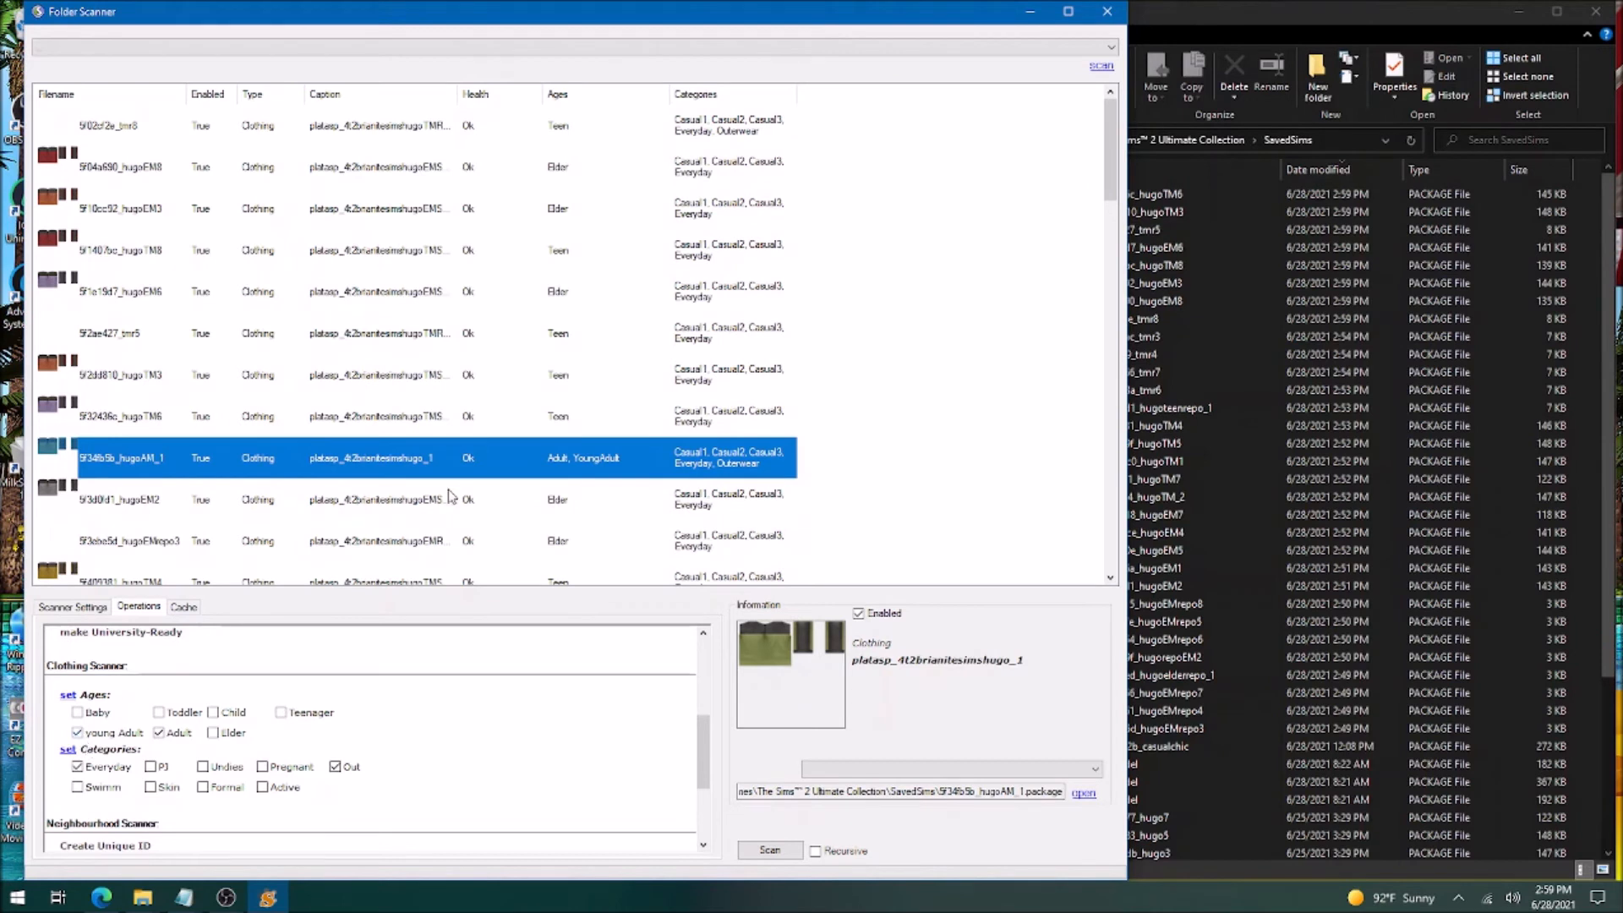
{"action": "scroll", "coordinate": [835, 479], "scroll_direction": "down", "scroll_amount": 1}
{"action": "scroll", "coordinate": [834, 479], "scroll_direction": "down", "scroll_amount": 1}
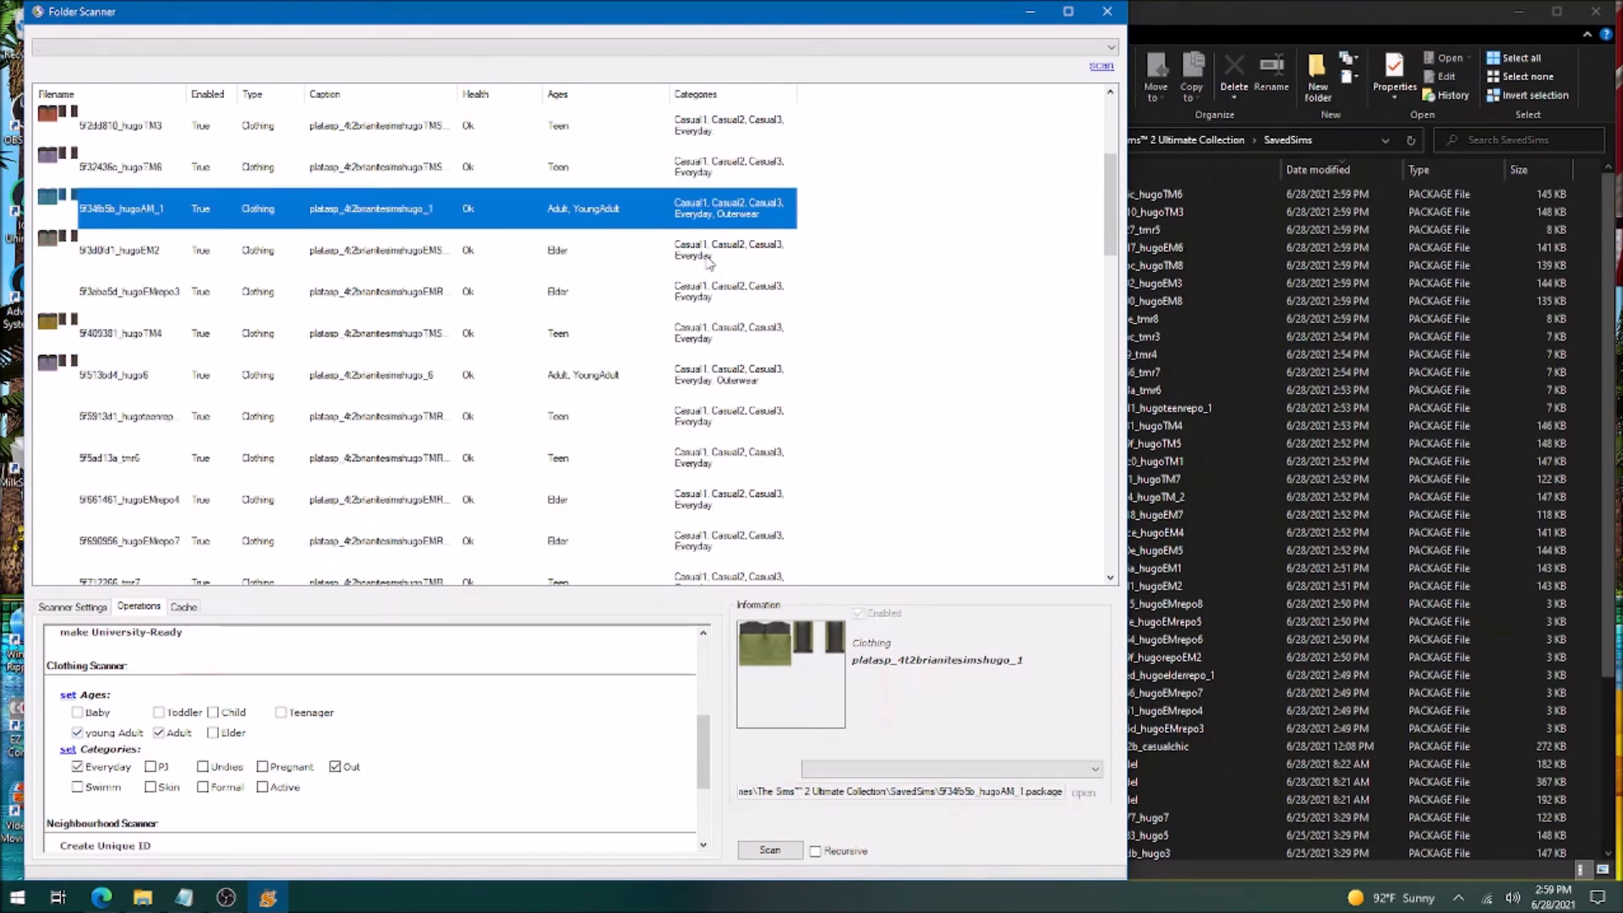
{"action": "left_click", "coordinate": [708, 263]}
{"action": "left_click", "coordinate": [340, 768]}
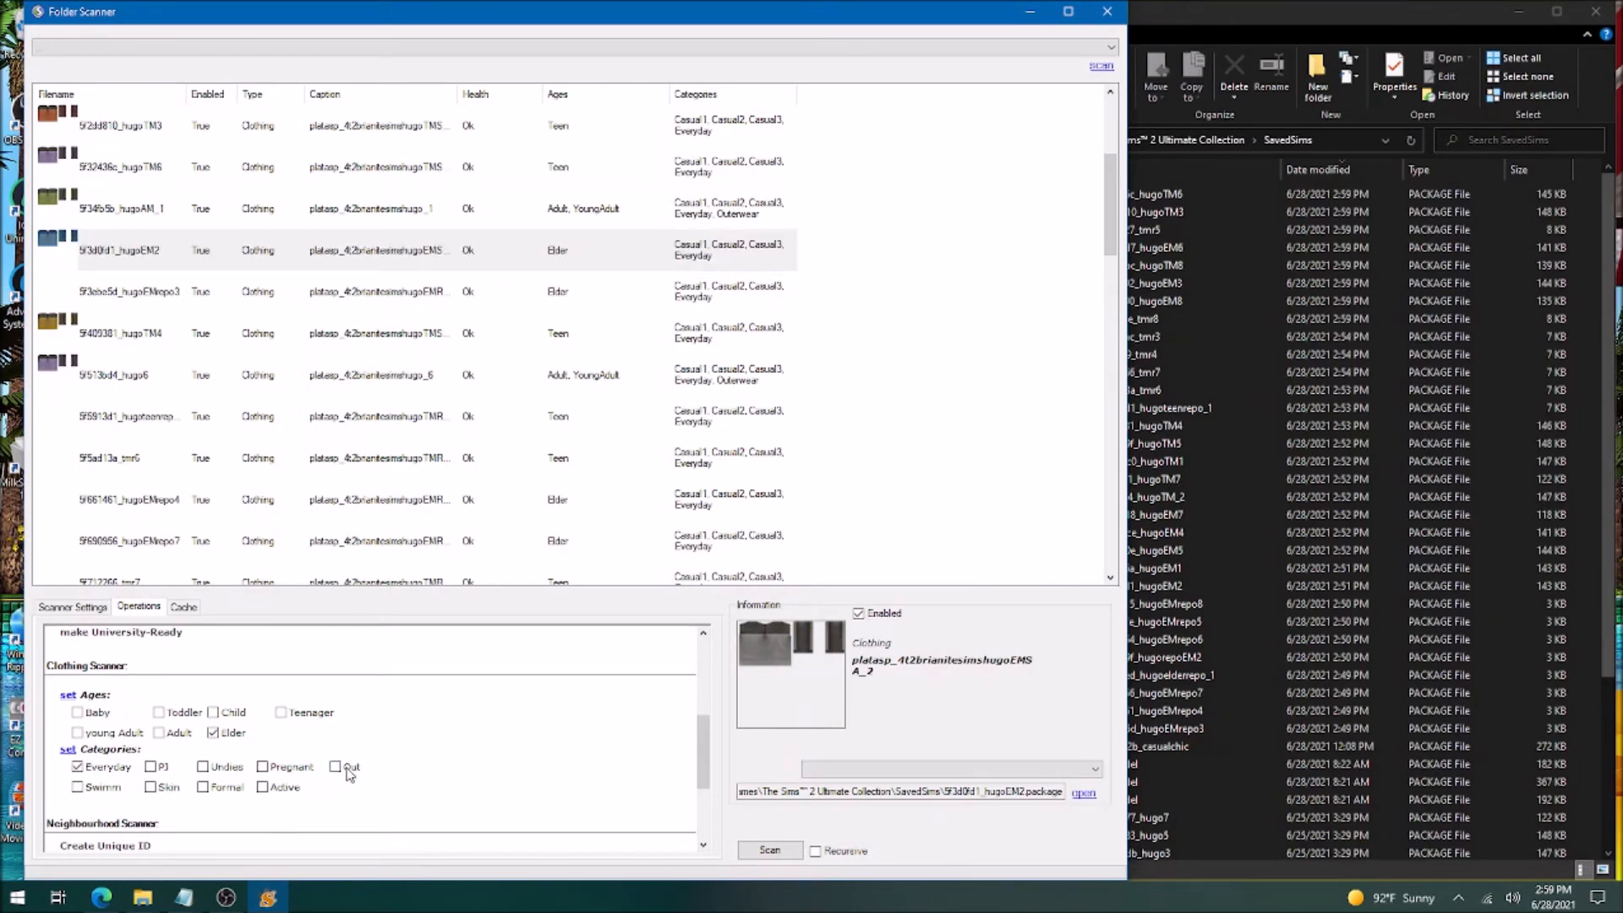
{"action": "left_click", "coordinate": [68, 749]}
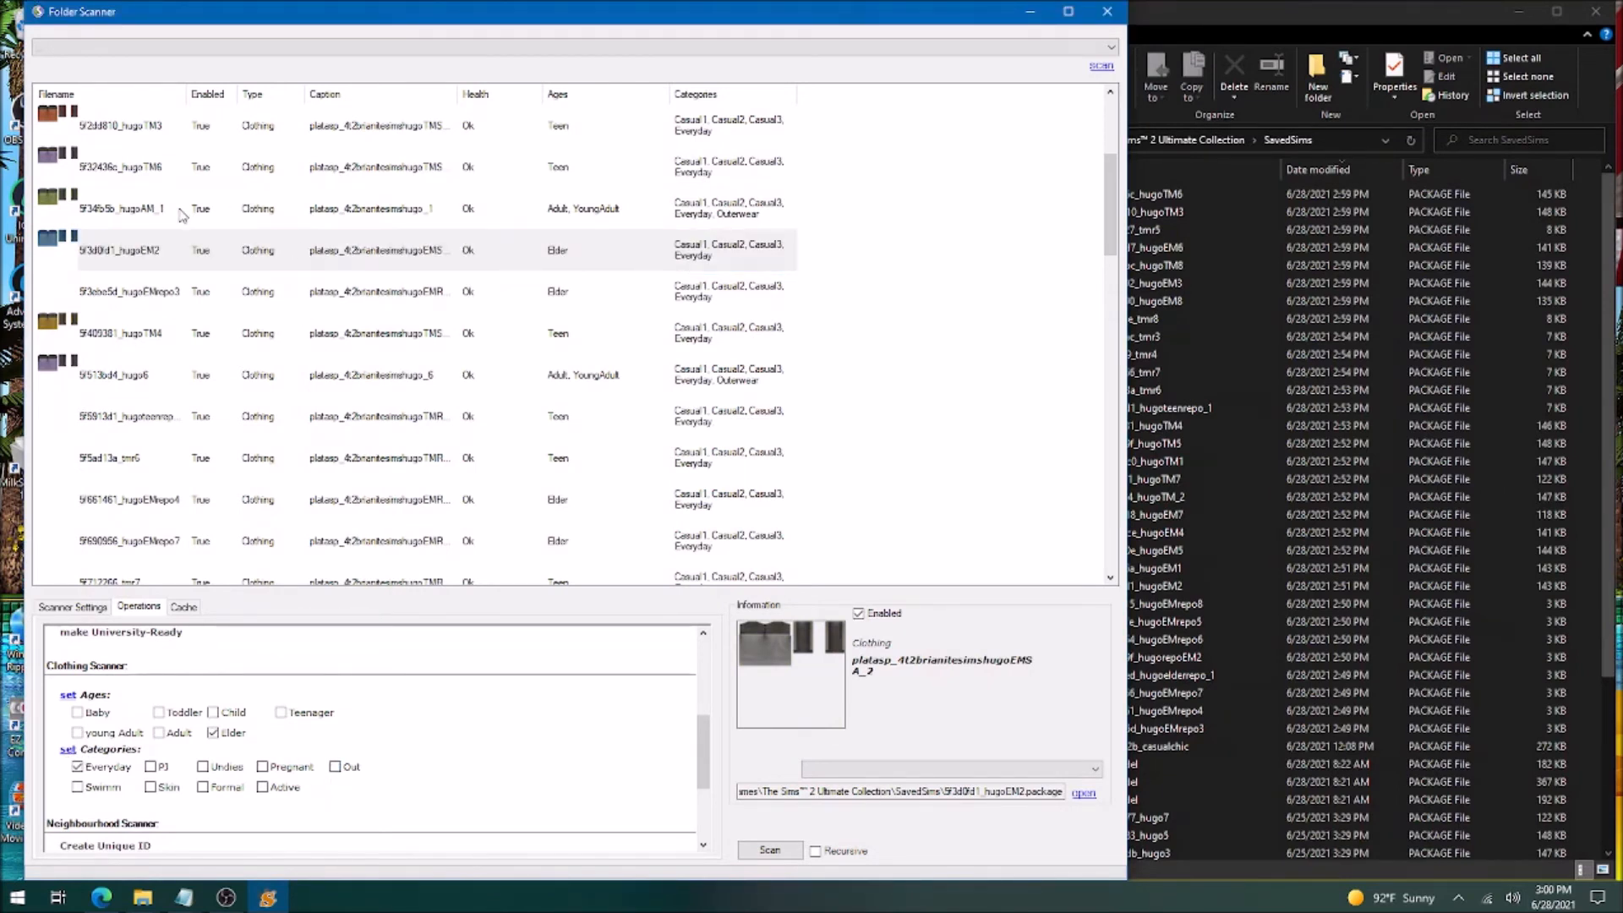
{"action": "left_click", "coordinate": [523, 292]}
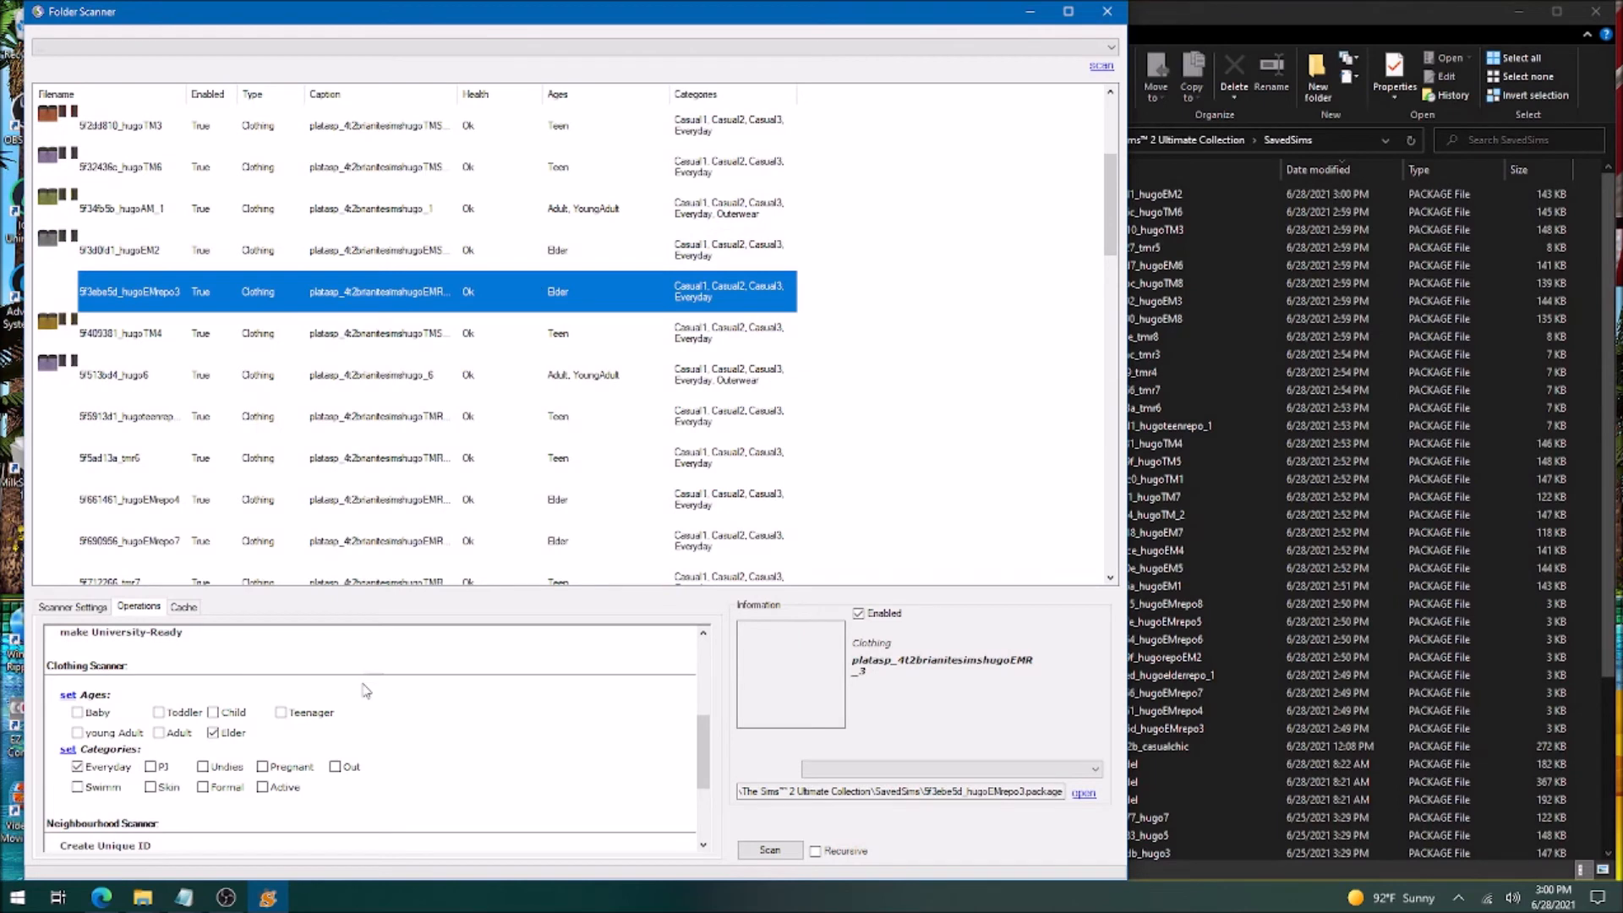
{"action": "left_click", "coordinate": [335, 768]}
{"action": "left_click", "coordinate": [67, 750]}
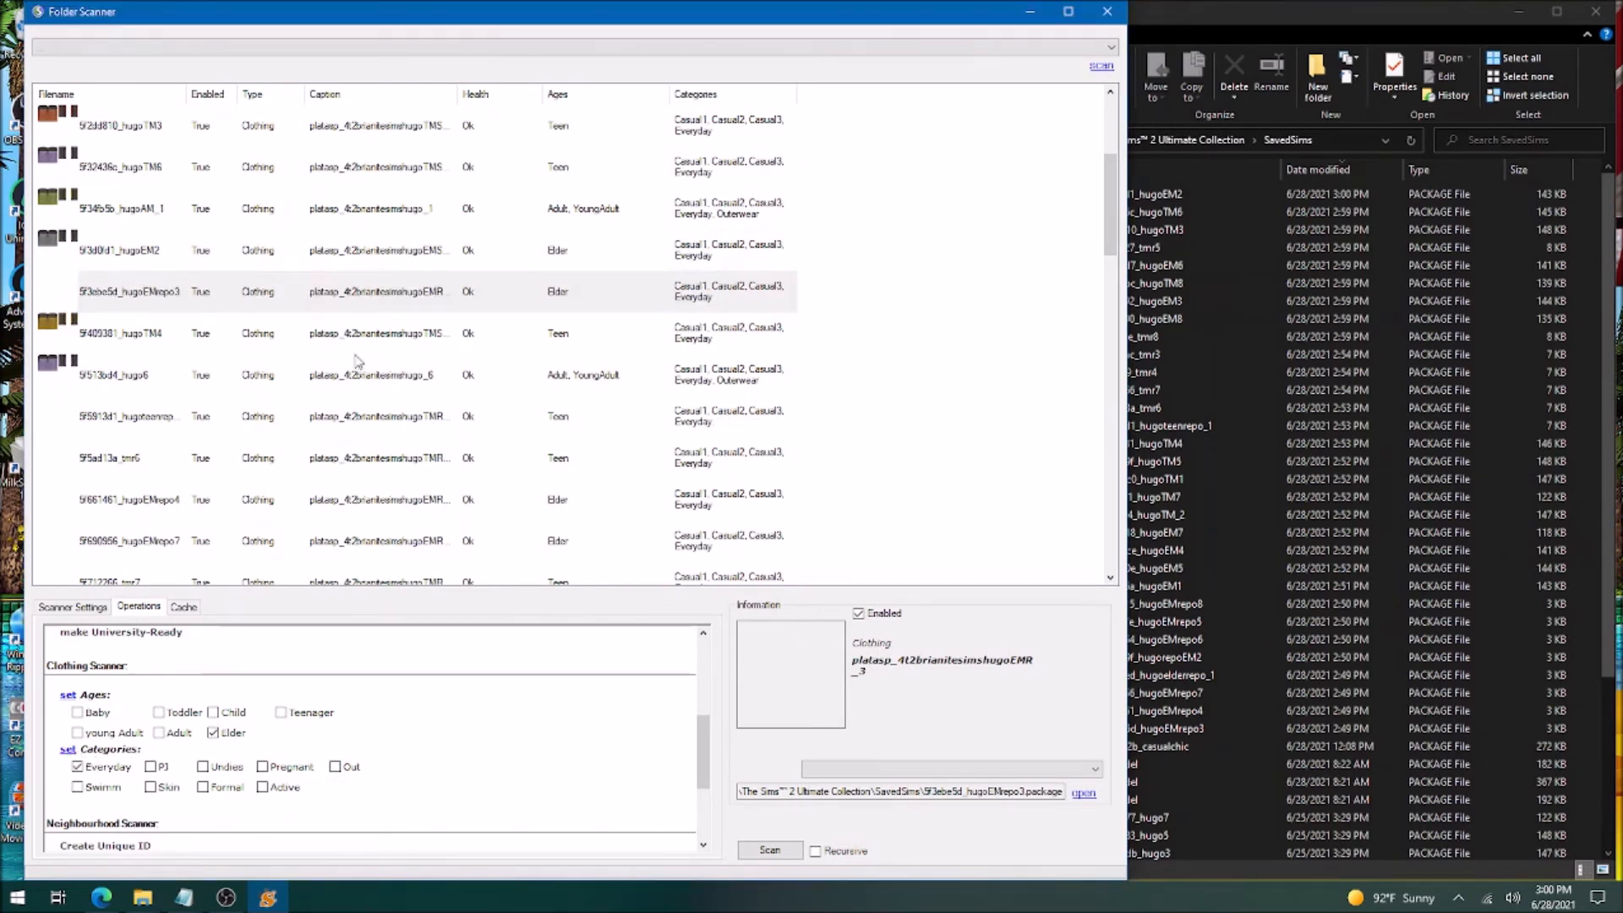
Apply the Out category to the teen packages 5f409381_hugoTM4 and 5f5913d1_hugoteenrepo_1, skipping the adult 5f513bd4_hugo6.
{"action": "left_click", "coordinate": [361, 342]}
{"action": "left_click", "coordinate": [336, 769]}
{"action": "left_click", "coordinate": [68, 749]}
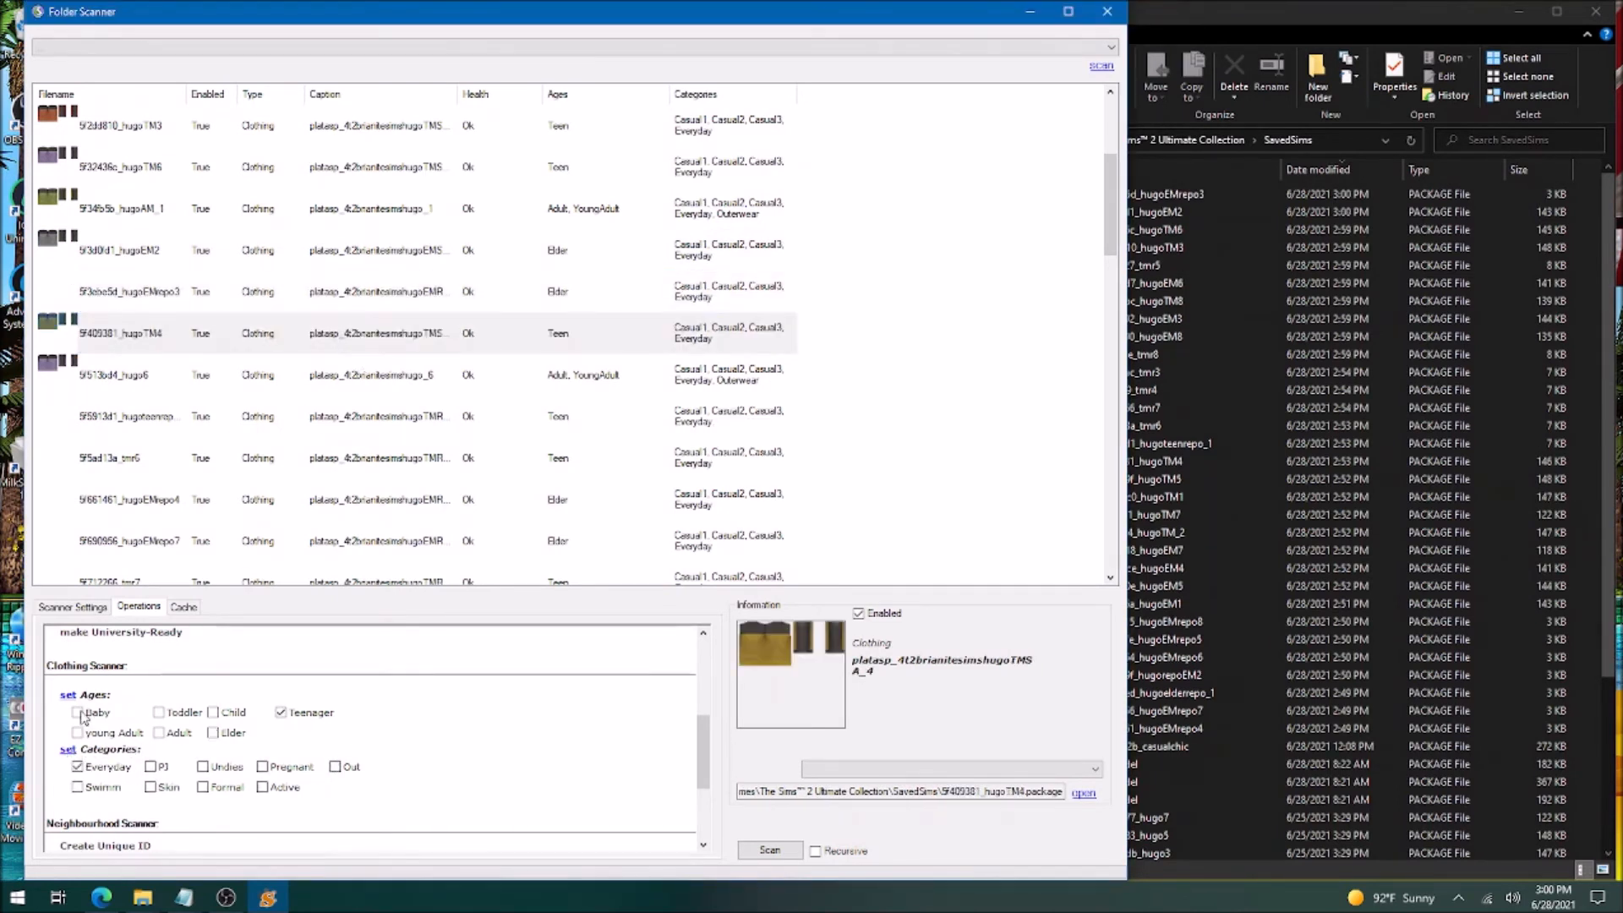
{"action": "left_click", "coordinate": [257, 385]}
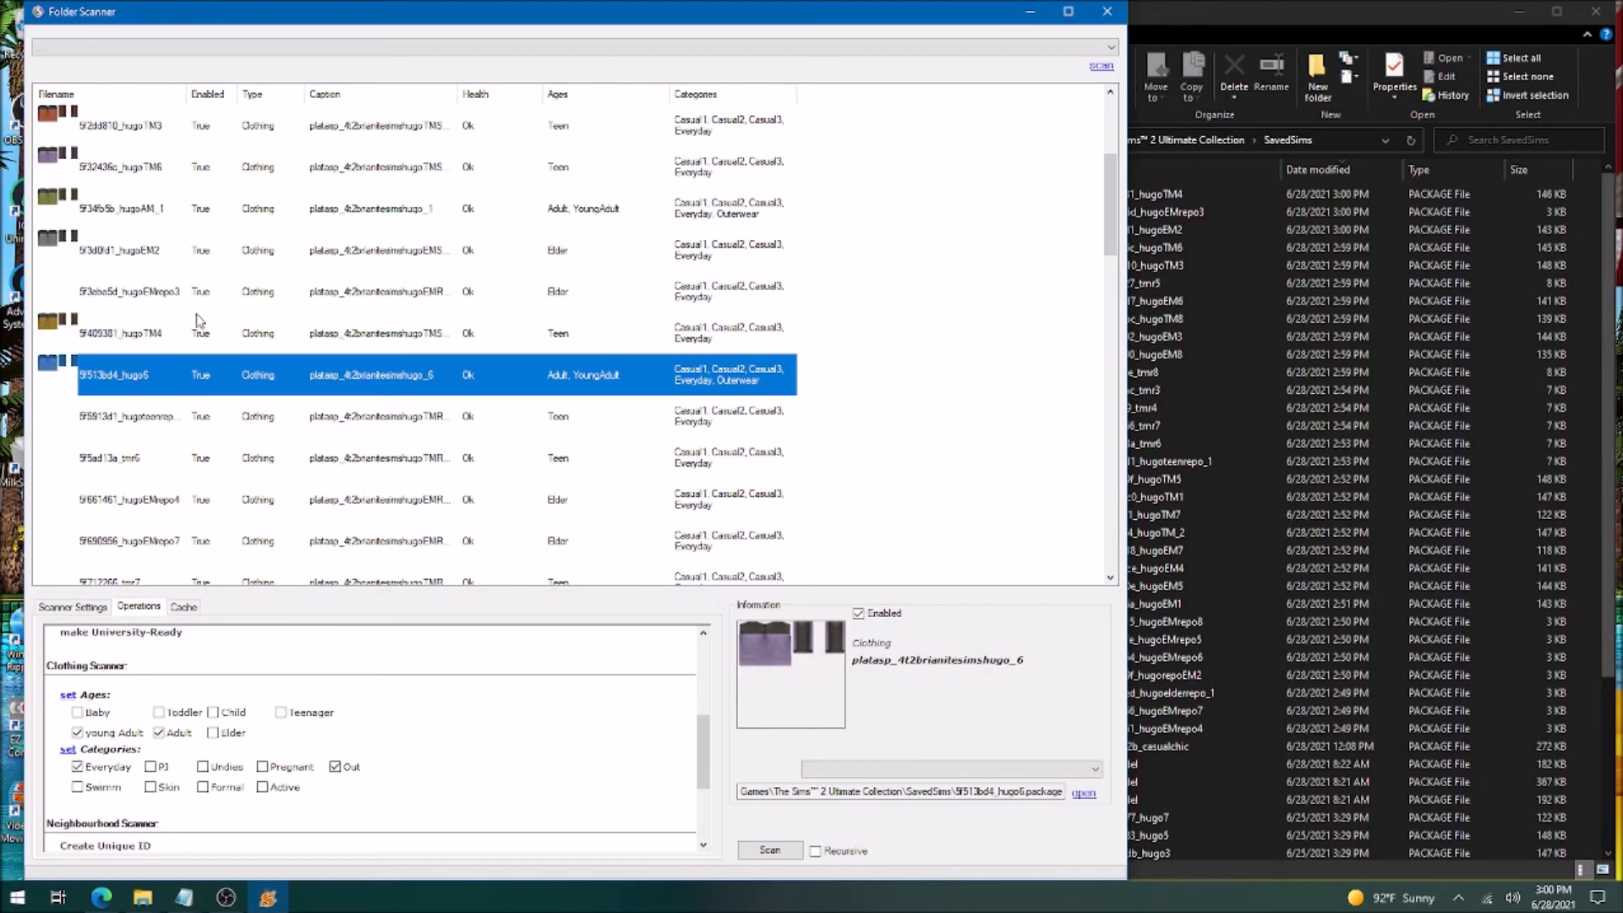
{"action": "left_click", "coordinate": [192, 415]}
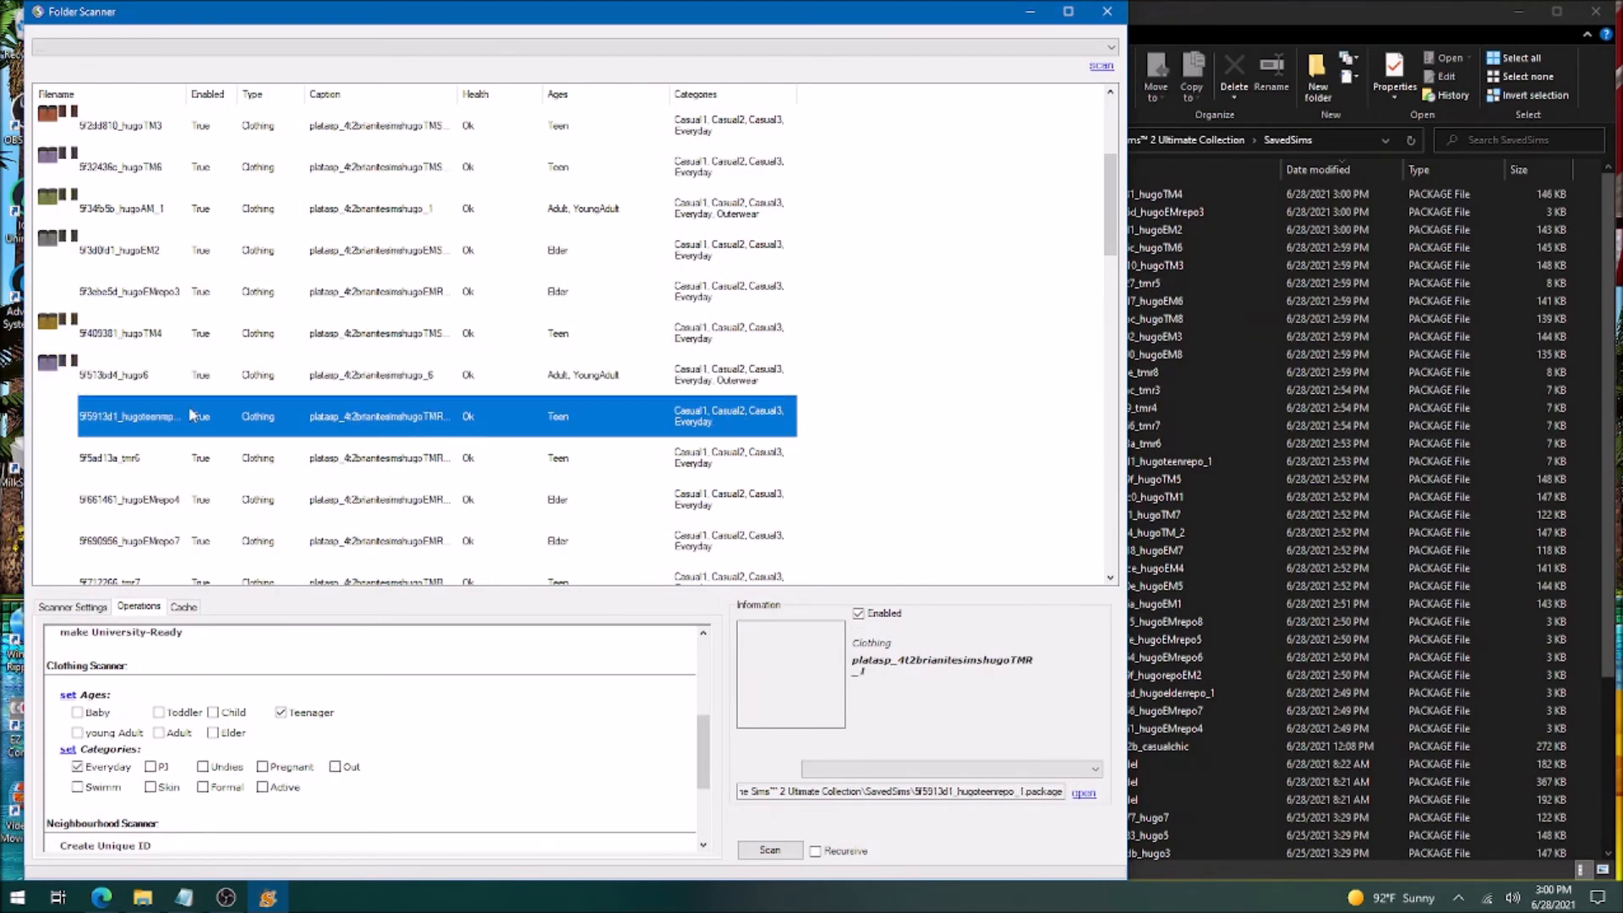
{"action": "left_click", "coordinate": [347, 771]}
{"action": "left_click", "coordinate": [68, 749]}
Add the Out category to 5f5ad13a_tmr6 and 5f661461_hugoEMrepo4, applying the categories for each.
{"action": "left_click", "coordinate": [226, 465]}
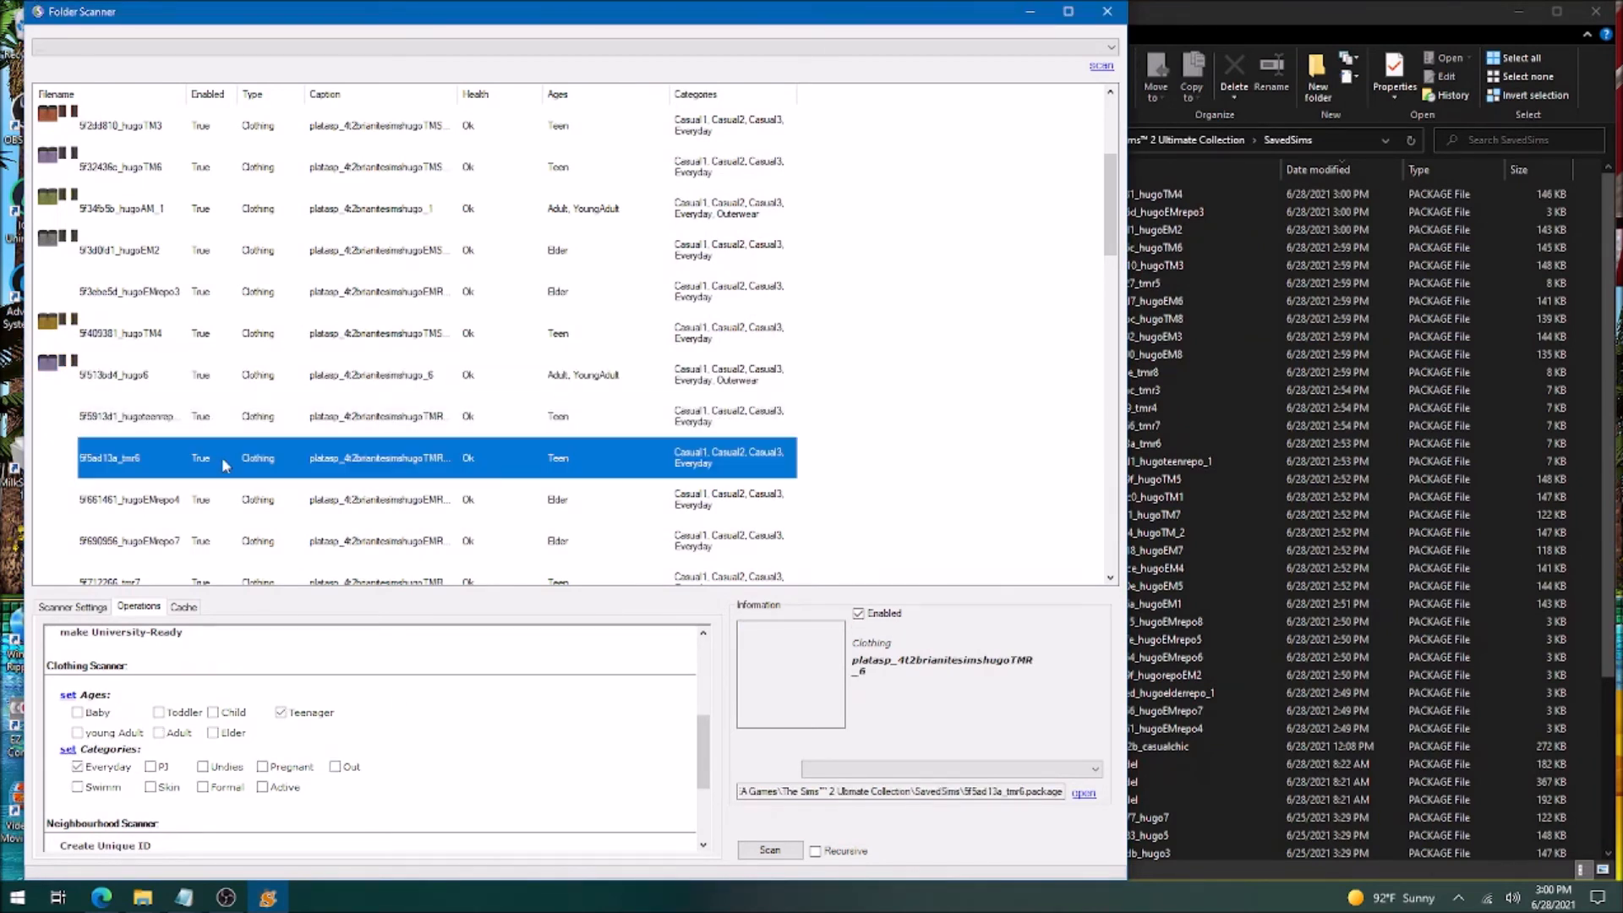
{"action": "left_click", "coordinate": [336, 768]}
{"action": "left_click", "coordinate": [69, 750]}
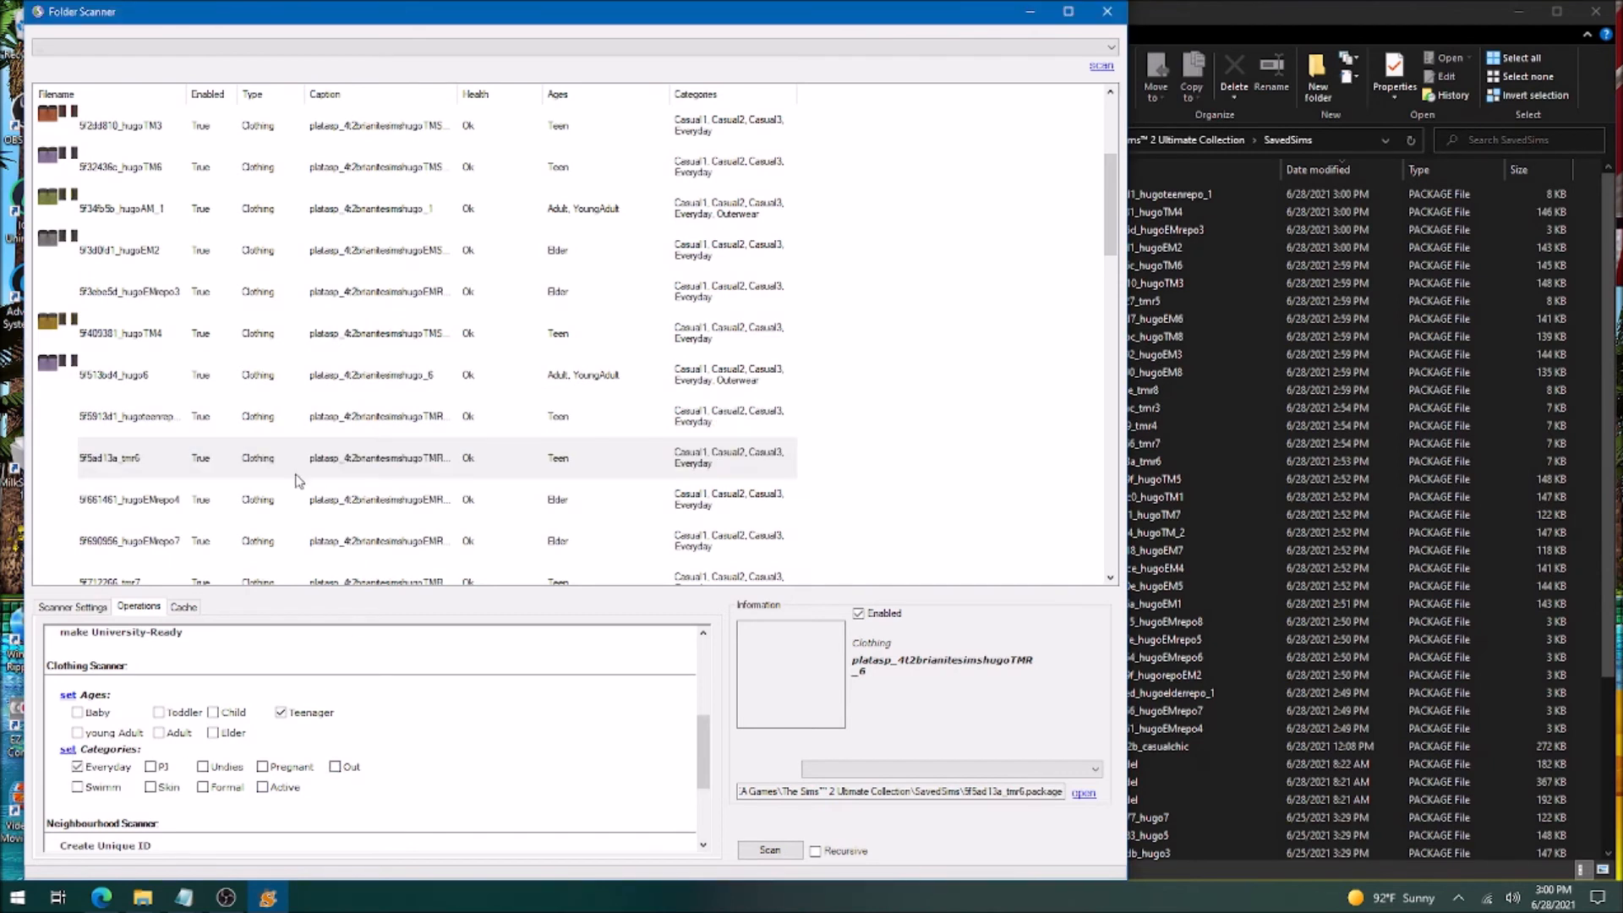
{"action": "left_click", "coordinate": [273, 499]}
{"action": "left_click", "coordinate": [336, 770]}
{"action": "left_click", "coordinate": [69, 751]}
Apply the Out category to 5f690956_hugoEMrepo7 and 5f712266_tmr7, then check the categories of the adult 5f76e343_hugo8.
{"action": "left_click", "coordinate": [211, 545]}
{"action": "left_click", "coordinate": [336, 769]}
{"action": "left_click", "coordinate": [69, 750]}
{"action": "left_click", "coordinate": [382, 583]}
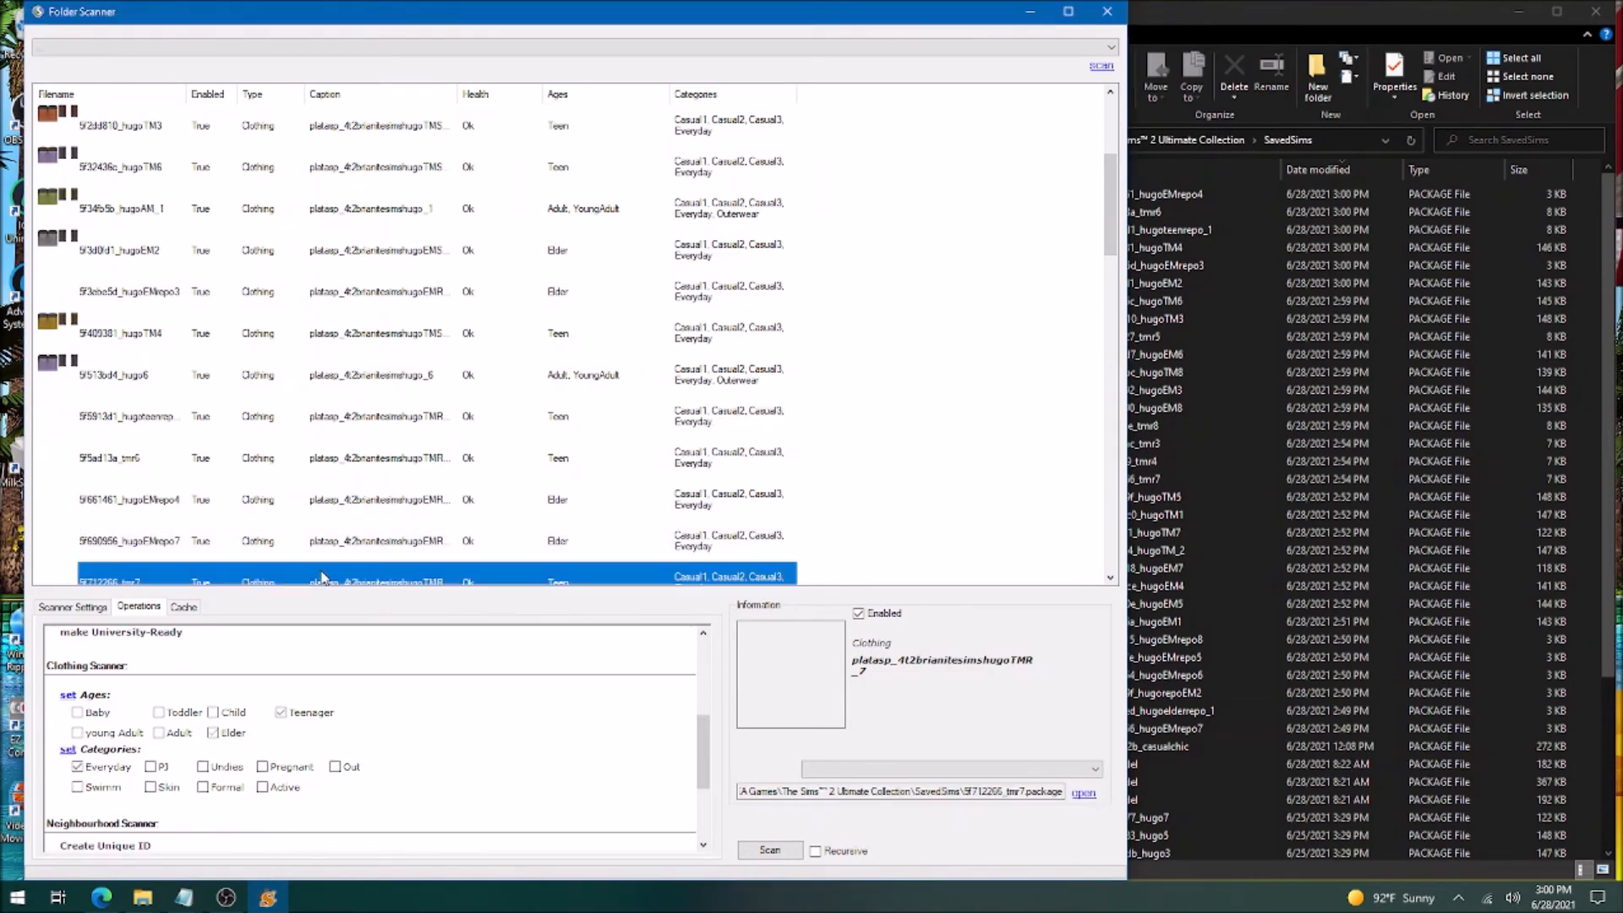
{"action": "left_click", "coordinate": [336, 769]}
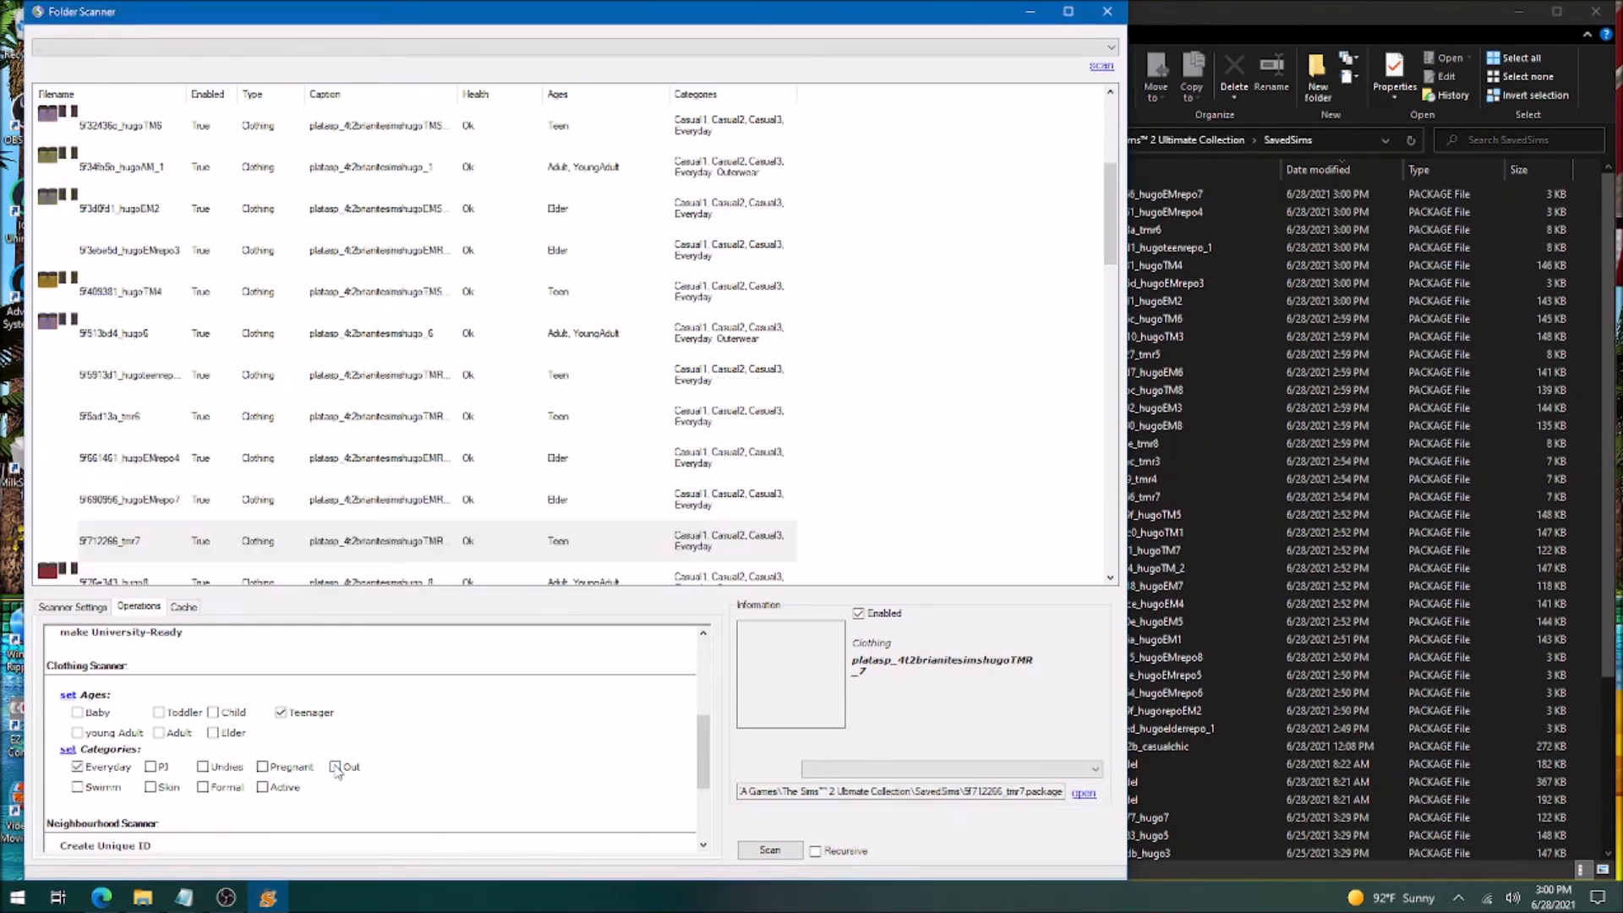
{"action": "left_click", "coordinate": [609, 580]}
{"action": "scroll", "coordinate": [626, 532], "scroll_direction": "down", "scroll_amount": 1}
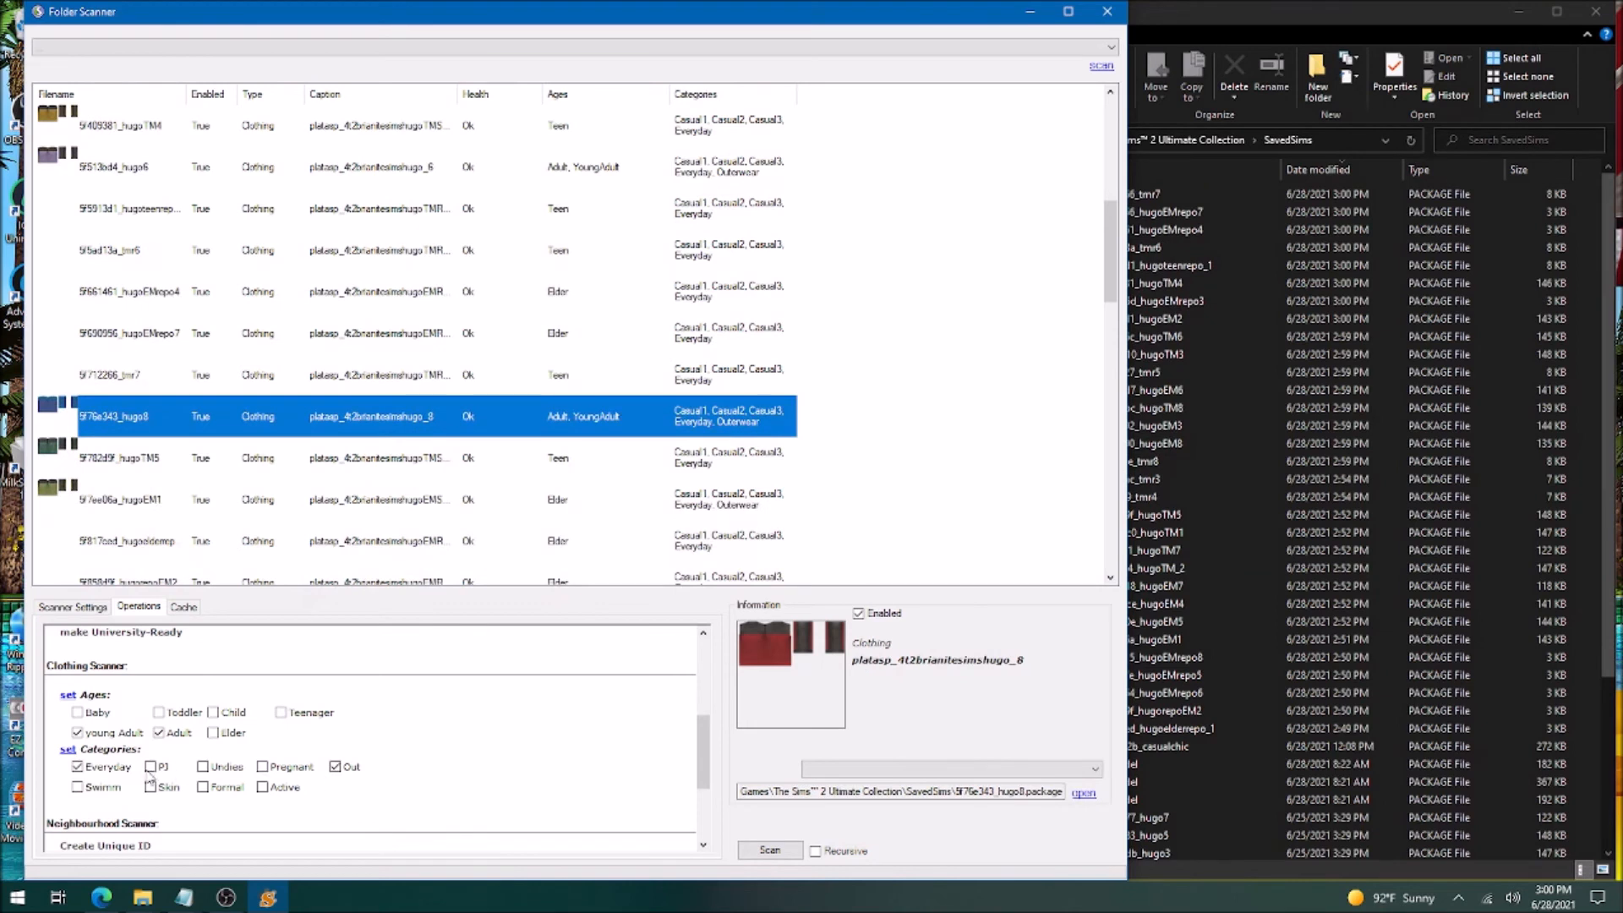
Apply the Out category to the teen 5f782d9f_hugoTM5 and the elder 5f817ced_hugoelderrepo_1, skipping 5f7ee06a_hugoEM1.
{"action": "left_click", "coordinate": [473, 460]}
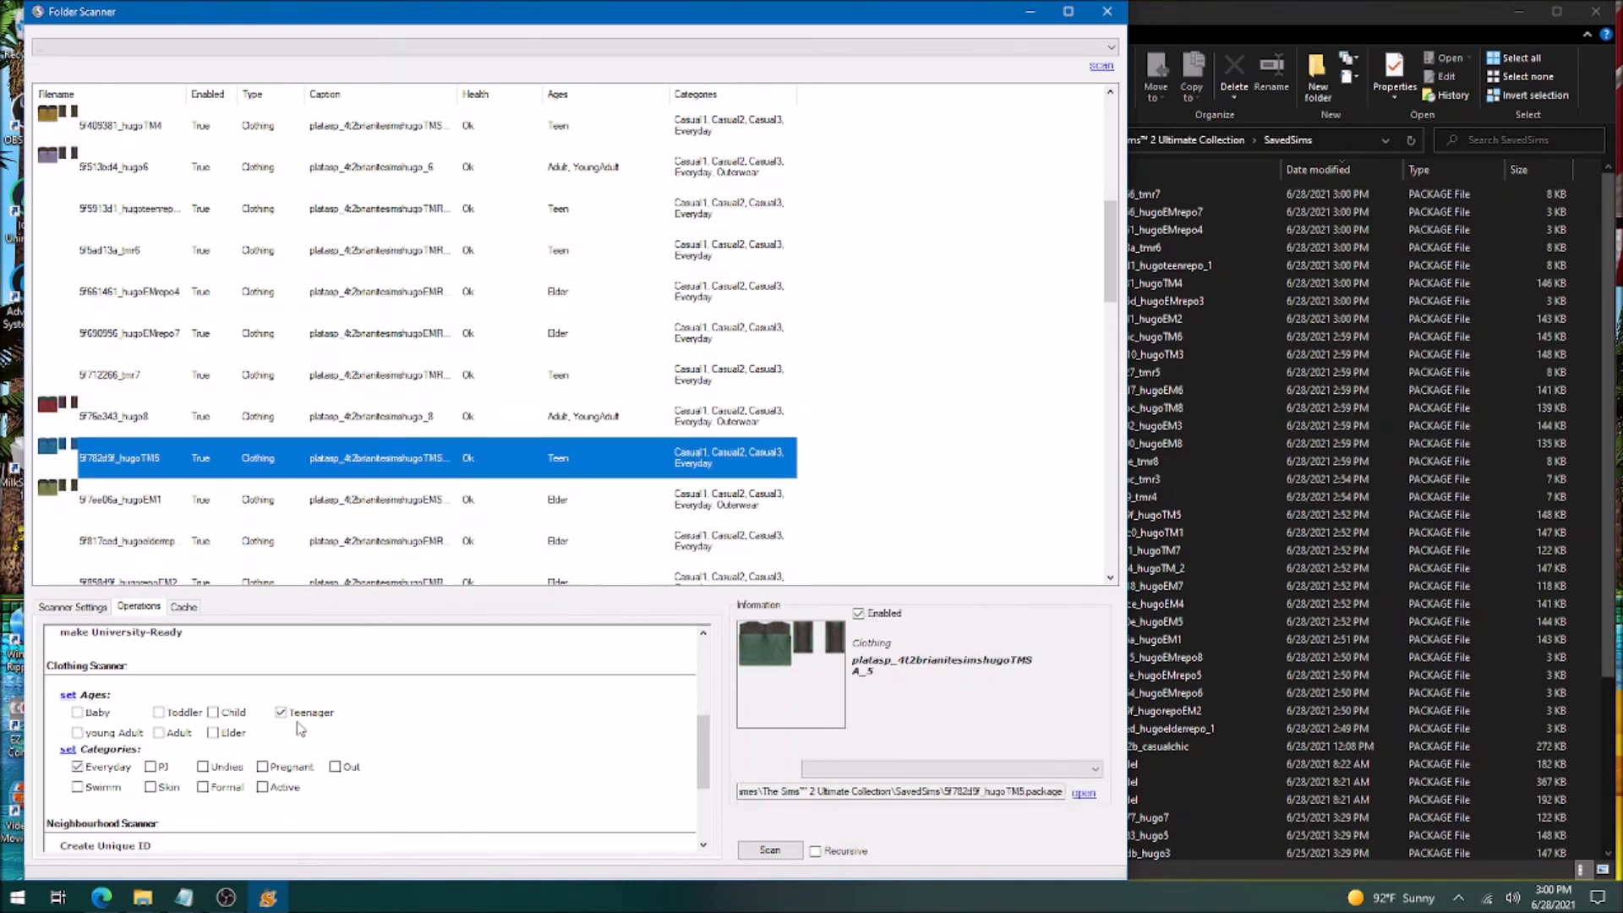
{"action": "left_click", "coordinate": [335, 768]}
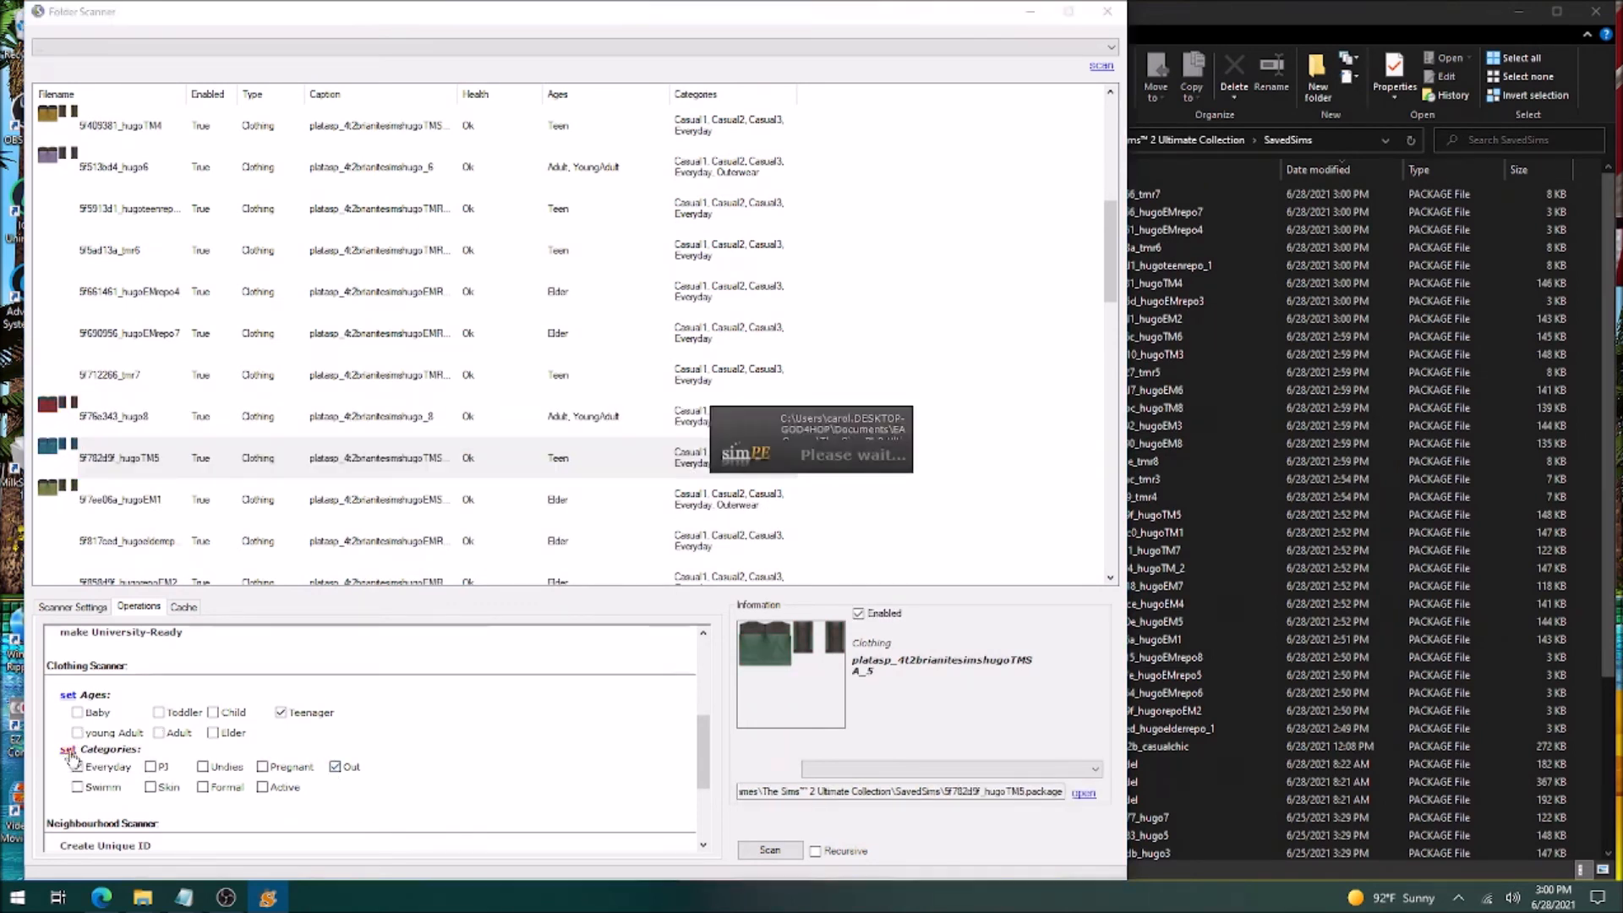
{"action": "left_click", "coordinate": [380, 498]}
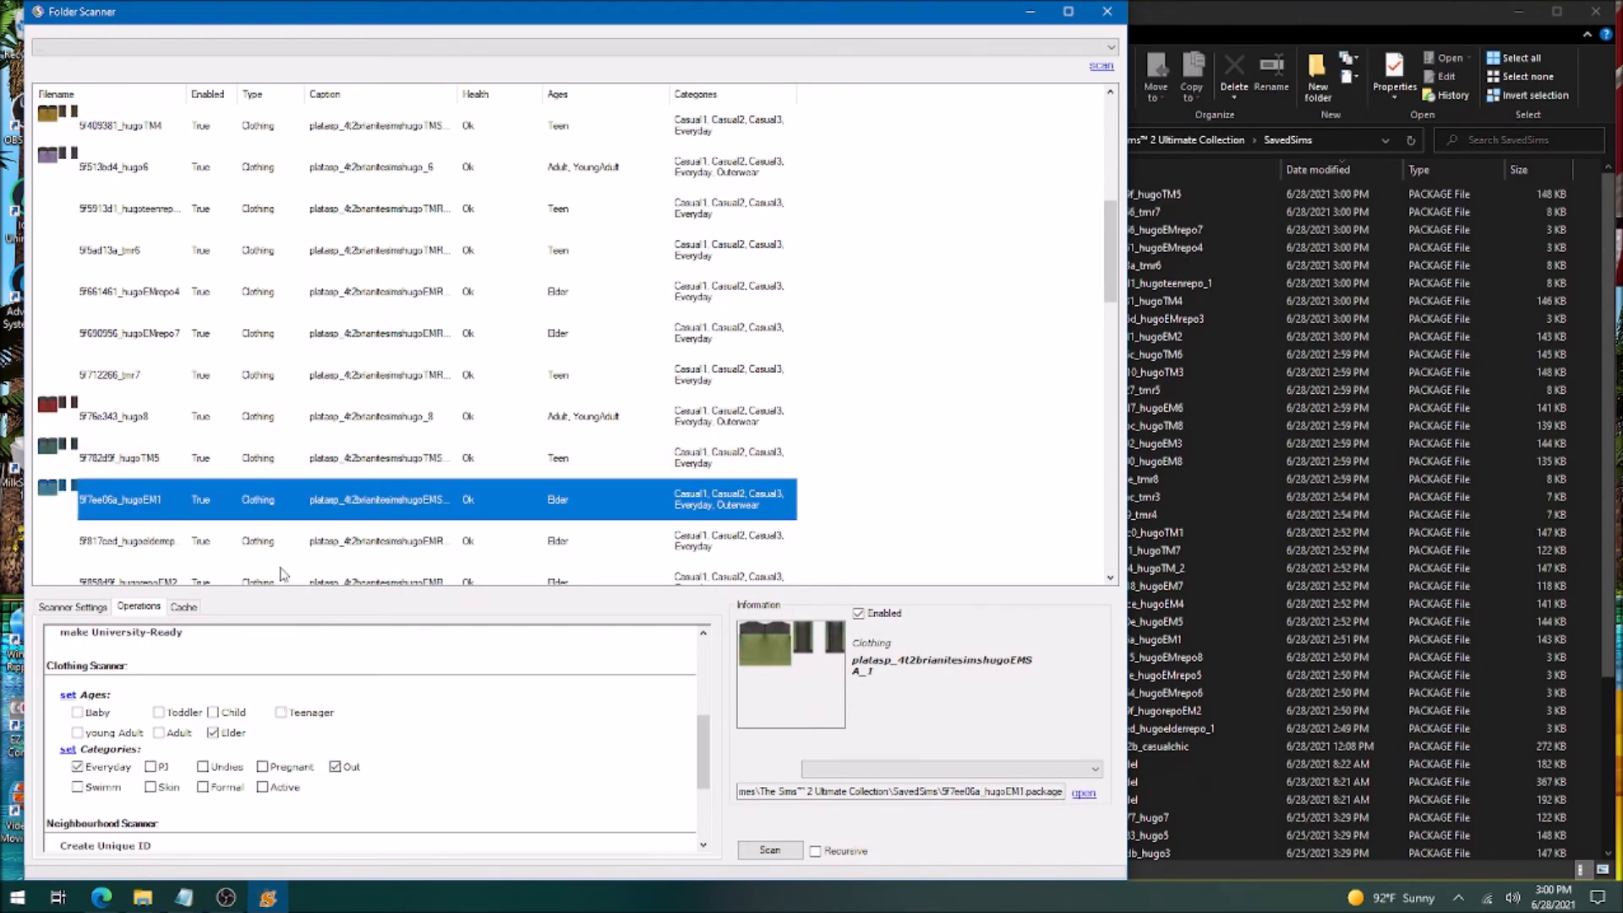
{"action": "left_click", "coordinate": [322, 544]}
{"action": "left_click", "coordinate": [336, 767]}
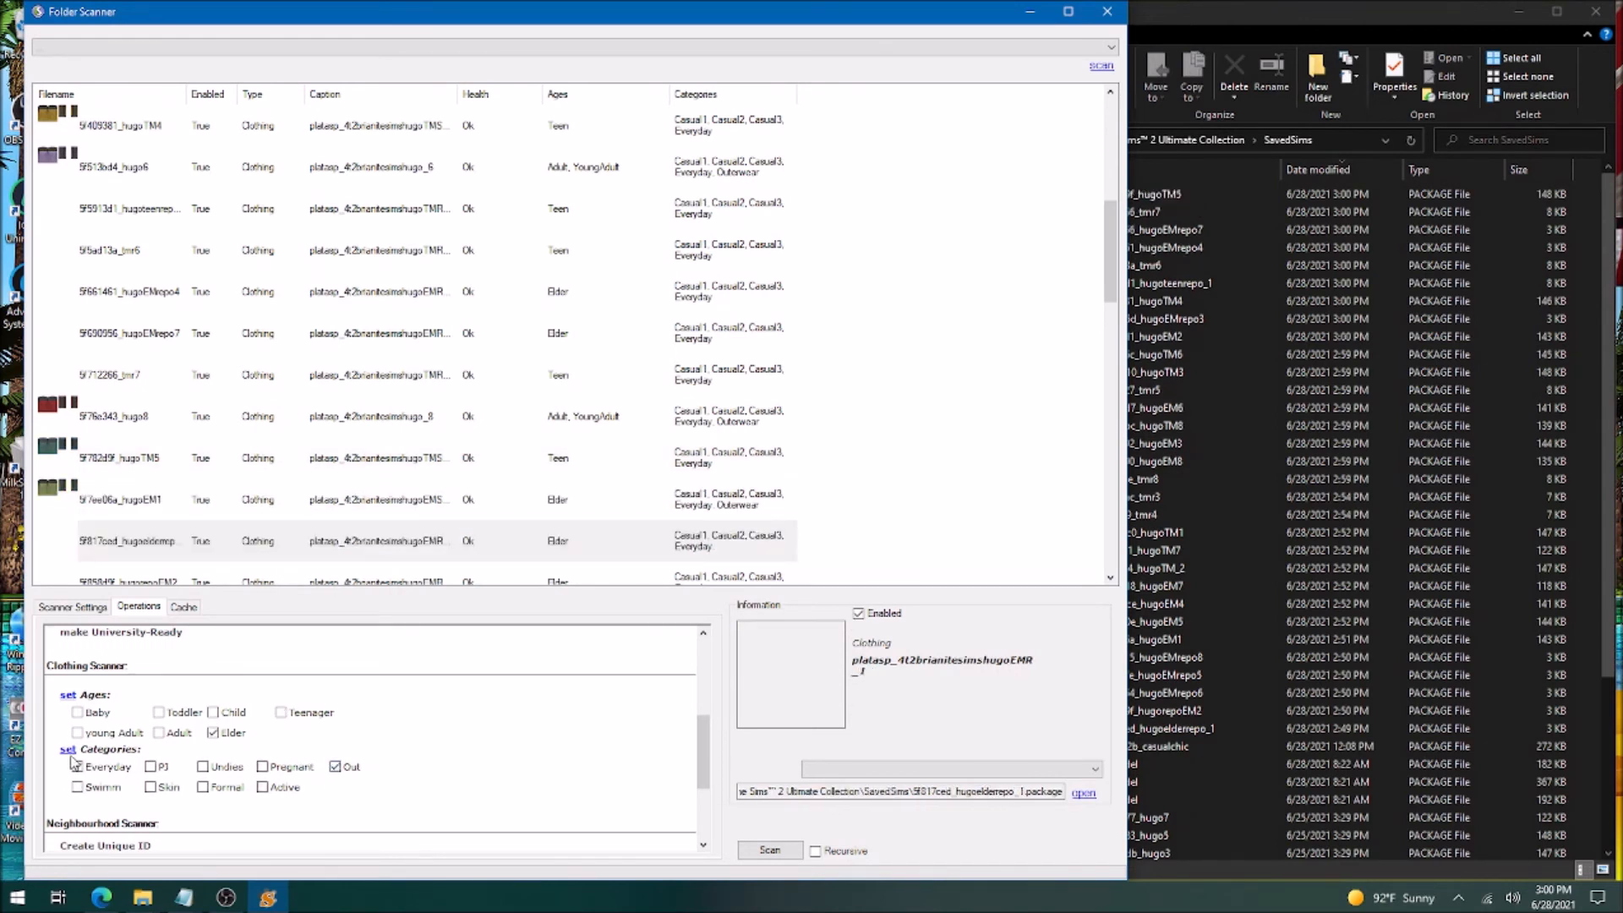
Apply the Out category to the elder 5f858d9f_hugorepoEM2 and check the categories of the adult 5f88db6d_hugo2.
{"action": "left_click", "coordinate": [369, 580]}
{"action": "left_click", "coordinate": [340, 766]}
{"action": "left_click", "coordinate": [397, 334]}
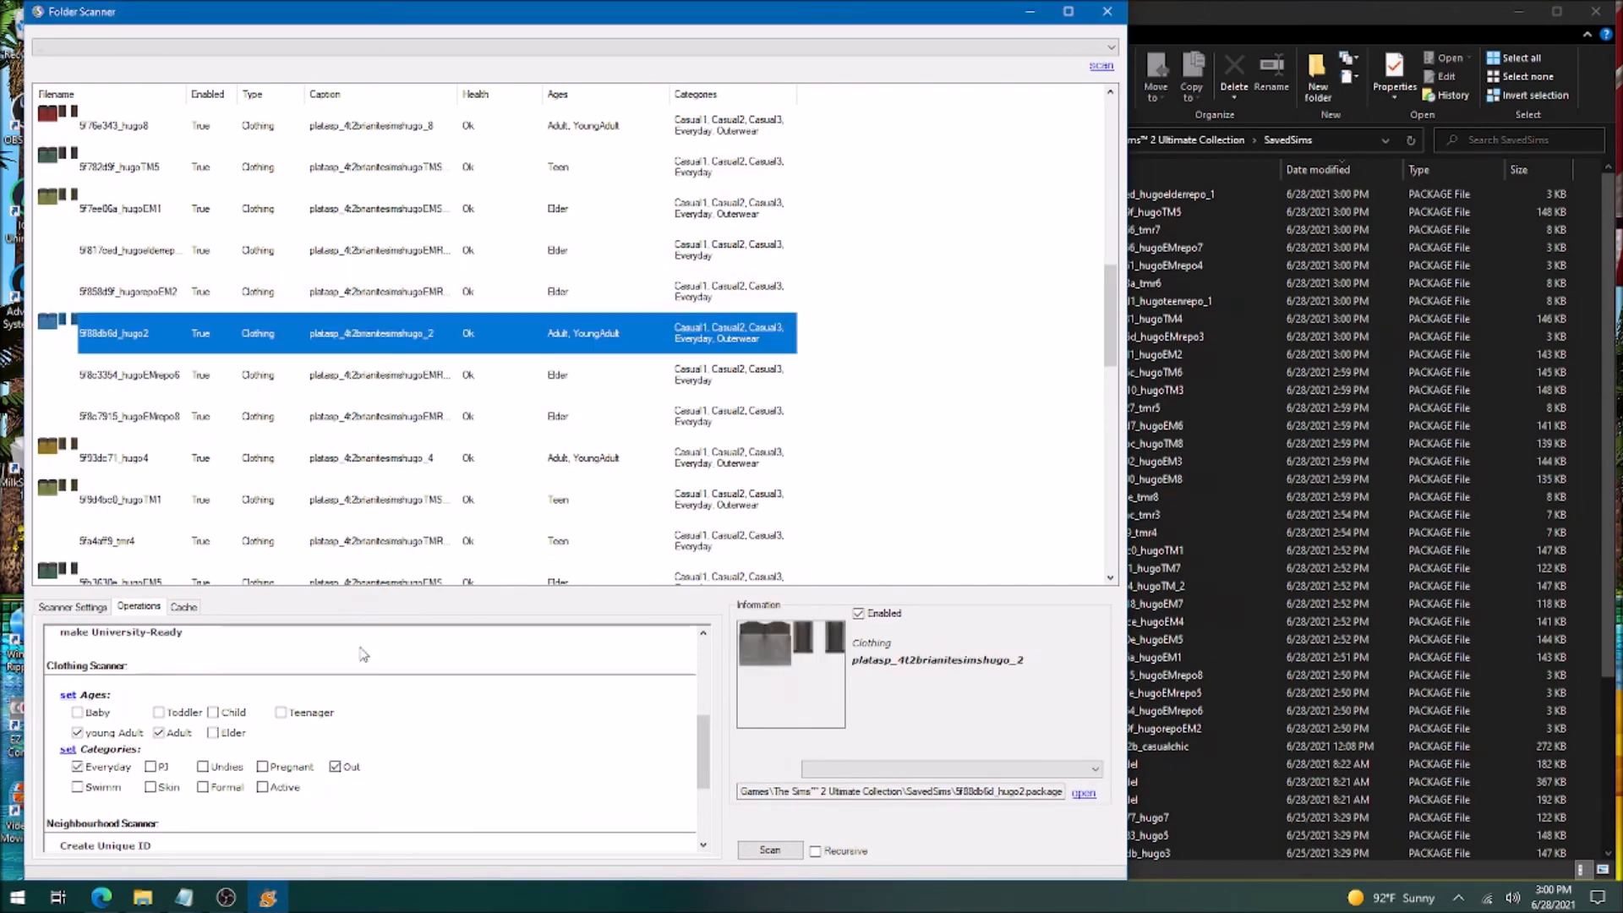
Apply the Out category to the elder packages 5f8c3354_hugoEMrepo6 and 5f8c7915_hugoEMrepo8, skipping the adult 5f93dc71_hugo4.
{"action": "left_click", "coordinate": [325, 372]}
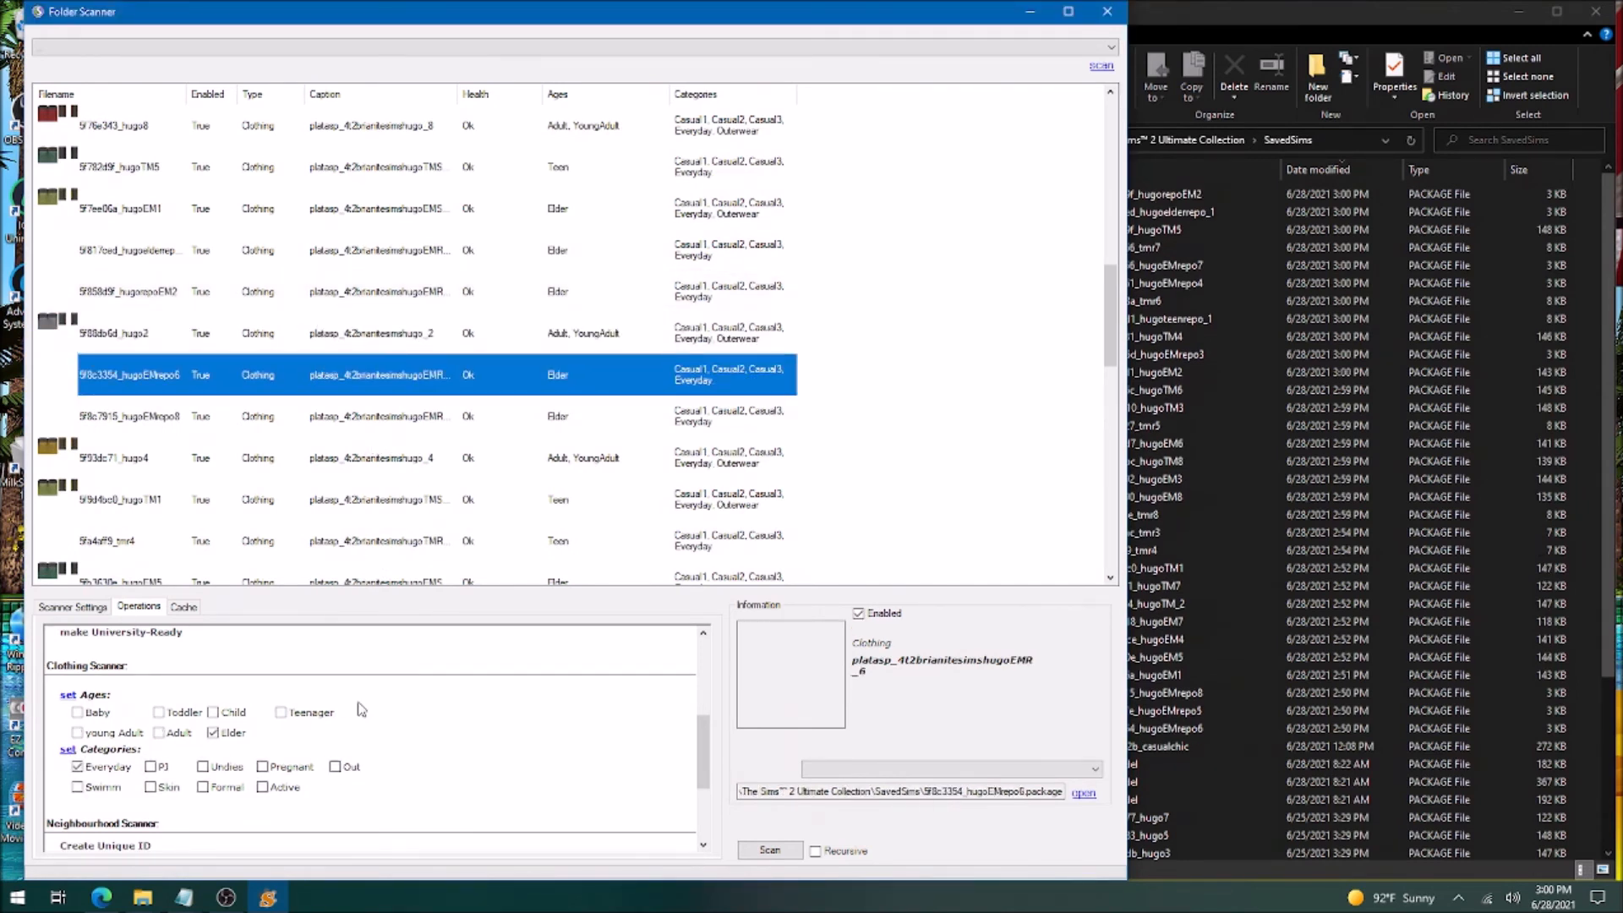
{"action": "left_click", "coordinate": [334, 767]}
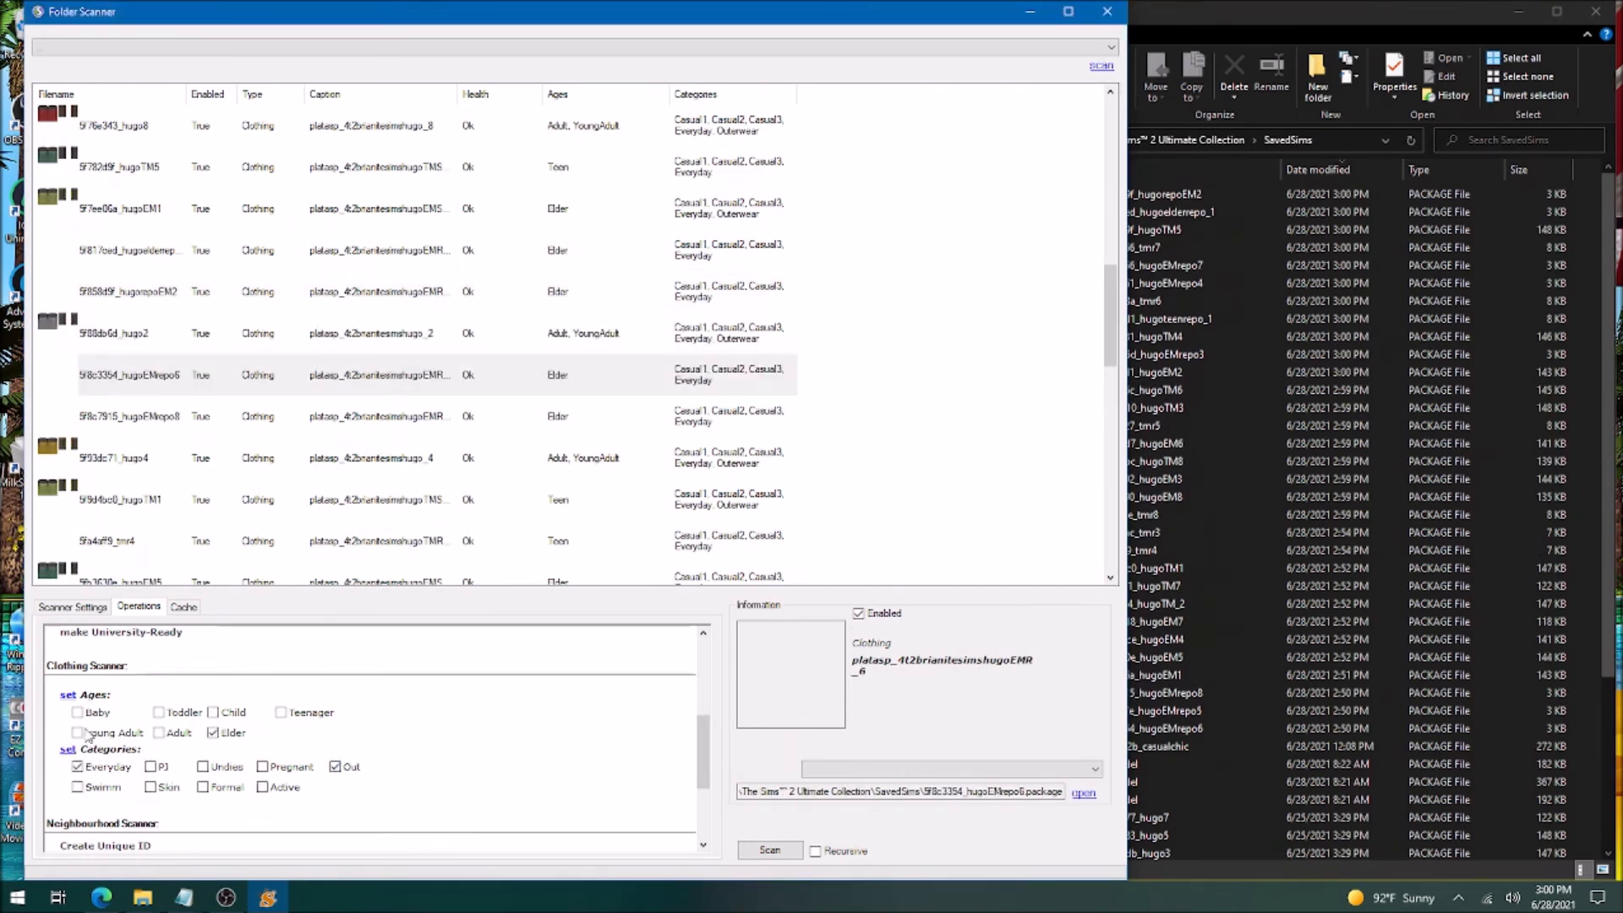
{"action": "left_click", "coordinate": [297, 422]}
{"action": "left_click", "coordinate": [334, 767]}
{"action": "left_click", "coordinate": [68, 749]}
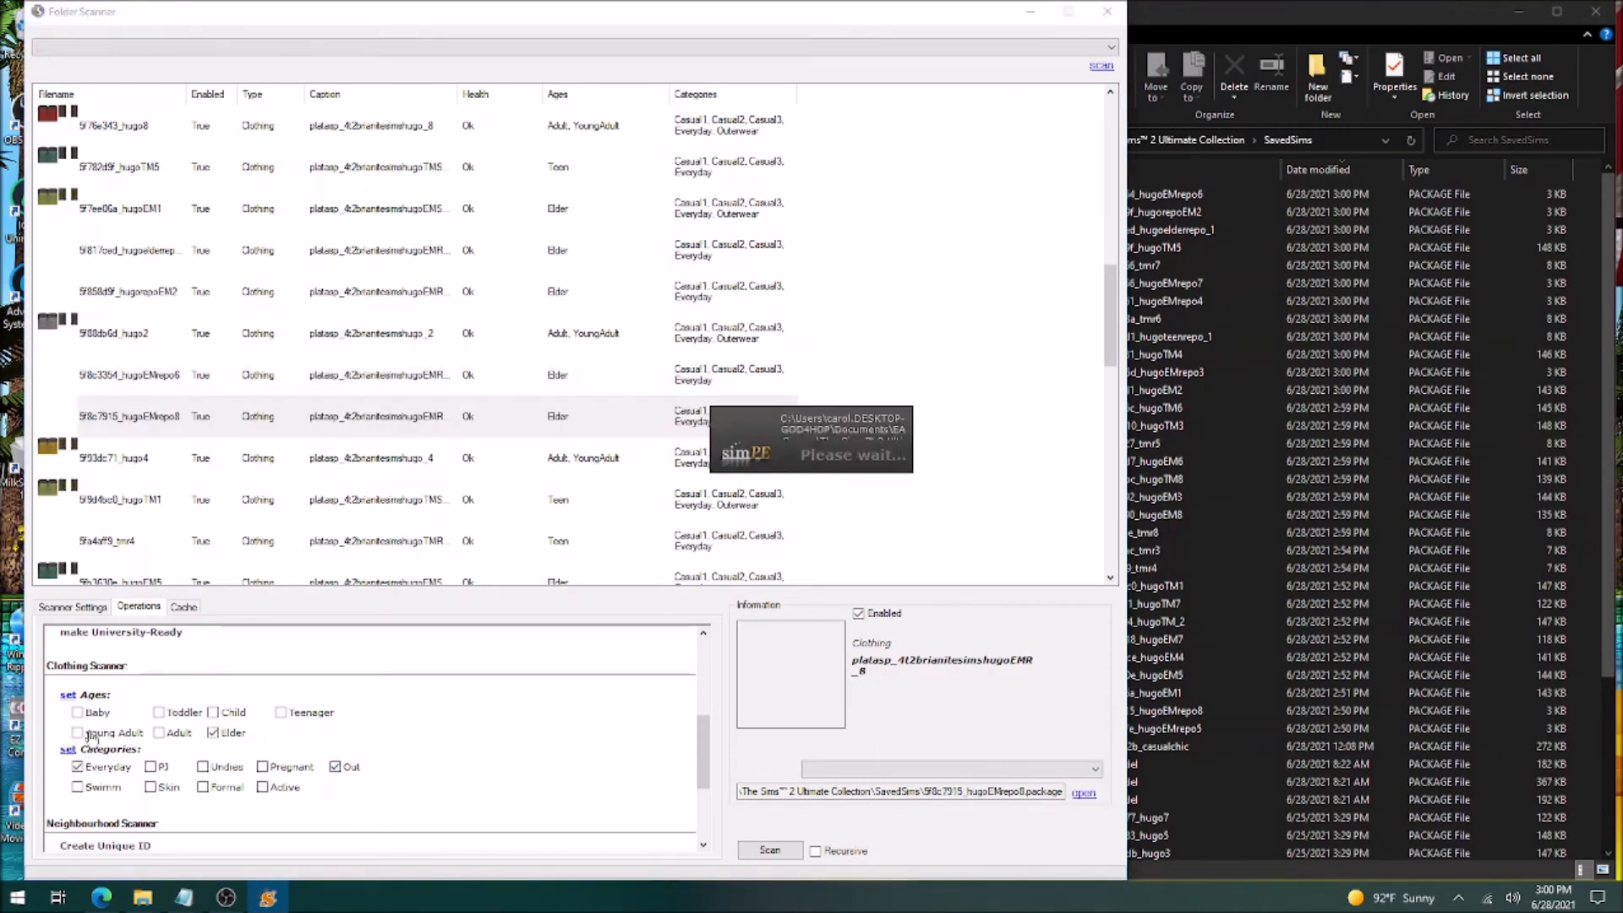
{"action": "left_click", "coordinate": [233, 461]}
Apply the Out category to the teen 5fa4aff9_tmr4 and the elder 5fb3630e_hugoEM5.
{"action": "left_click", "coordinate": [301, 546]}
{"action": "scroll", "coordinate": [303, 549], "scroll_direction": "down", "scroll_amount": 3}
{"action": "left_click", "coordinate": [334, 766]}
{"action": "left_click", "coordinate": [68, 750]}
{"action": "left_click", "coordinate": [207, 213]}
{"action": "left_click", "coordinate": [335, 767]}
{"action": "left_click", "coordinate": [67, 750]}
Apply the Out category to the teen 5fc076ac_tmr3 and the elder 5fd03318_hugoEM7, skipping the adult 5fc8d383_hugo5.
{"action": "left_click", "coordinate": [203, 254]}
{"action": "left_click", "coordinate": [67, 749]}
{"action": "left_click", "coordinate": [195, 296]}
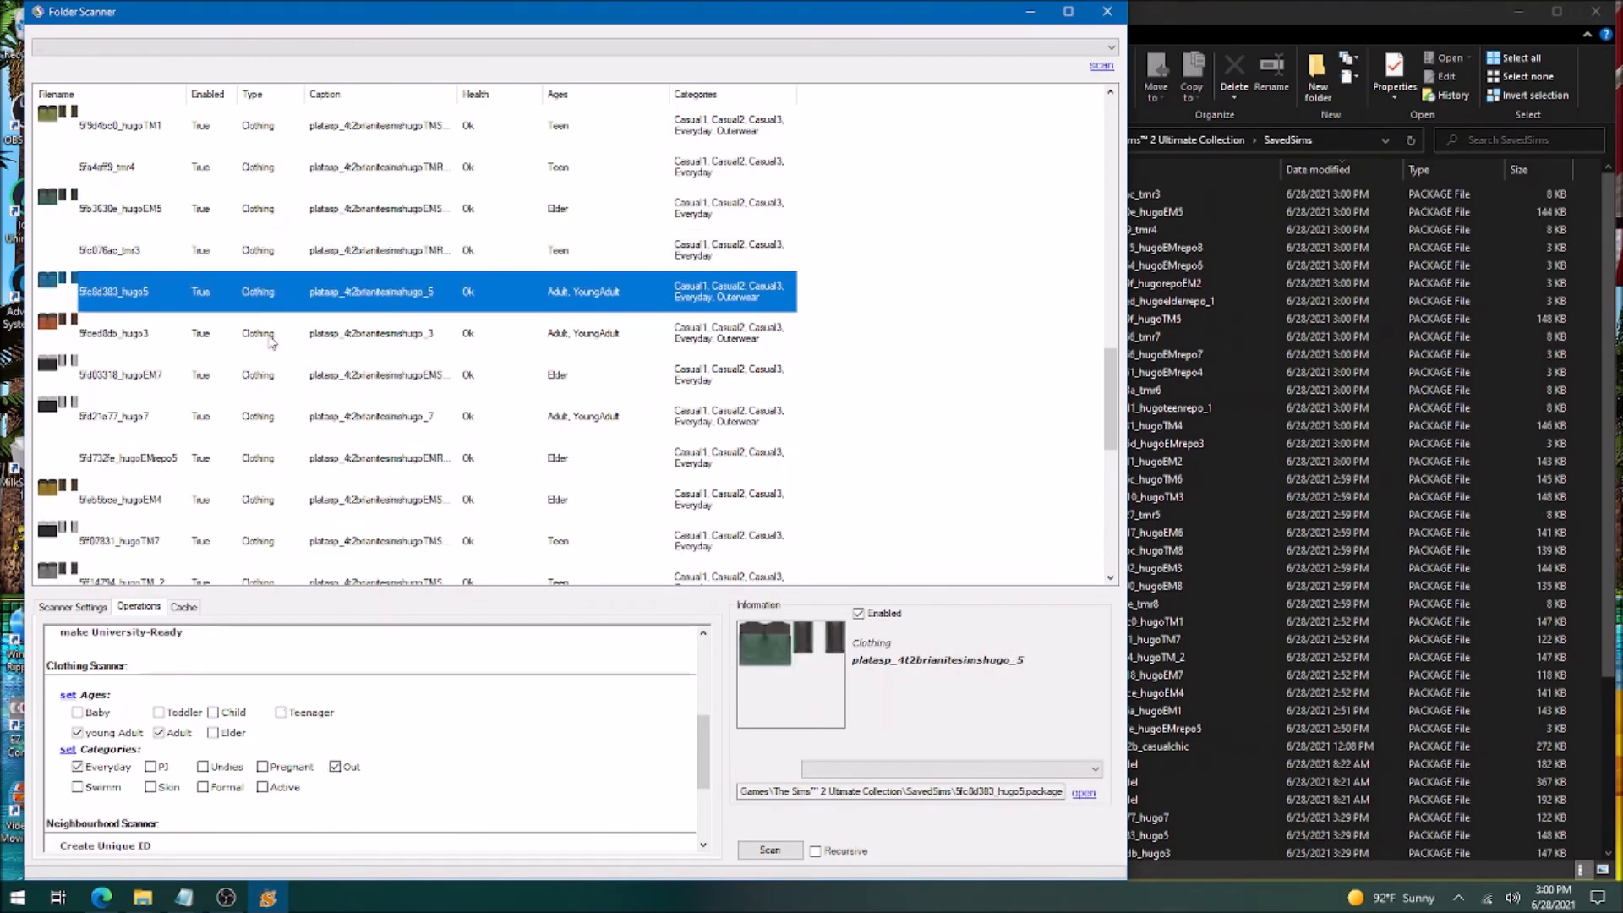
{"action": "left_click", "coordinate": [353, 385]}
{"action": "left_click", "coordinate": [334, 766]}
{"action": "left_click", "coordinate": [71, 751]}
Apply the Out category to the elder packages 5fd732fe_hugoEMrepo5 and 5feb5bce_hugoEM4.
{"action": "left_click", "coordinate": [448, 457]}
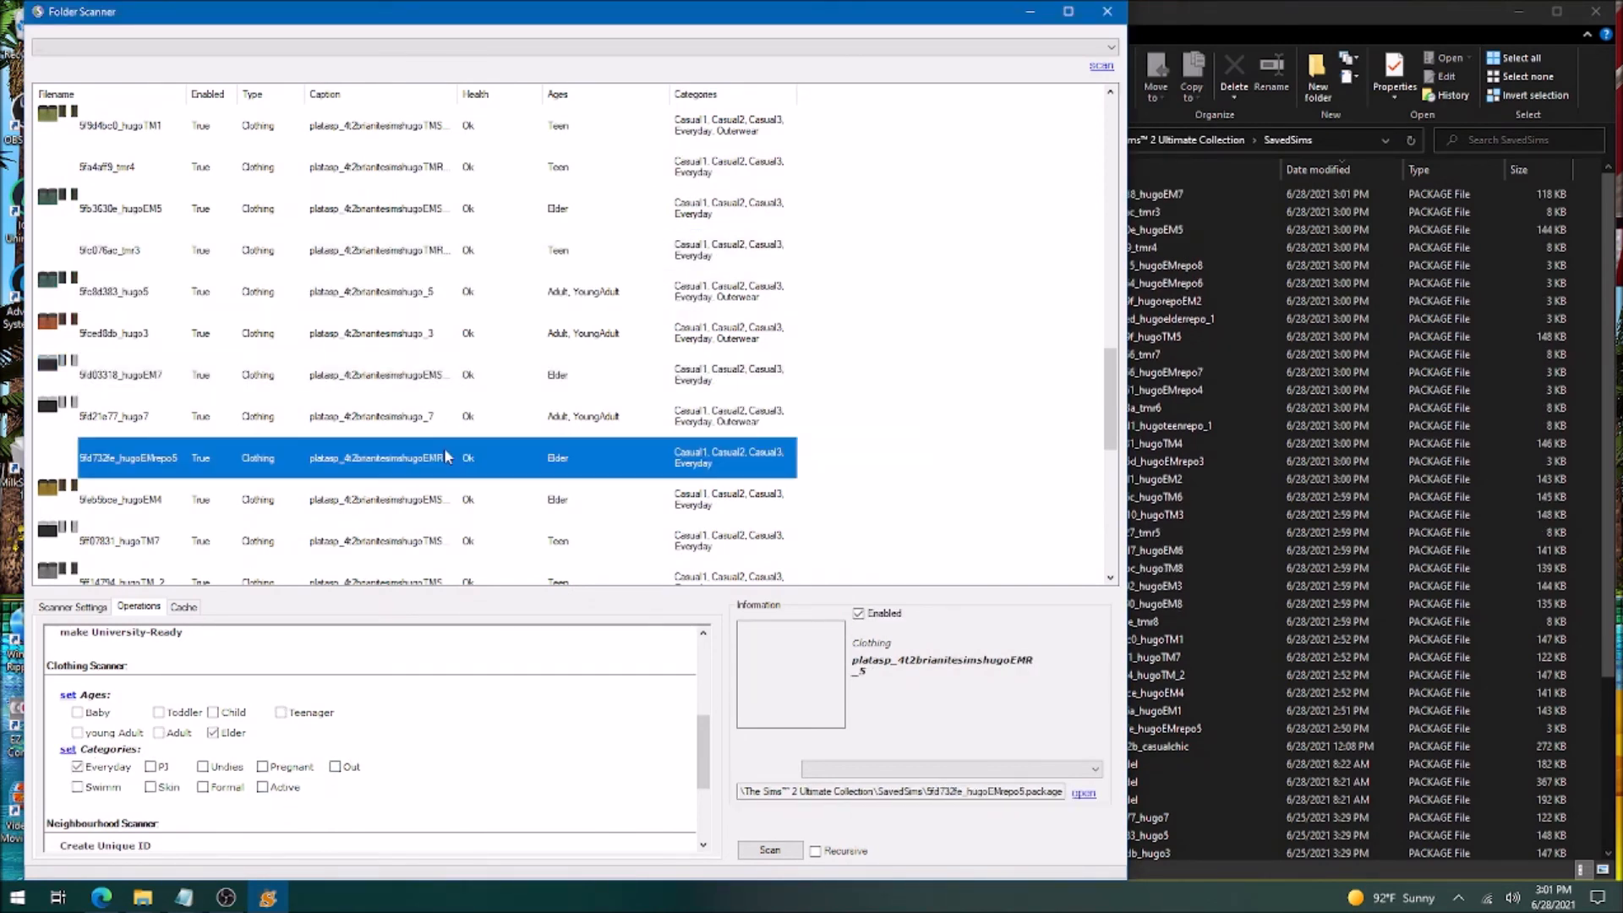
{"action": "left_click", "coordinate": [334, 766]}
{"action": "left_click", "coordinate": [68, 750]}
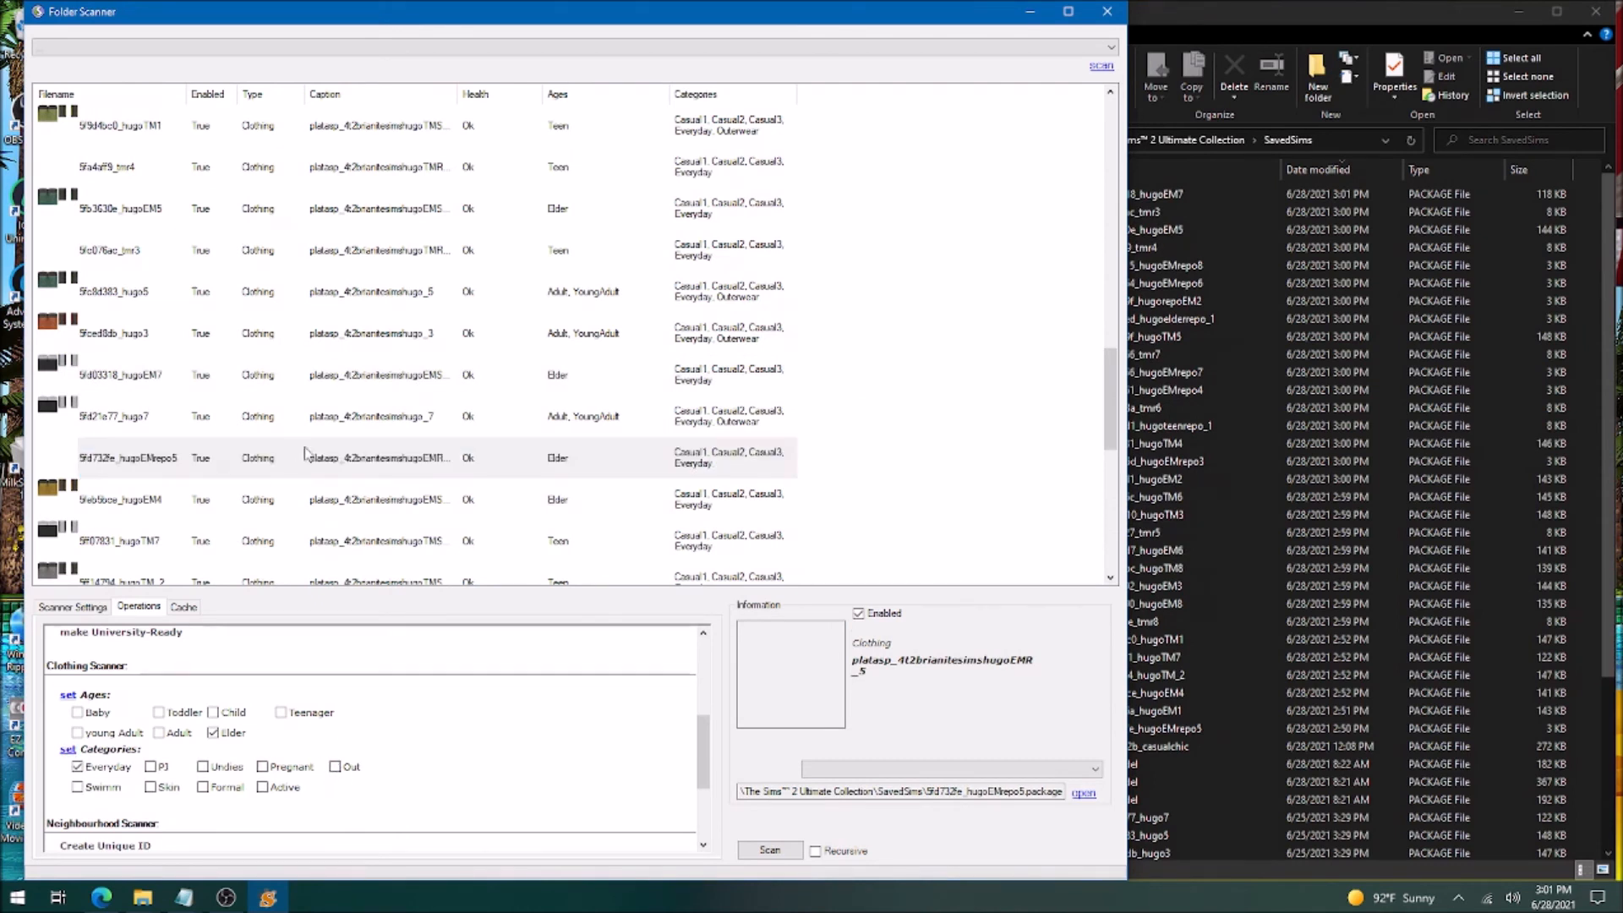
{"action": "left_click", "coordinate": [518, 505]}
{"action": "left_click", "coordinate": [336, 766]}
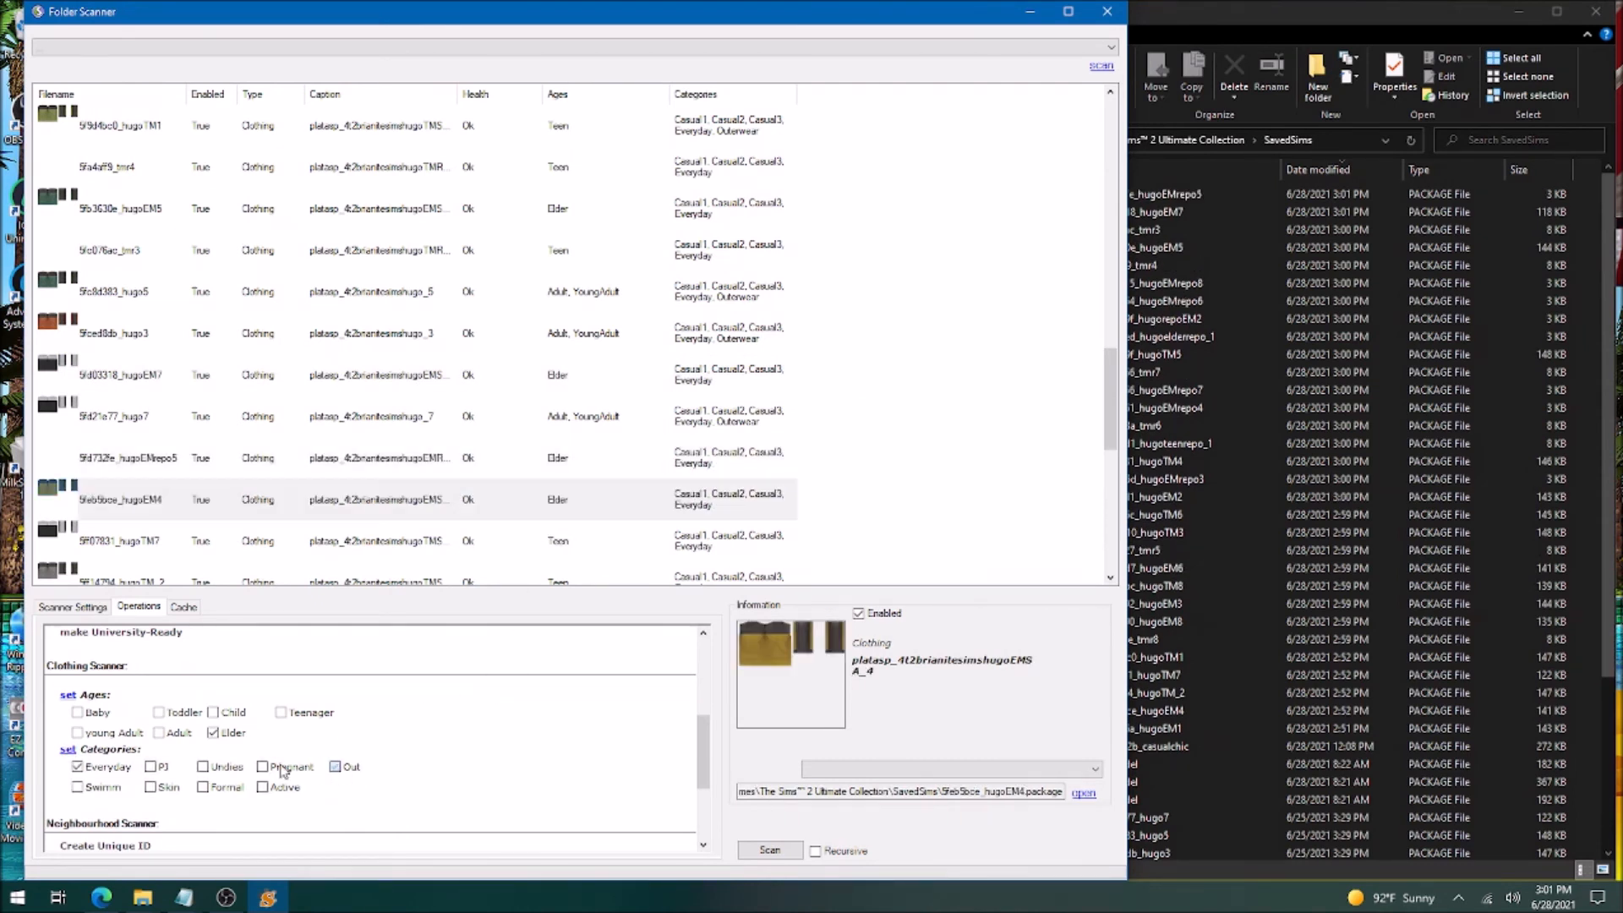
{"action": "left_click", "coordinate": [67, 750]}
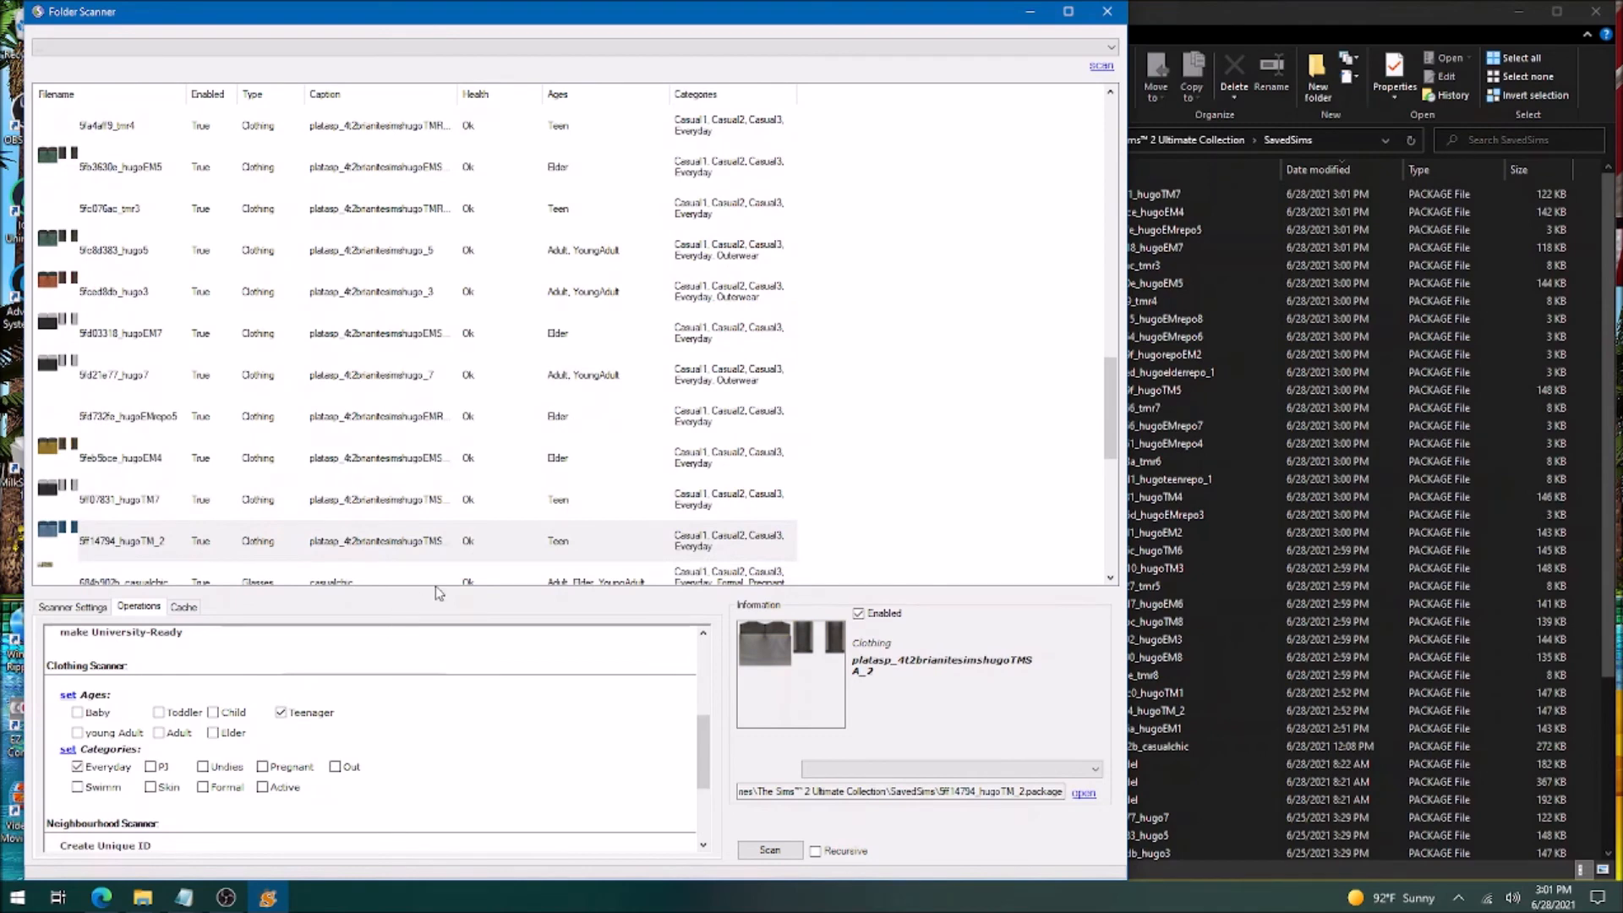
Check the categories of 684b902b_casualchic and look through the remaining packages for unprocessed clothing.
{"action": "left_click", "coordinate": [506, 566]}
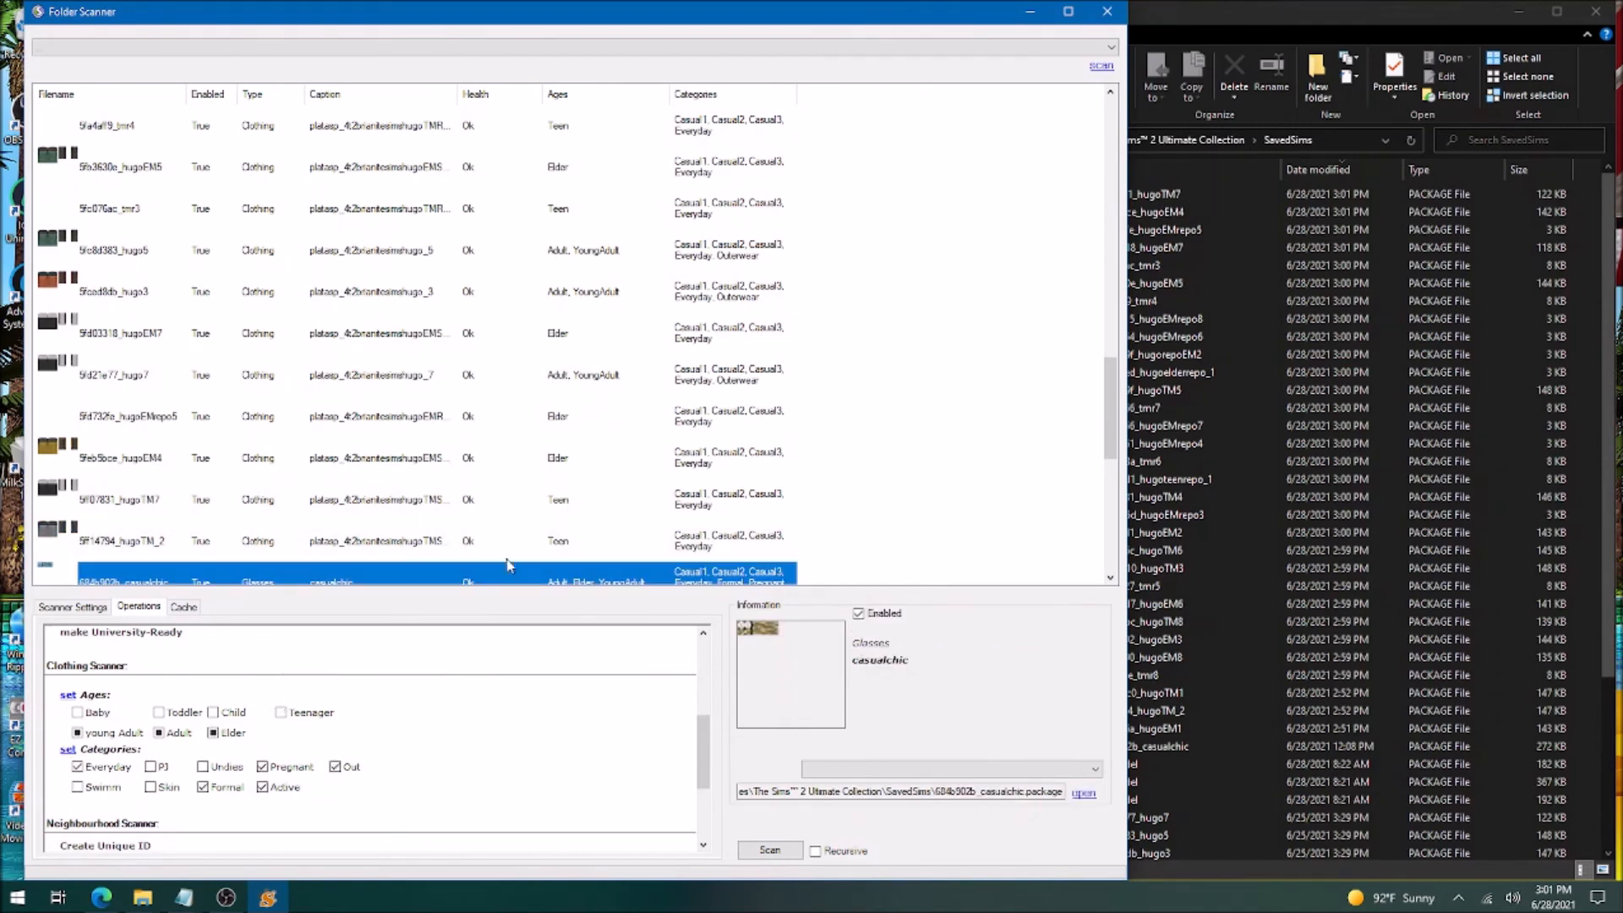
{"action": "scroll", "coordinate": [566, 518], "scroll_direction": "down", "scroll_amount": 2}
{"action": "scroll", "coordinate": [683, 445], "scroll_direction": "down", "scroll_amount": 2}
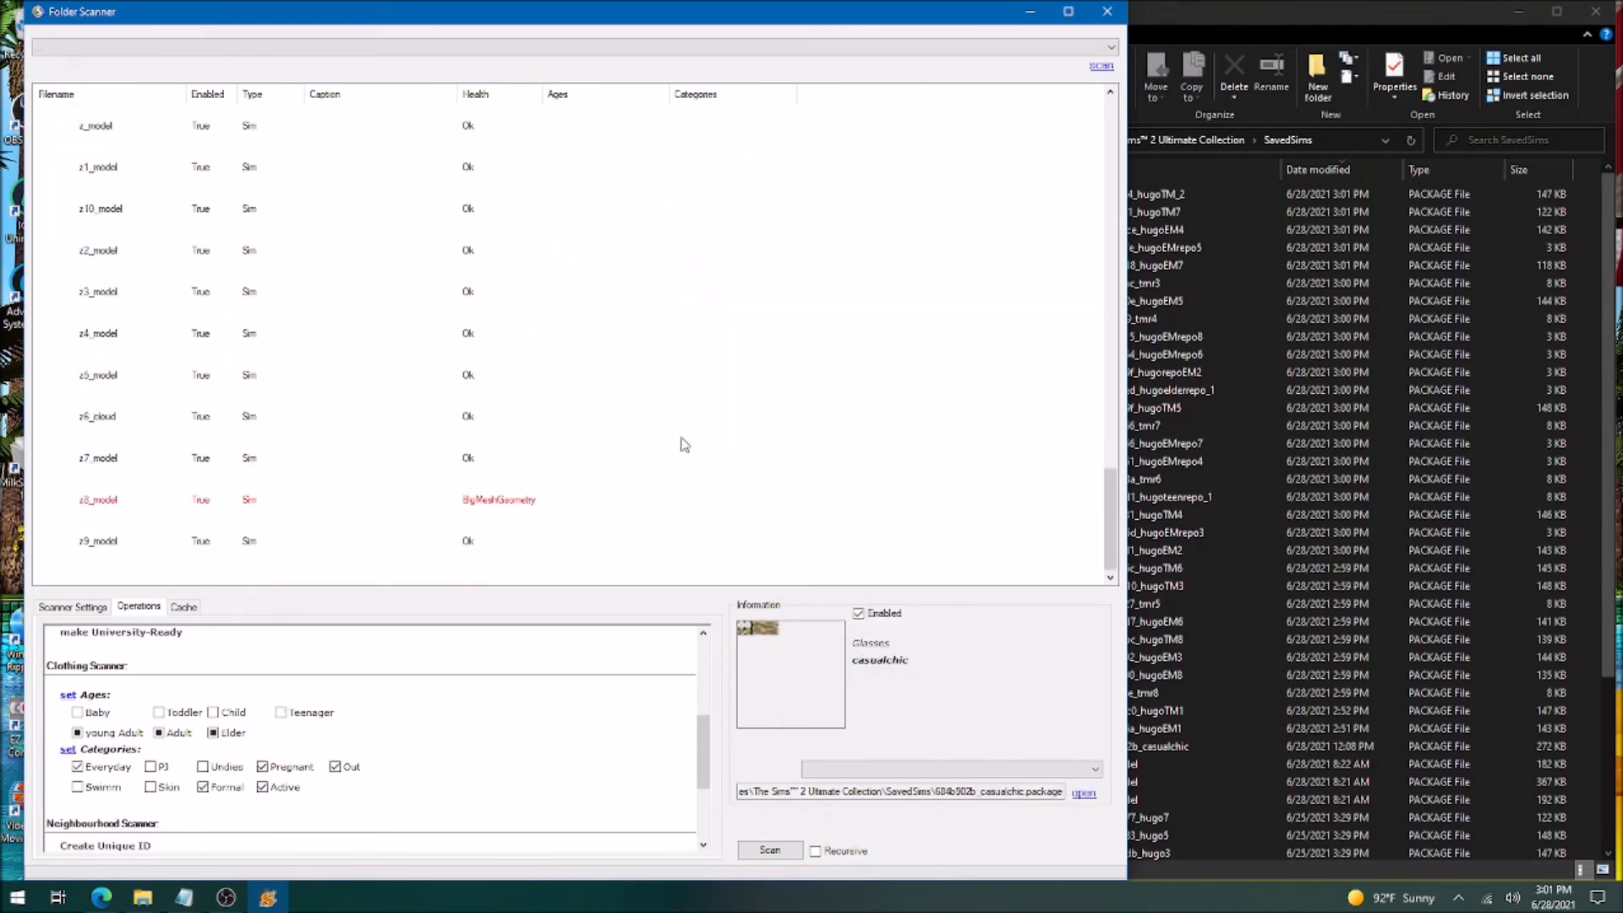
{"action": "scroll", "coordinate": [684, 445], "scroll_direction": "up", "scroll_amount": 2}
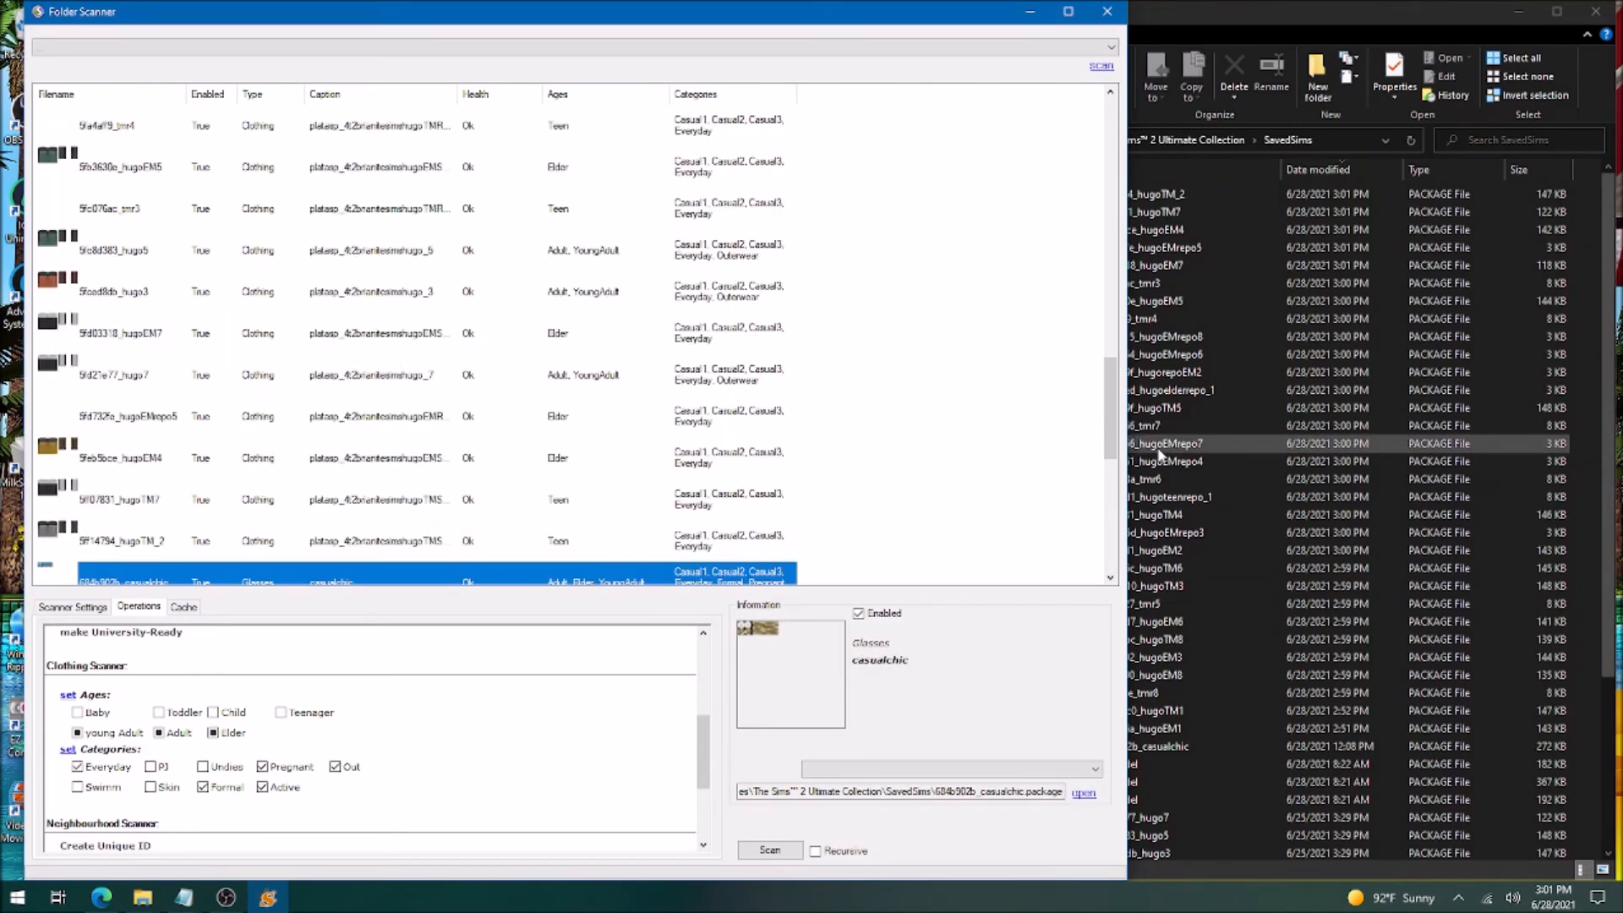
Rescan the SavedSims folder from the start of the package list and review the categories of the clothing packages.
{"action": "left_click_drag", "start_coordinate": [1113, 413], "coordinate": [1117, 156]}
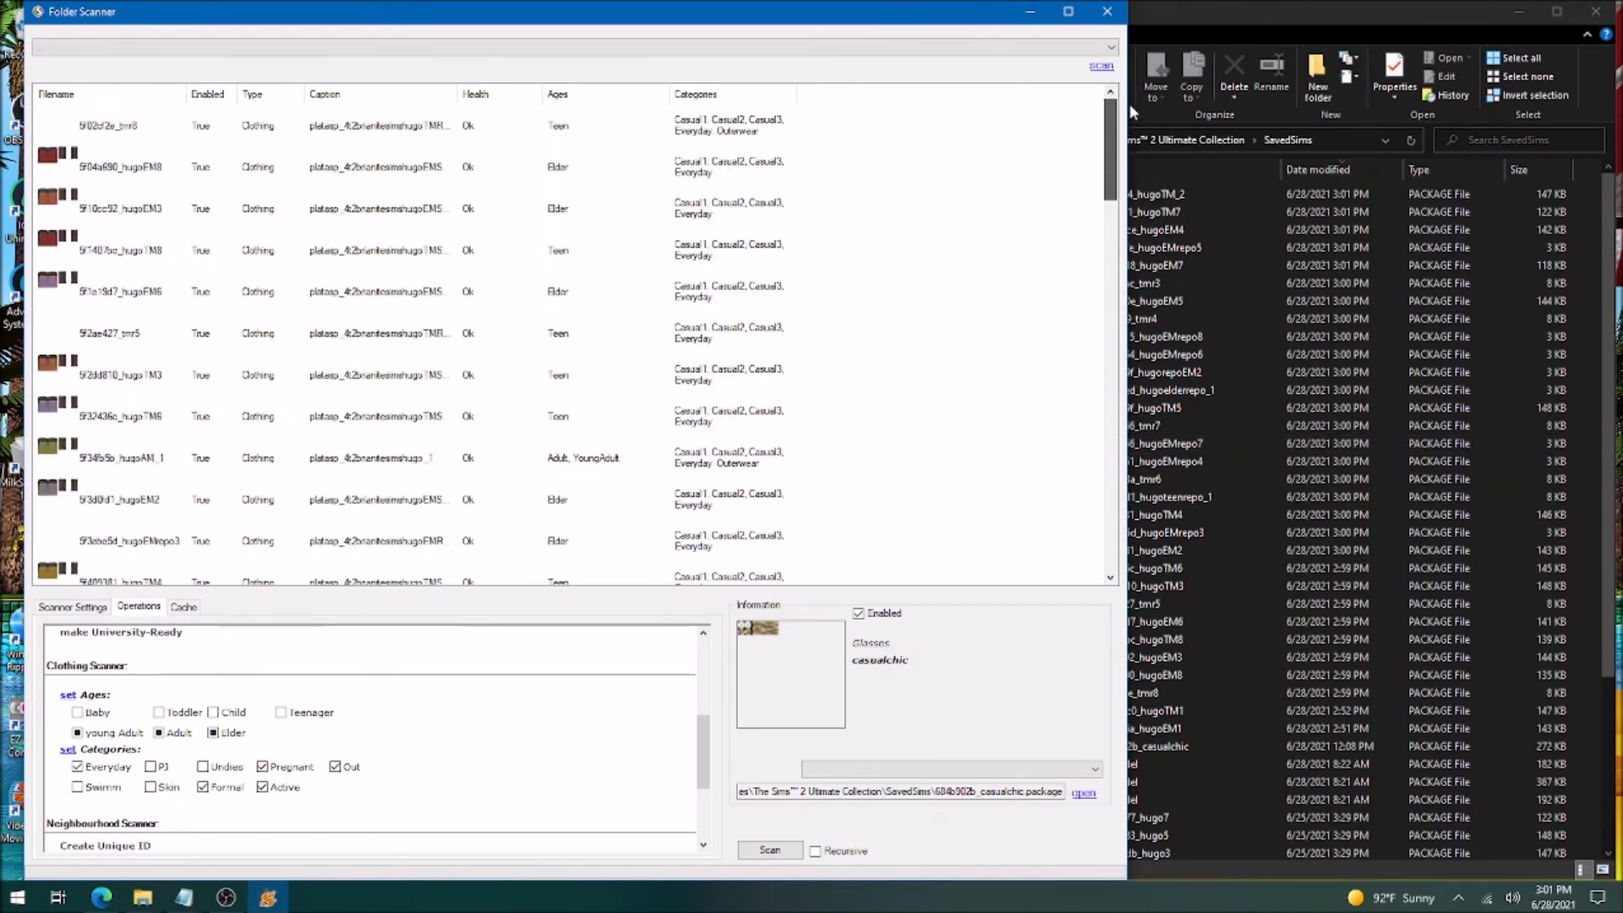
{"action": "left_click", "coordinate": [1096, 69]}
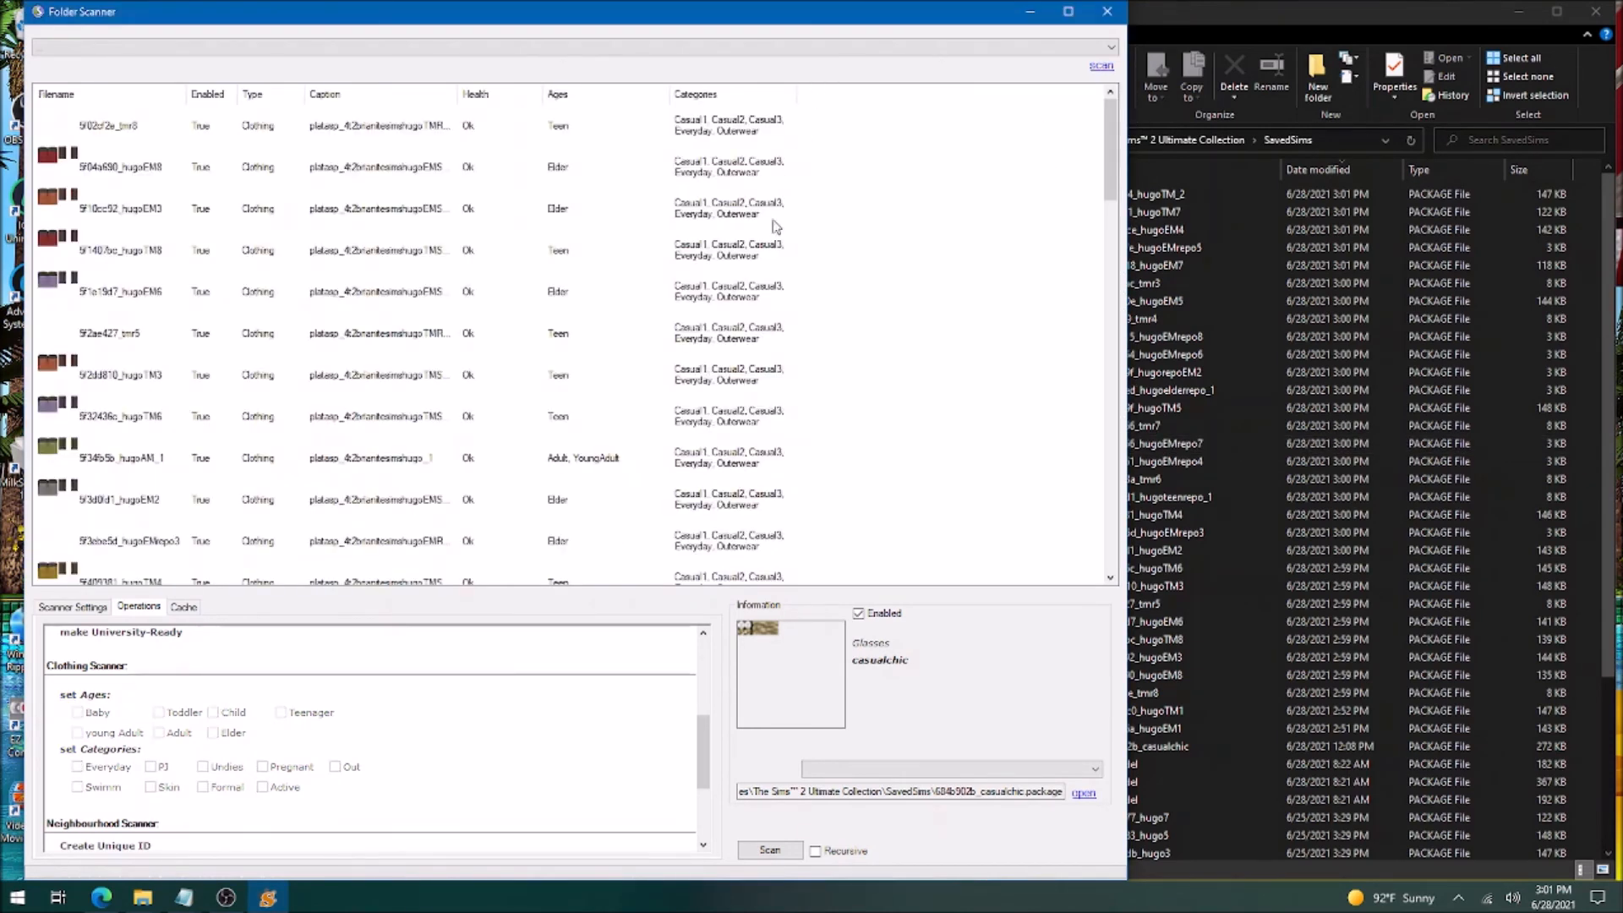
{"action": "scroll", "coordinate": [786, 313], "scroll_direction": "down", "scroll_amount": 9}
{"action": "left_click", "coordinate": [253, 495]}
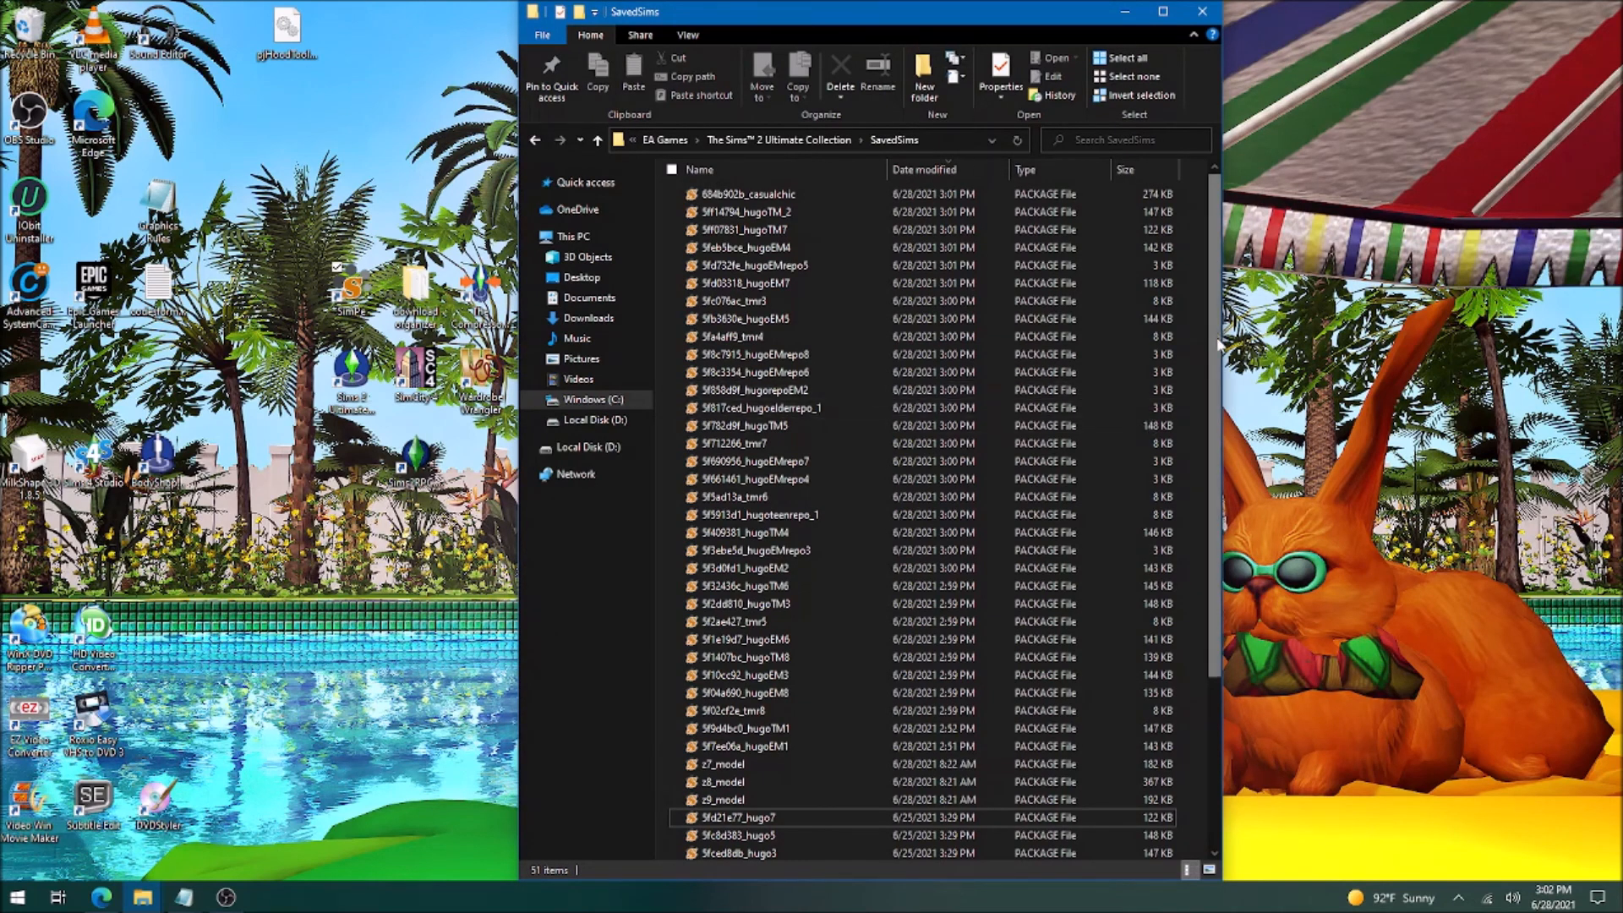
Review the modification dates of the package files in the SavedSims folder, then minimize the folder window.
{"action": "scroll", "coordinate": [1222, 342], "scroll_direction": "down", "scroll_amount": 3}
{"action": "scroll", "coordinate": [1236, 339], "scroll_direction": "up", "scroll_amount": 3}
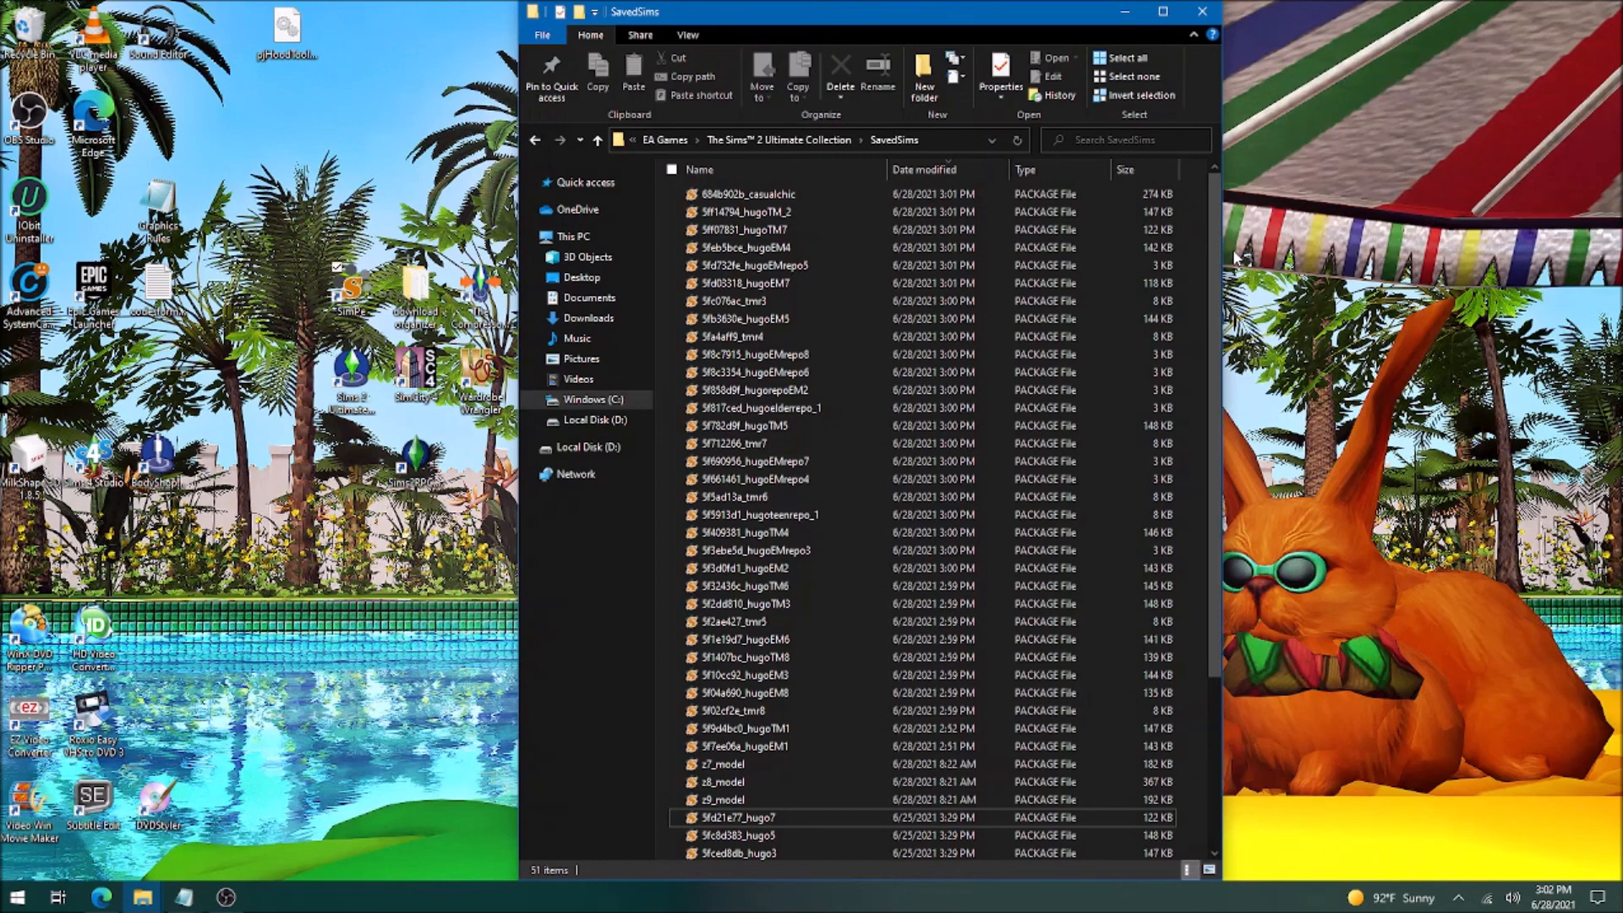
{"action": "scroll", "coordinate": [955, 618], "scroll_direction": "down", "scroll_amount": 4}
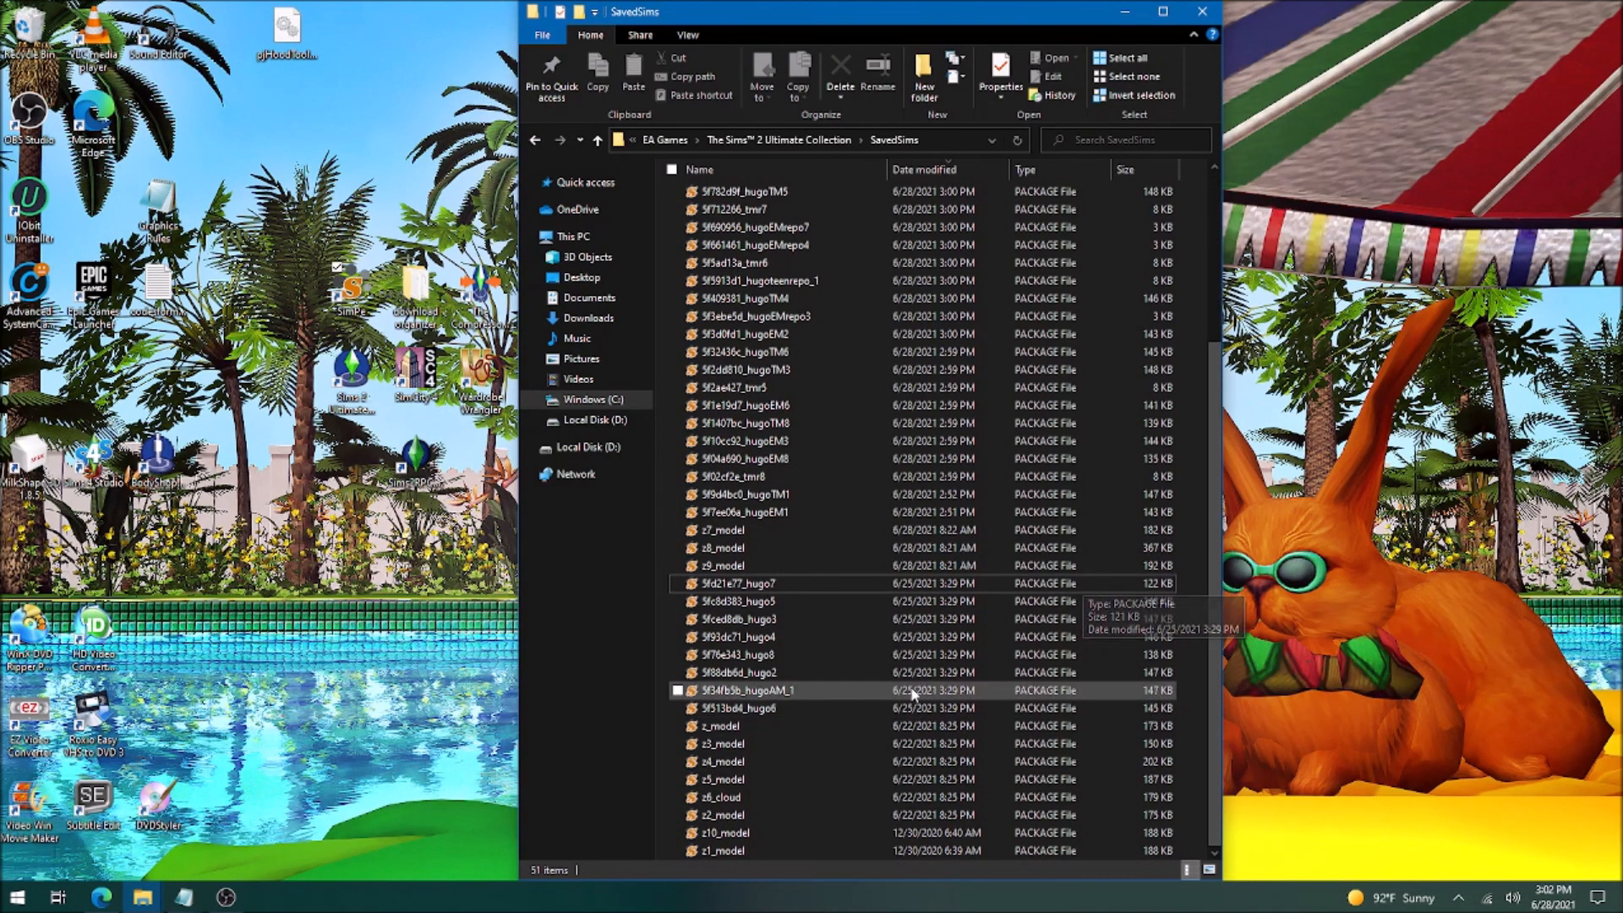
{"action": "scroll", "coordinate": [955, 710], "scroll_direction": "up", "scroll_amount": 4}
{"action": "left_click_drag", "start_coordinate": [1214, 215], "coordinate": [1212, 162]}
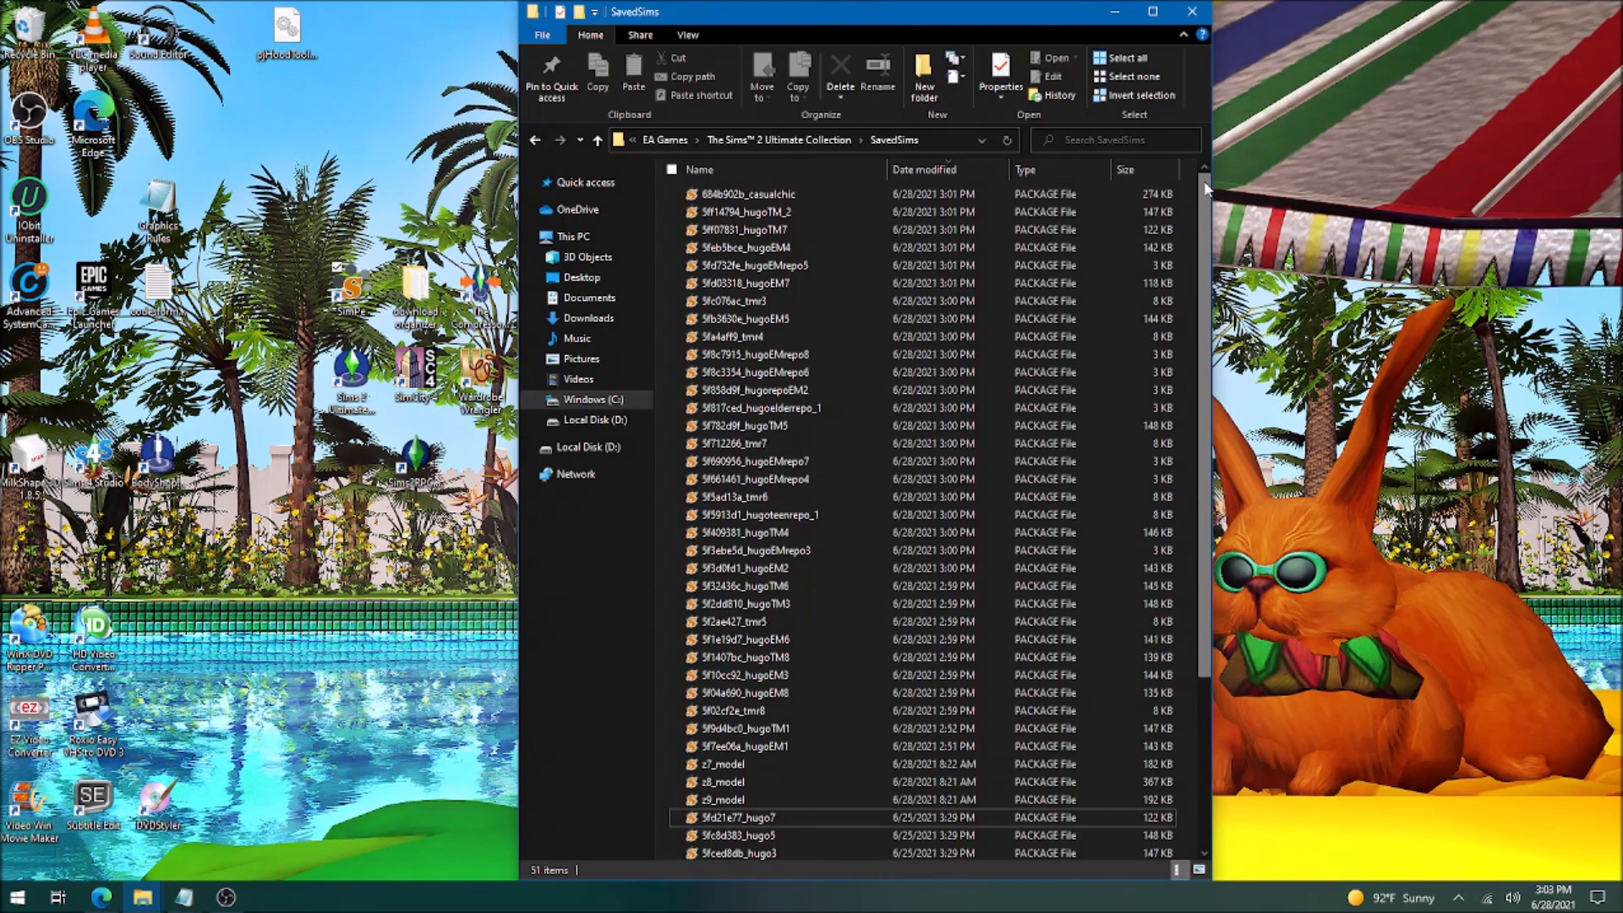
{"action": "left_click_drag", "start_coordinate": [1206, 188], "coordinate": [1209, 767]}
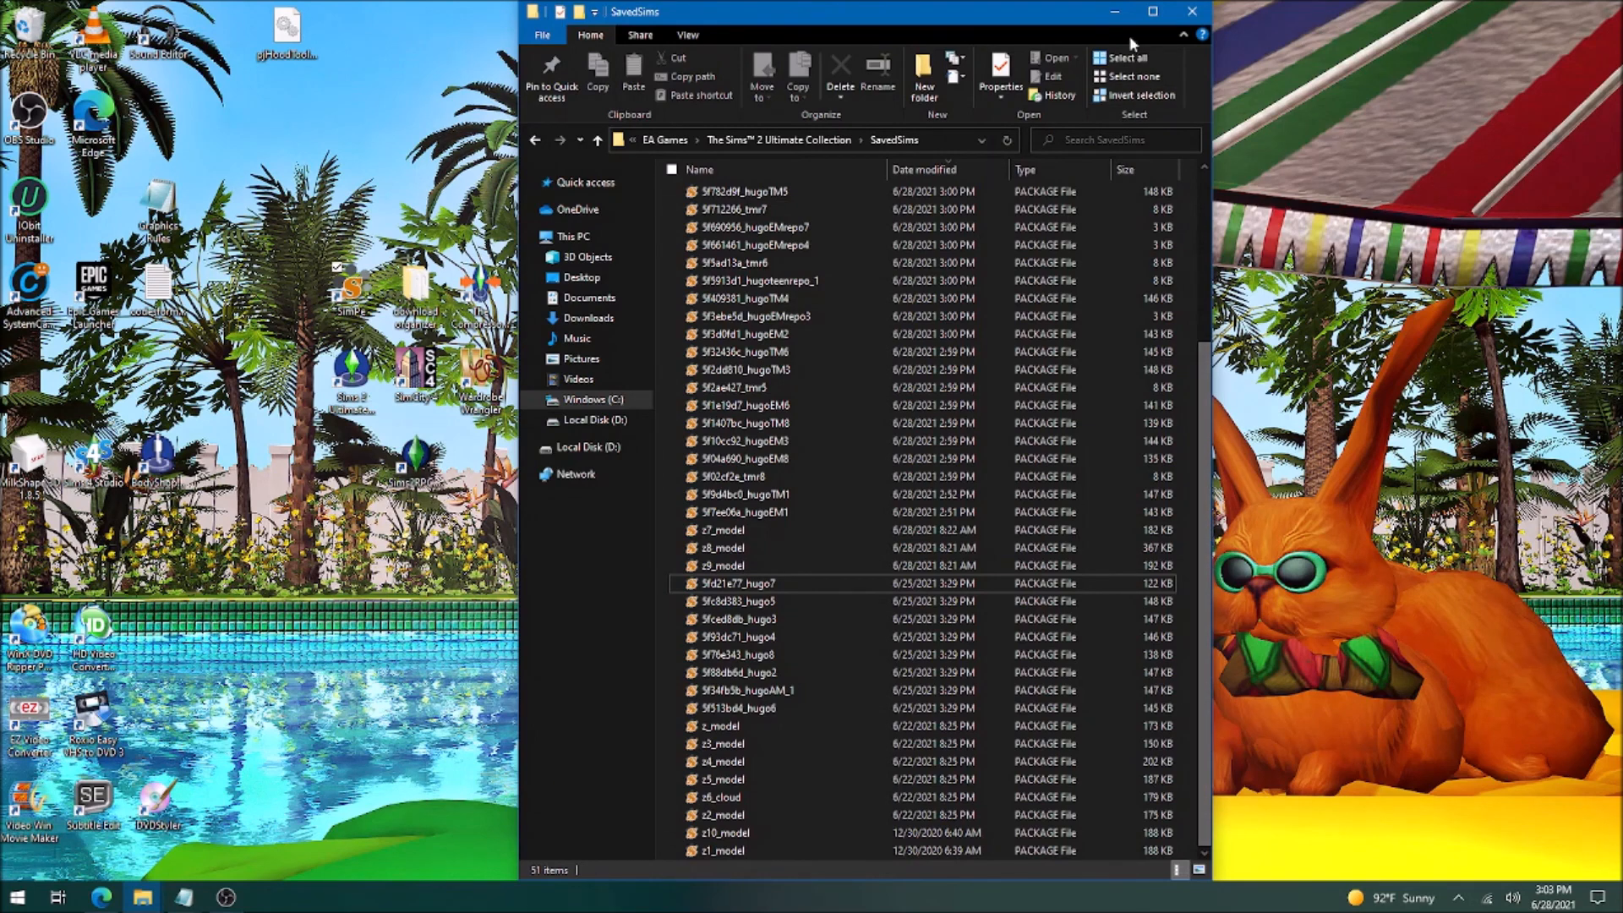
{"action": "left_click", "coordinate": [1119, 15]}
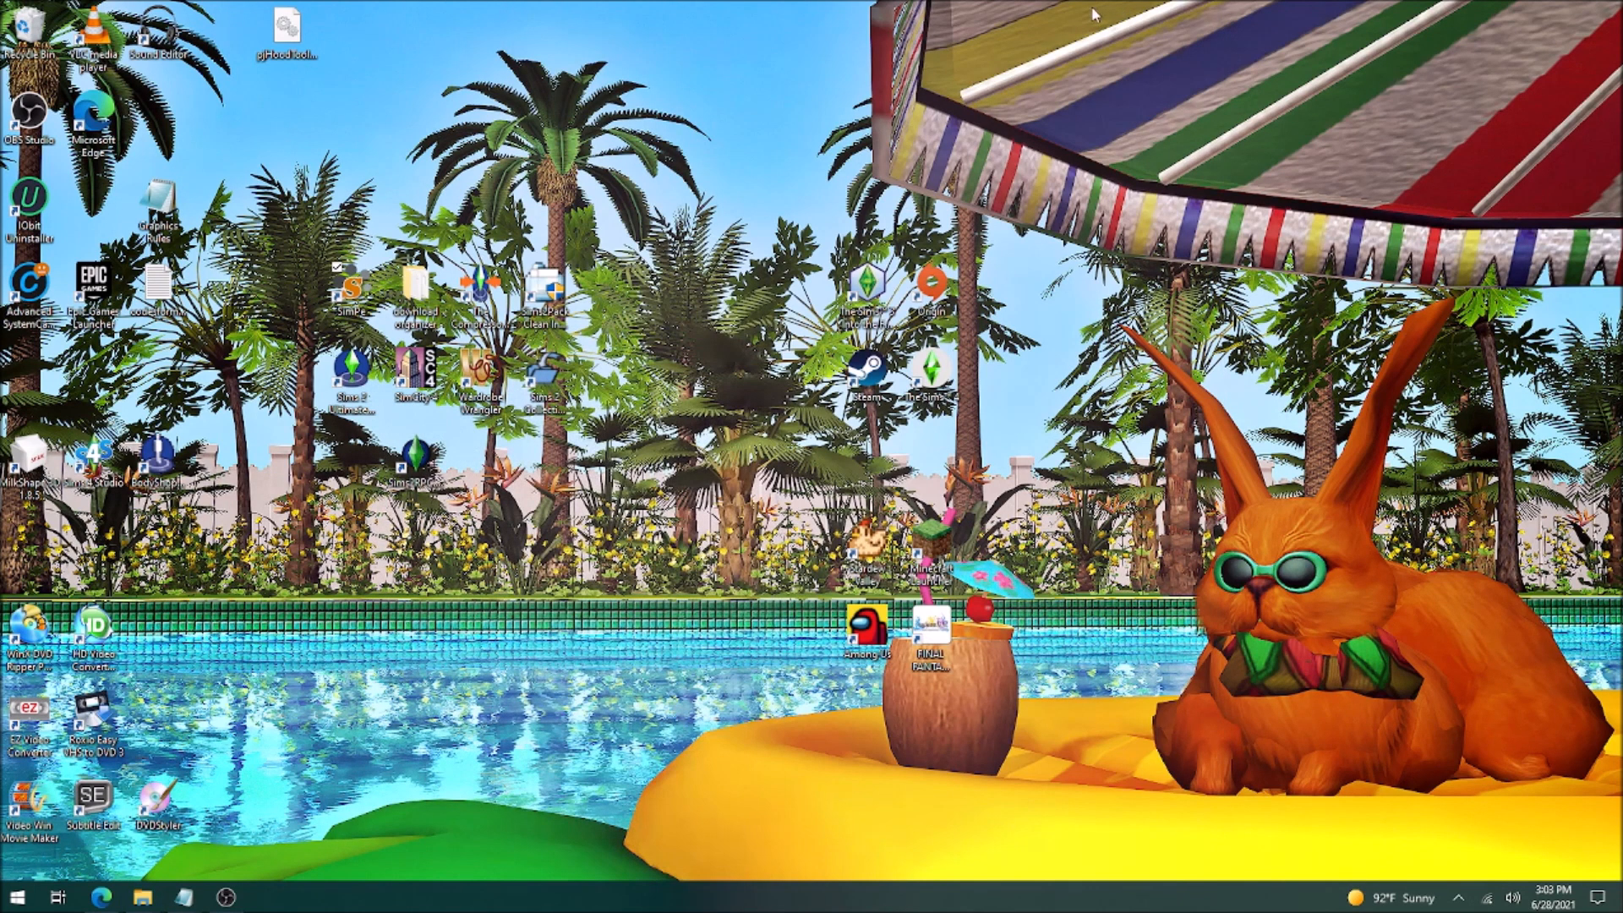